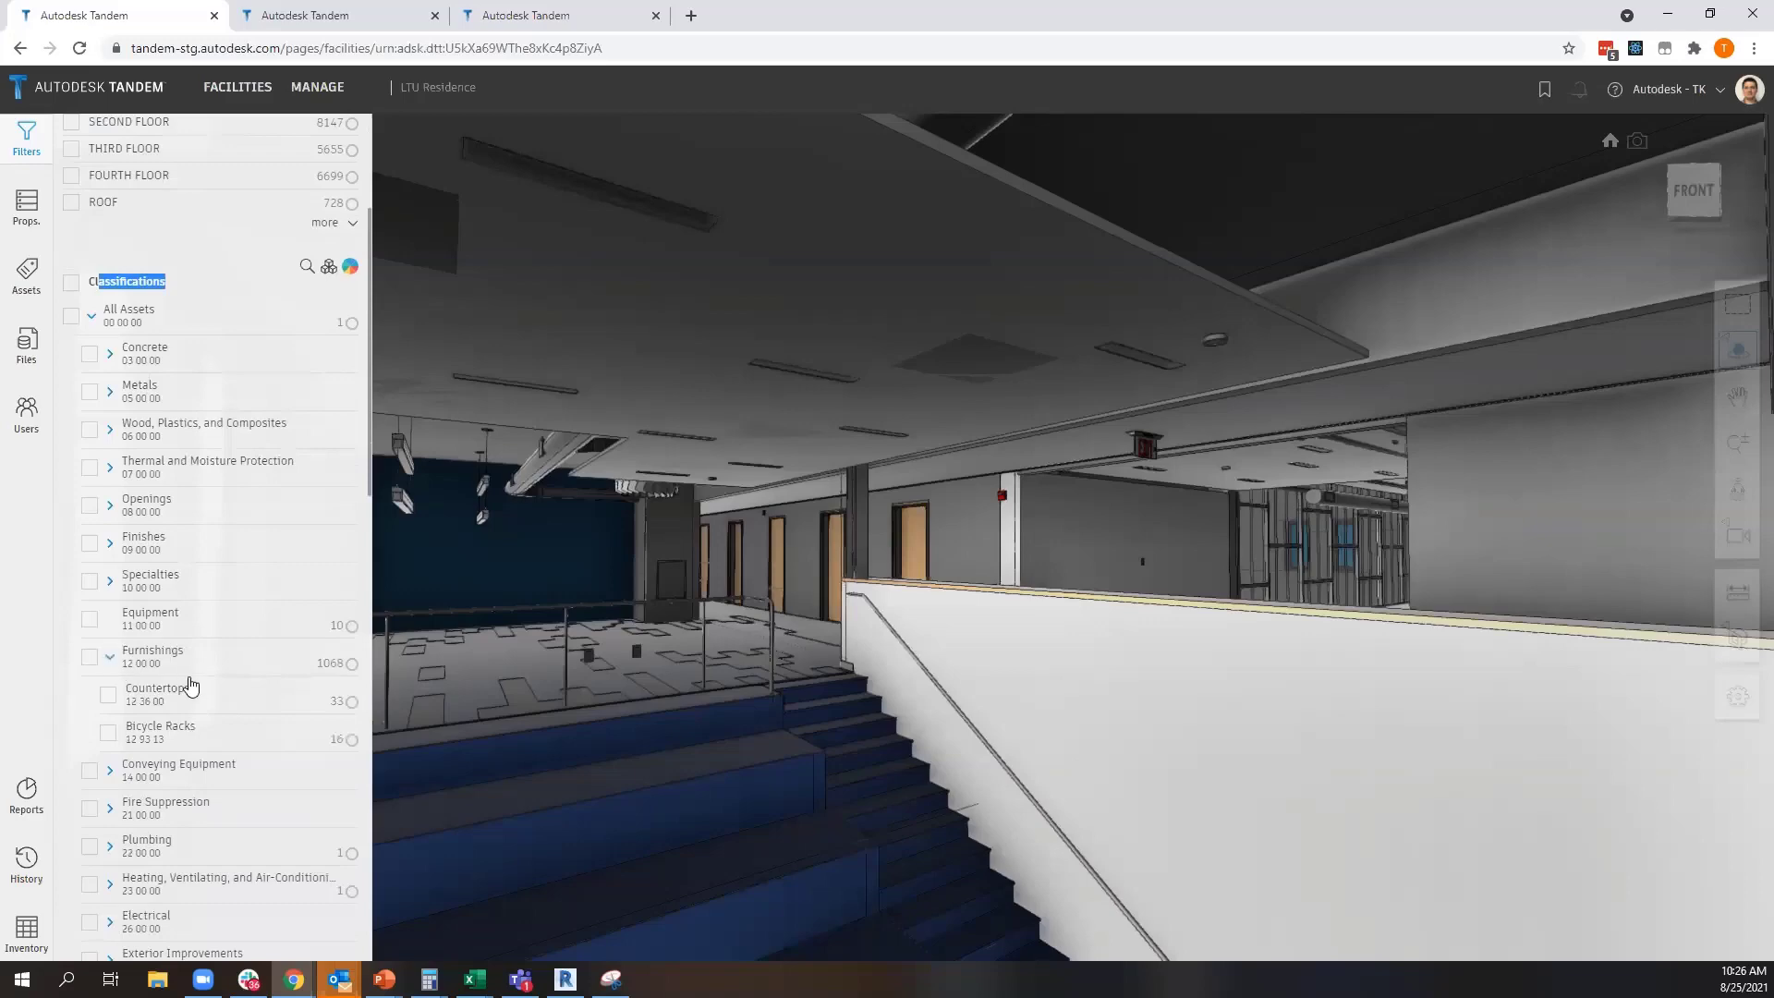
Isolate the Furnishings classification in the model, narrow it to Countertops only, and show all Furnishings again
click(90, 658)
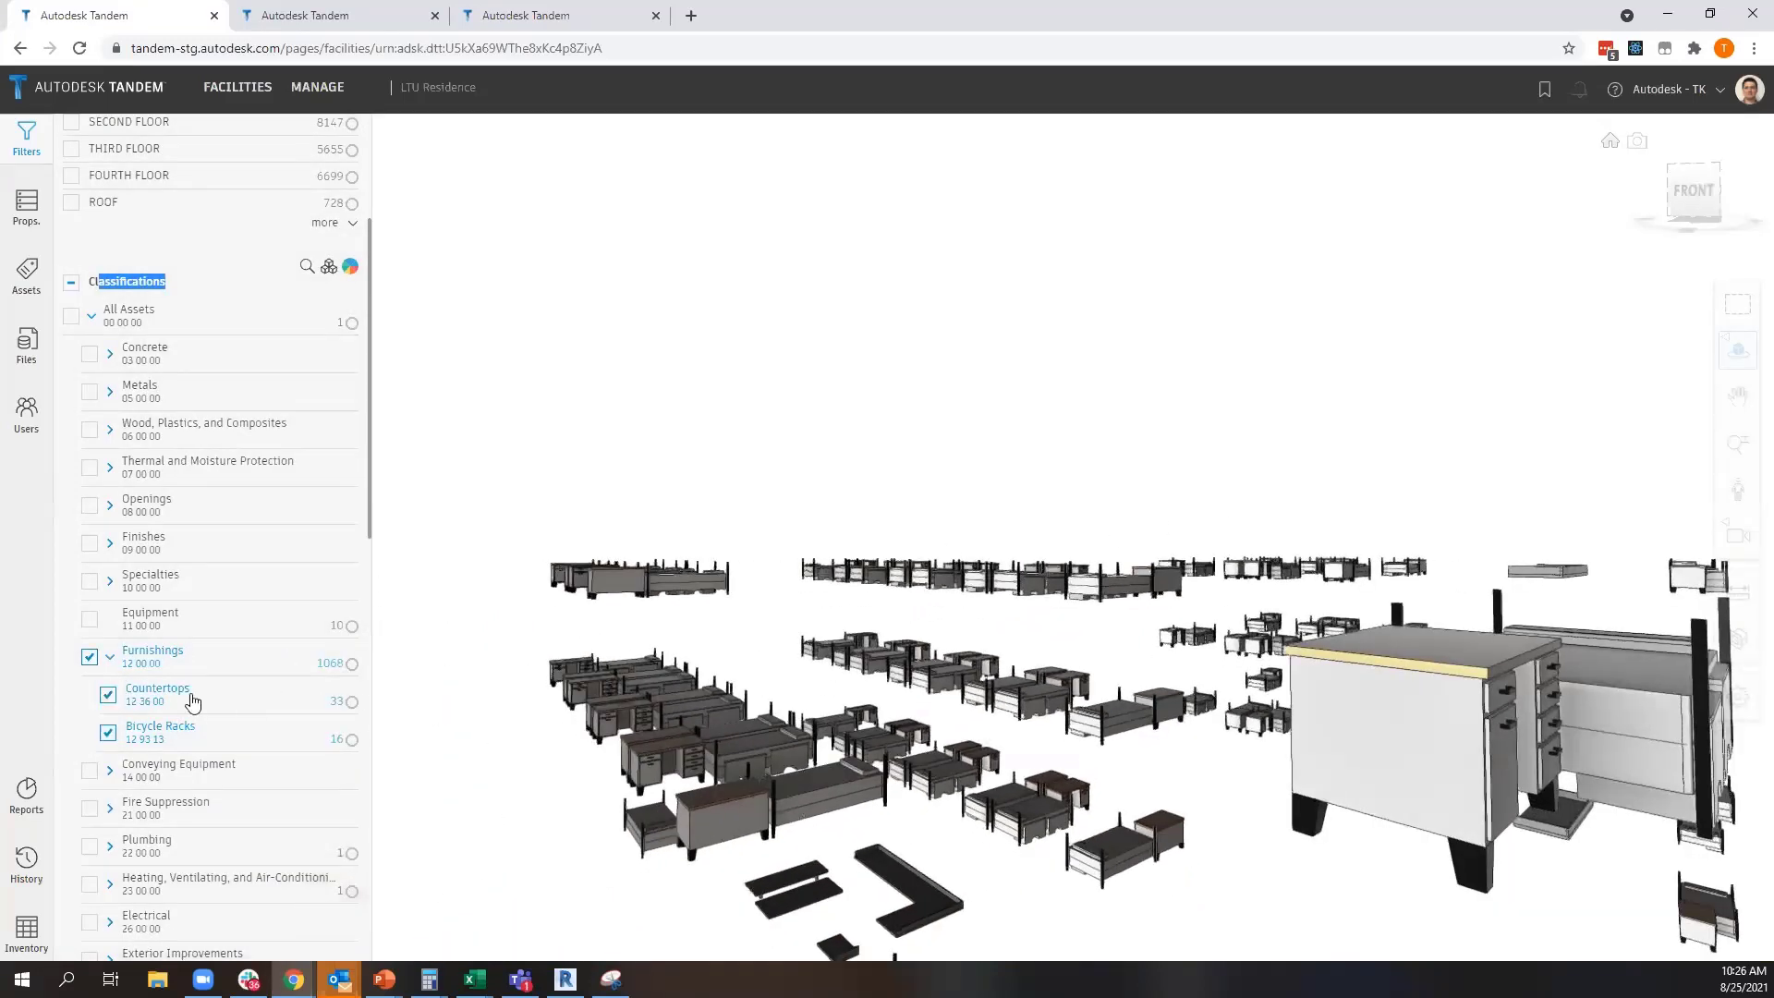
click(89, 658)
click(108, 695)
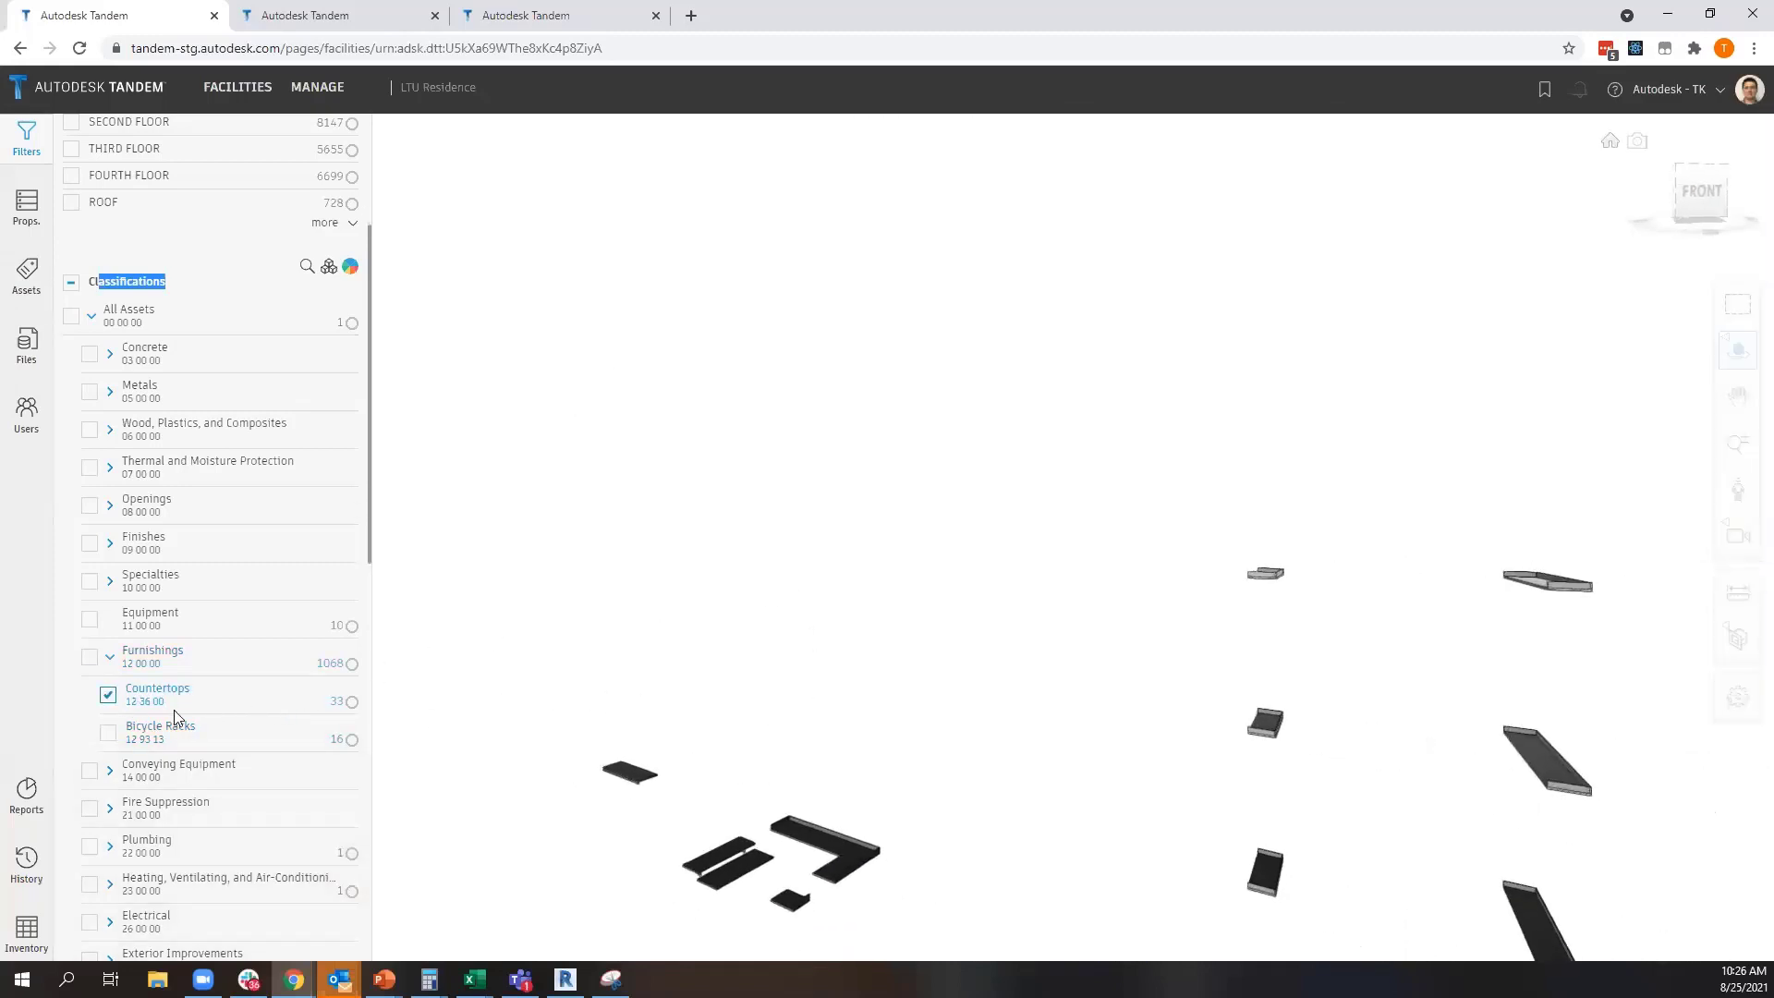
click(89, 657)
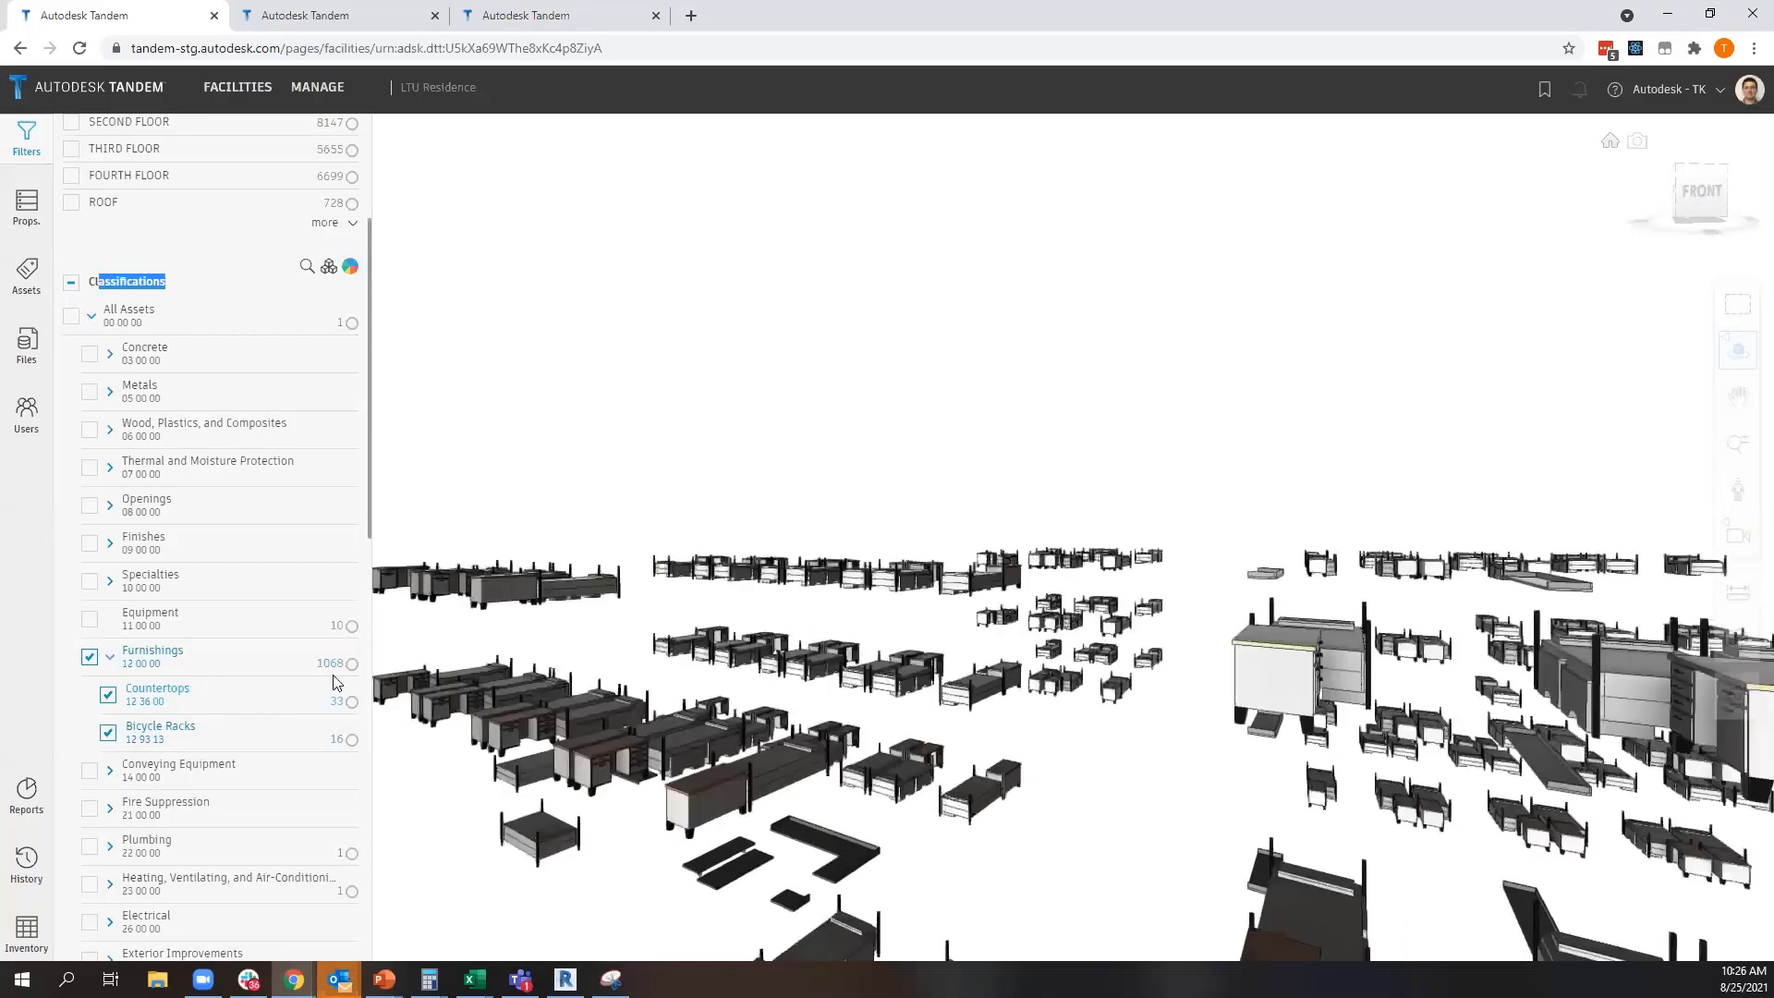
Show the Plumbing classification together with Furnishings in the model, and hide Plumbing again
scroll(138, 674, down, 3)
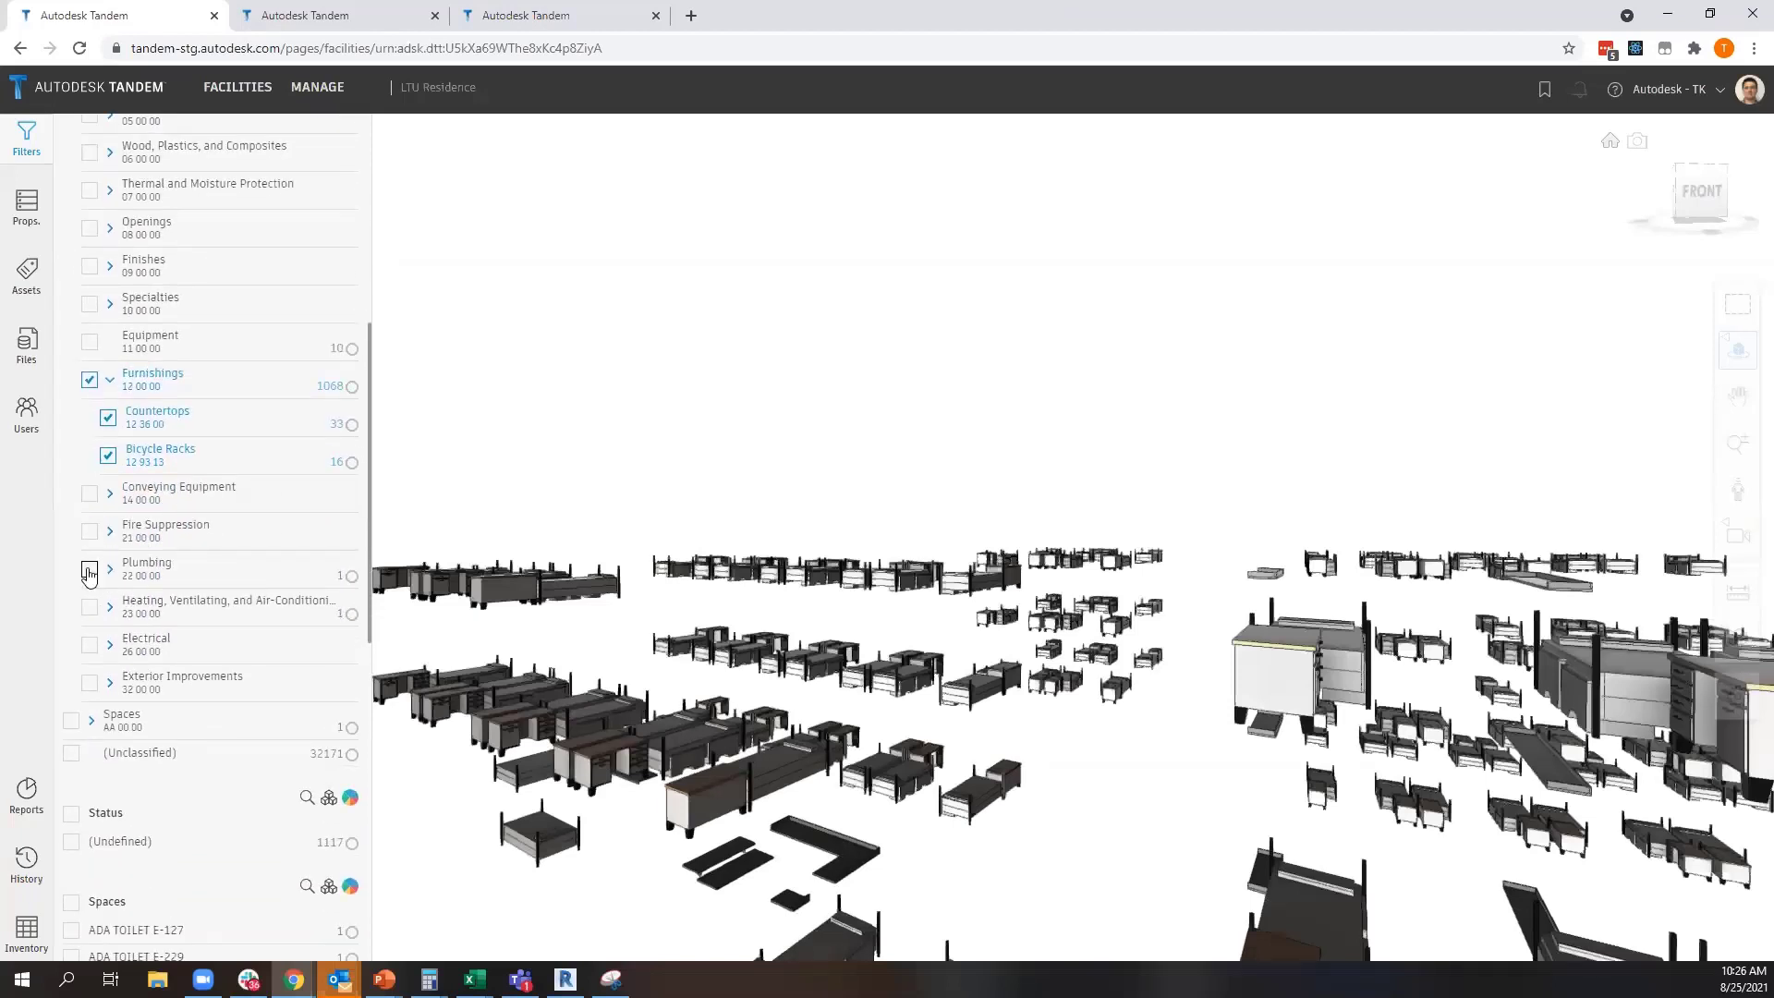
click(90, 570)
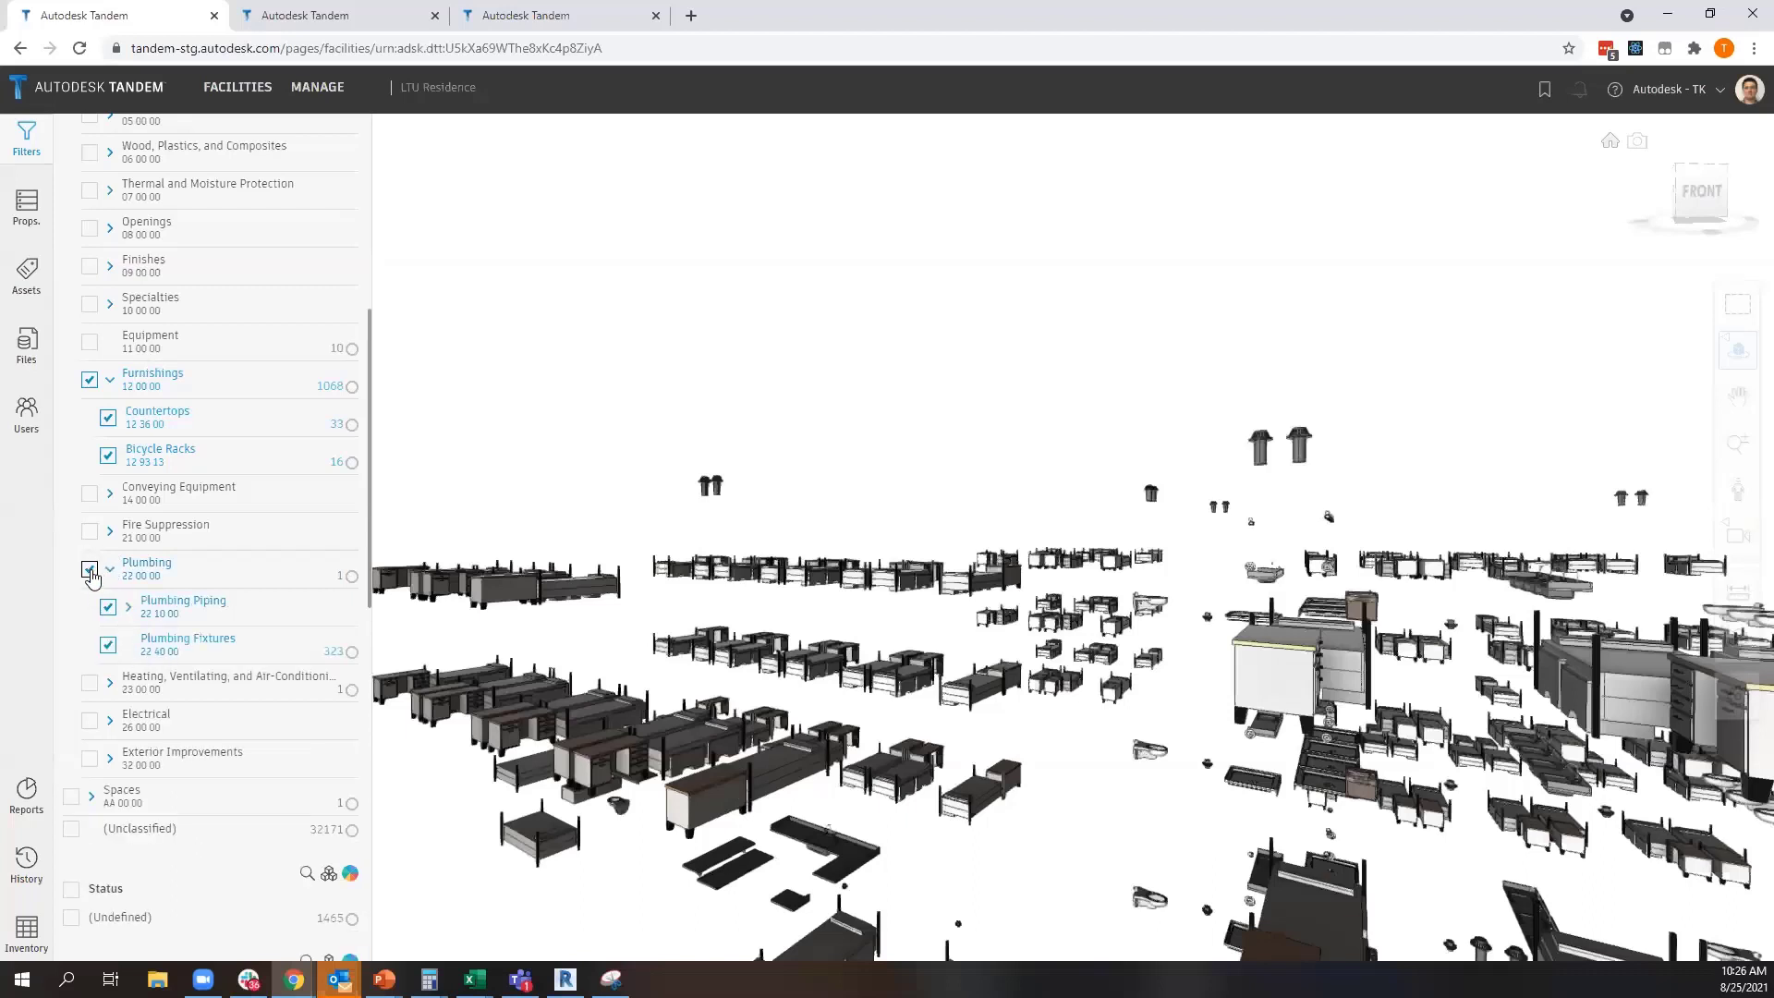
click(89, 570)
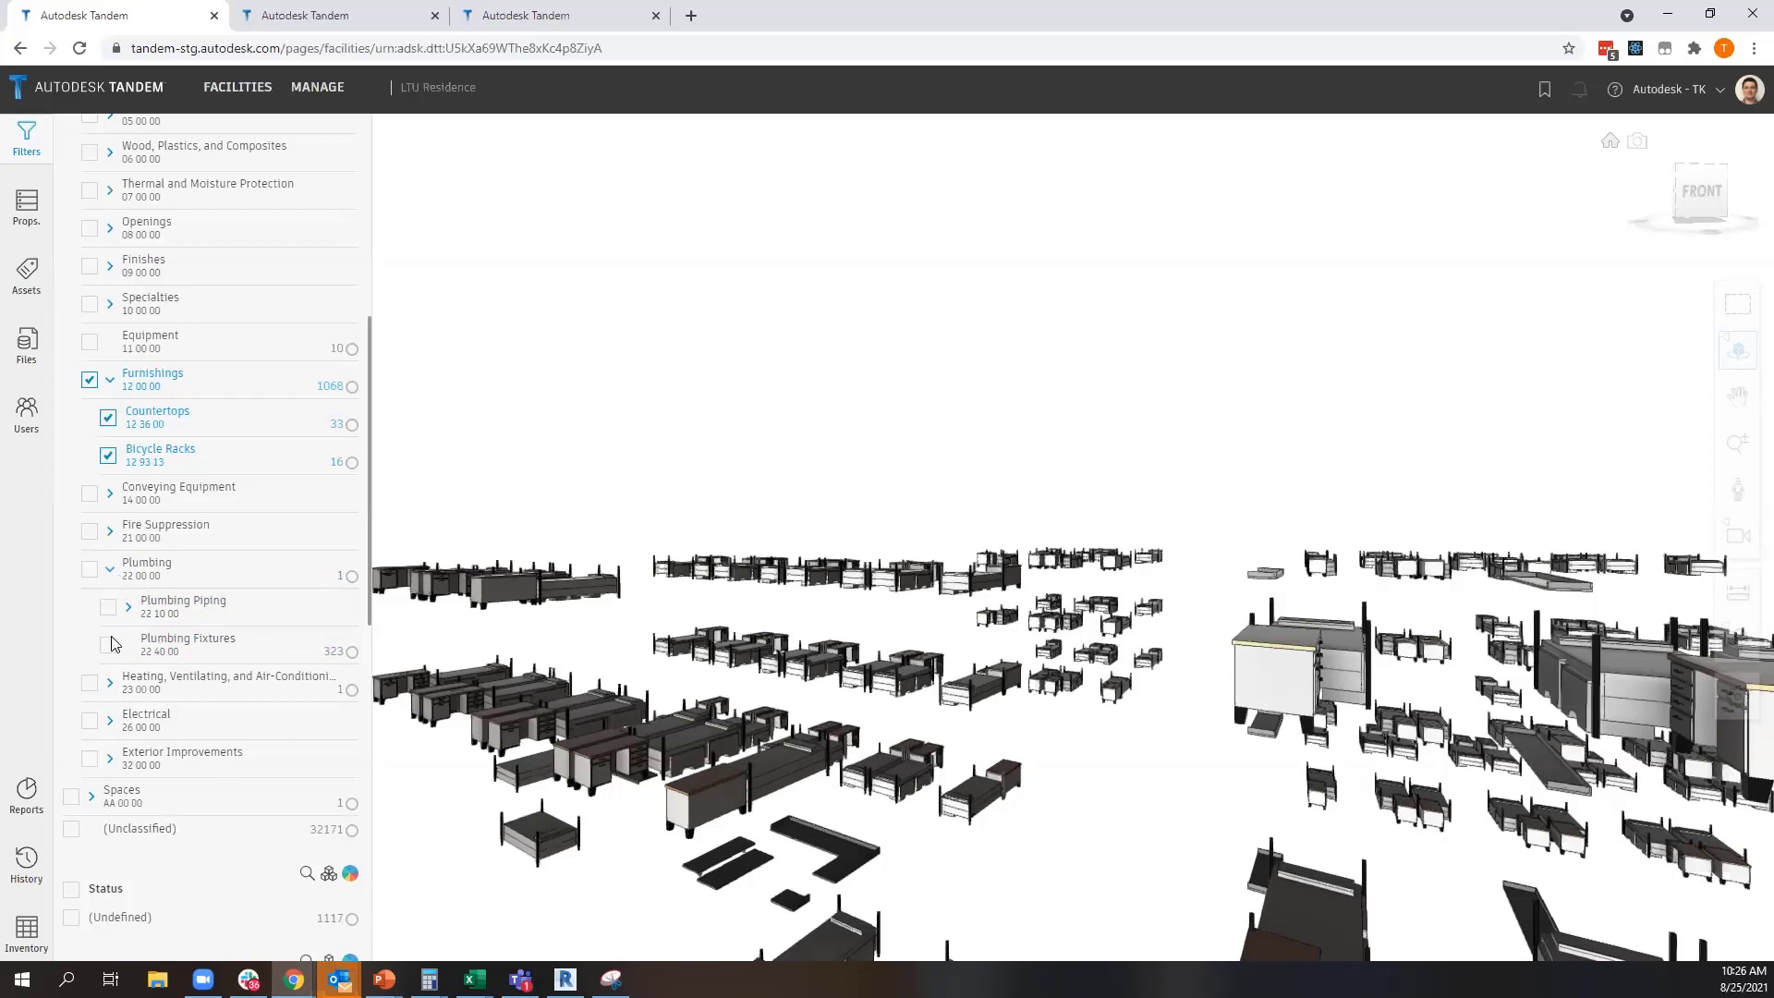
scroll(143, 467, up, 2)
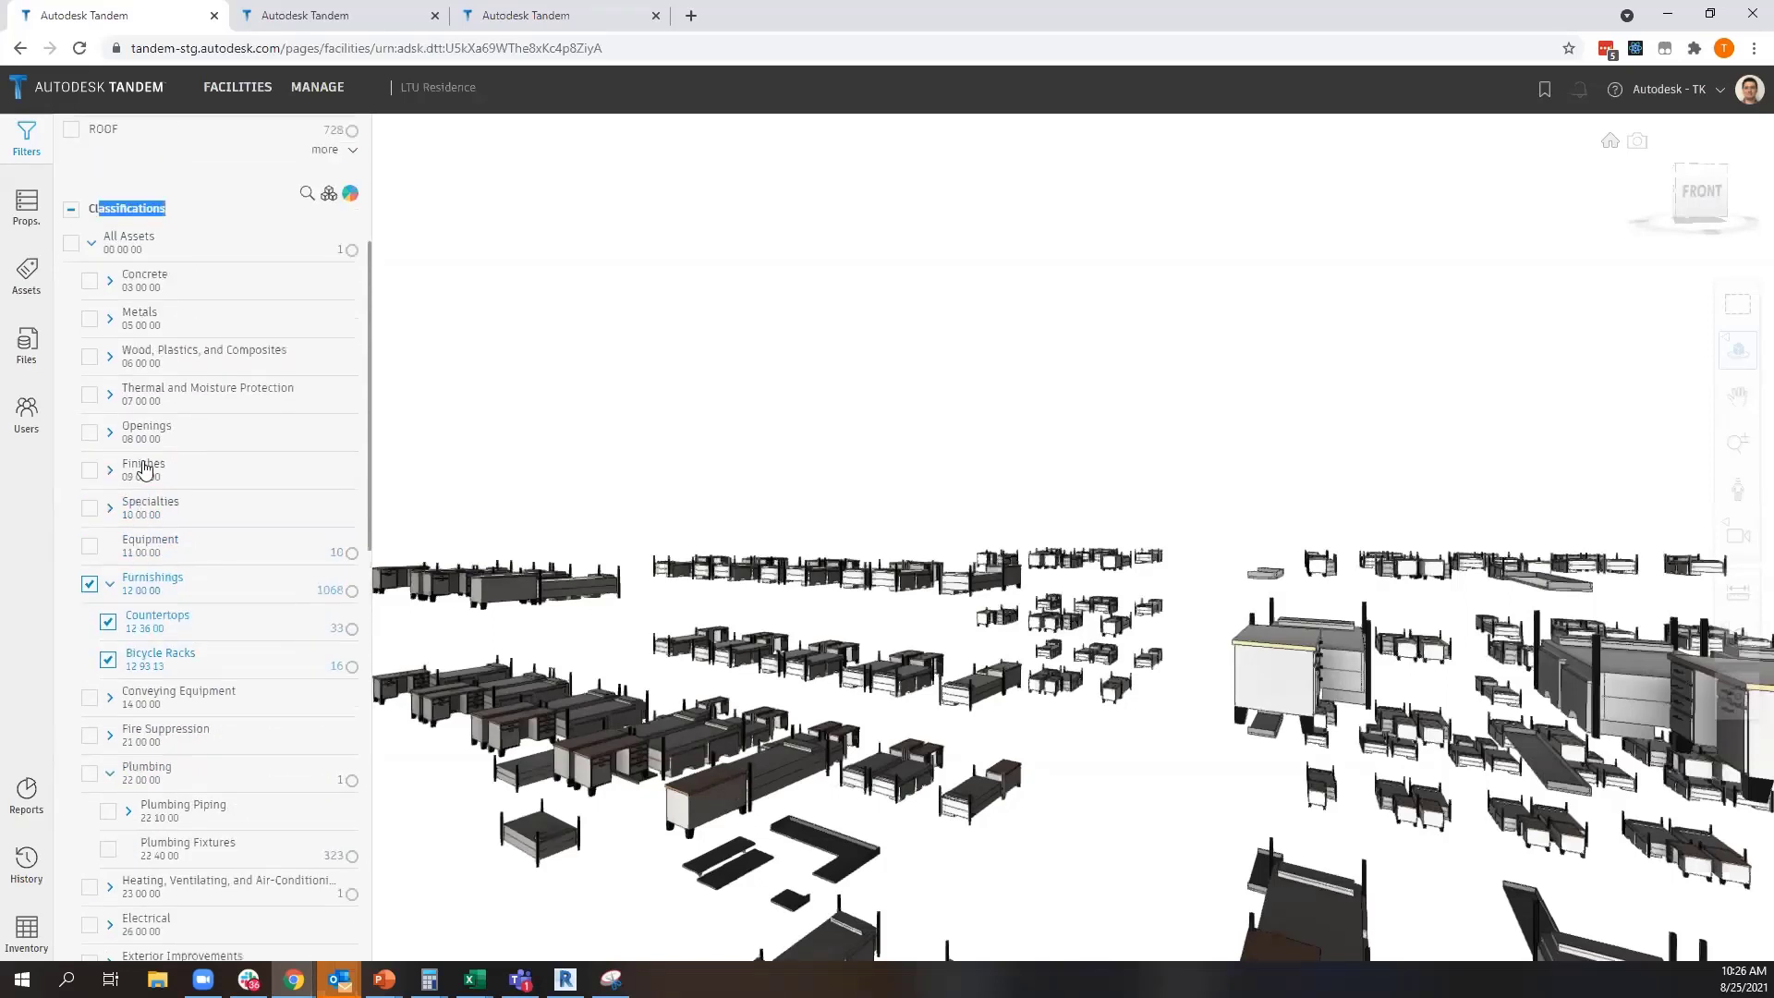
scroll(144, 466, up, 1)
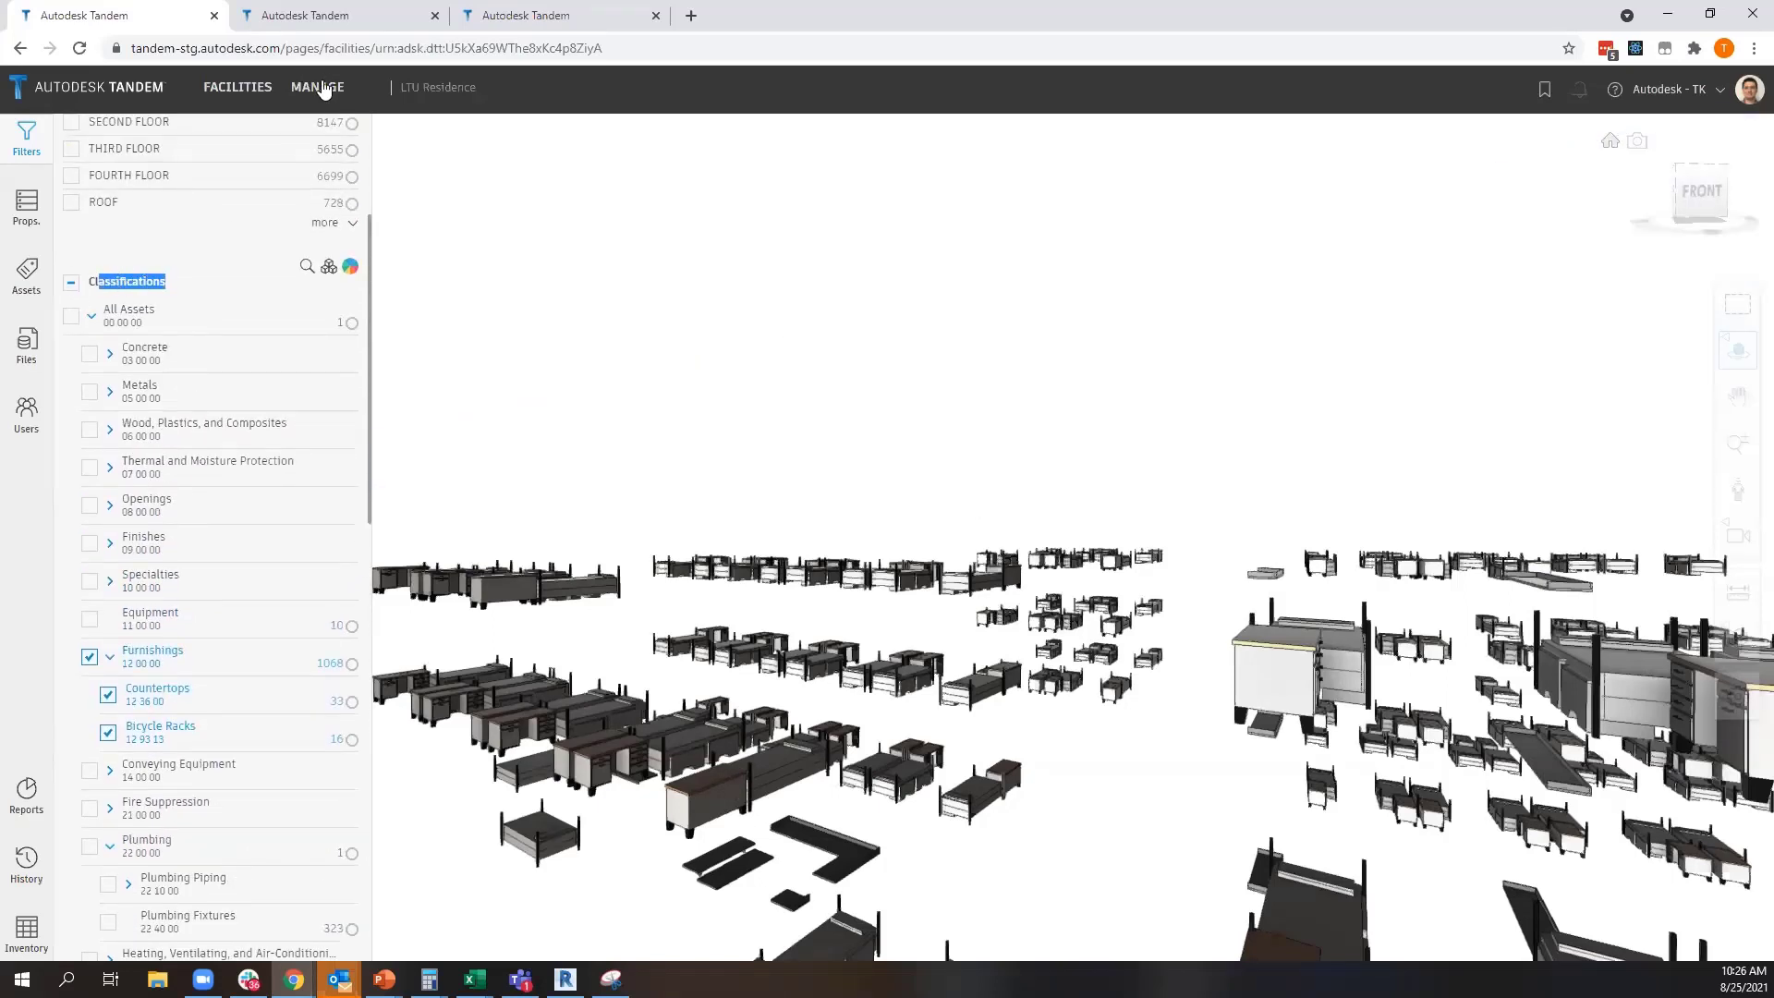
Open the LTU Specs classification system in the management area and examine its Spaces and All Assets branches
click(317, 87)
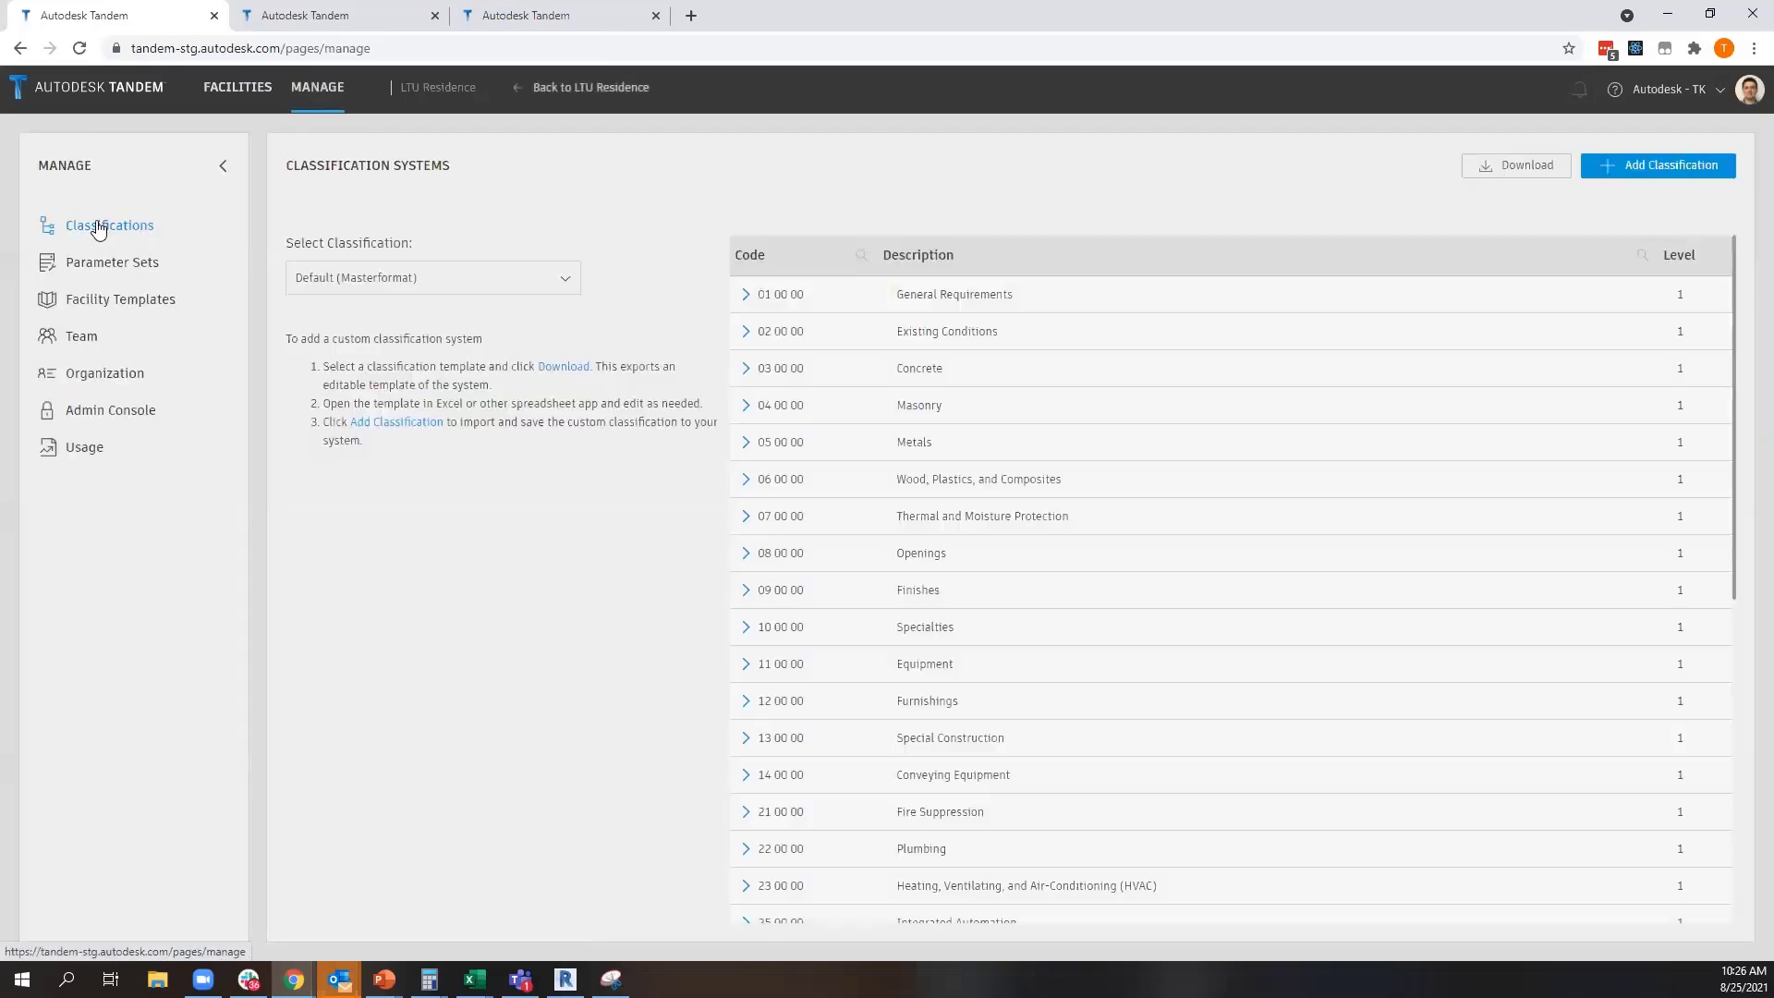
click(445, 280)
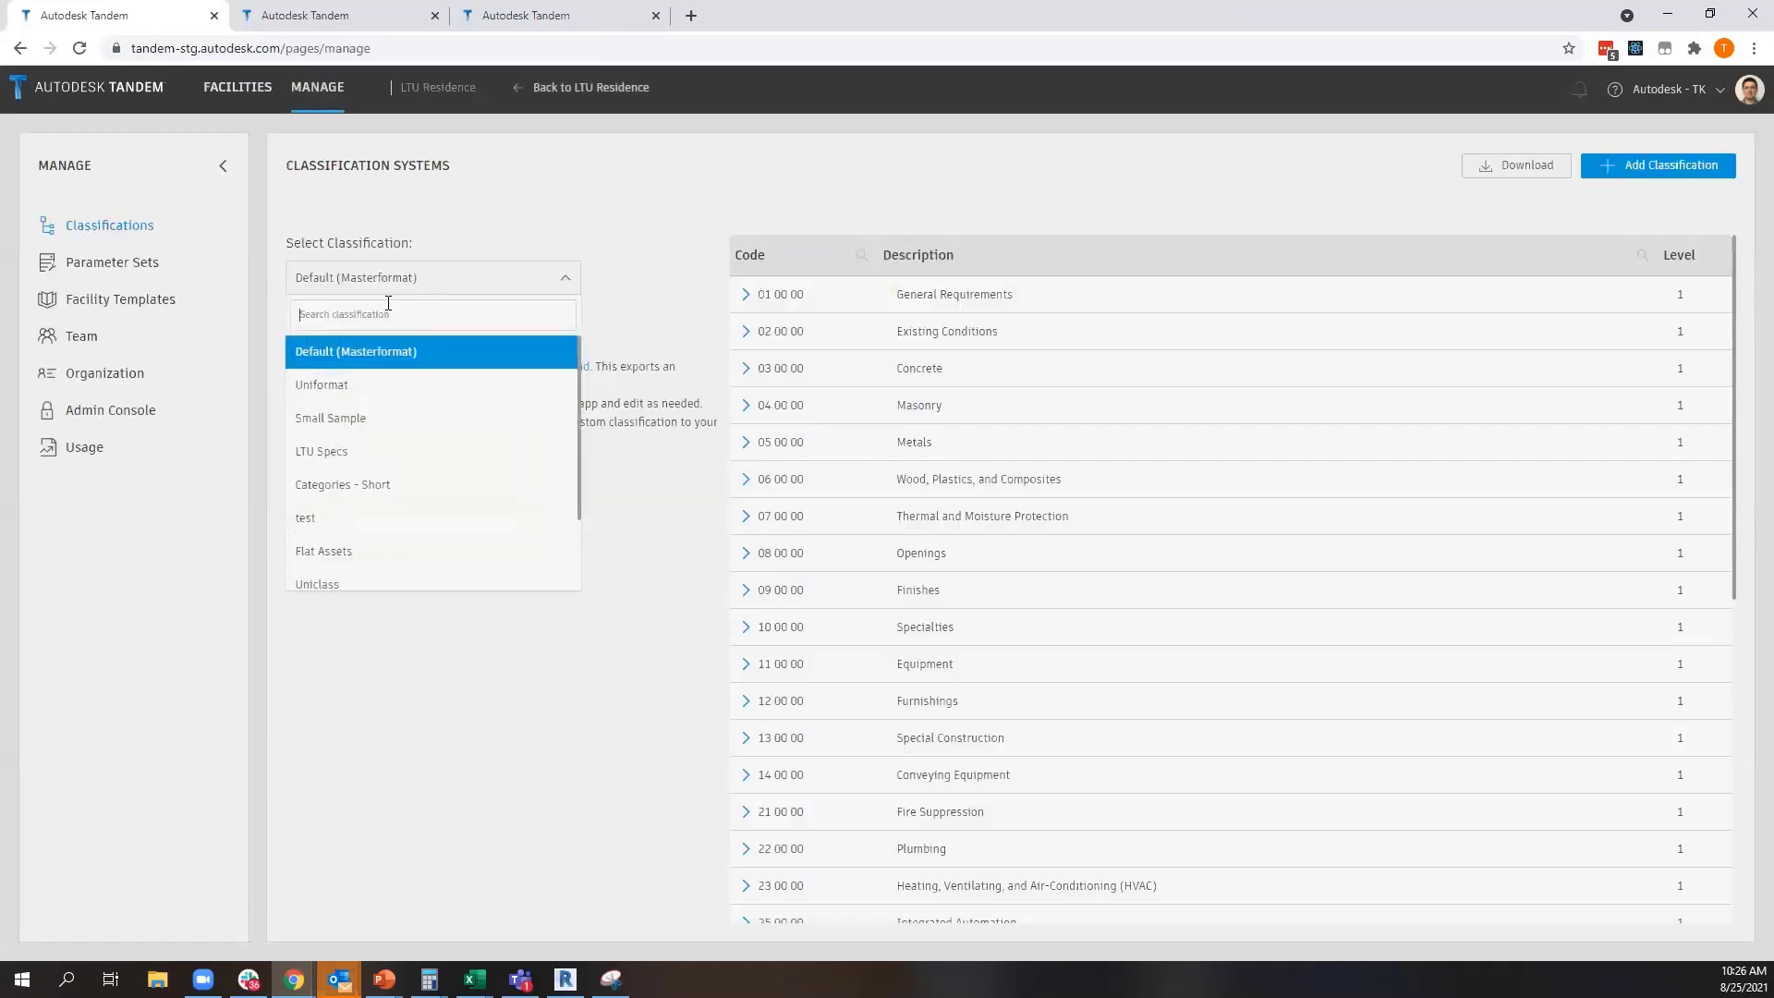
click(343, 456)
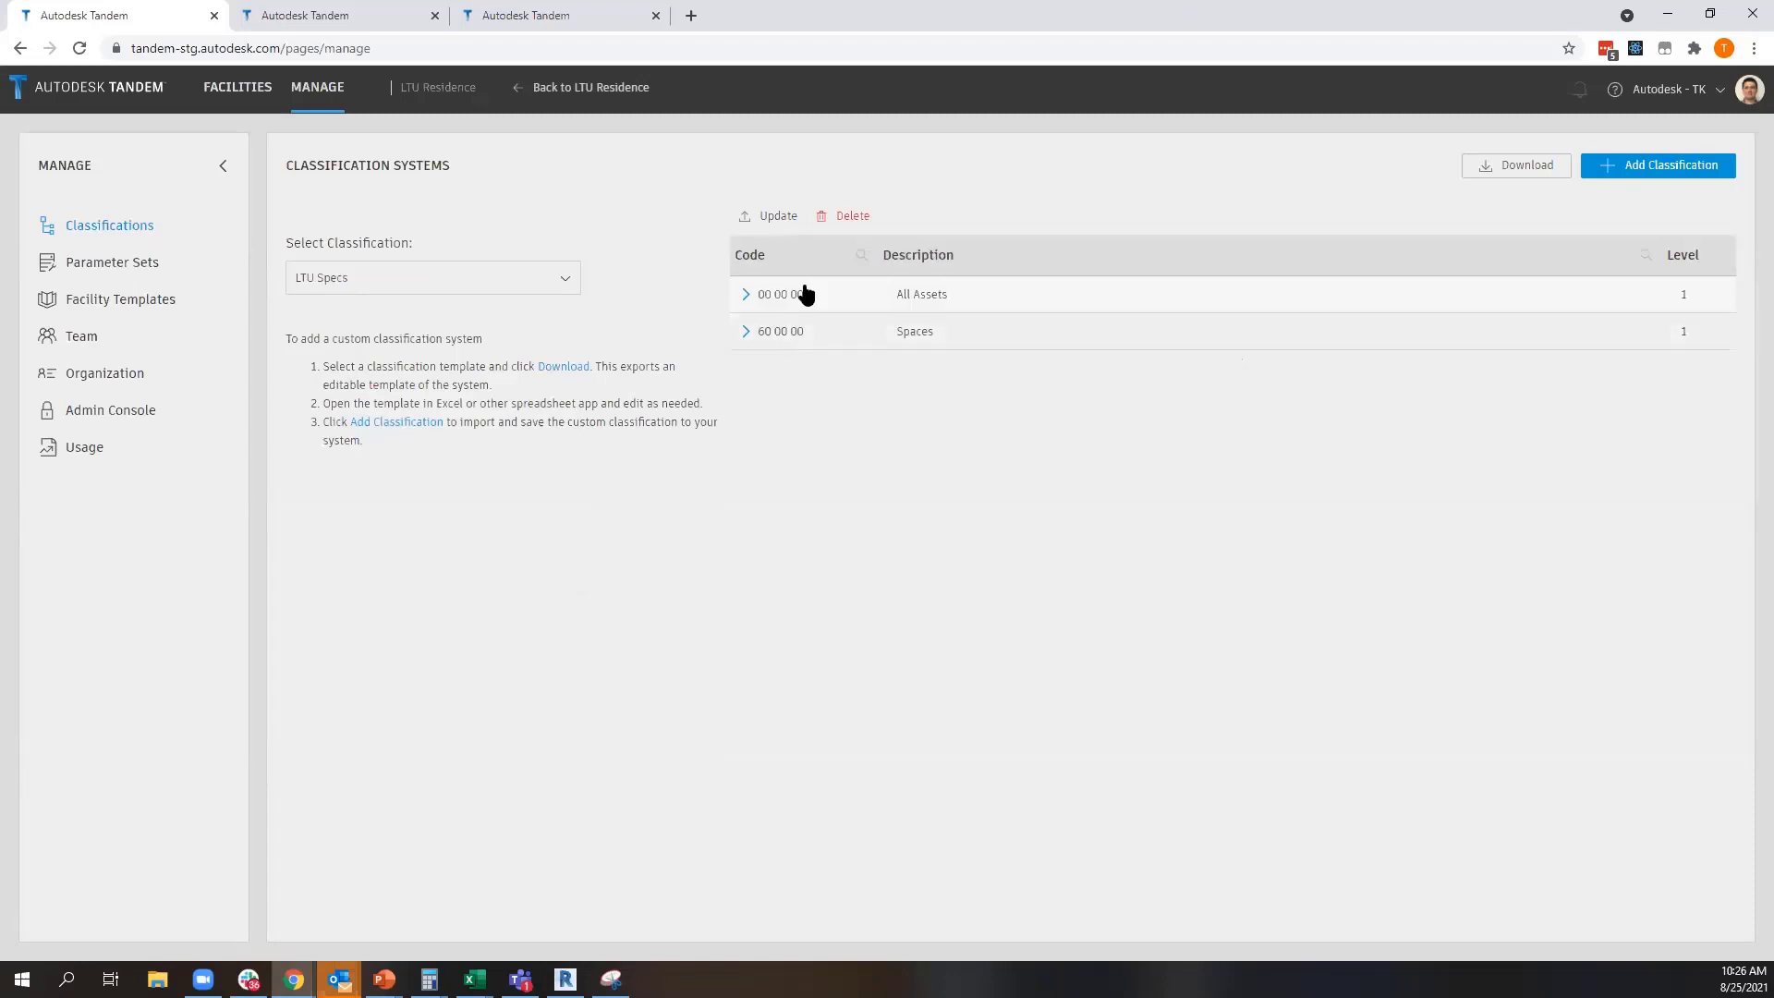
click(745, 296)
click(745, 296)
click(743, 333)
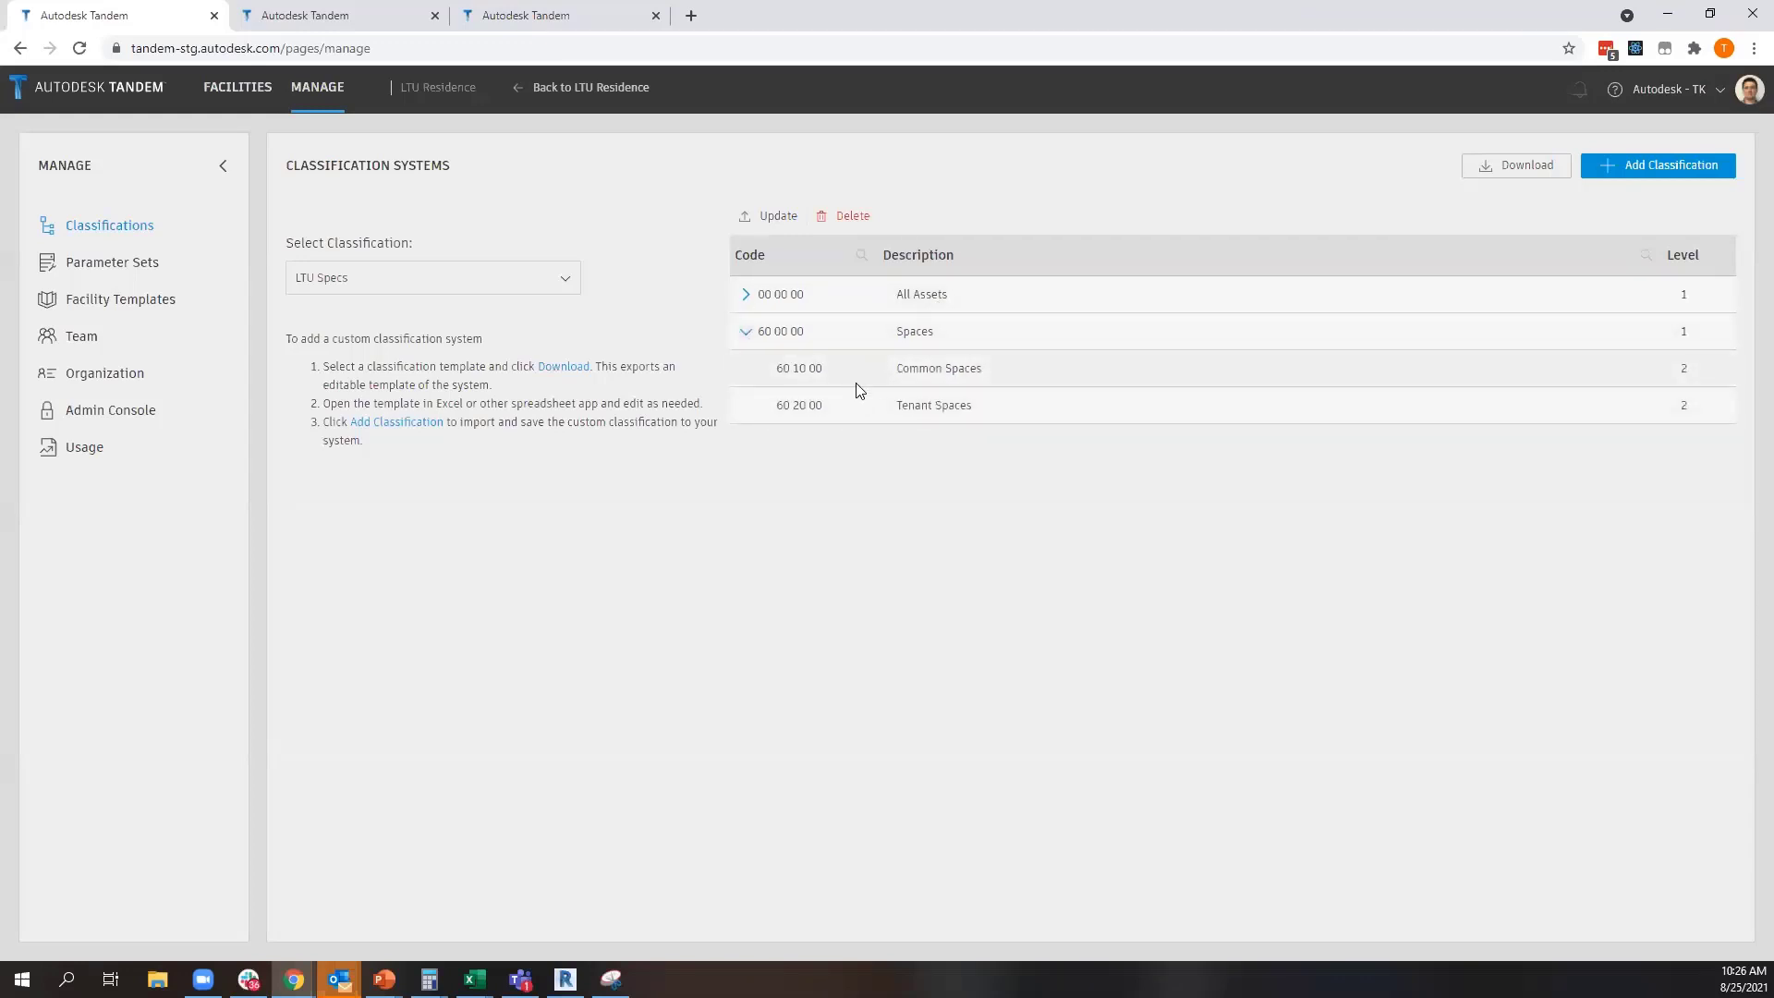
click(746, 333)
click(749, 296)
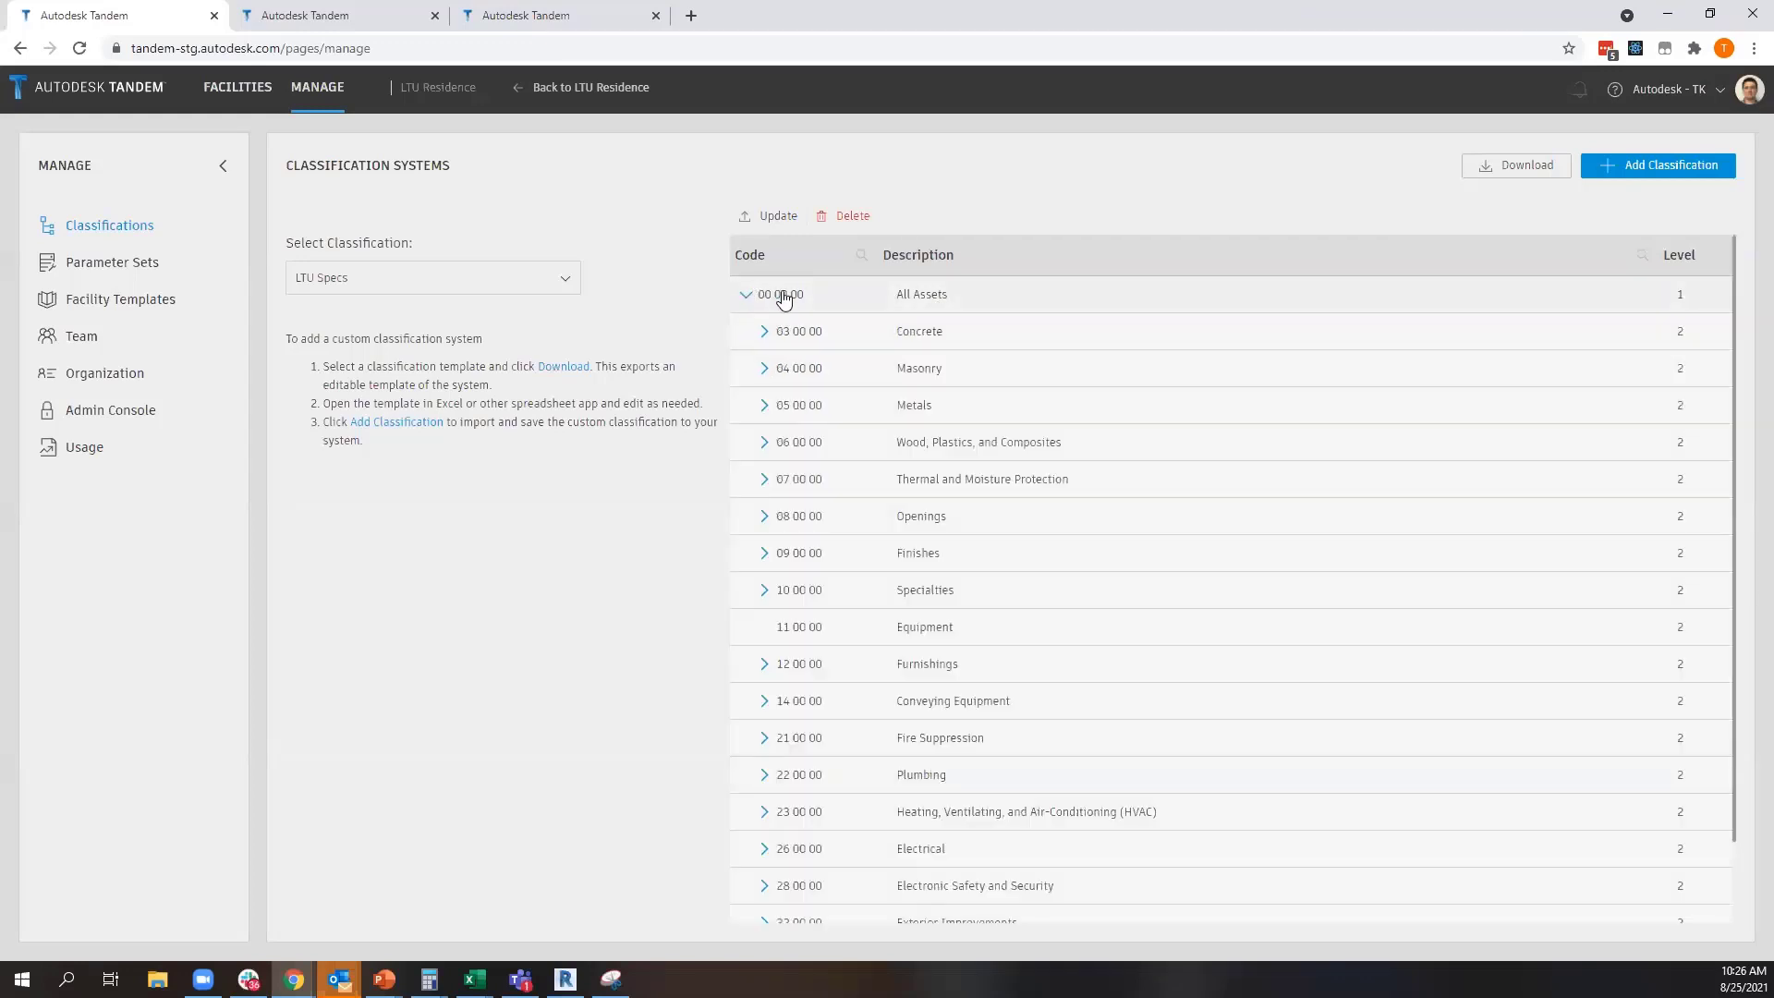
View the Uniformat and Uniclass classification systems, and expand the Spaces / Locations branch of Uniclass
click(478, 275)
click(342, 386)
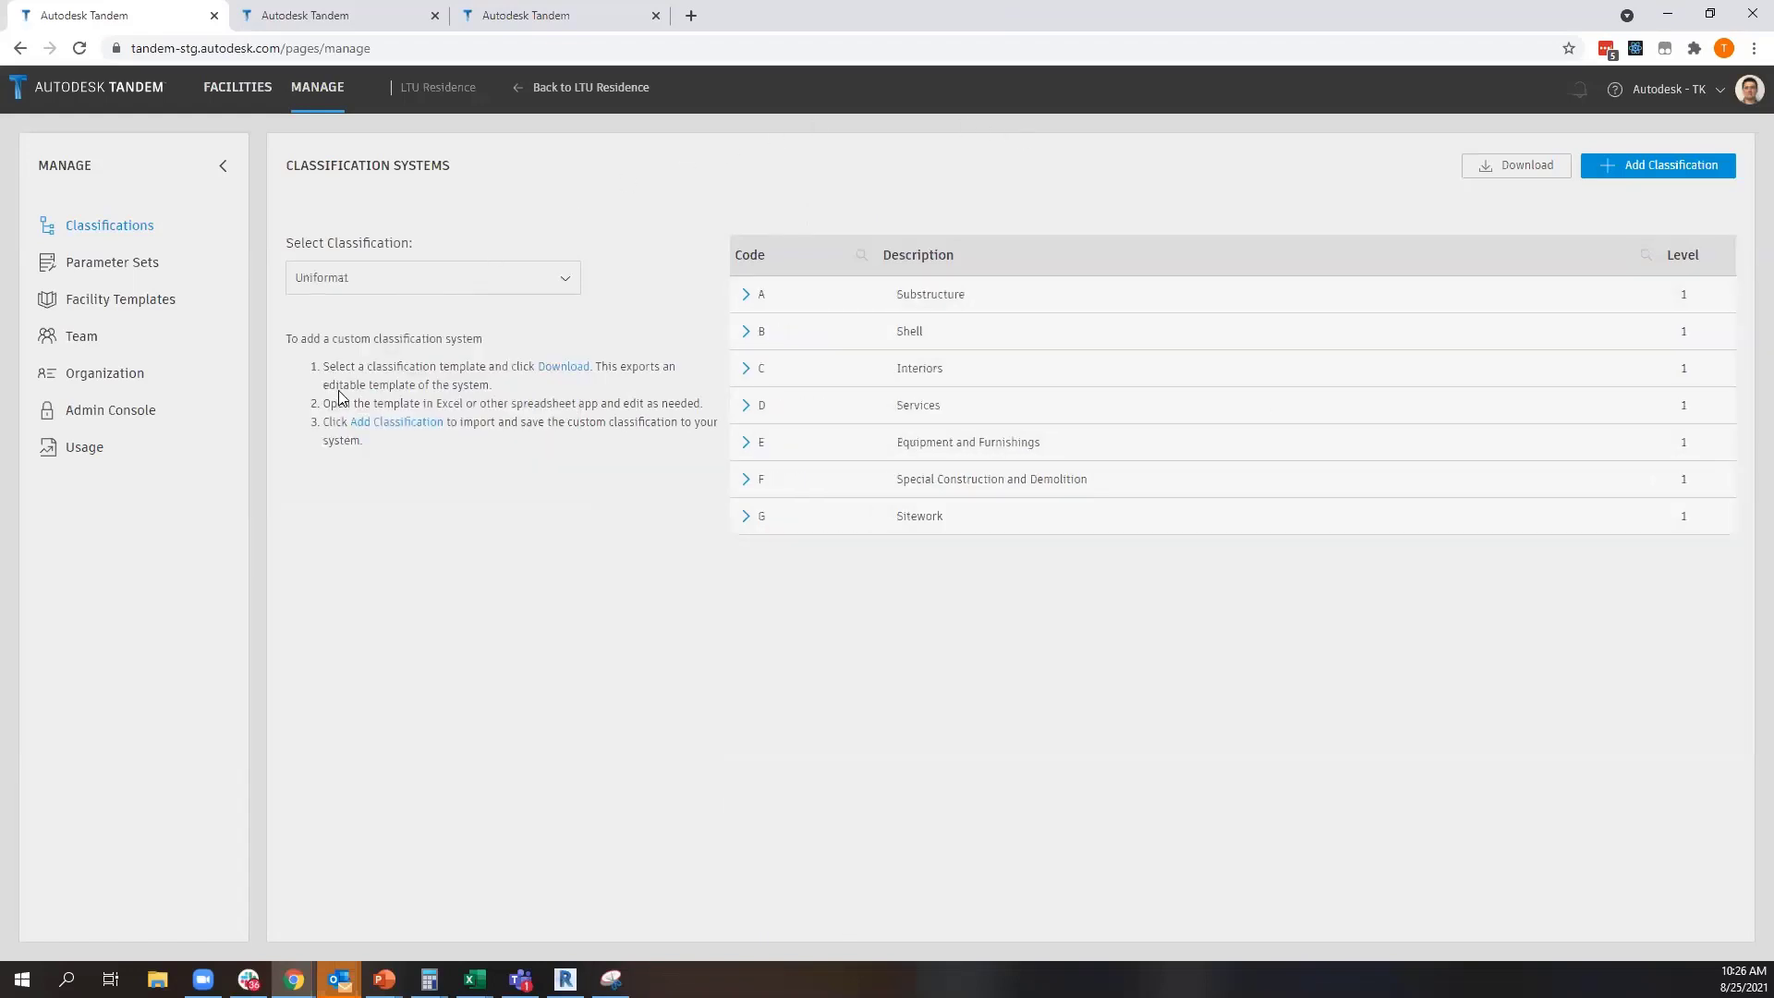
click(375, 281)
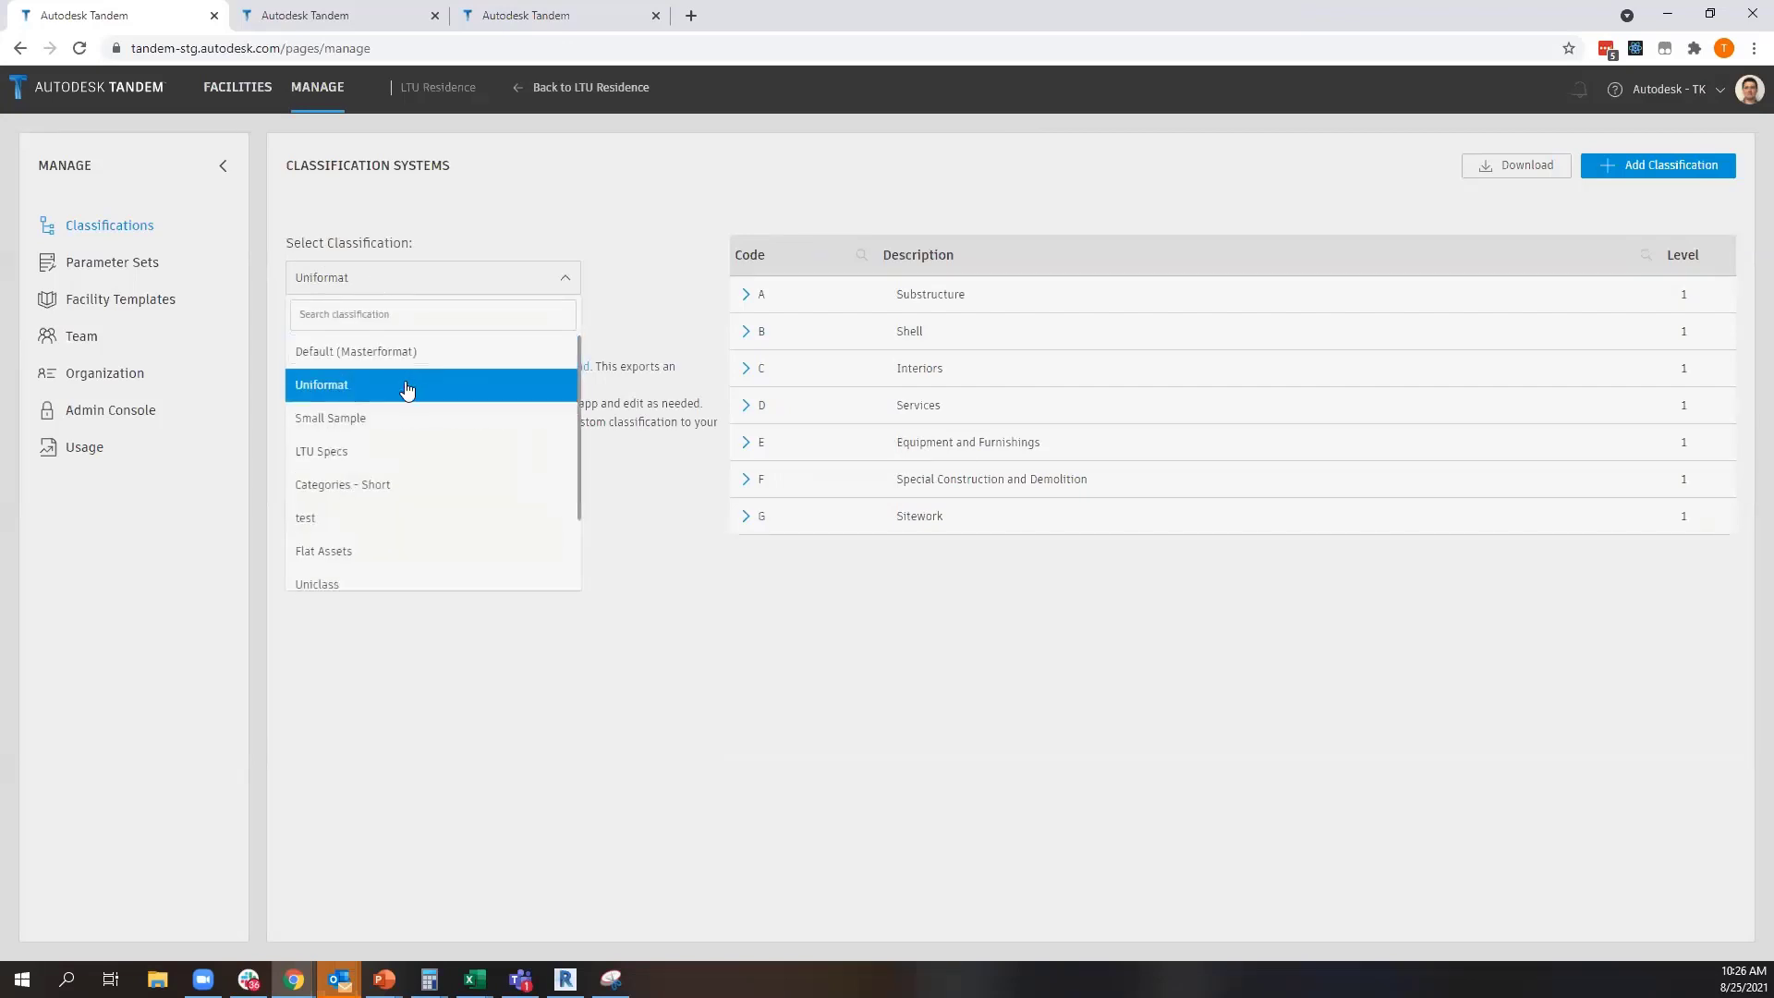
scroll(447, 475, down, 1)
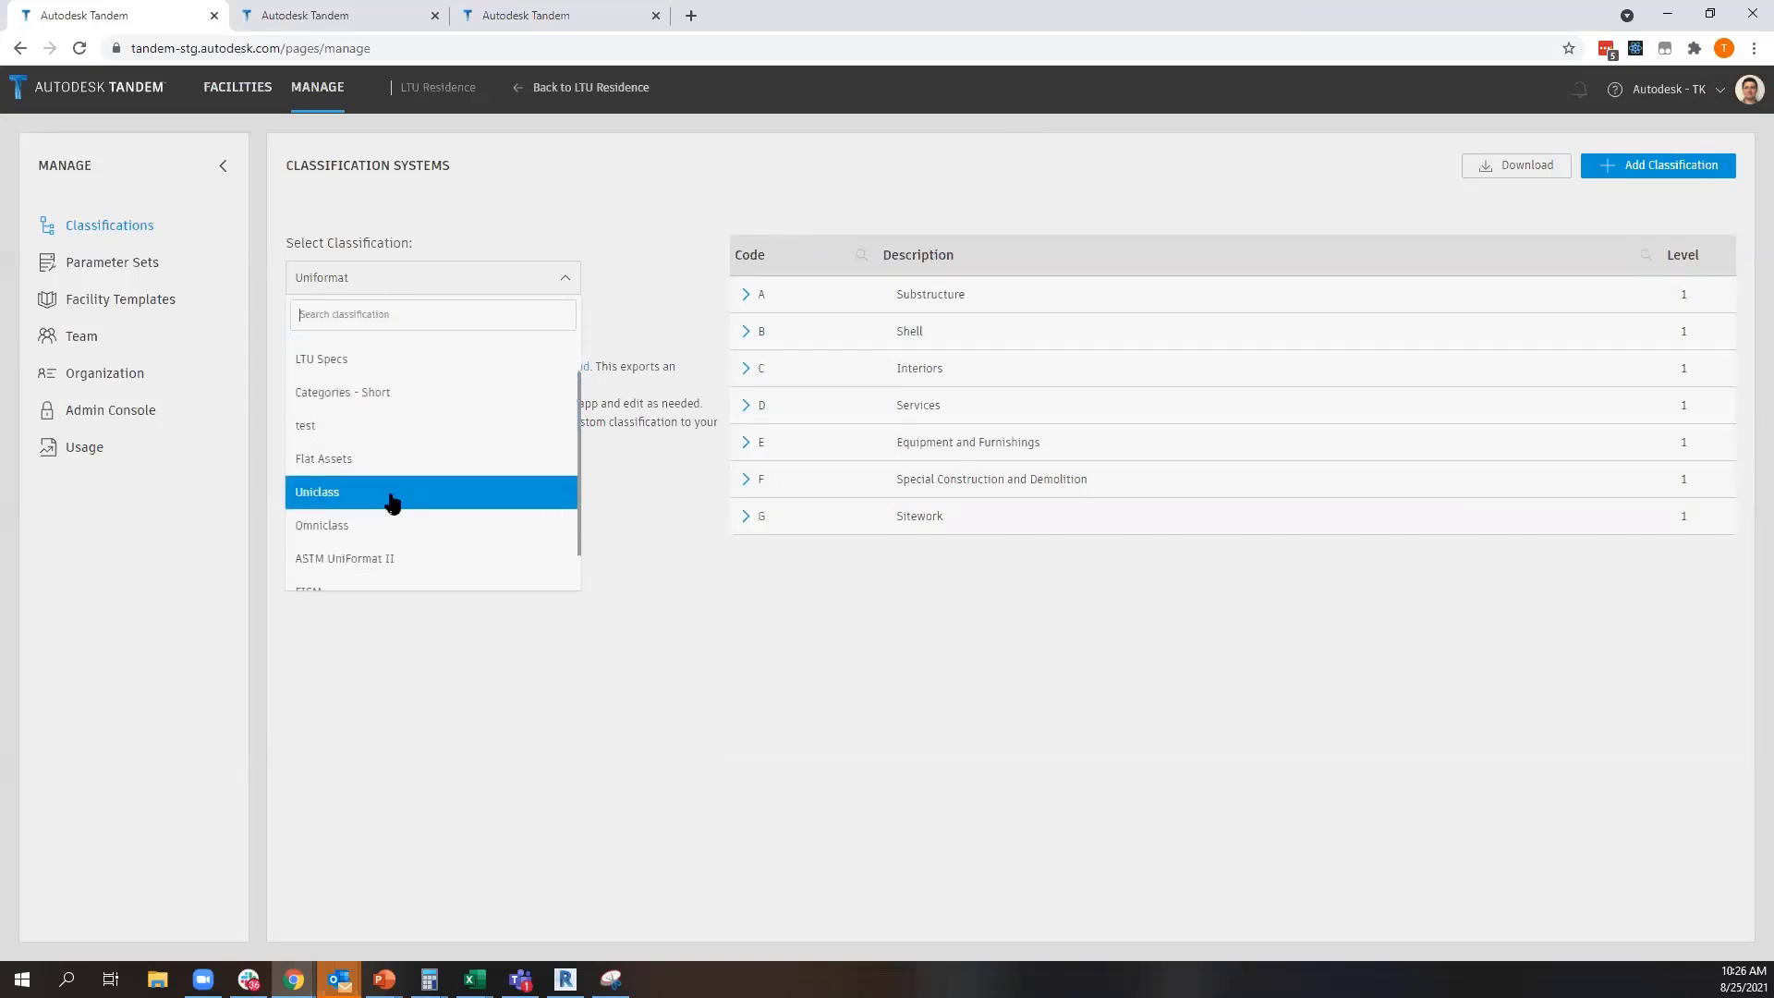
click(338, 499)
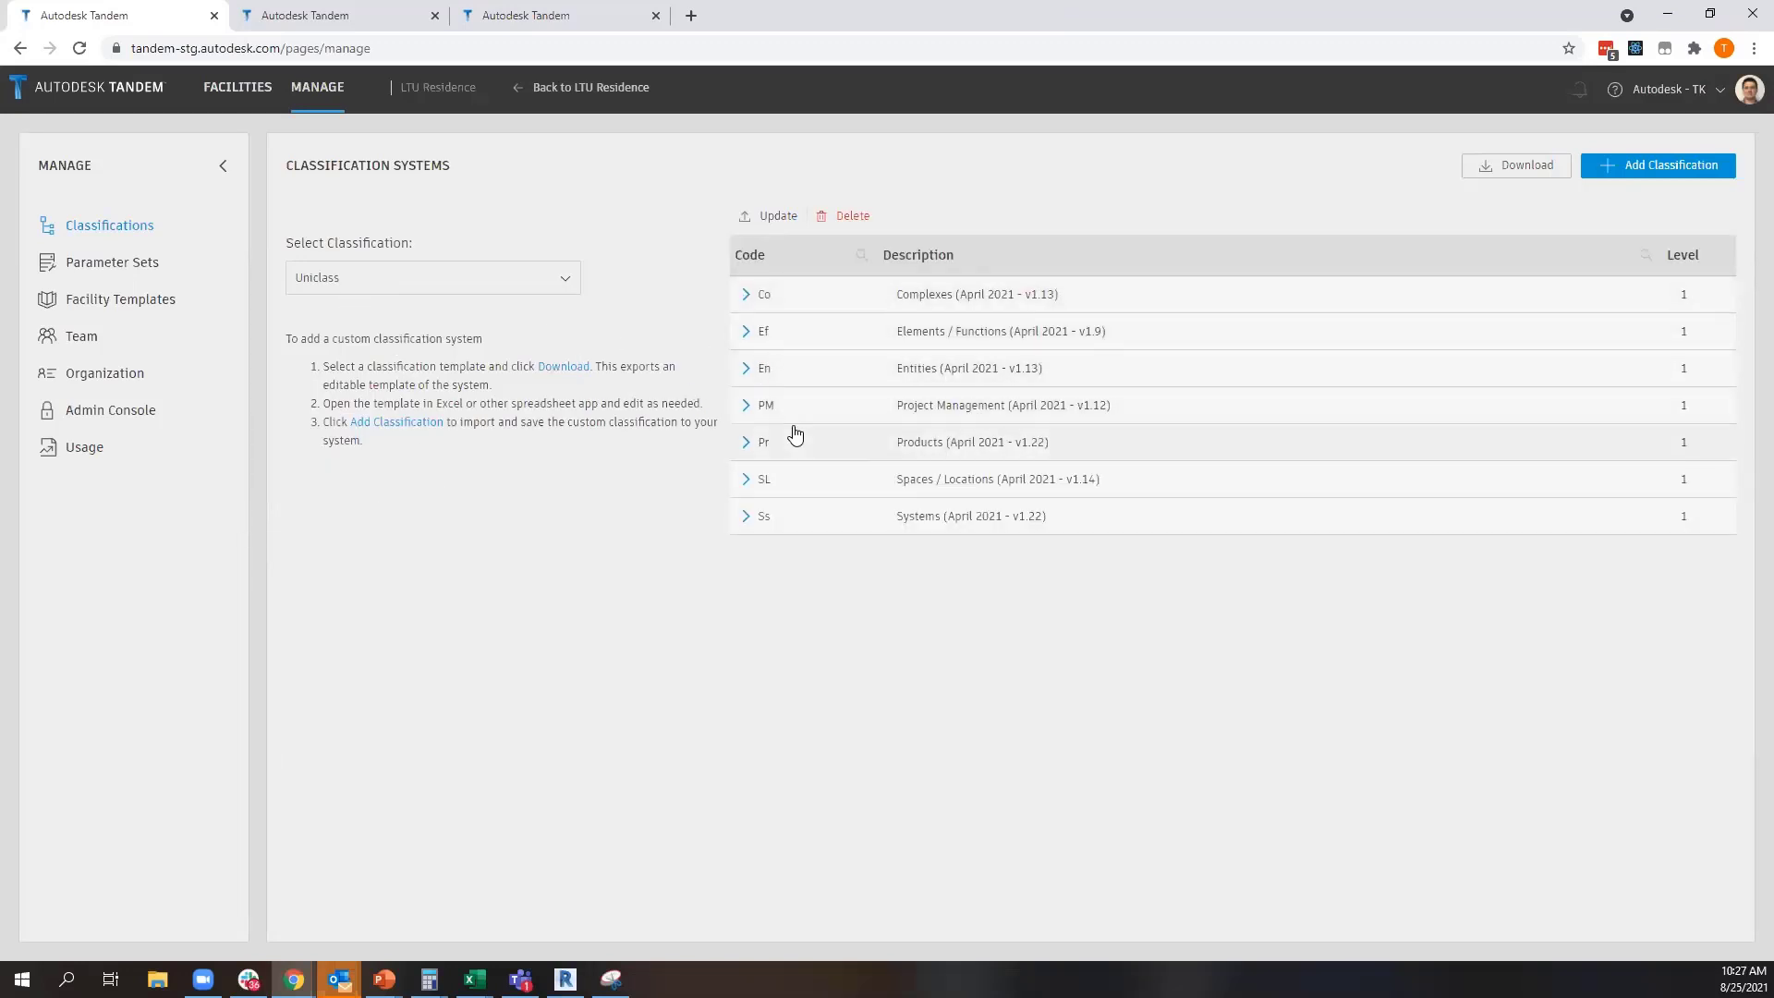
click(745, 480)
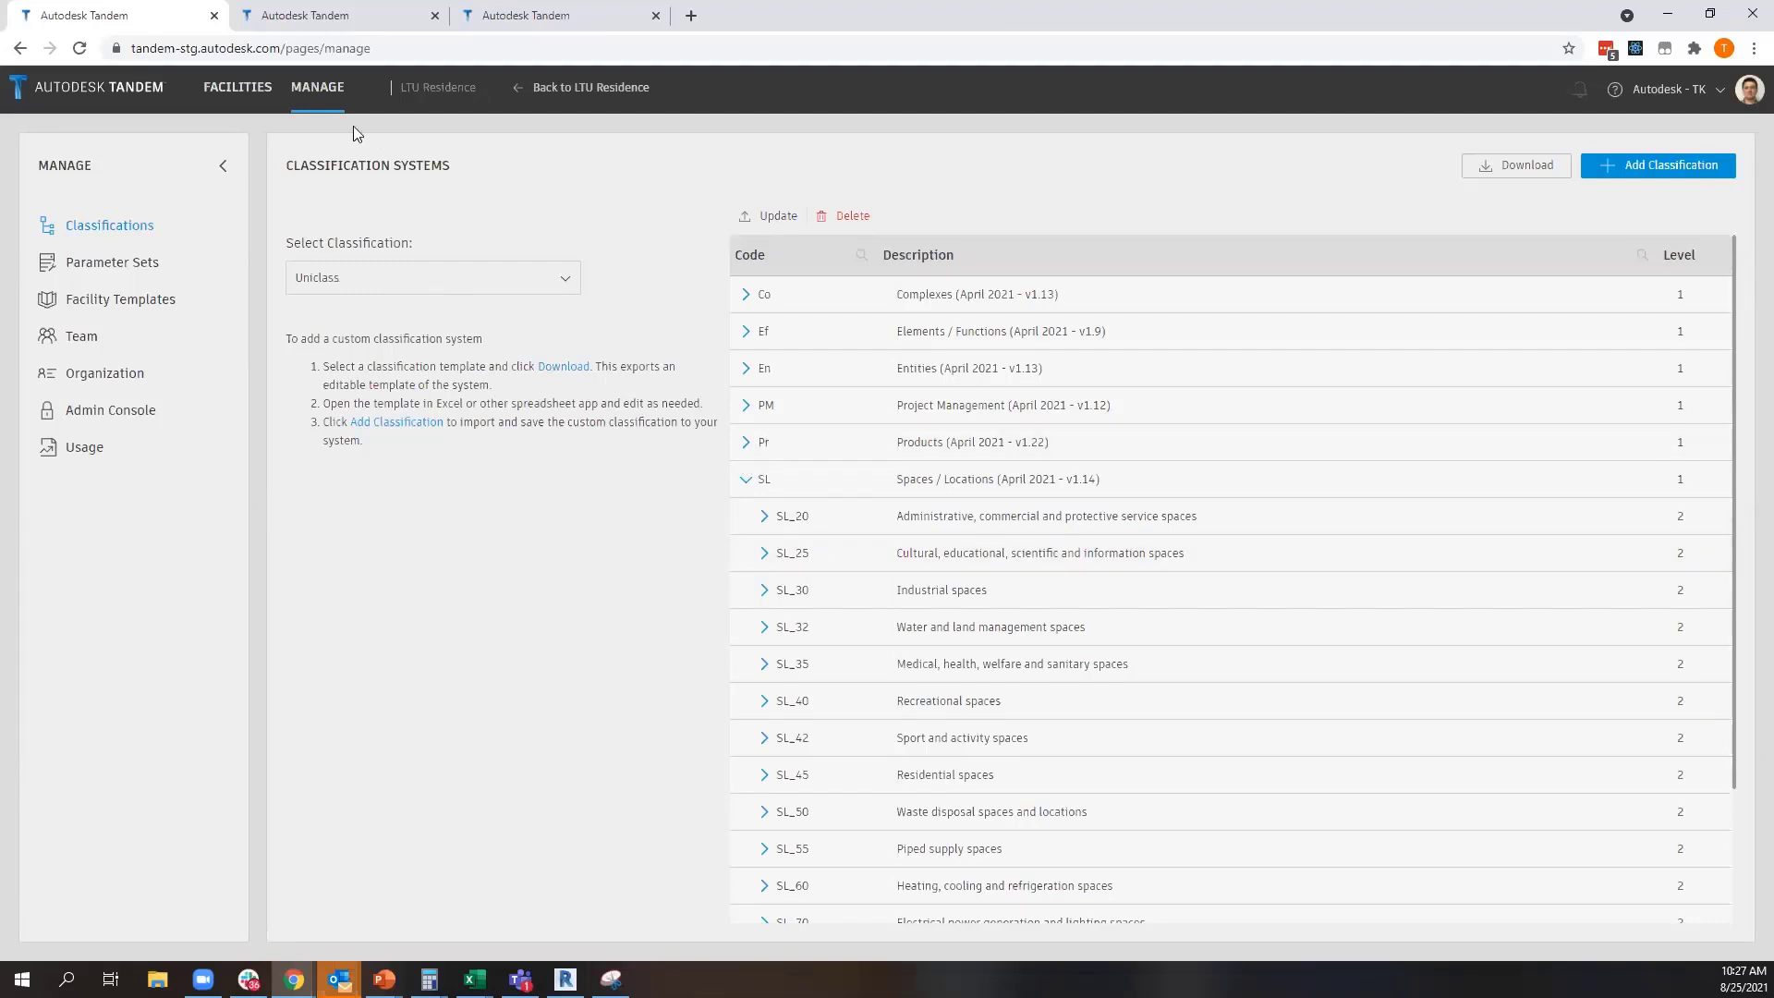
Return to the LTU Residence facility and reset the filters to show the whole building
click(516, 92)
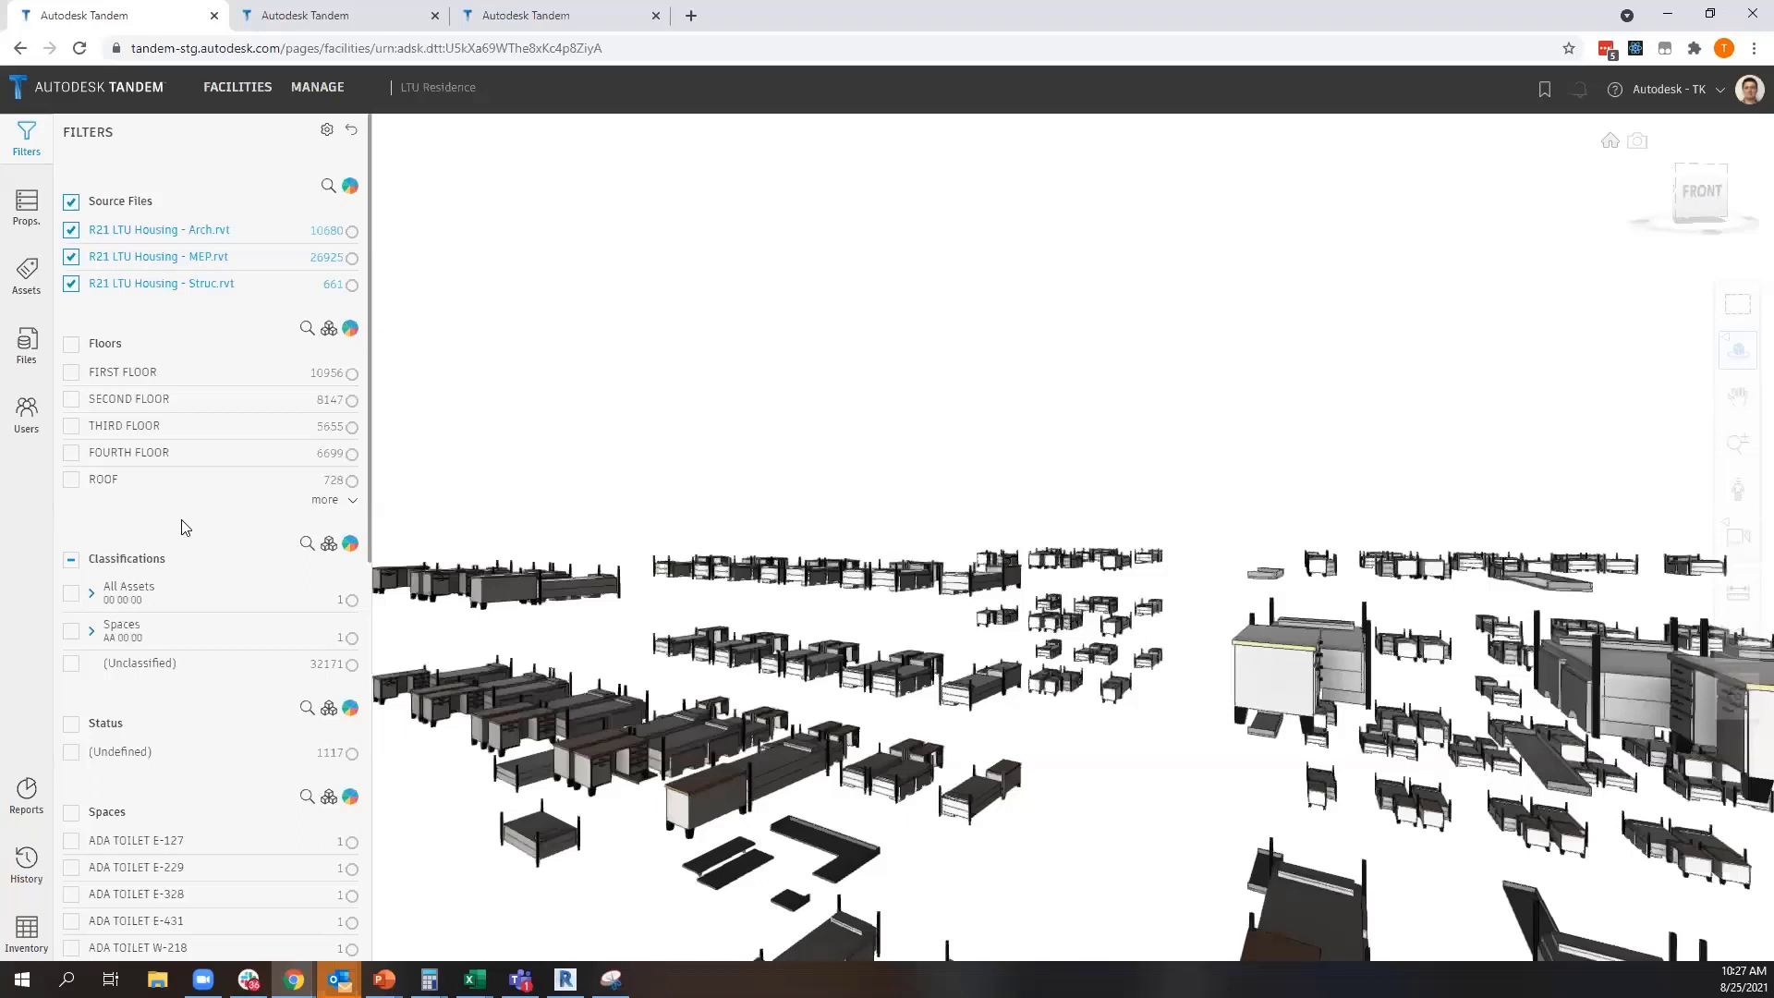
scroll(185, 503, down, 1)
scroll(271, 531, up, 1)
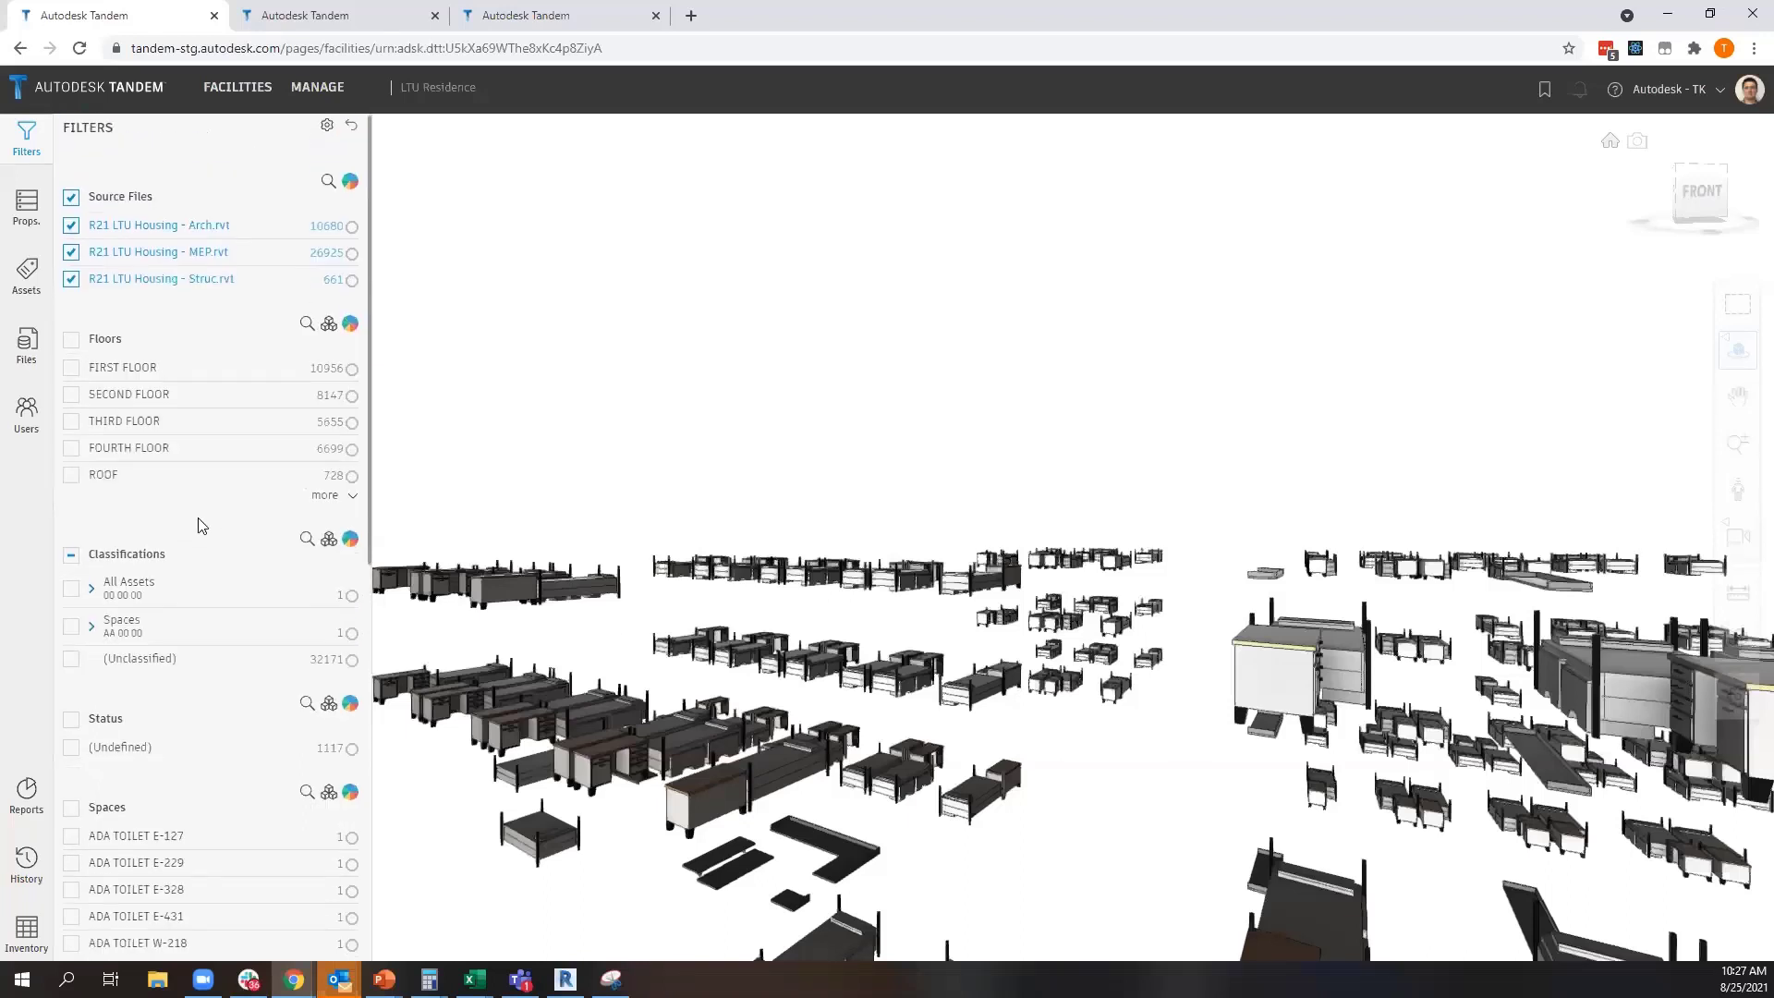
click(351, 130)
drag(726, 425, 649, 407)
scroll(648, 407, down, 5)
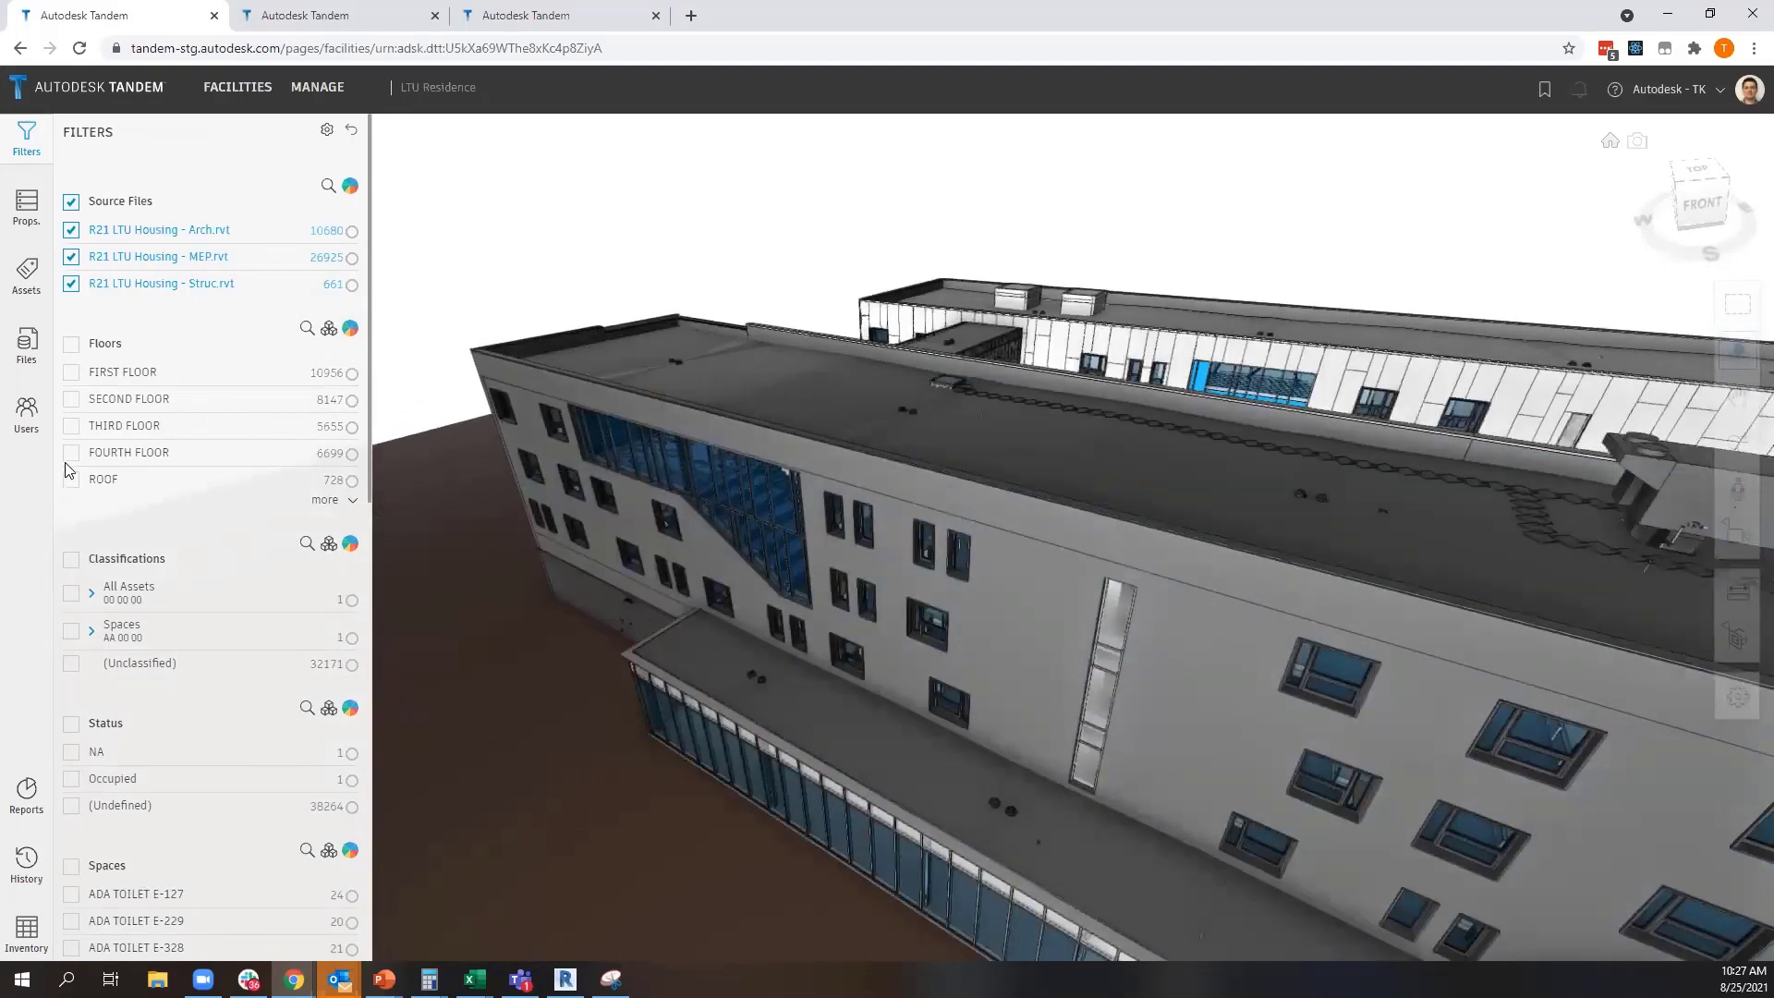
Isolate FIRST FLOOR in the model, examine it from several angles, and clear the floor filter
click(71, 371)
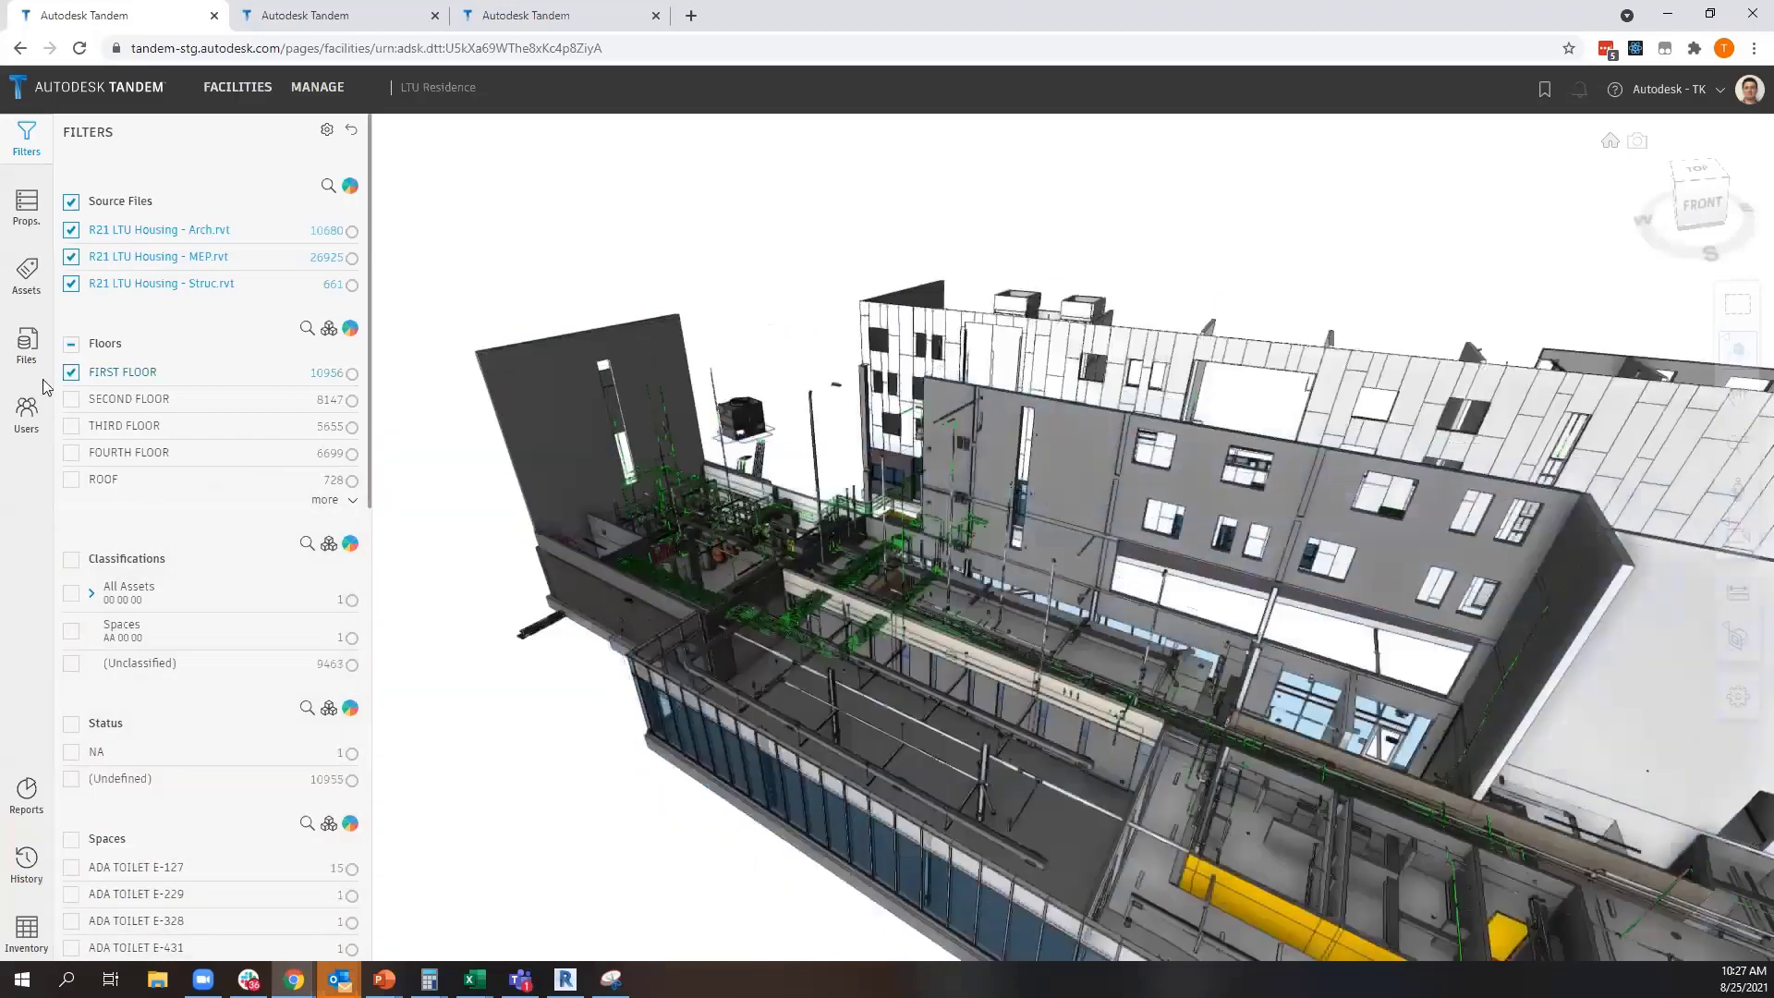
drag(639, 591, 621, 539)
scroll(521, 551, down, 5)
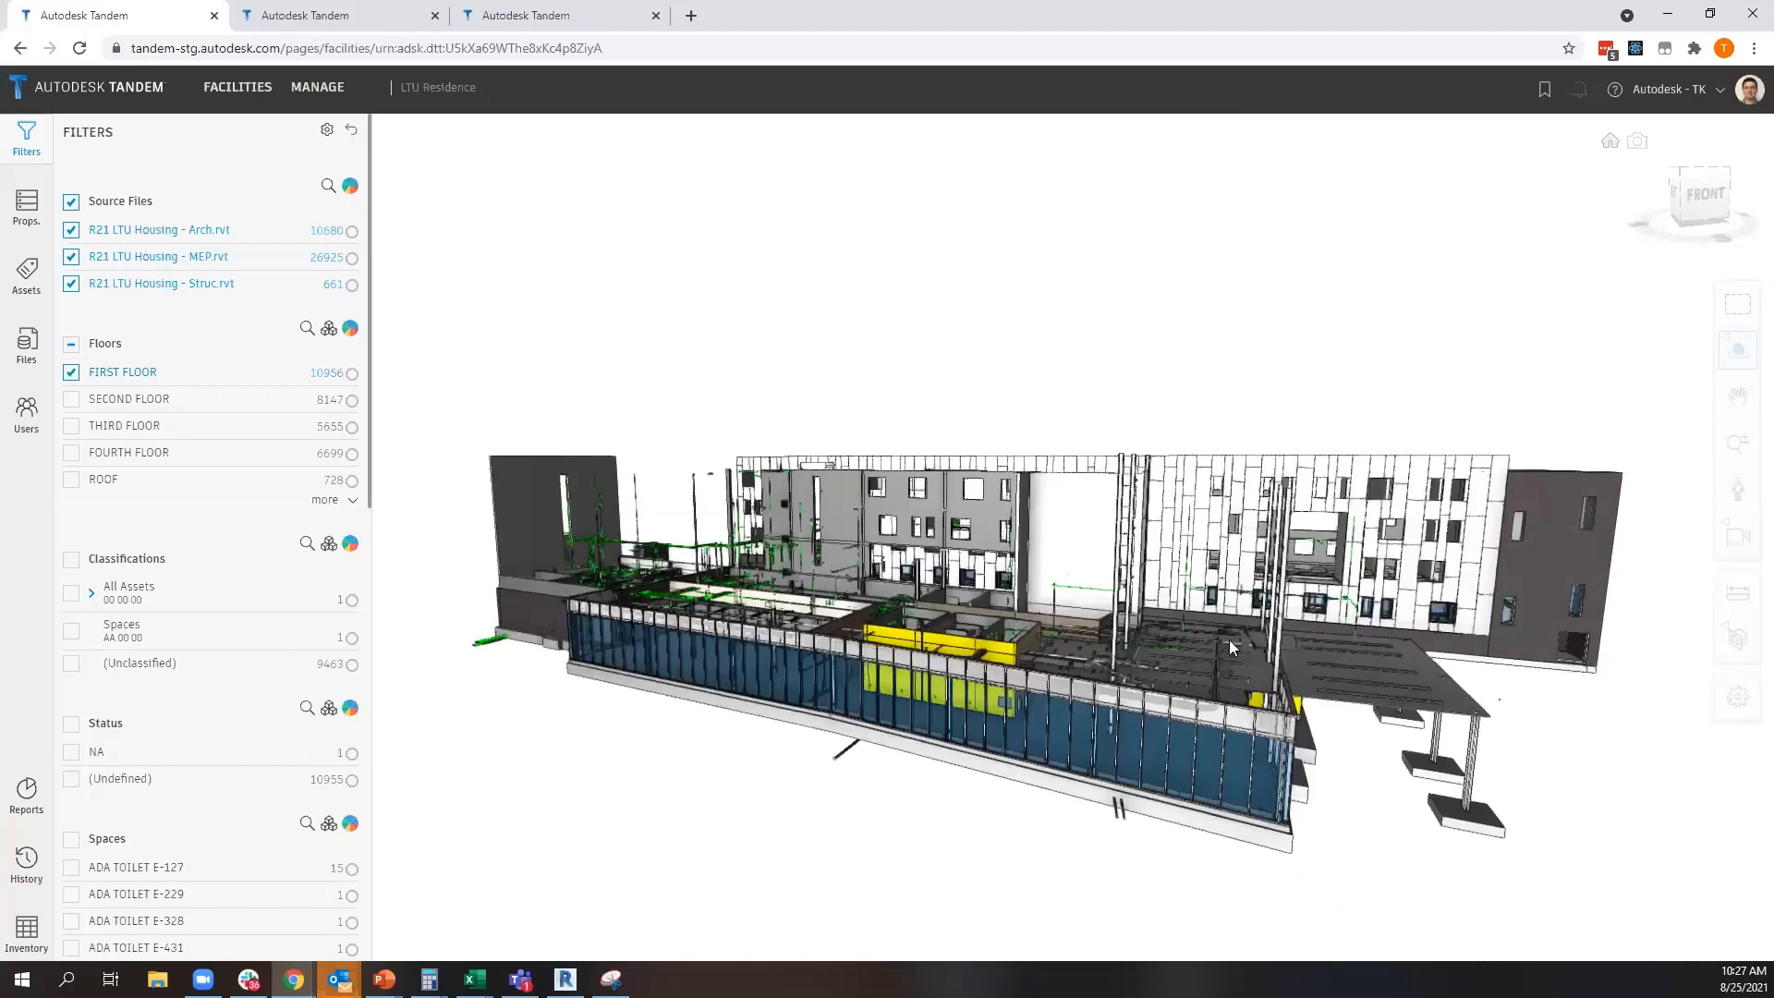
scroll(1182, 637, up, 10)
drag(867, 531, 985, 609)
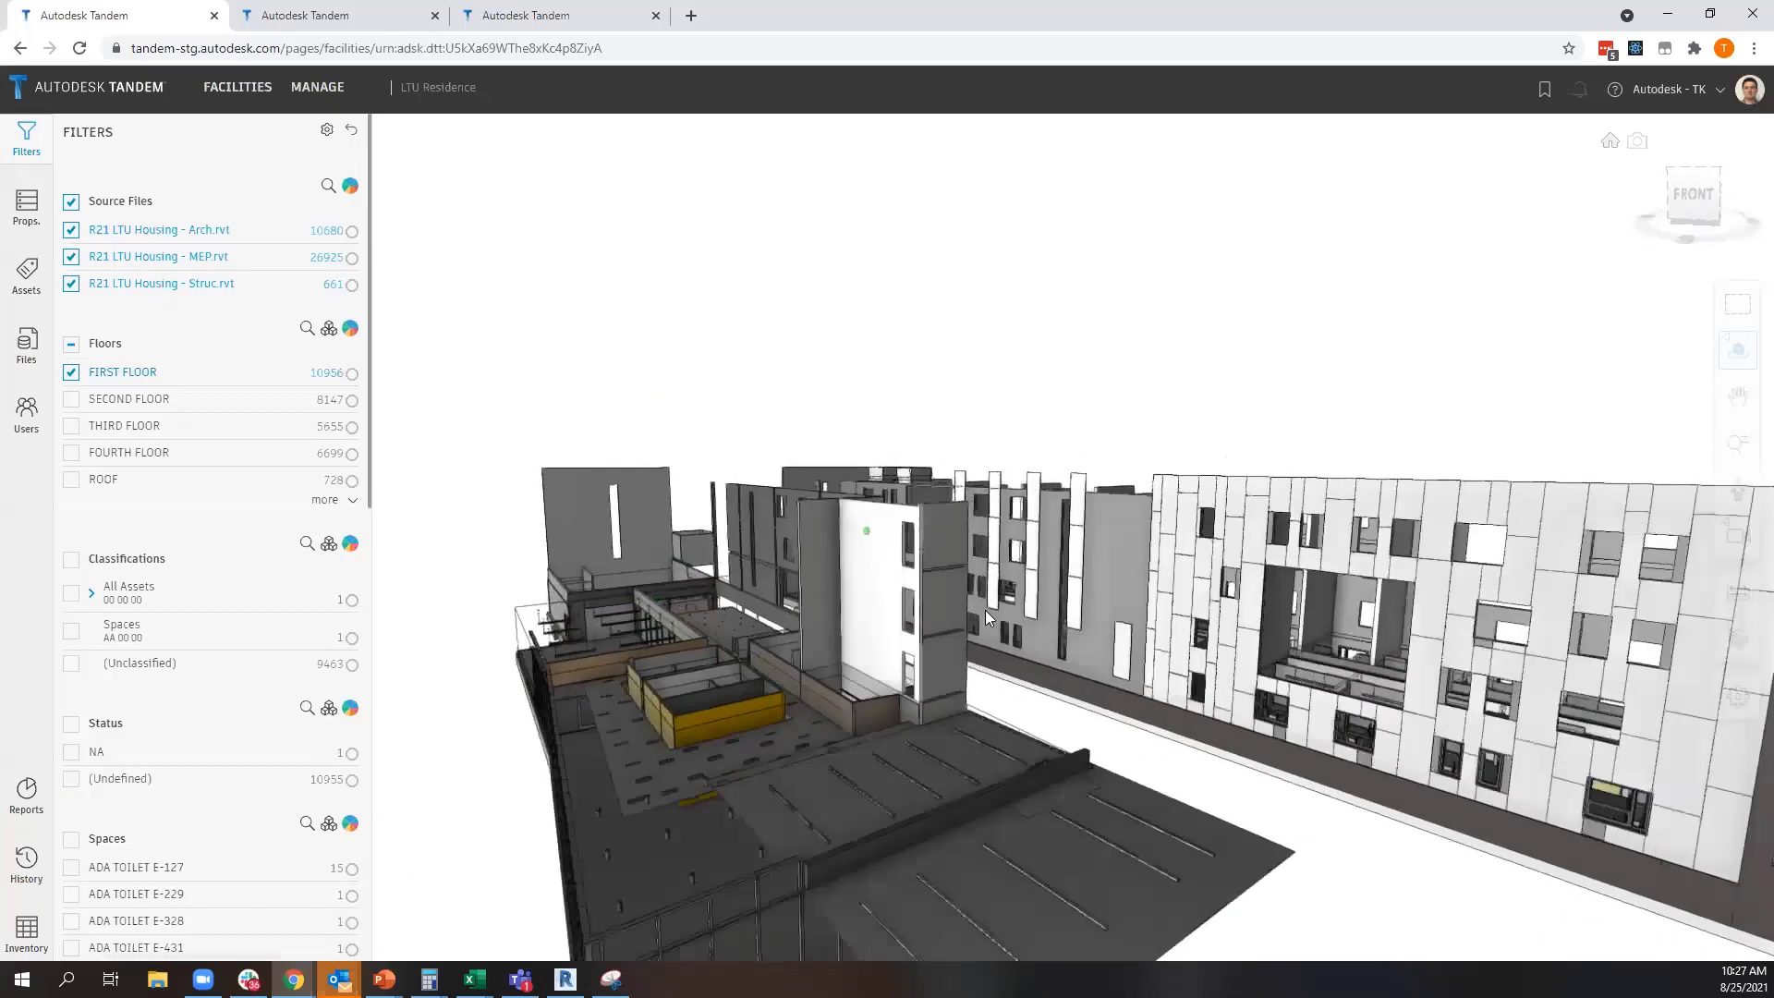
scroll(985, 610, down, 4)
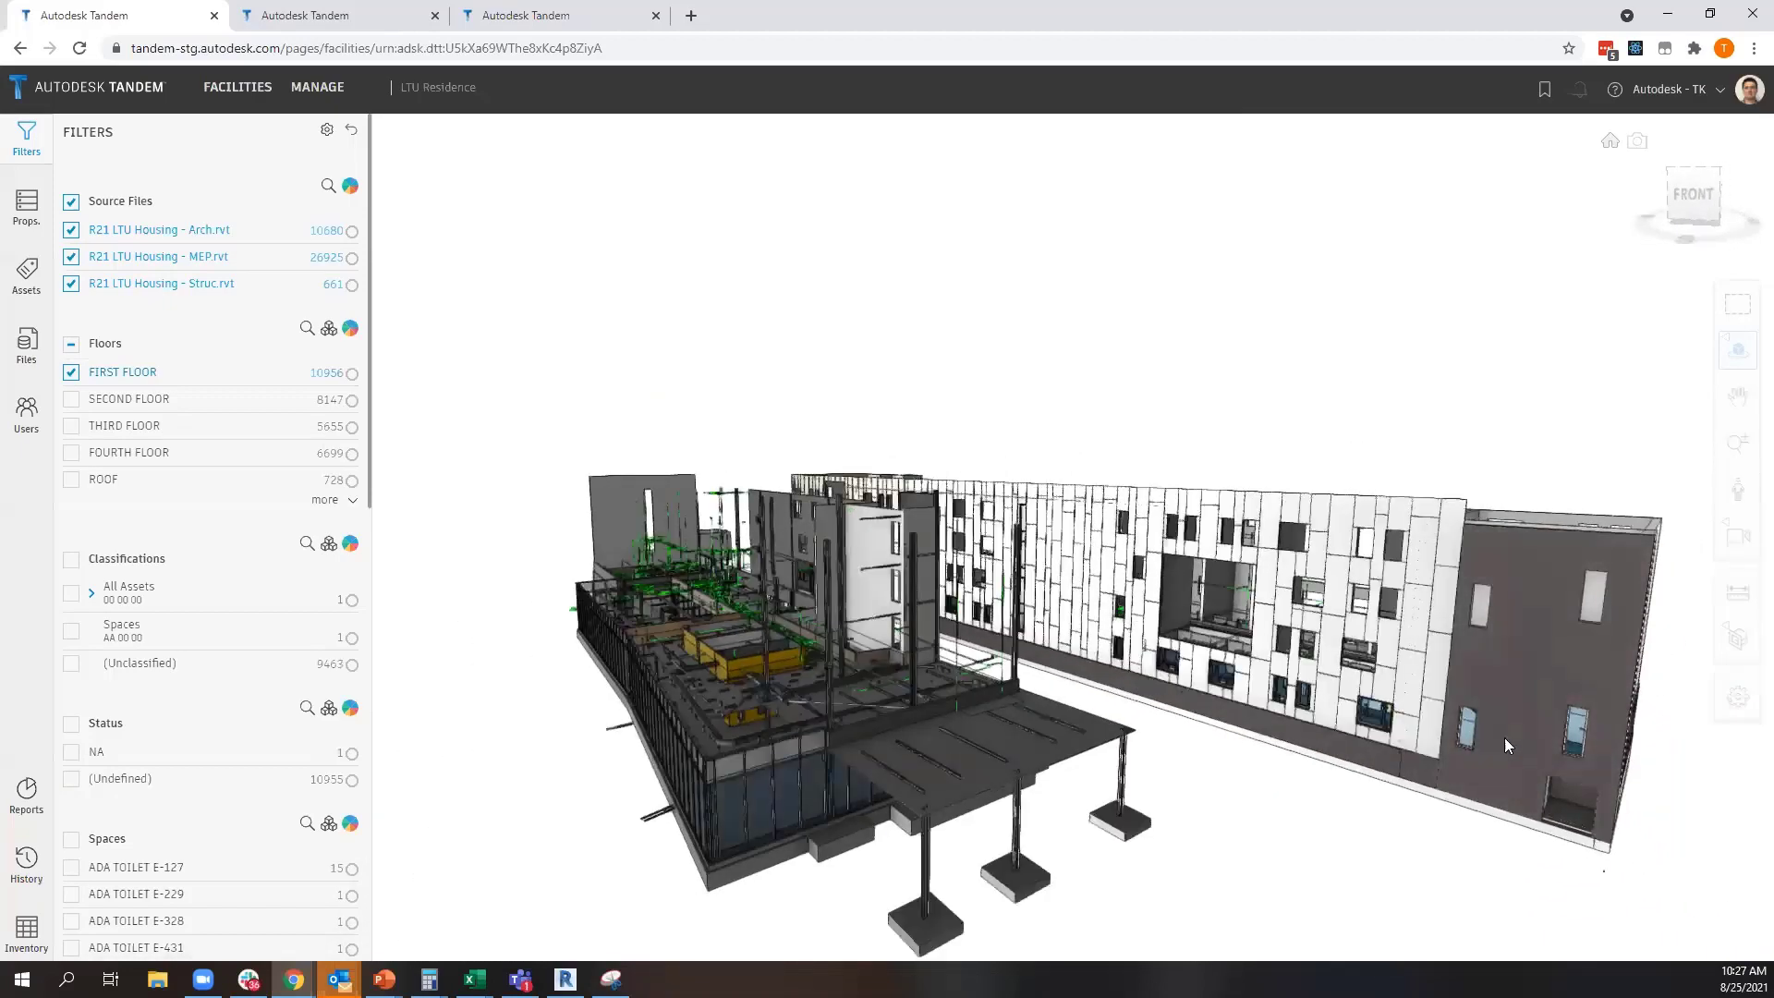
drag(1504, 737, 942, 635)
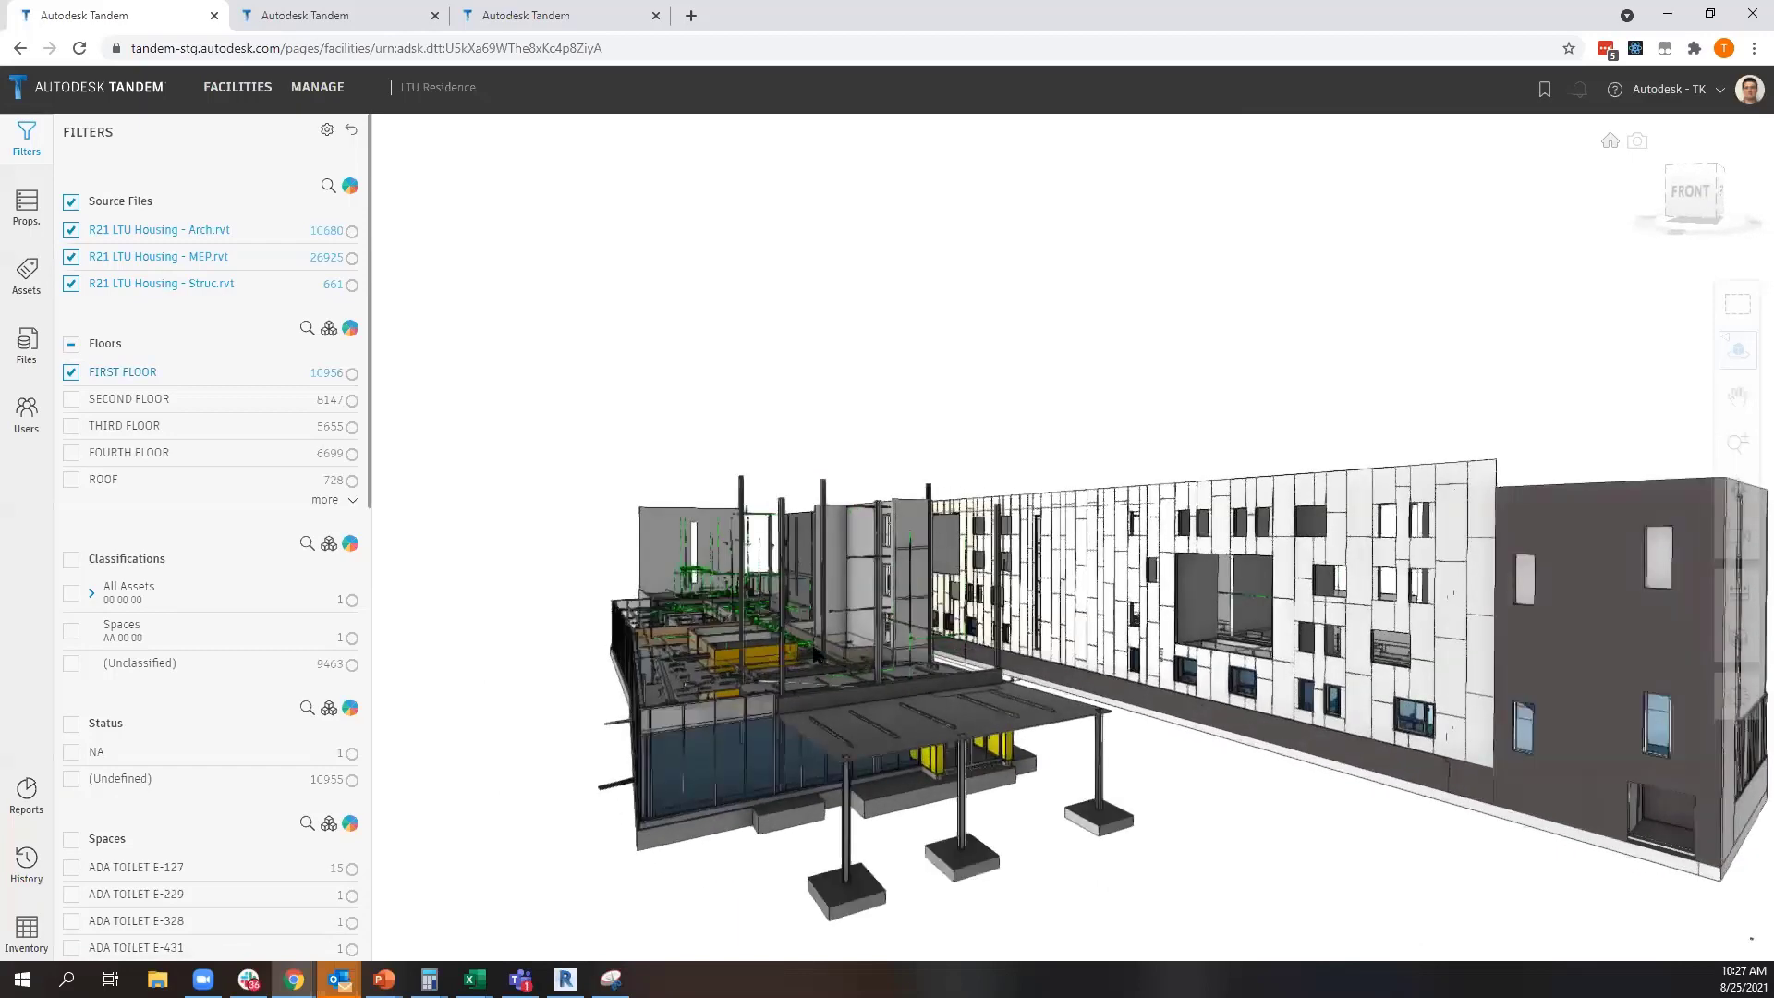
drag(689, 663, 828, 717)
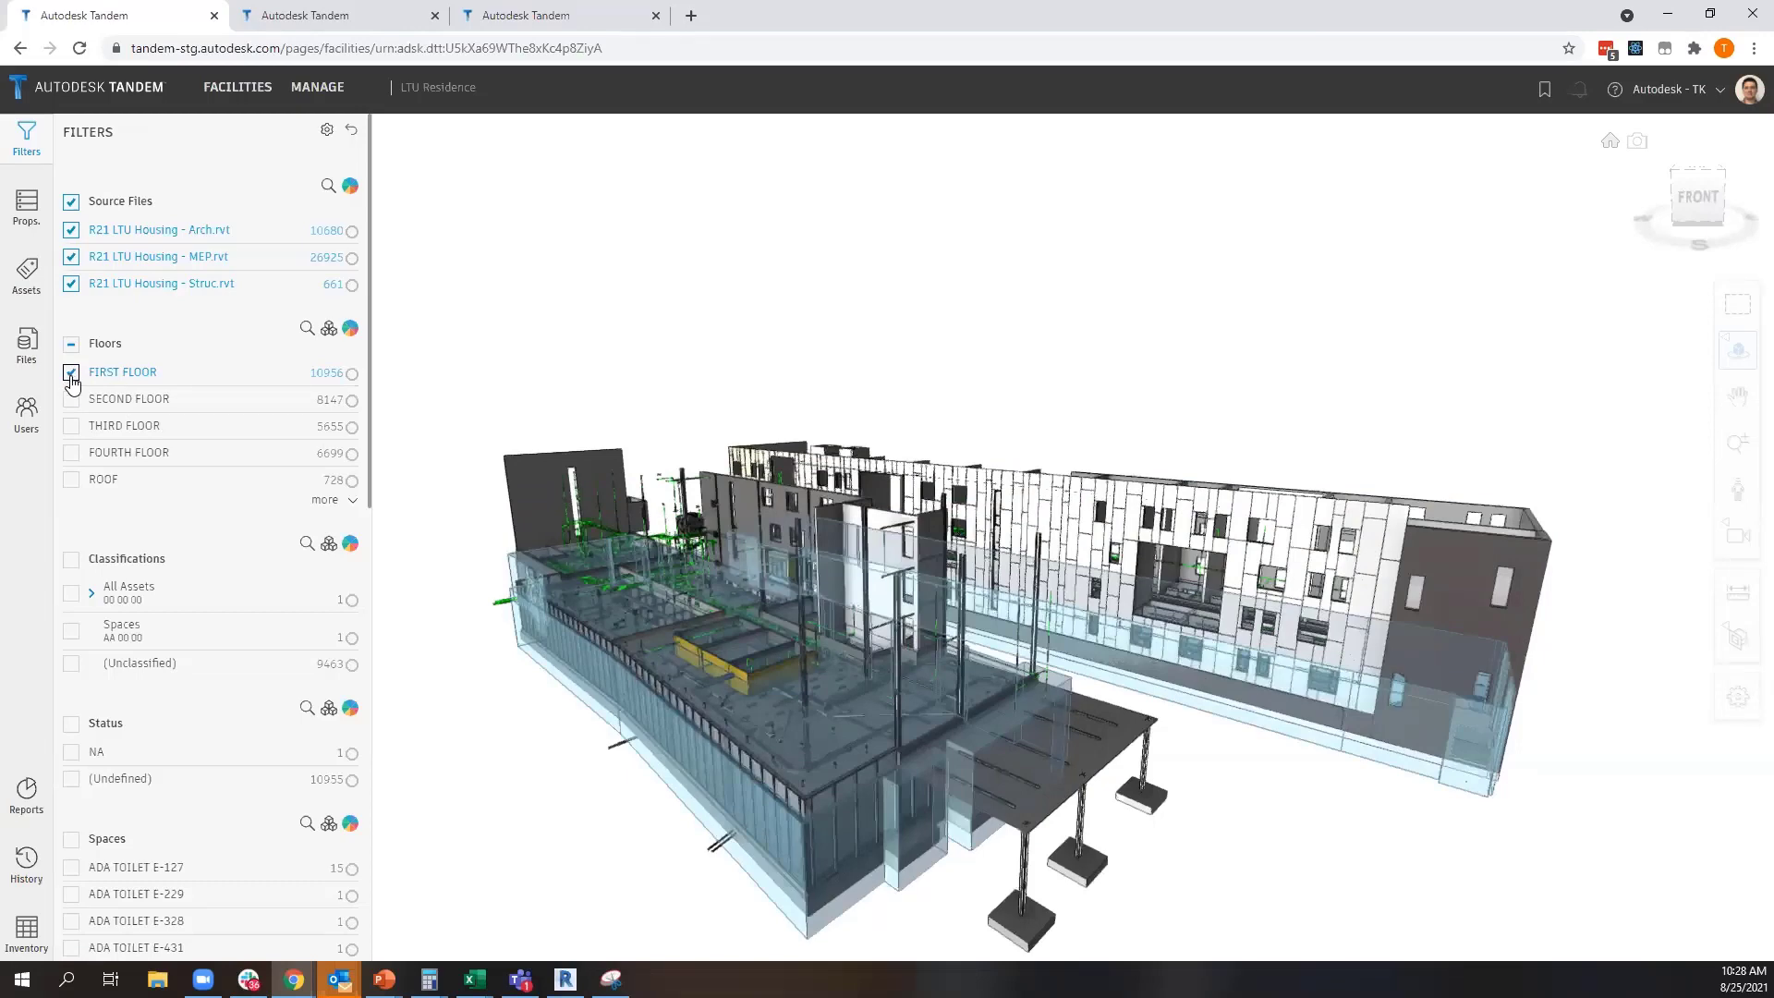
click(72, 399)
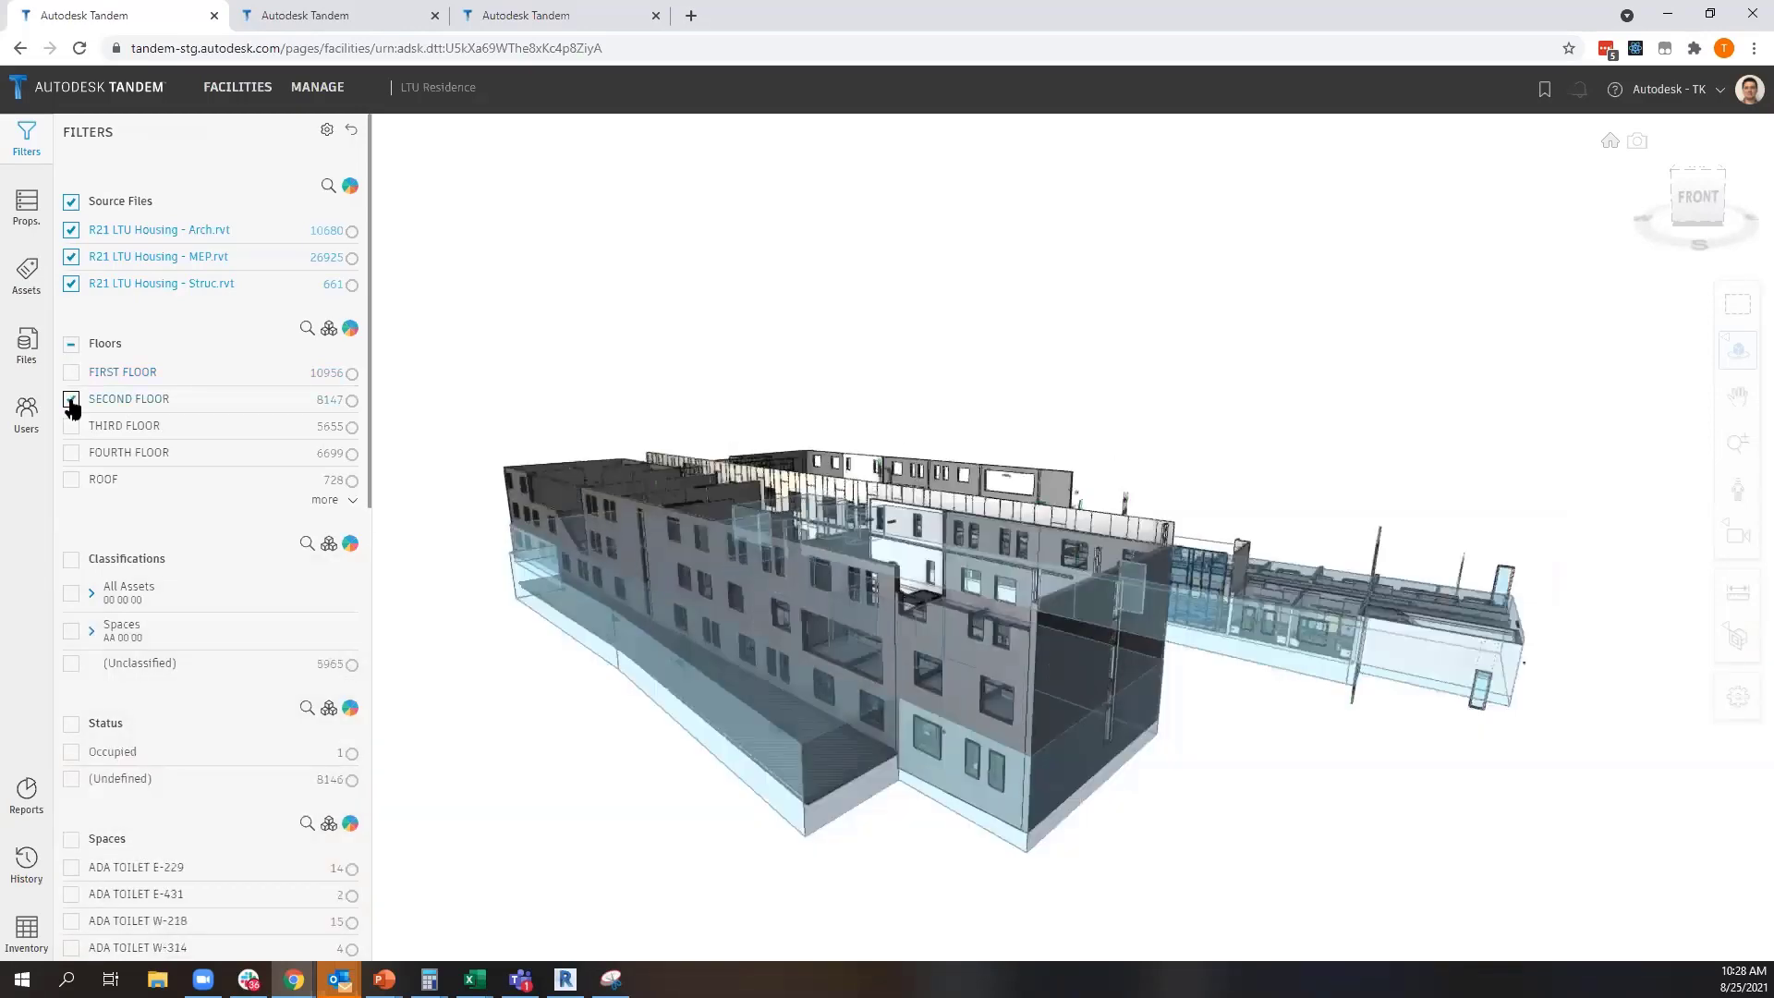
click(72, 400)
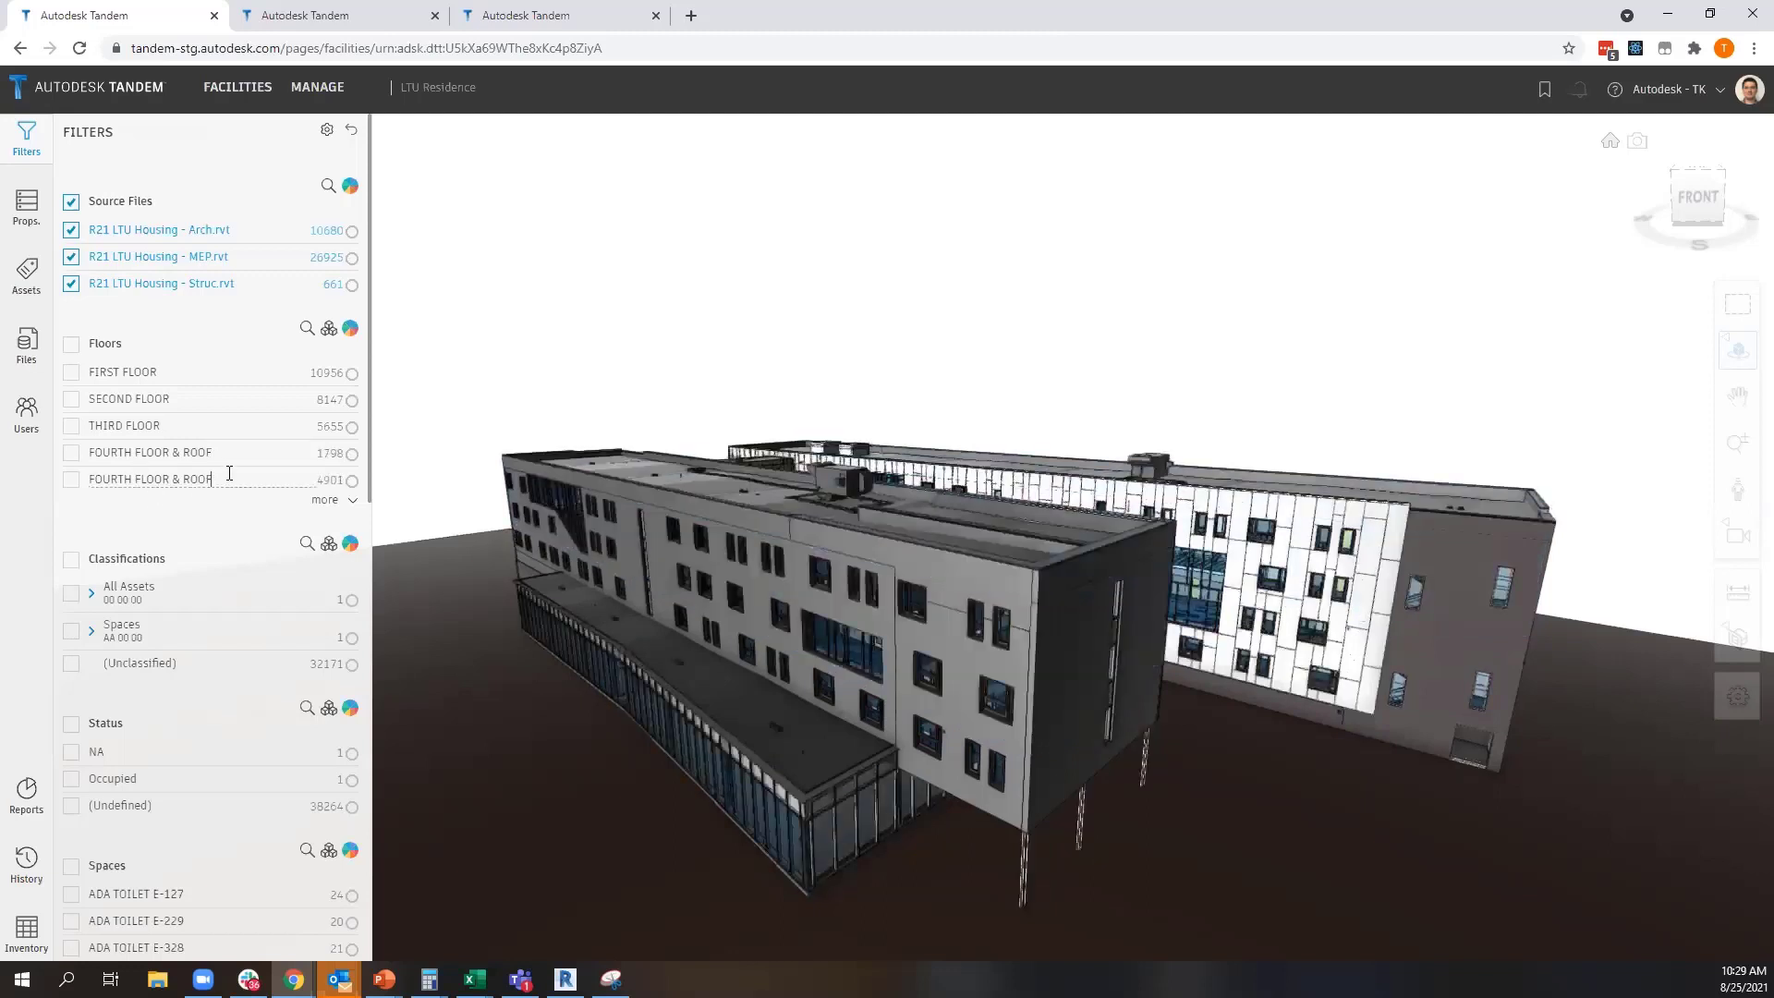
Expand the full floor list and rename the ROOF floor to FOURTH FLOOR & ROOF
click(325, 500)
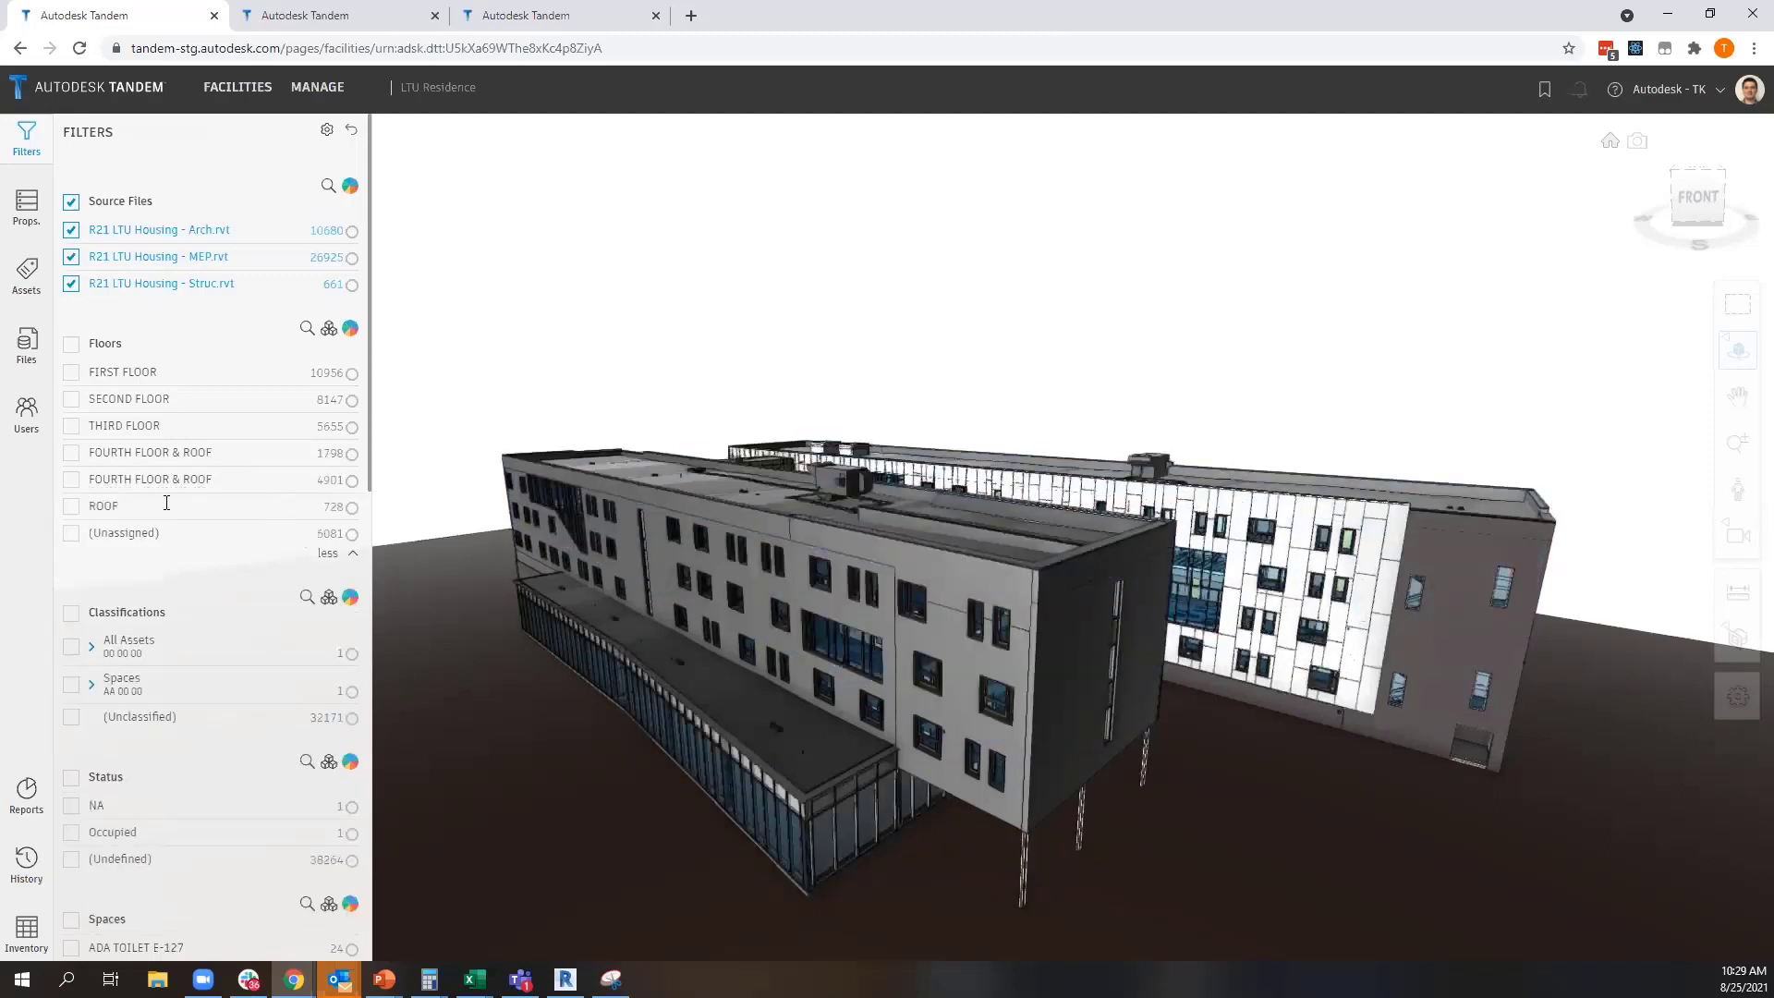
drag(154, 503, 83, 507)
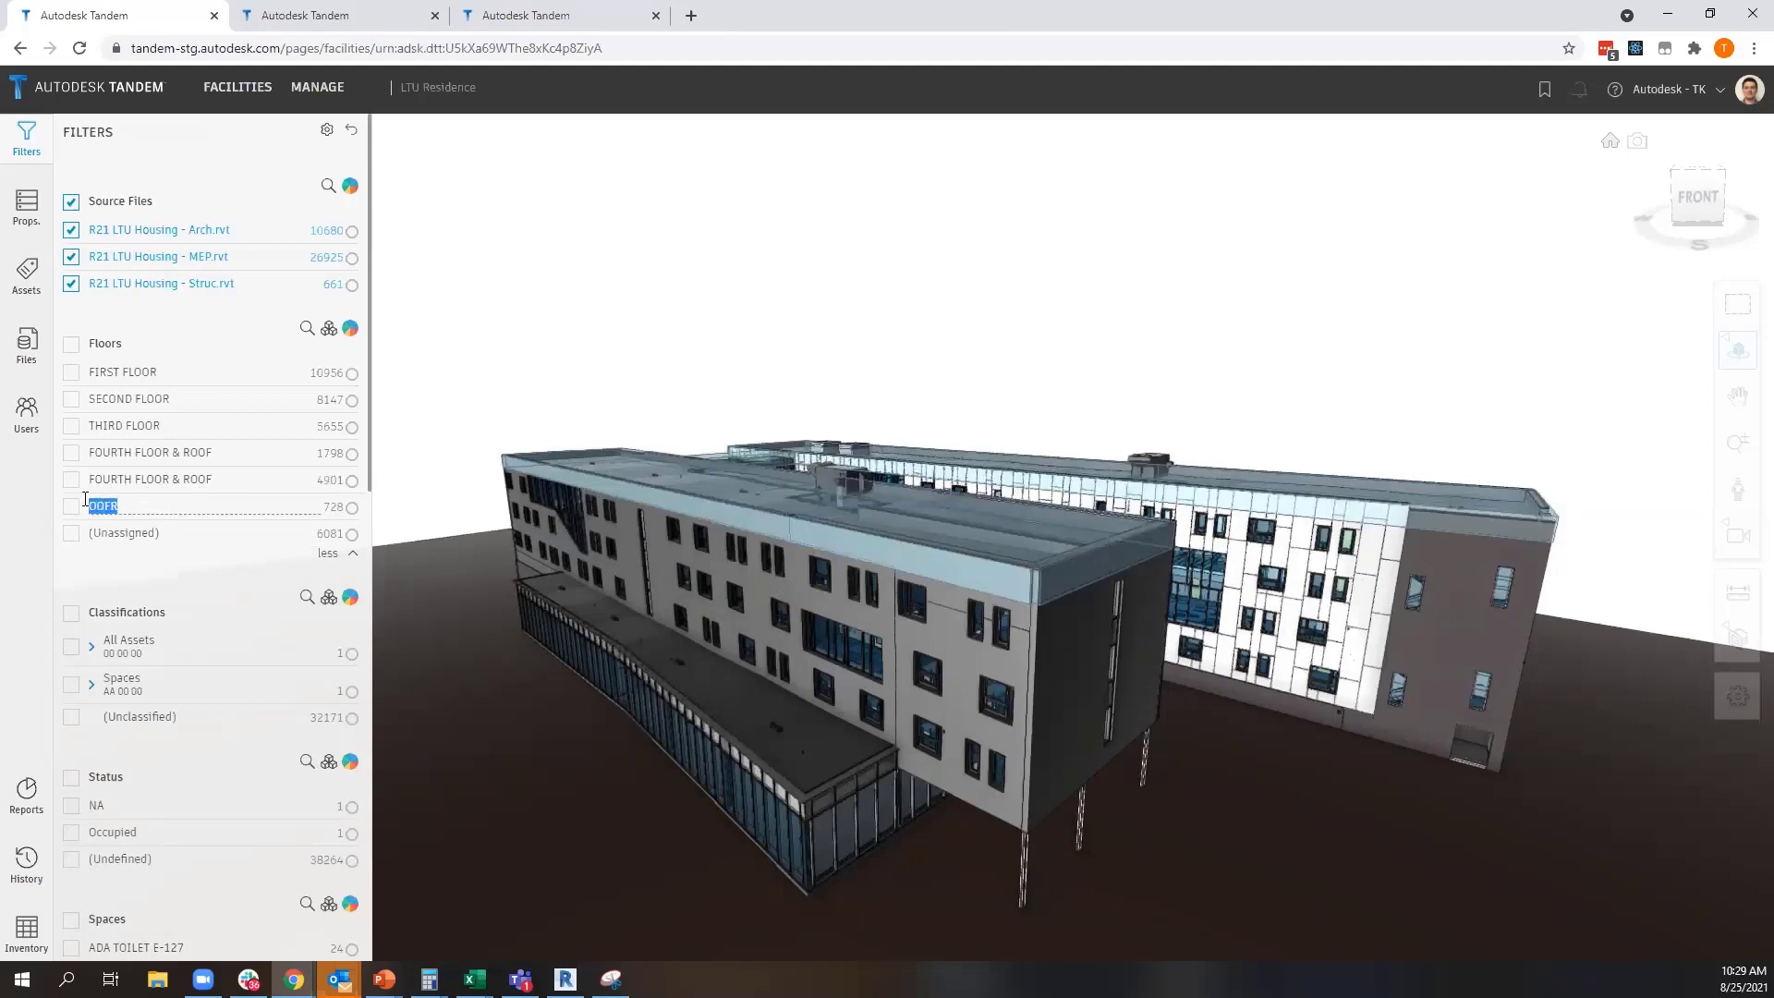
text(Fou)
text(FOURTH FL)
key(Return)
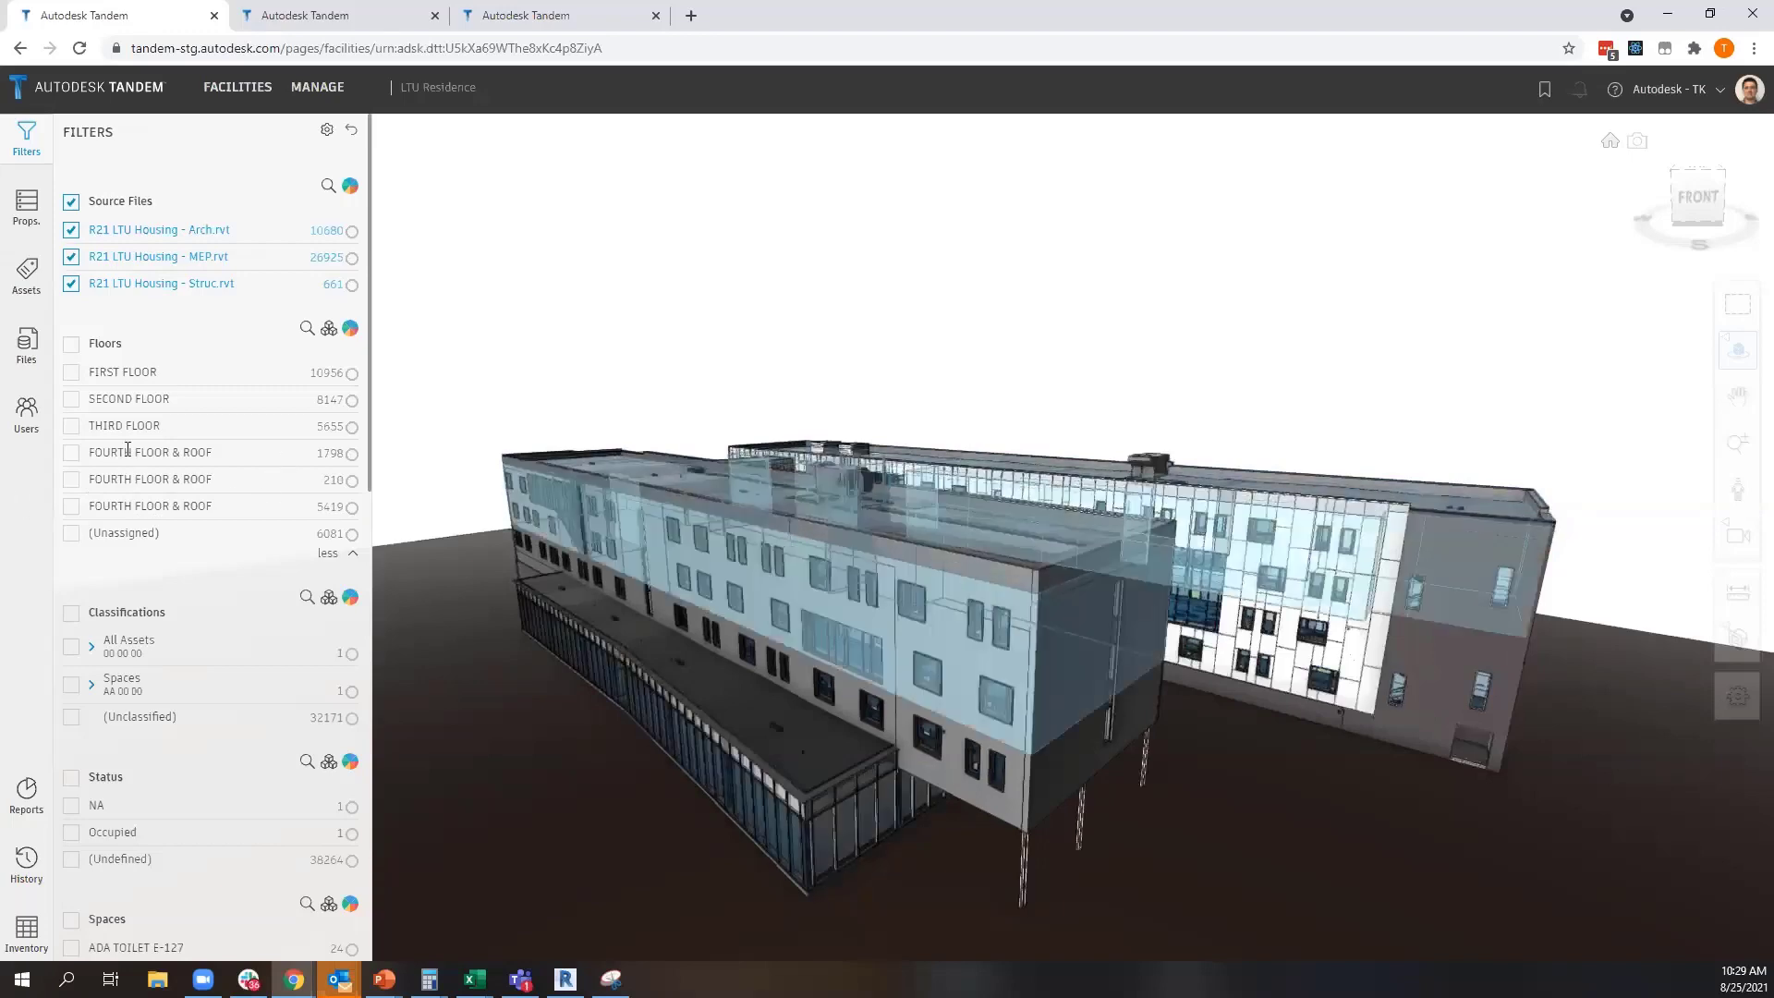
Rename each of the three FOURTH FLOOR & ROOF entries in the floor list to FOURTH FLOOR
double_click(104, 451)
drag(214, 458, 176, 454)
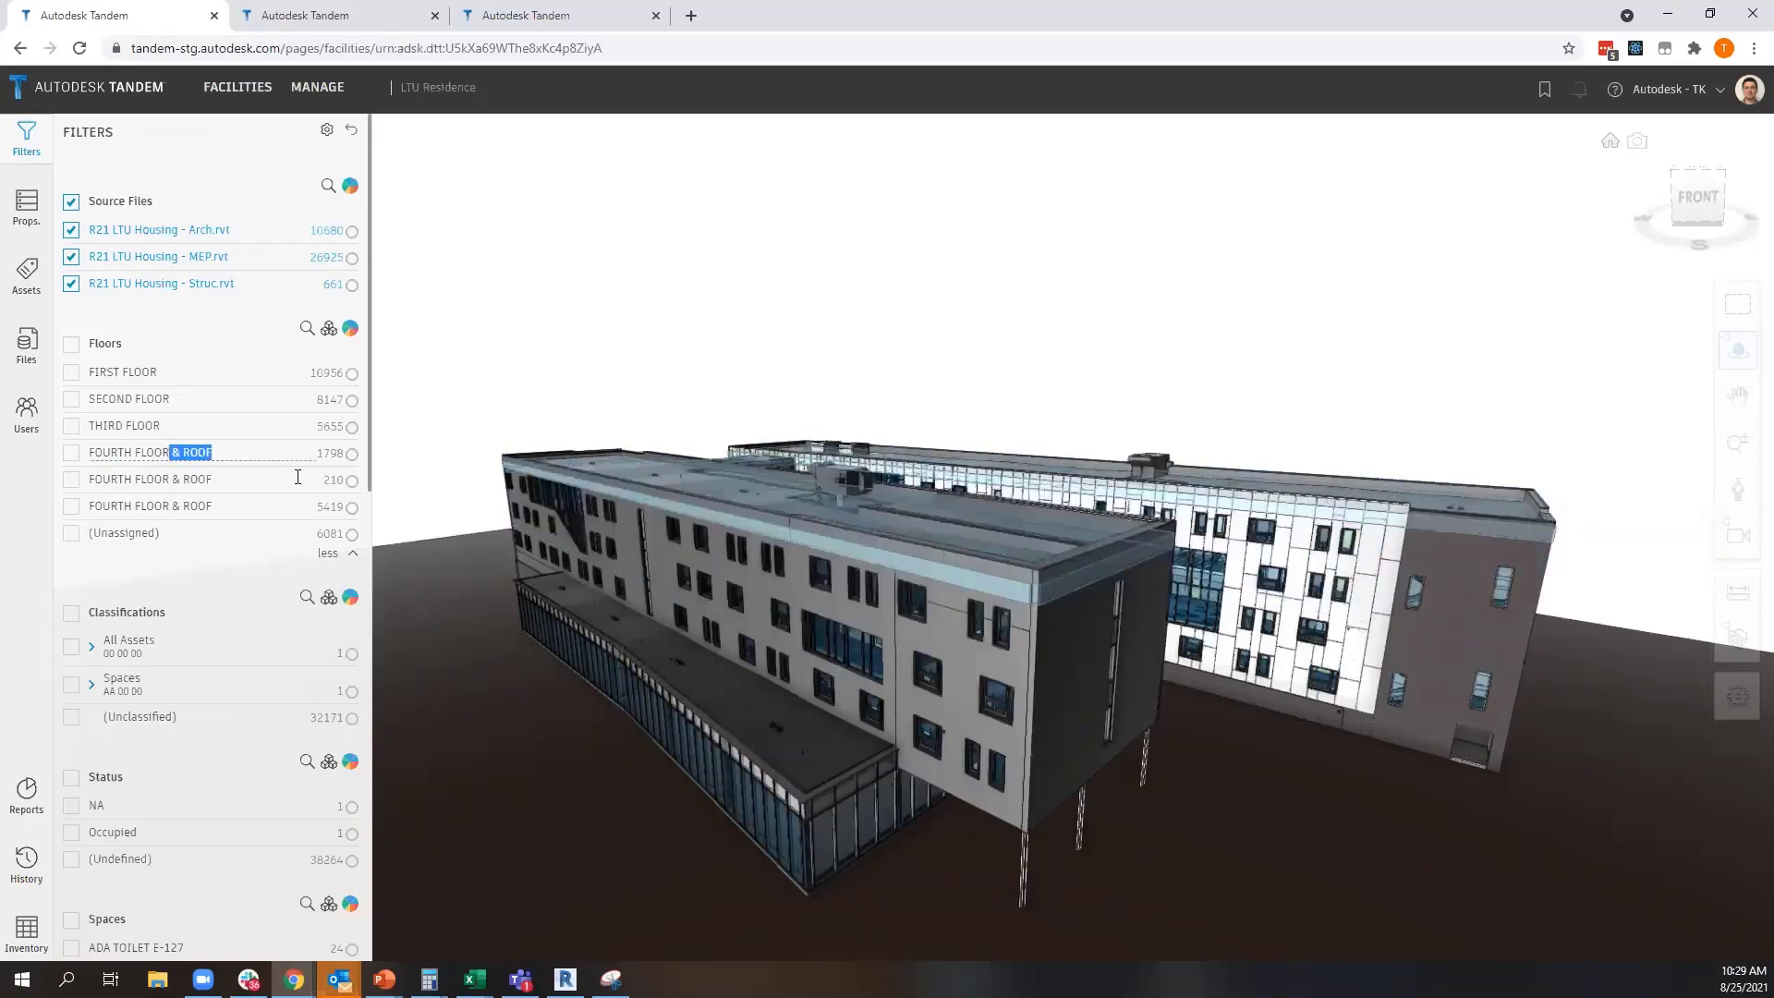
key(BackSpace)
key(Return)
double_click(283, 480)
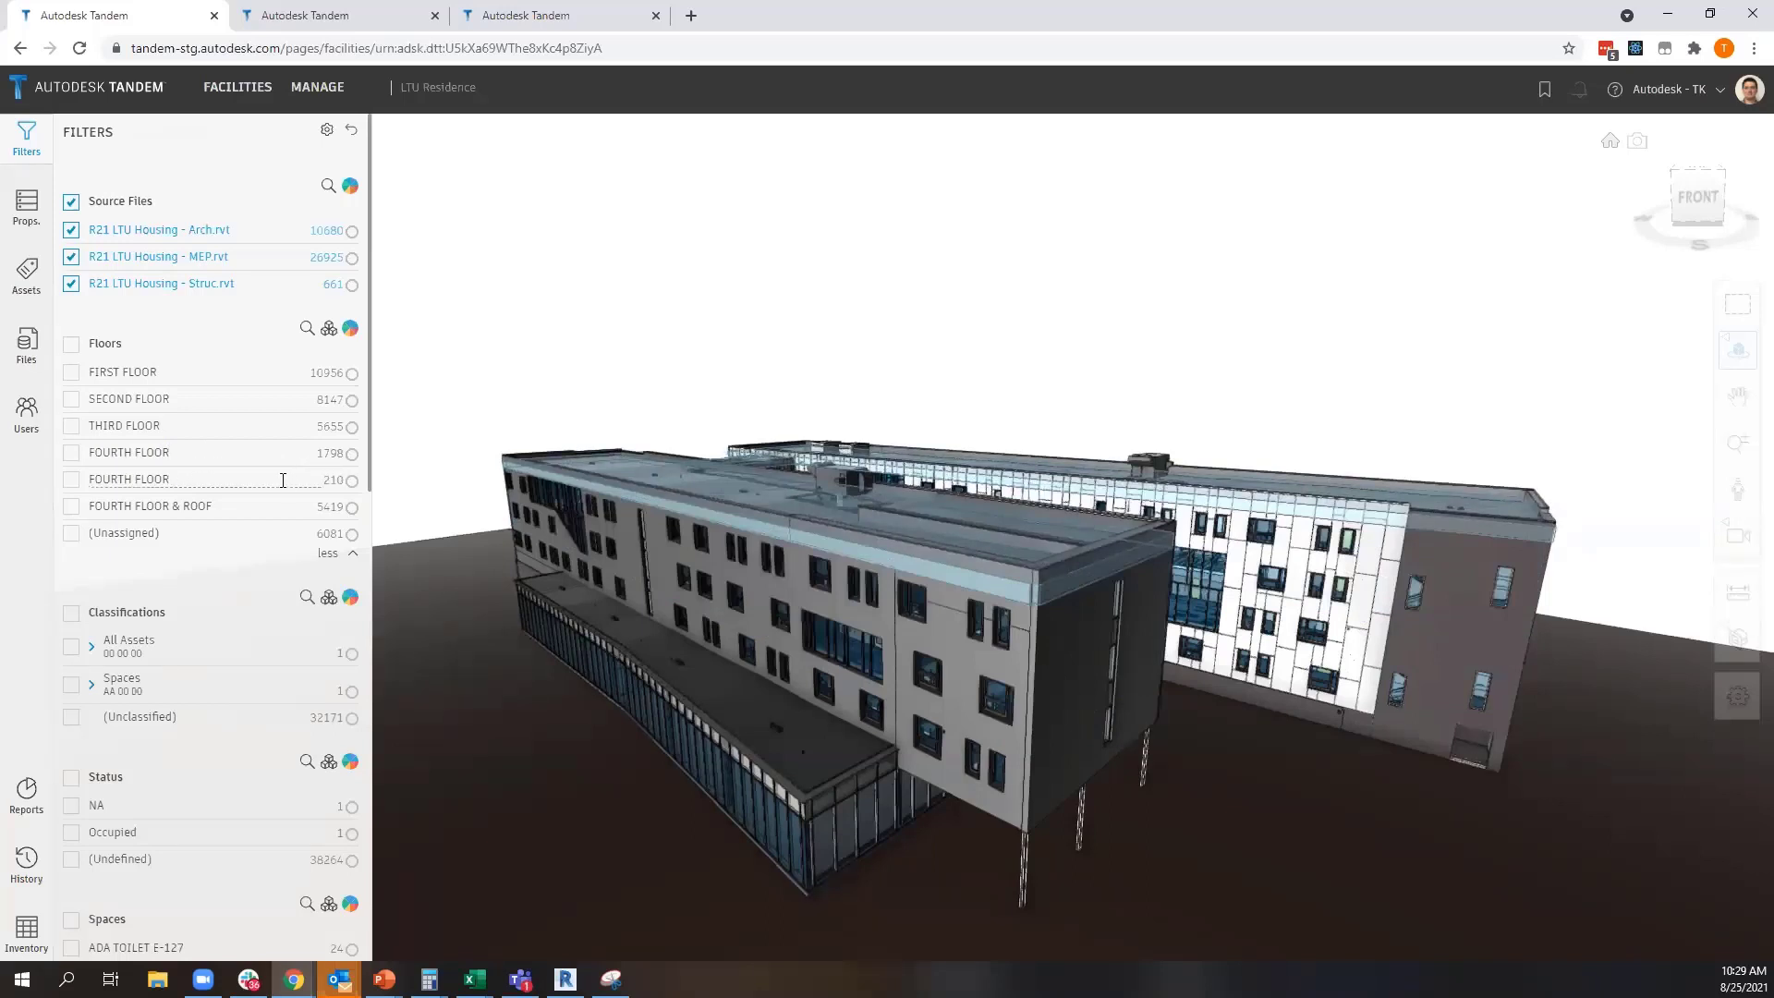
key(Return)
double_click(249, 473)
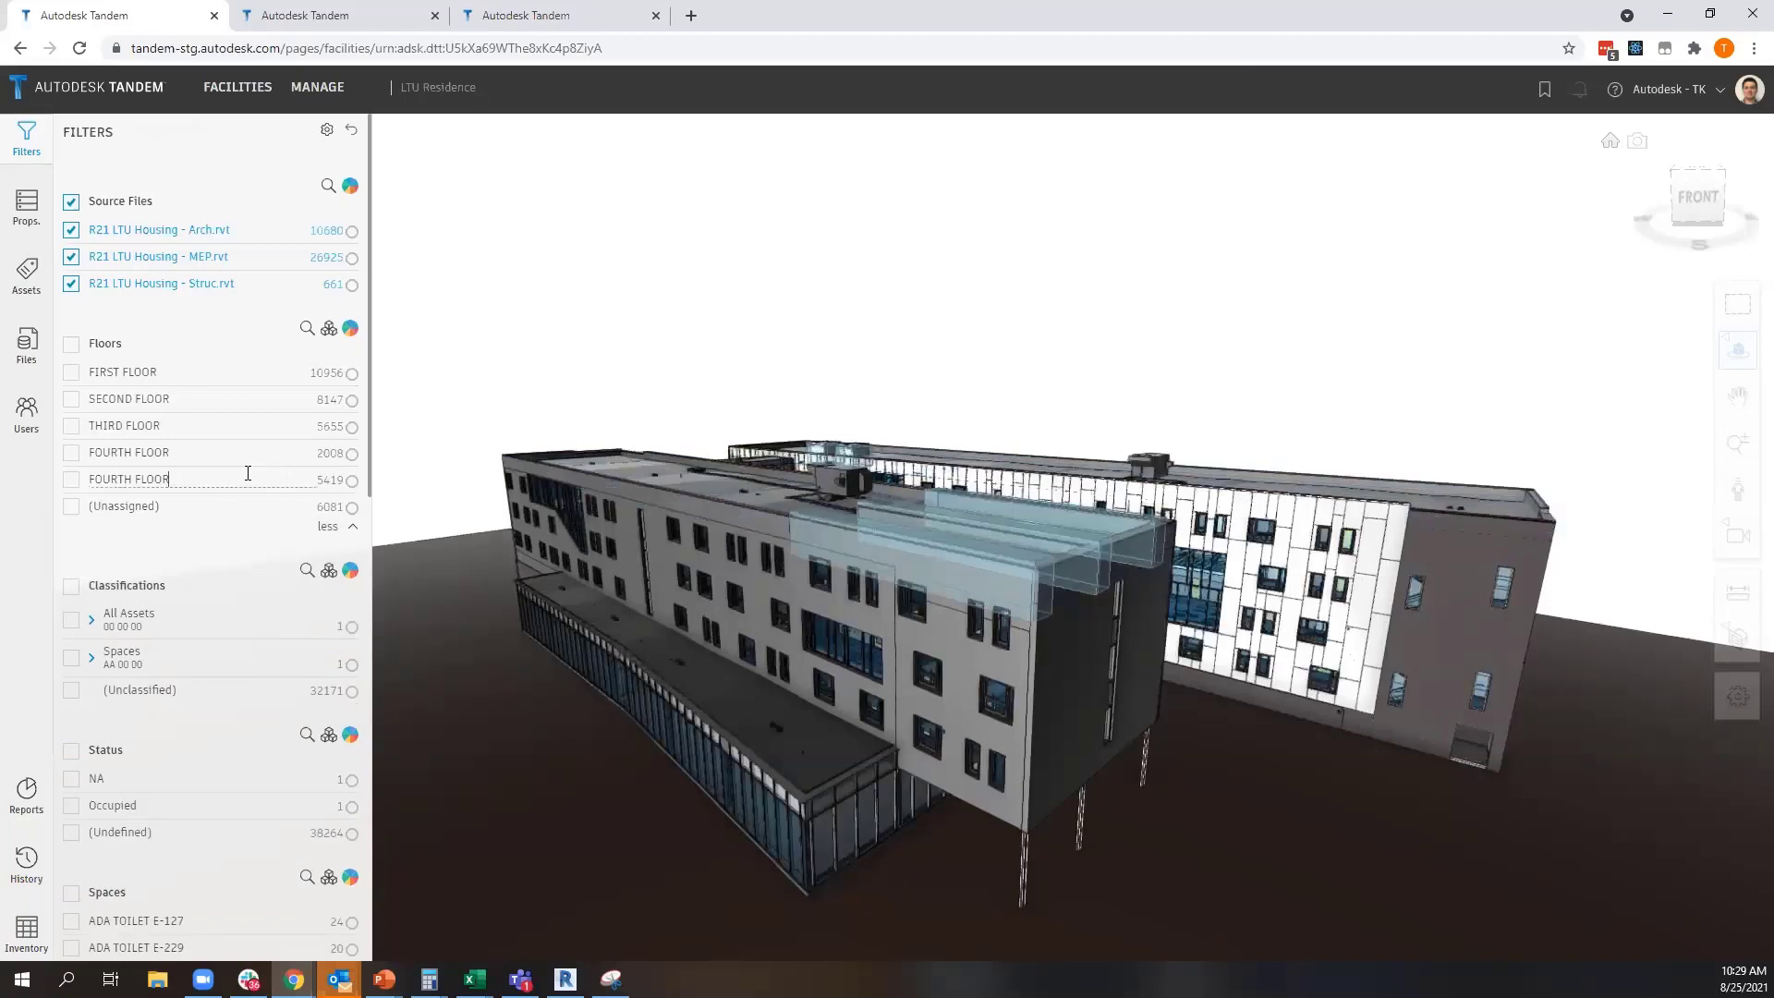
key(Return)
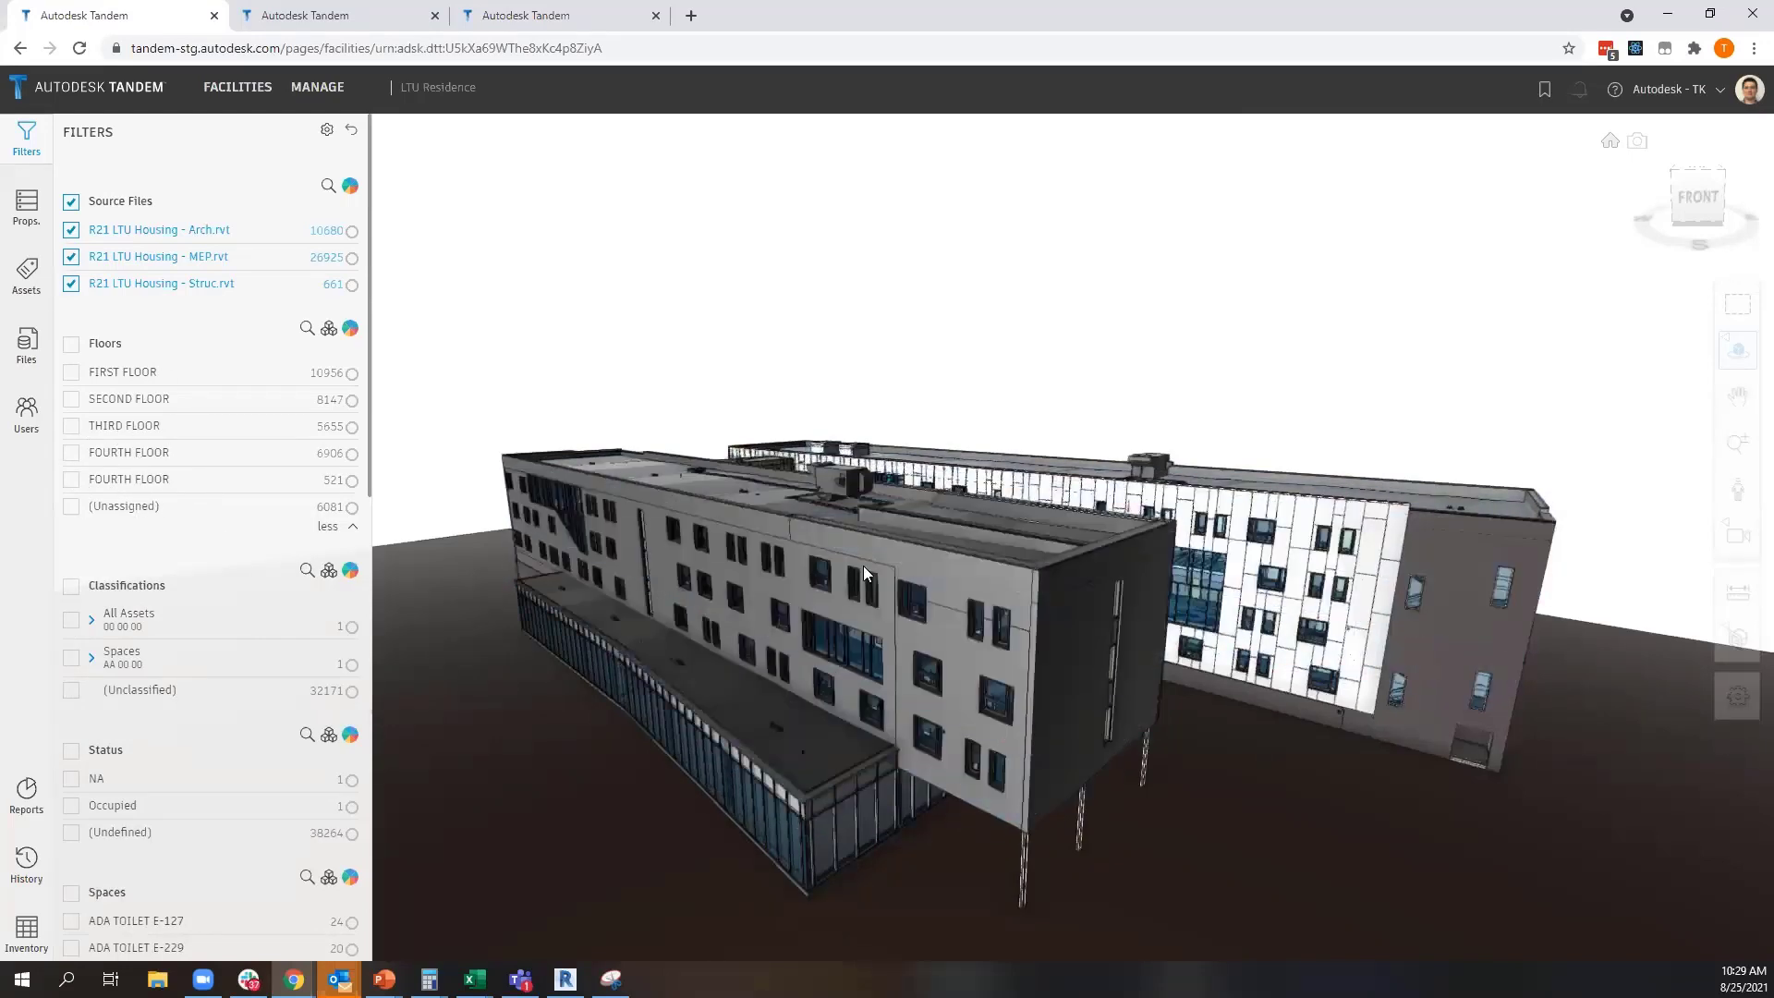
Isolate the last FOURTH FLOOR entry, inspect a sloped roof element's asset level and design Reference Level, and clear the floor filter
click(71, 478)
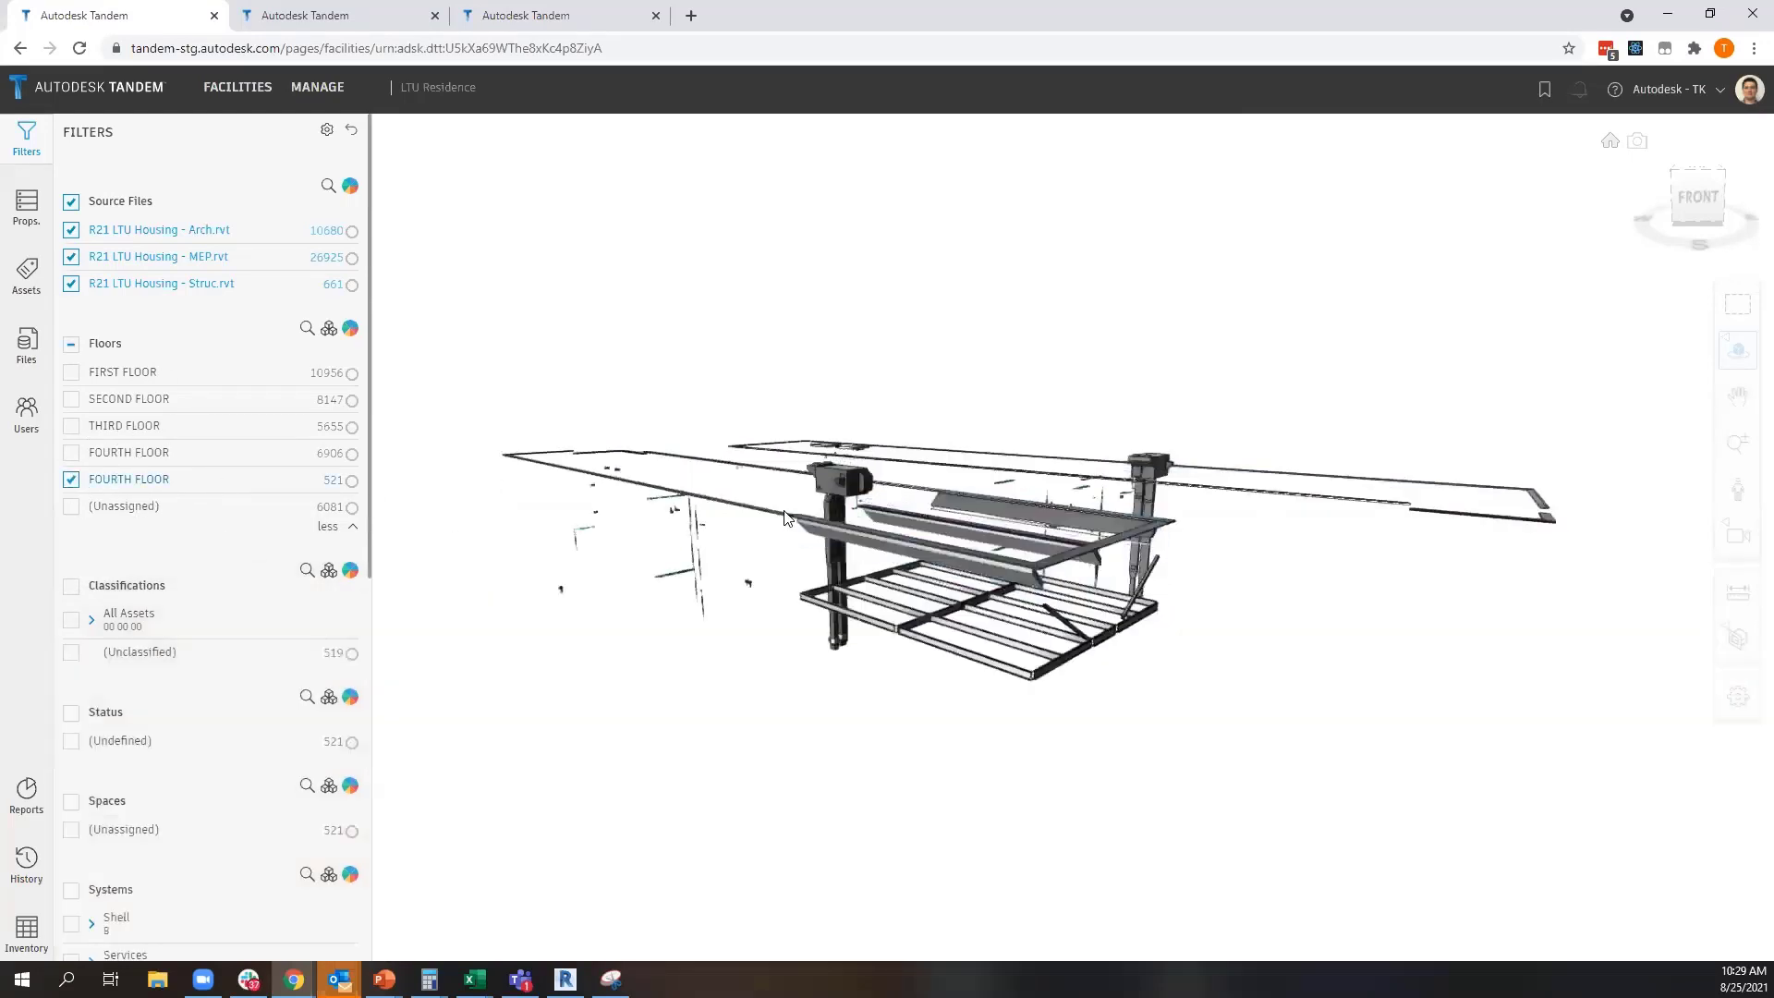
click(911, 545)
click(27, 205)
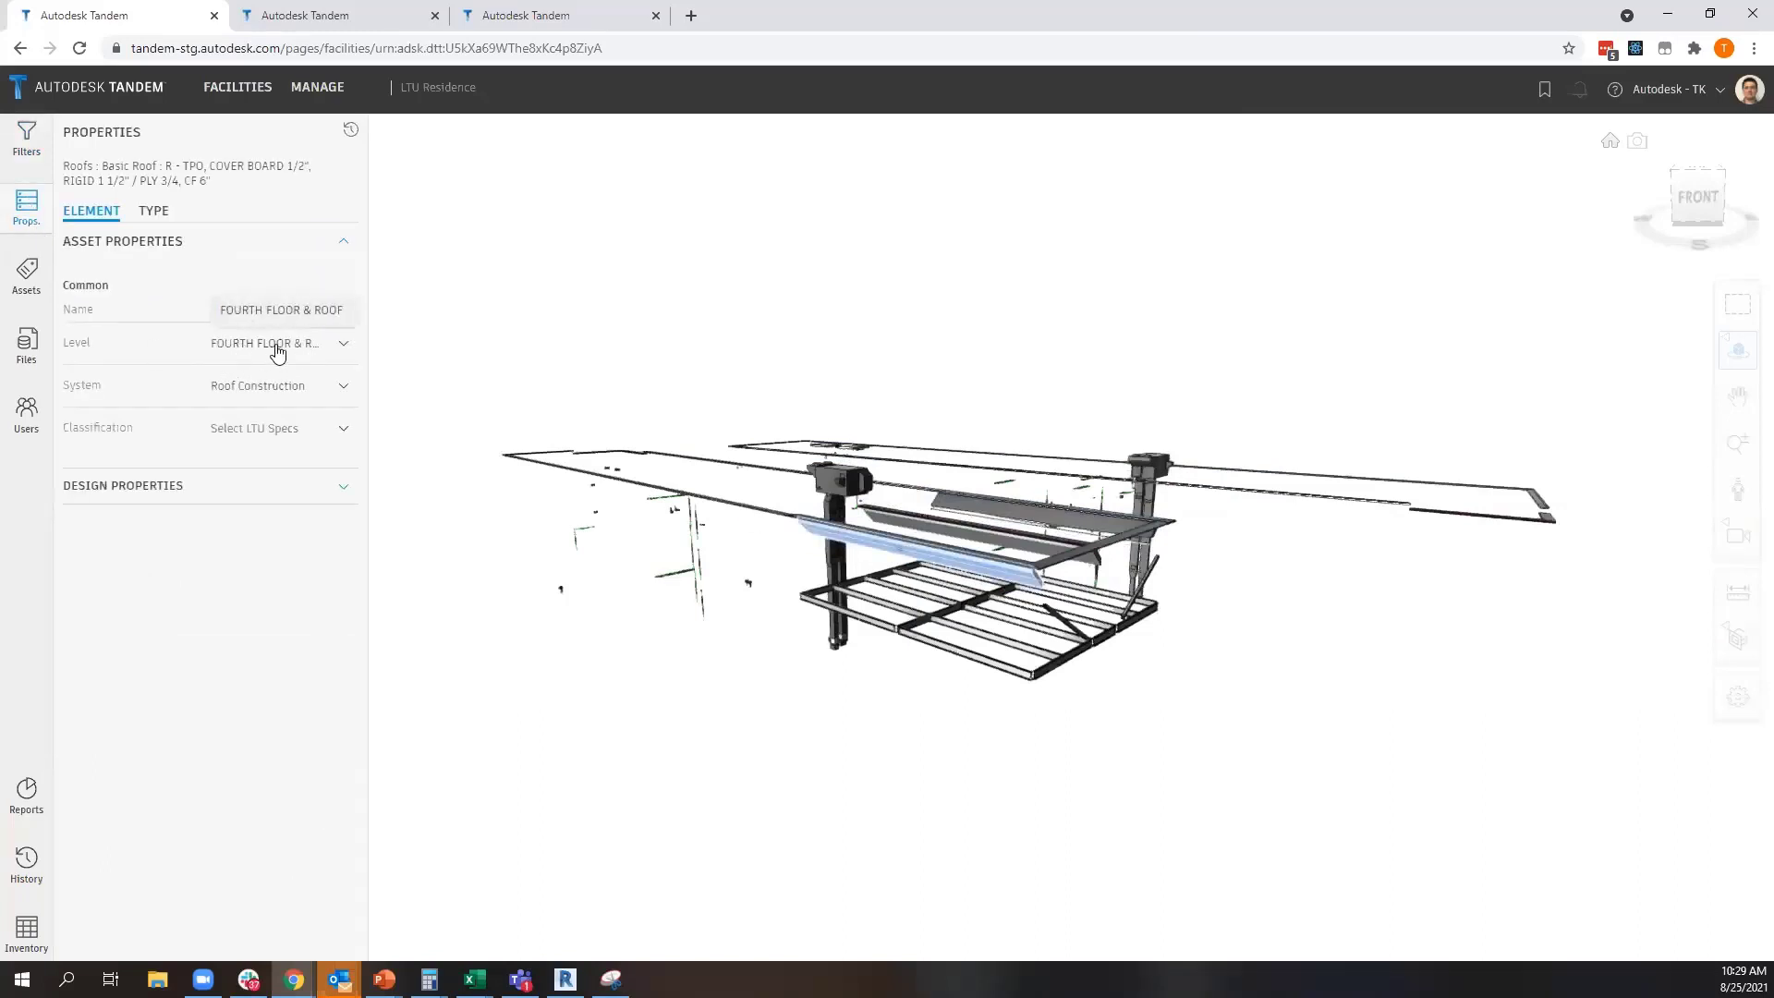
click(258, 495)
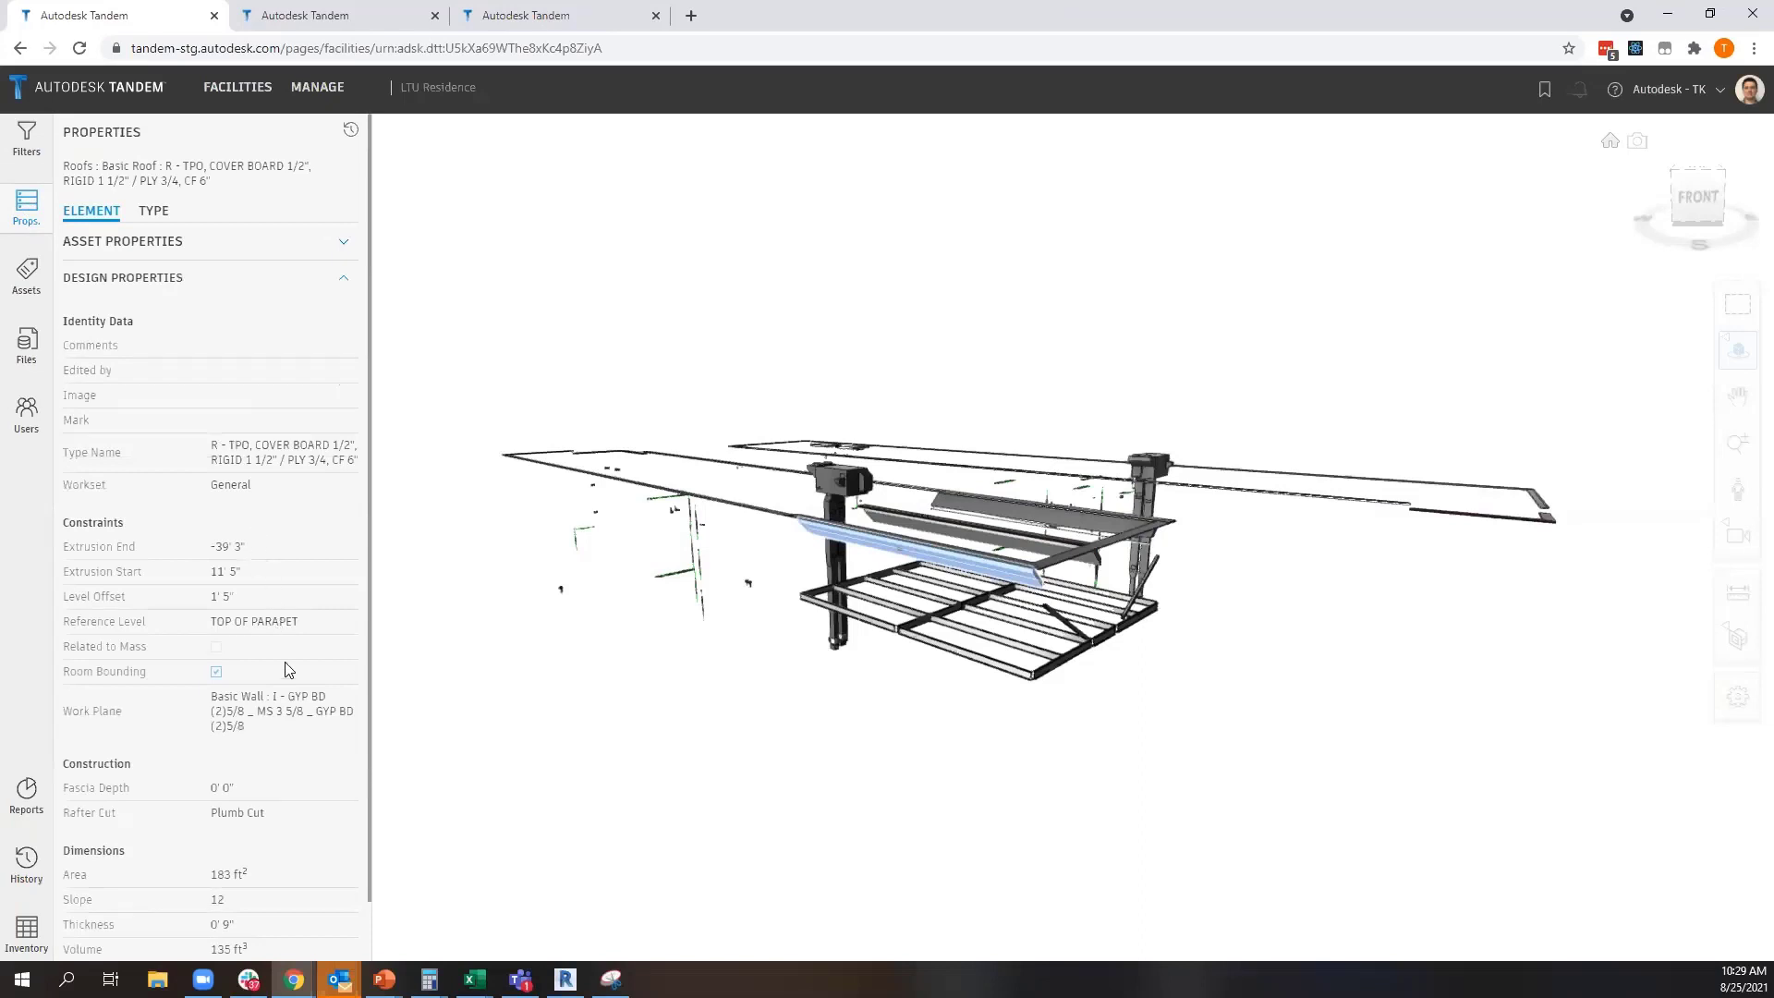
drag(308, 622, 208, 625)
click(27, 139)
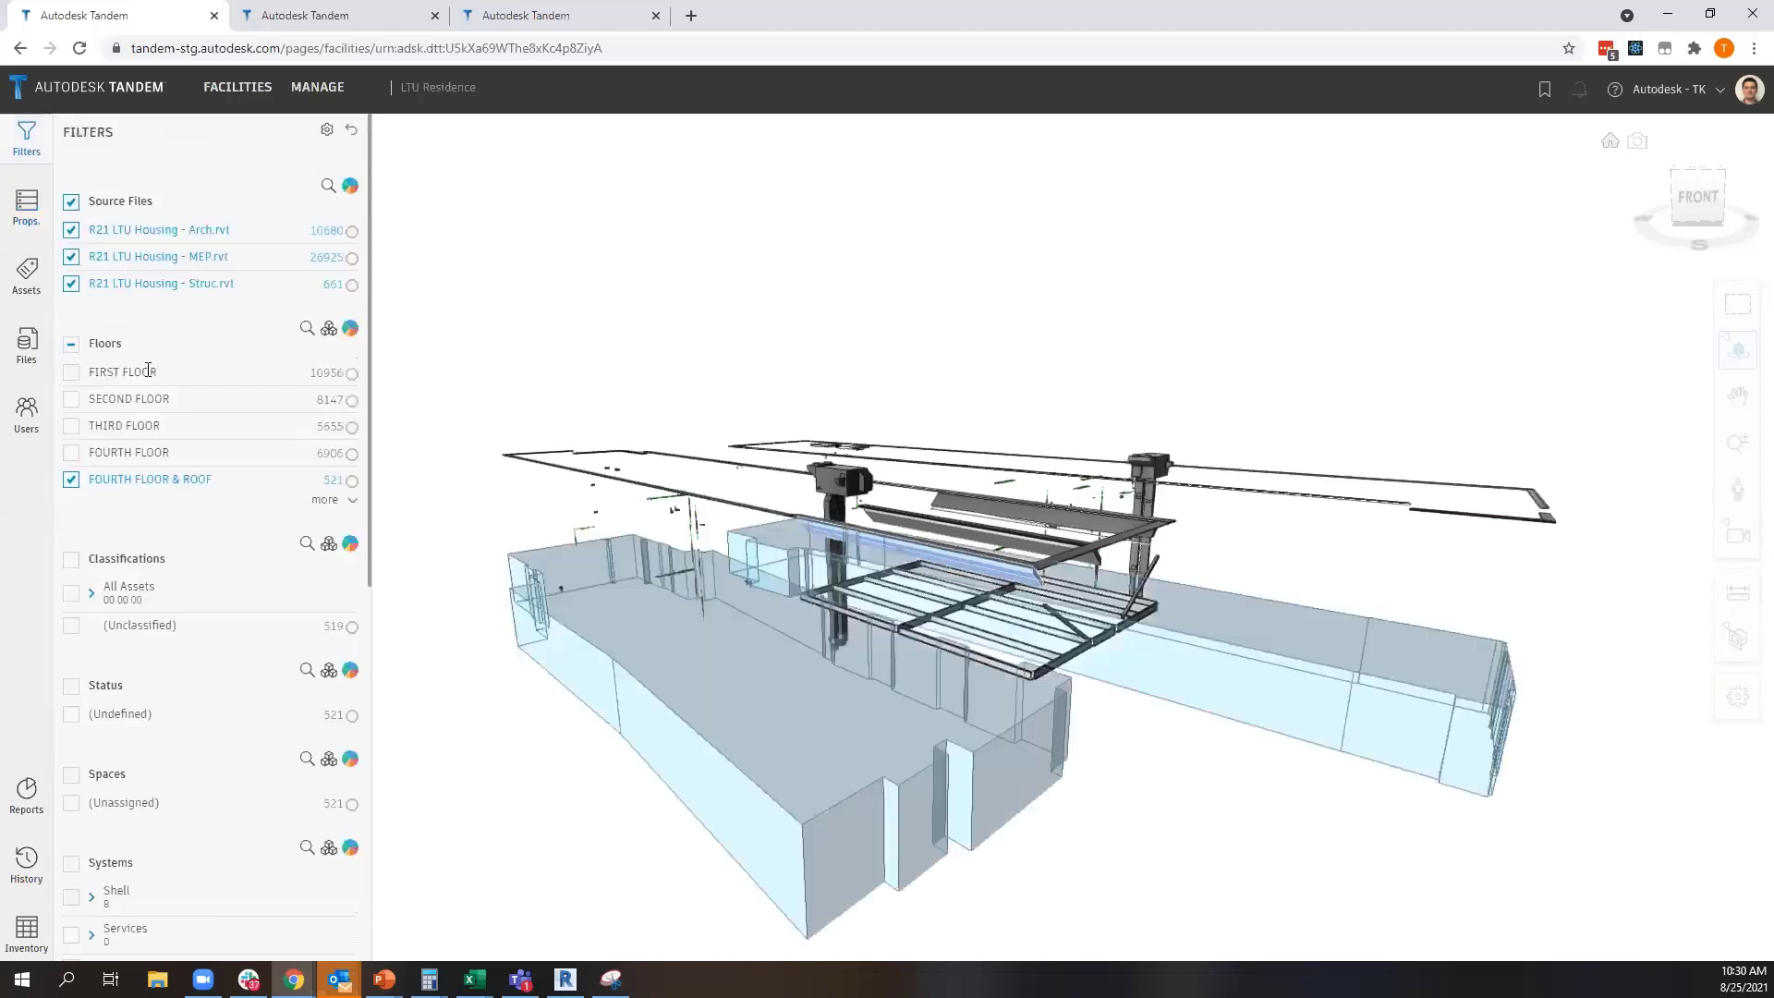
click(72, 480)
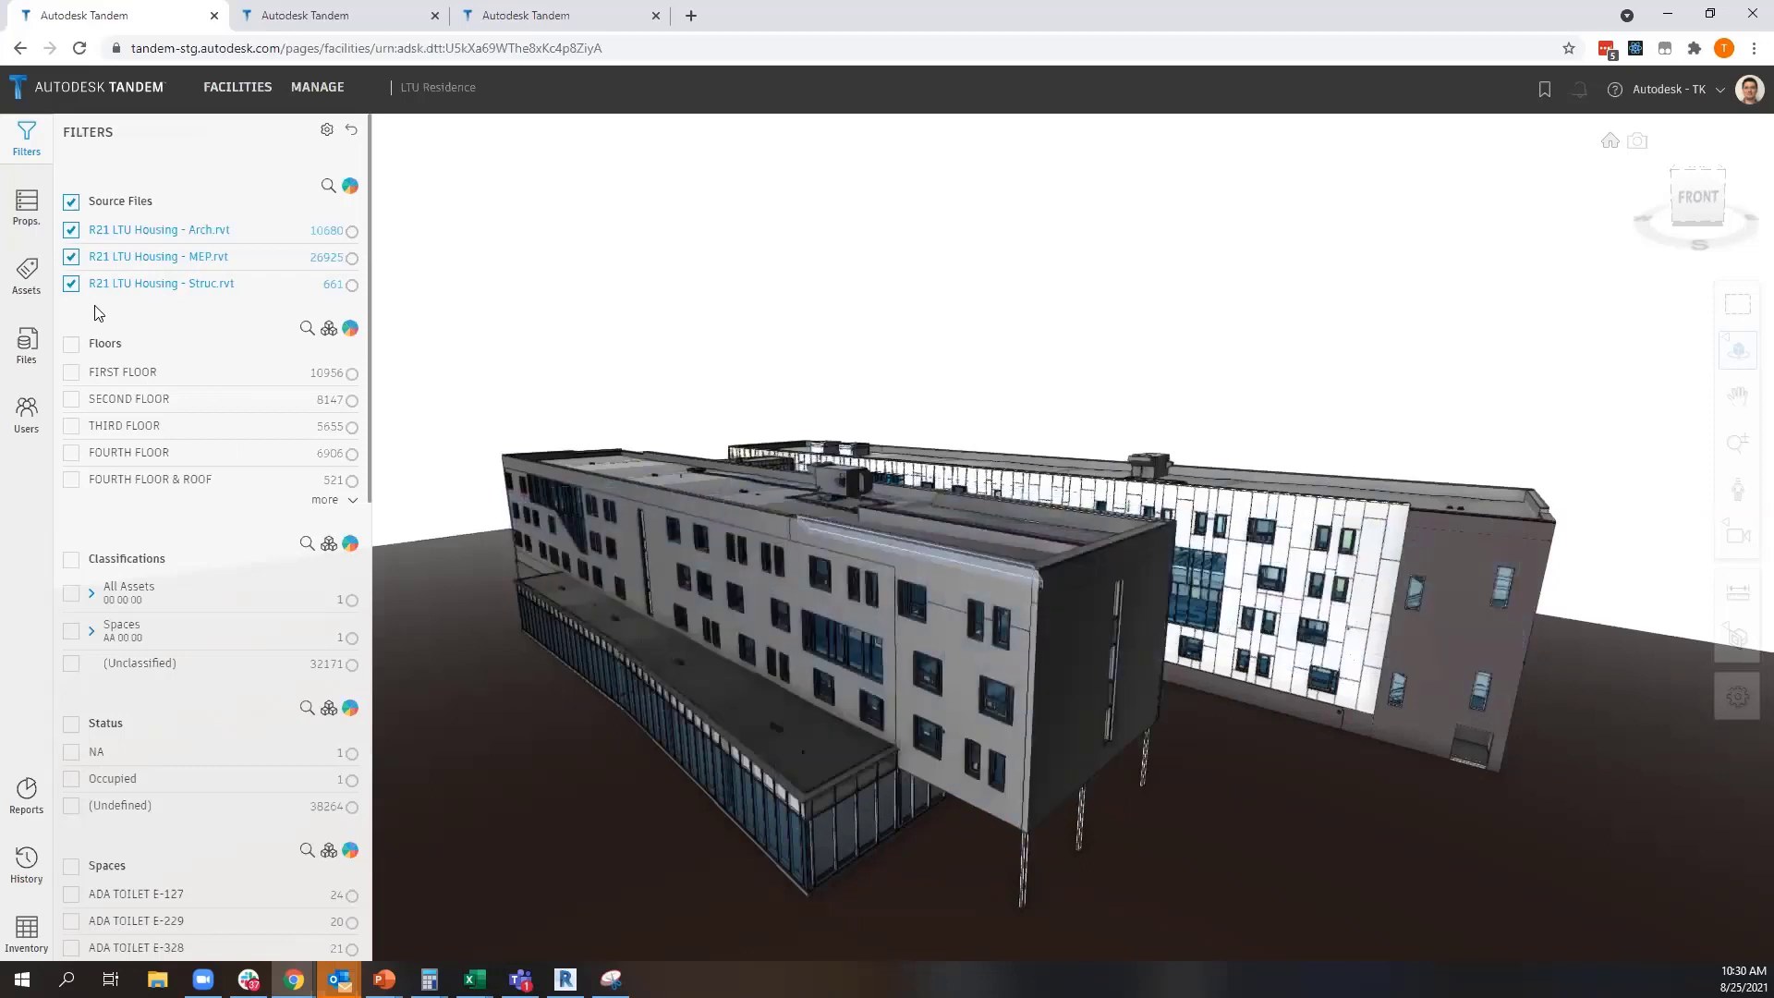
Review the saved views list, check the active view name, and return to the model from a slightly different angle
click(1544, 90)
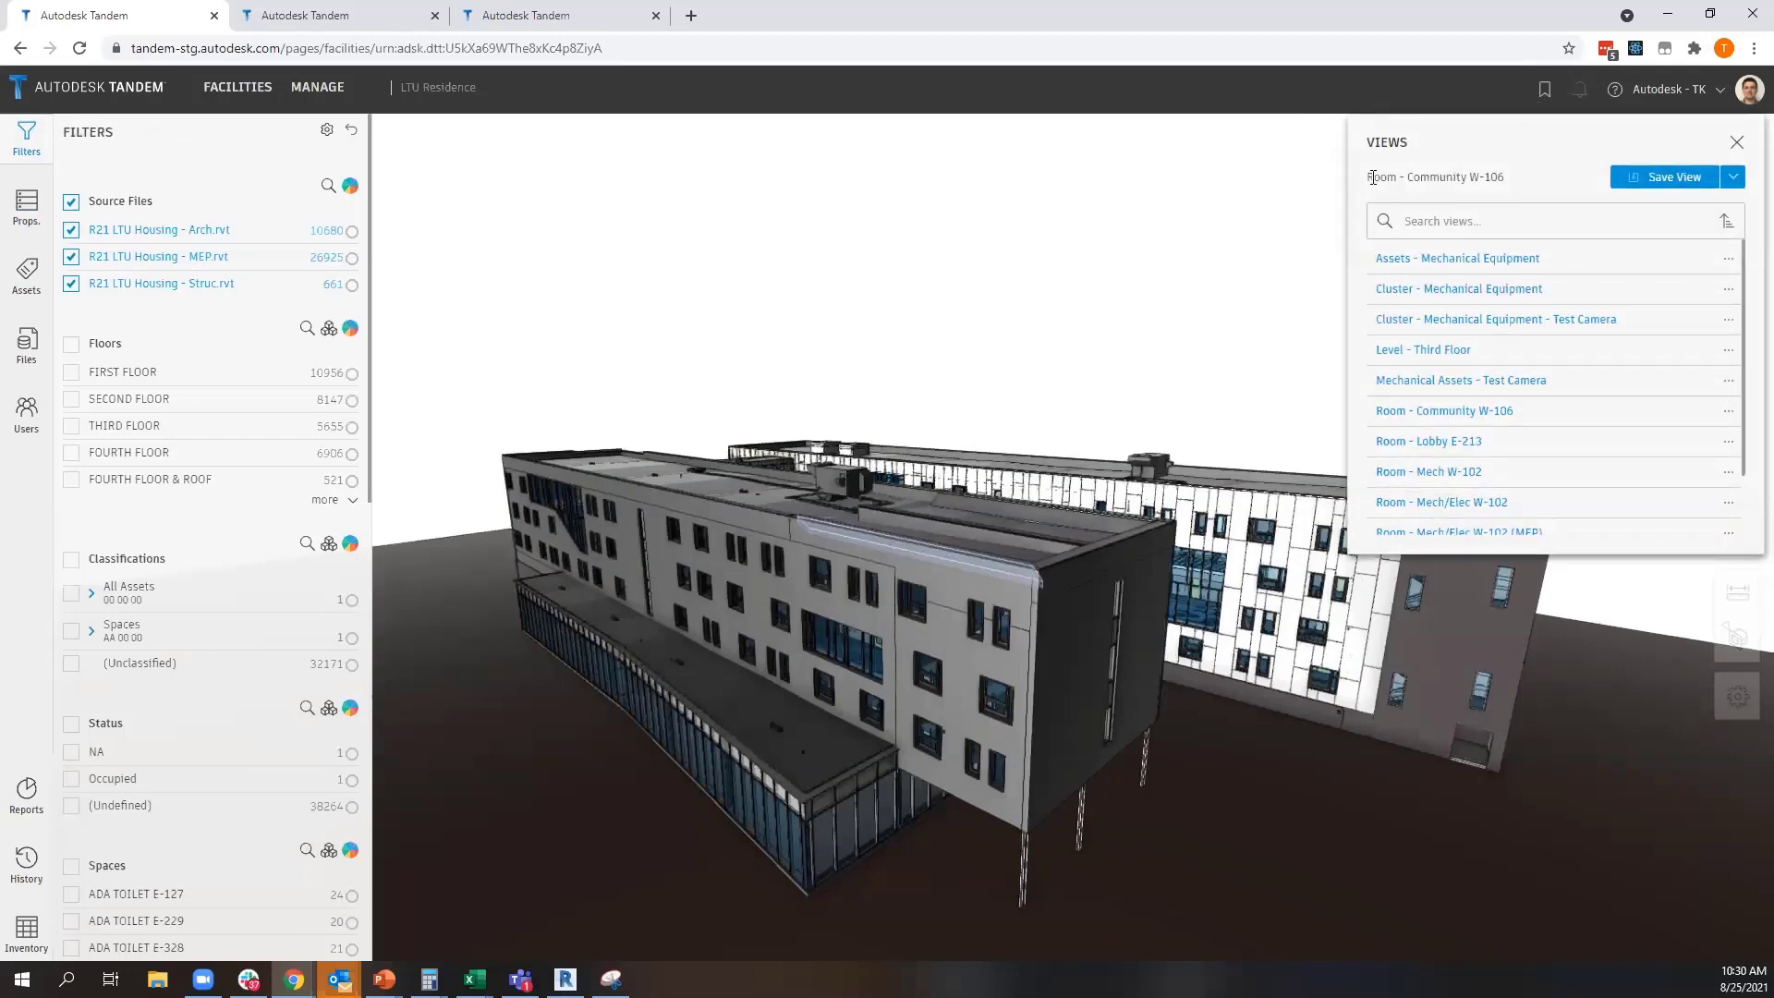
drag(1372, 176, 1498, 177)
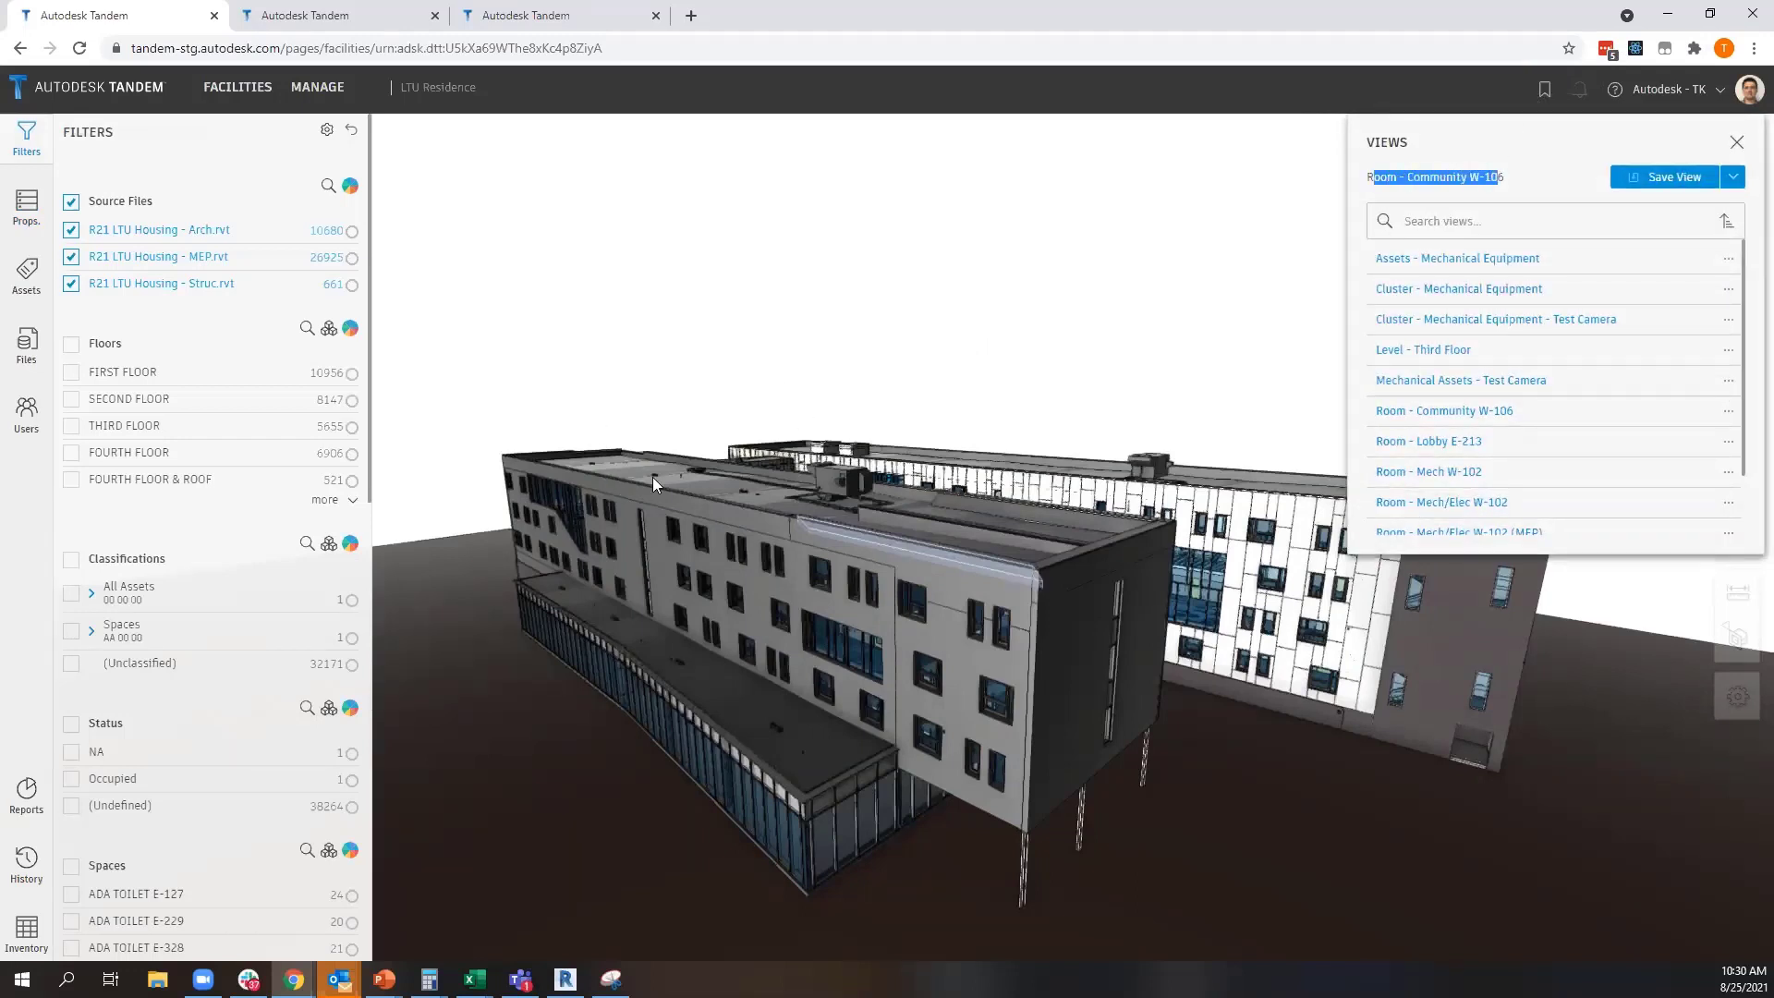
drag(652, 477, 729, 460)
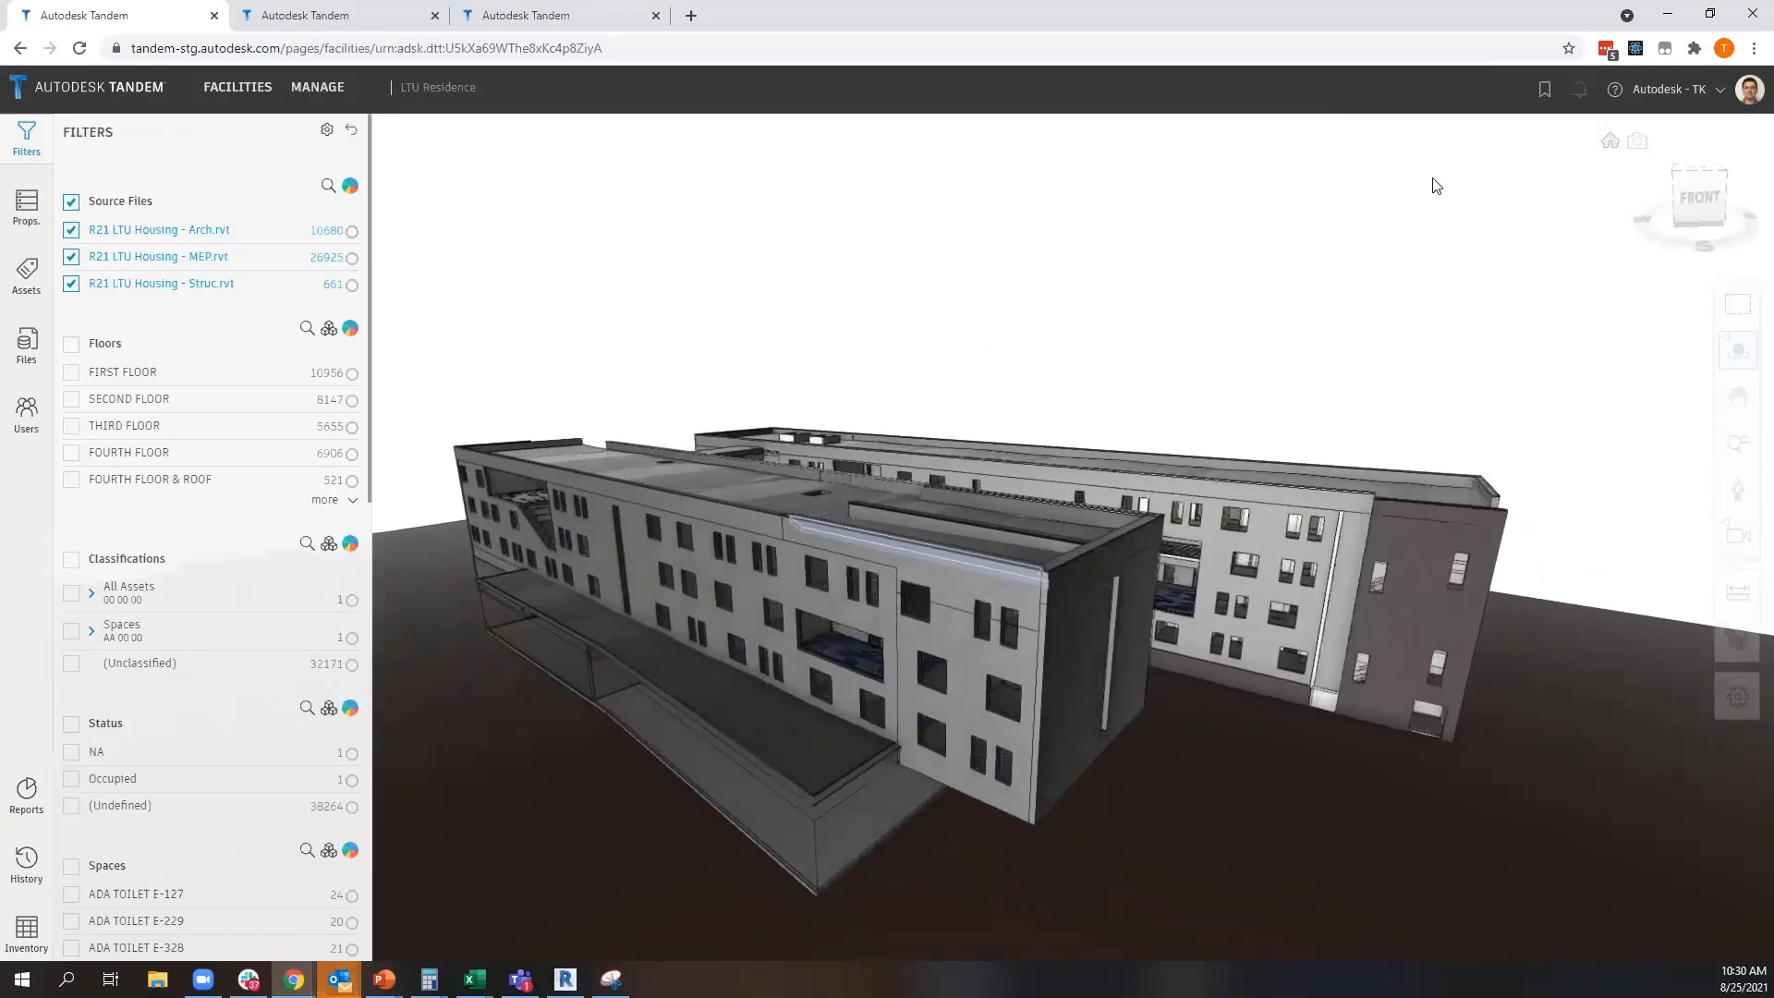
Search the saved views for "clu" and open the Cluster - Mechanical Equipment view
click(1543, 90)
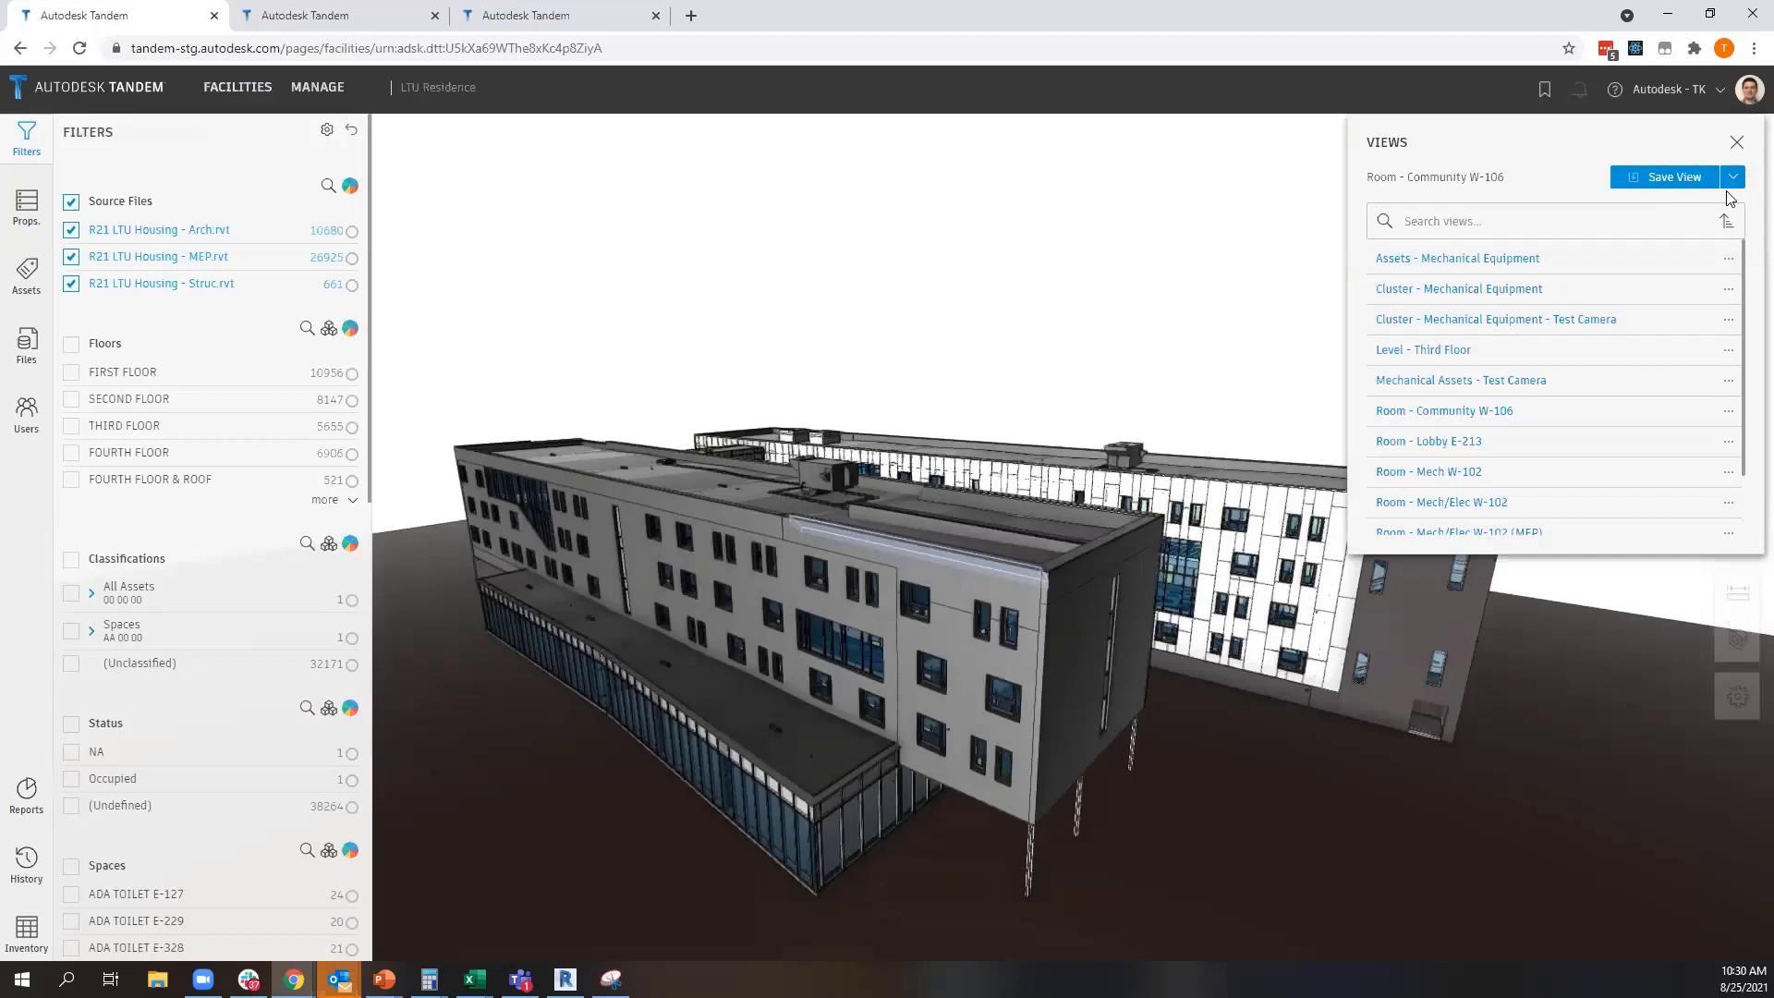
click(1731, 179)
click(1467, 209)
text(clu)
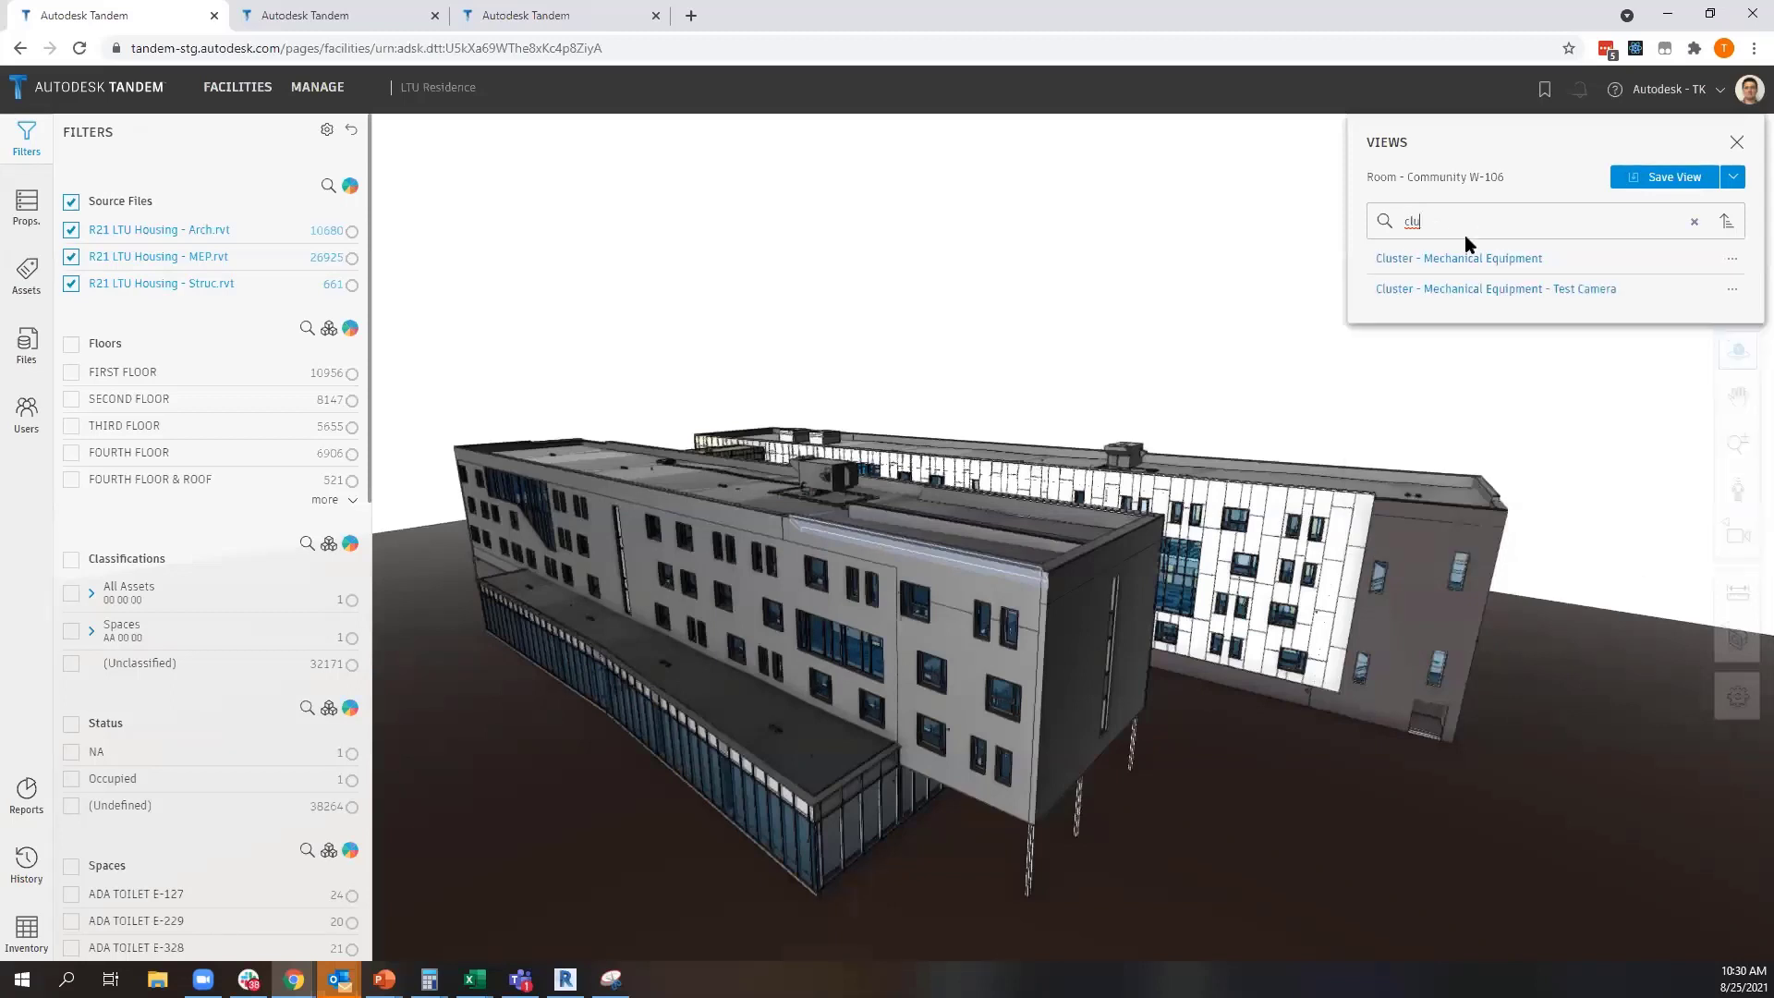
click(1471, 260)
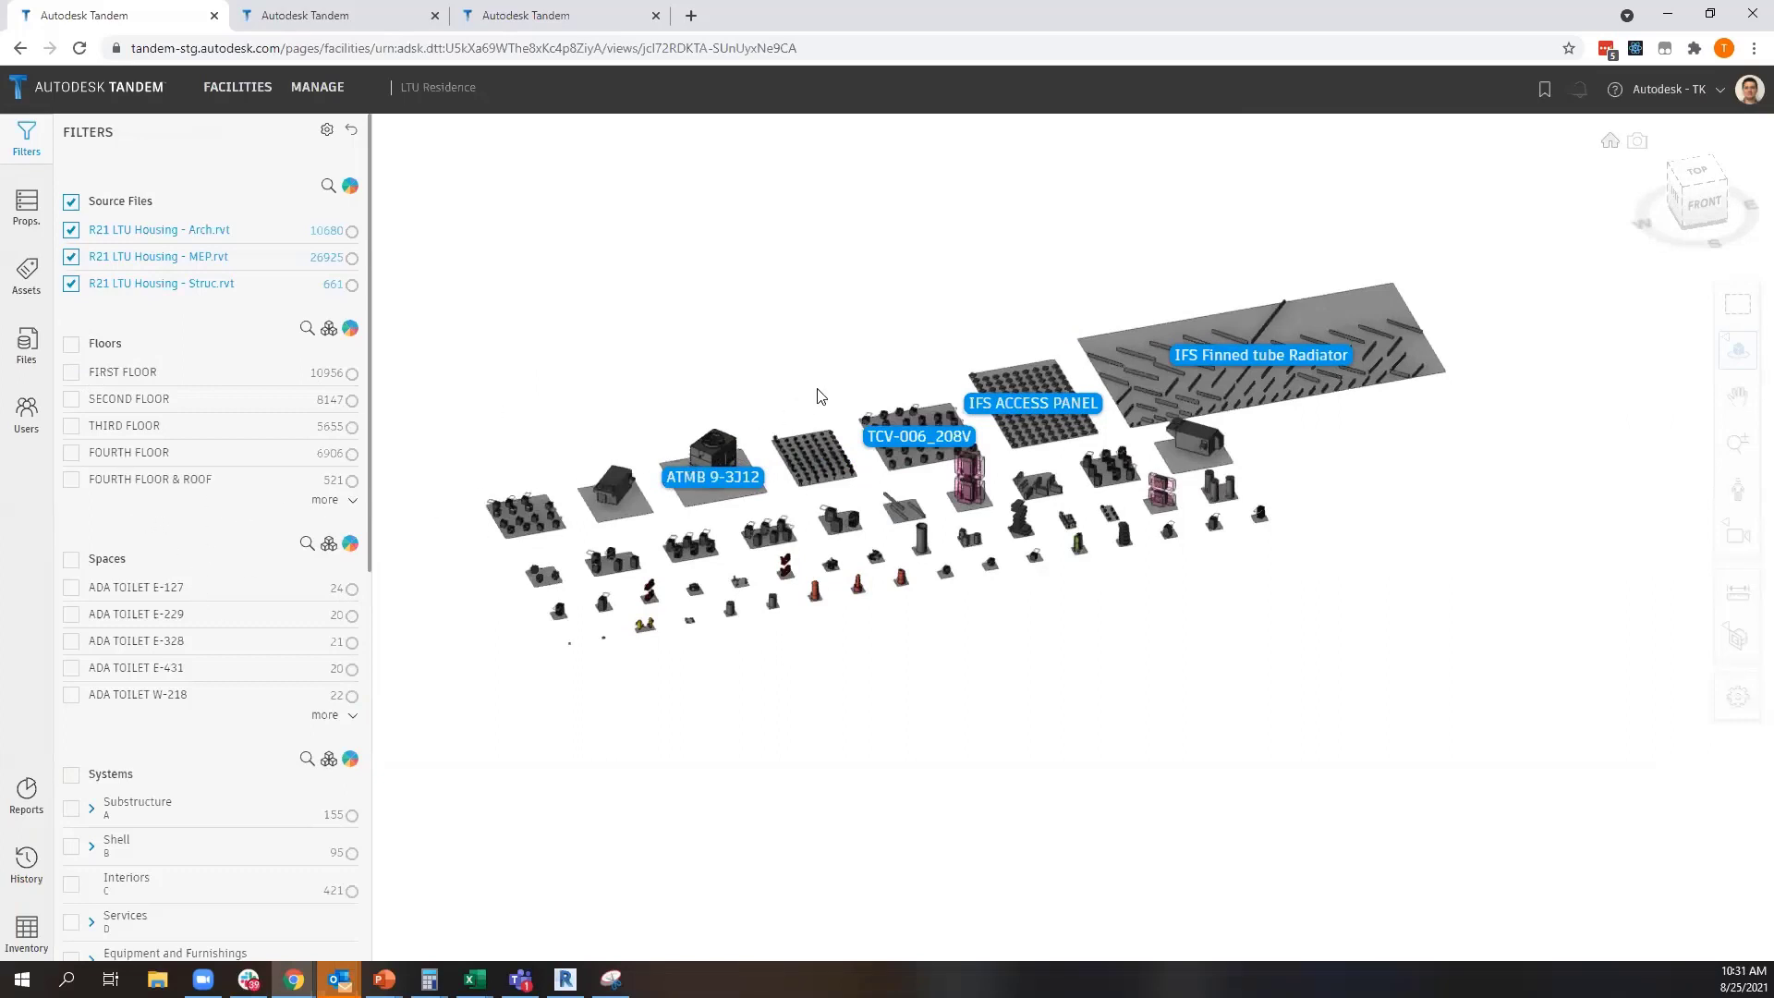
drag(865, 381, 878, 348)
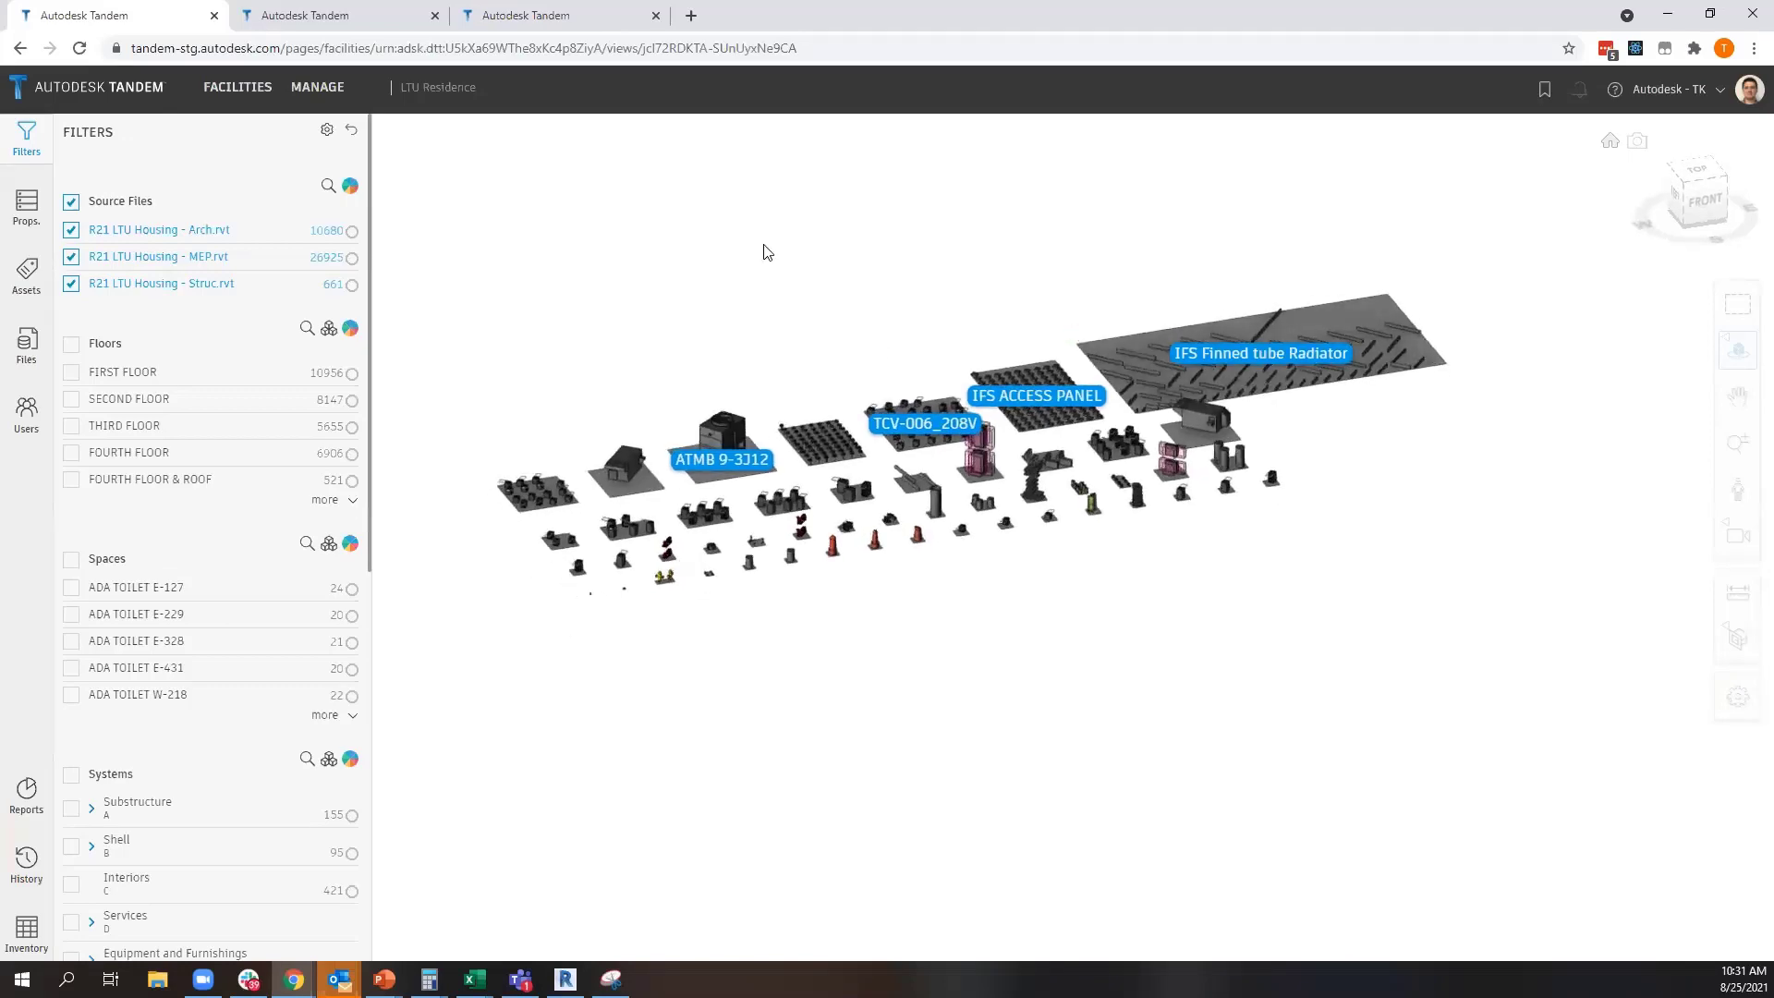
Switch to the LTU Replacement Facility, dismiss the WebGL error, and reload the page
click(334, 19)
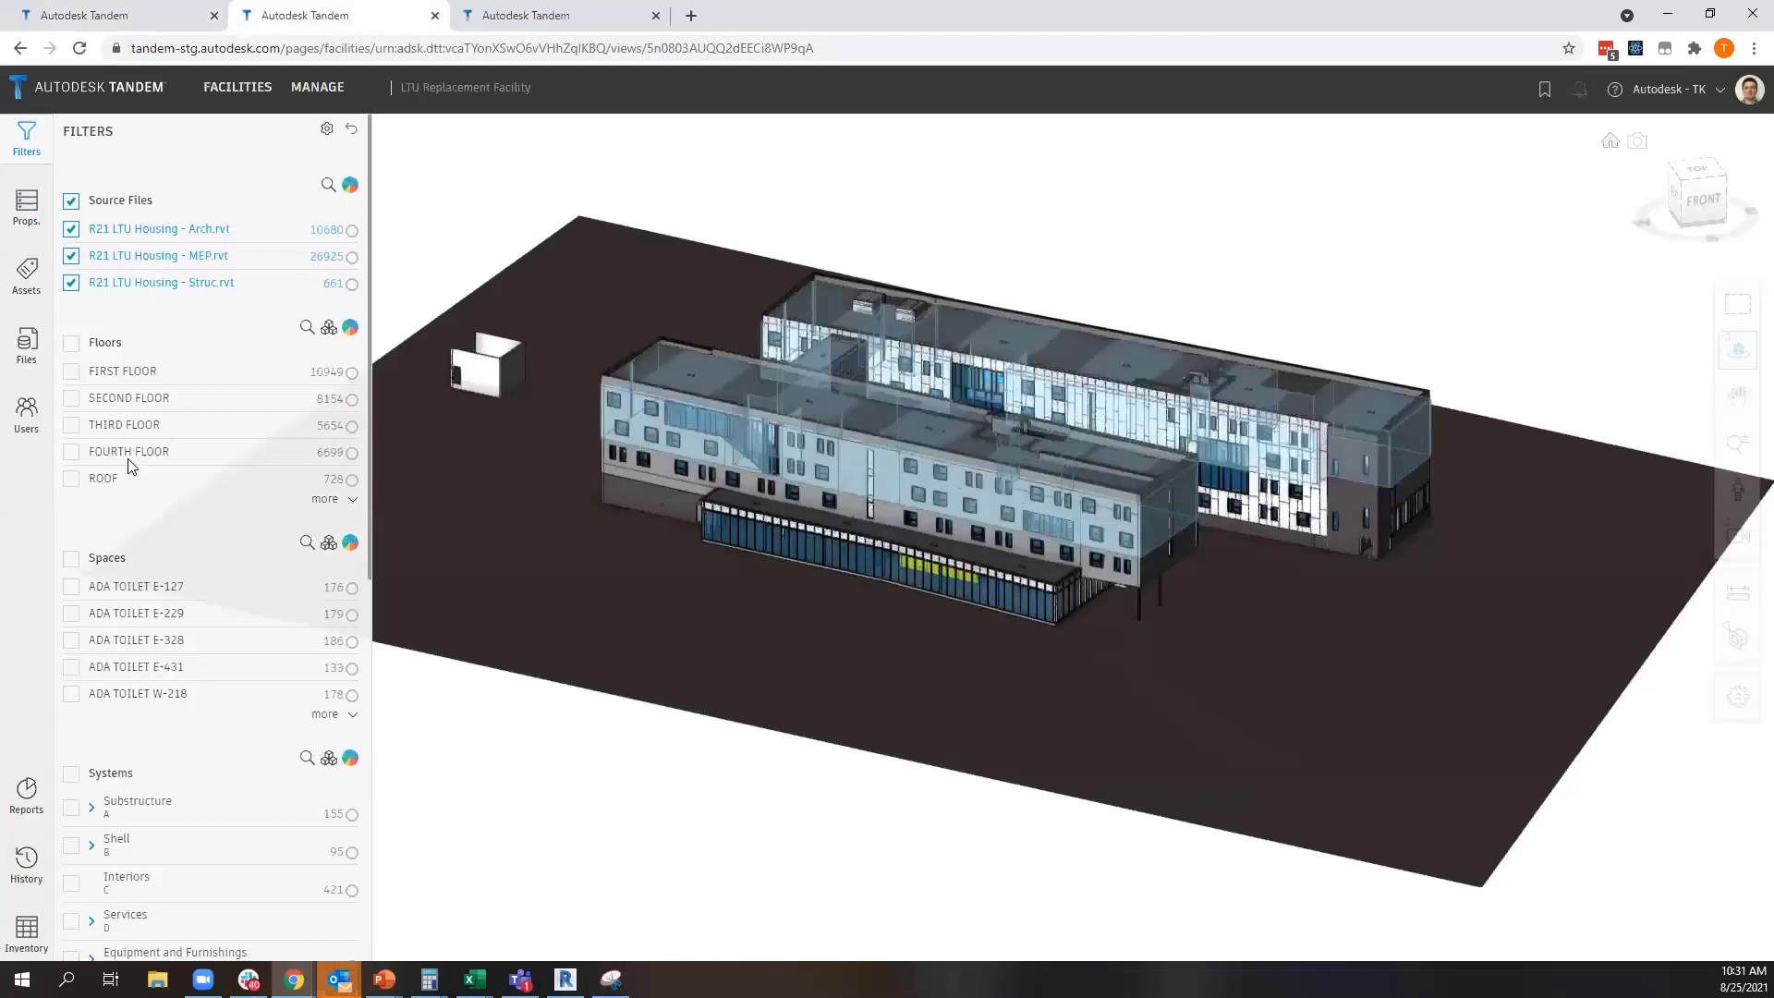
scroll(130, 467, down, 8)
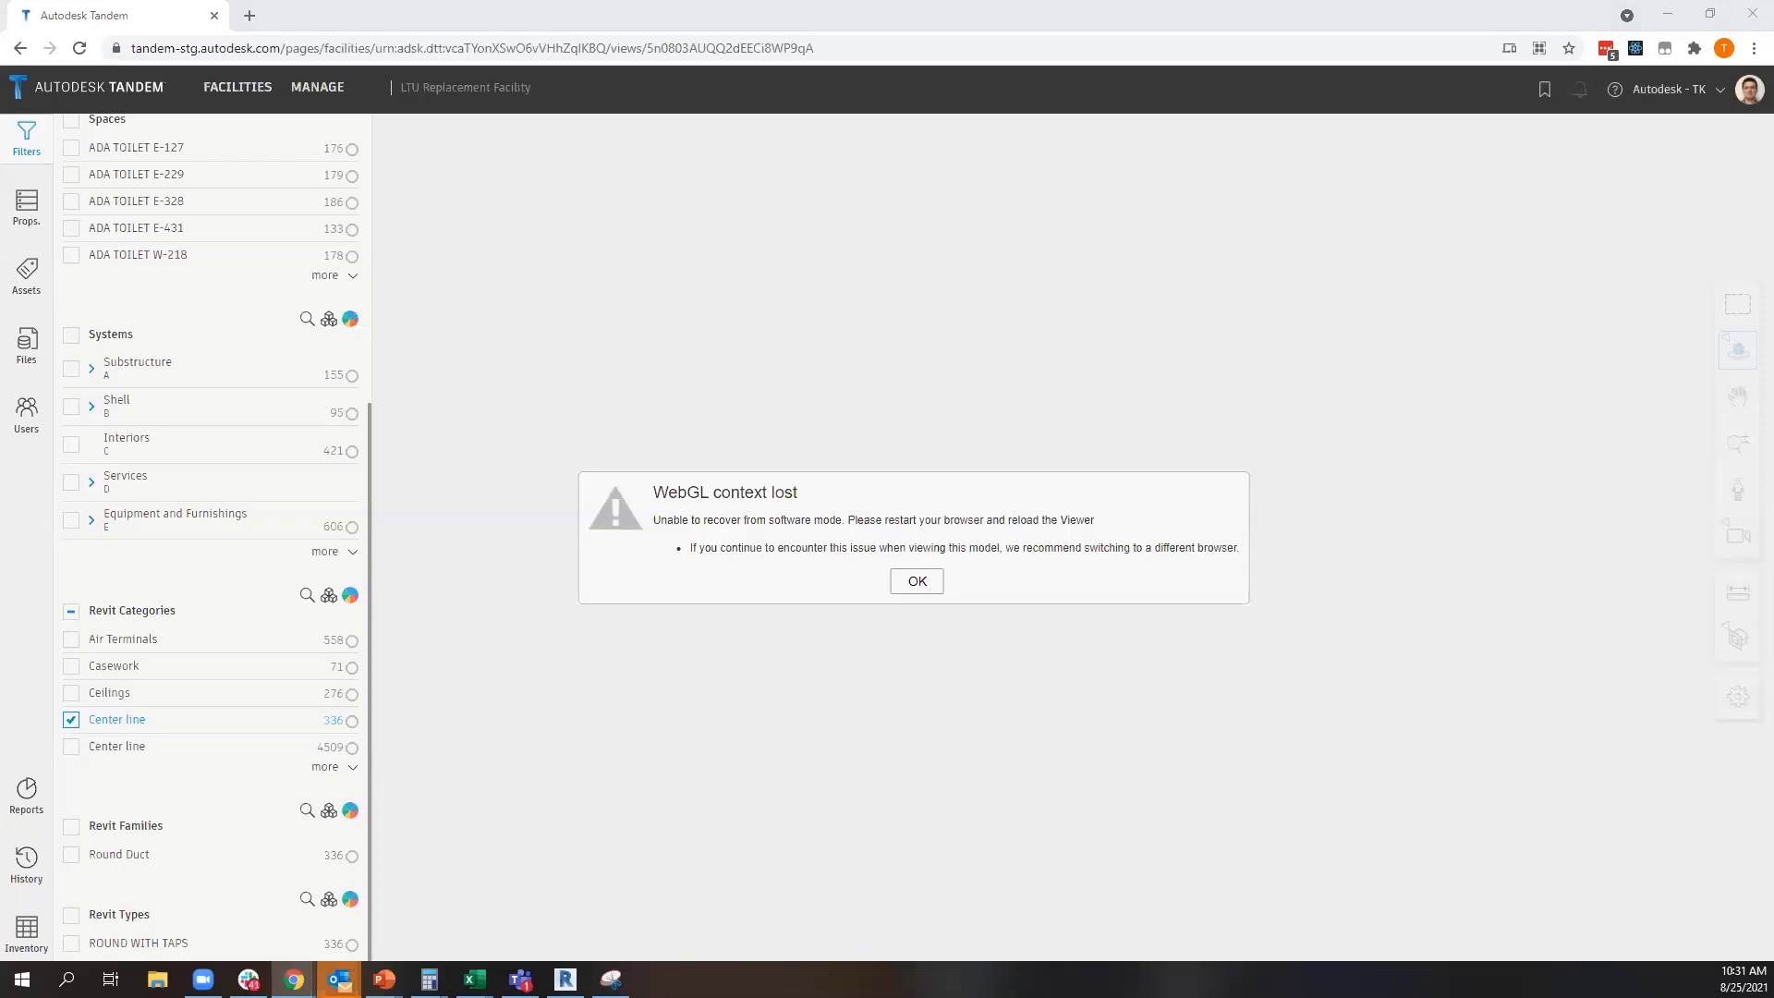
click(910, 580)
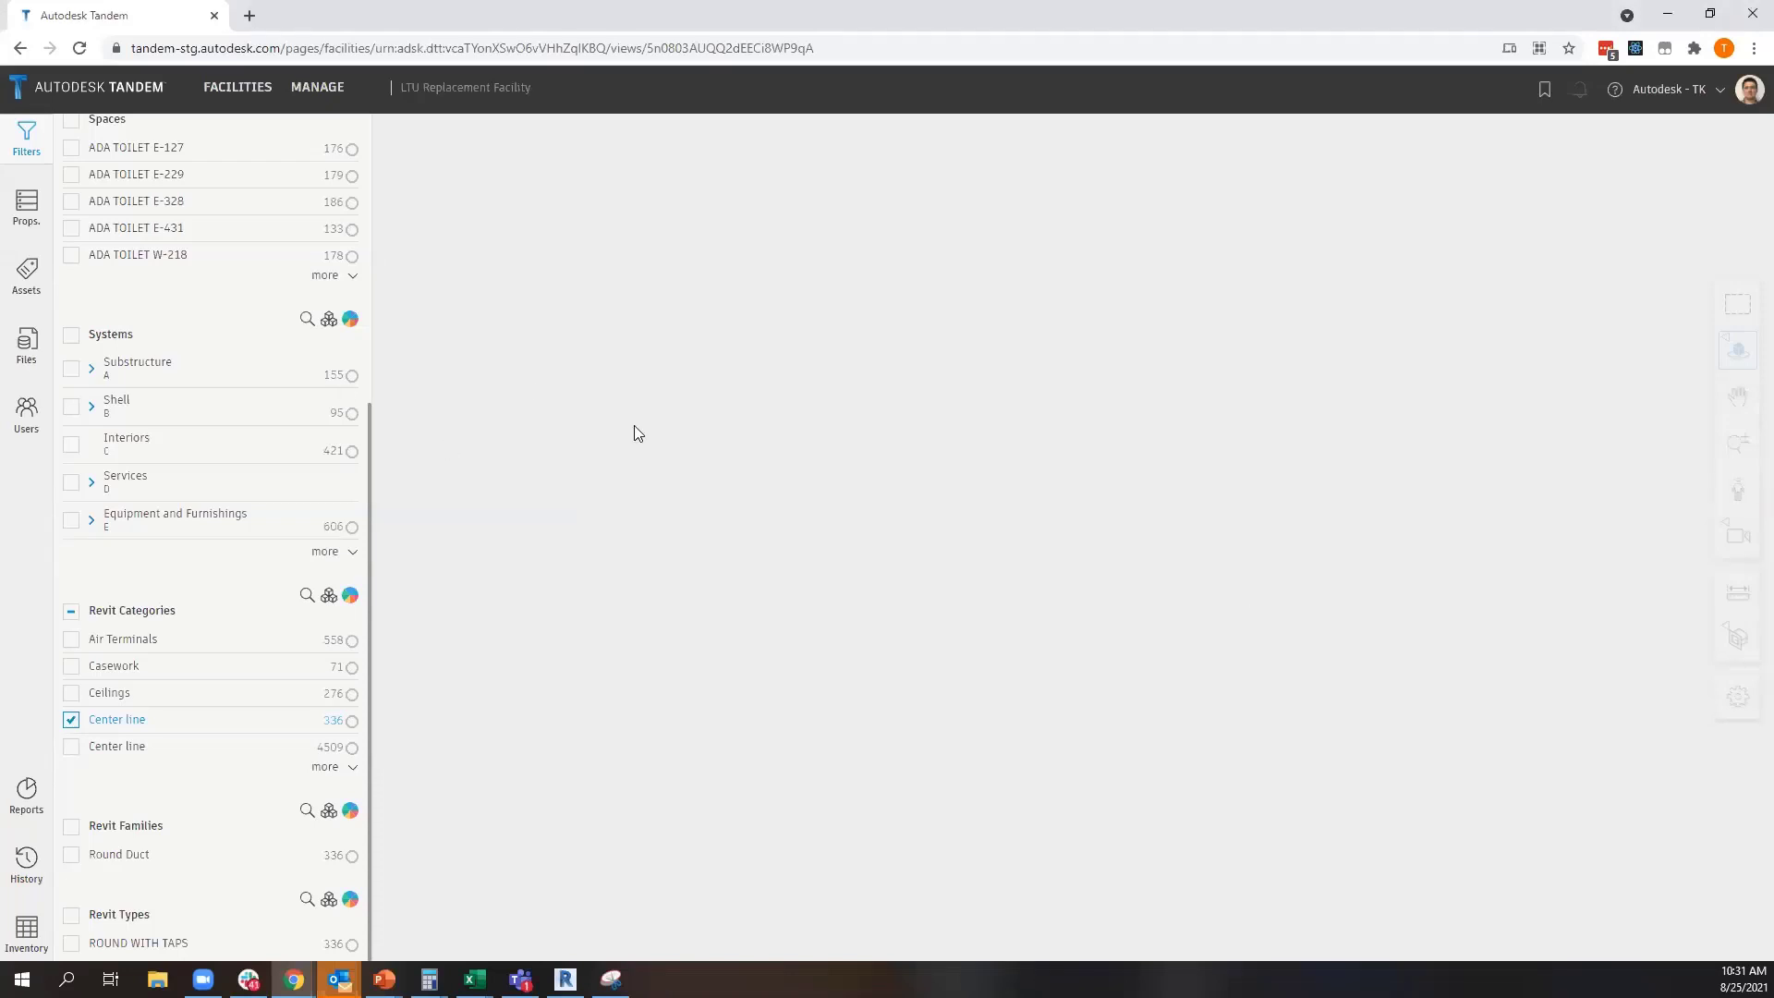
click(80, 48)
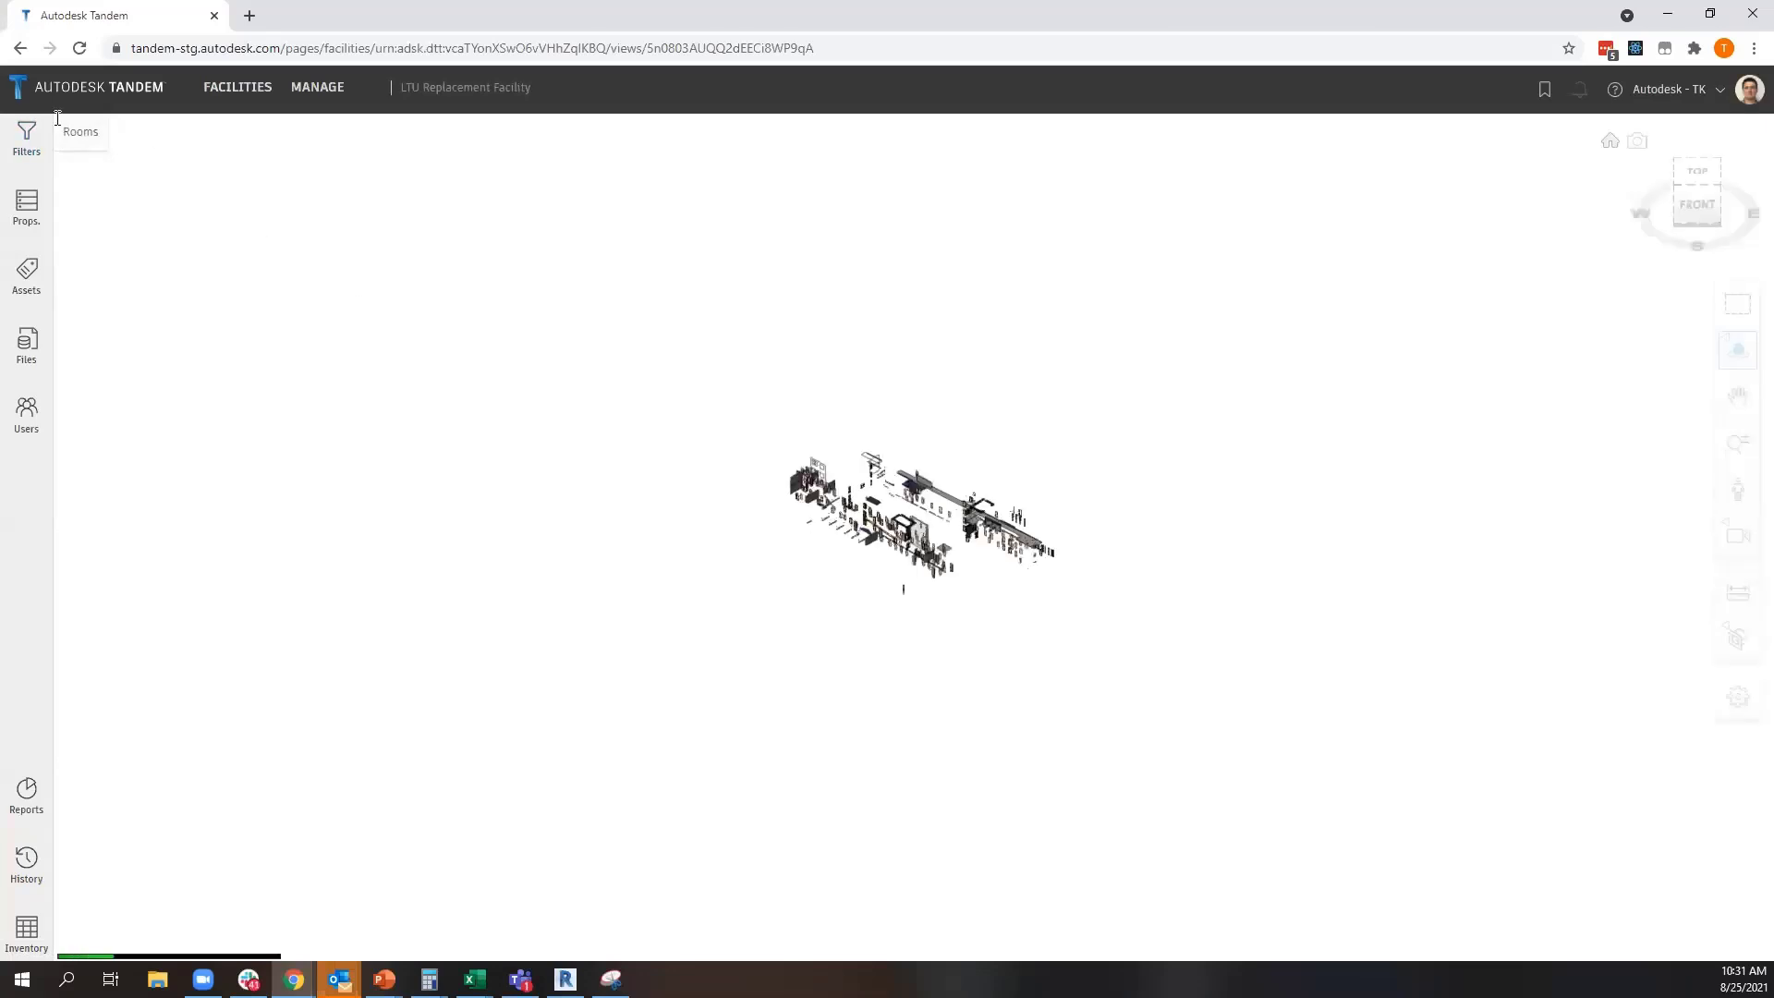
Expand the full Revit Categories list in the LTU Replacement Facility filters and review the available categories
click(22, 135)
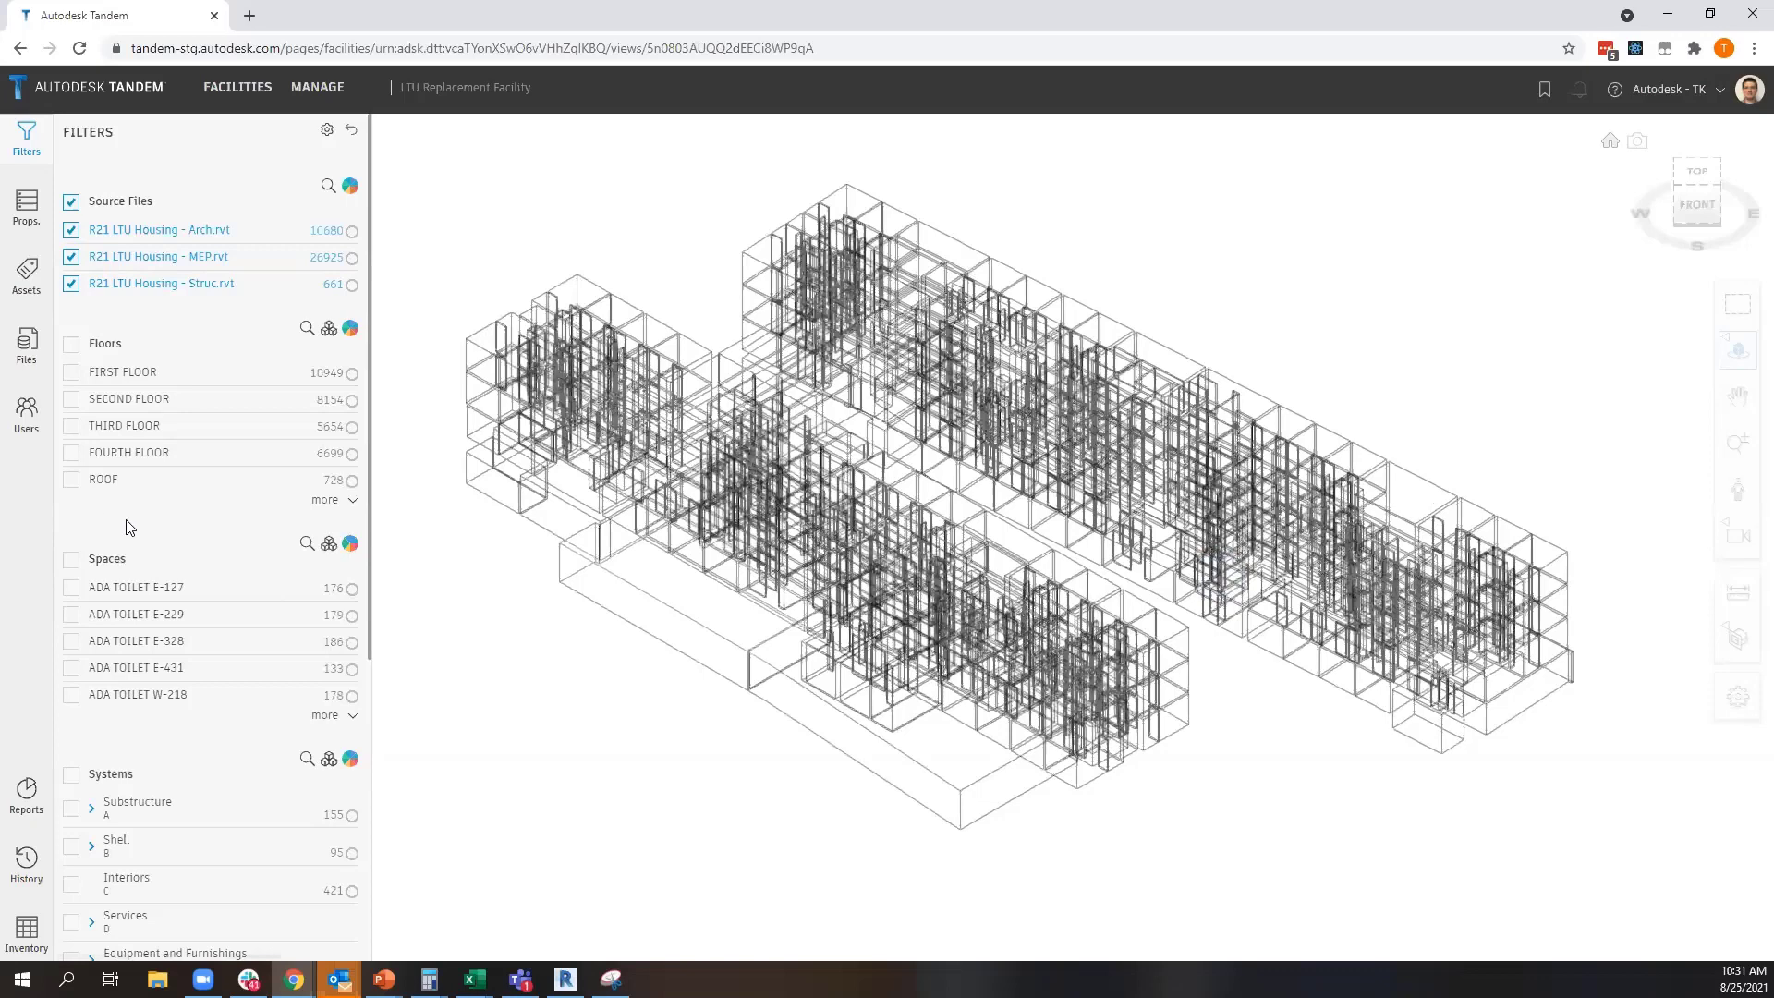
scroll(130, 527, down, 5)
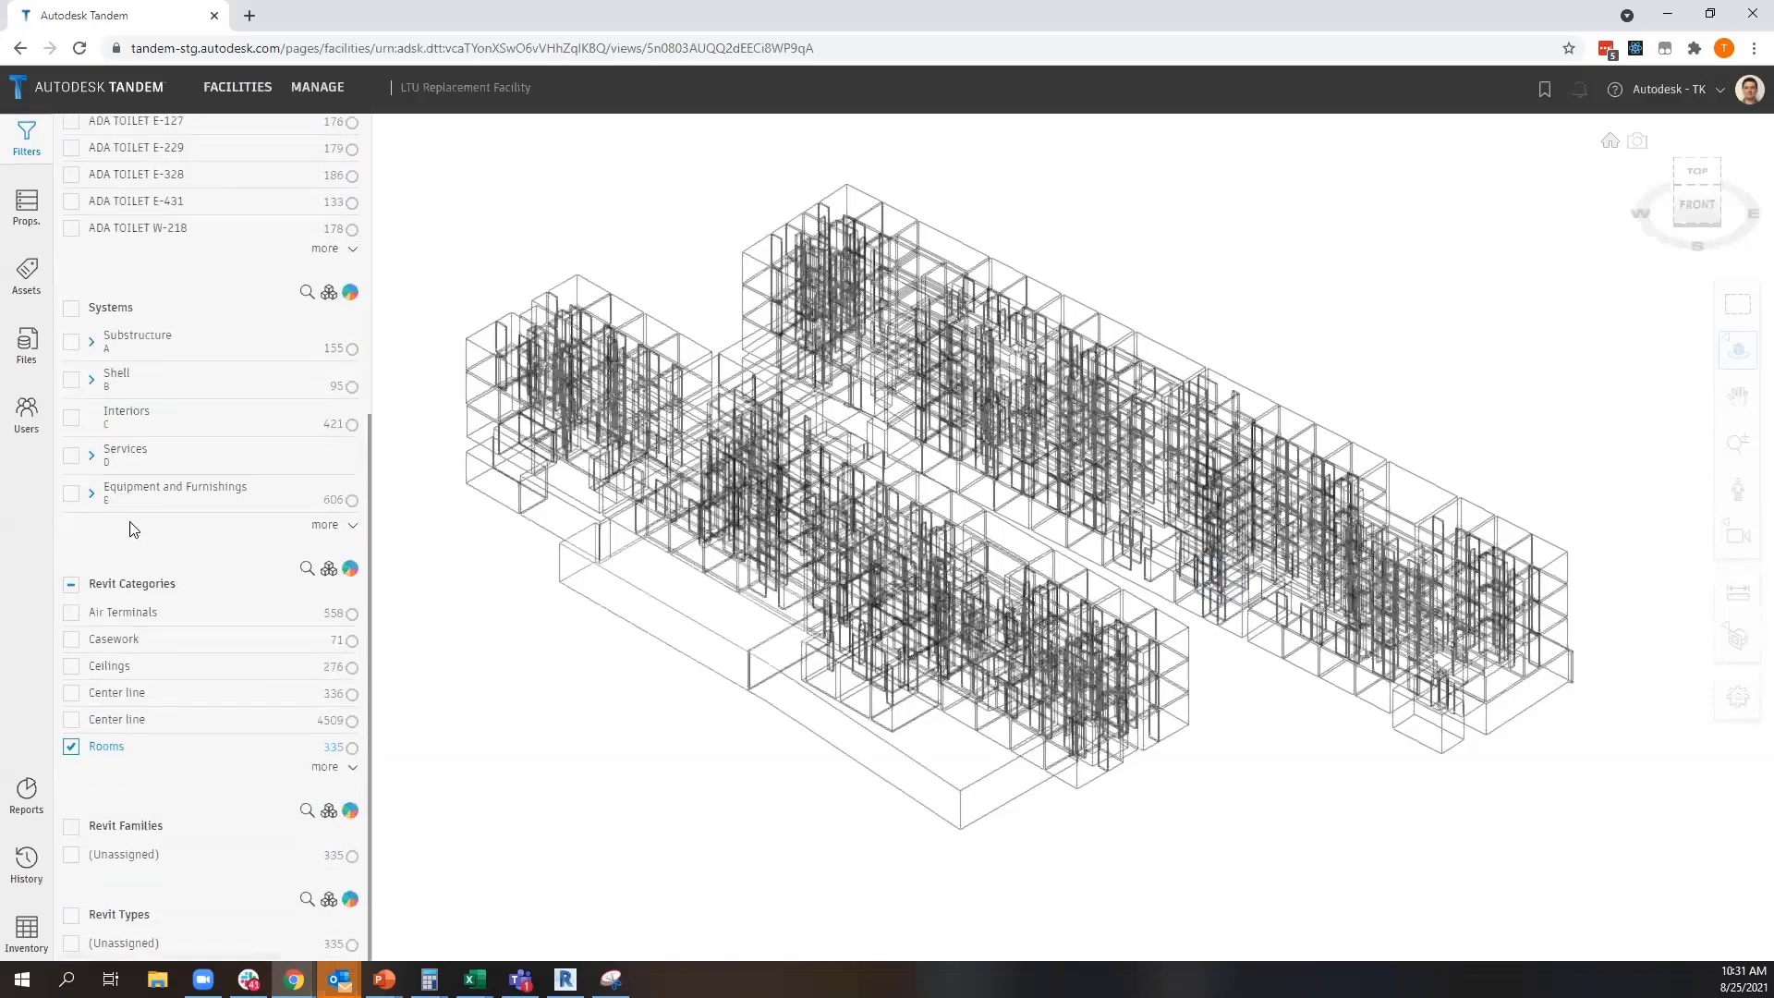
click(324, 767)
scroll(217, 573, down, 3)
scroll(206, 523, down, 1)
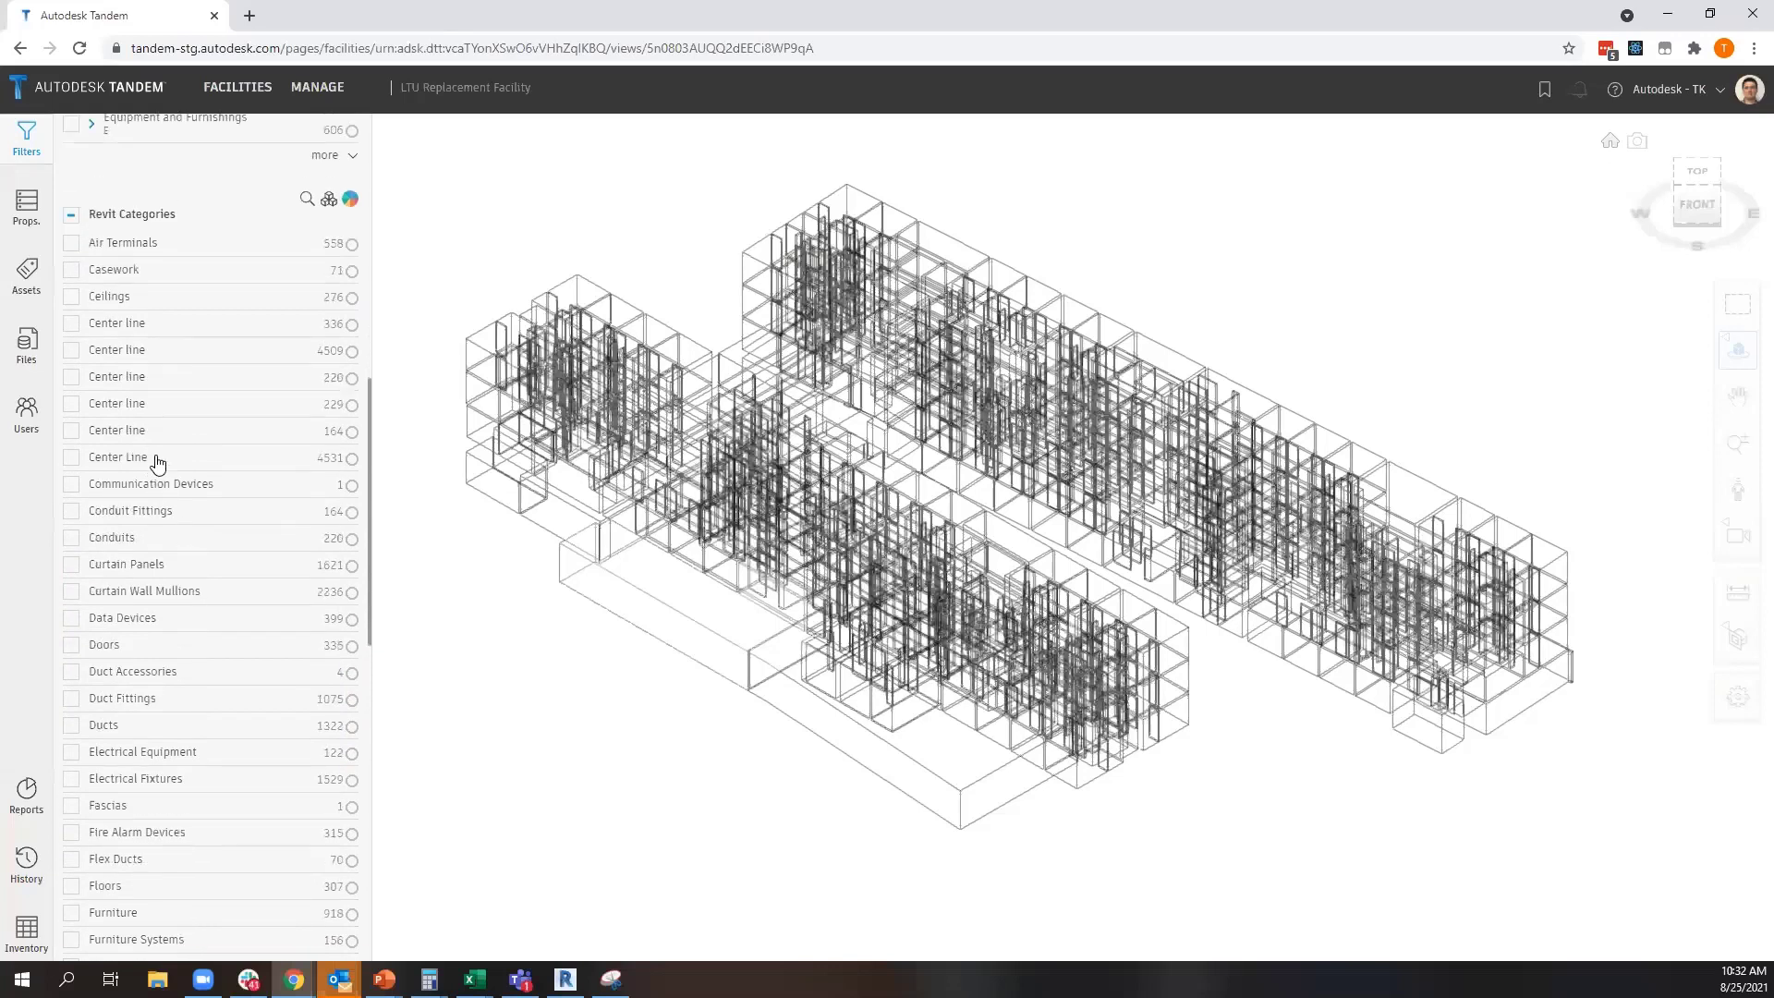
drag(117, 212, 177, 215)
scroll(158, 467, down, 2)
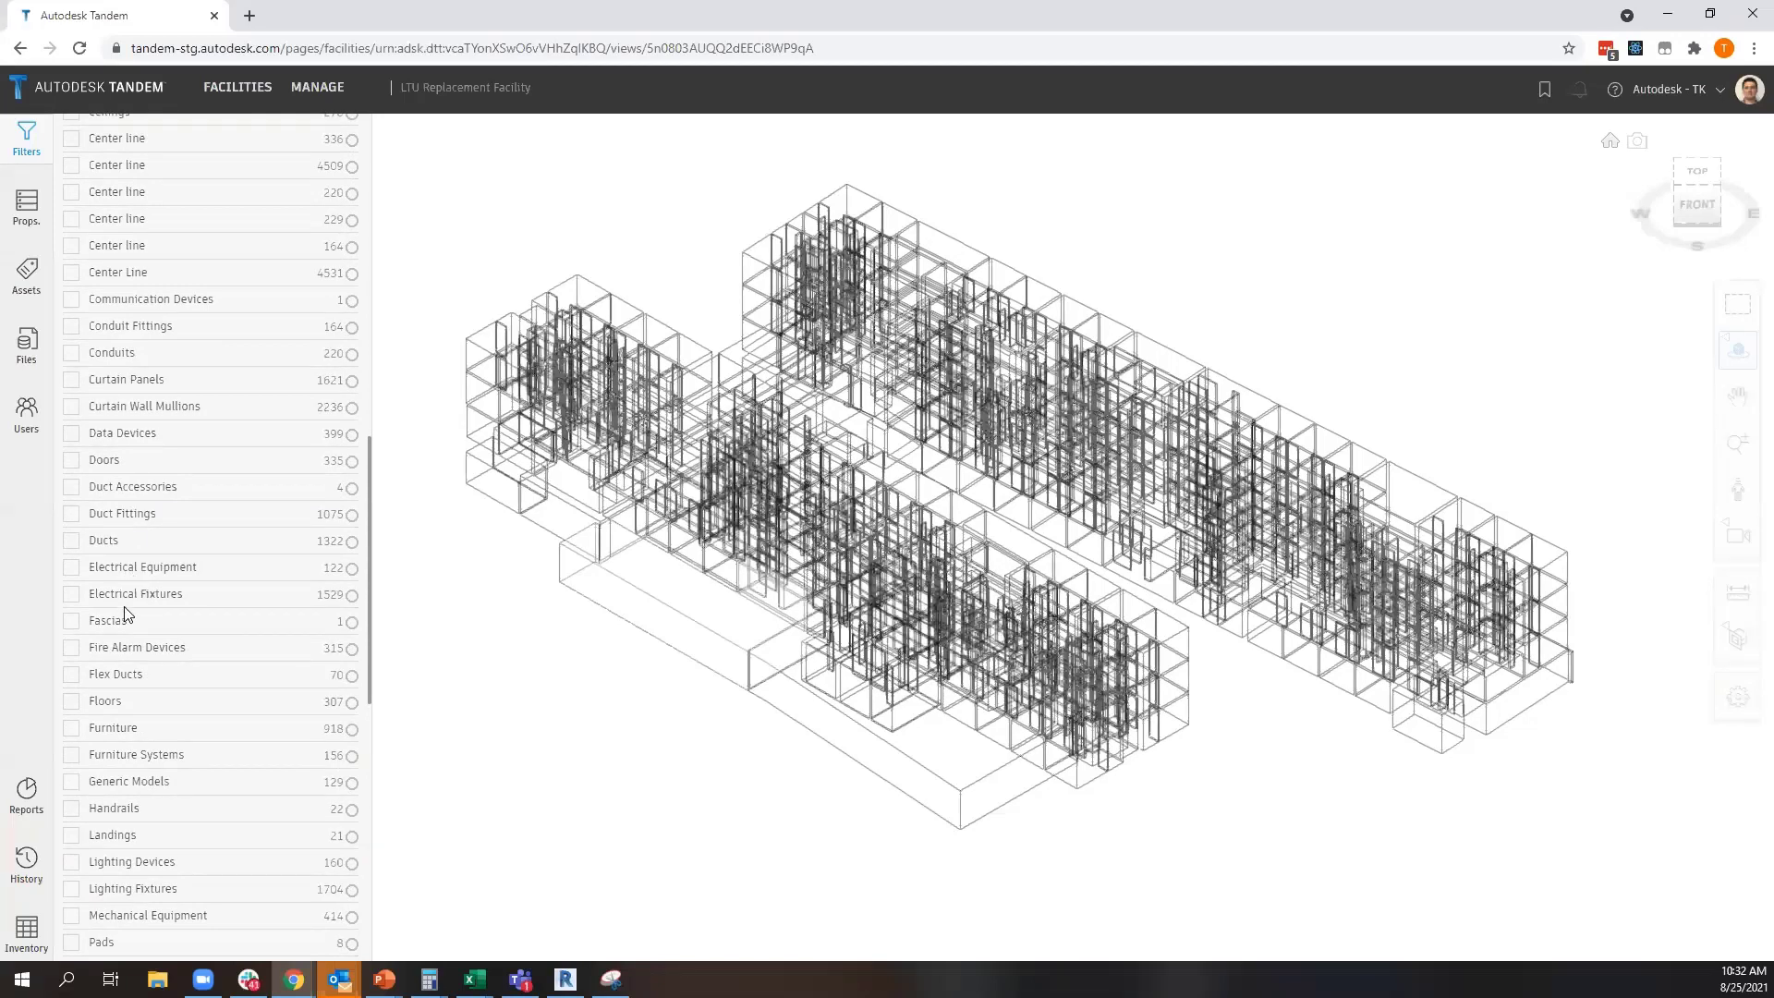
scroll(127, 614, down, 2)
scroll(118, 850, down, 5)
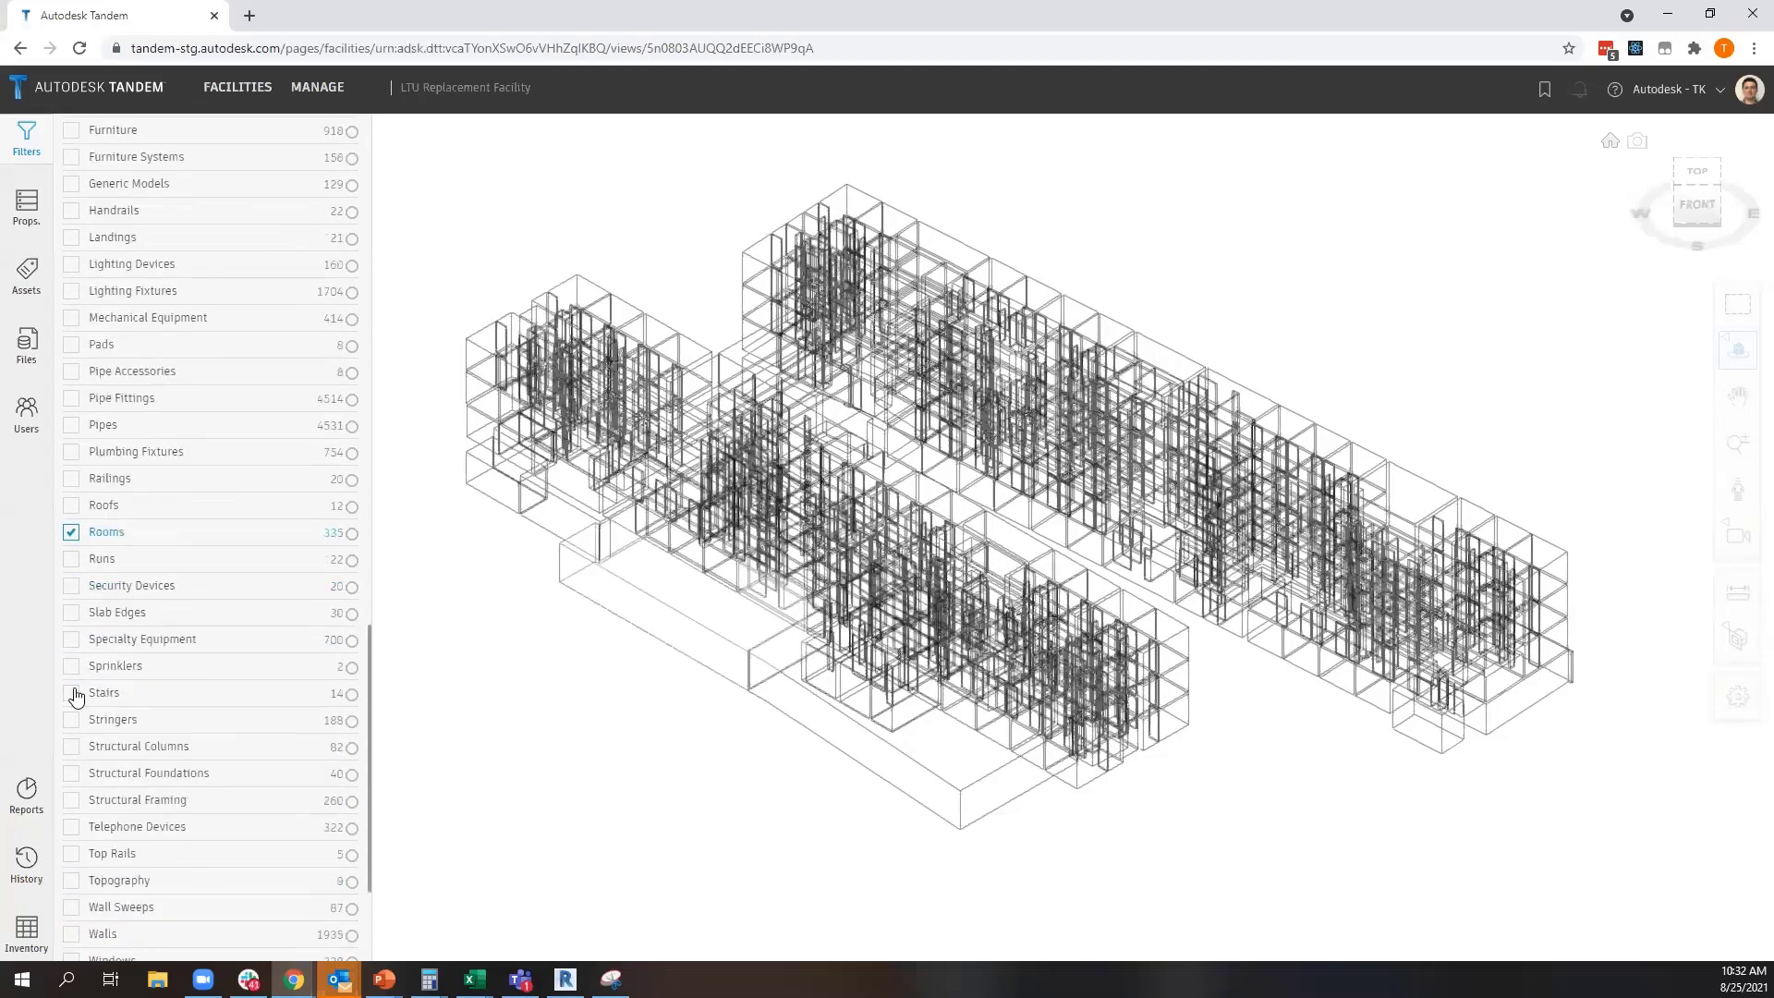
Show the inventory, view the whole building with the category filter cleared, and filter the model to Rooms again
click(26, 931)
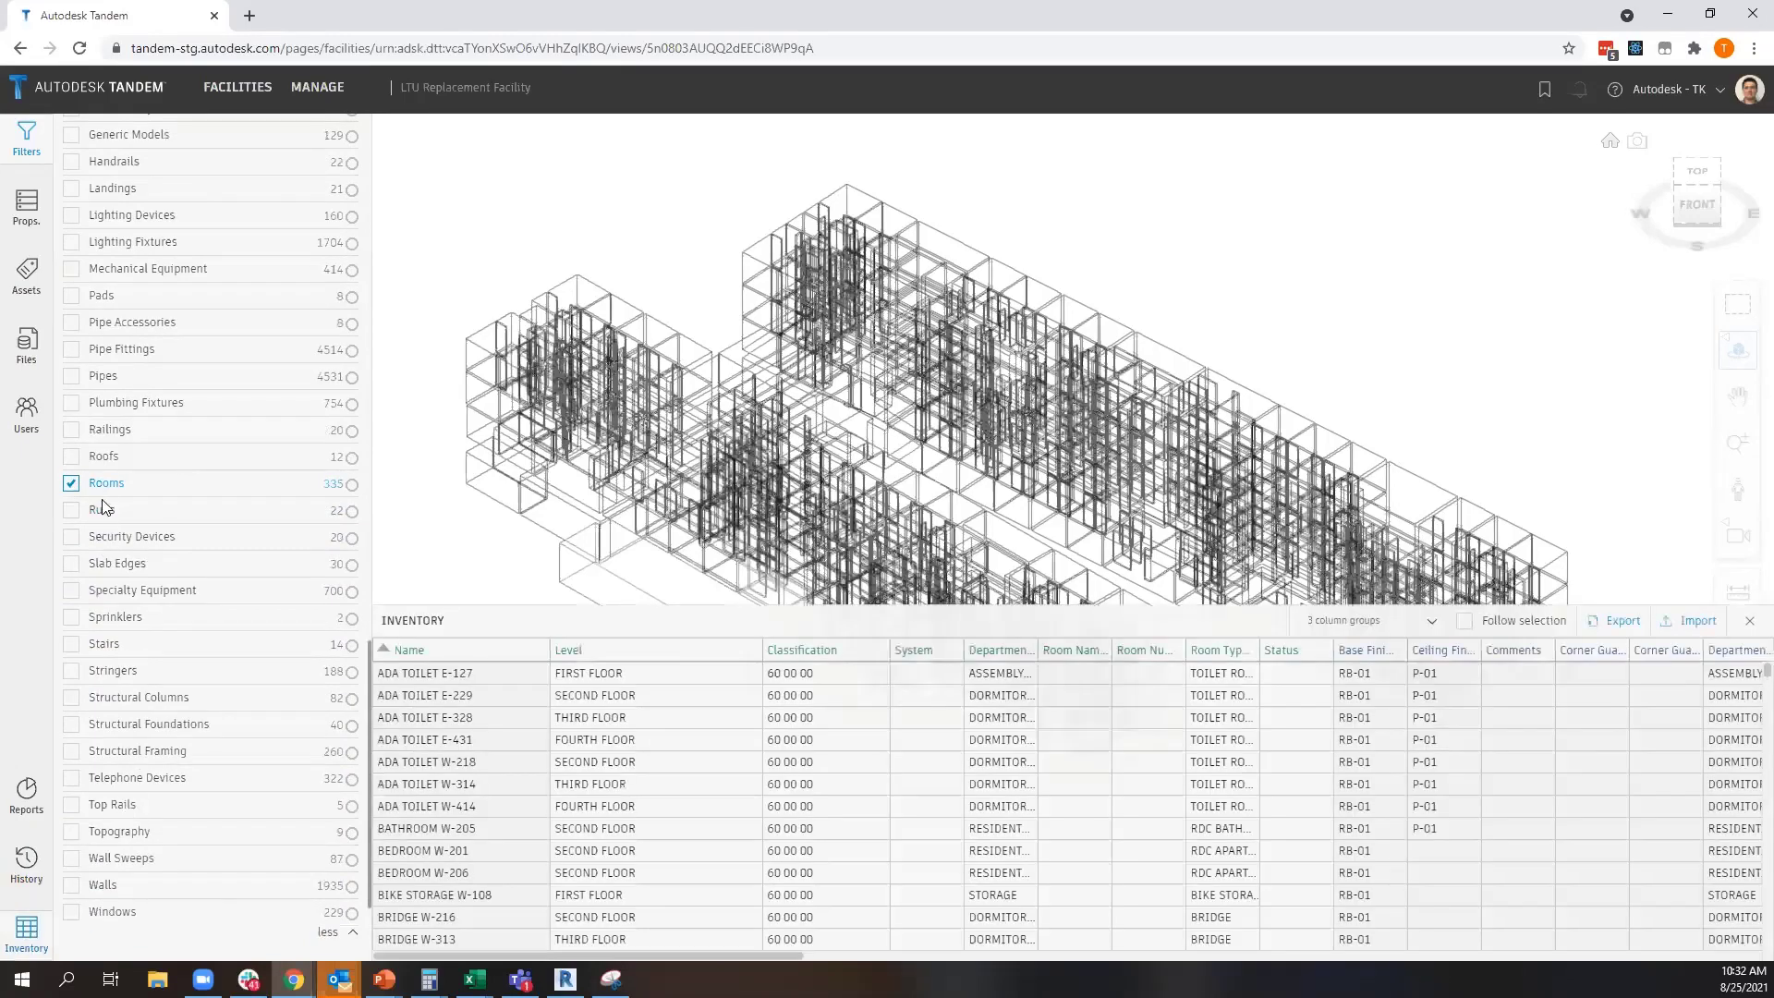
drag(649, 493, 716, 457)
scroll(461, 418, down, 3)
middle_drag(451, 419, 520, 364)
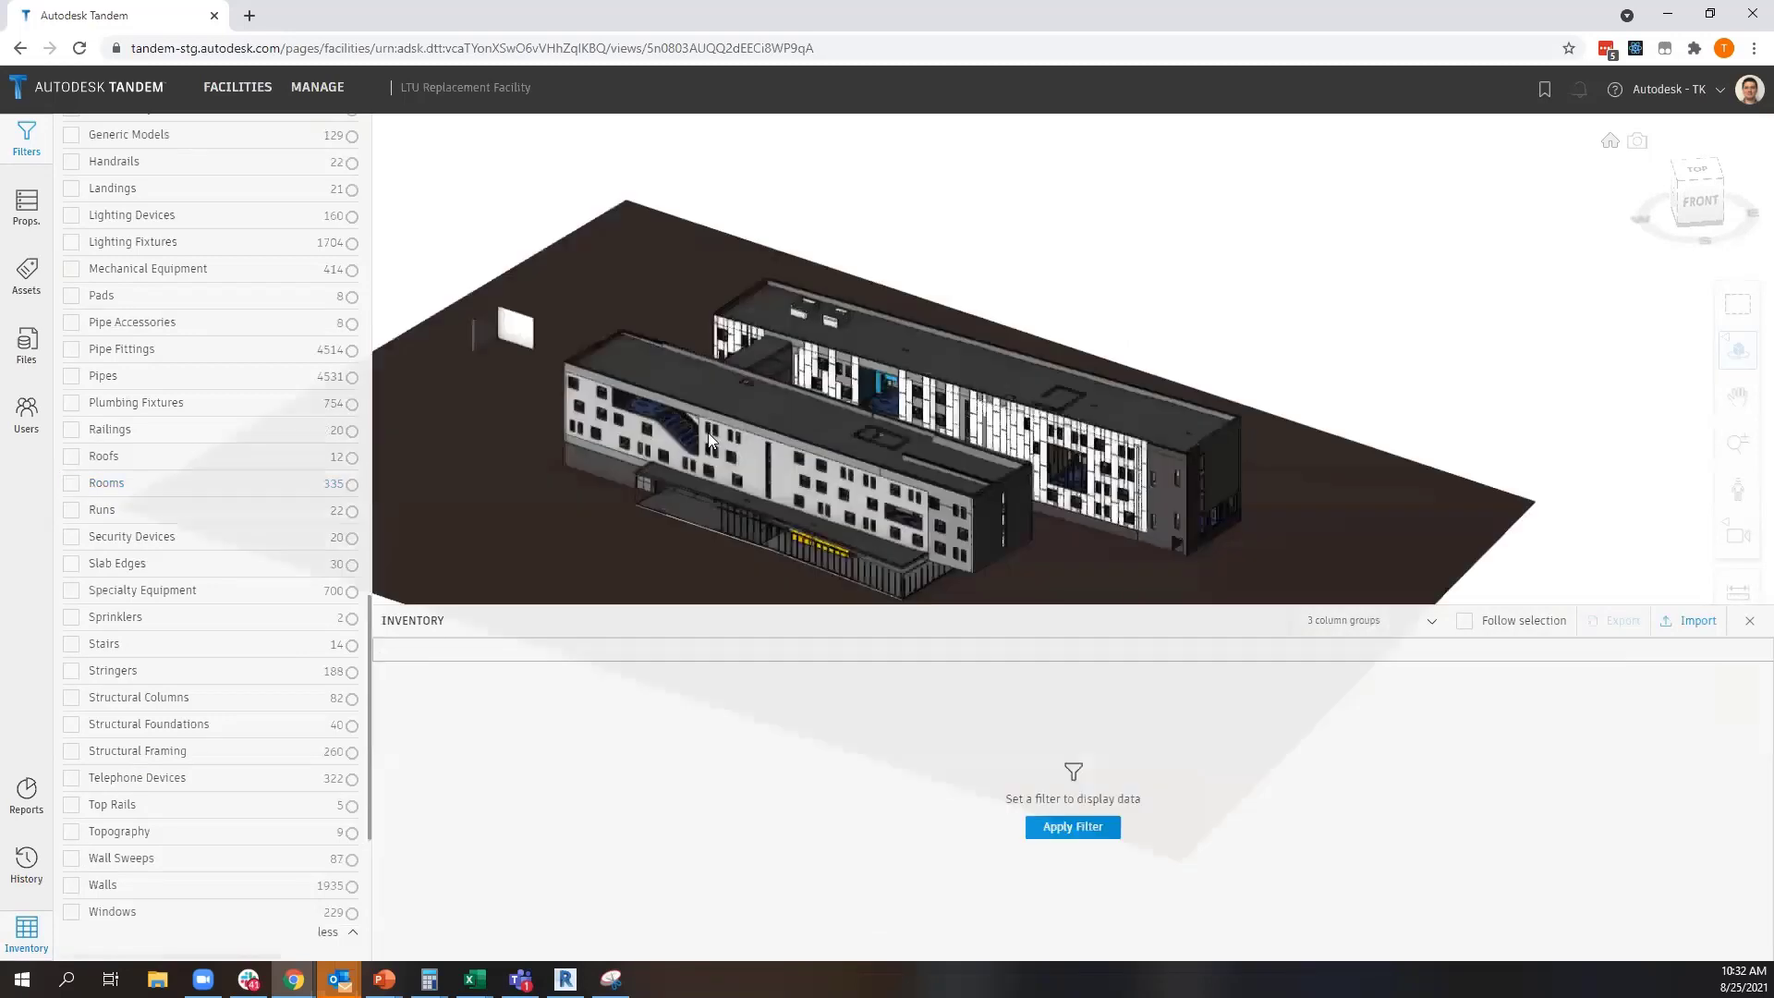
scroll(689, 446, up, 4)
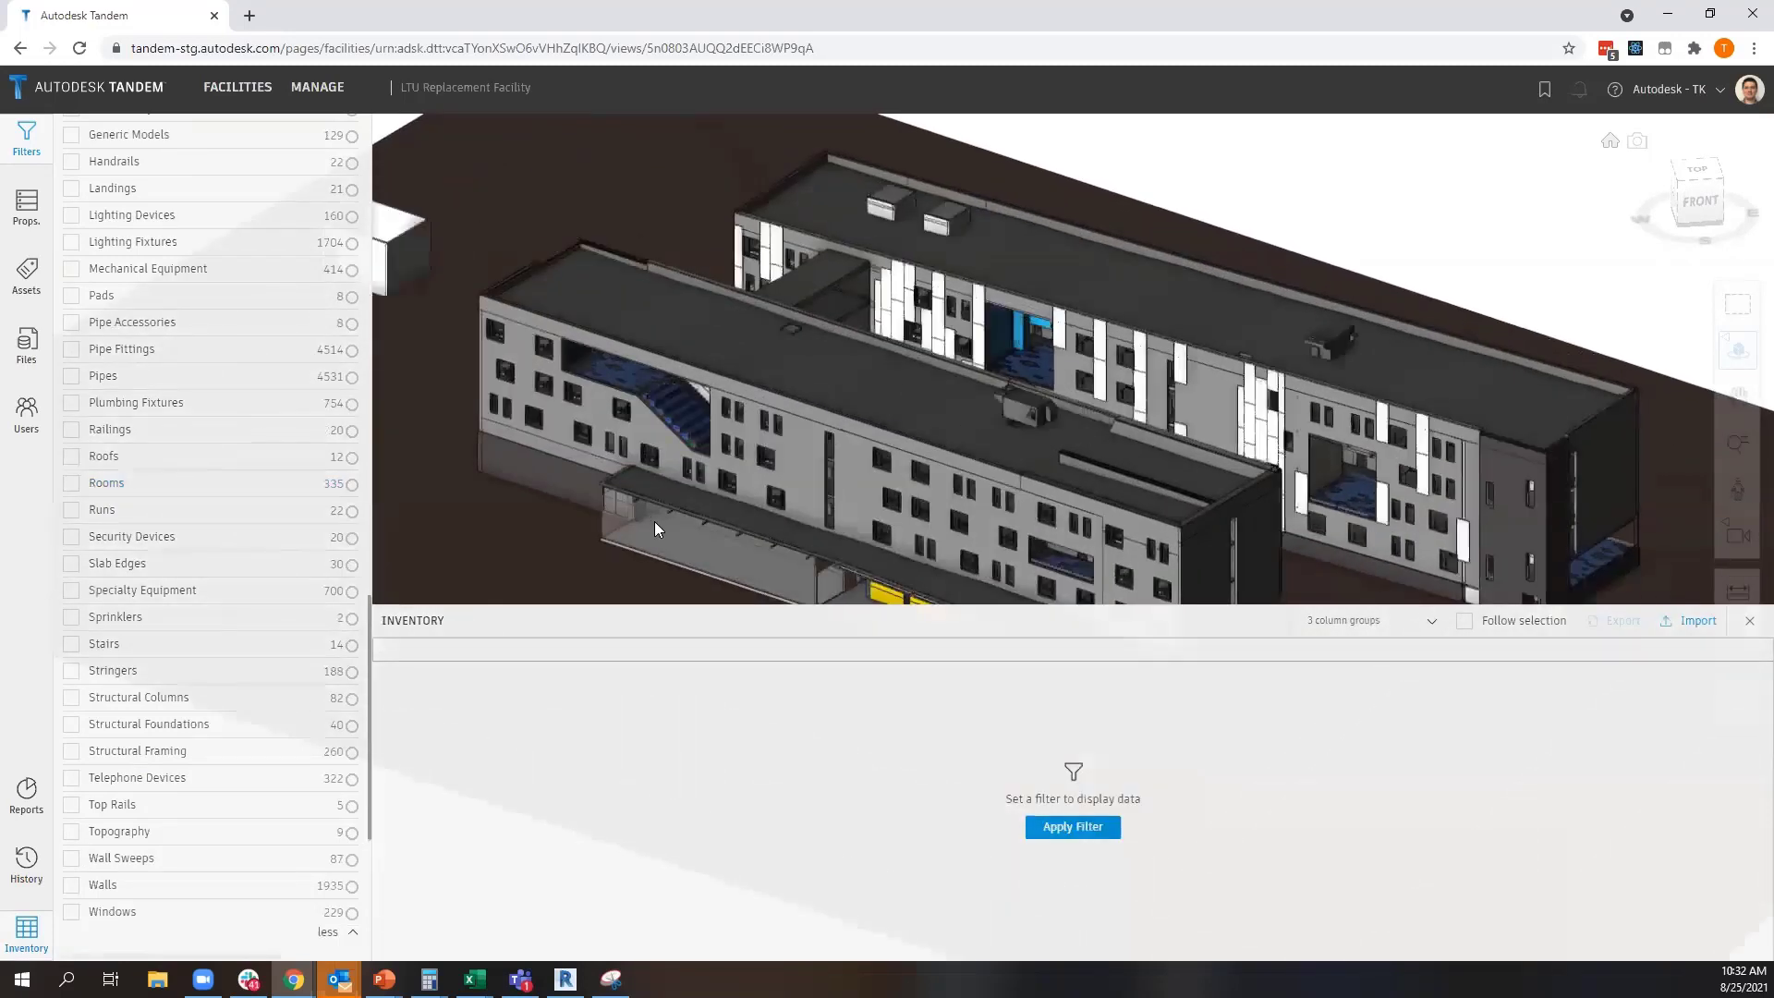
click(70, 484)
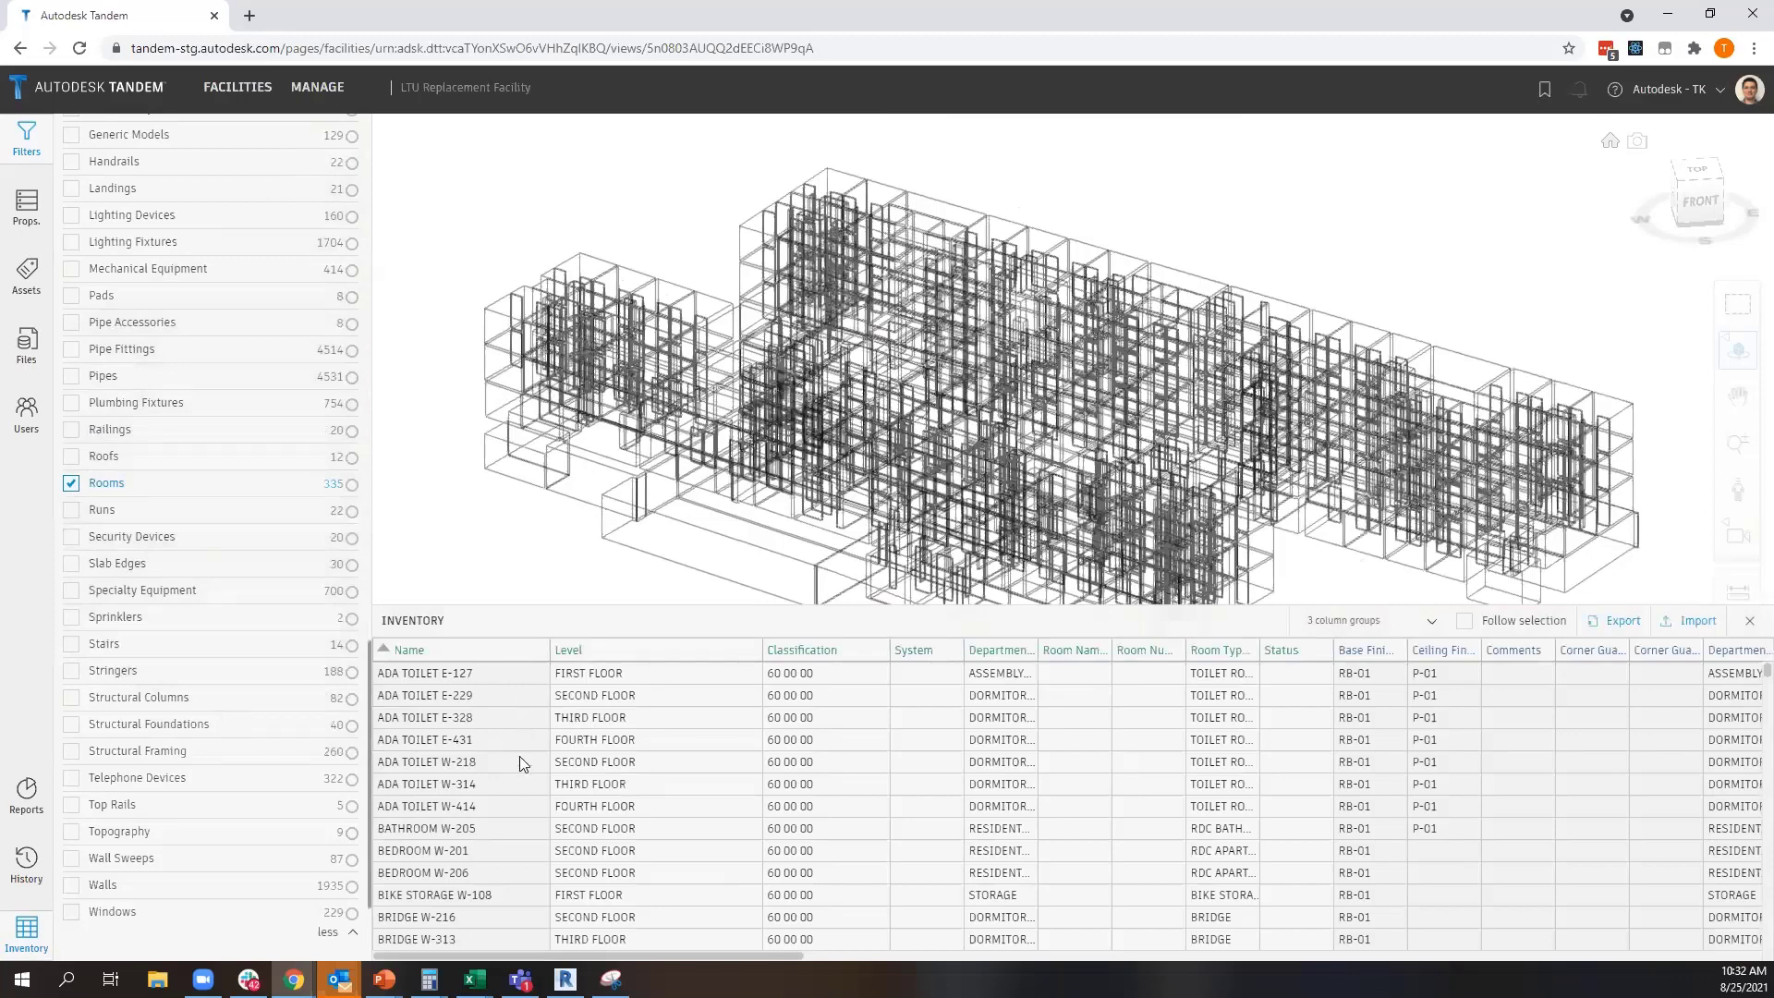
Select ADA TOILET E-127 through BIKE STORAGE W-108 in the inventory to locate those rooms in the model
scroll(689, 813, down, 10)
scroll(680, 811, up, 10)
click(436, 675)
click(434, 739)
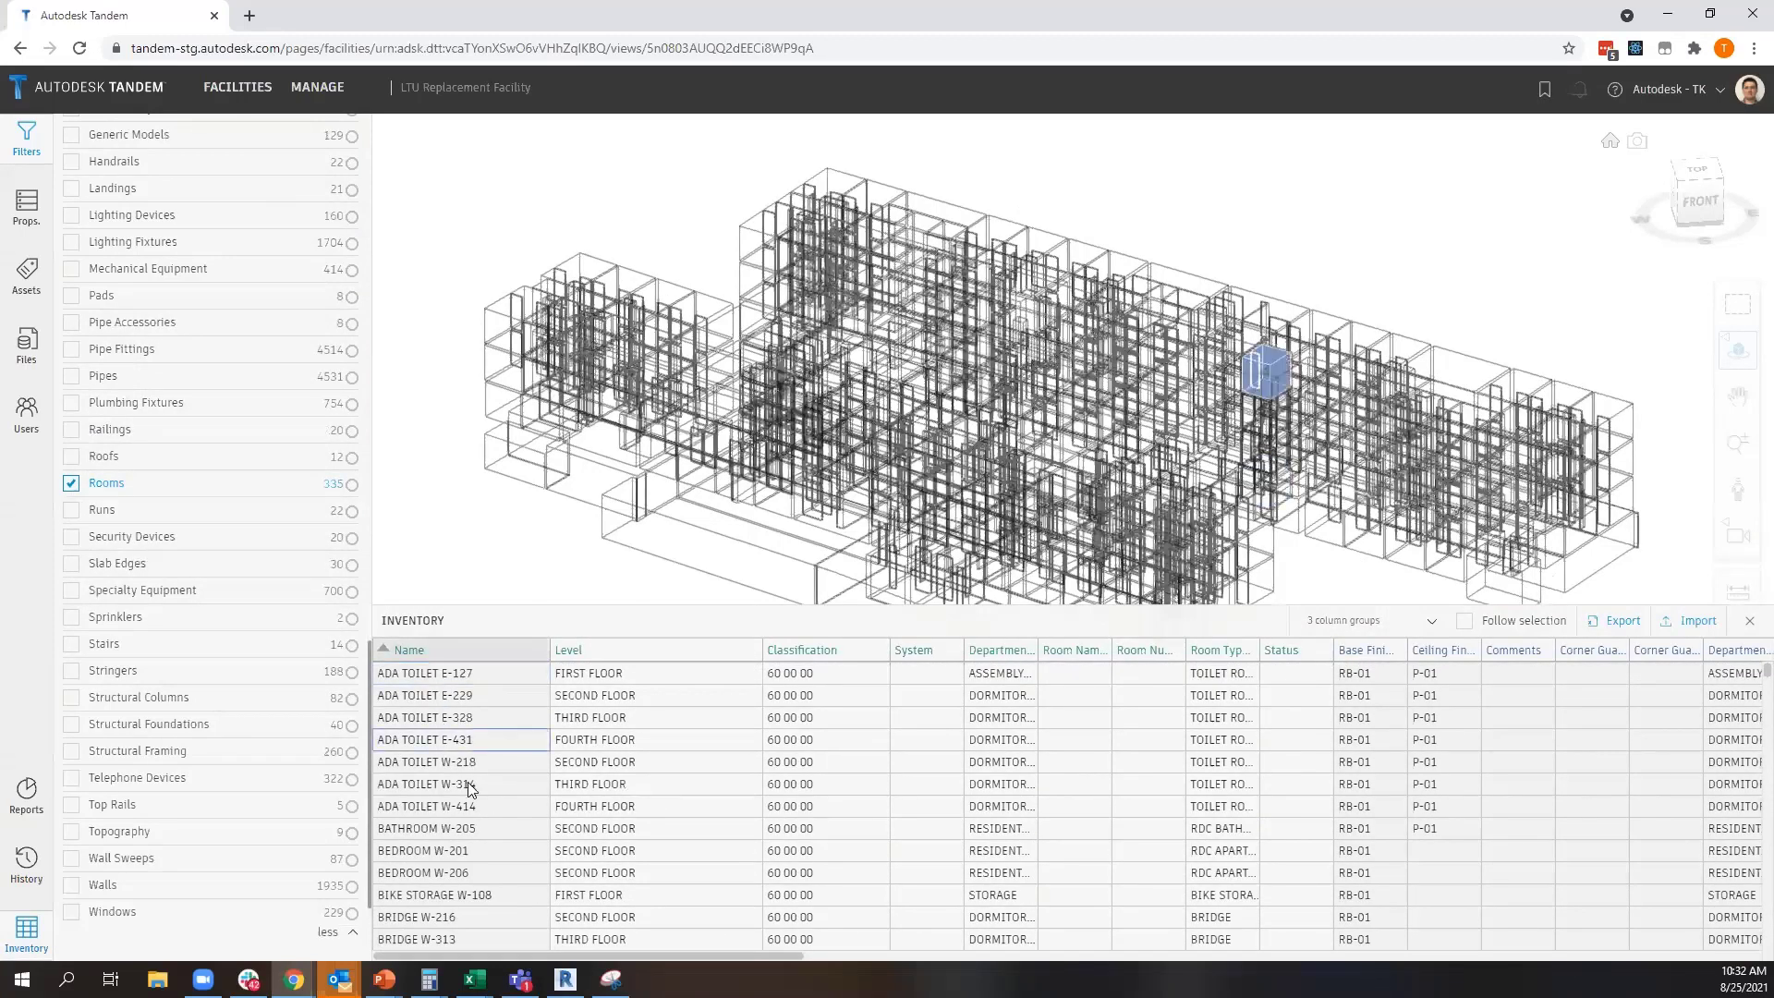
drag(481, 675, 496, 900)
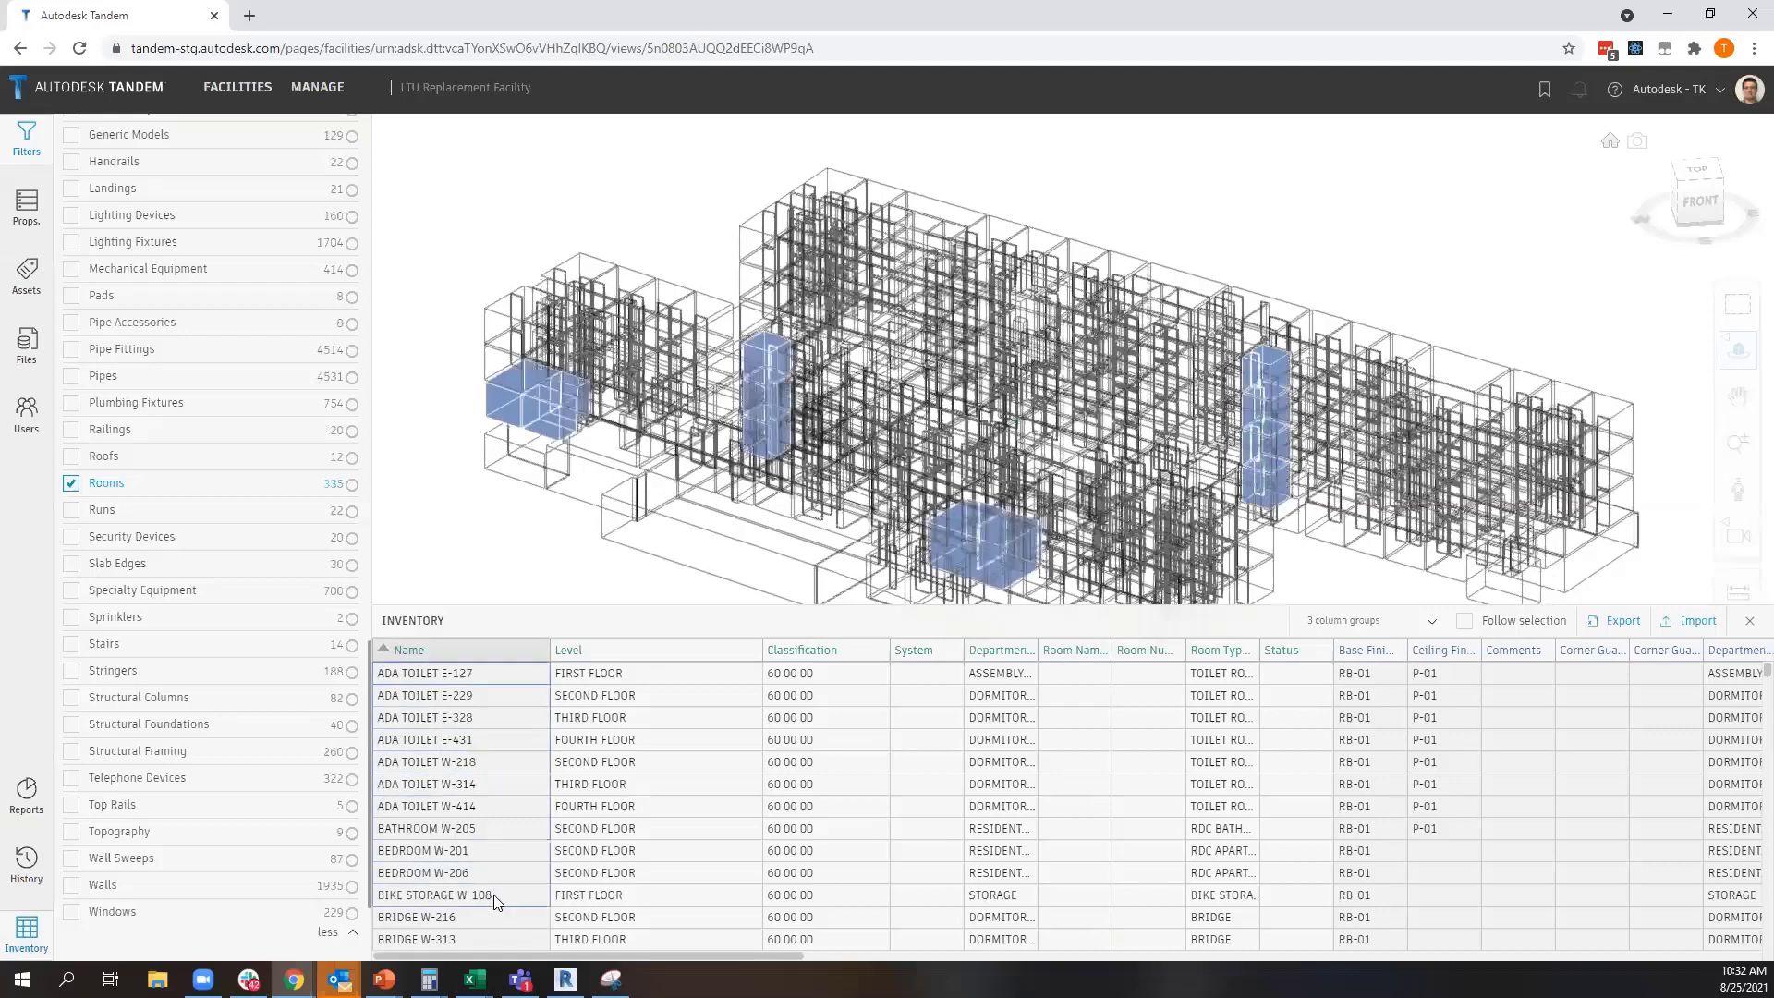
Select CORRIDOR E-218 through CORRIDOR W-233 in the inventory to locate those corridors in the model
scroll(508, 852, down, 5)
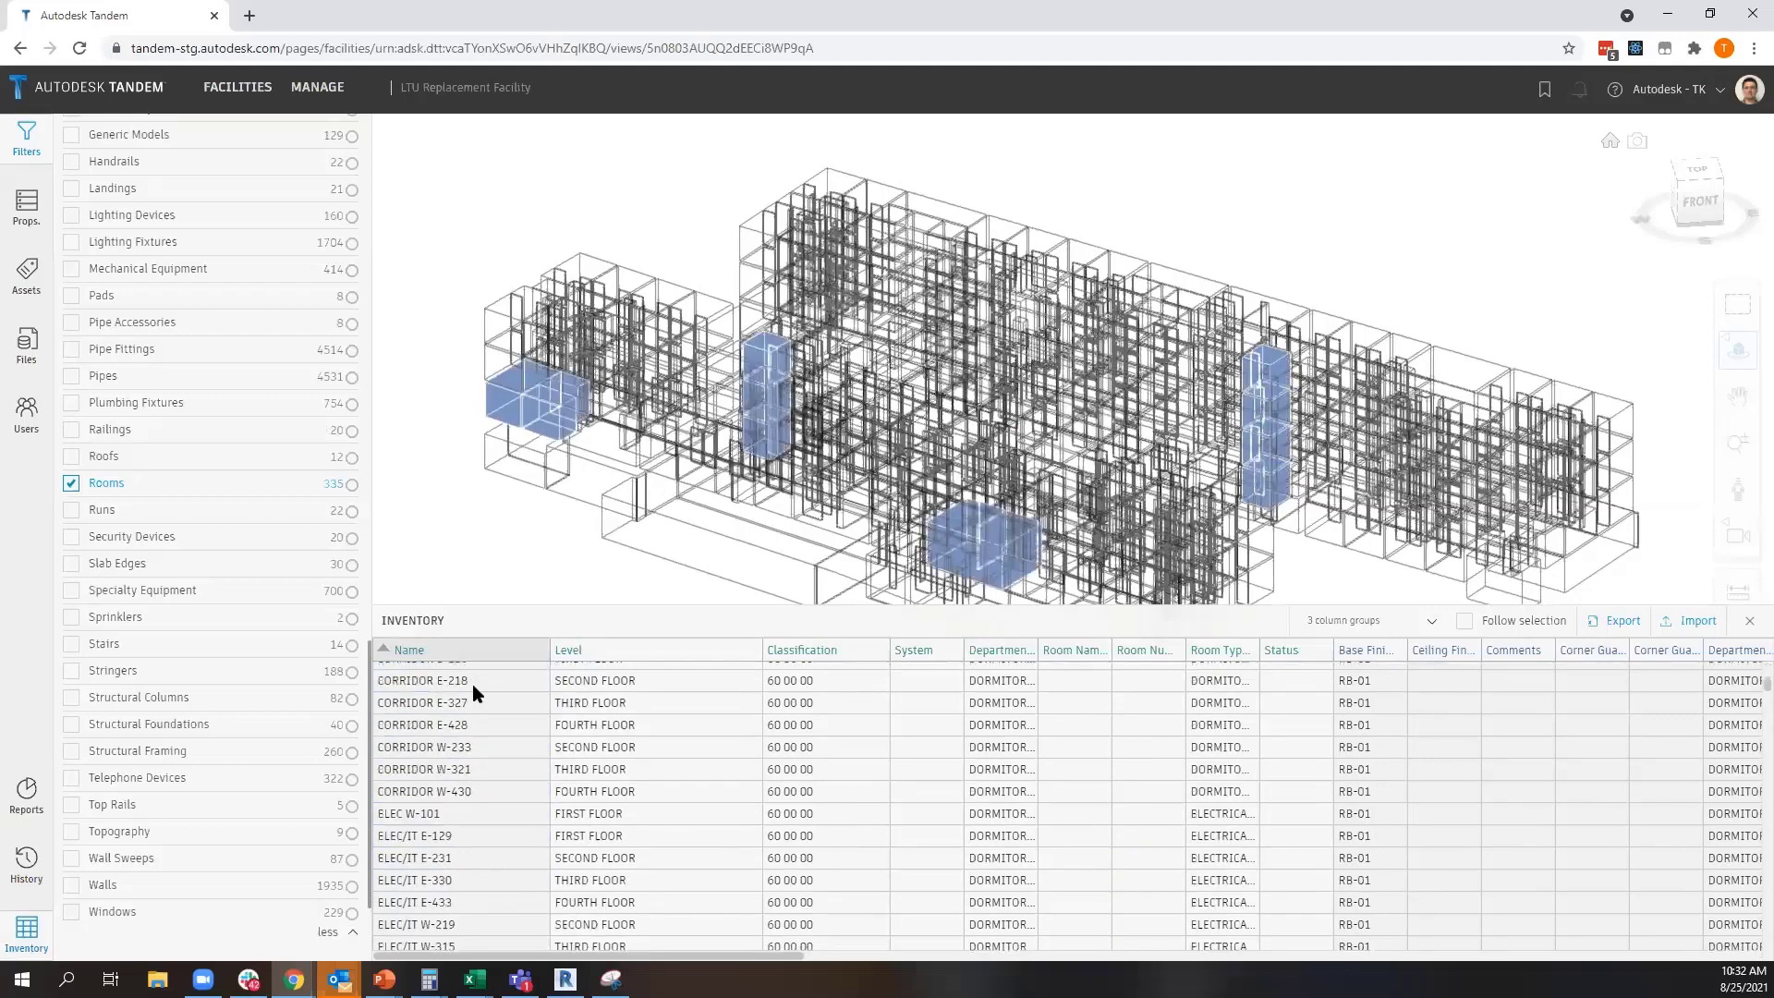
drag(473, 686, 485, 749)
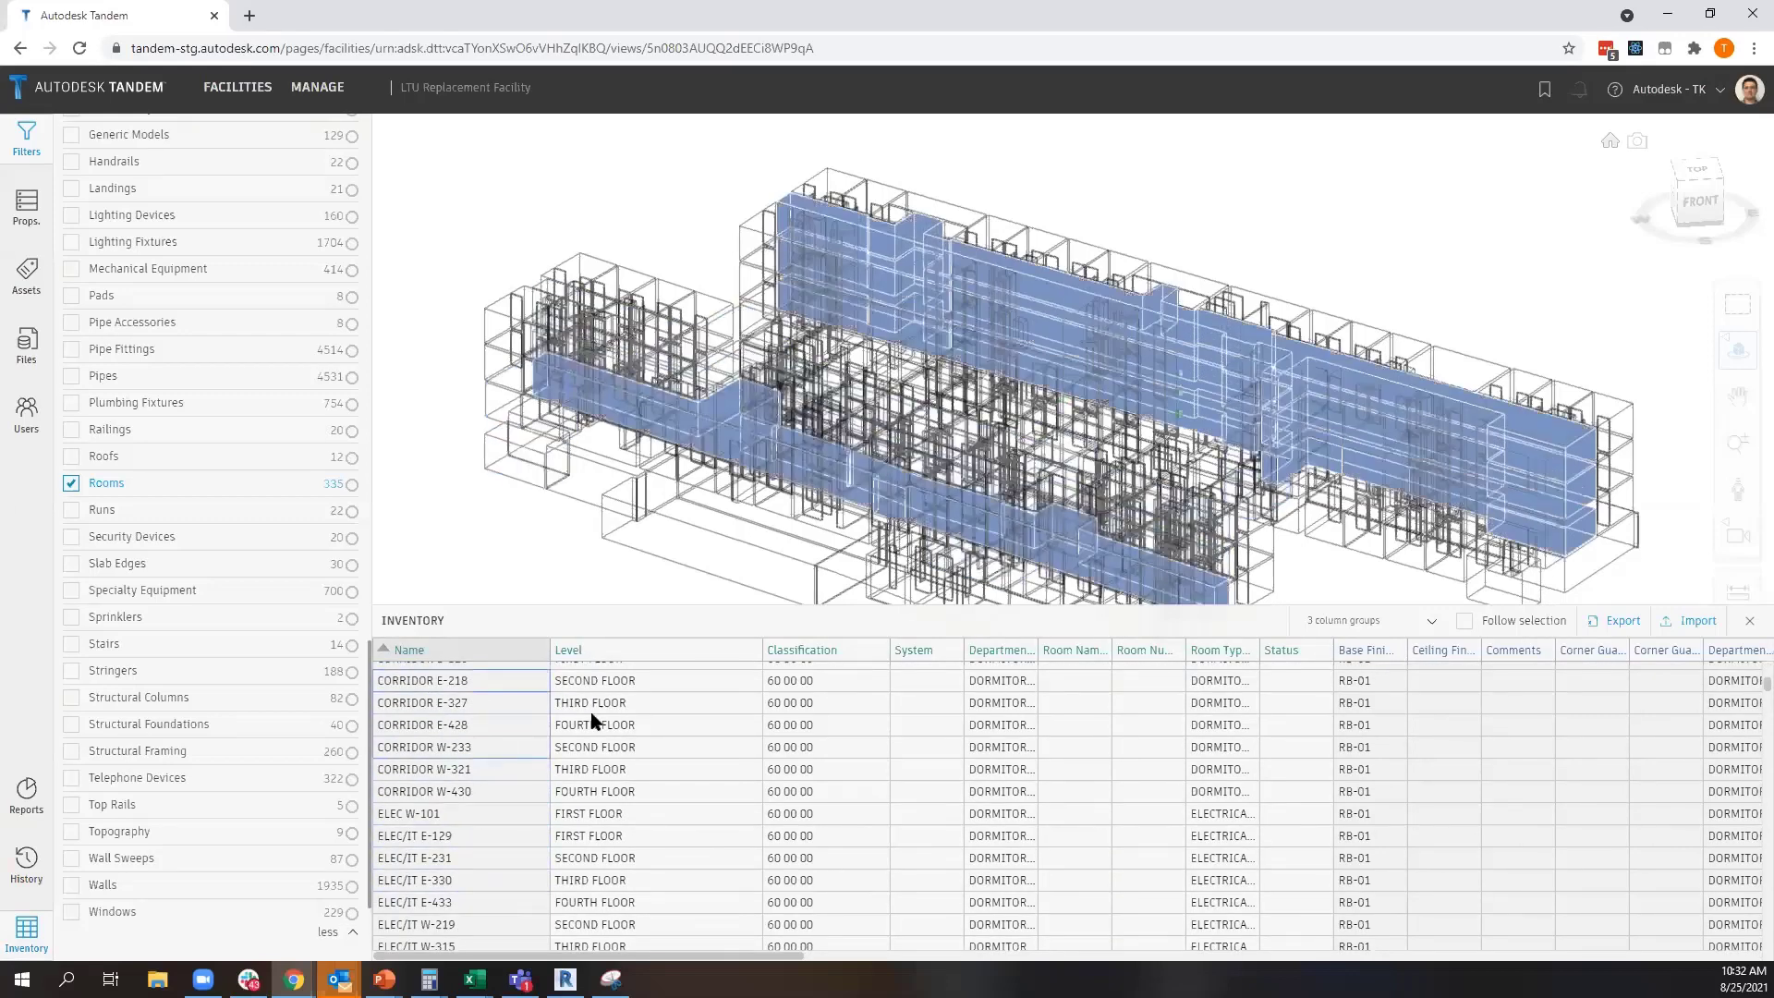
scroll(610, 725, up, 5)
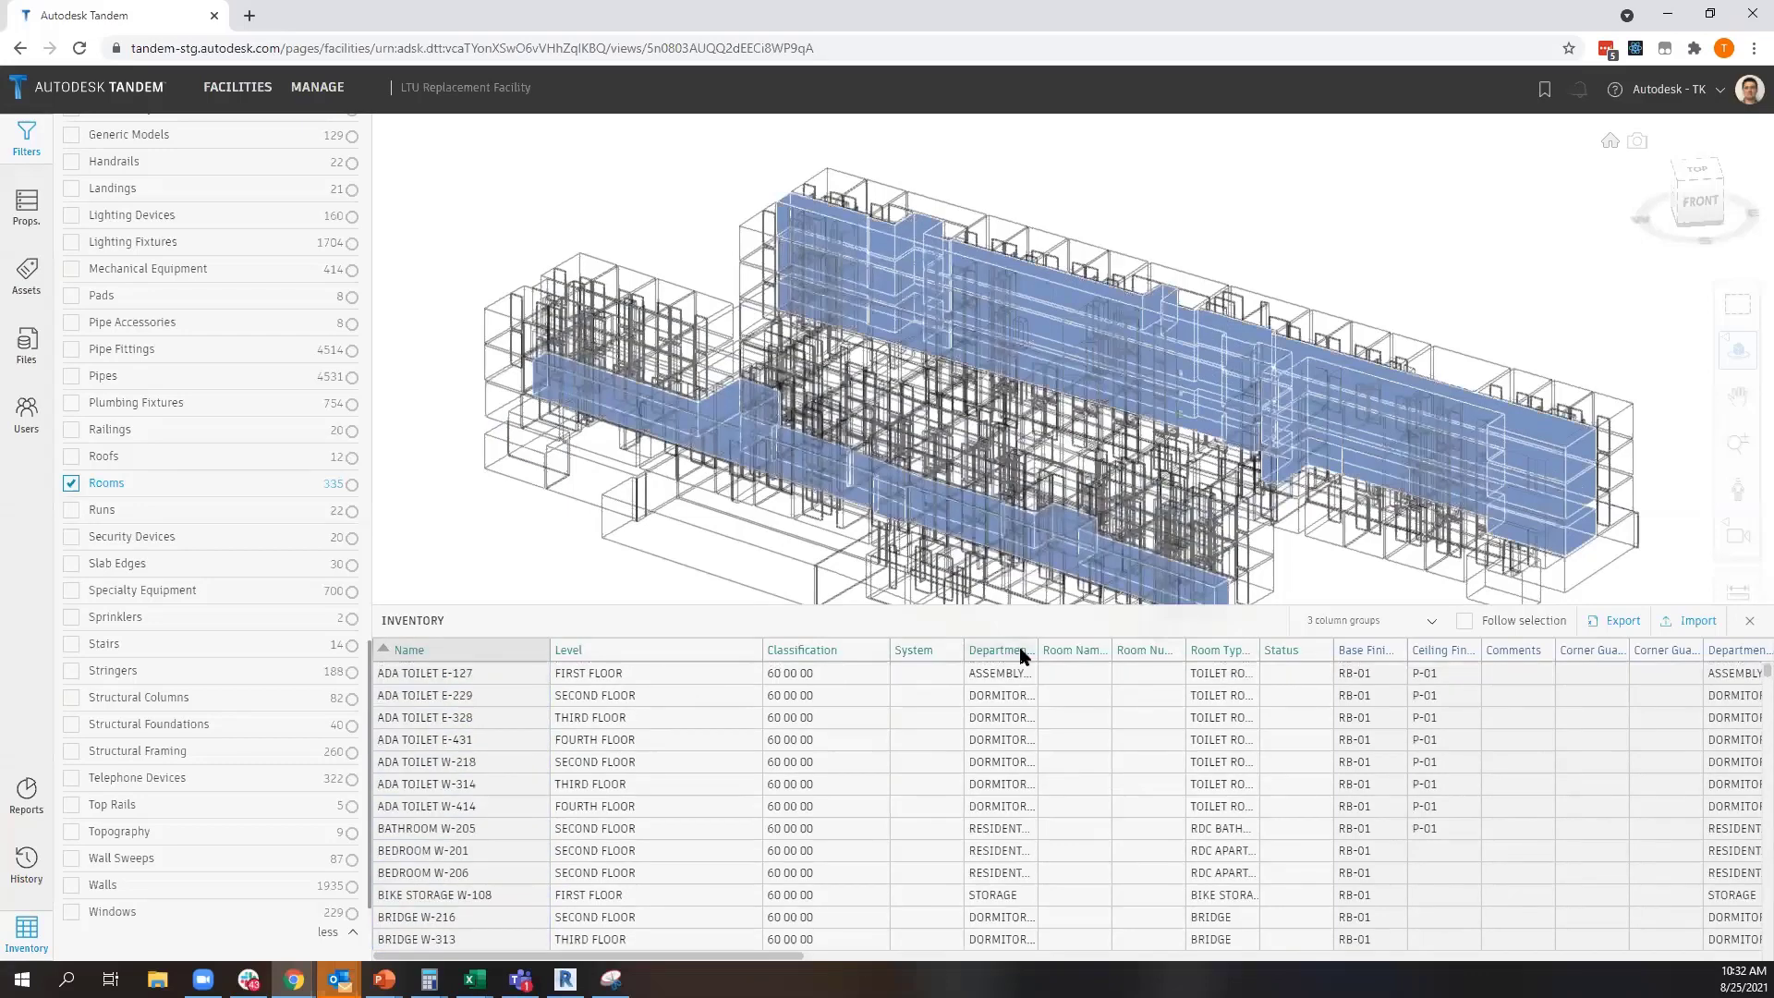
Filter the room inventory's Department column to RESIDENTIAL
click(1025, 651)
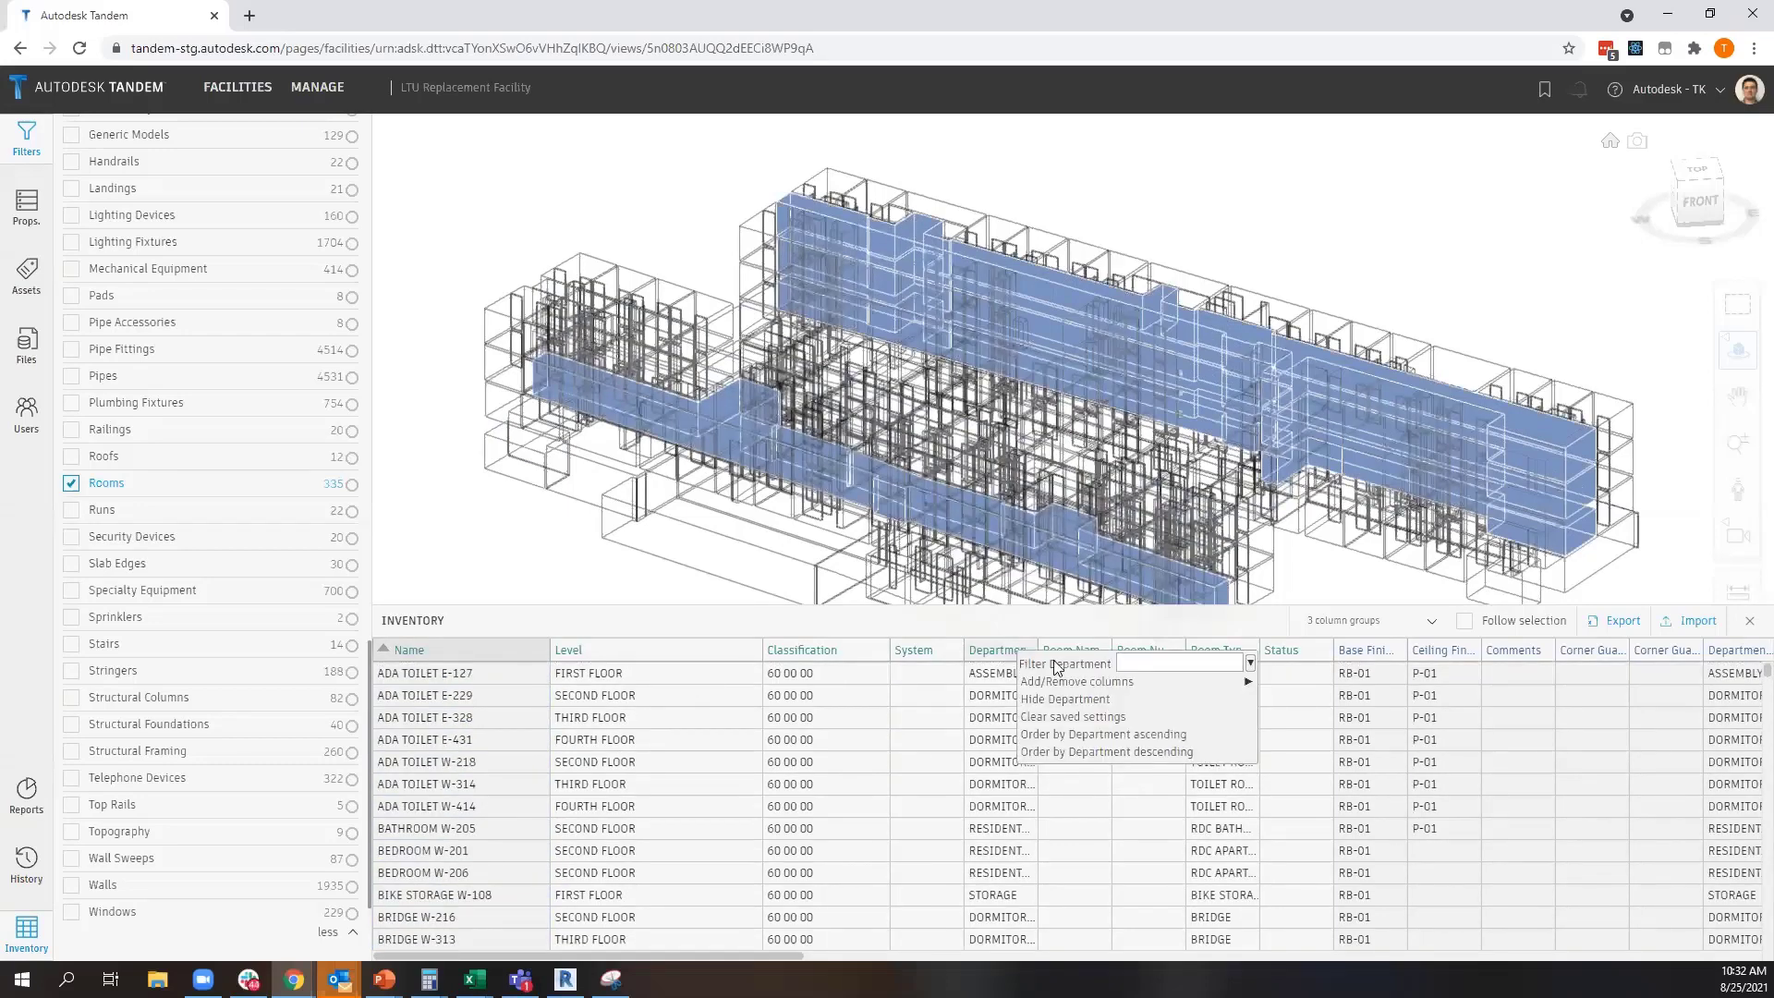
click(1250, 663)
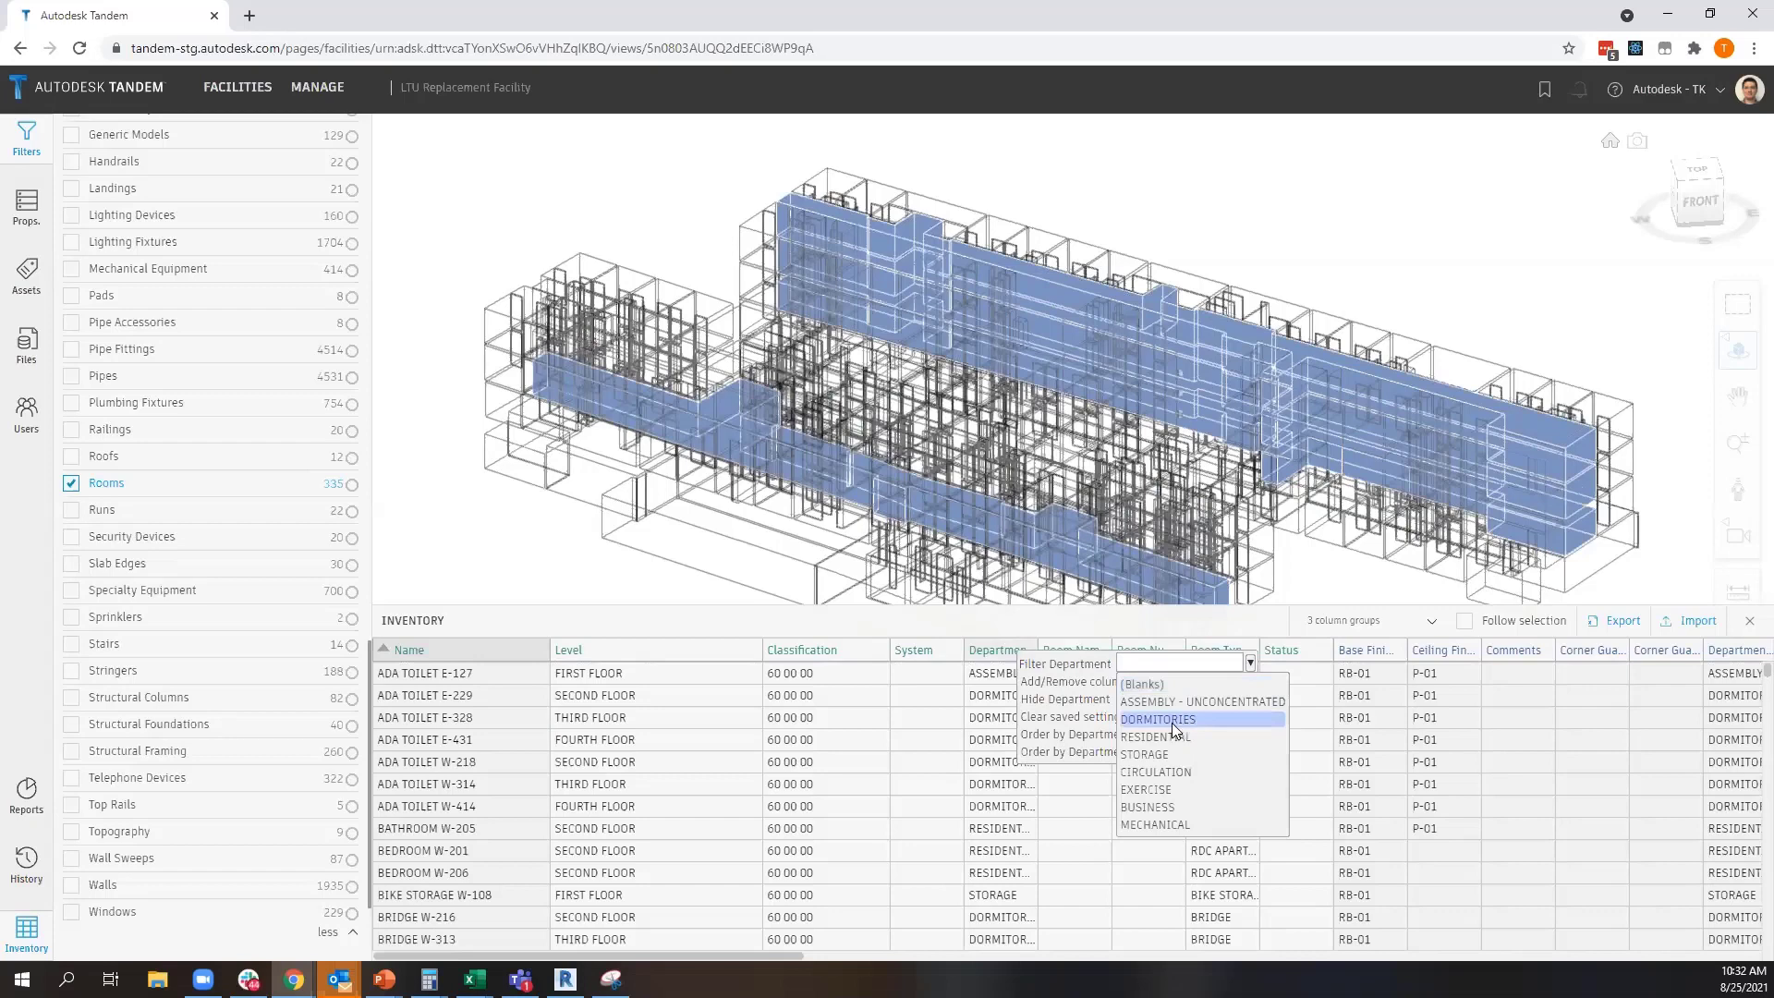
click(1181, 736)
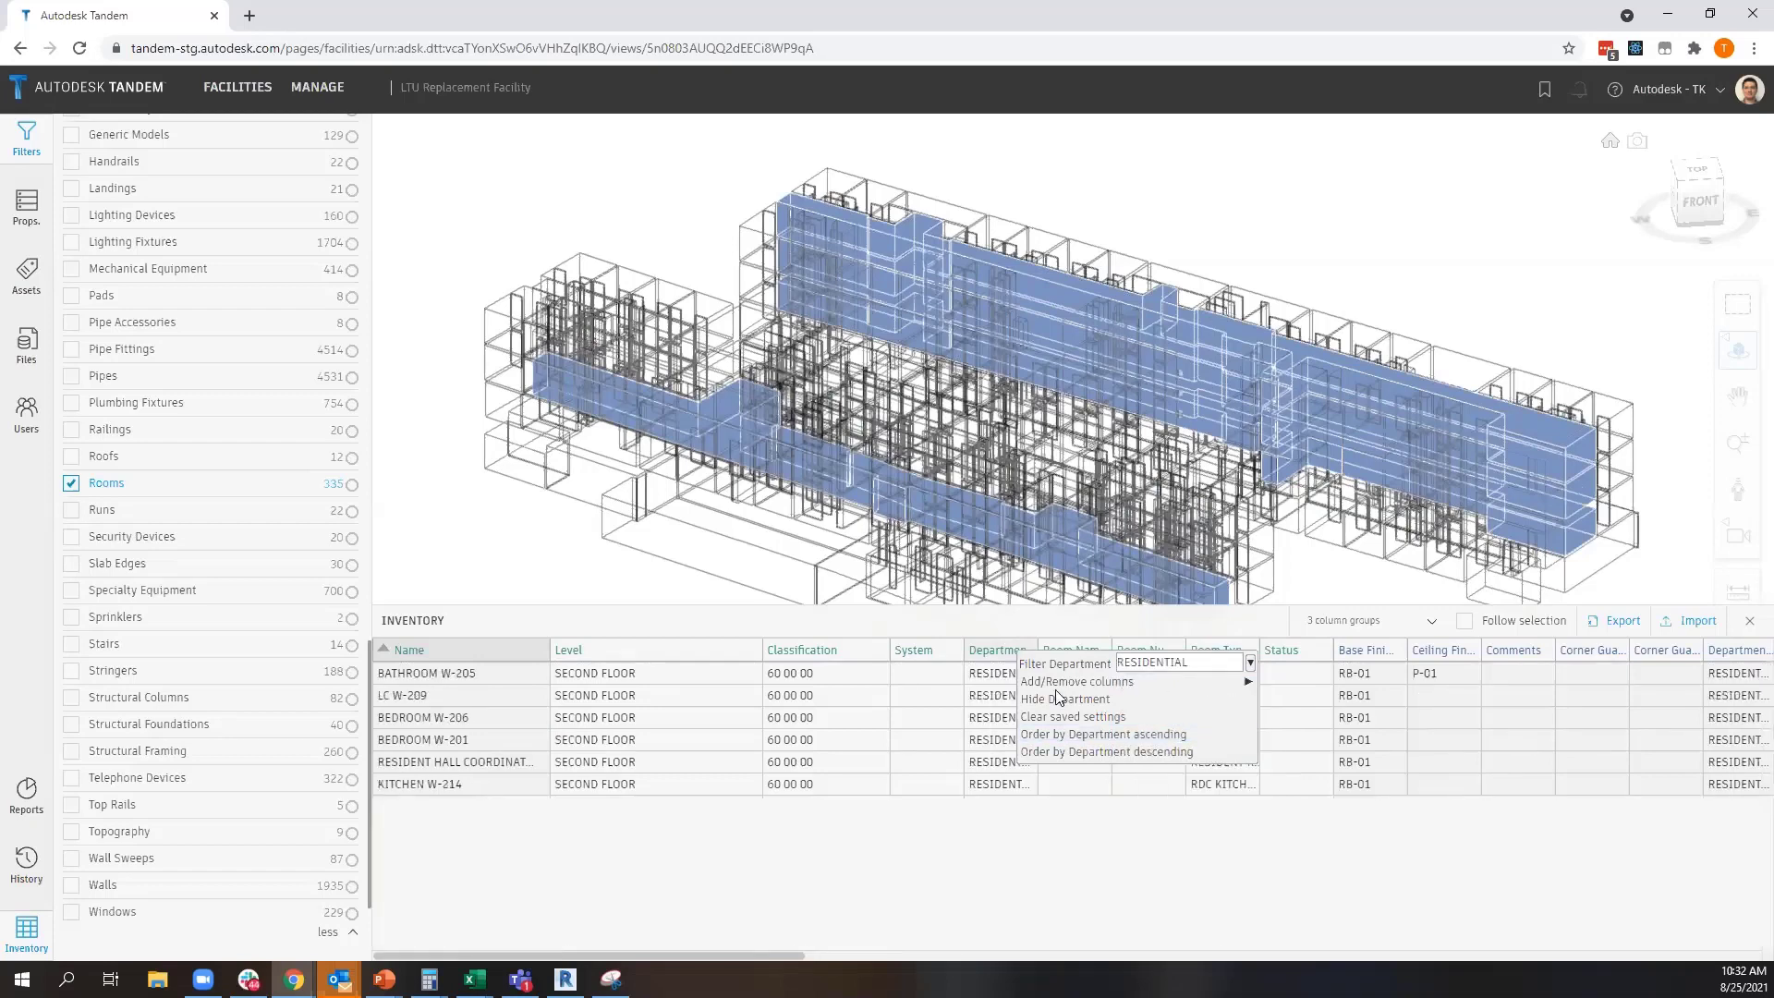
click(590, 833)
Select all the filtered residential rooms and inspect their shared properties
drag(430, 673, 435, 785)
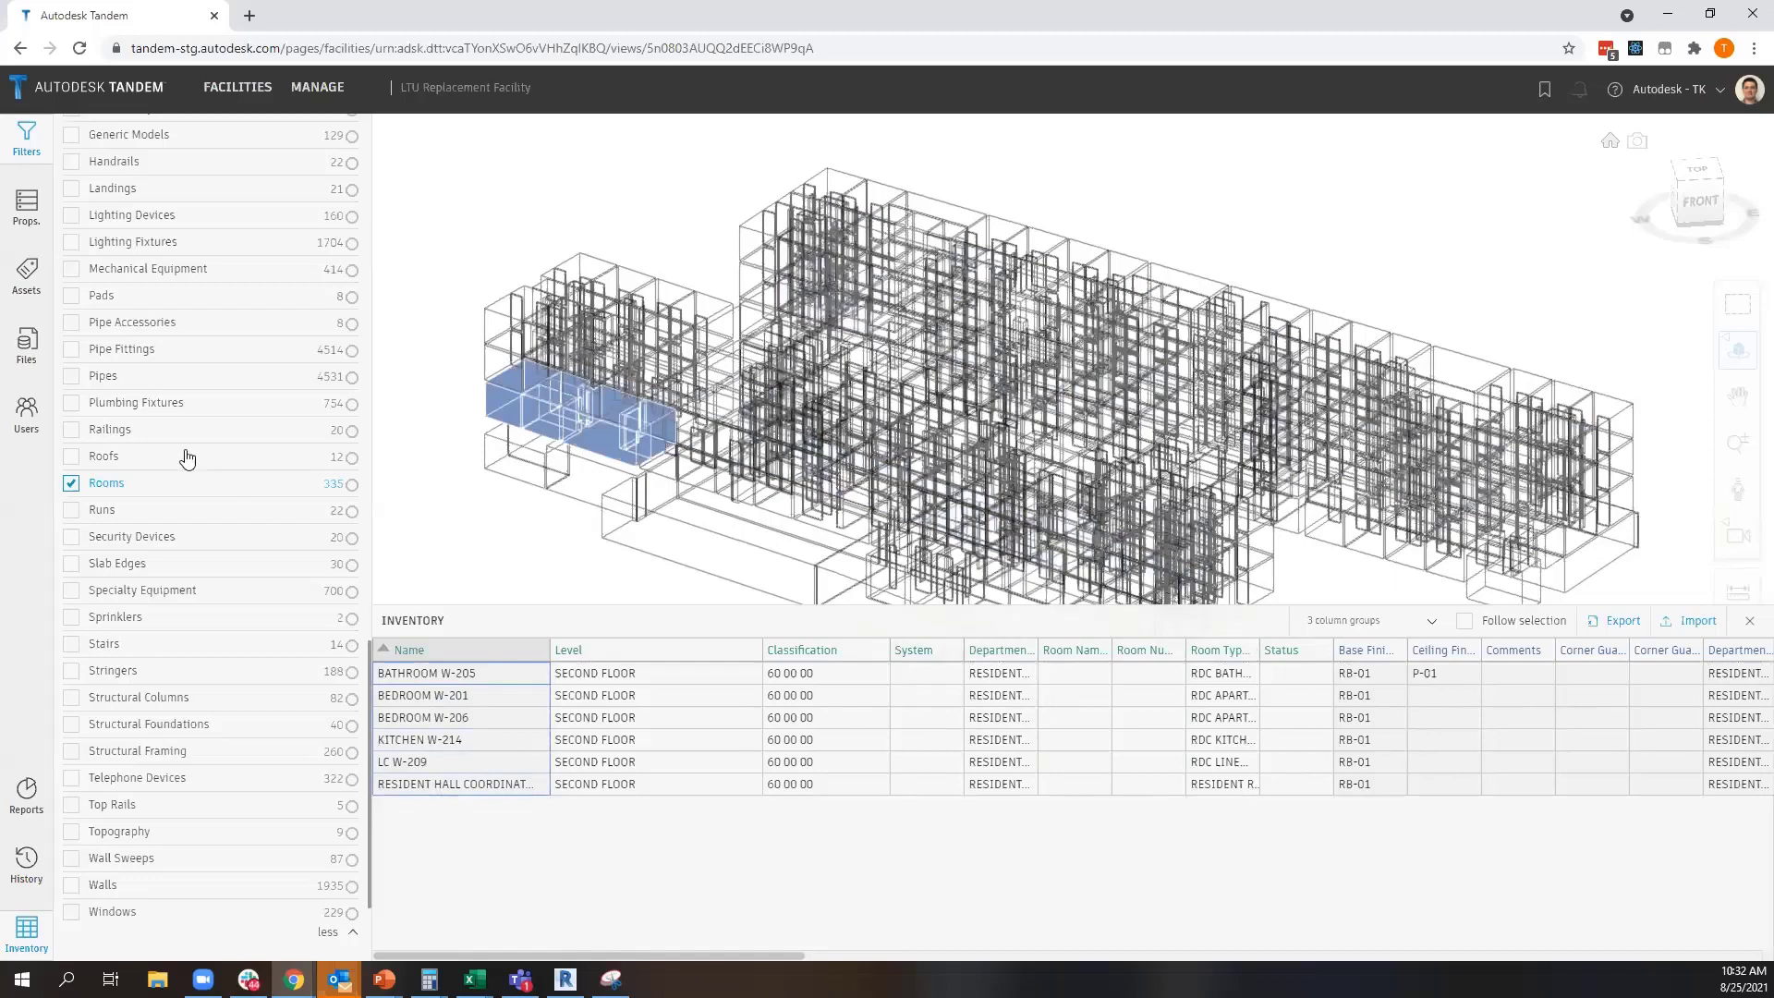
click(30, 211)
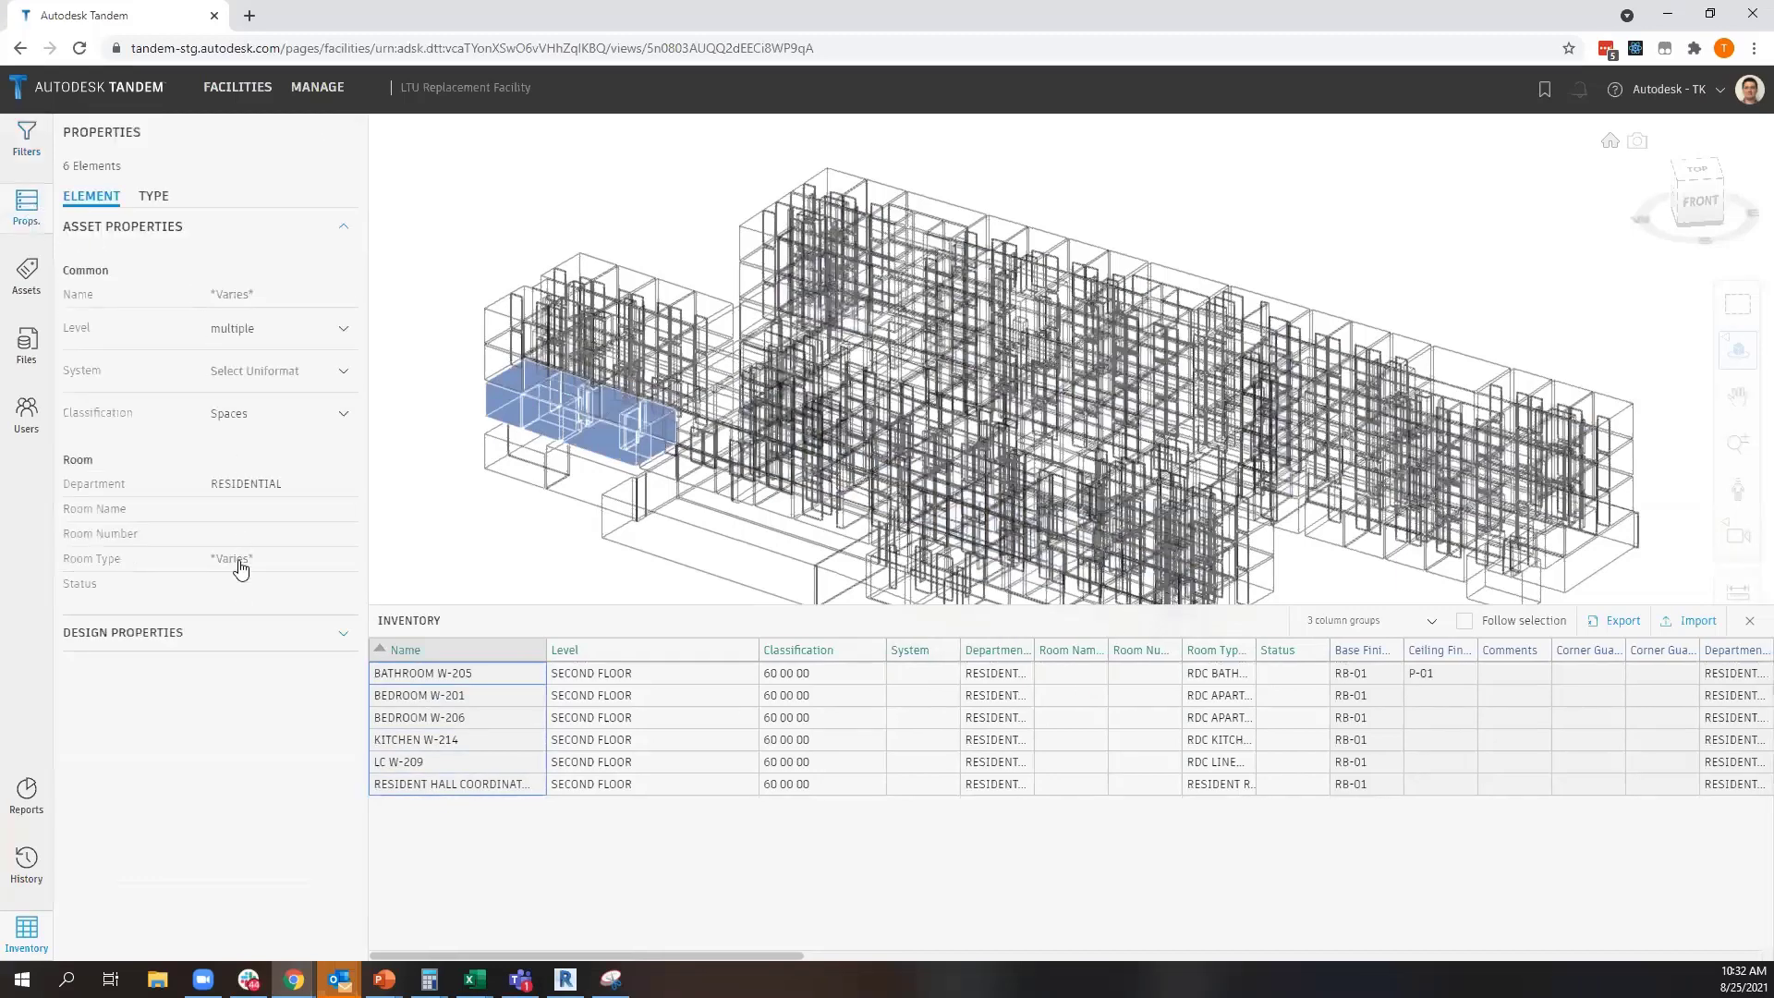
Review the selected residential rooms' design properties and return to their asset properties
click(226, 637)
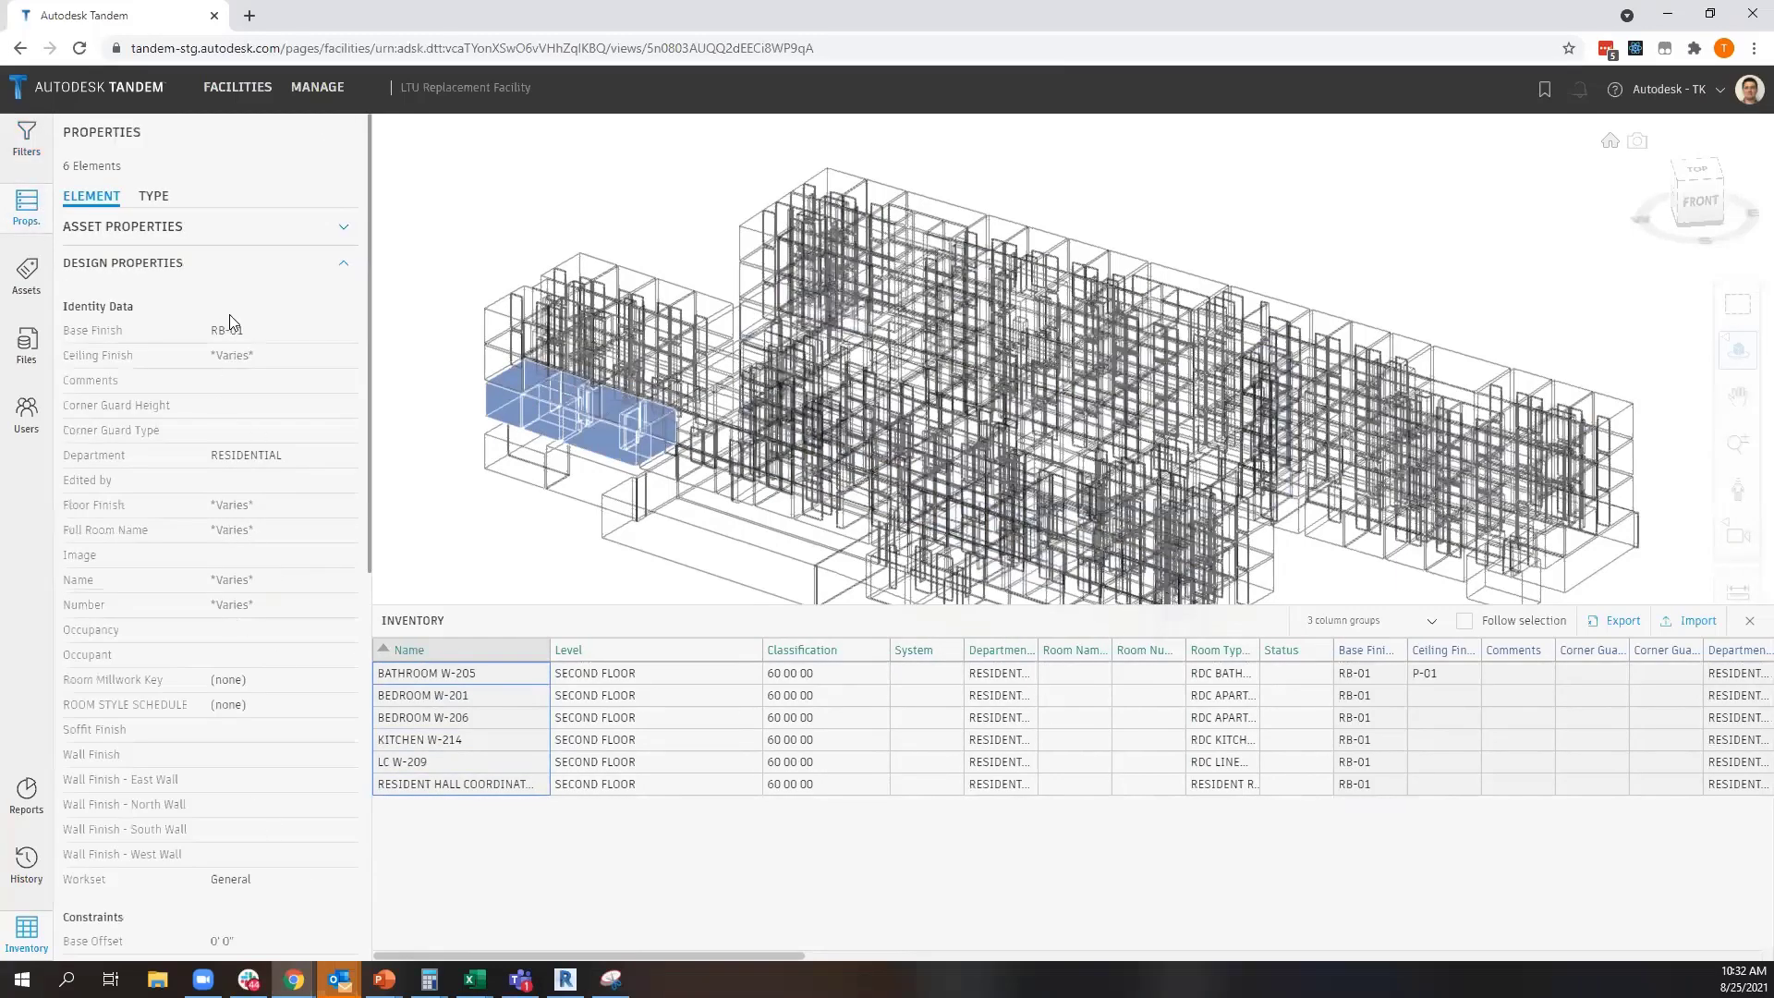
click(204, 251)
click(198, 230)
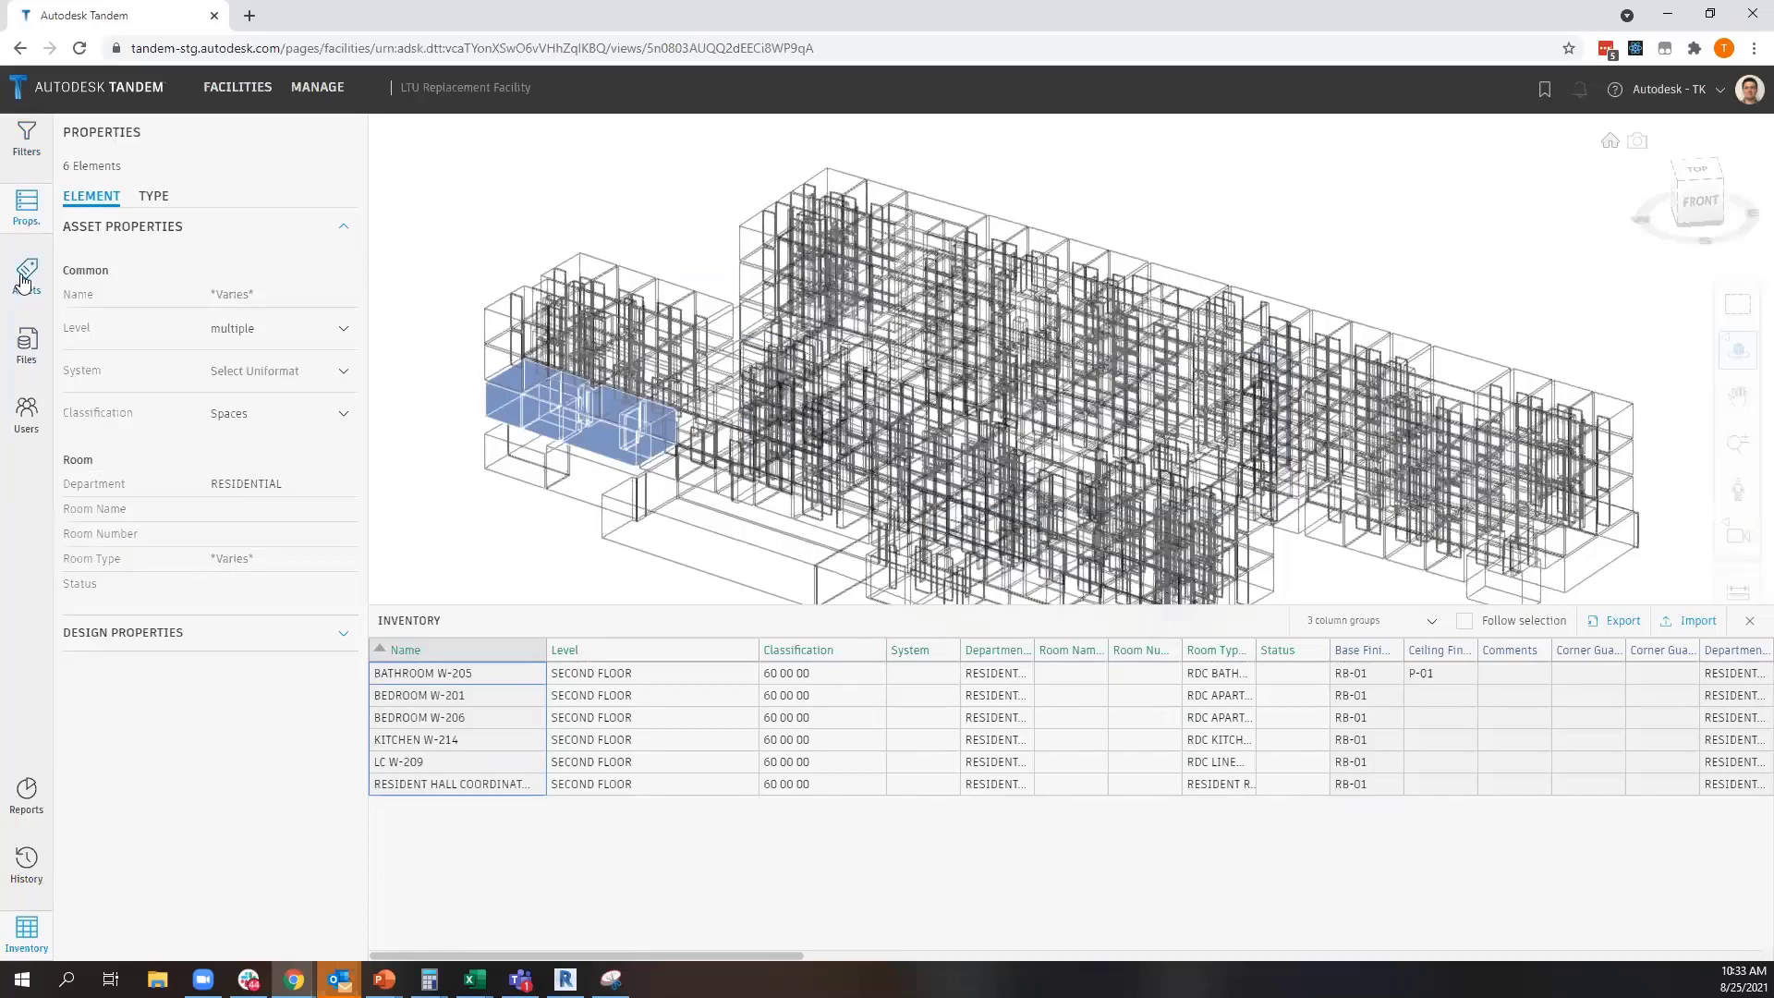
Reset all filters, search the spaces for "ME" and isolate the MECHANICAL/ELECTRICAL W-102 space
click(26, 139)
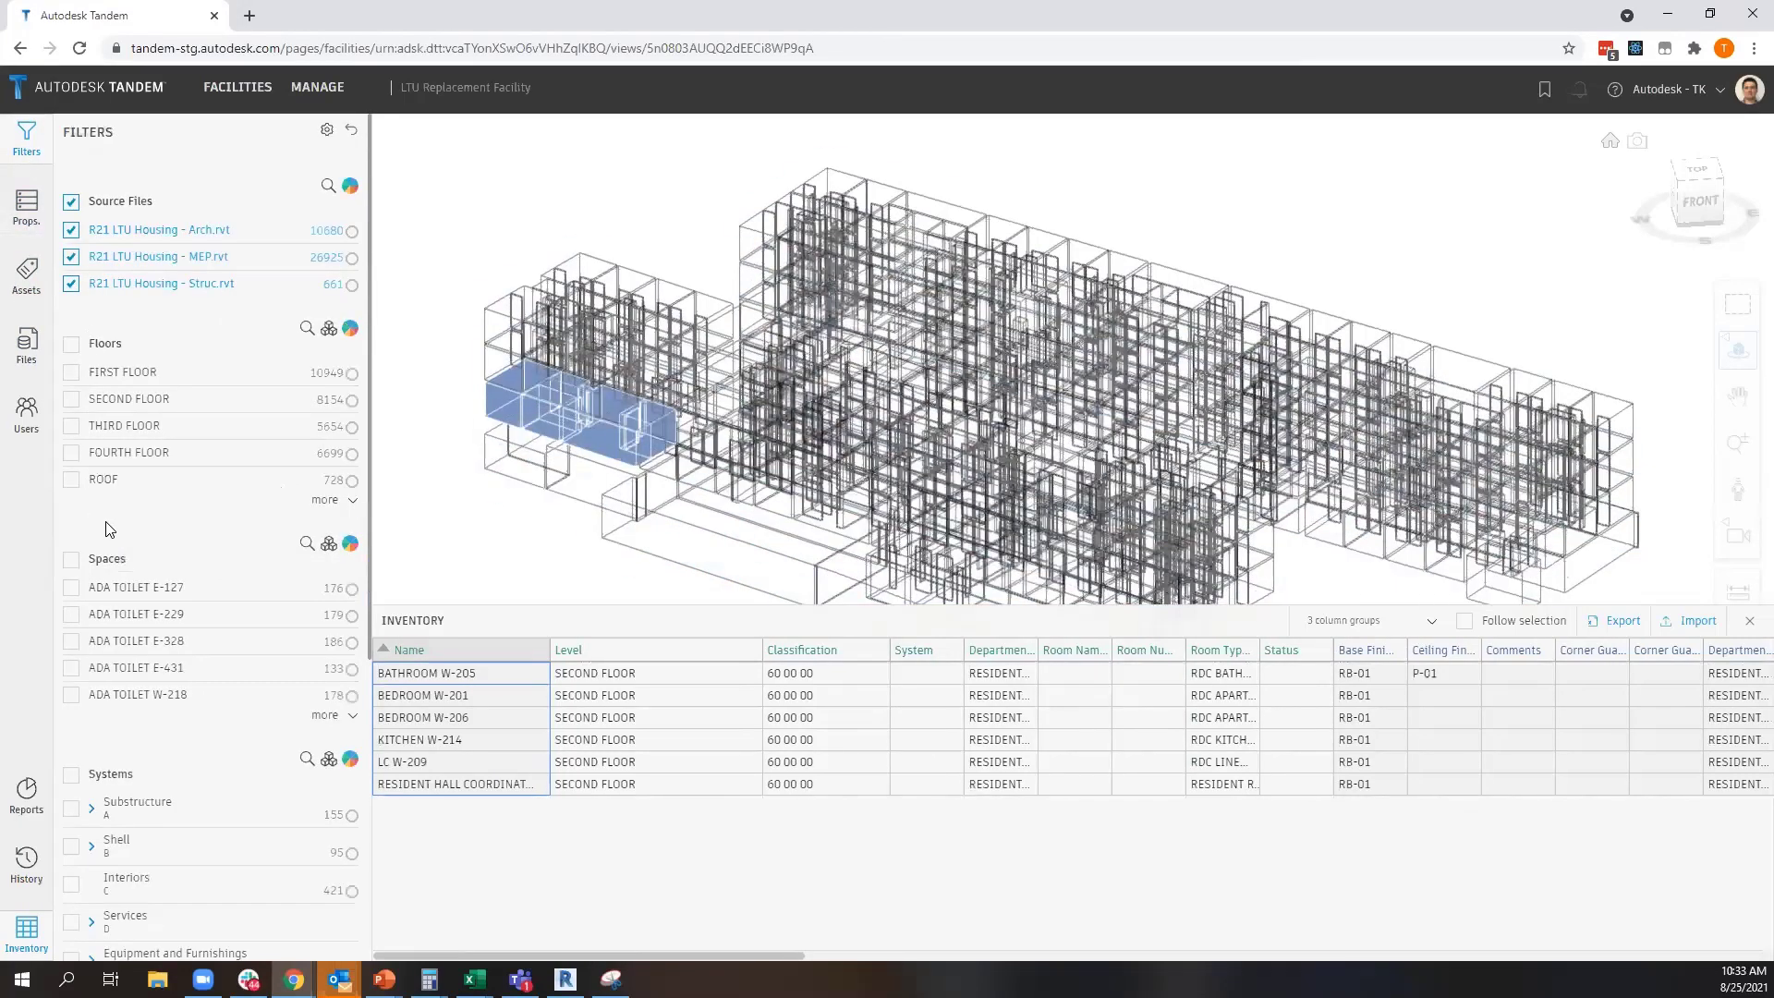
click(351, 134)
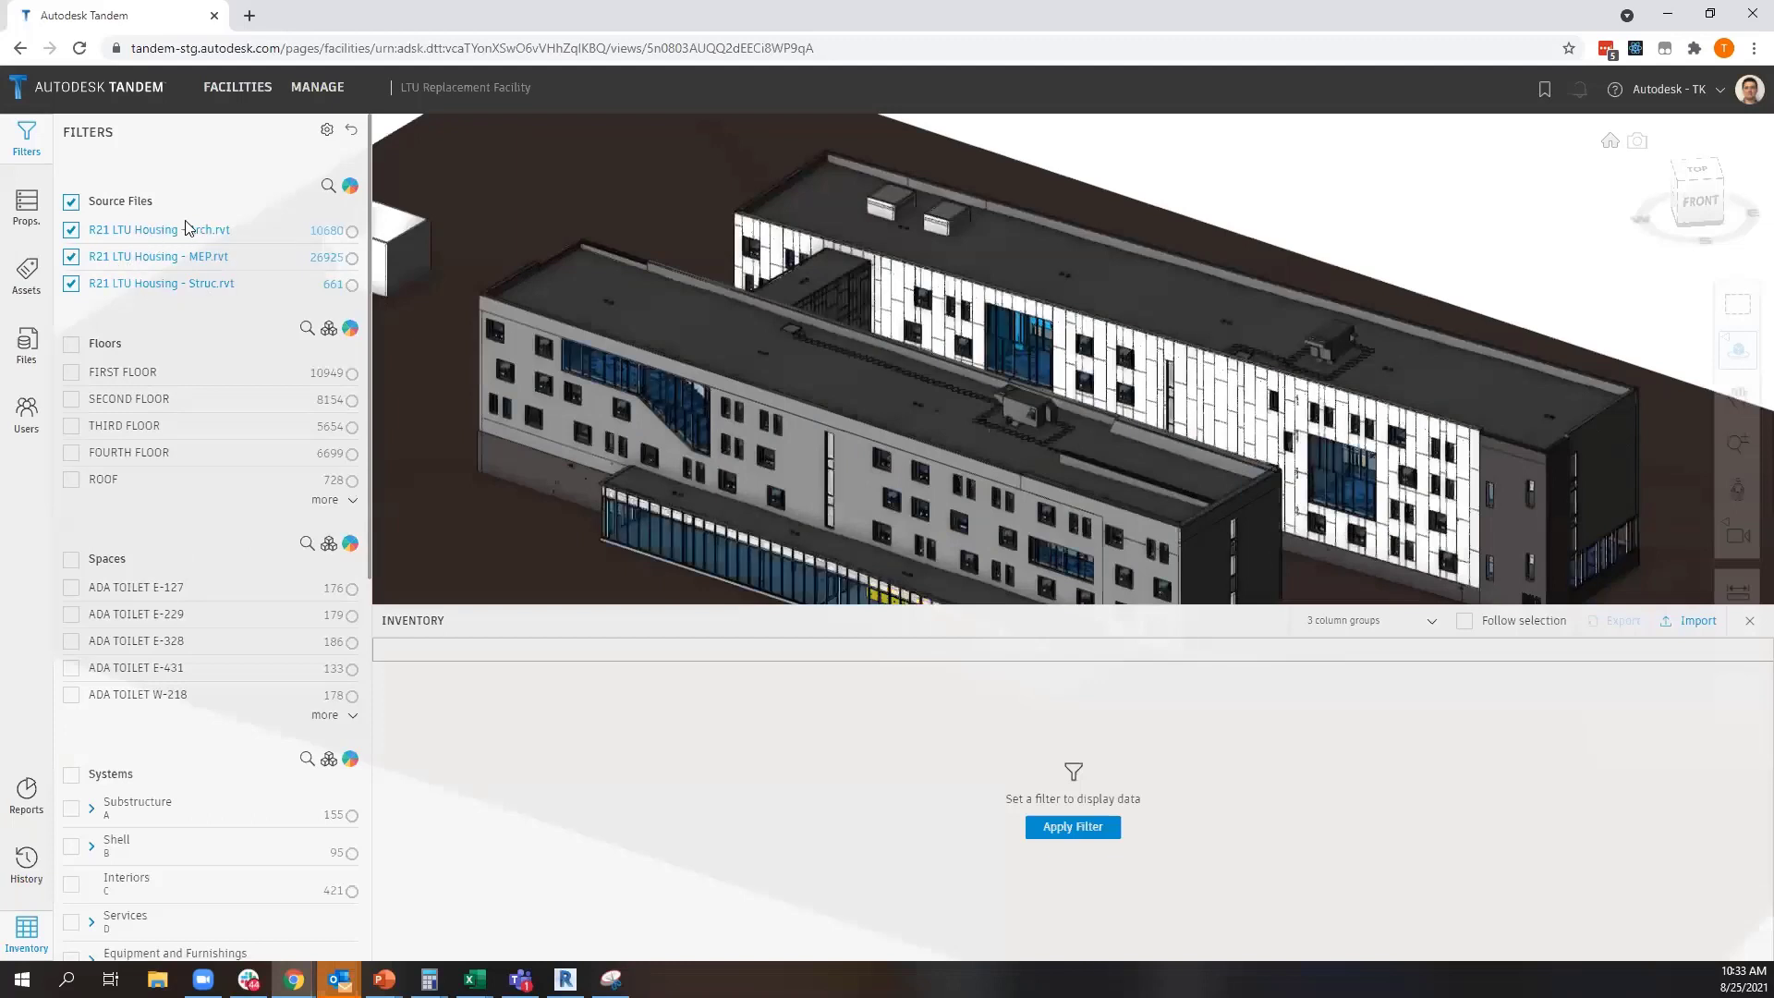
click(306, 543)
text(M)
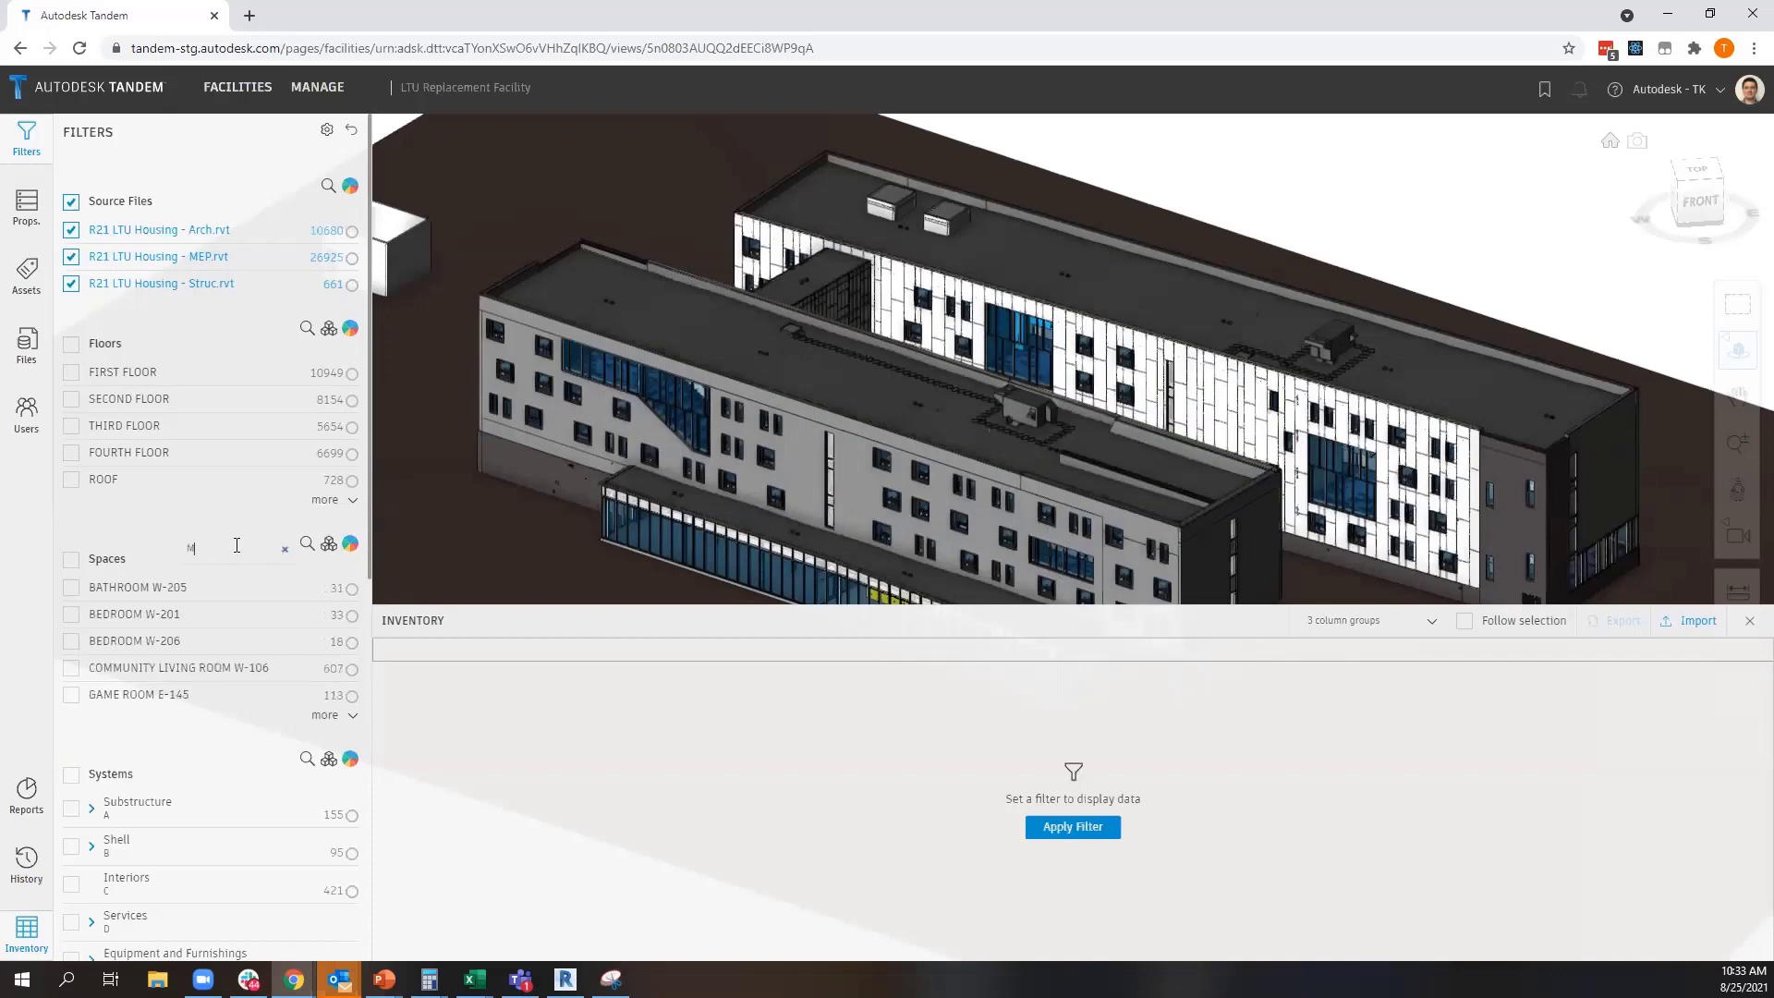
text(E)
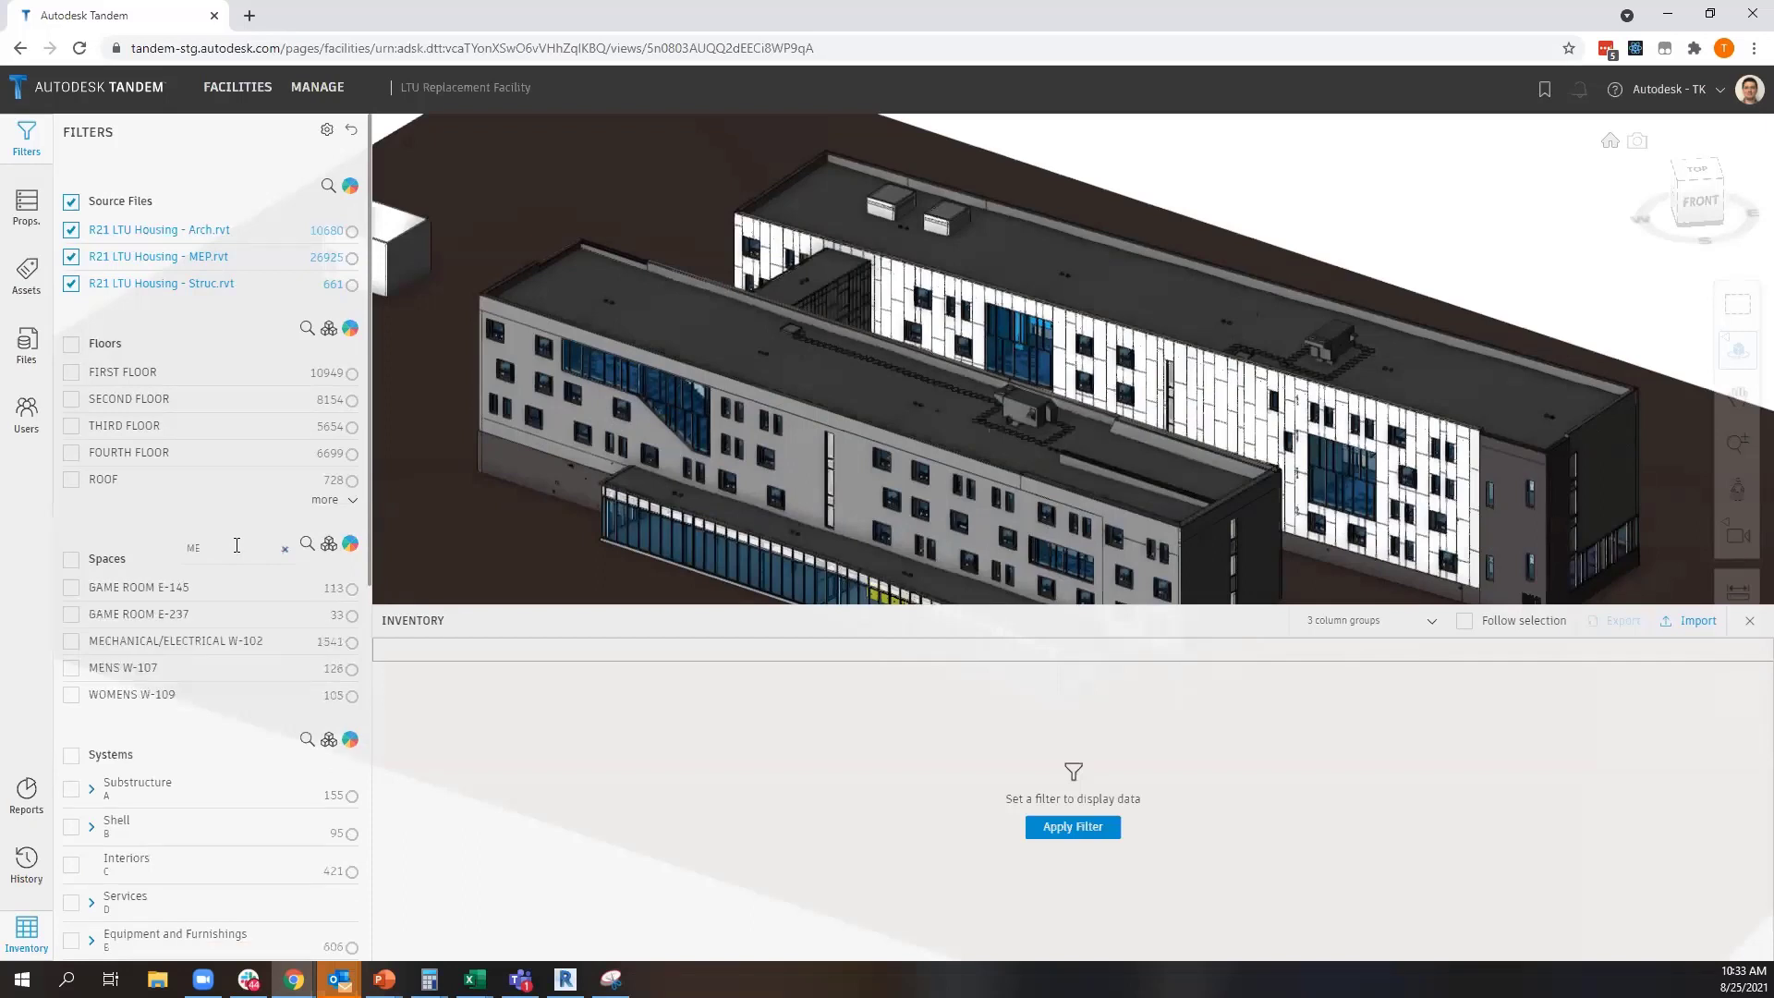
click(72, 641)
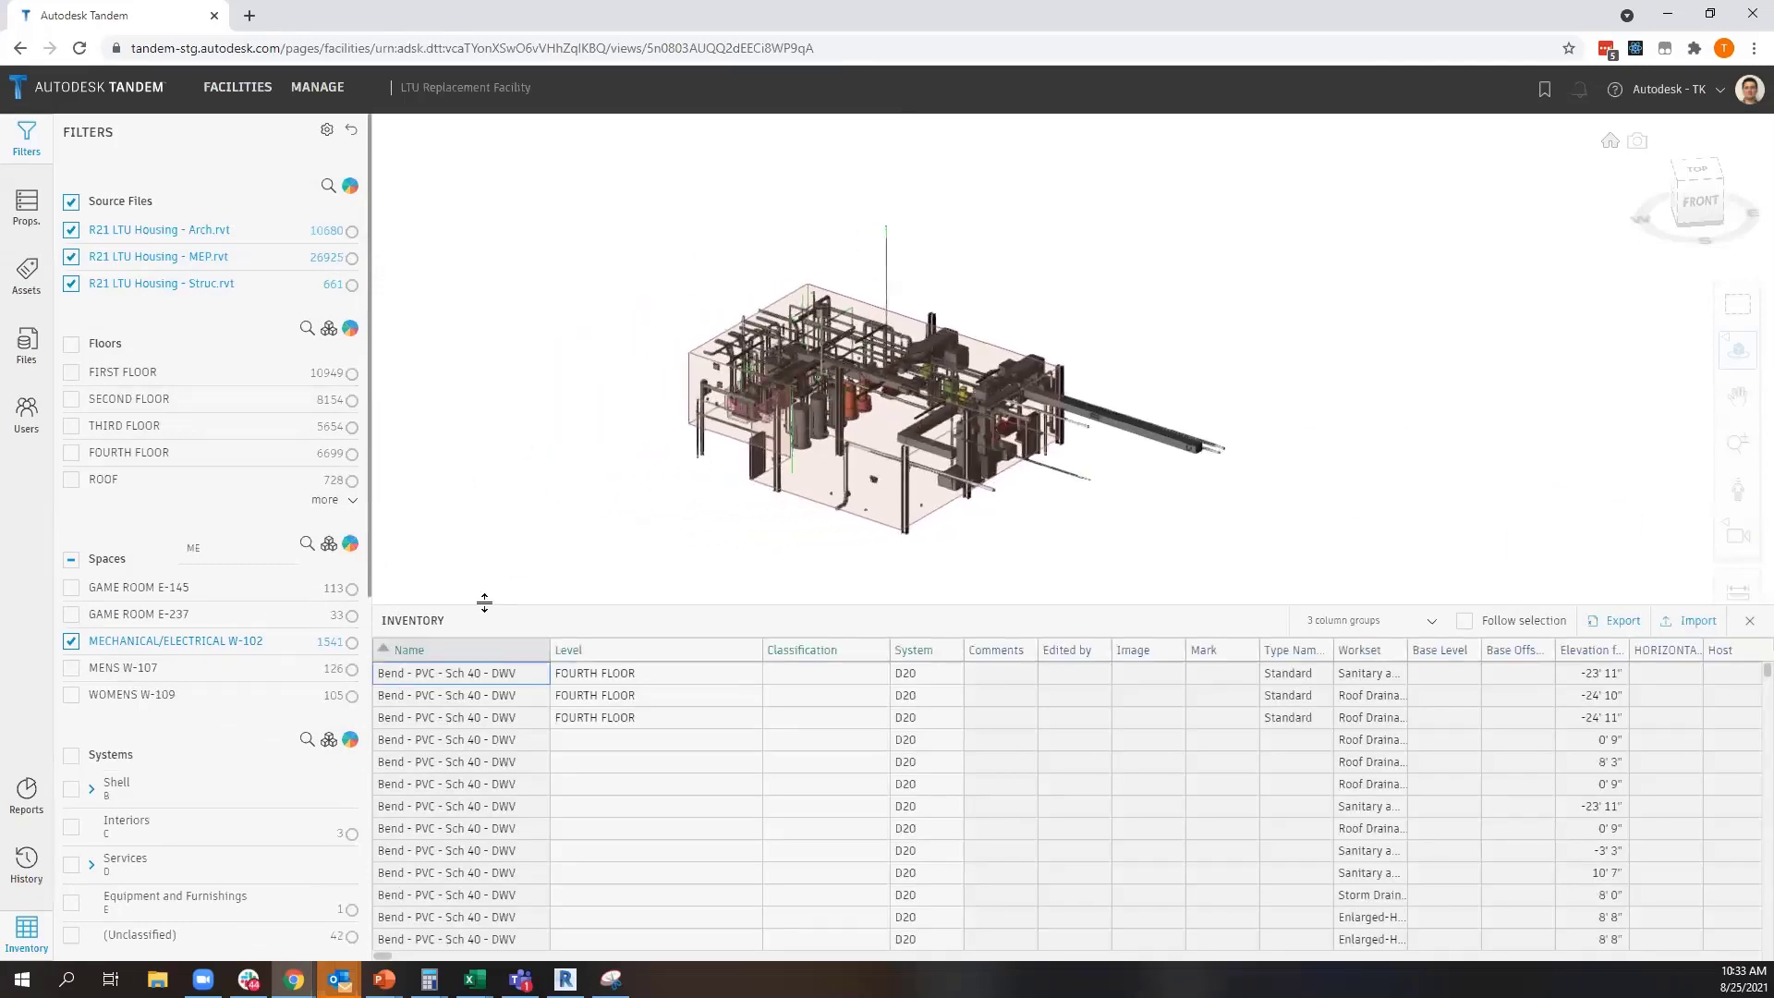
Examine the equipment, pipes and ducts of the mechanical/electrical room from several angles, shrinking the inventory to enlarge the model area
scroll(745, 500, up, 1)
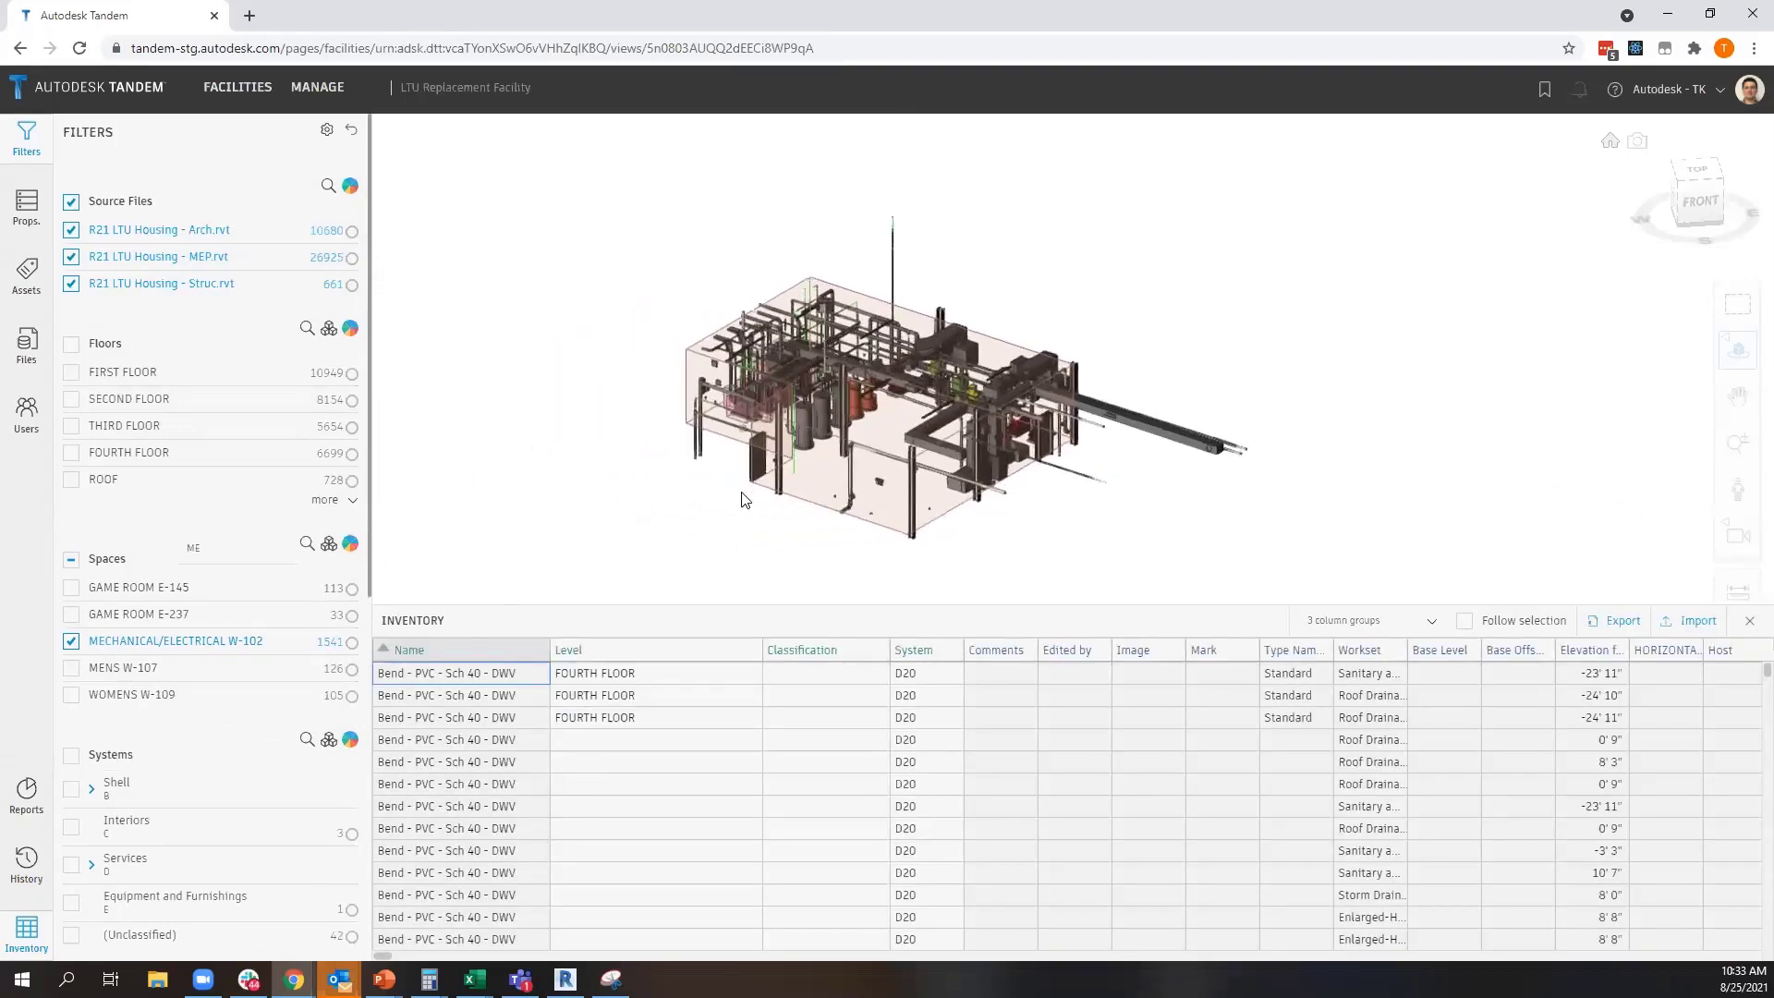
scroll(744, 500, up, 2)
scroll(788, 404, up, 2)
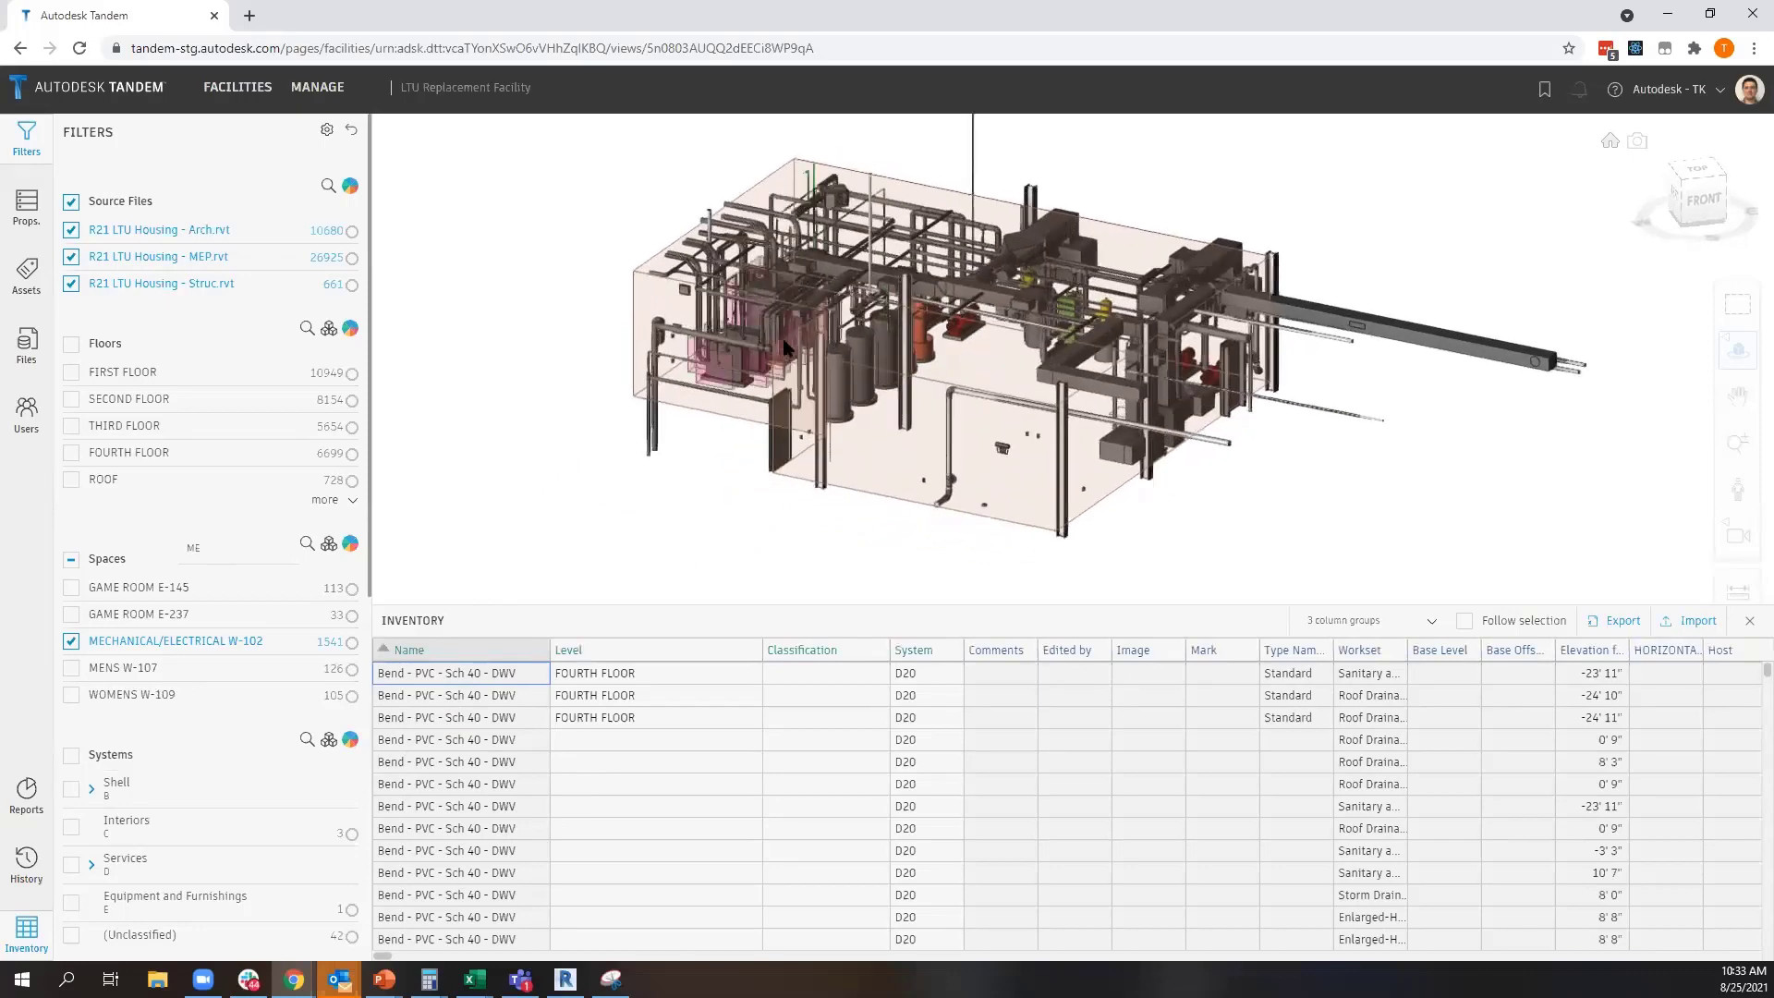
middle_drag(782, 340, 817, 367)
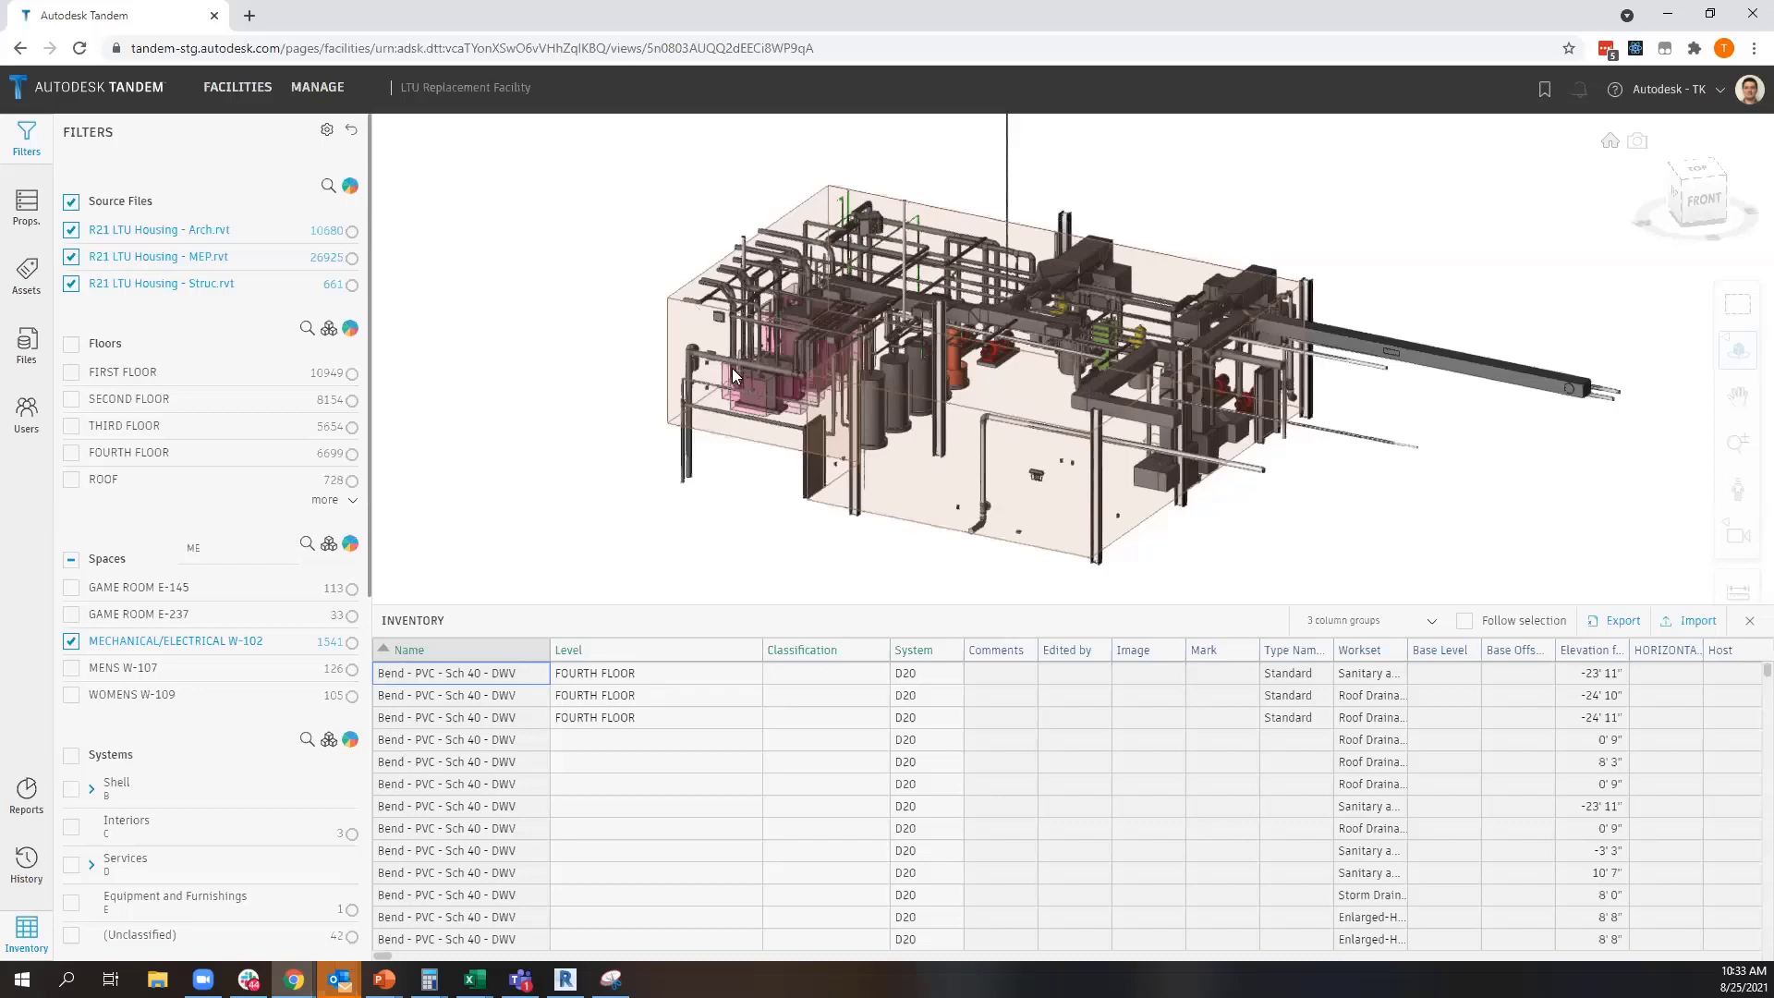
drag(734, 374, 827, 325)
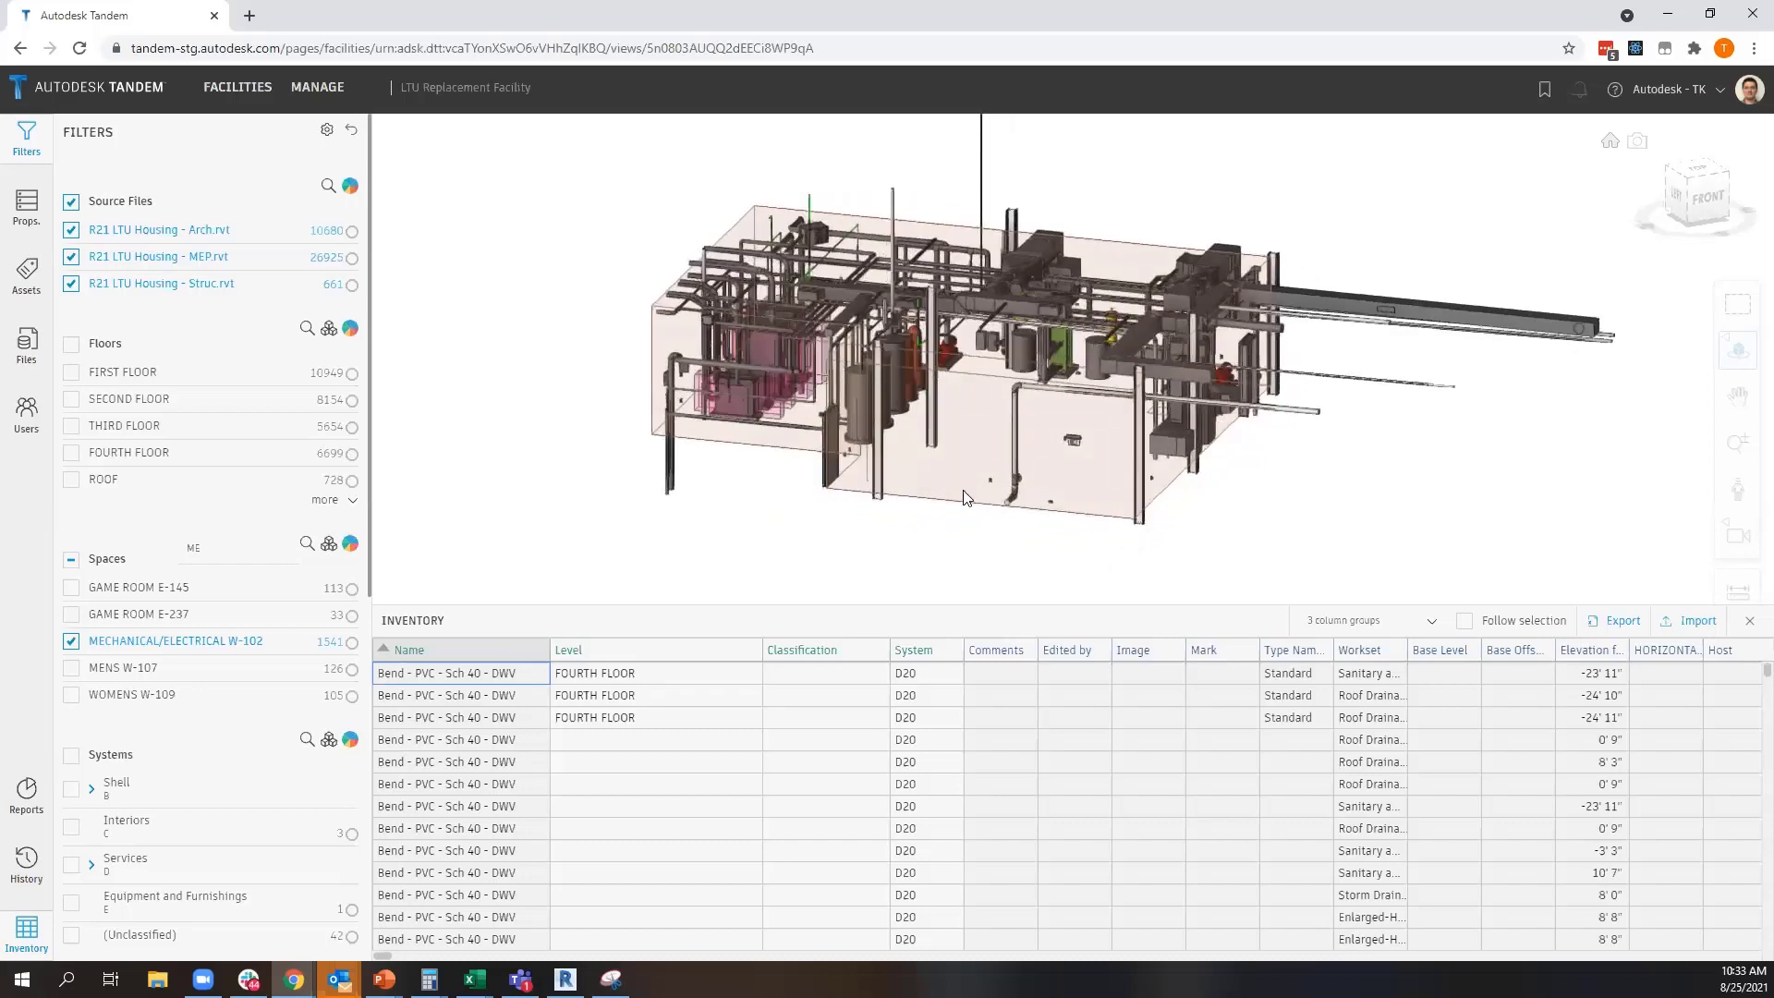
scroll(1060, 298, up, 3)
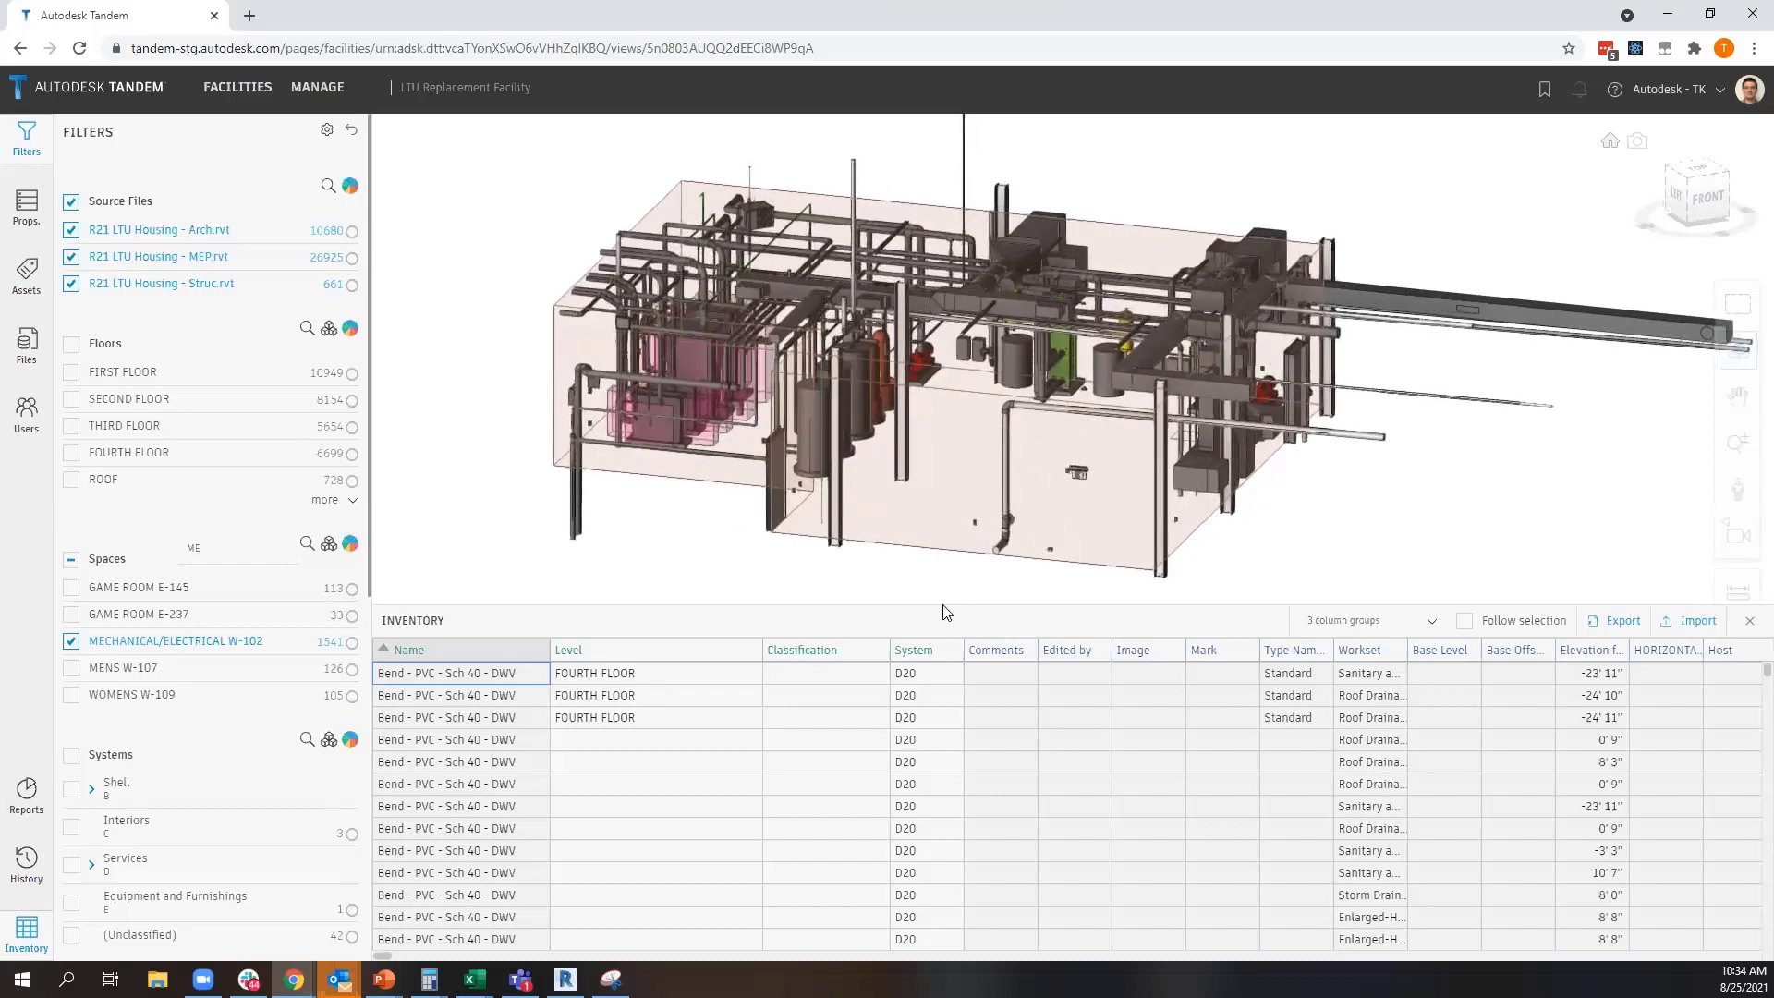
drag(943, 606, 935, 785)
drag(965, 647, 877, 573)
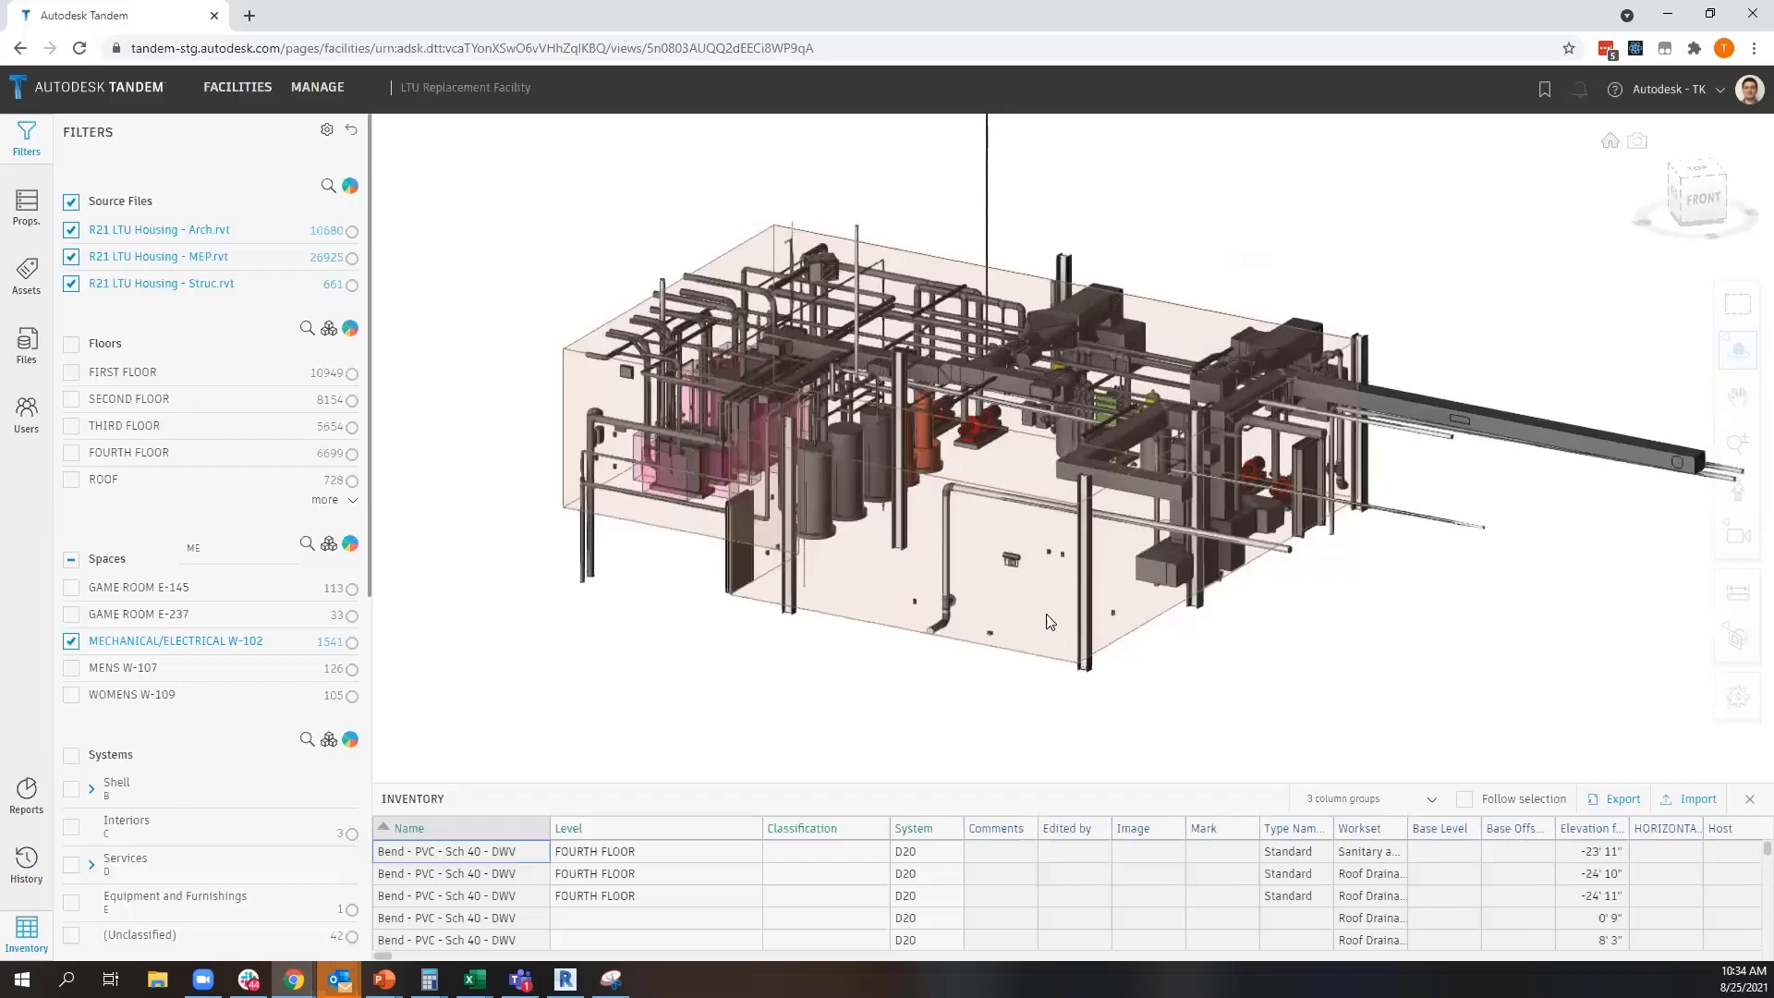
drag(732, 632, 919, 512)
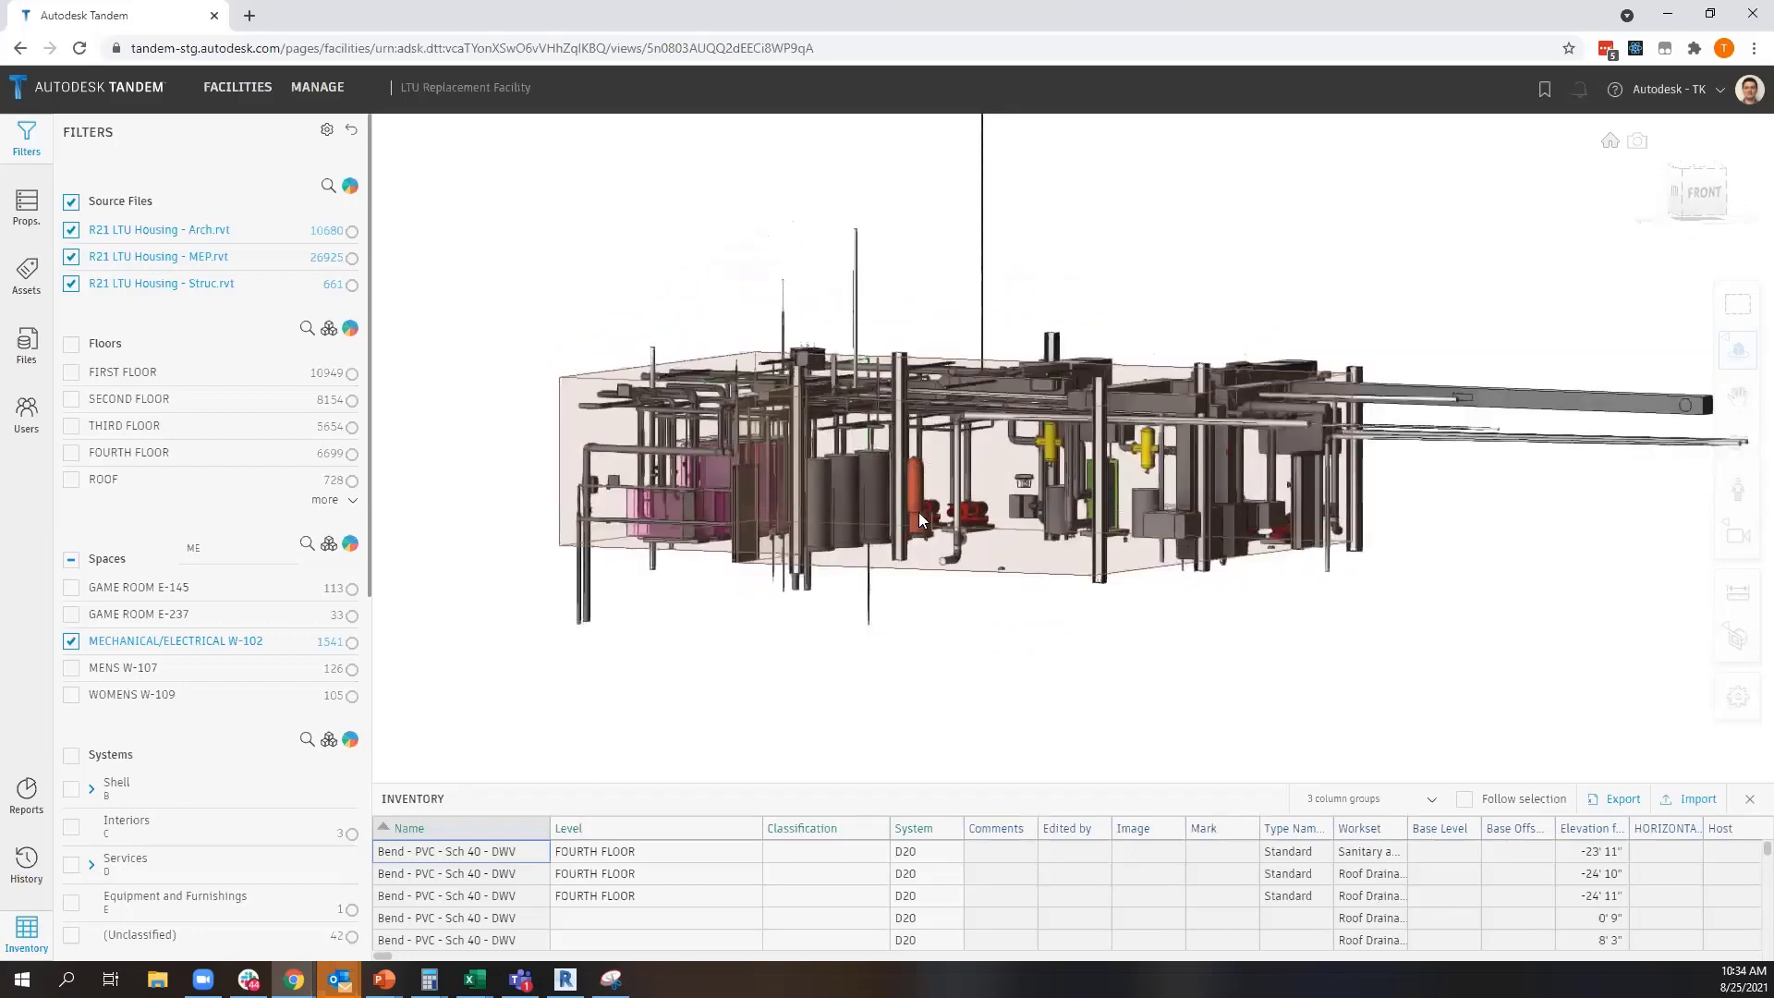
scroll(922, 499, up, 10)
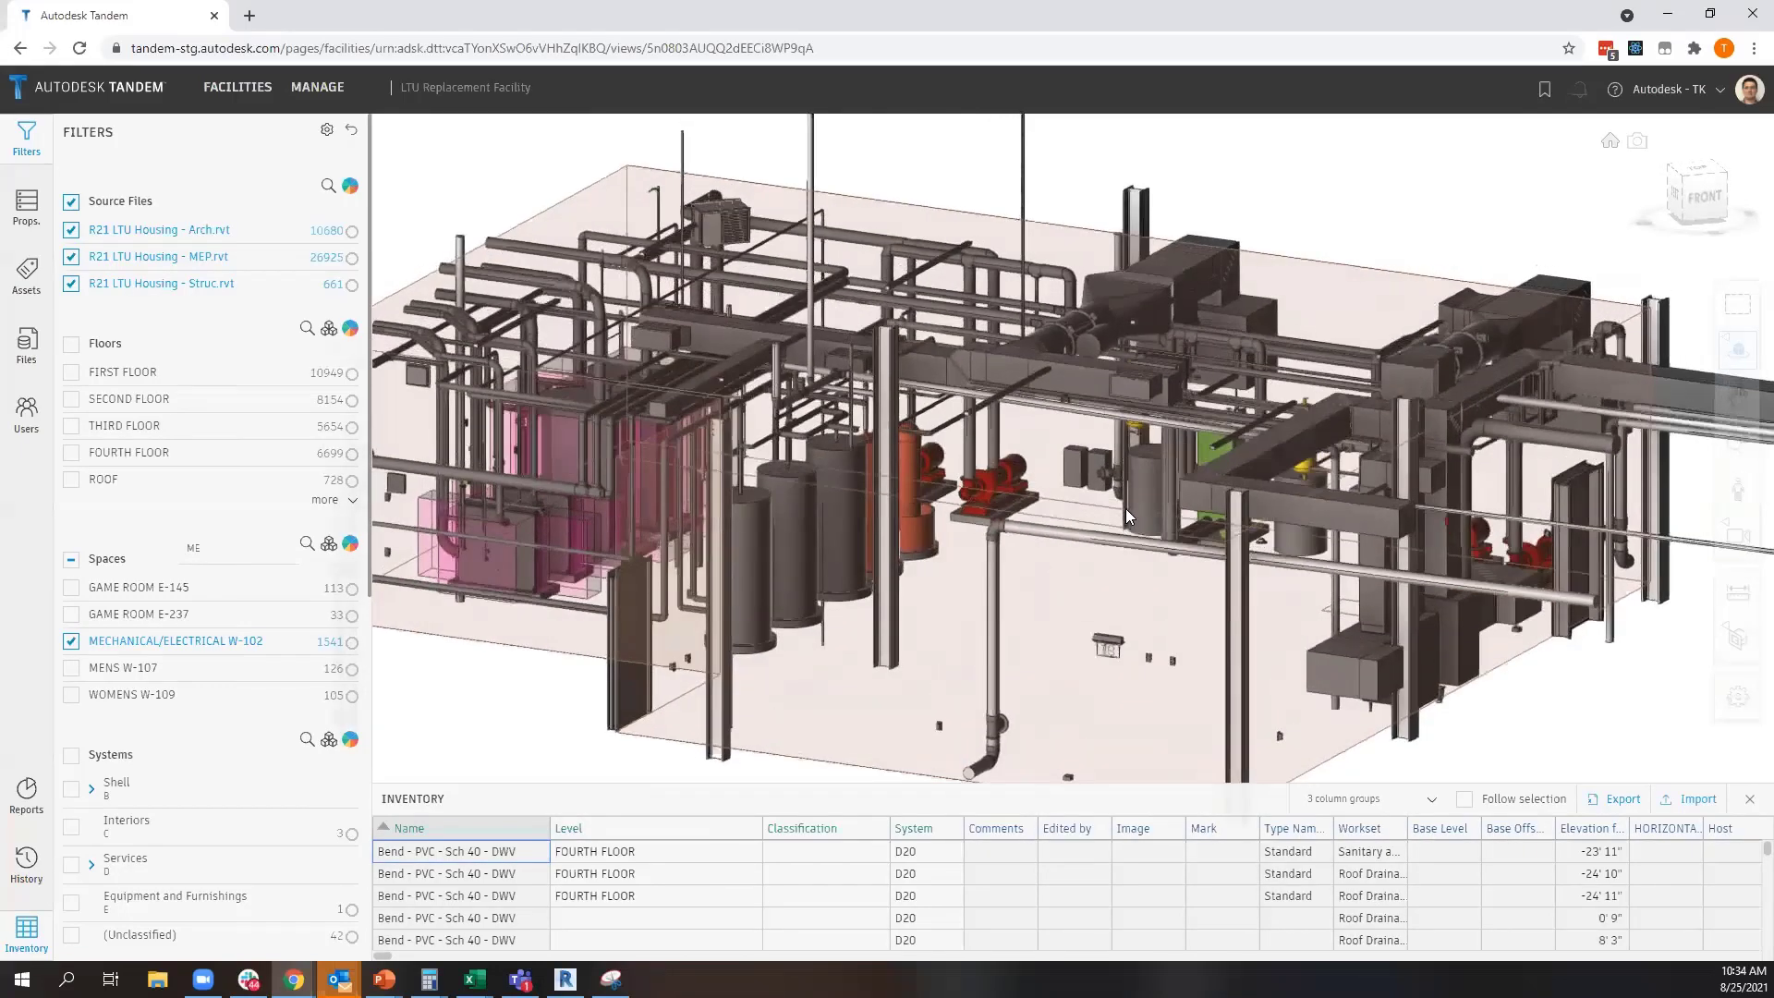
scroll(1125, 510, down, 6)
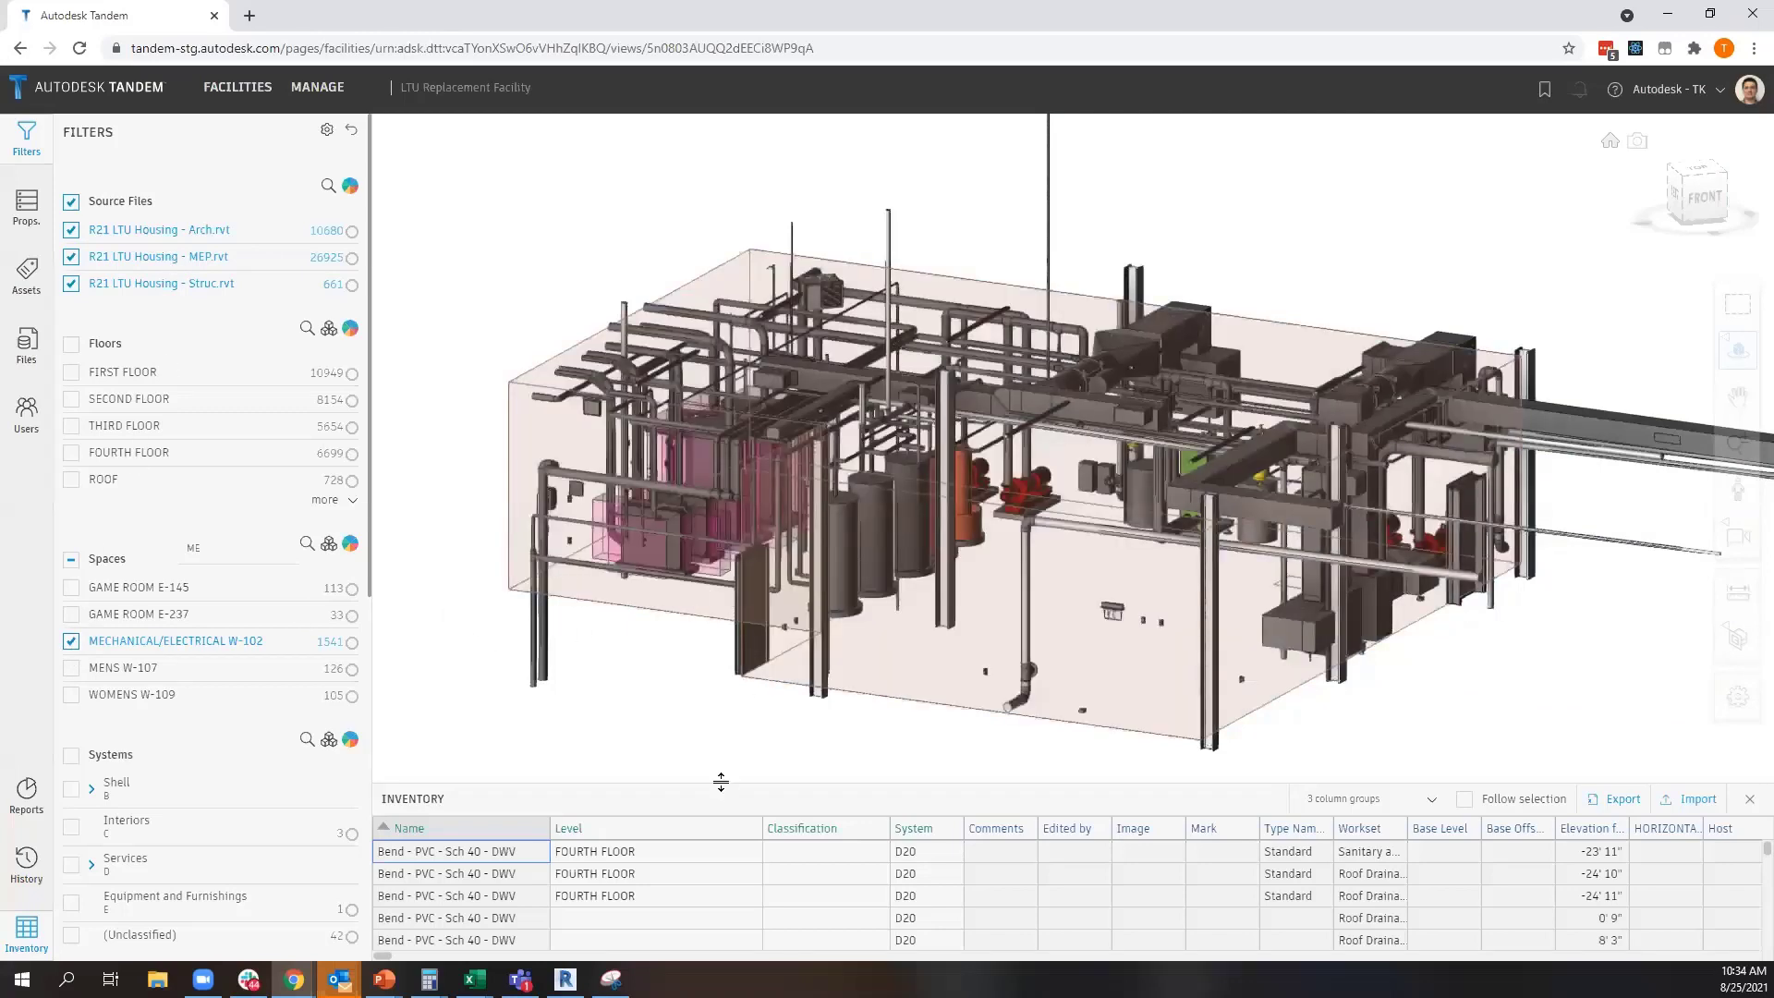
drag(726, 784, 724, 736)
middle_drag(1136, 415, 1109, 359)
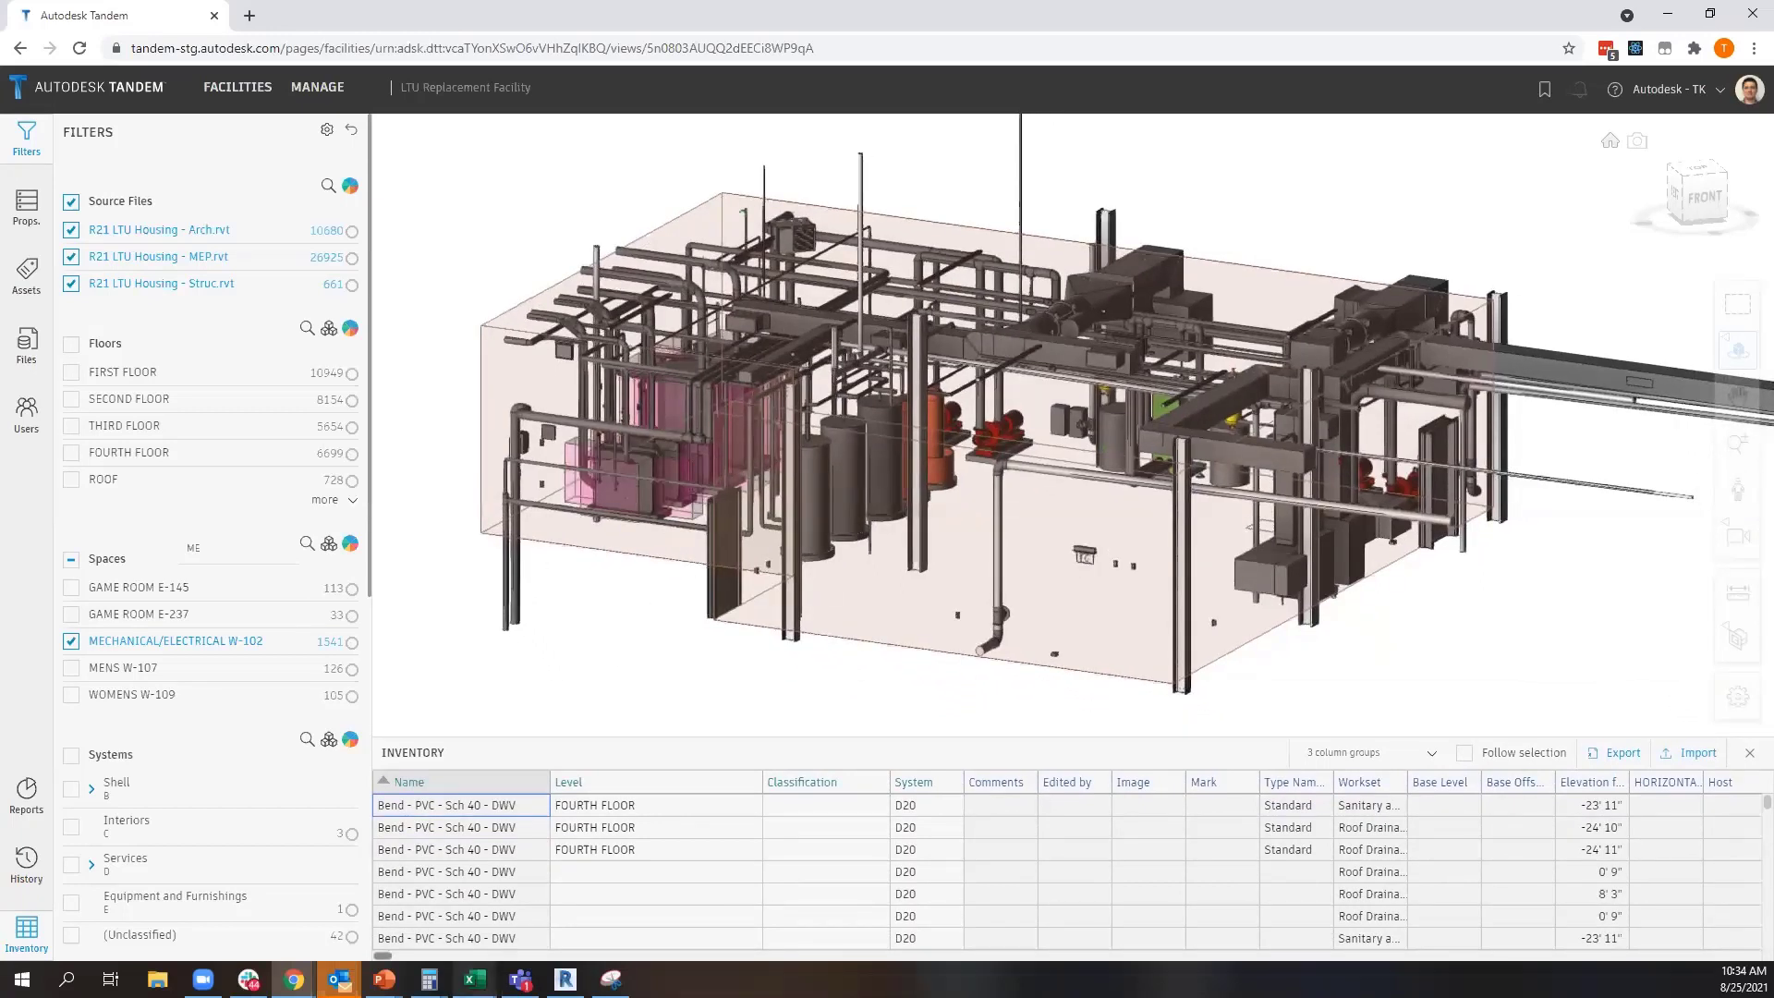
mouse_move(474, 979)
click(425, 952)
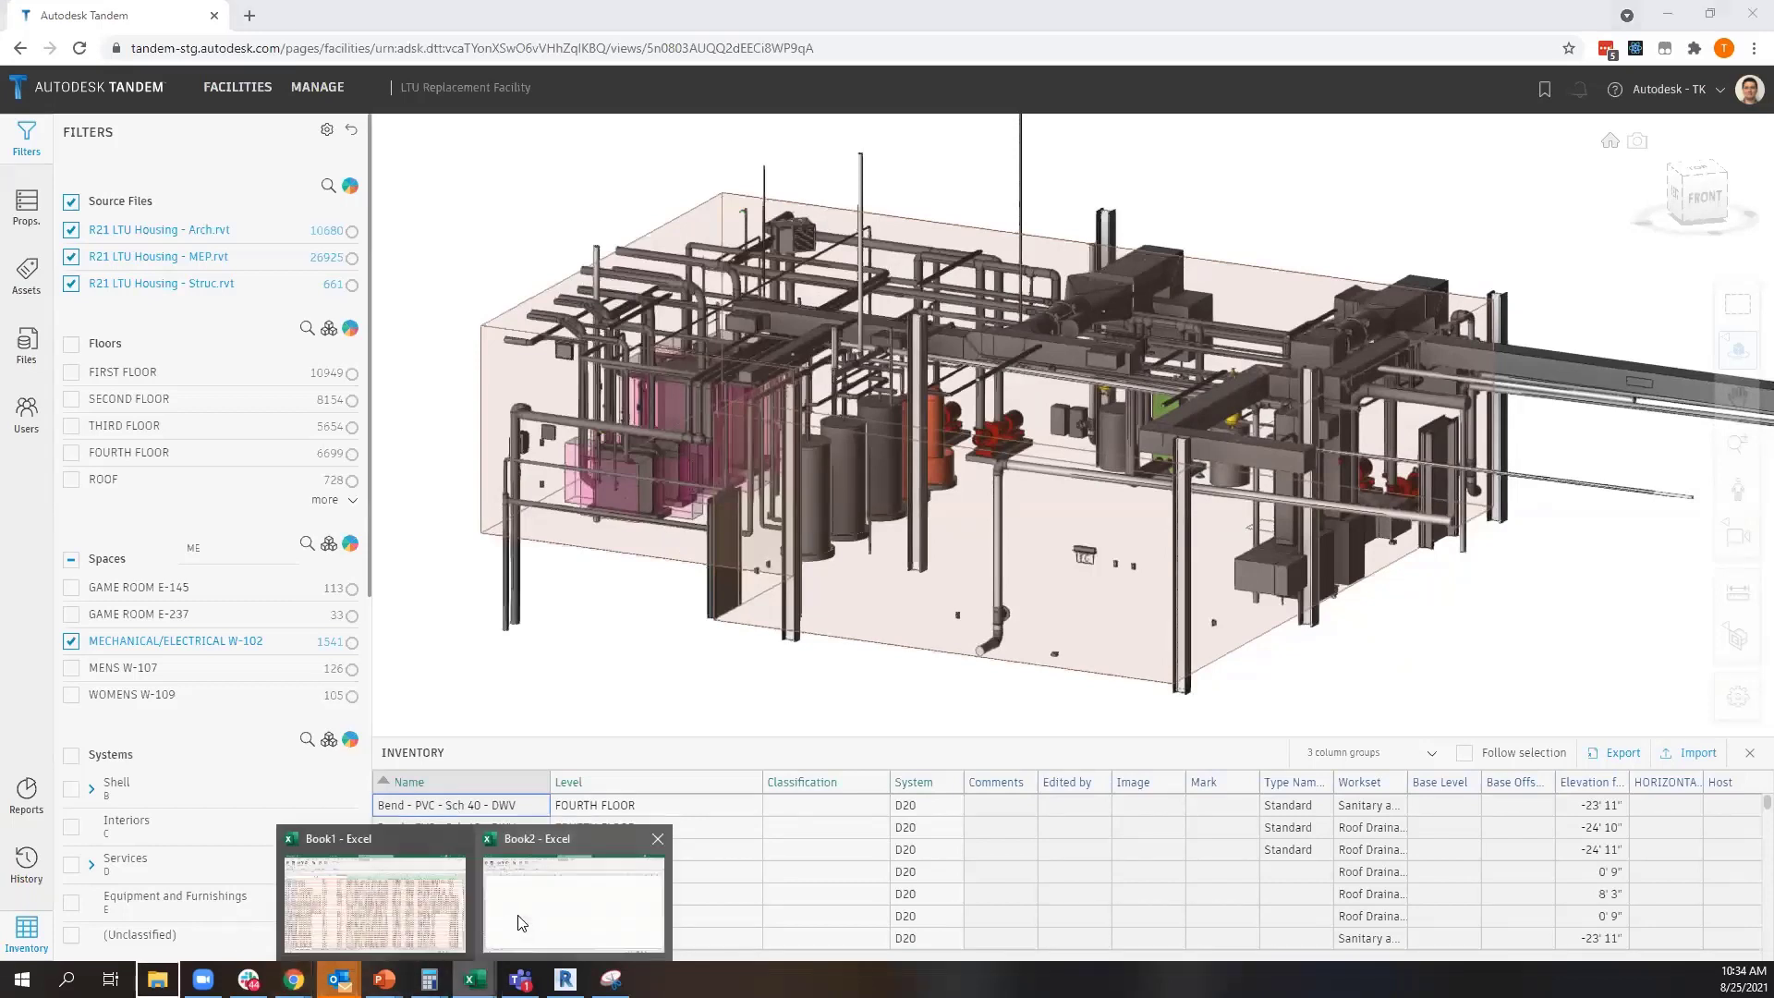
click(517, 916)
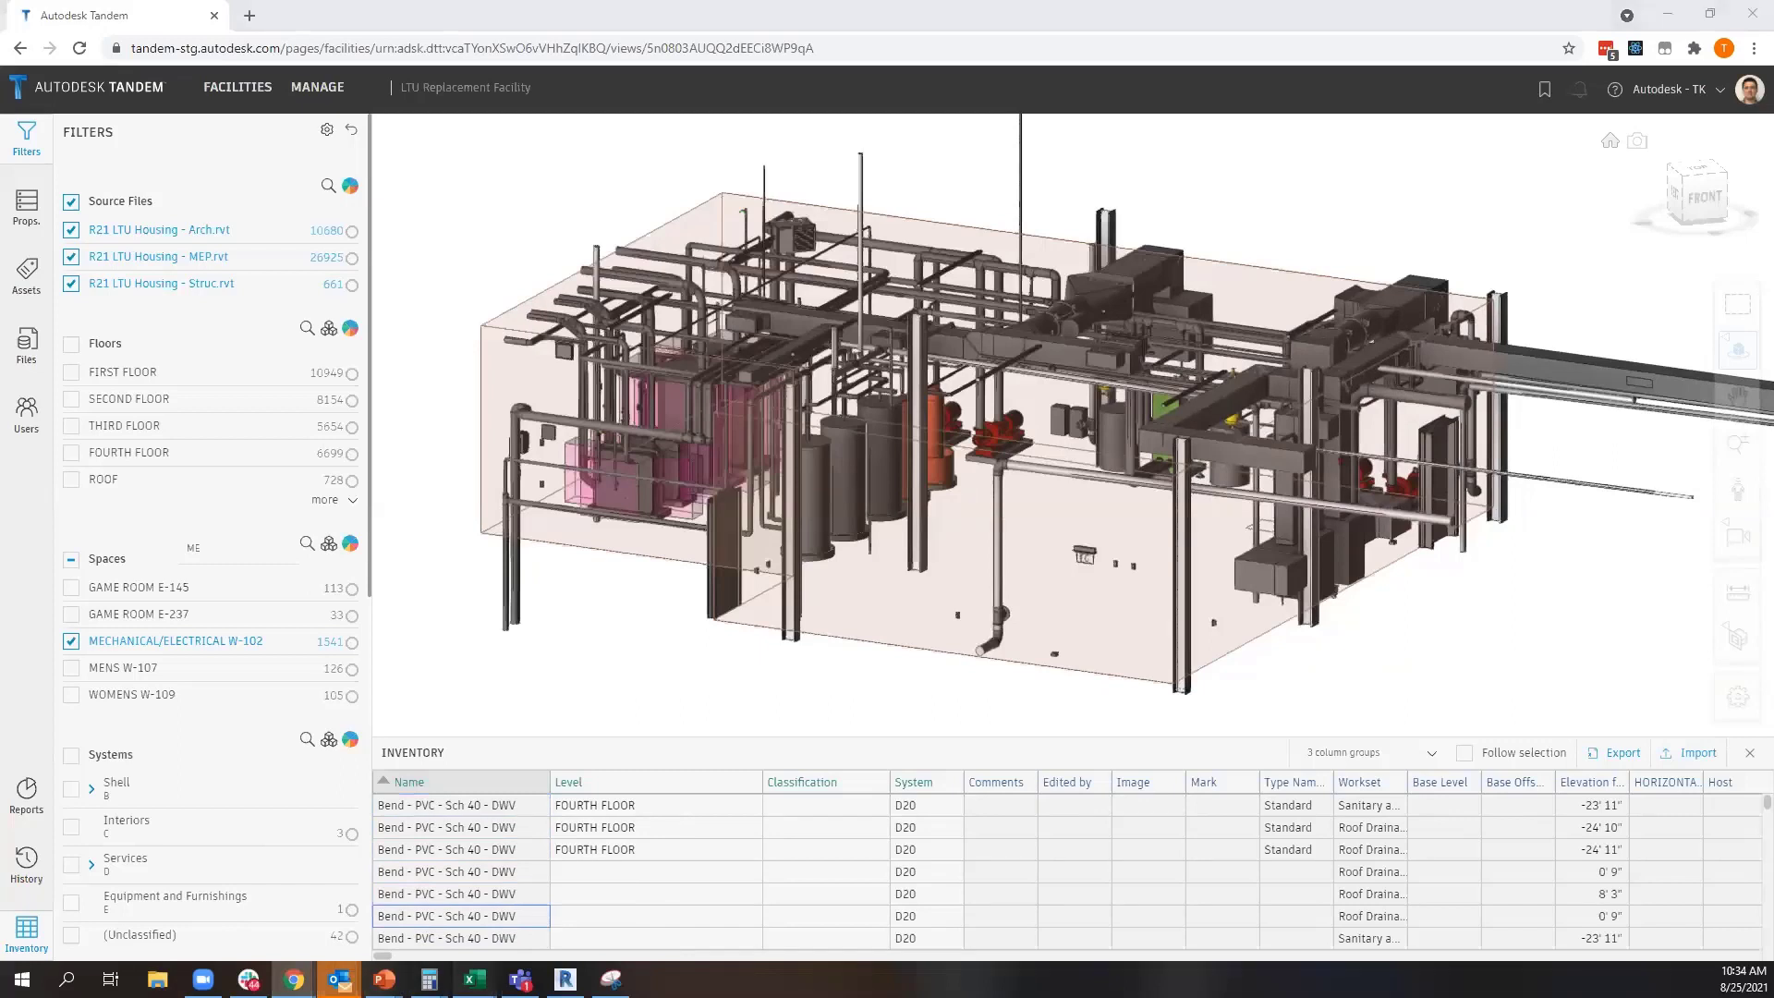
right_click(474, 979)
click(474, 980)
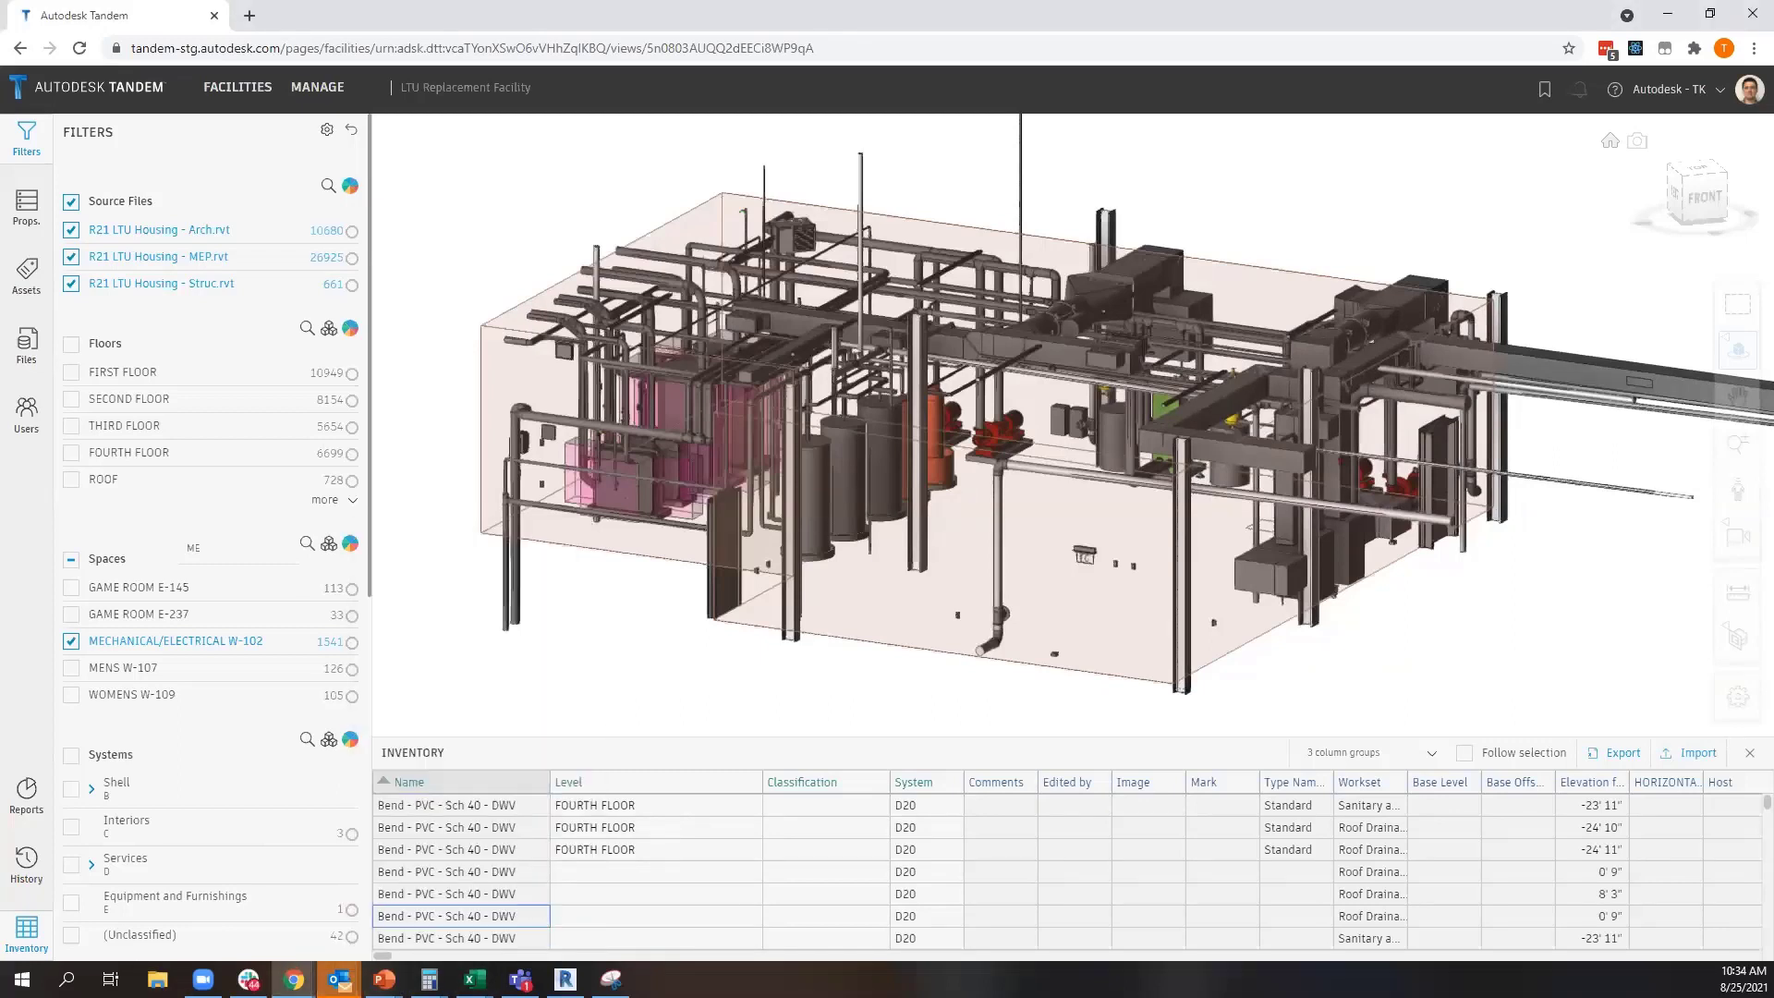
click(474, 979)
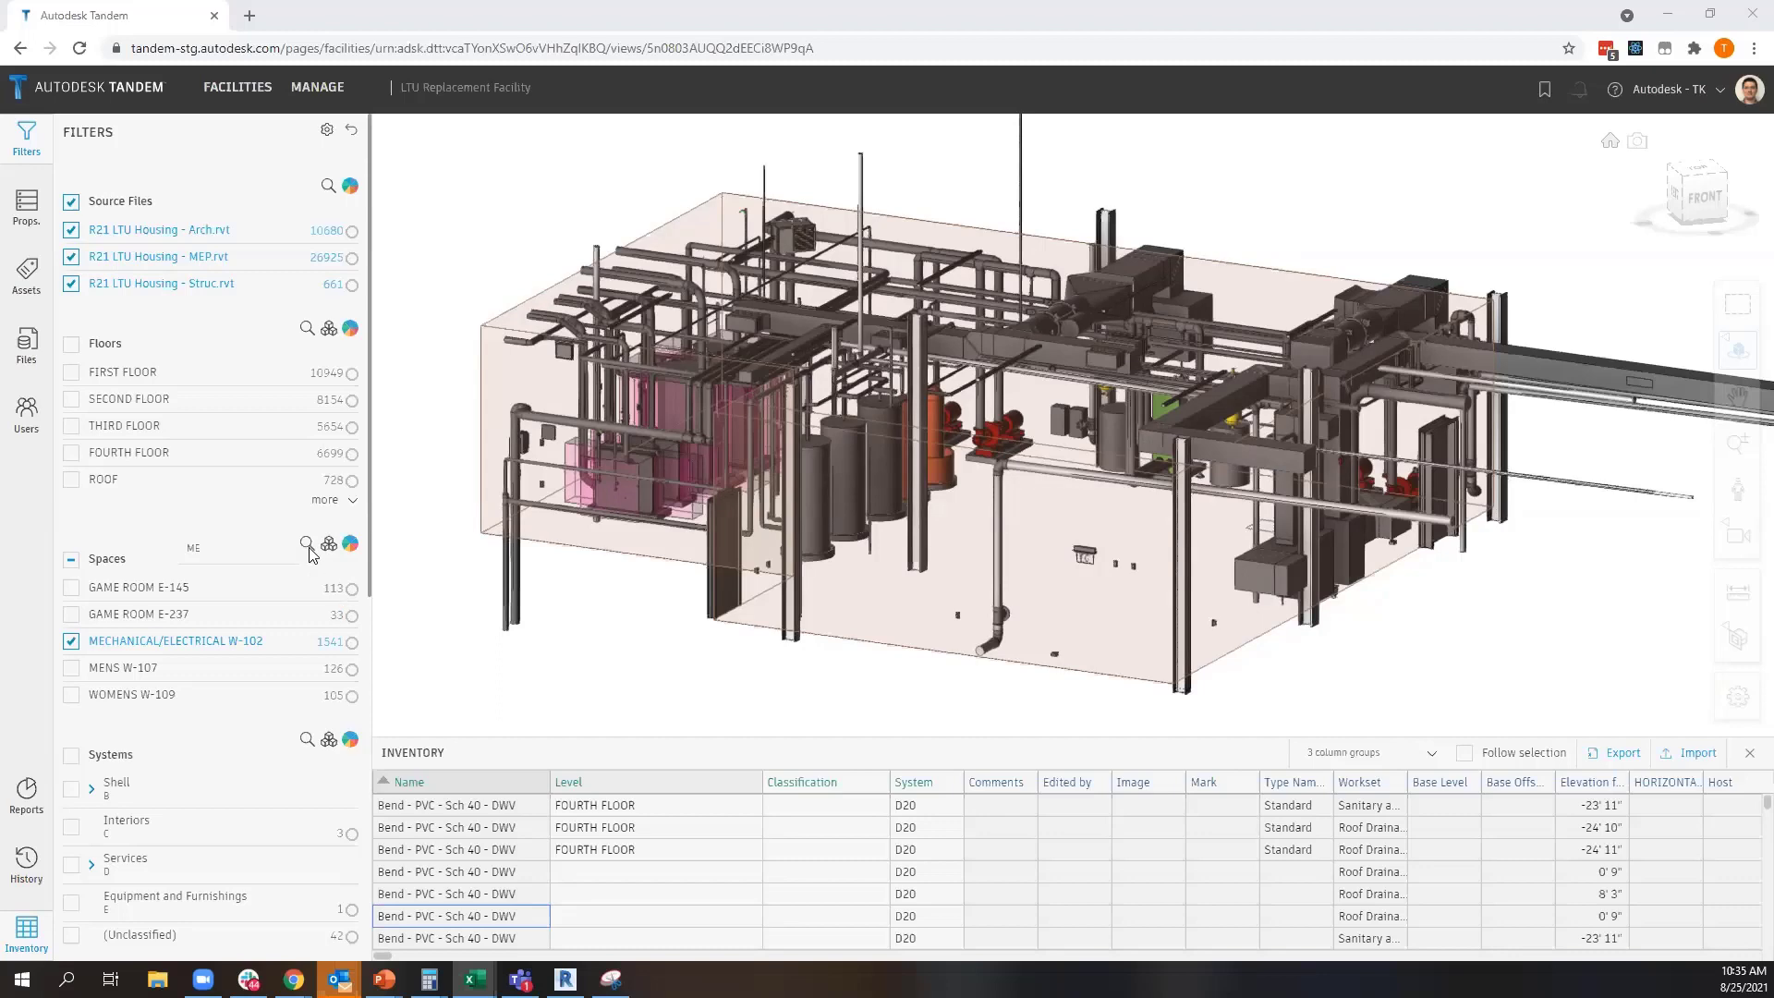
Remove the MECHANICAL/ELECTRICAL W-102 space filter to show the whole building again
click(71, 642)
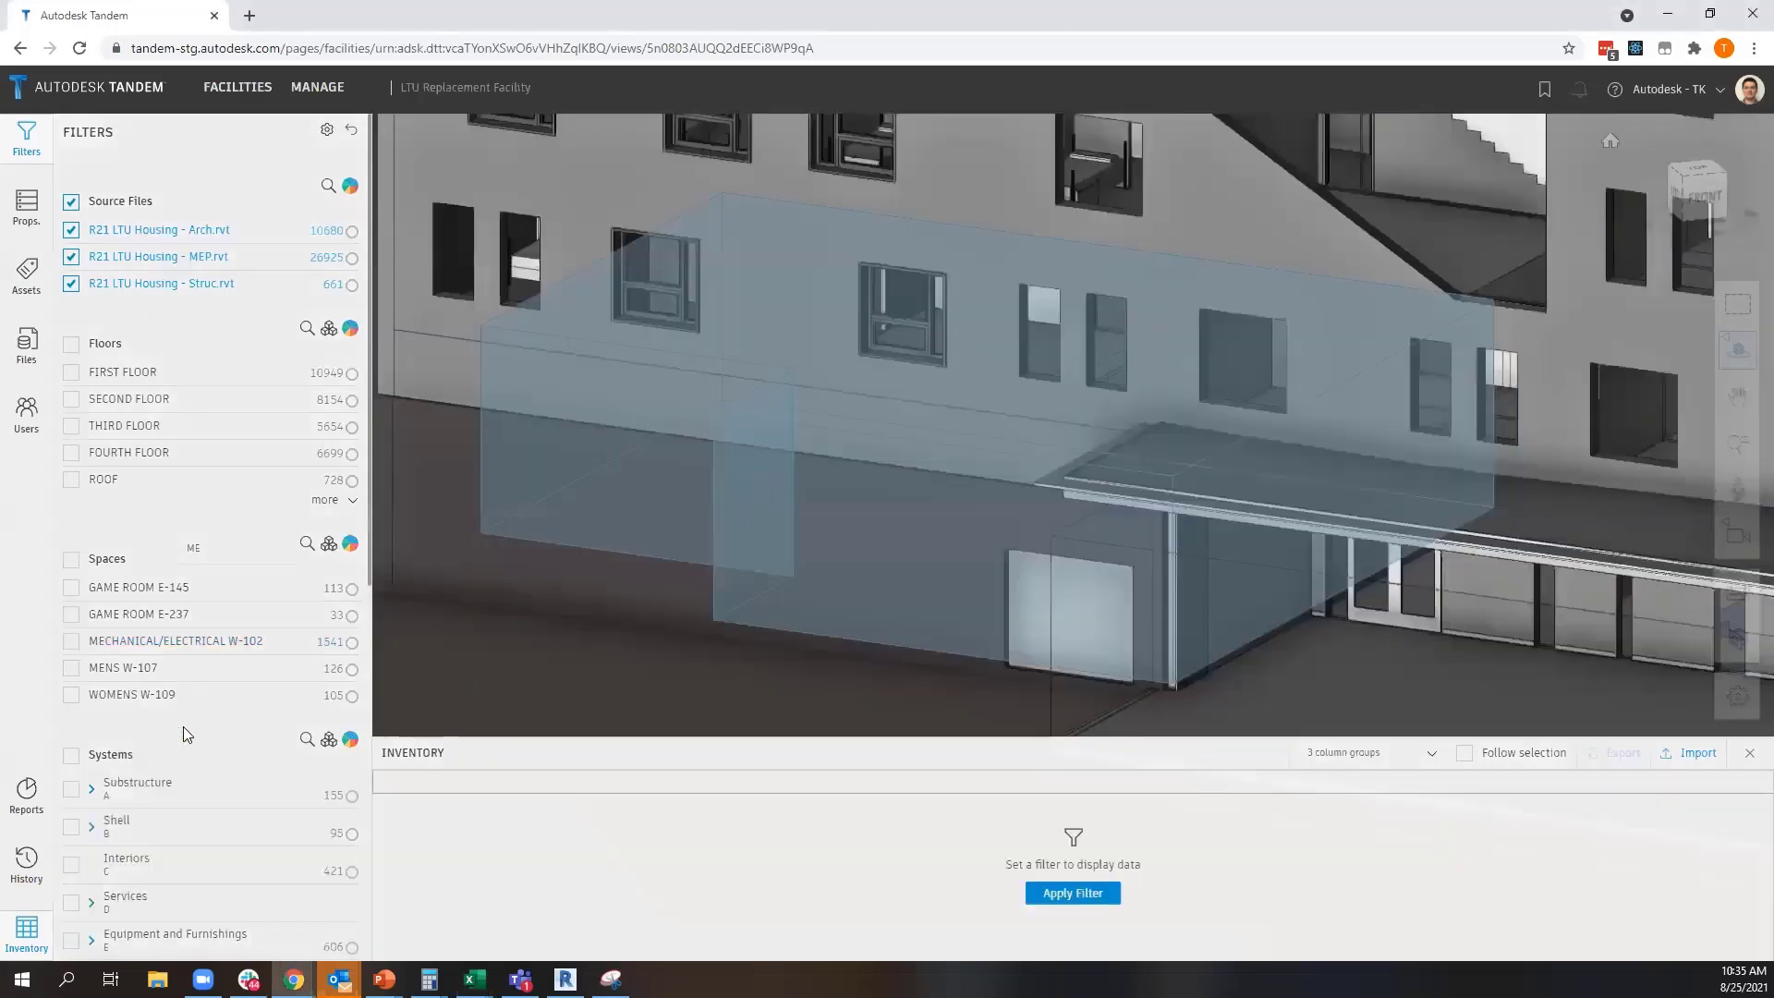
drag(460, 483, 610, 489)
scroll(608, 485, down, 5)
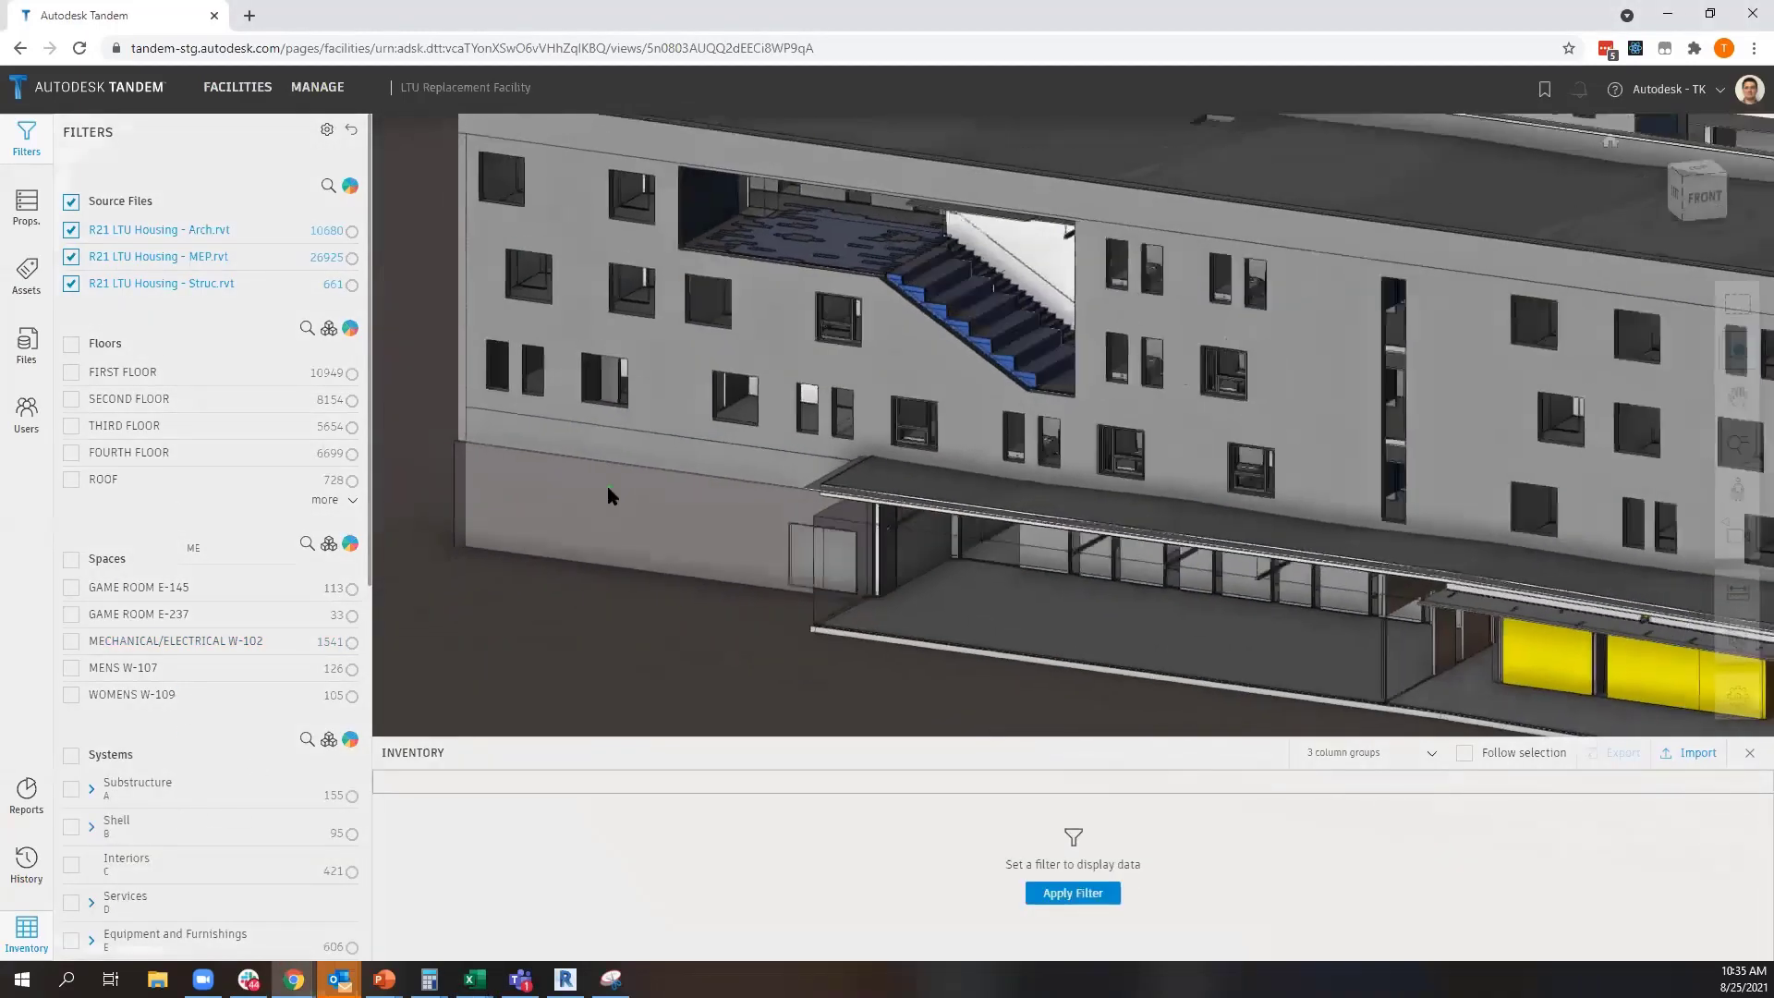
scroll(174, 711, down, 6)
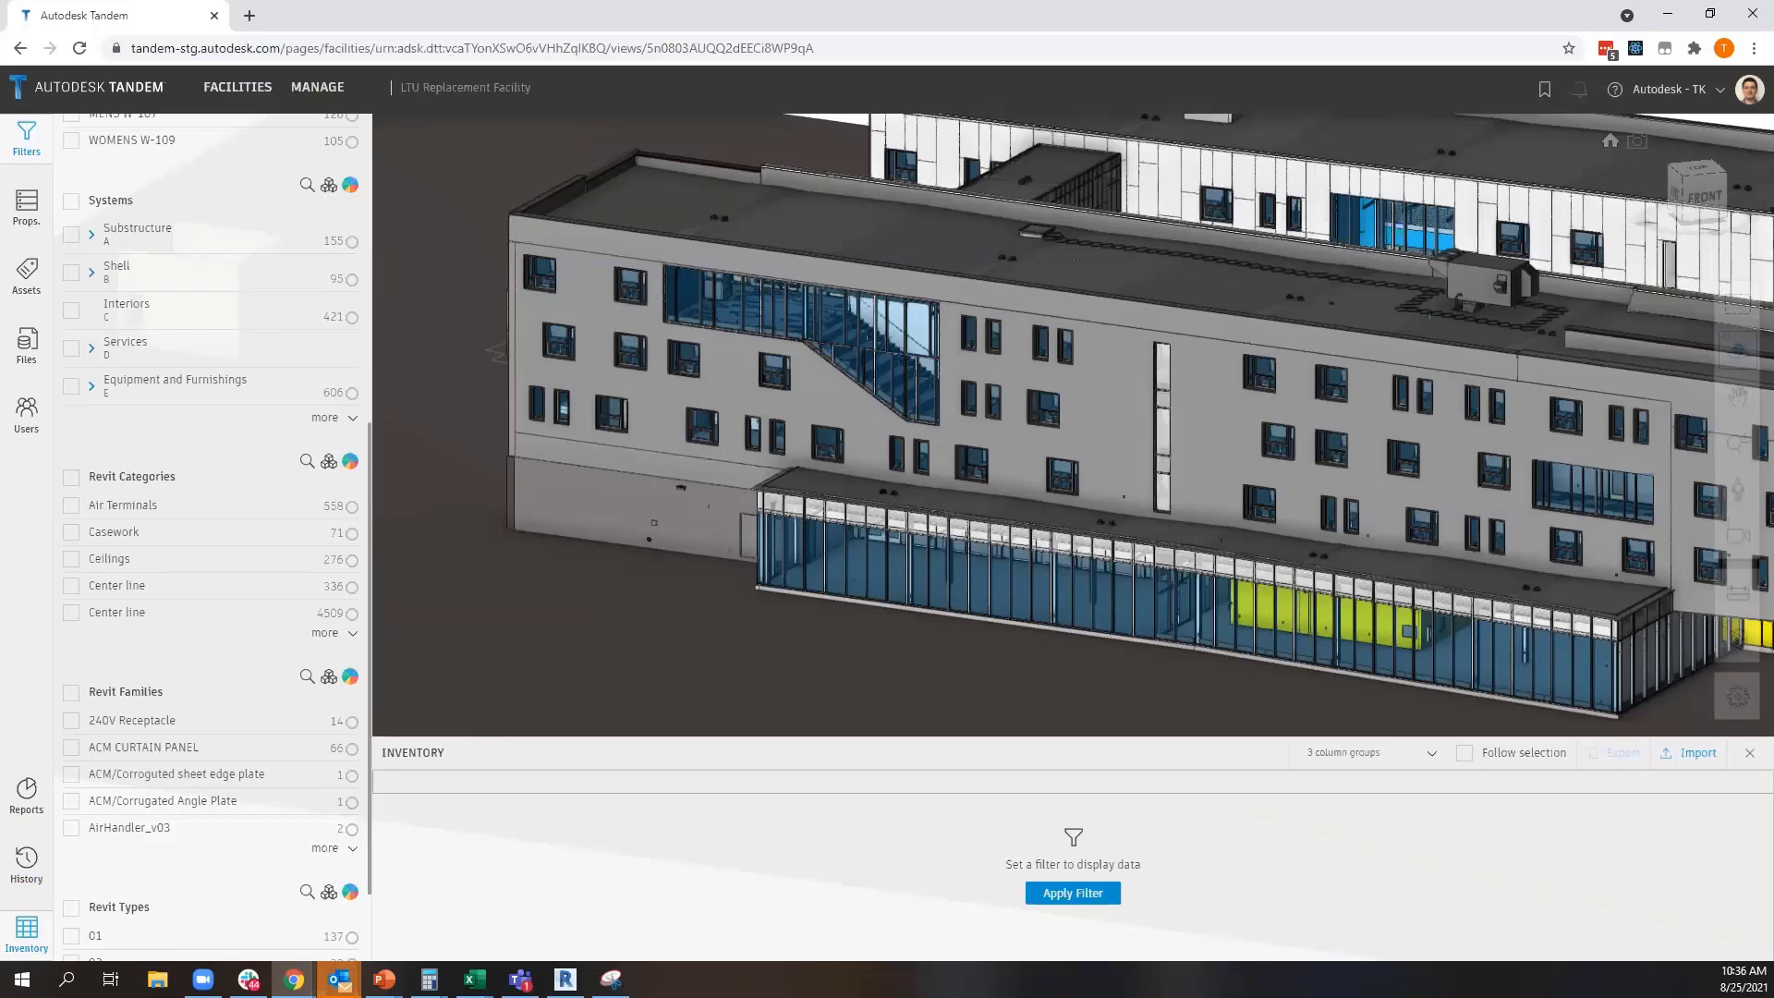
Enlarge the inventory and filter the model to the Casework Revit category
drag(632, 739, 621, 545)
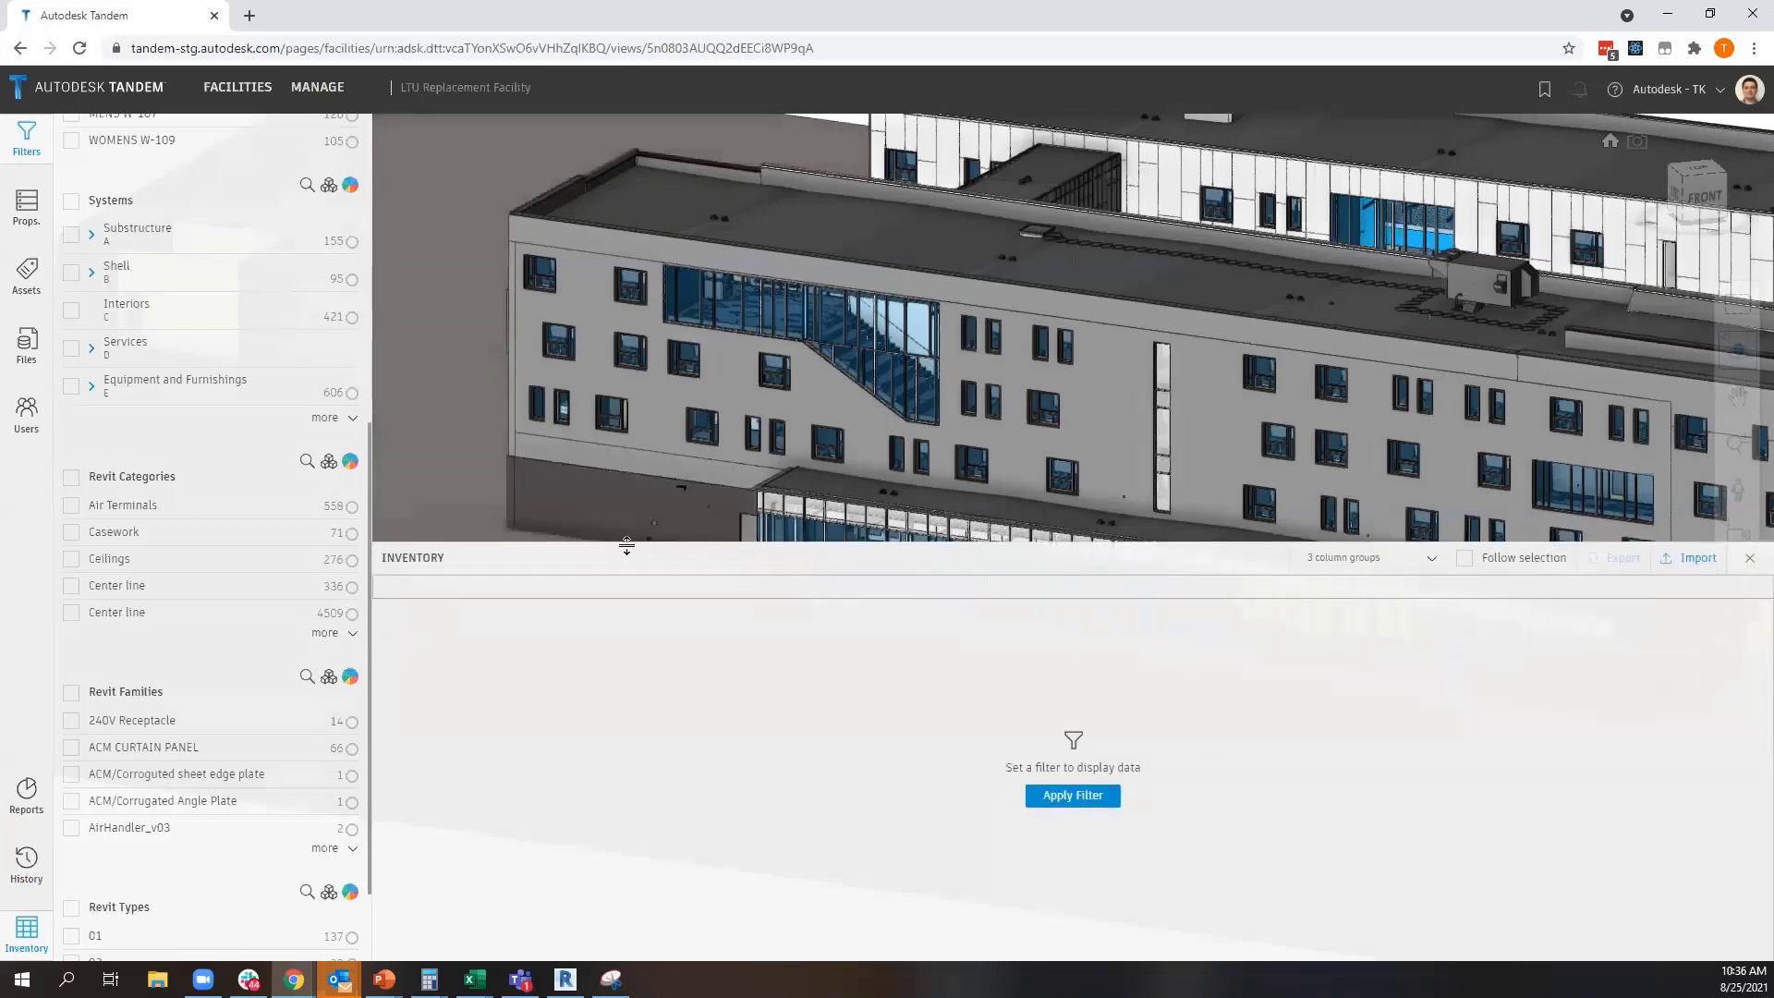
scroll(171, 515, down, 1)
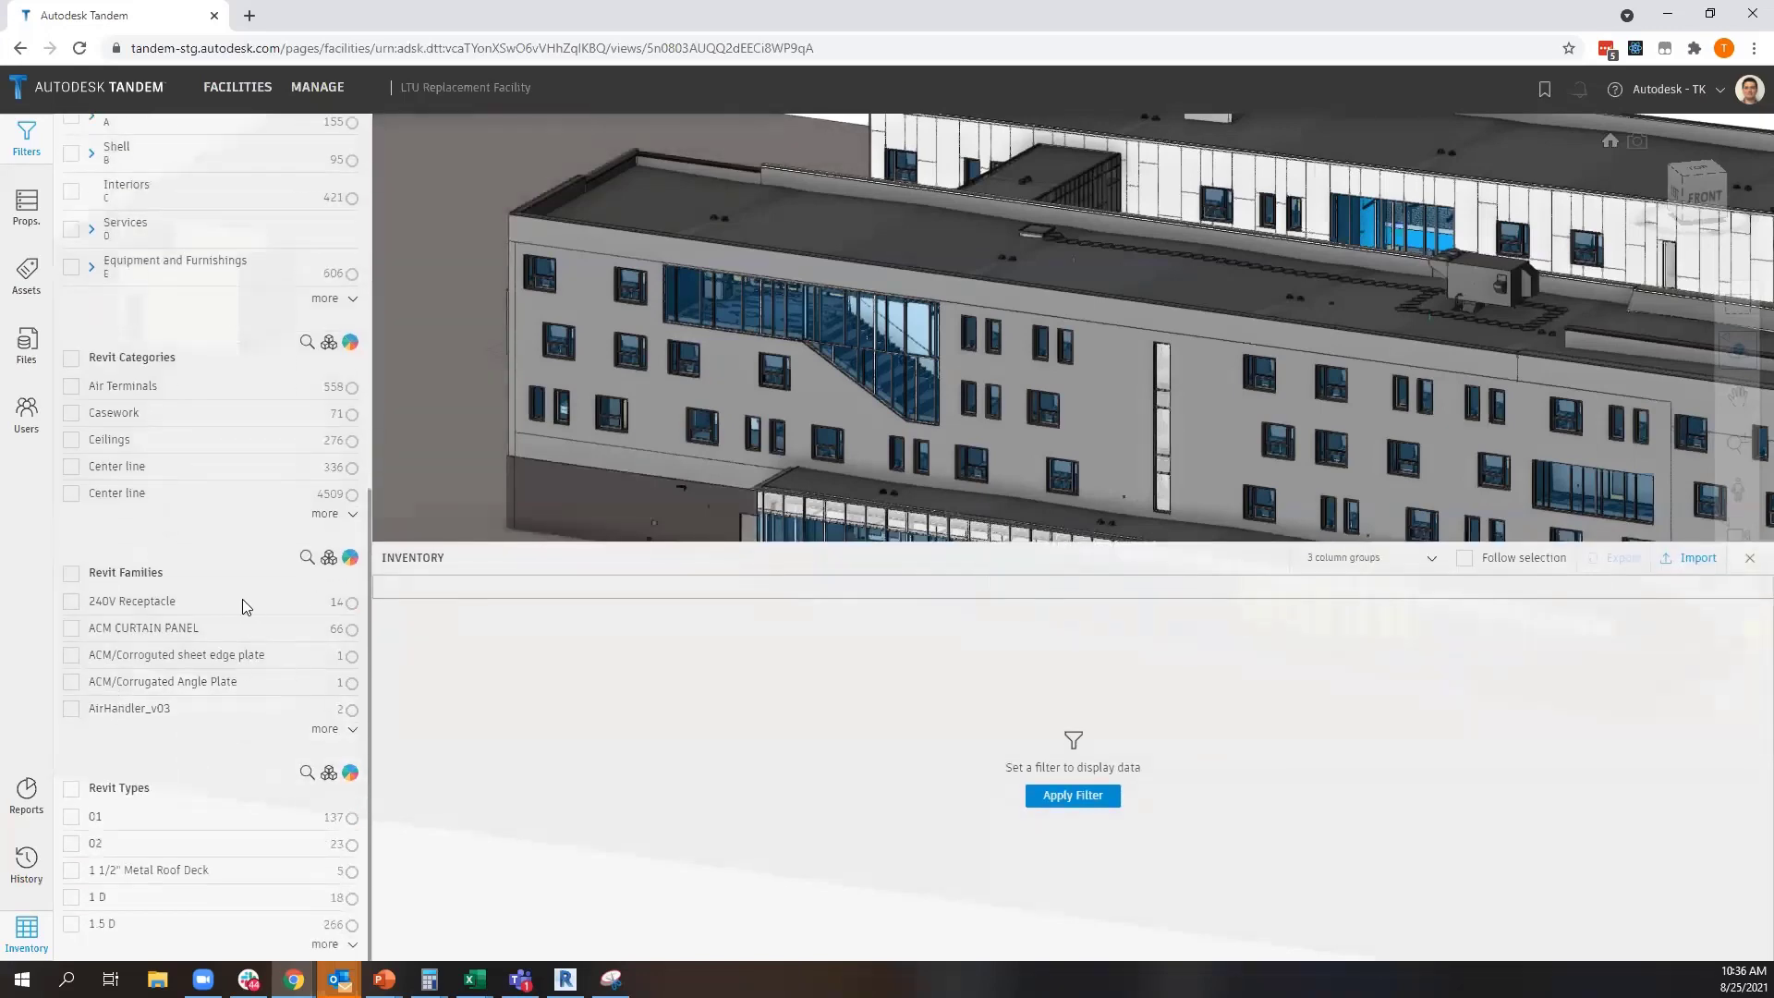
click(321, 514)
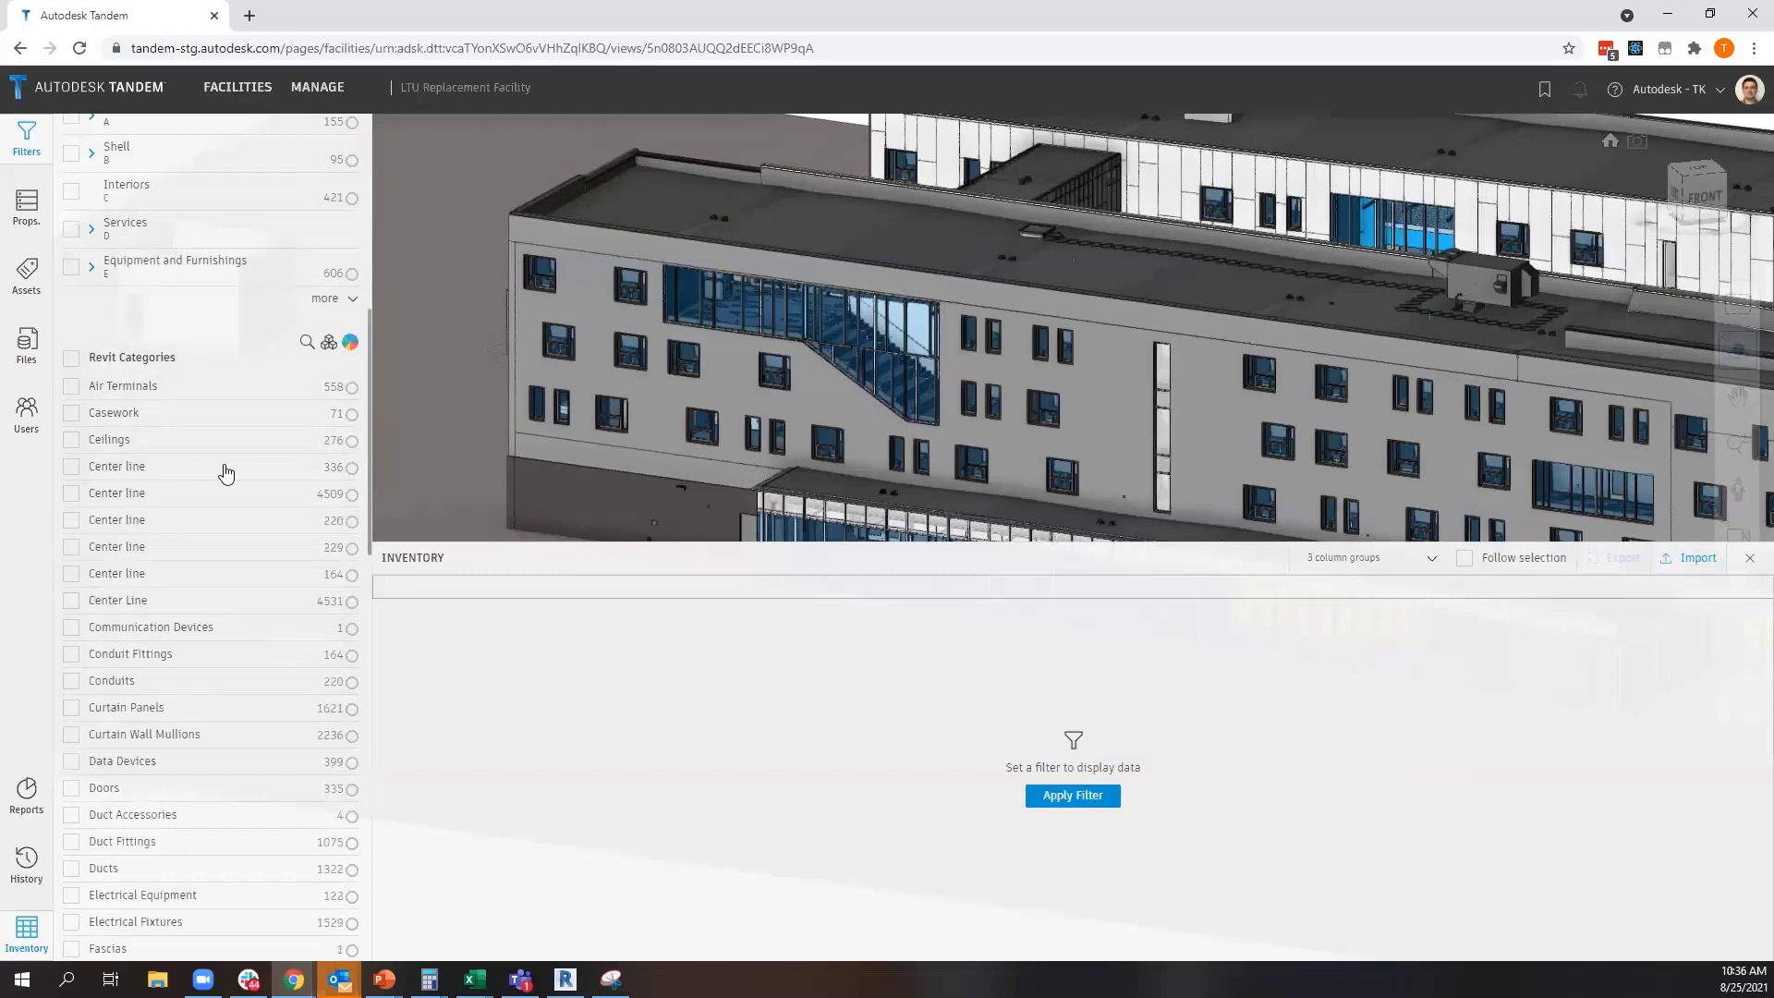
click(71, 416)
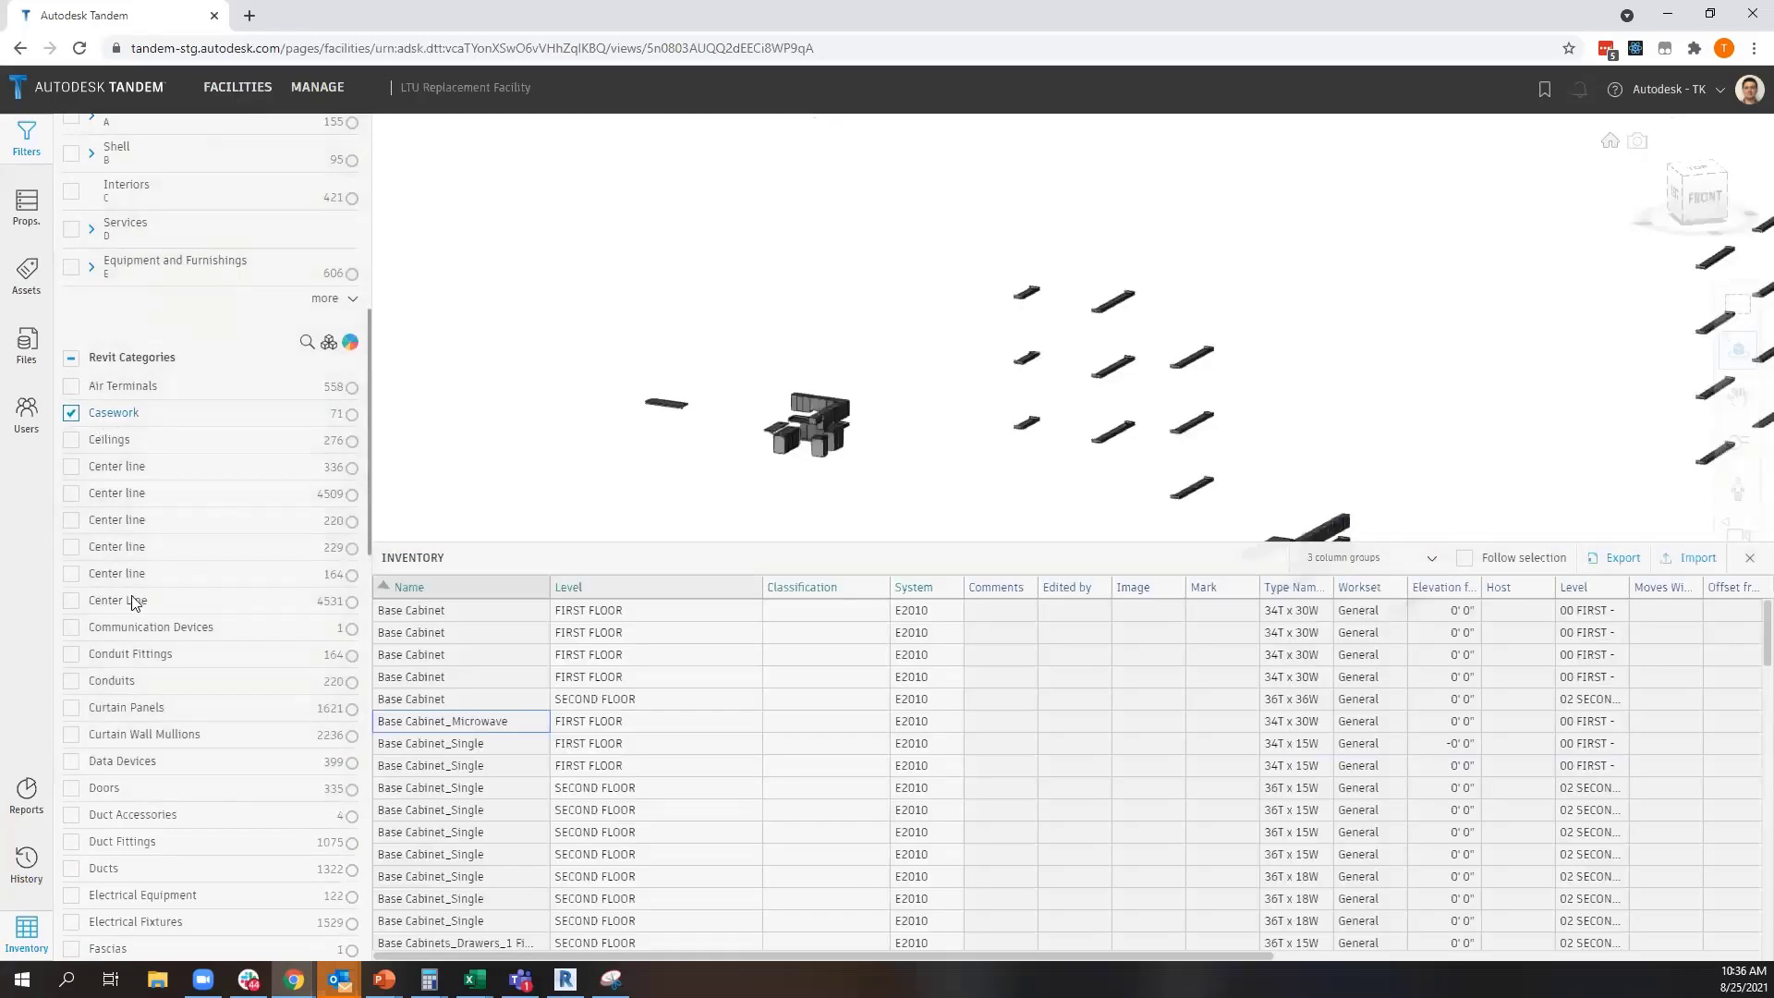
Add the Rooms Revit category to the filter and shrink the inventory to view rooms and casework in the model
scroll(125, 638, down, 2)
scroll(129, 644, down, 6)
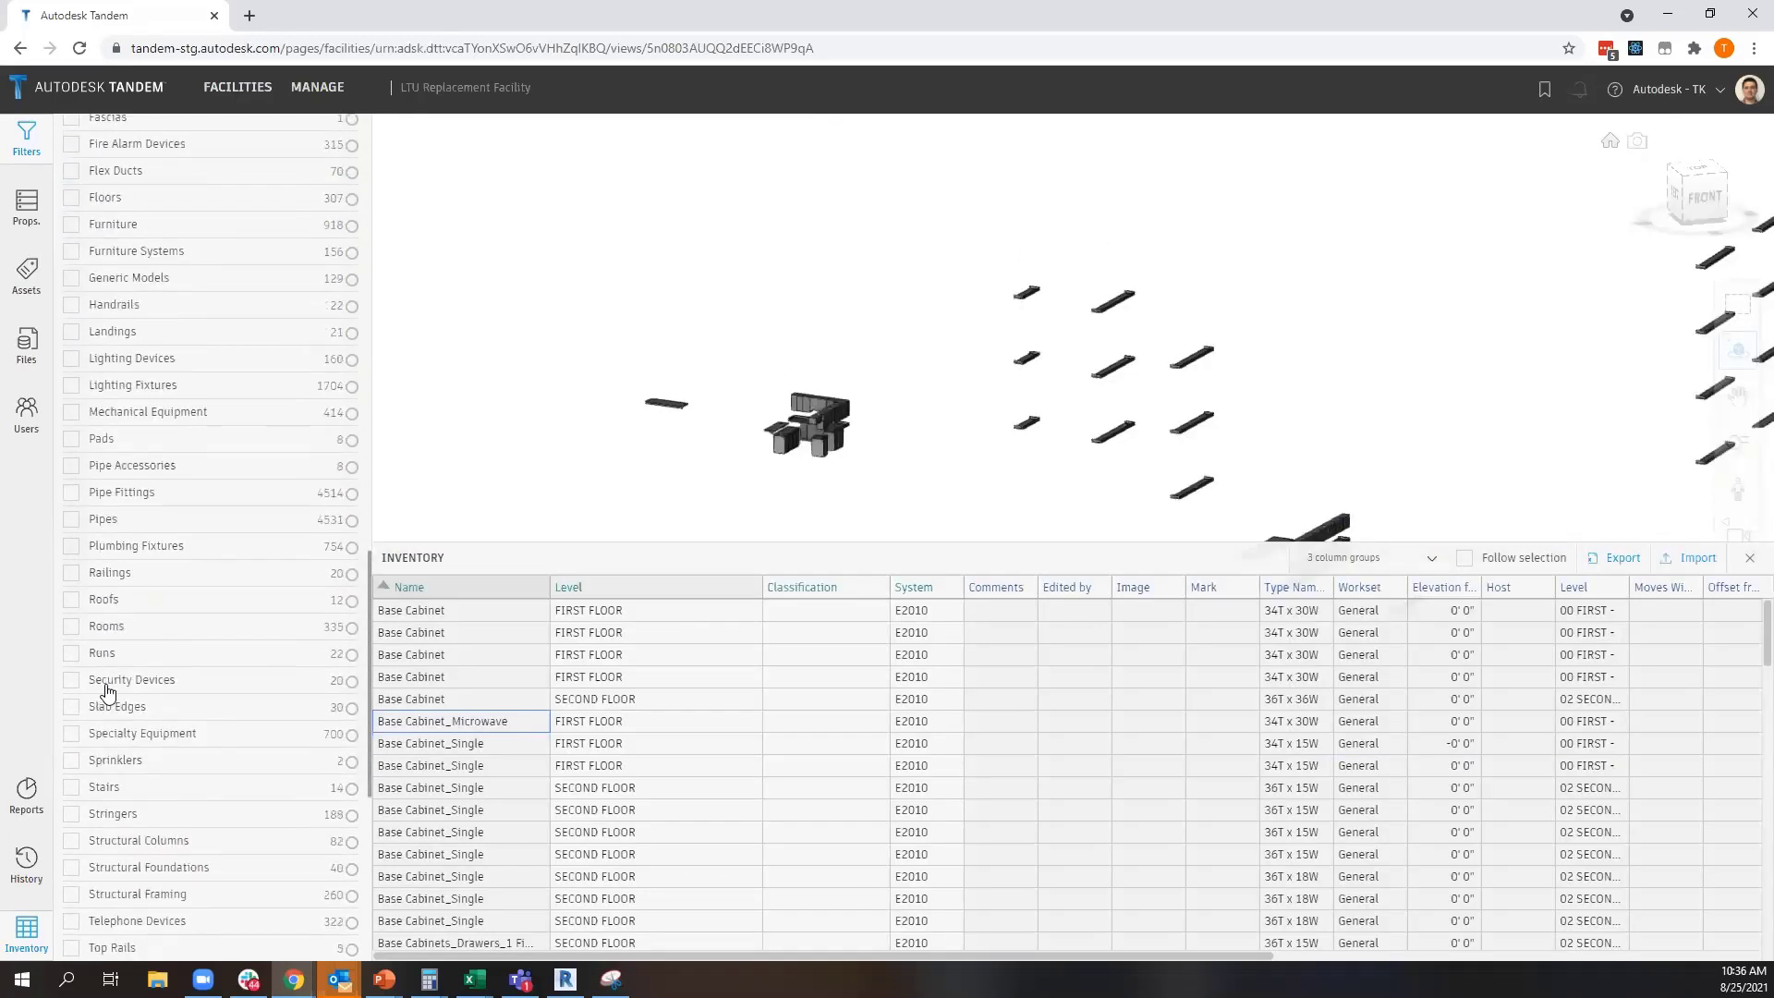
scroll(93, 641, down, 2)
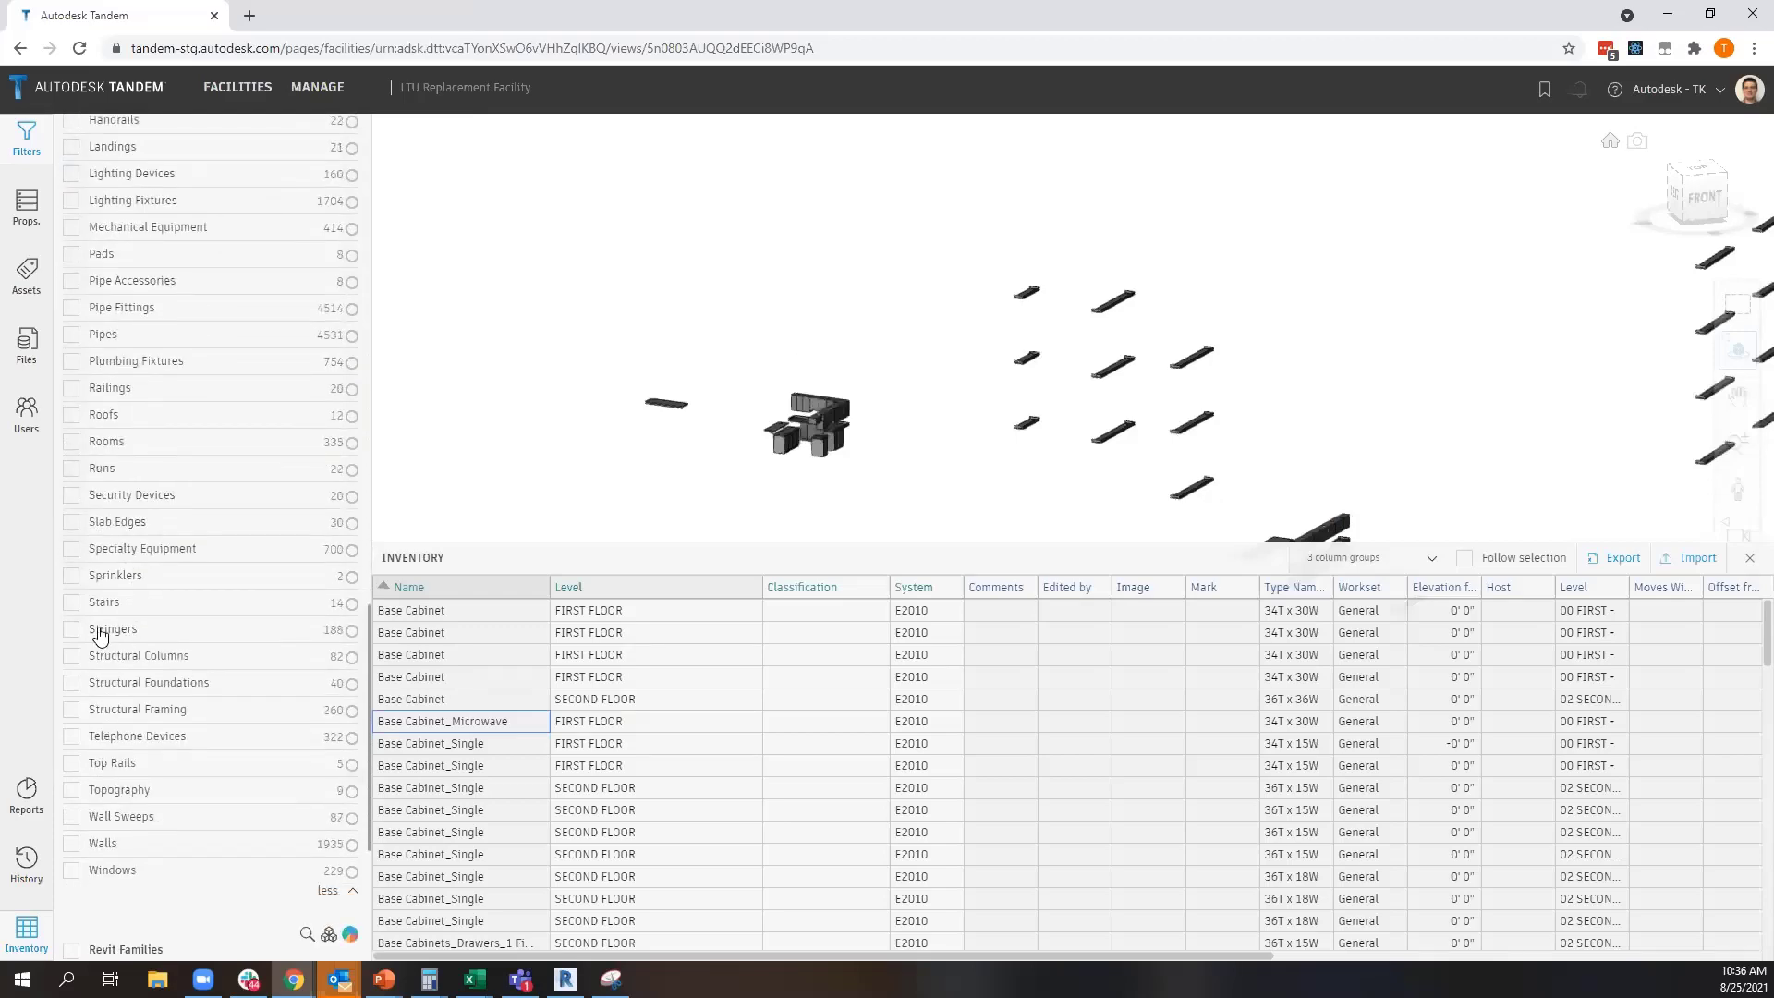
click(71, 443)
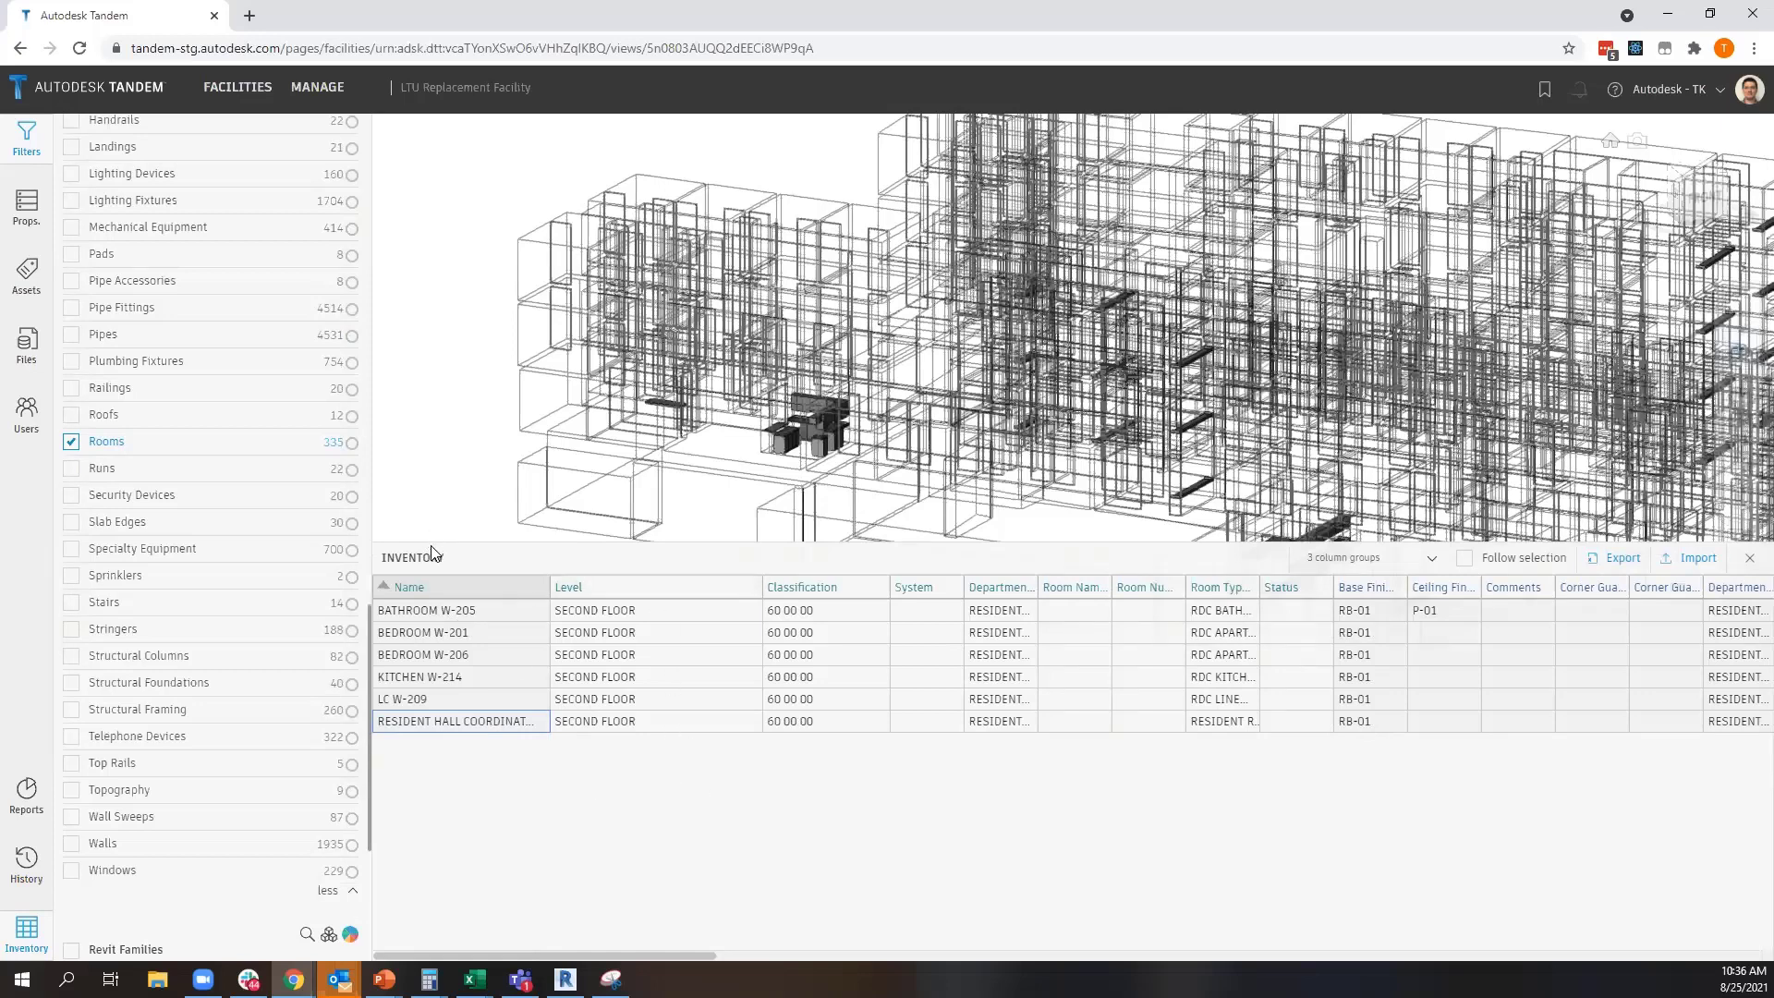
drag(805, 542, 823, 750)
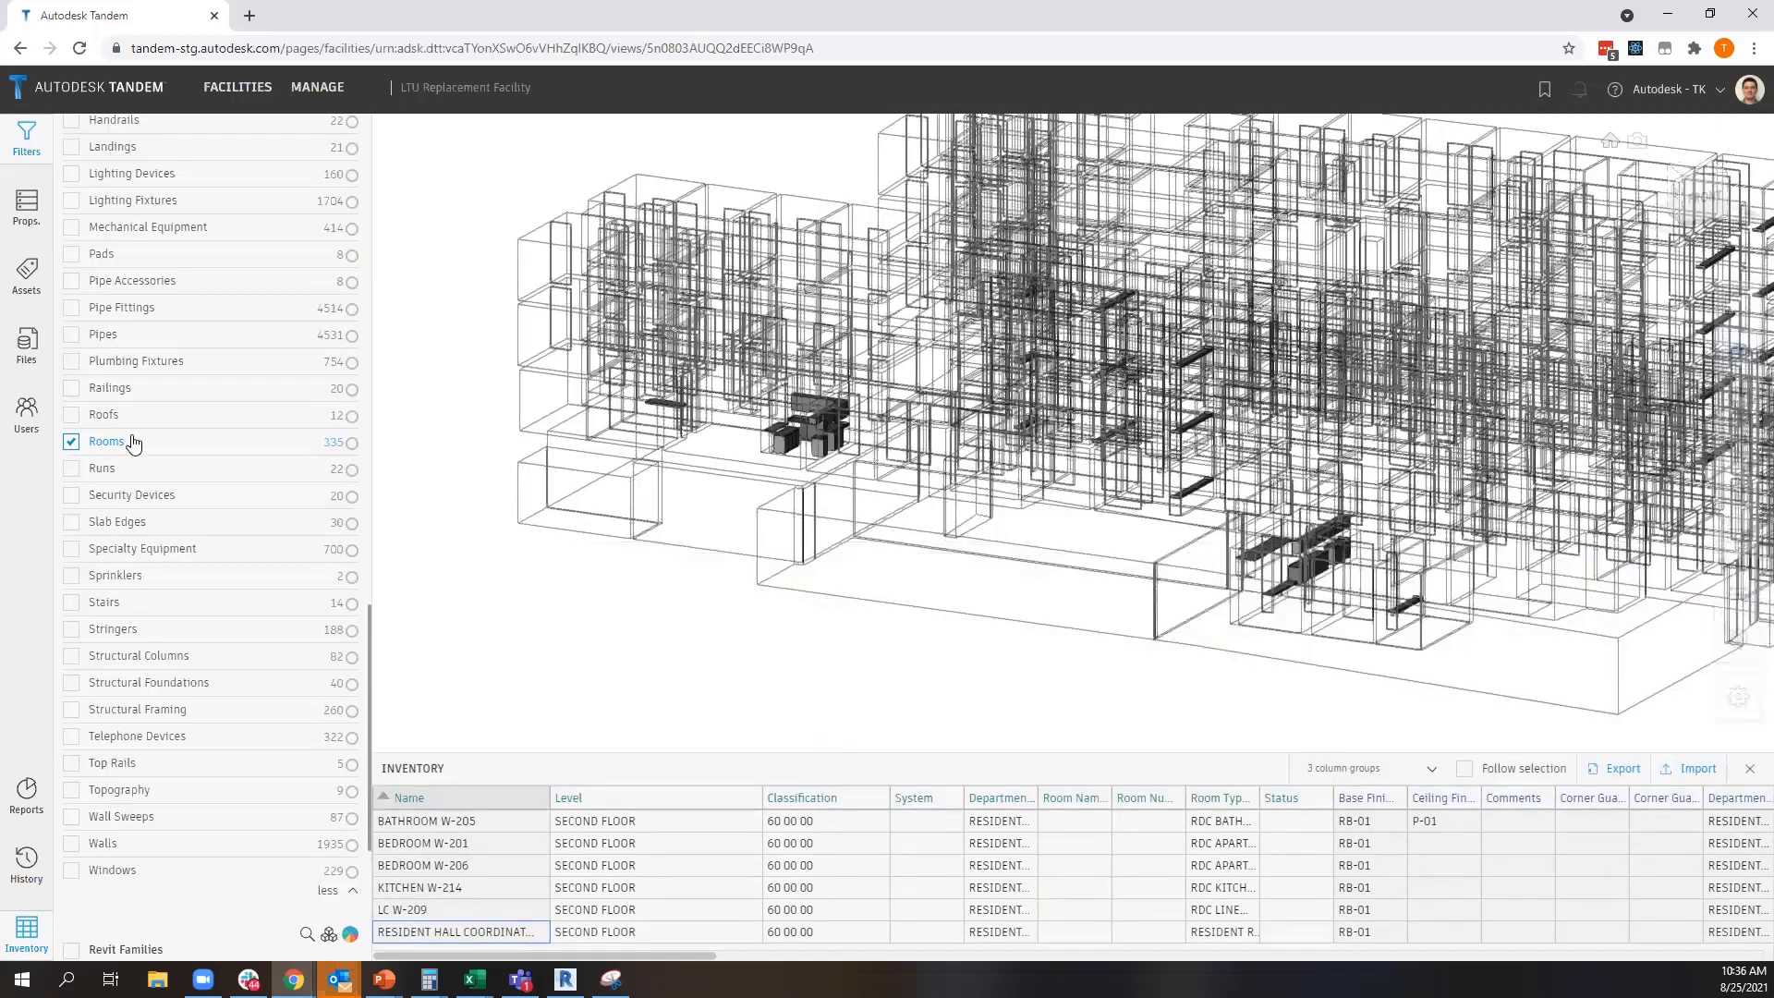
Remove the Rooms category from the Revit category filter, keeping only Casework
click(72, 441)
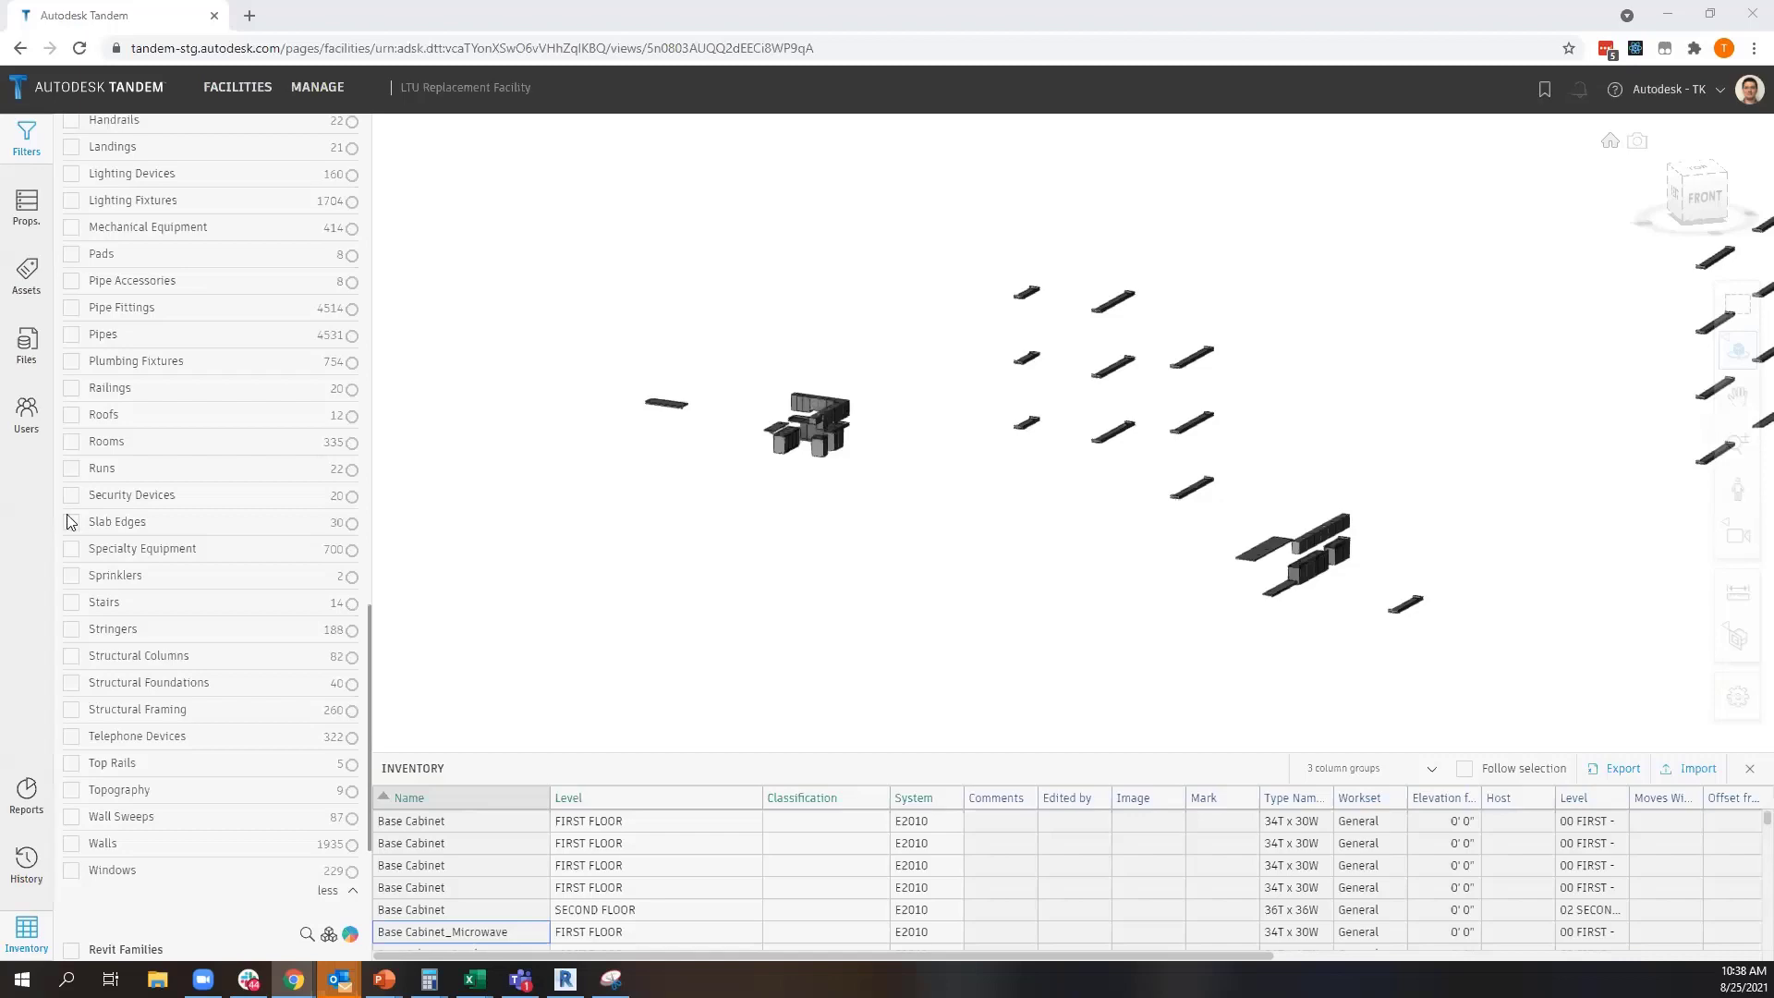
scroll(144, 518, up, 10)
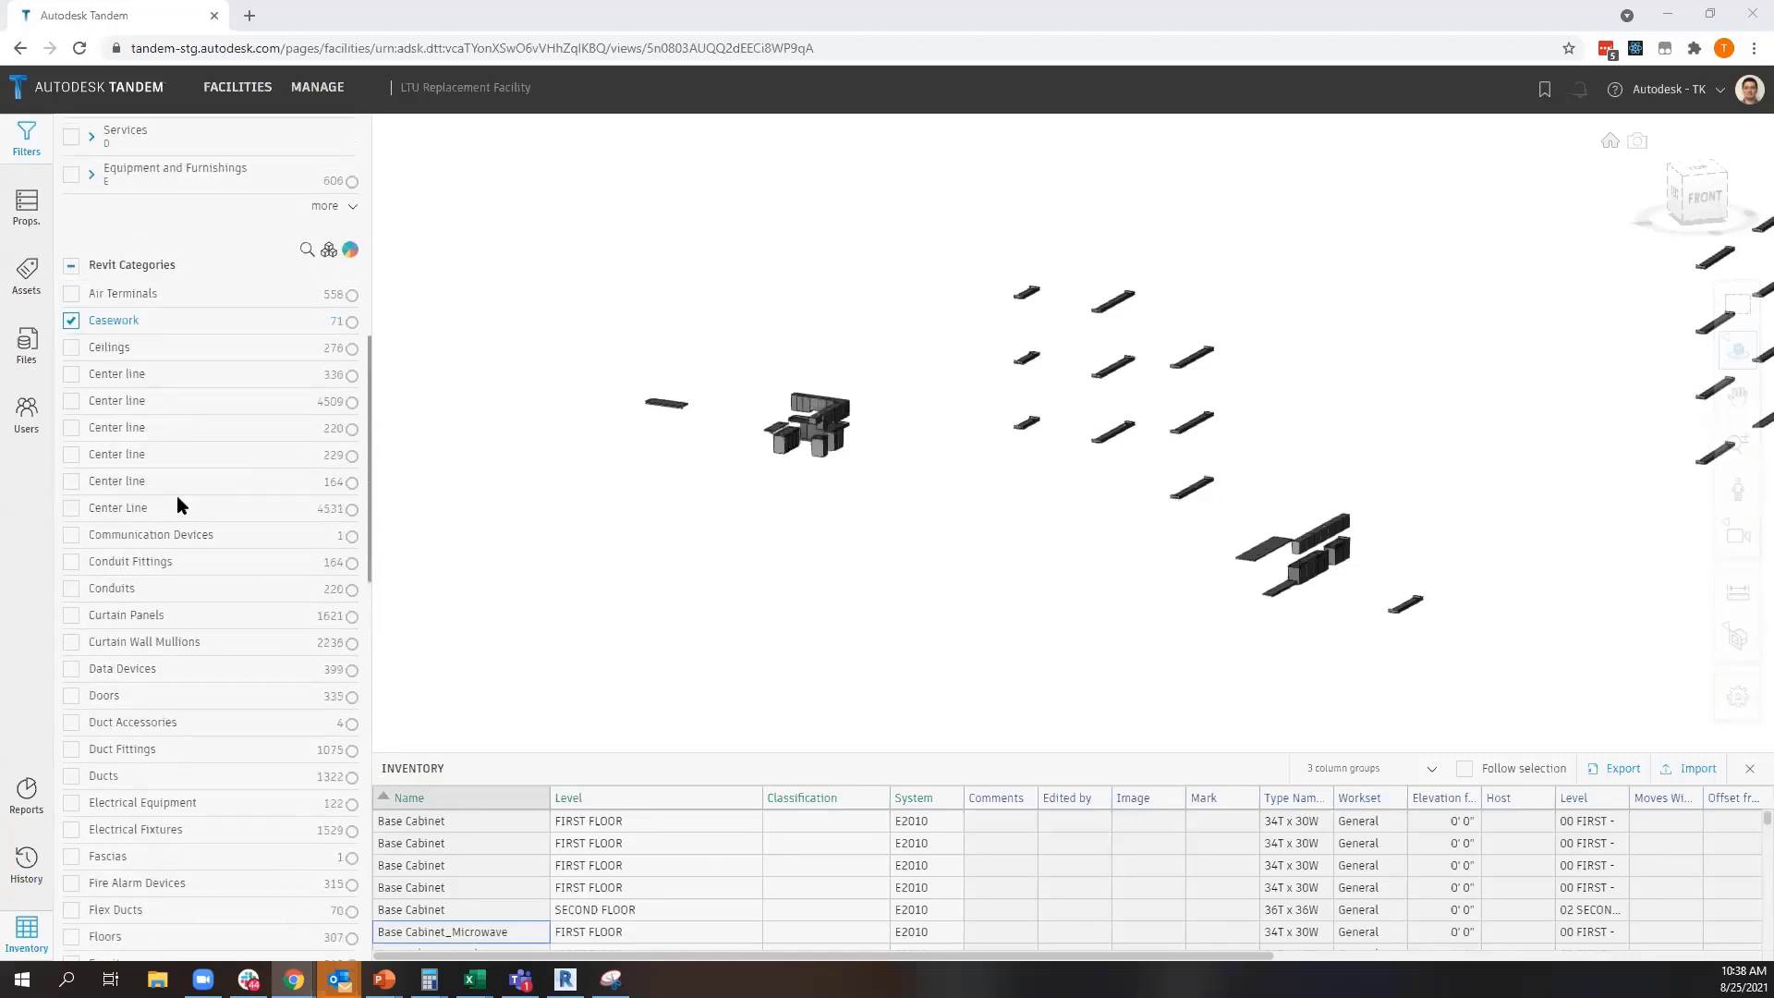
scroll(195, 651, up, 4)
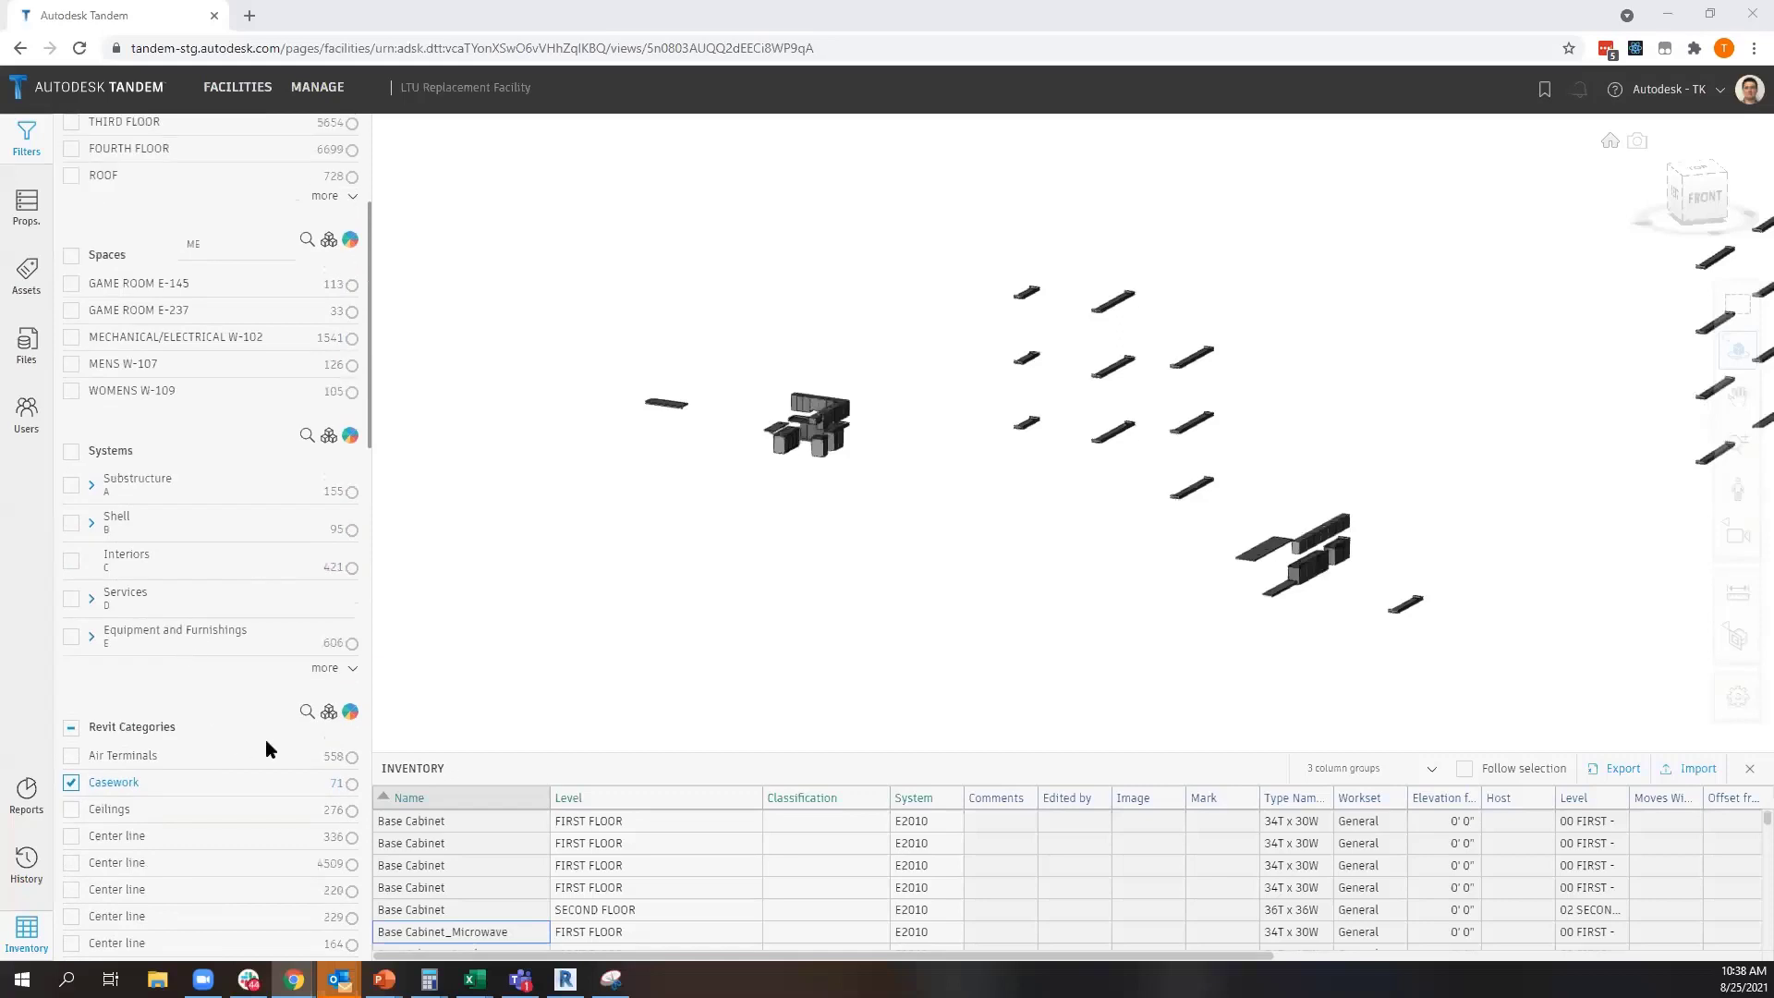
Enlarge the casework inventory and switch to the Excel workbook
drag(443, 752, 443, 630)
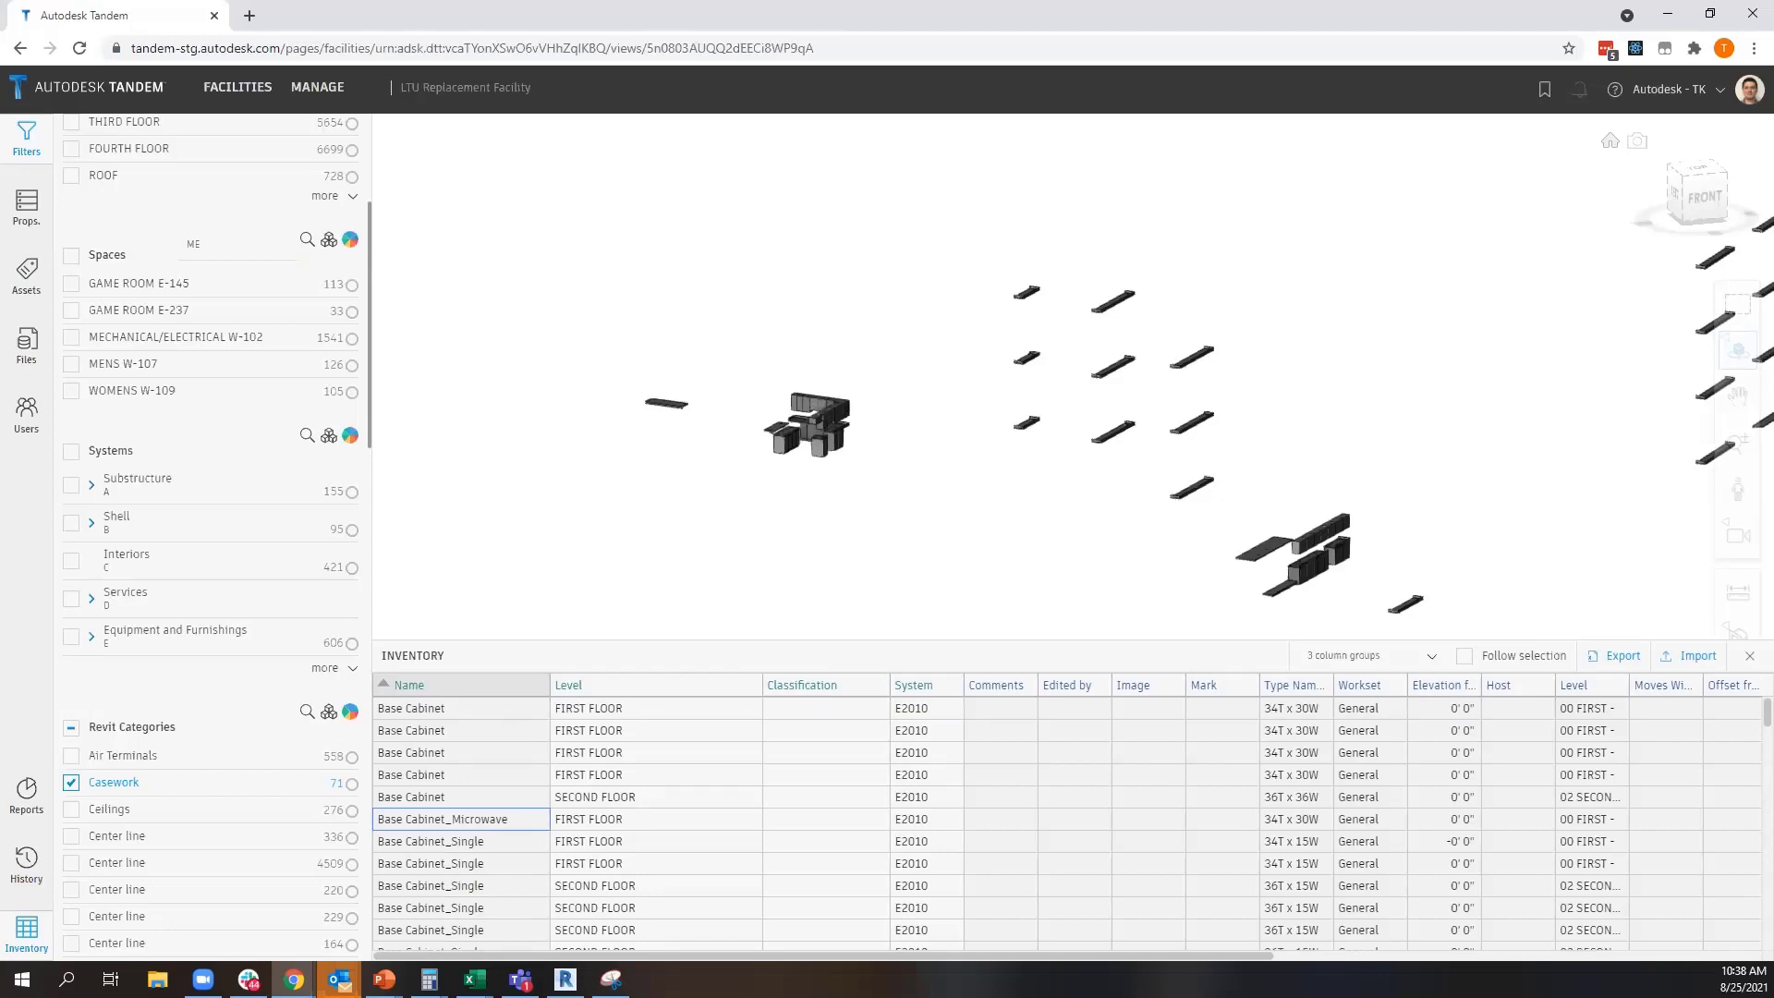
key(alt+Tab)
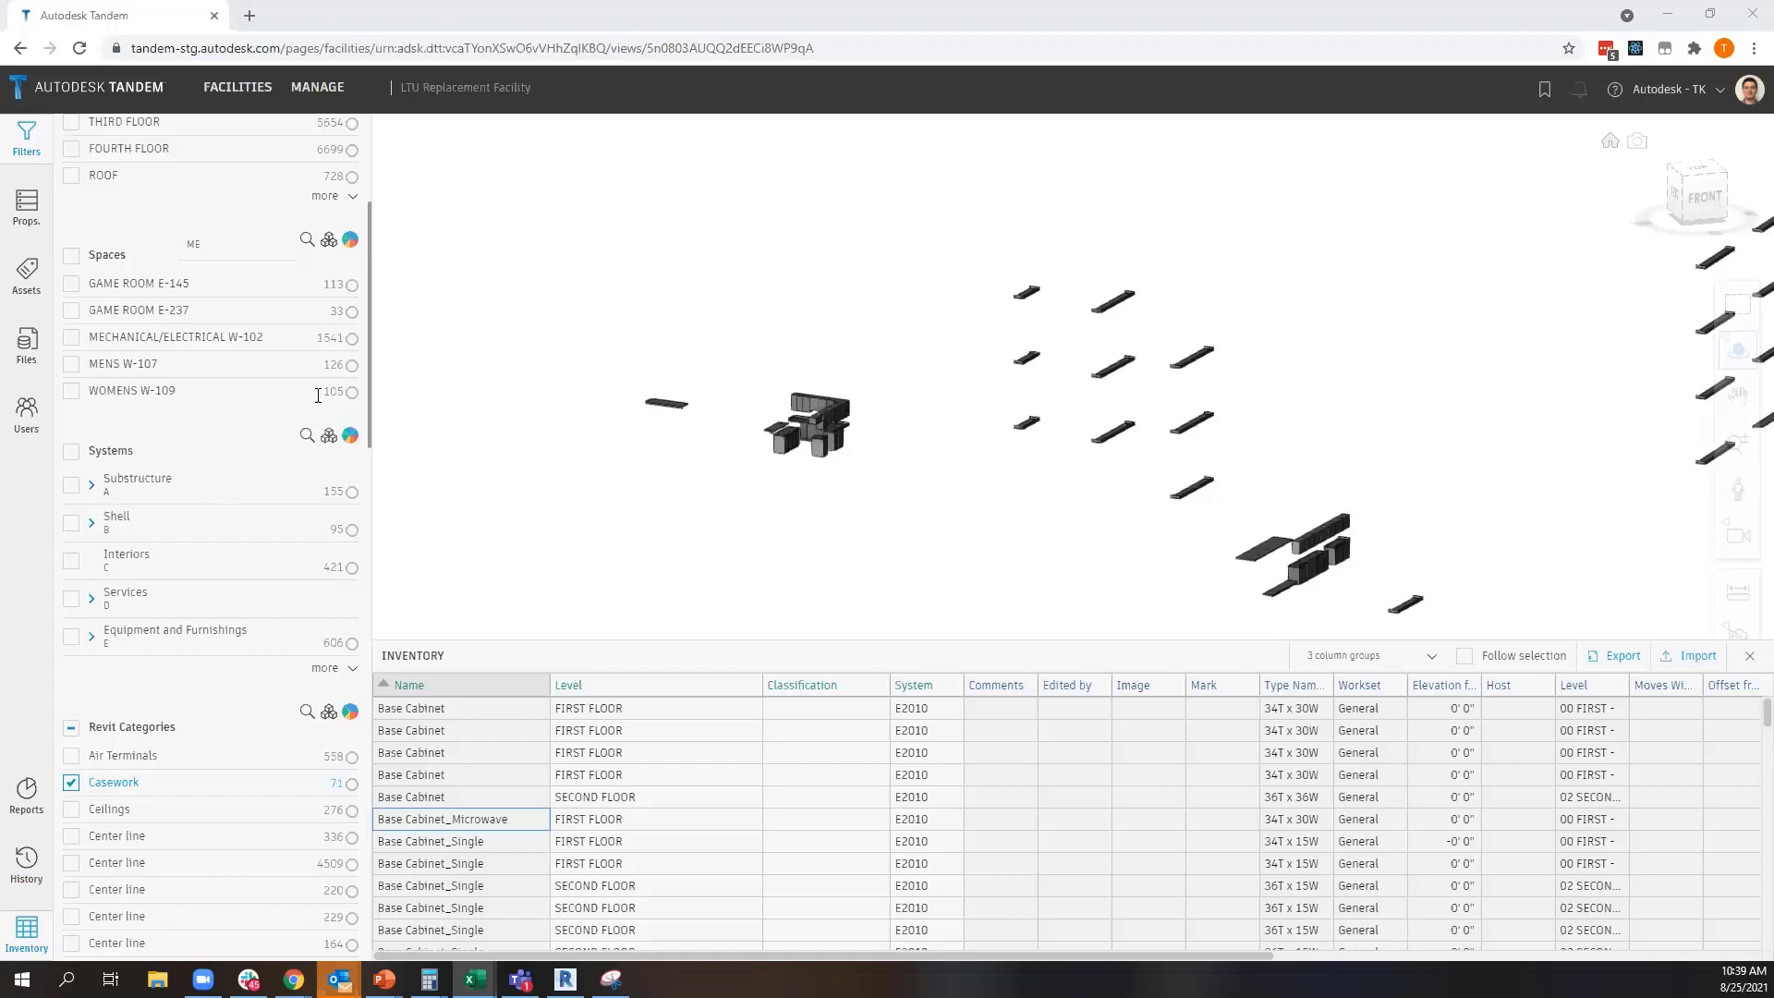
scroll(241, 412, up, 4)
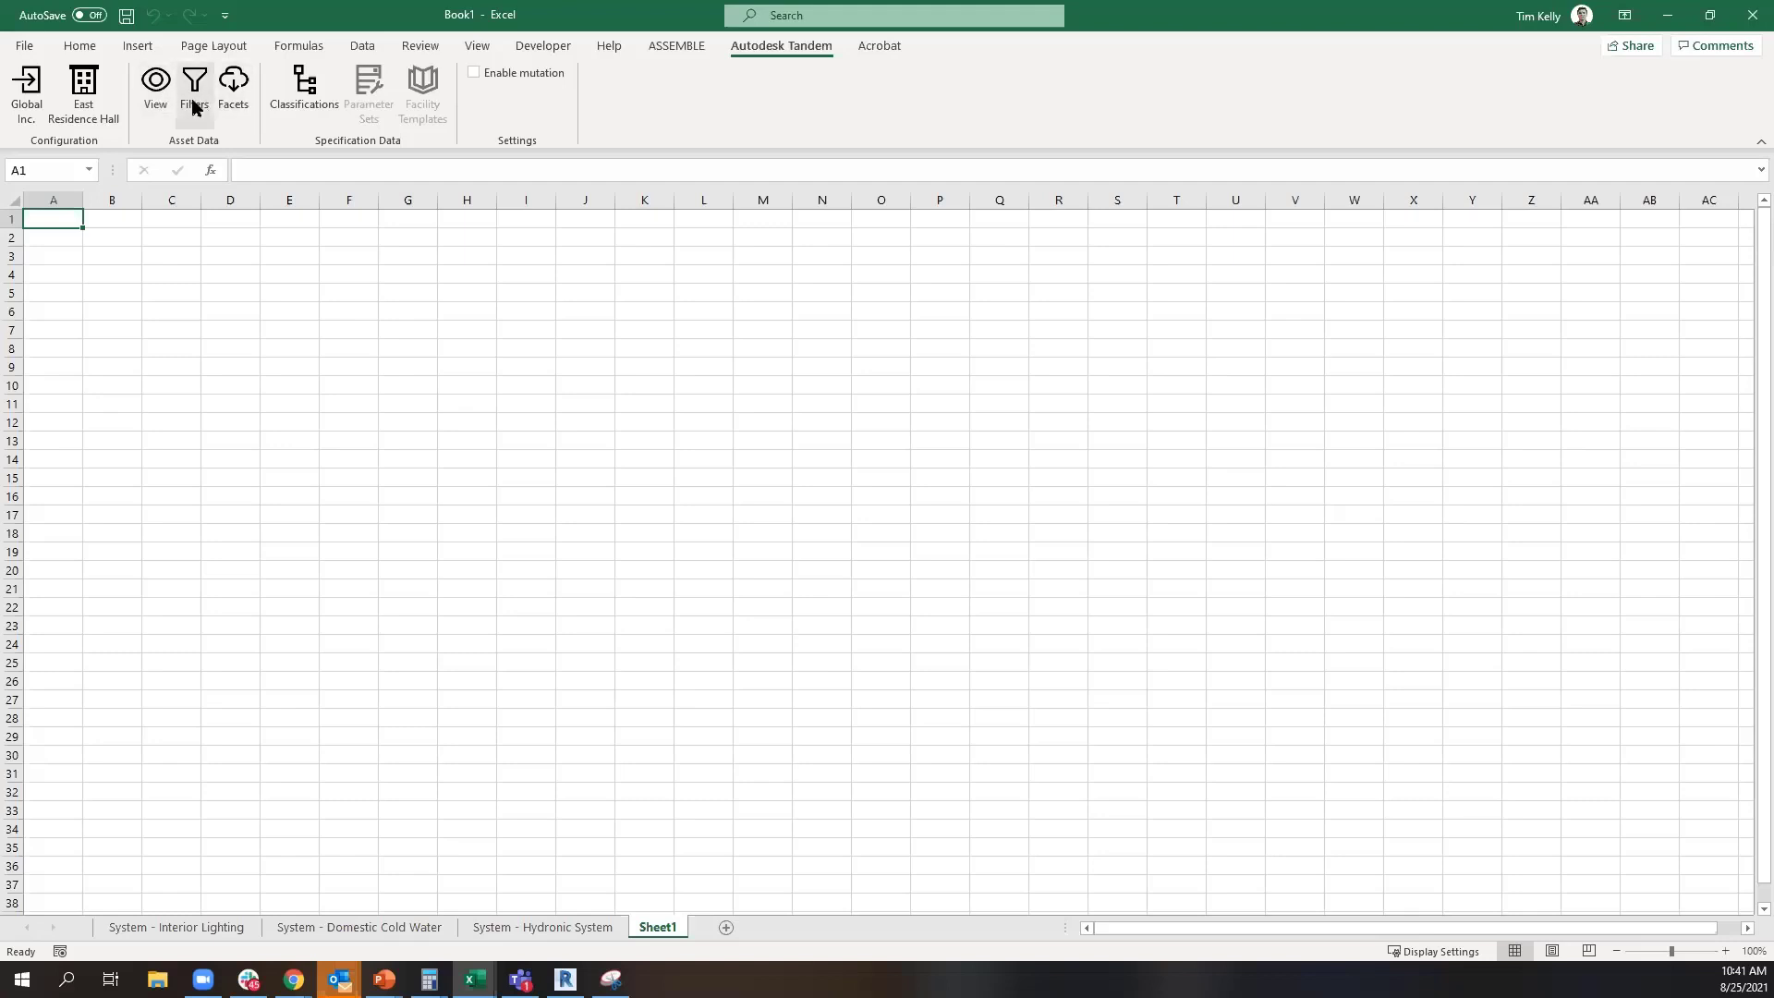
Load the System - Interior Lighting facility view from Tandem into the workbook
click(159, 100)
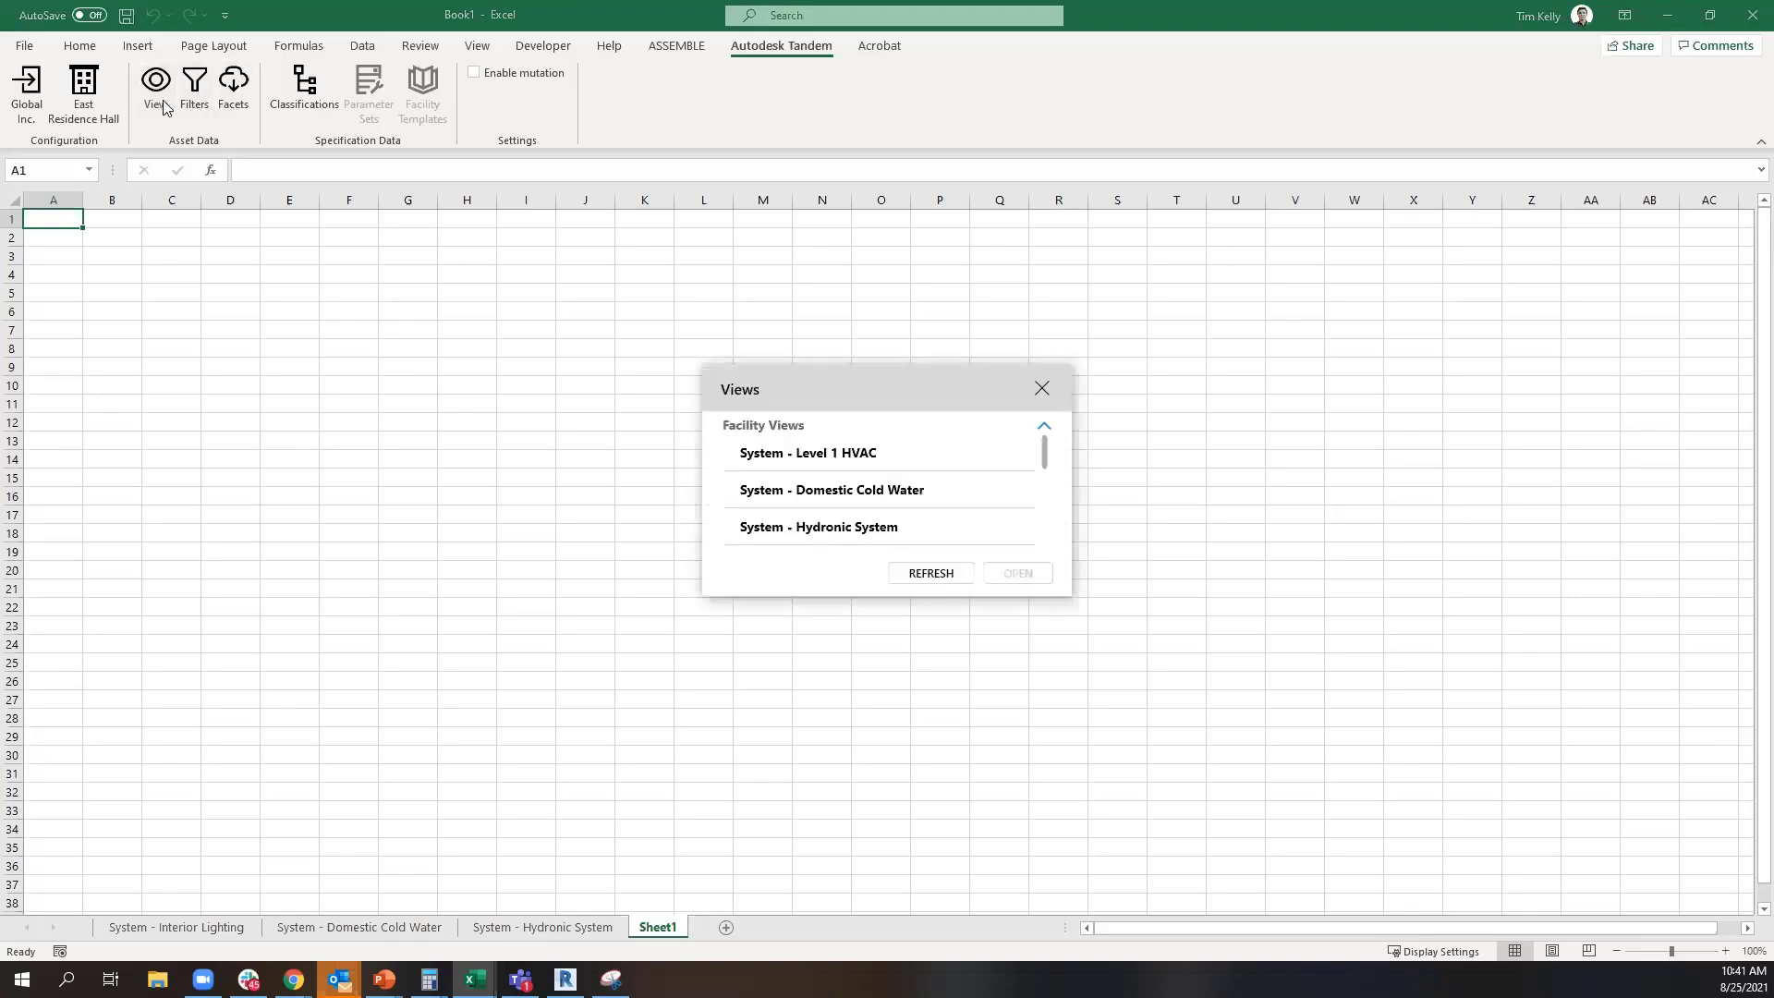
click(849, 499)
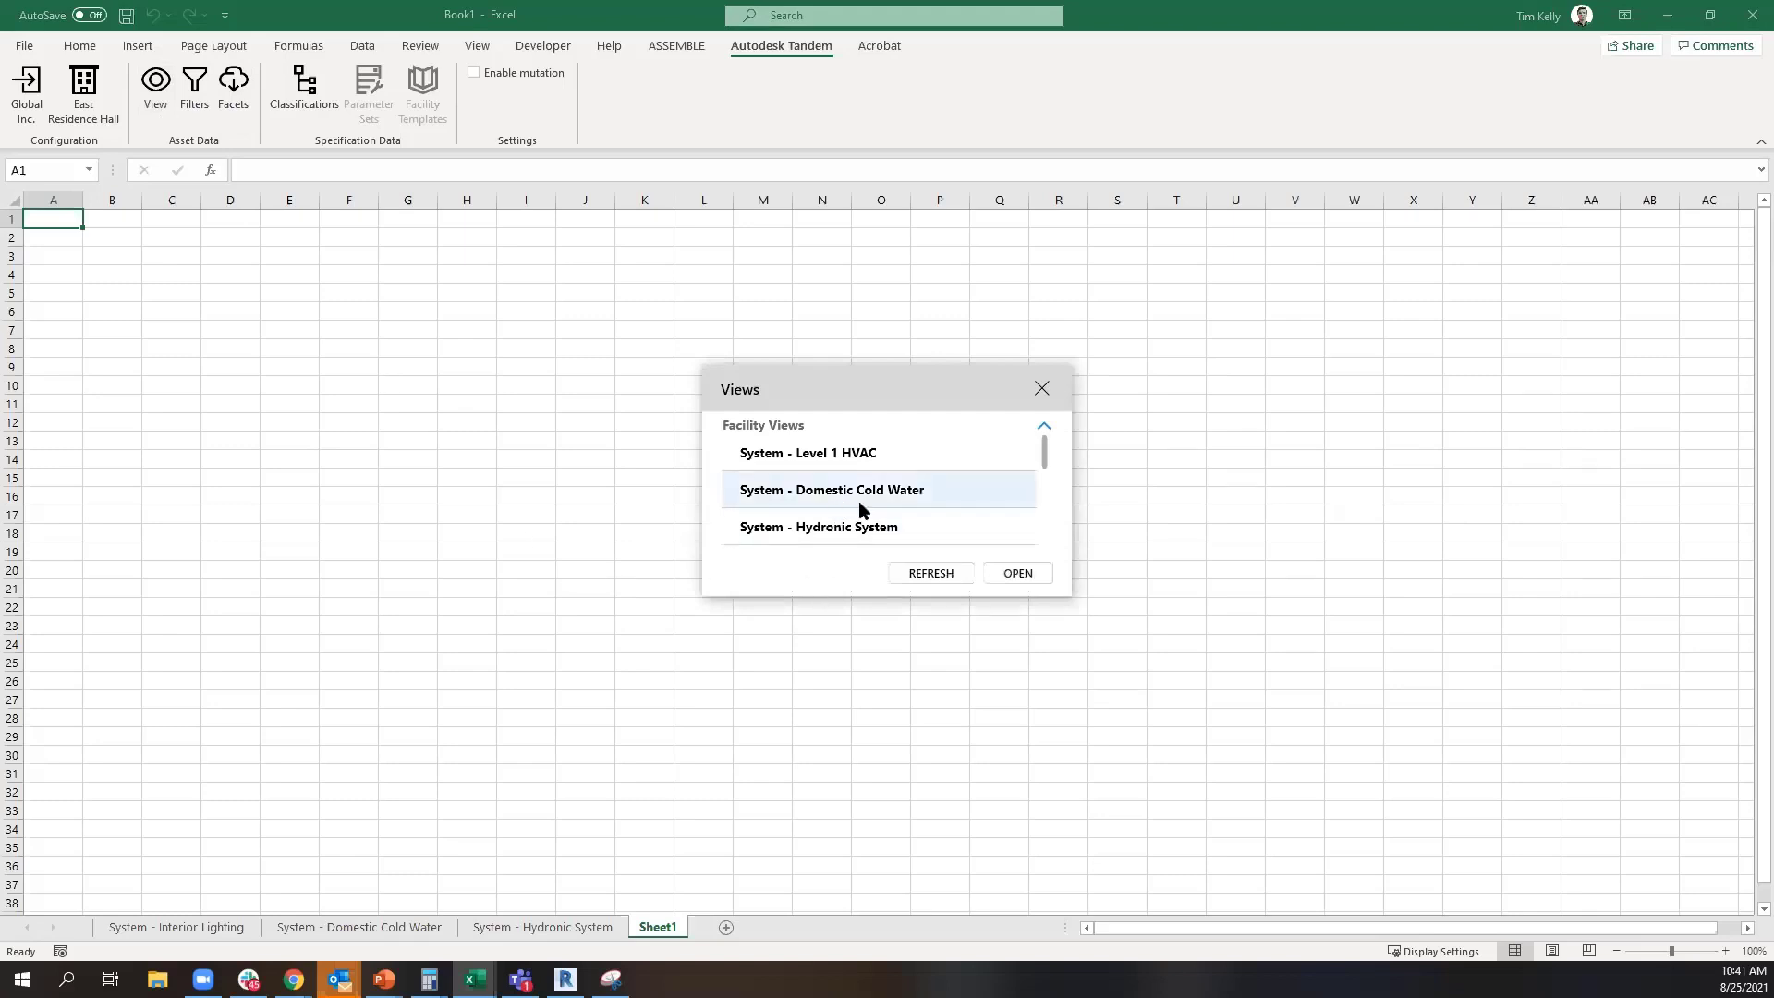
scroll(867, 491, down, 1)
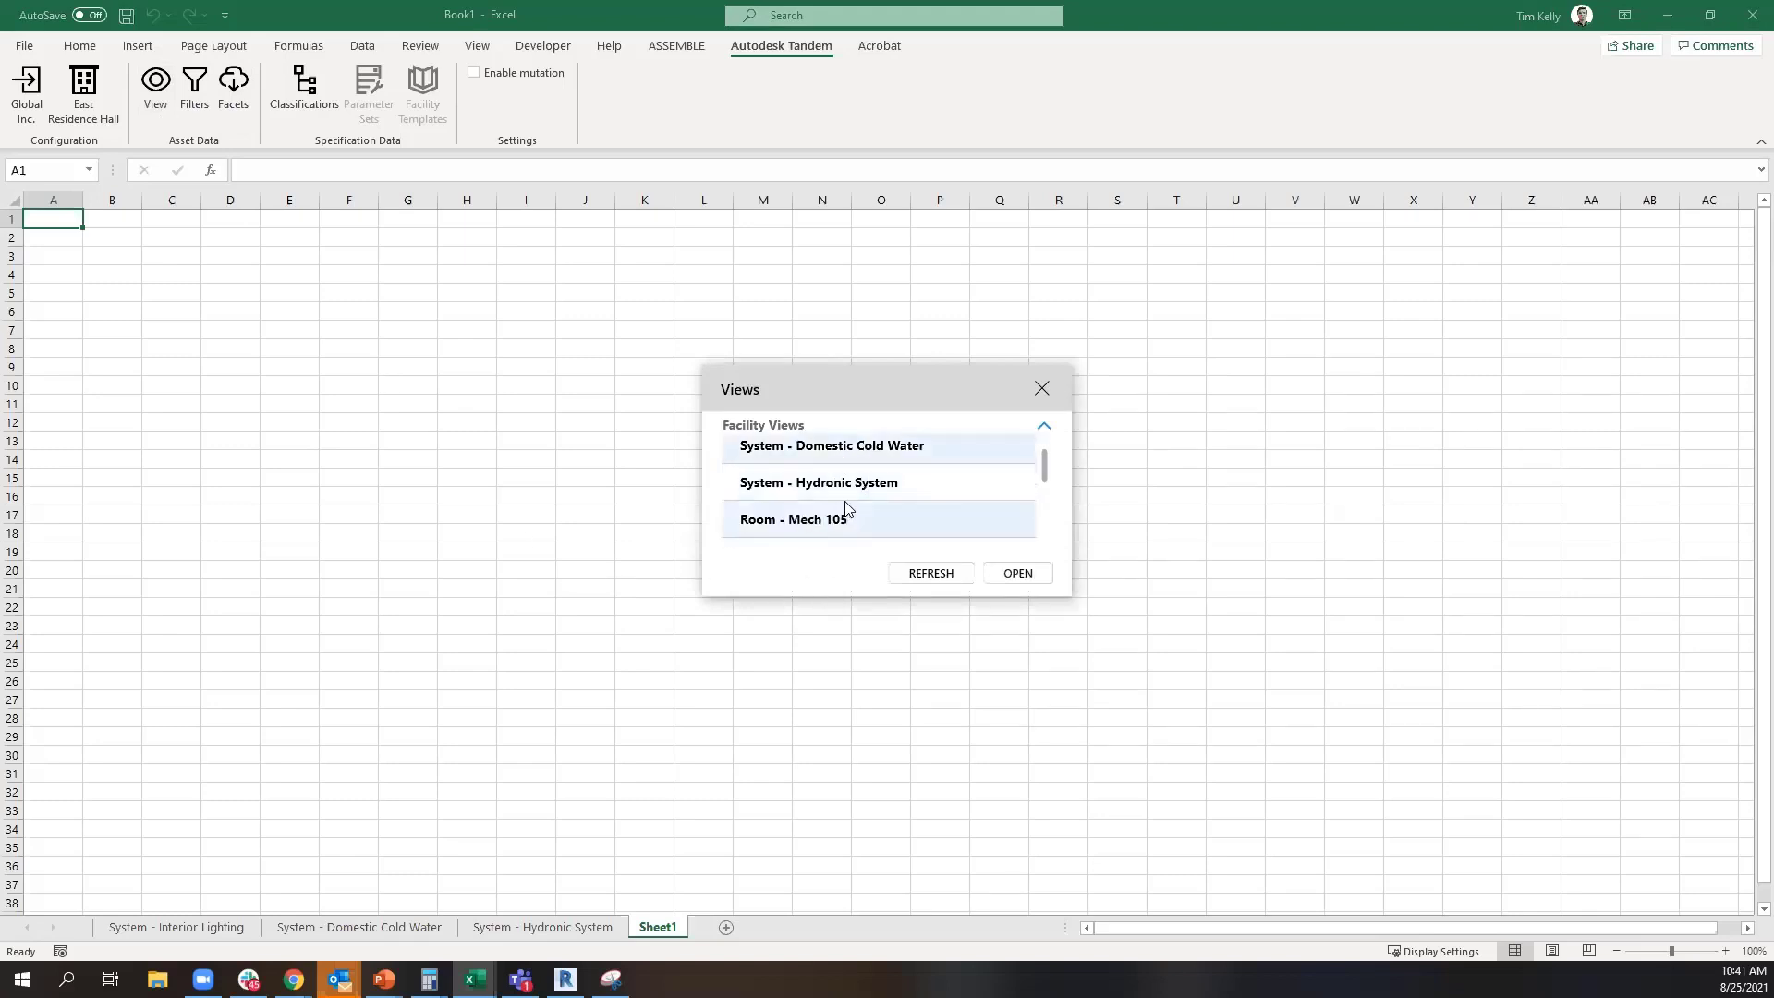
scroll(844, 508, down, 1)
scroll(848, 503, up, 1)
scroll(848, 503, down, 3)
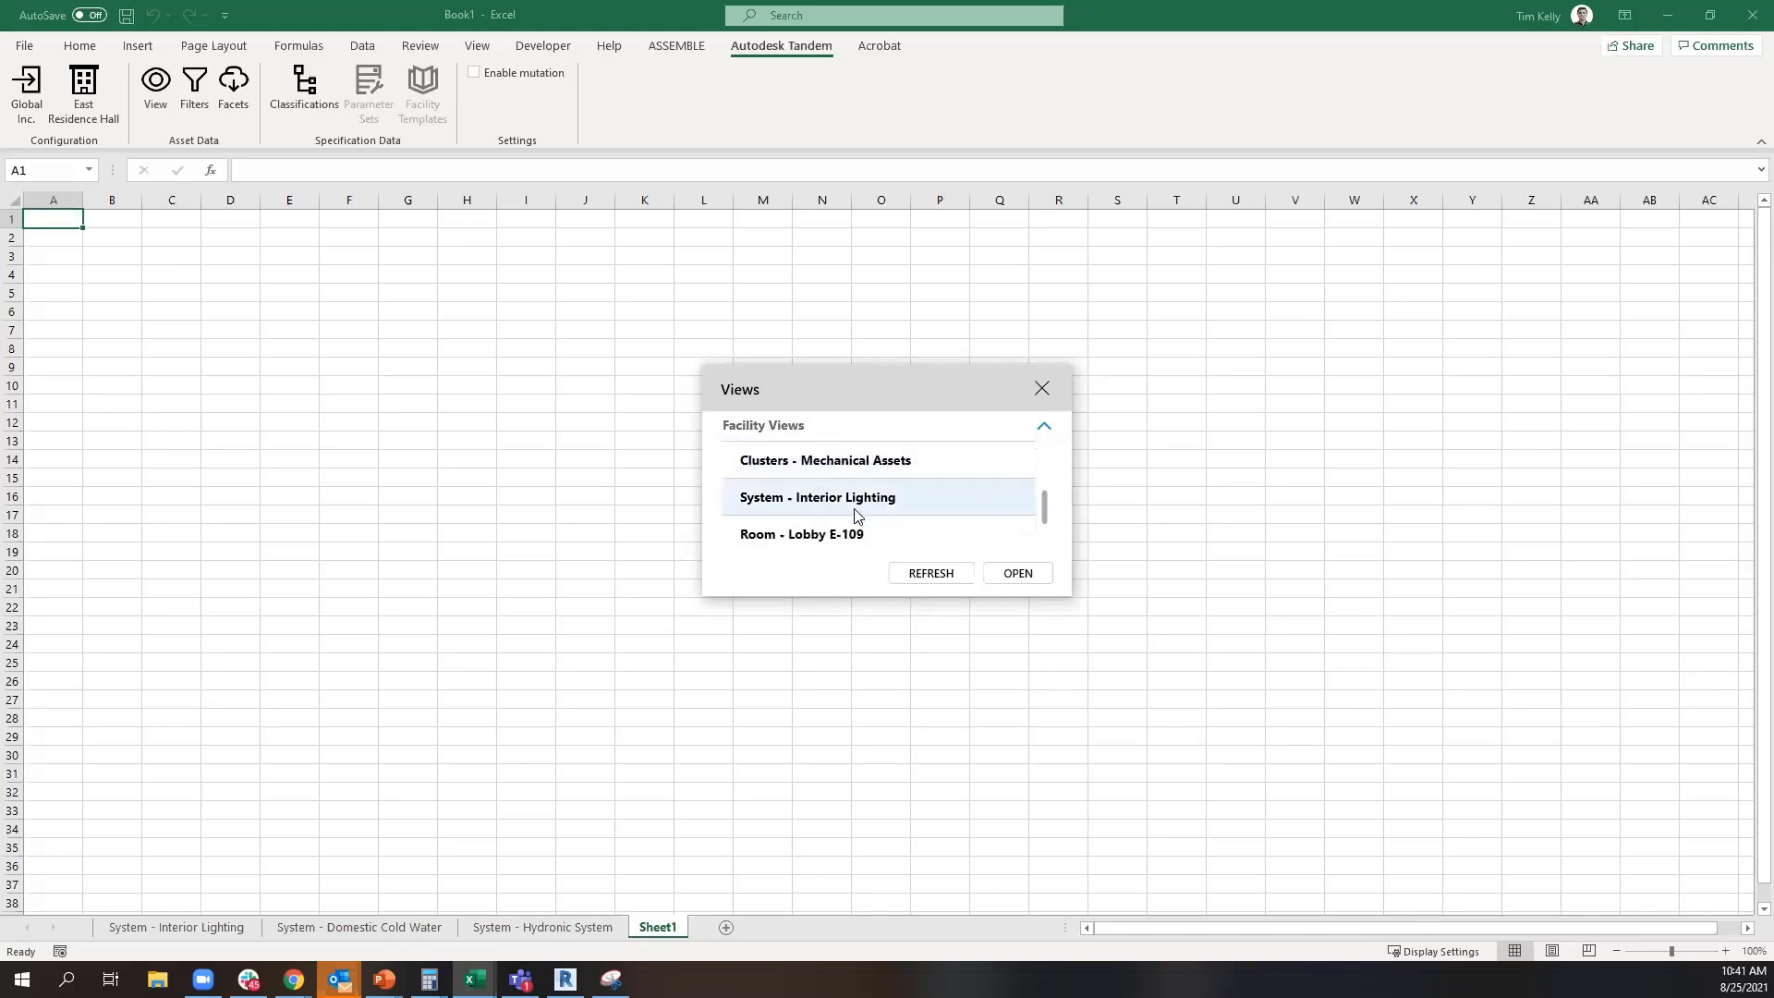
click(848, 503)
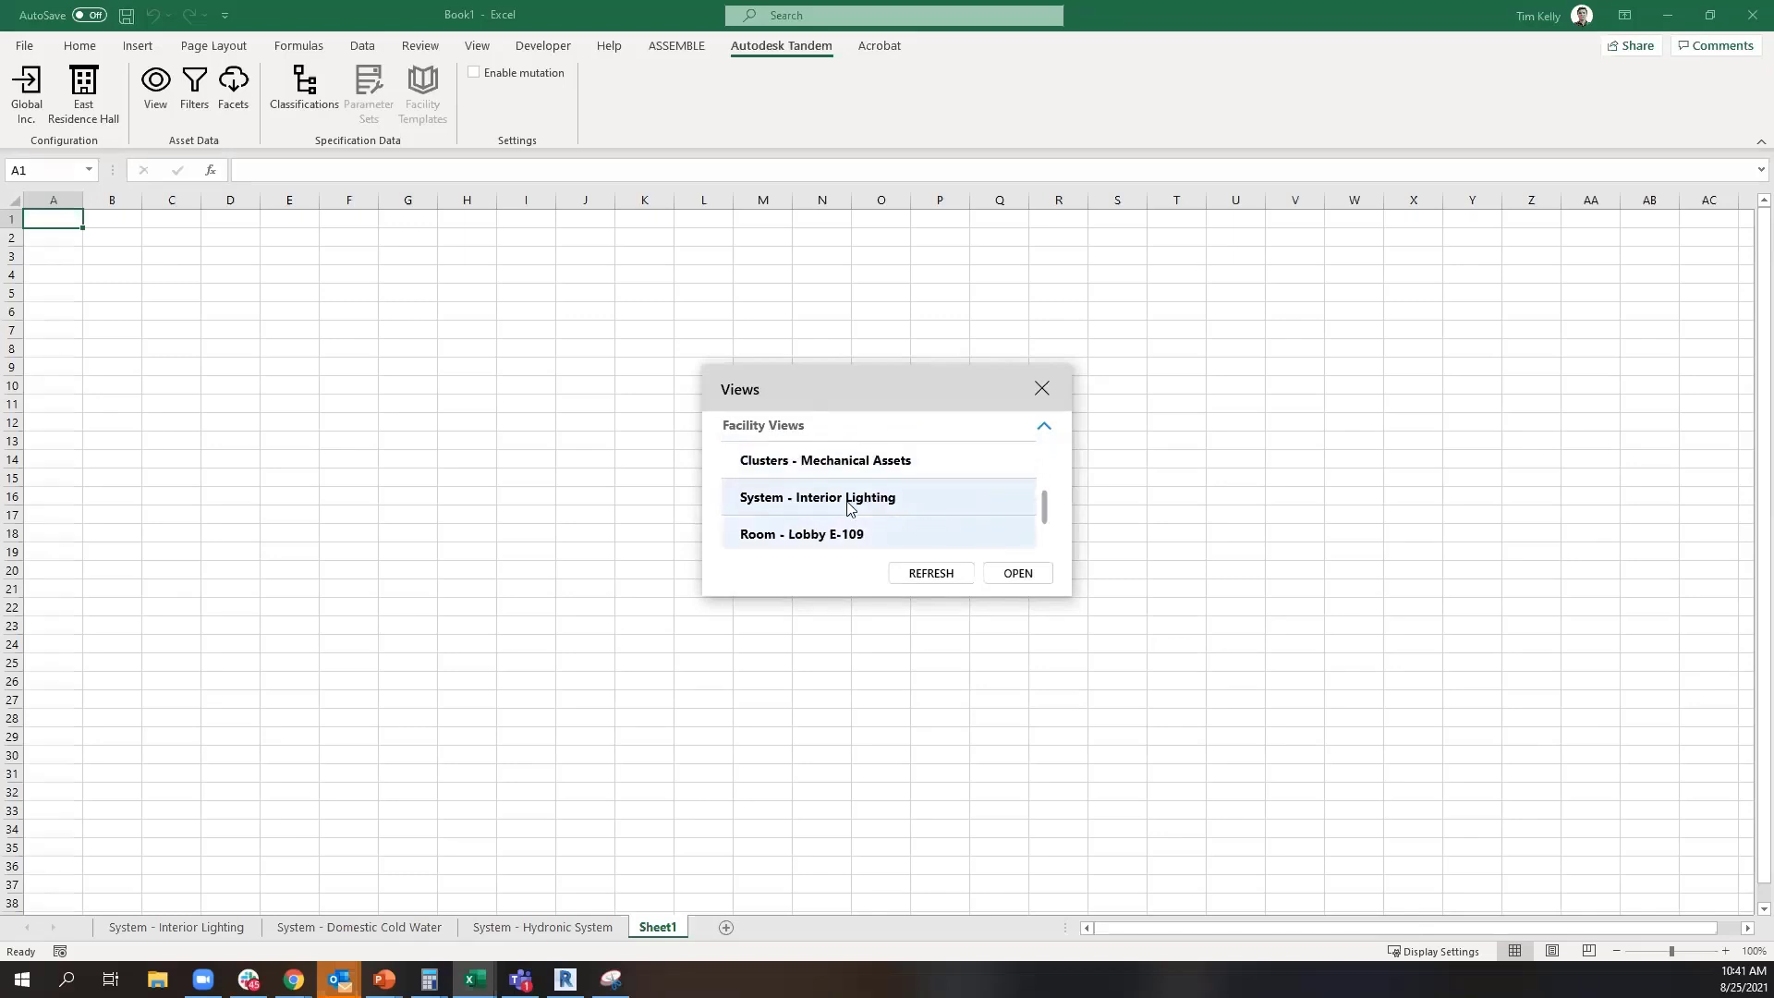
click(1027, 578)
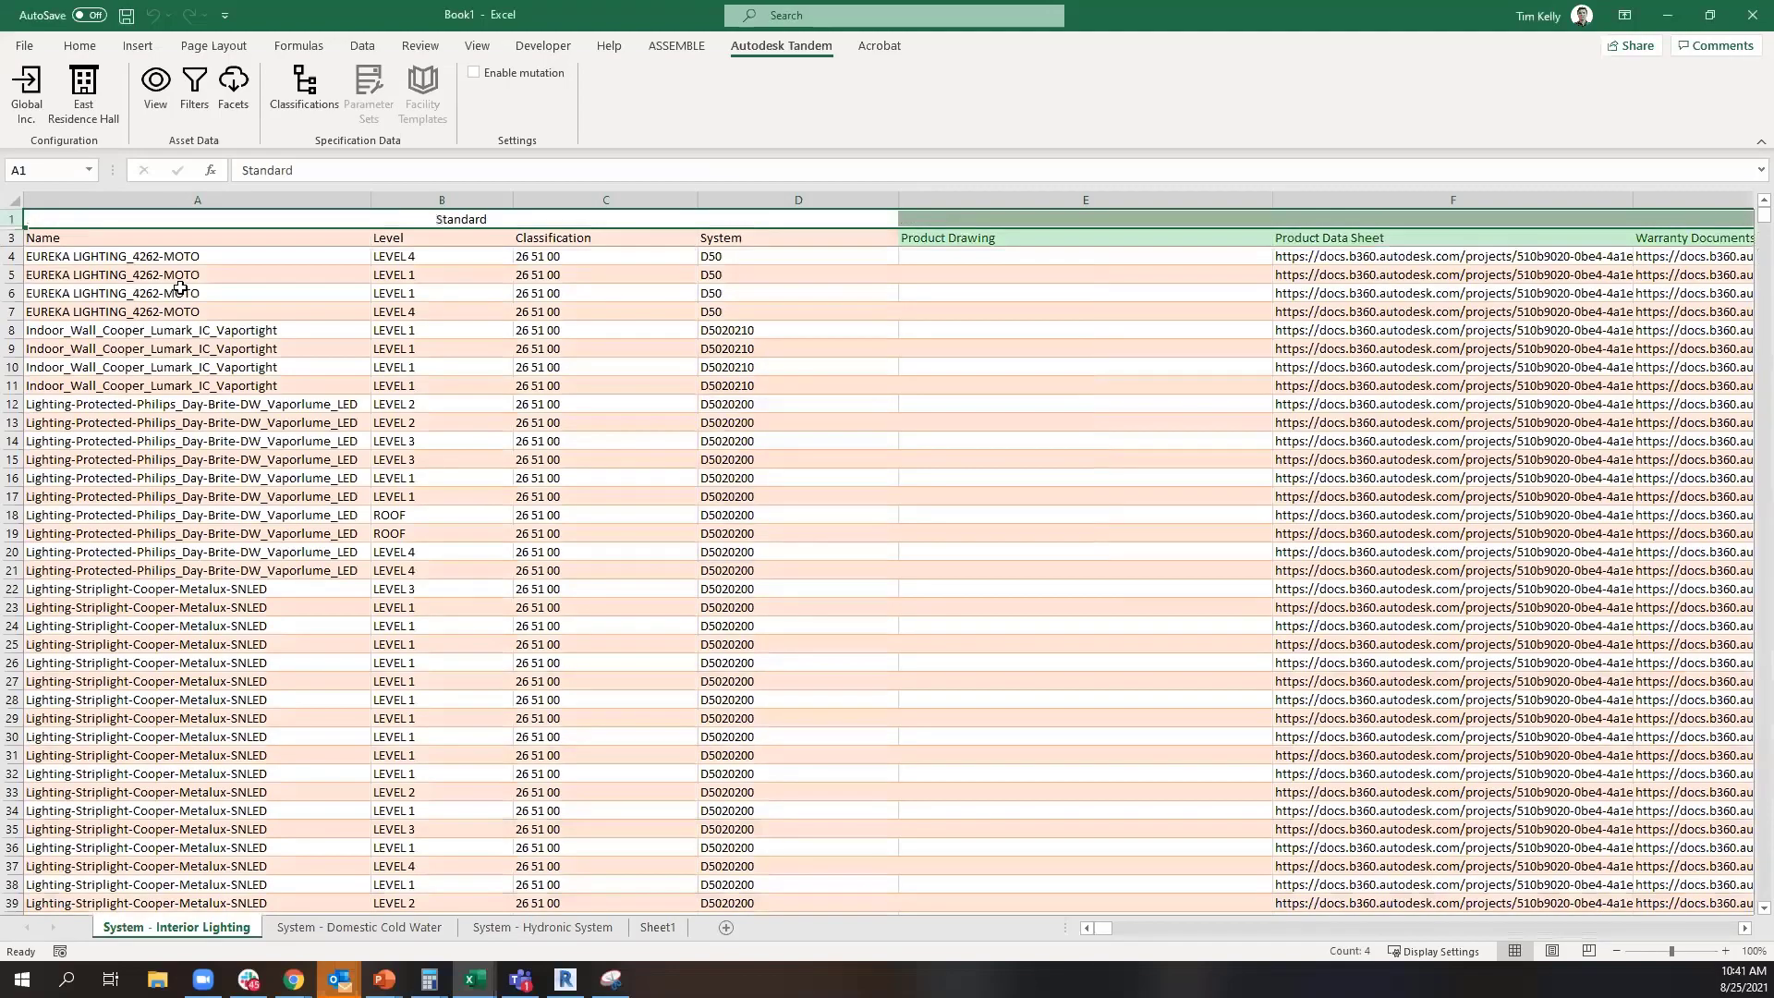
Examine the interior lighting table's asset names, document links, installation dates and manufacturers, down to its last row
drag(178, 265, 213, 847)
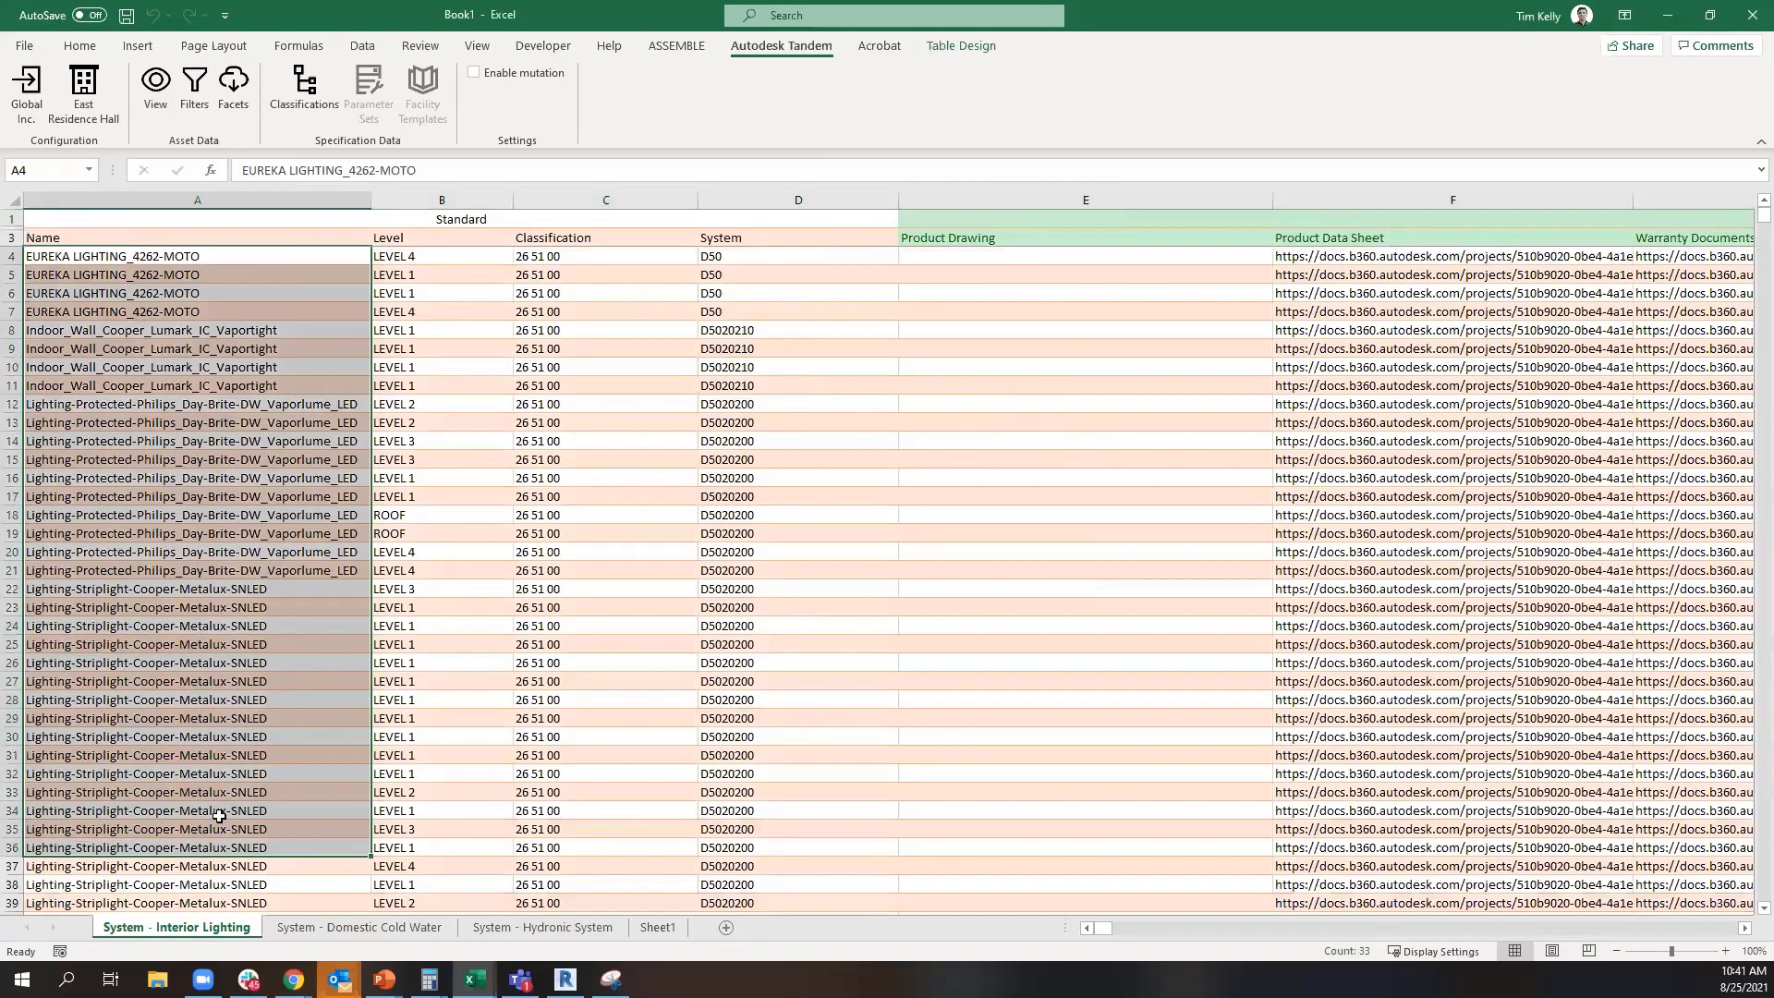
scroll(319, 739, right, 3)
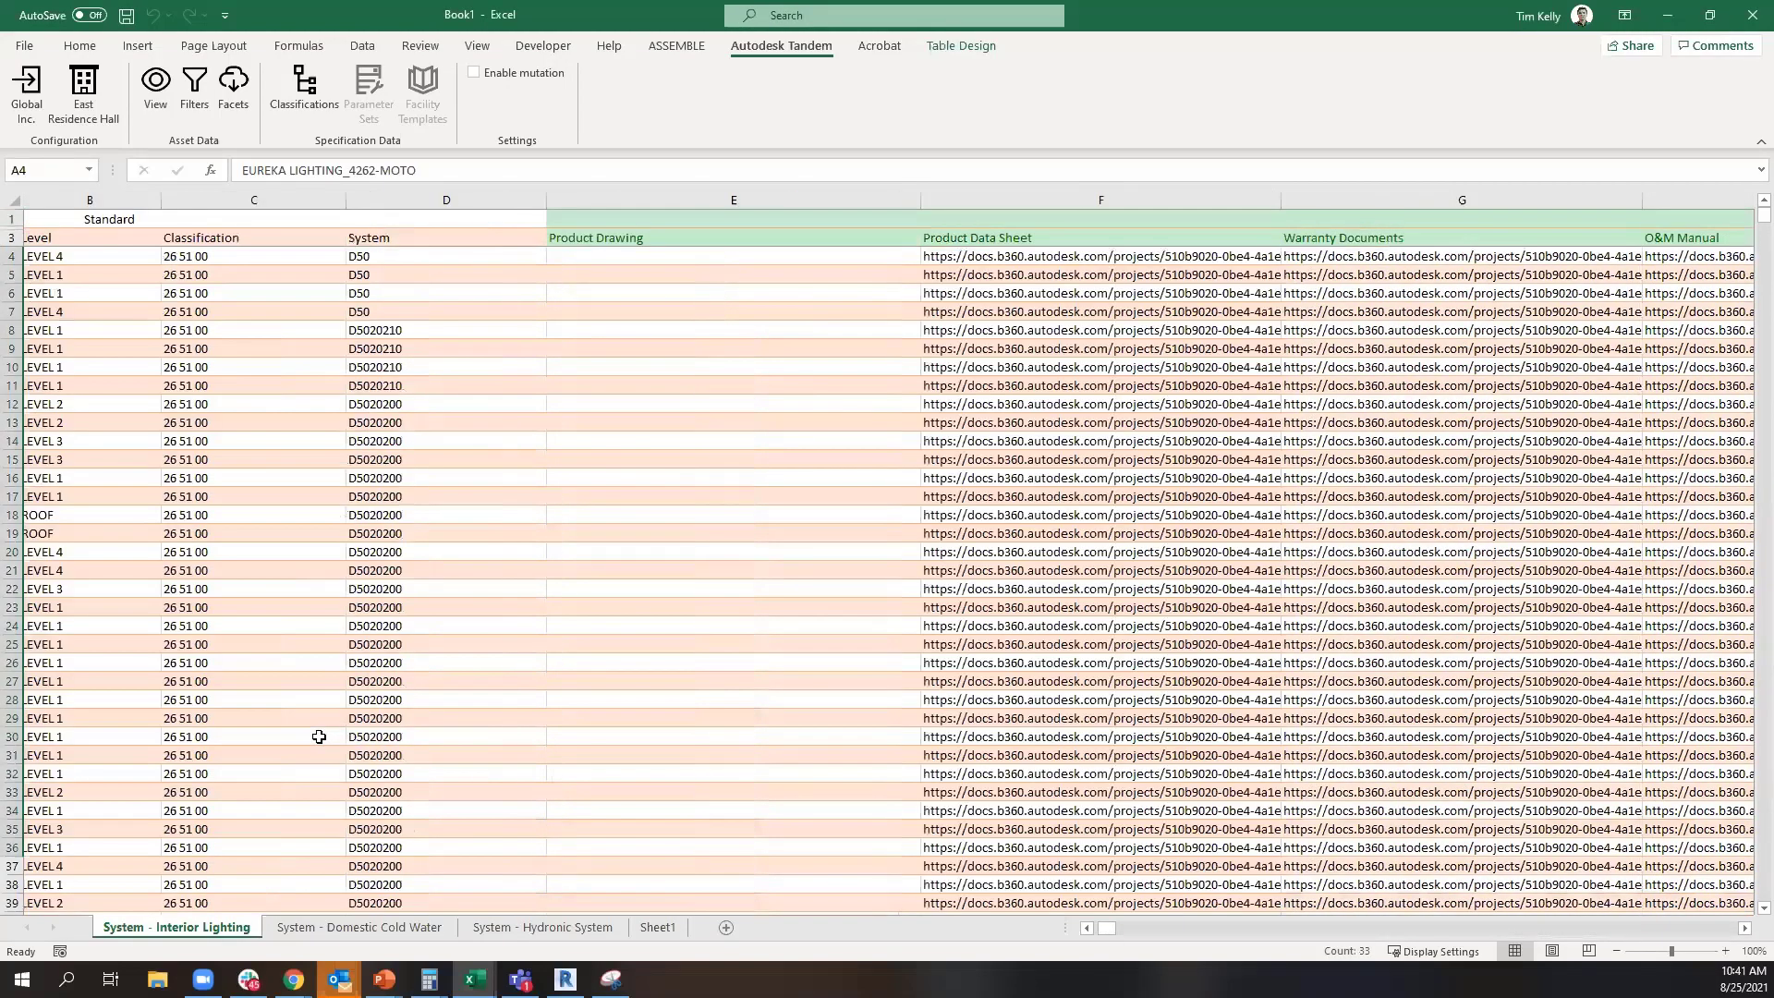
scroll(357, 734, right, 6)
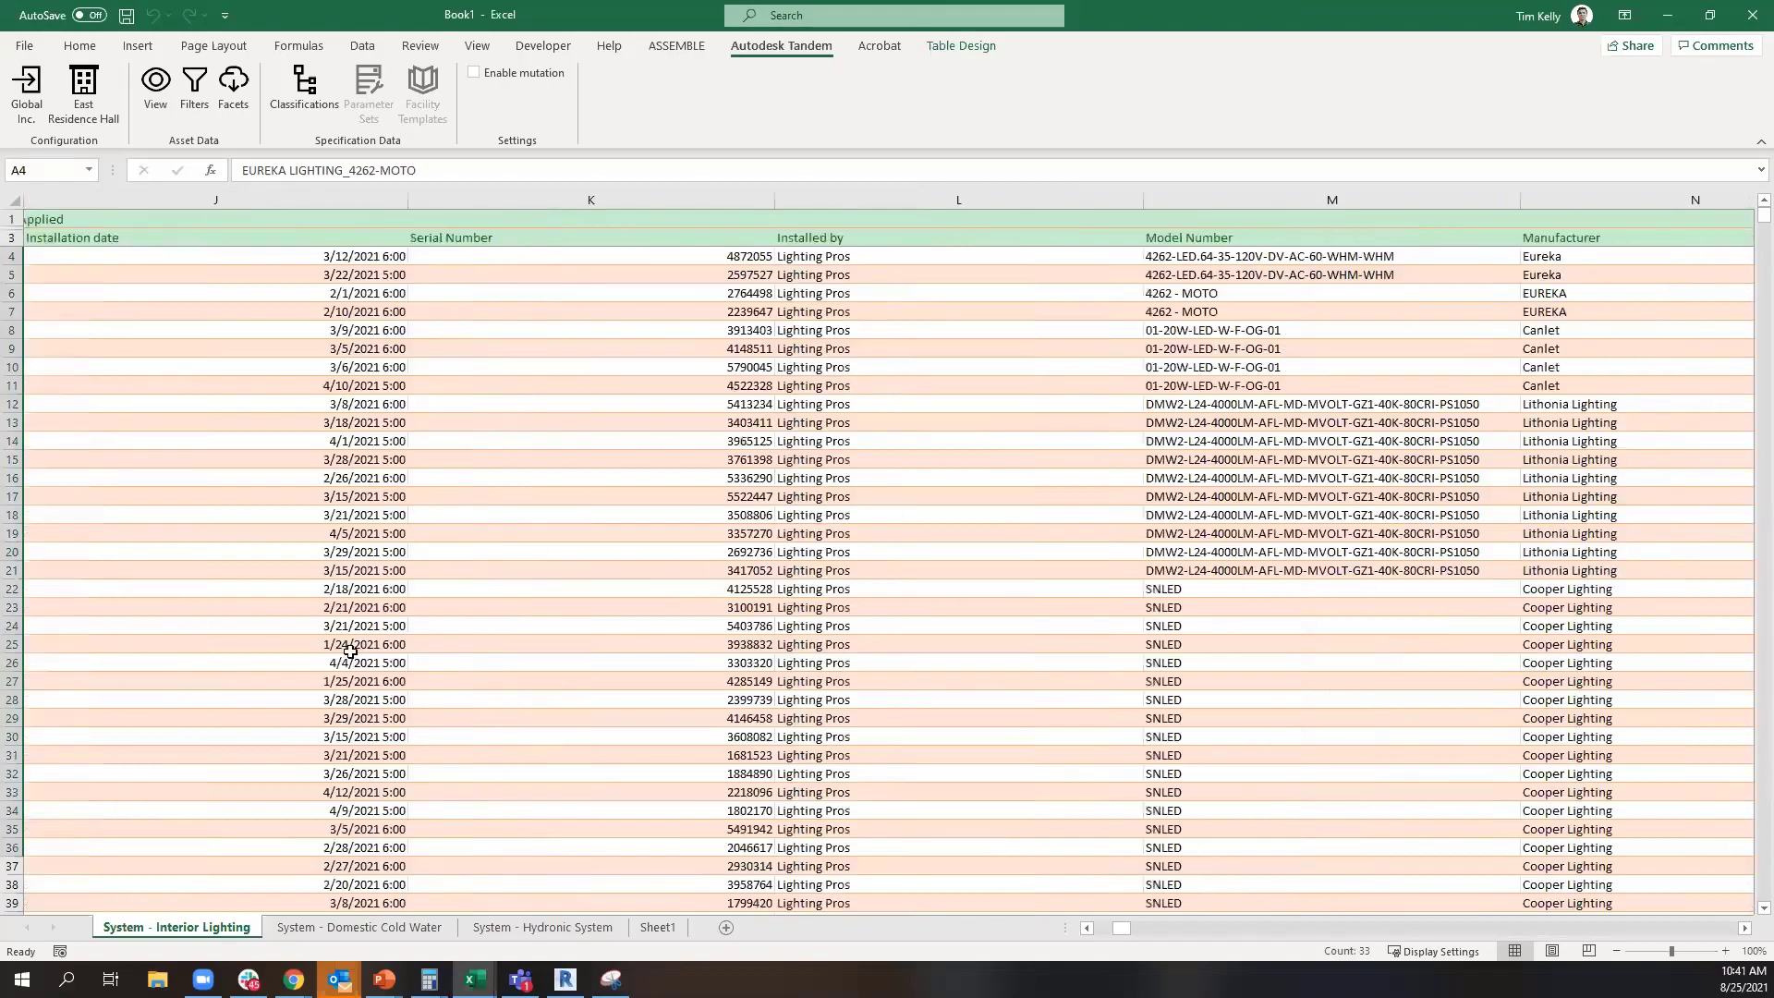
click(351, 653)
scroll(351, 647, left, 3)
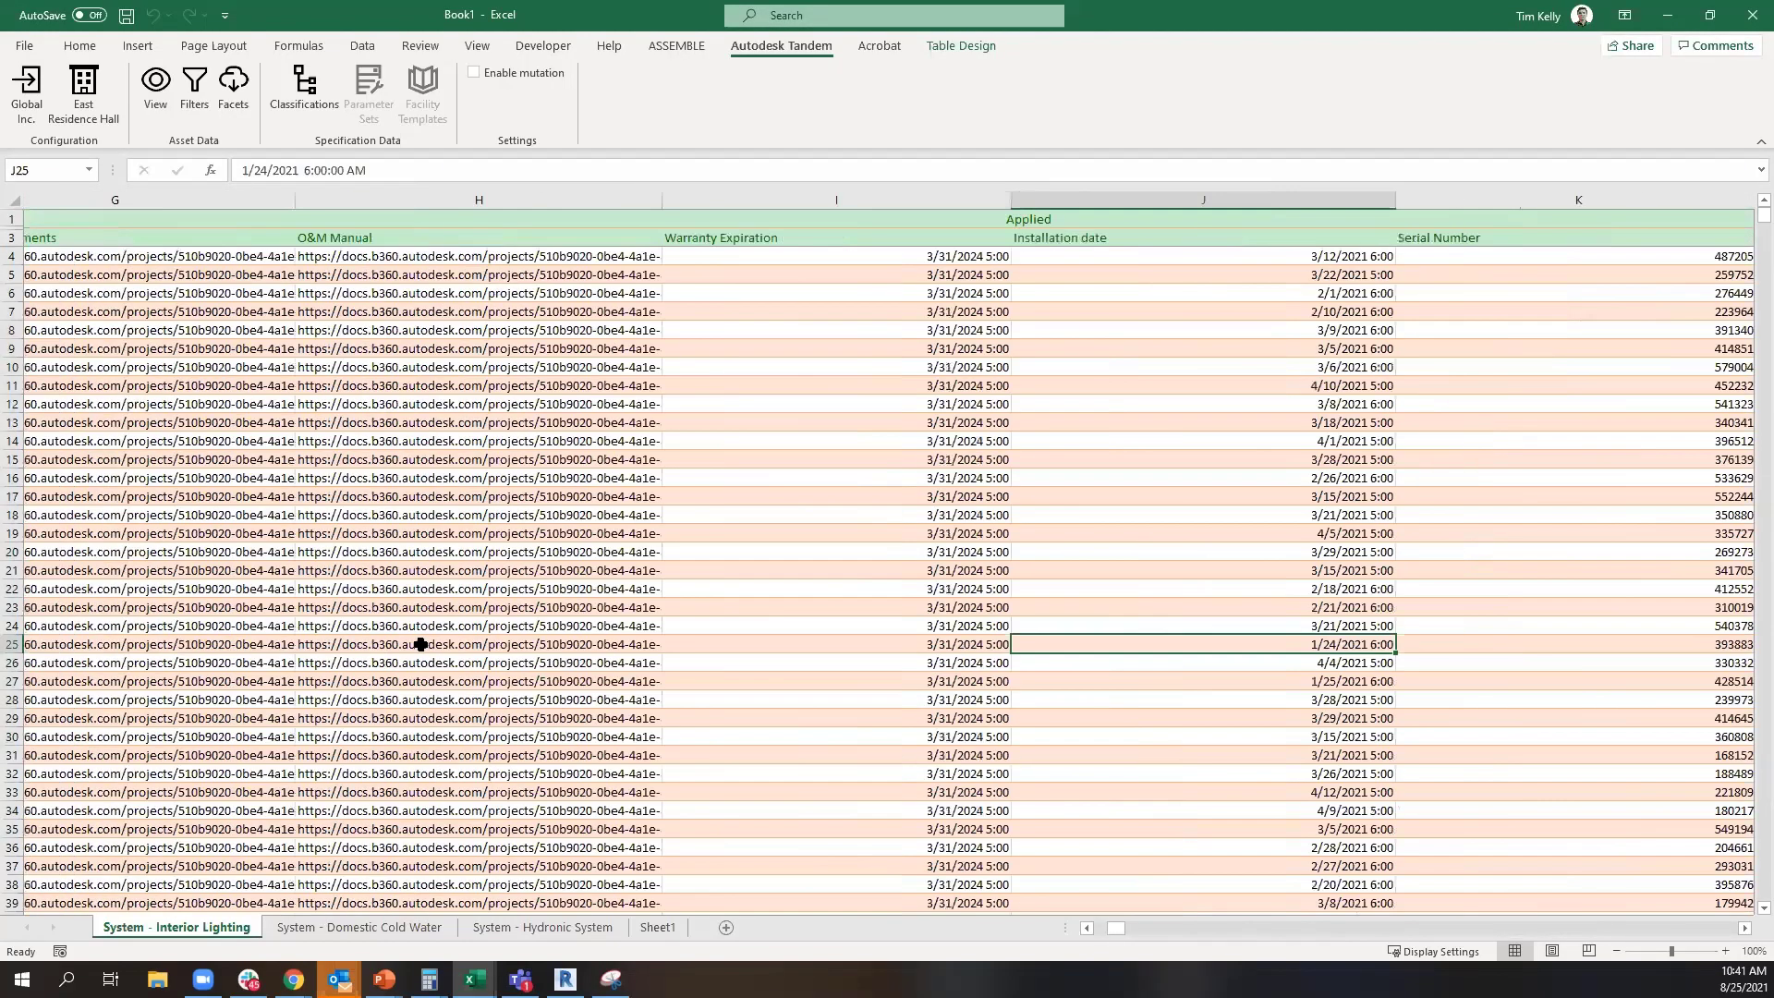
key(ctrl+Down)
key(ctrl+Left)
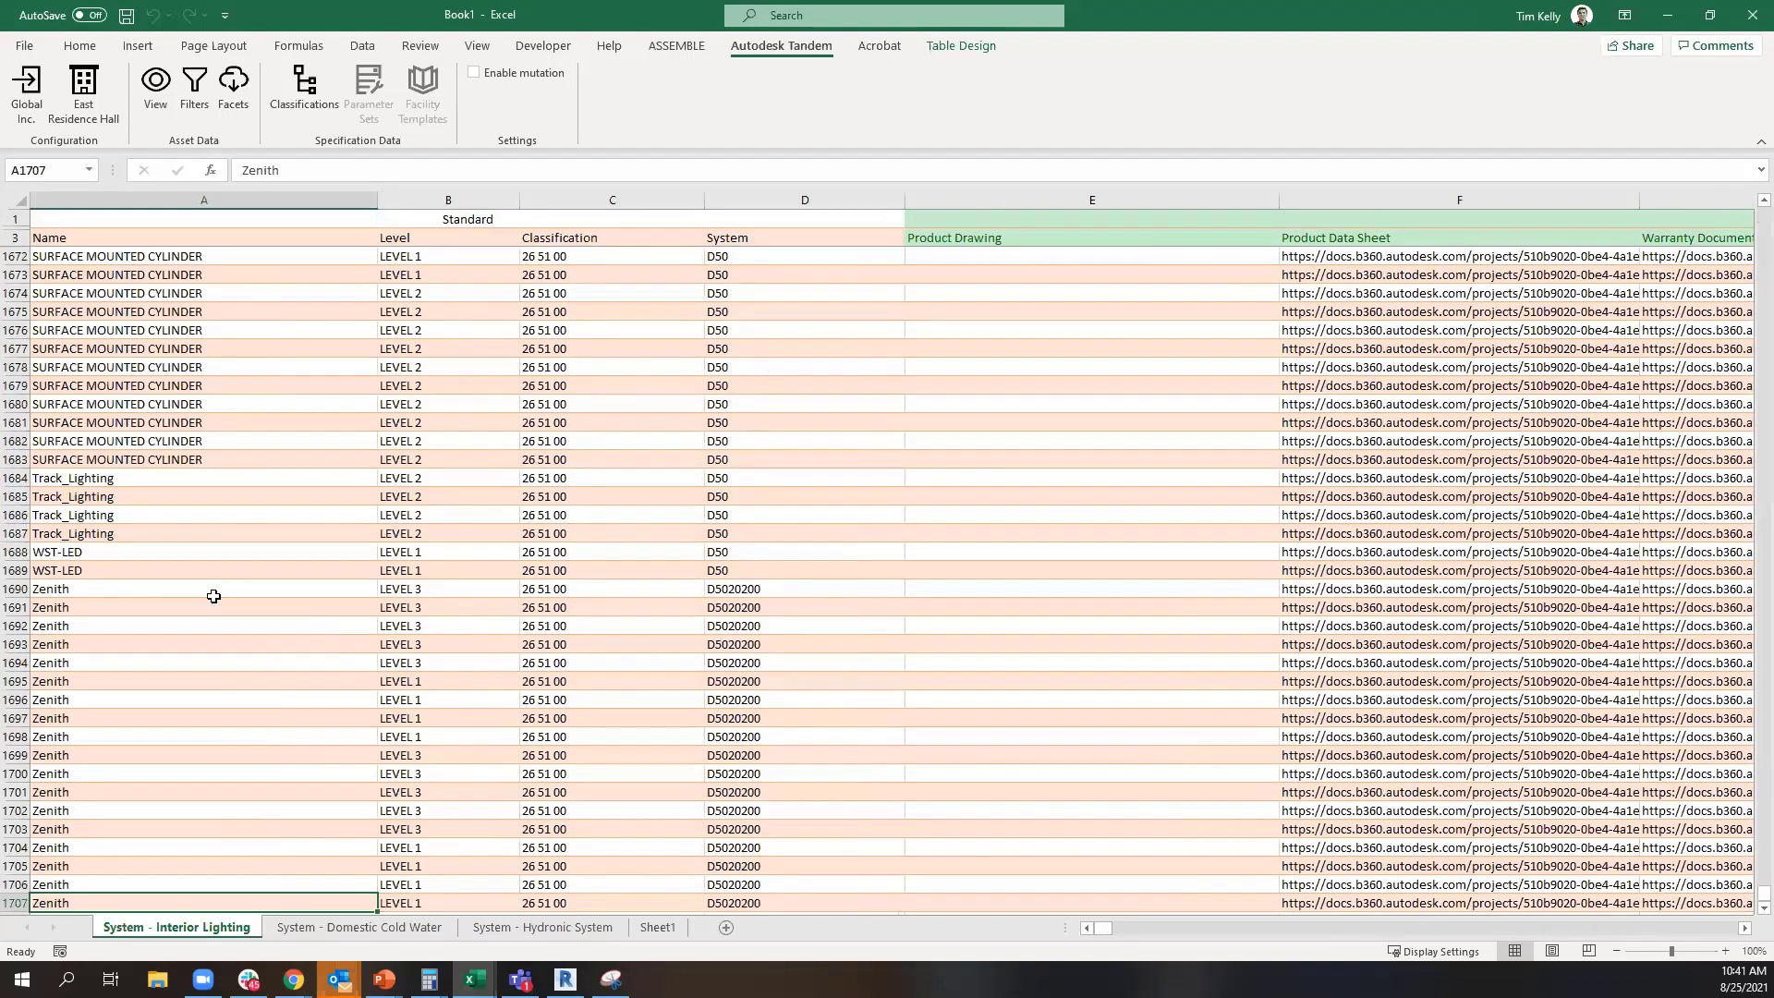
key(ctrl+Up)
key(Down)
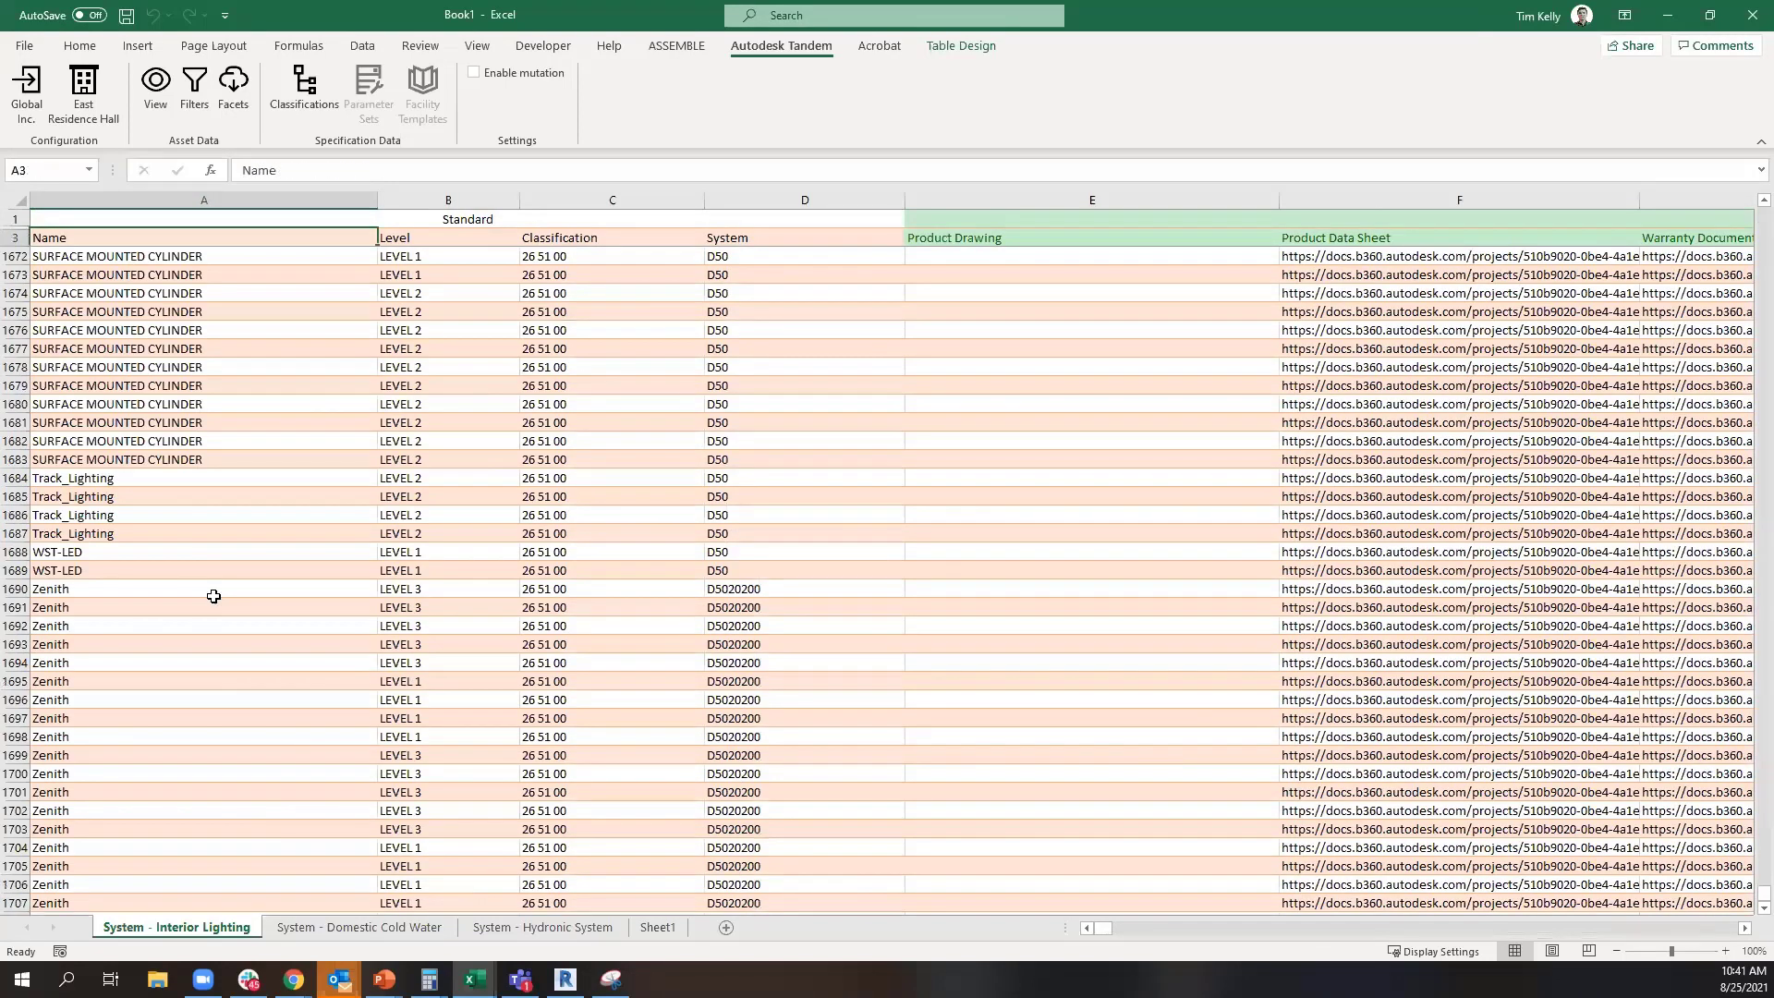
Examine the table's full width, including its last column and the Standard, Applied, Revit Element and Revit Type column groups
key(ctrl+Right)
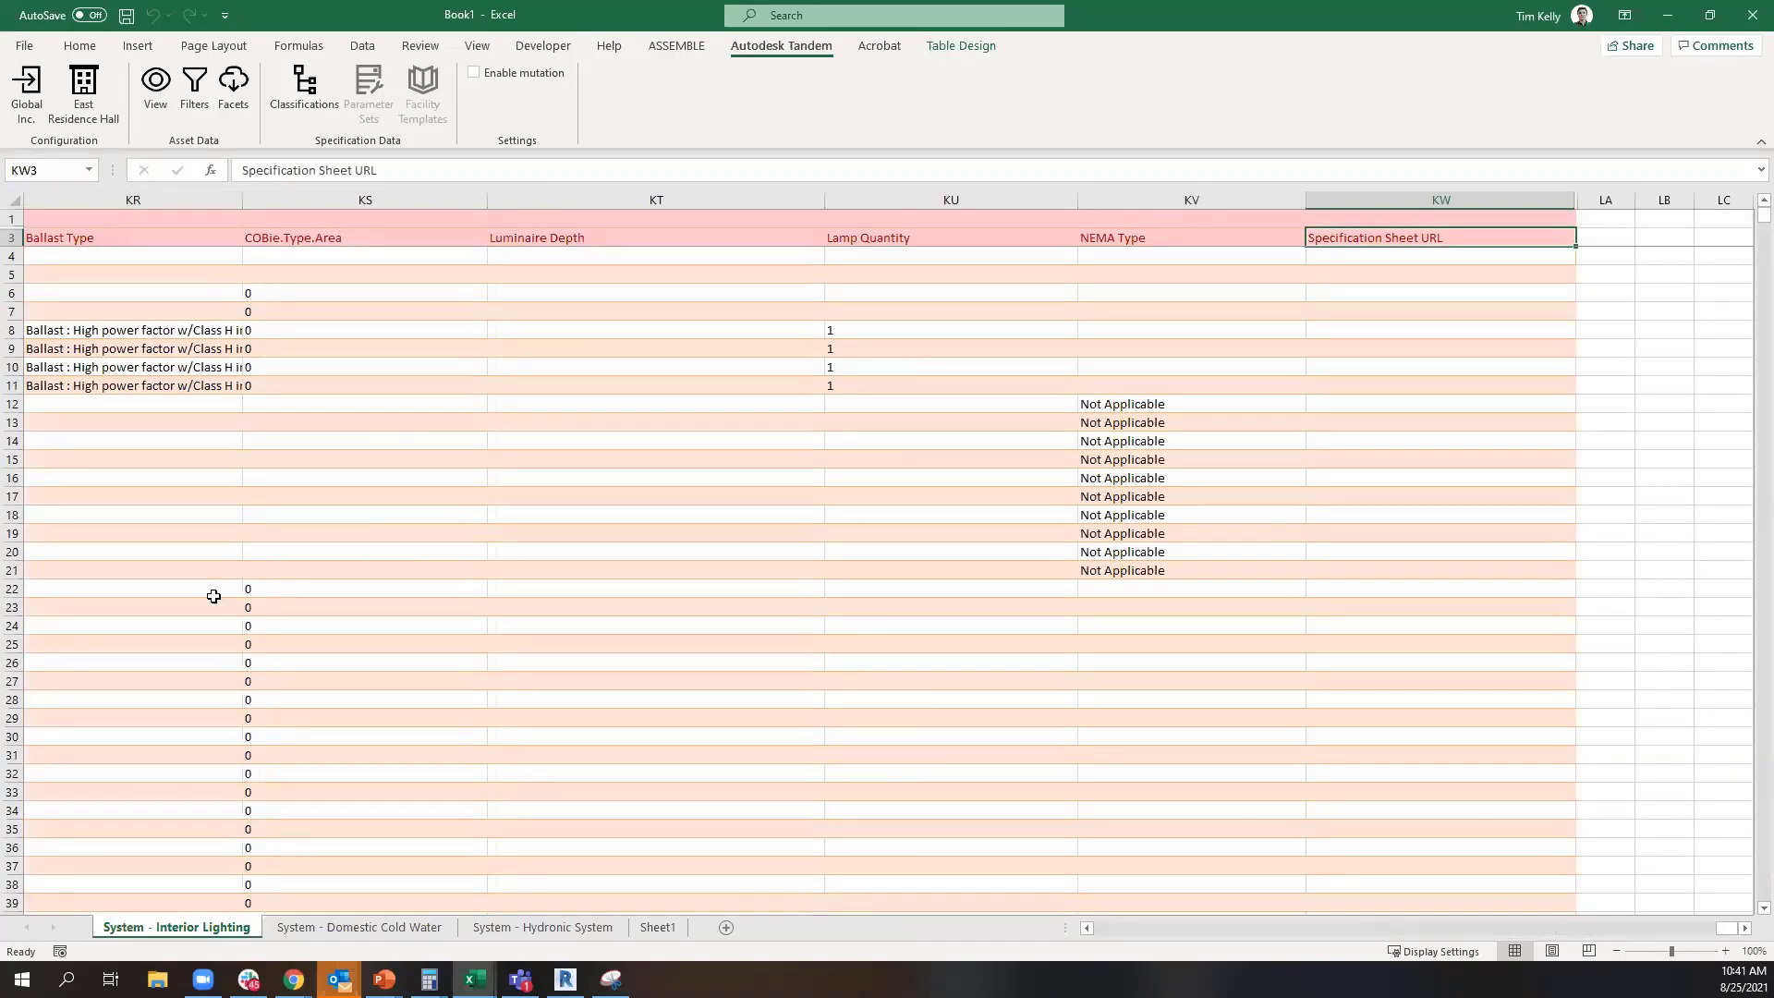
key(ctrl+Left)
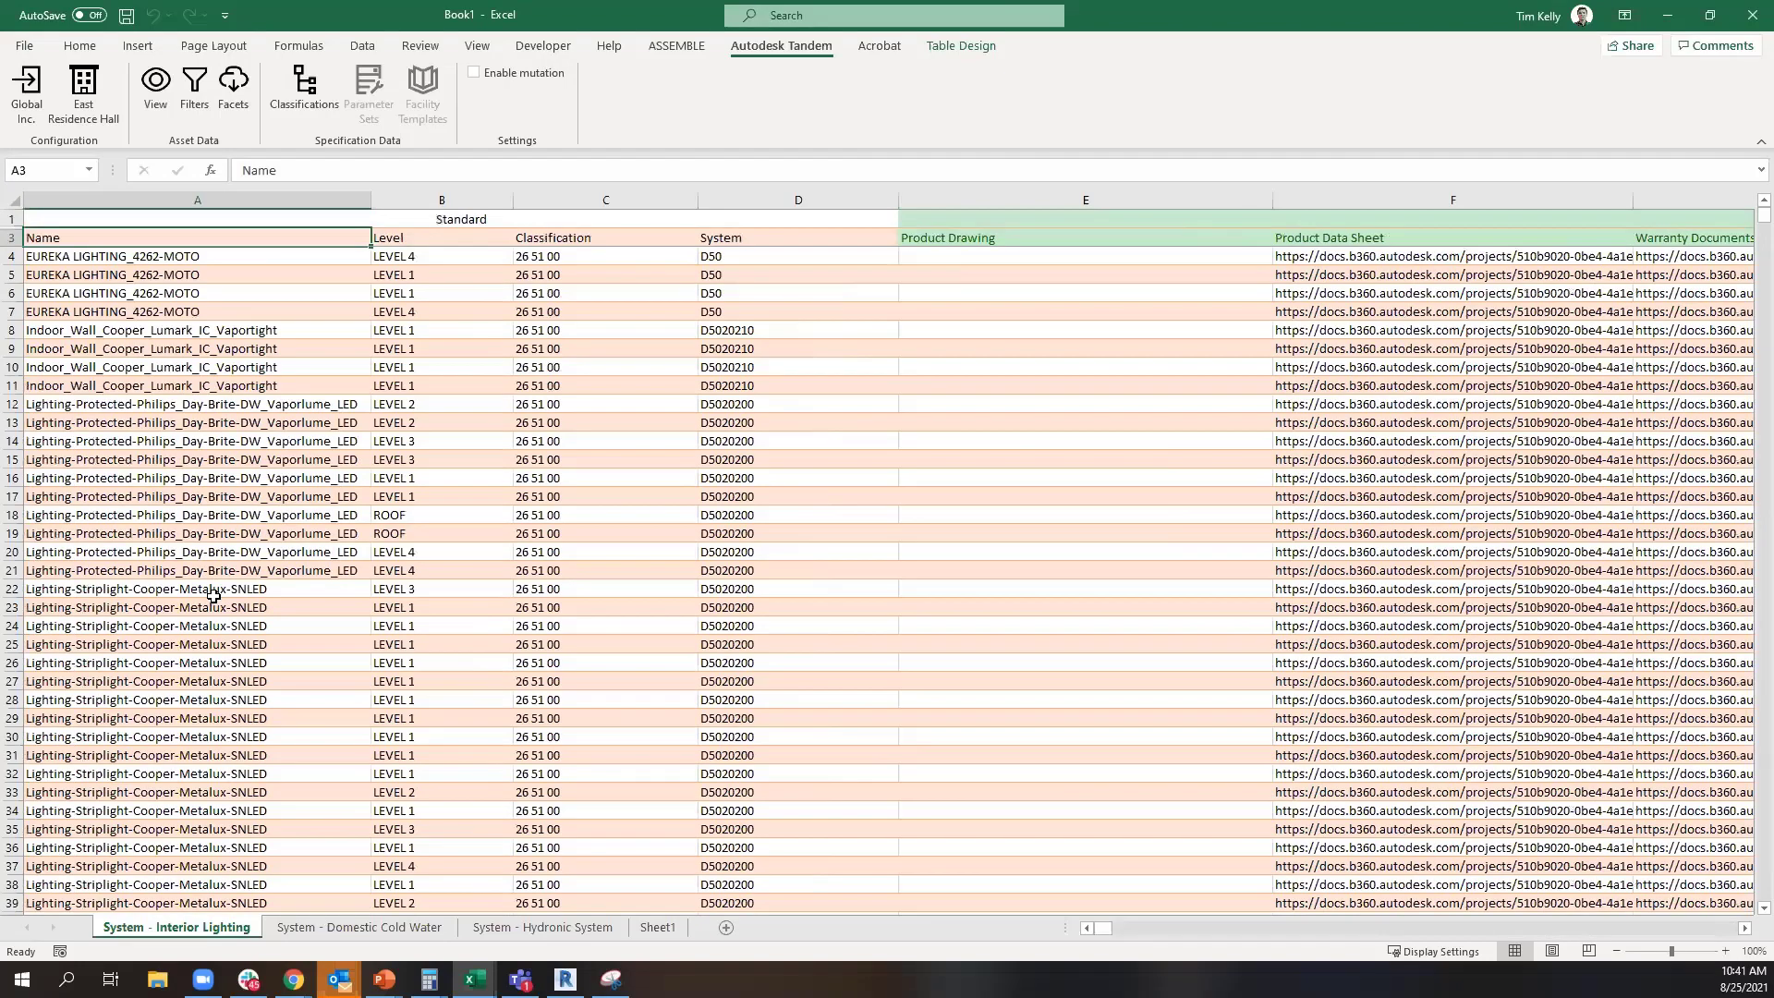
key(Up)
key(Right)
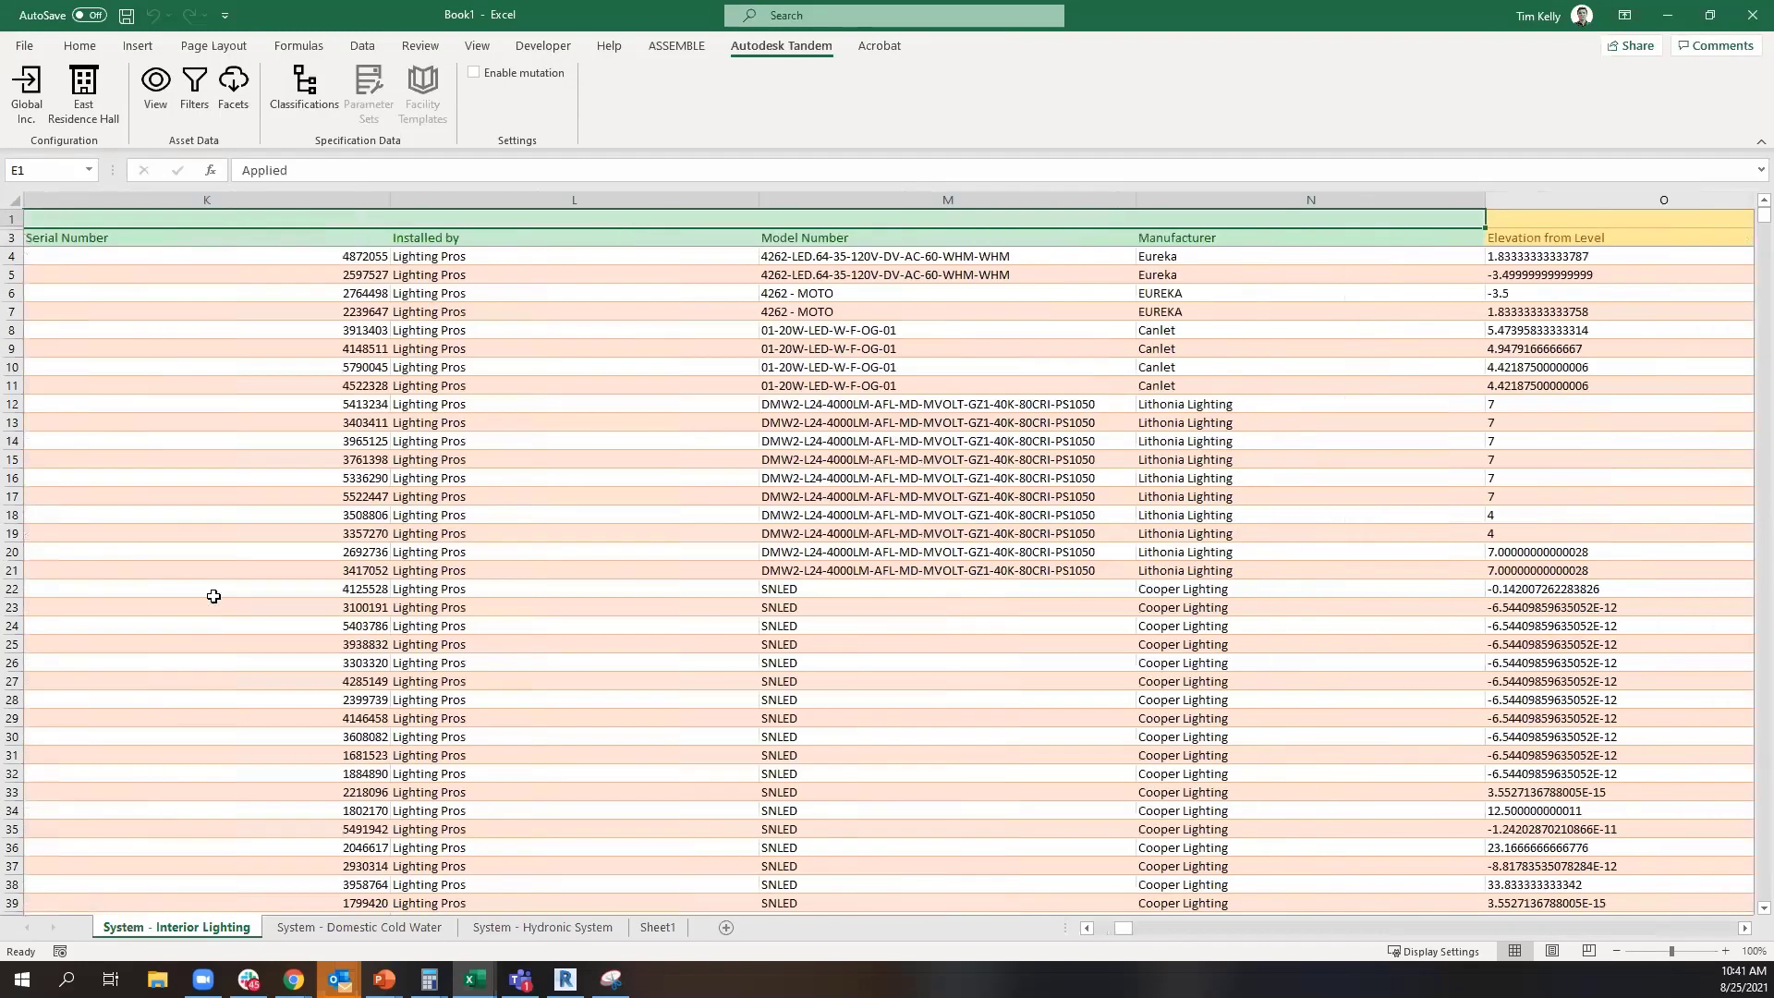
key(Right)
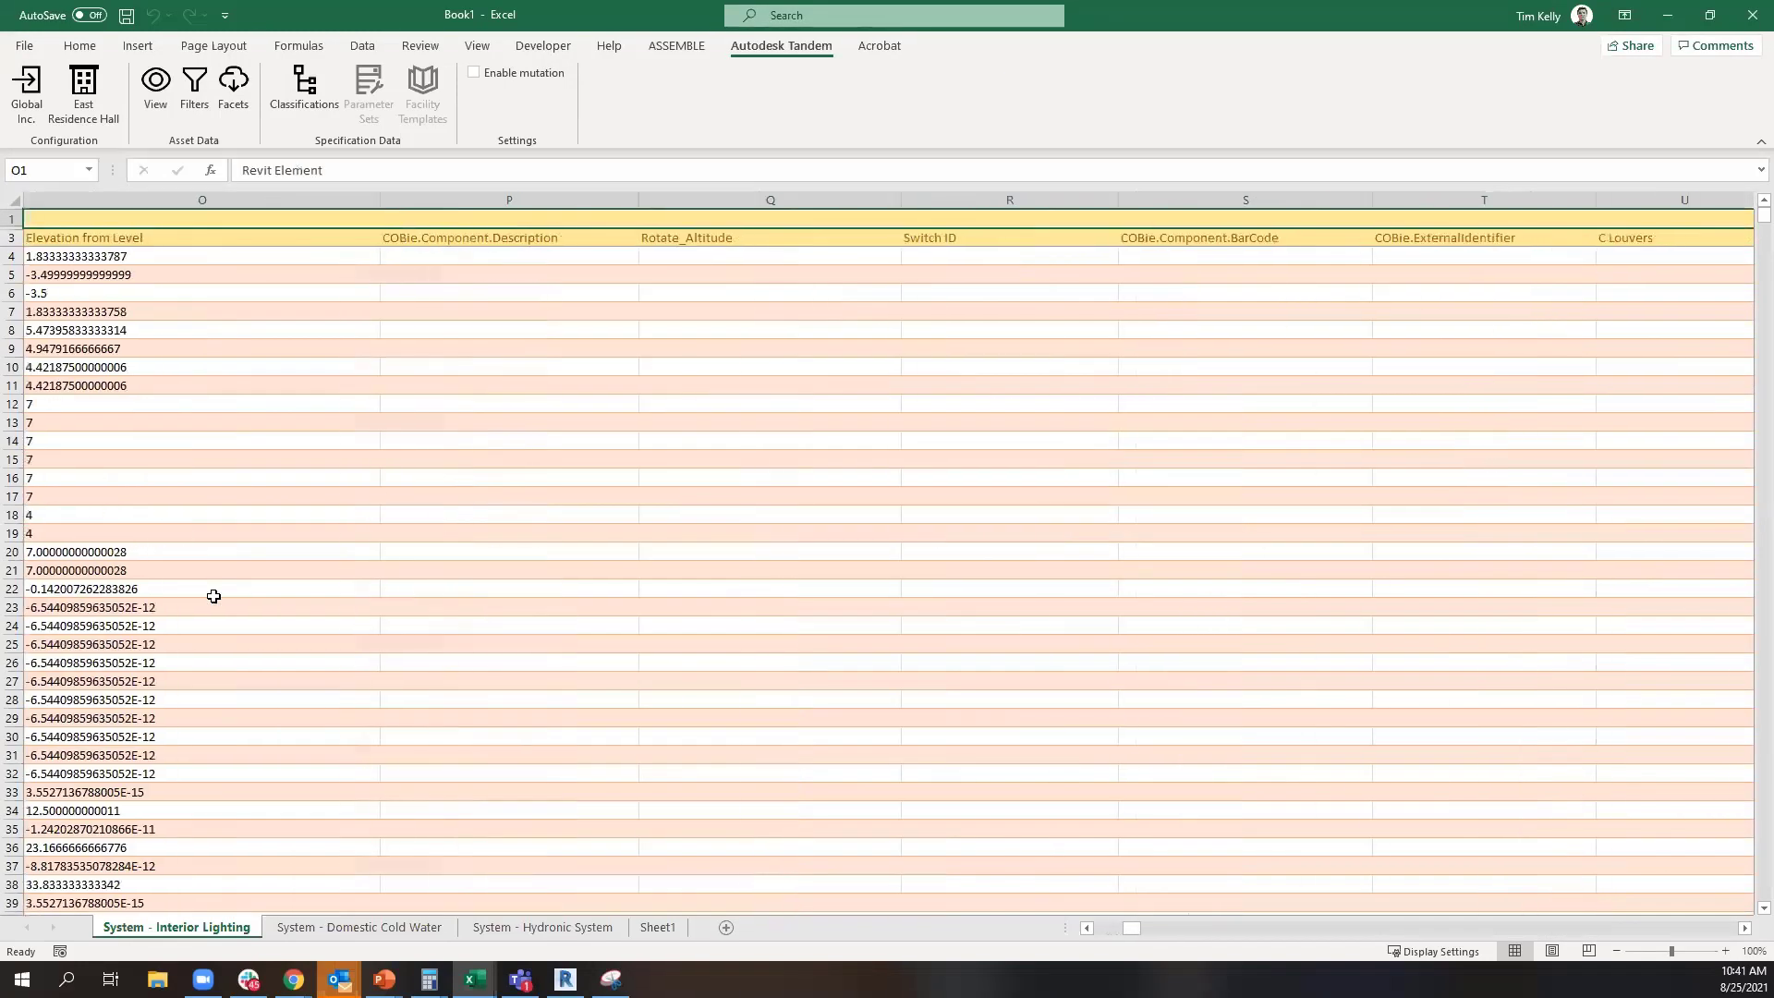
key(Right)
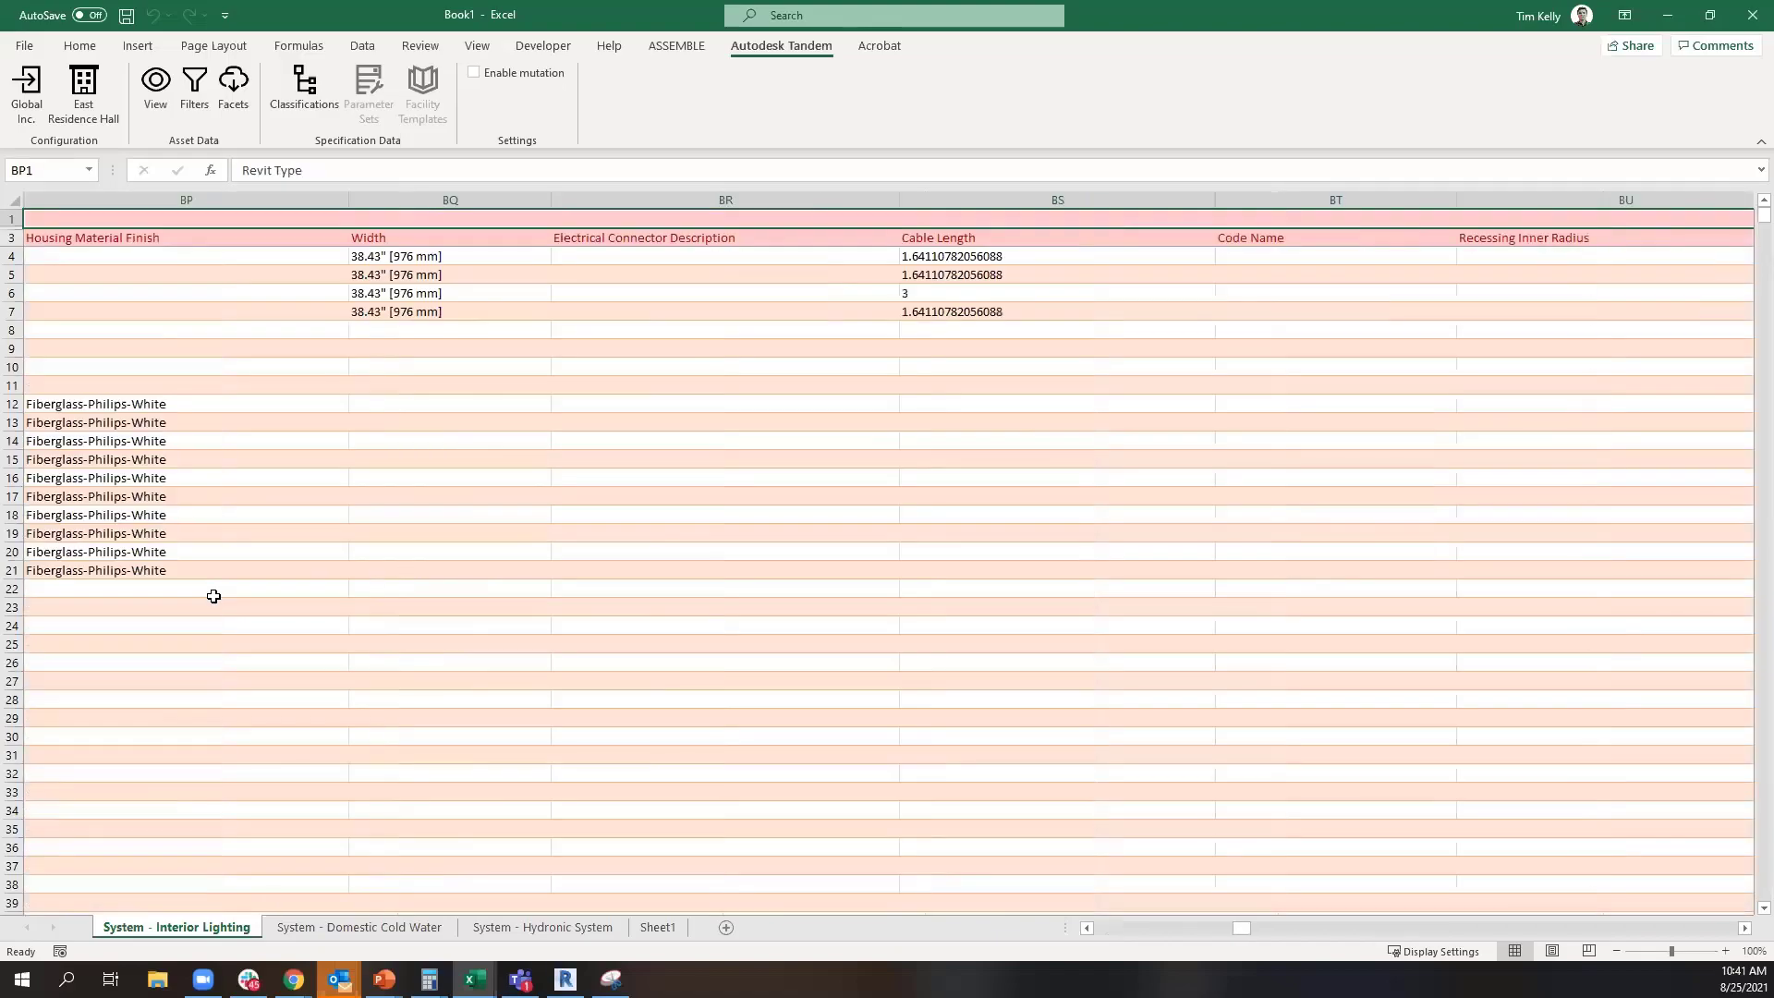
key(Left)
key(Left)
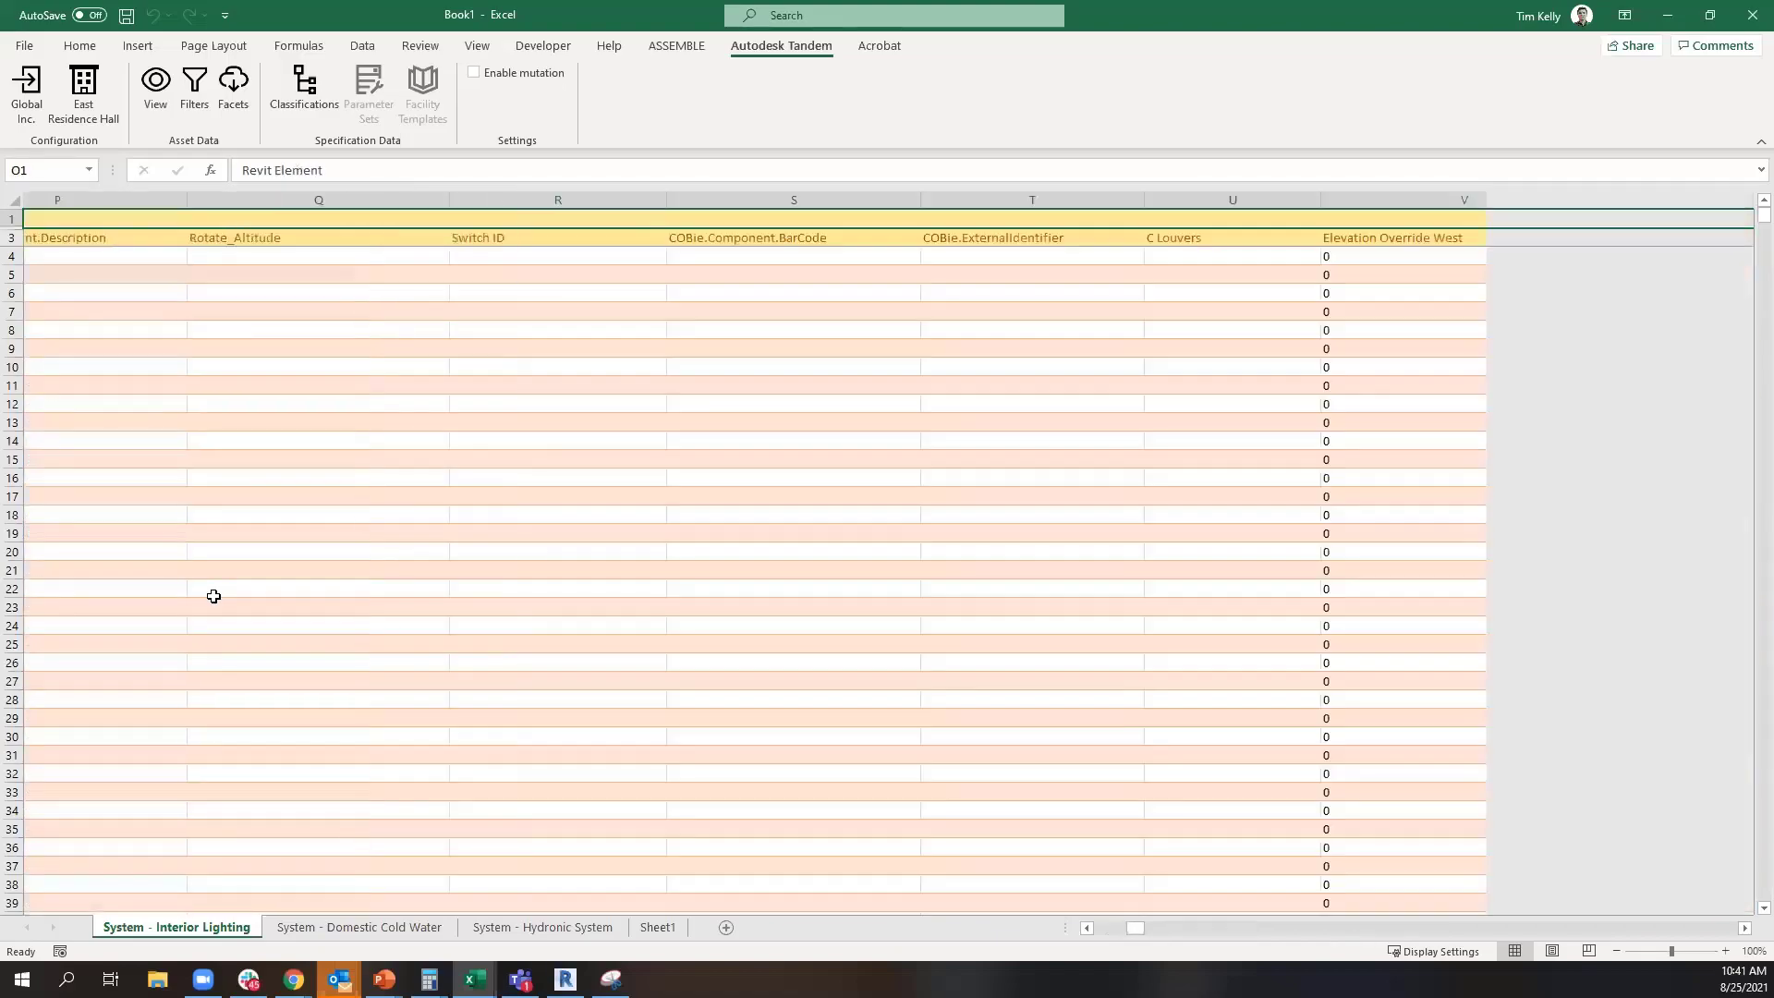
key(Left)
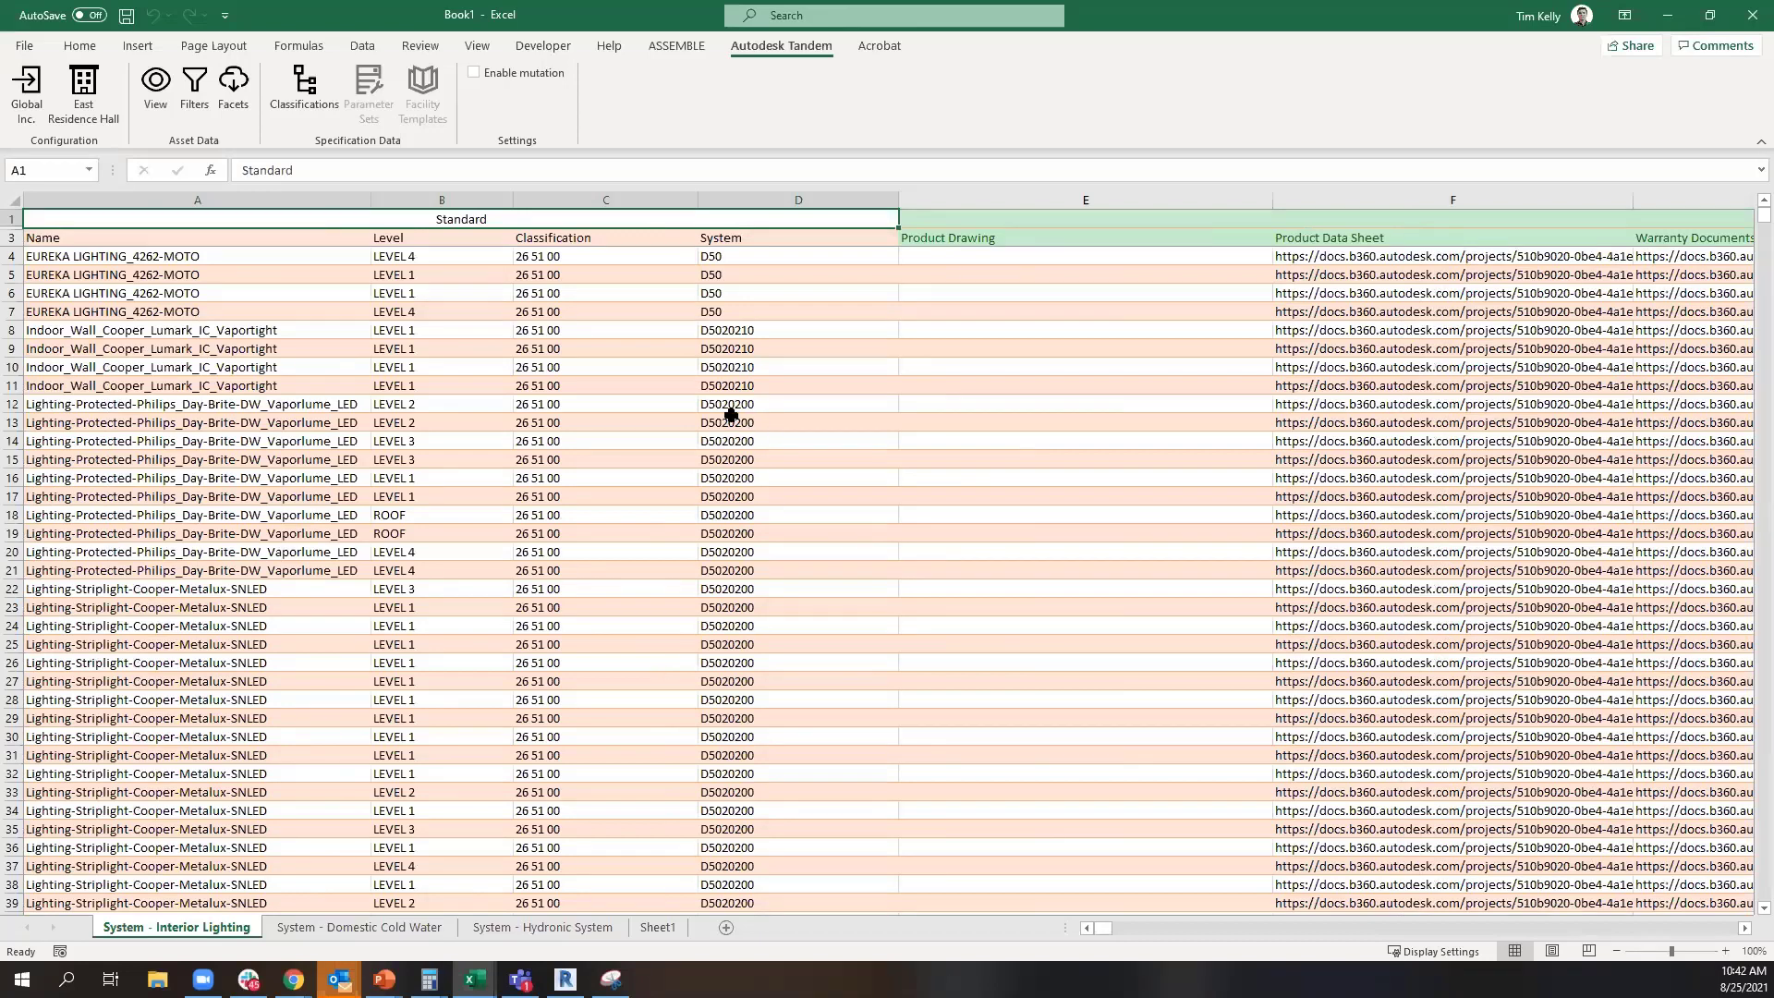
Enable mutation for the Tandem data in the workbook
click(699, 378)
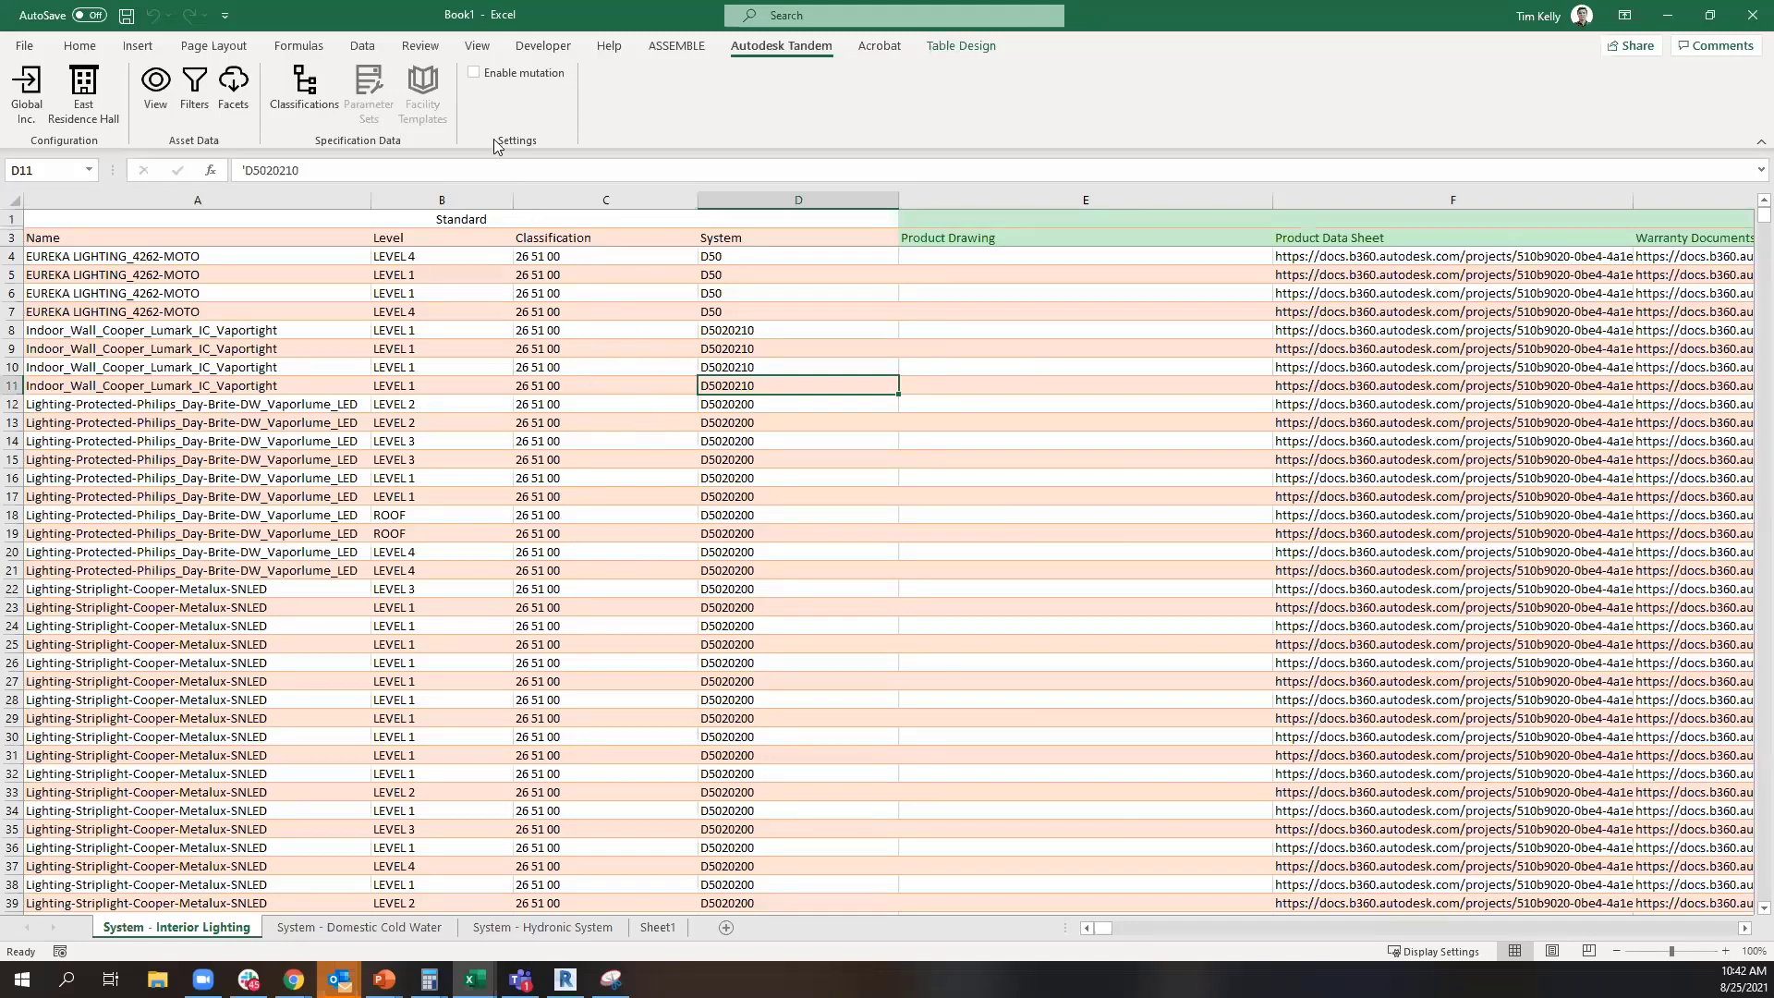
click(477, 75)
Set the classification in cell C4 to Lighting Control Devices (26 09 23), found under Electrical
click(561, 259)
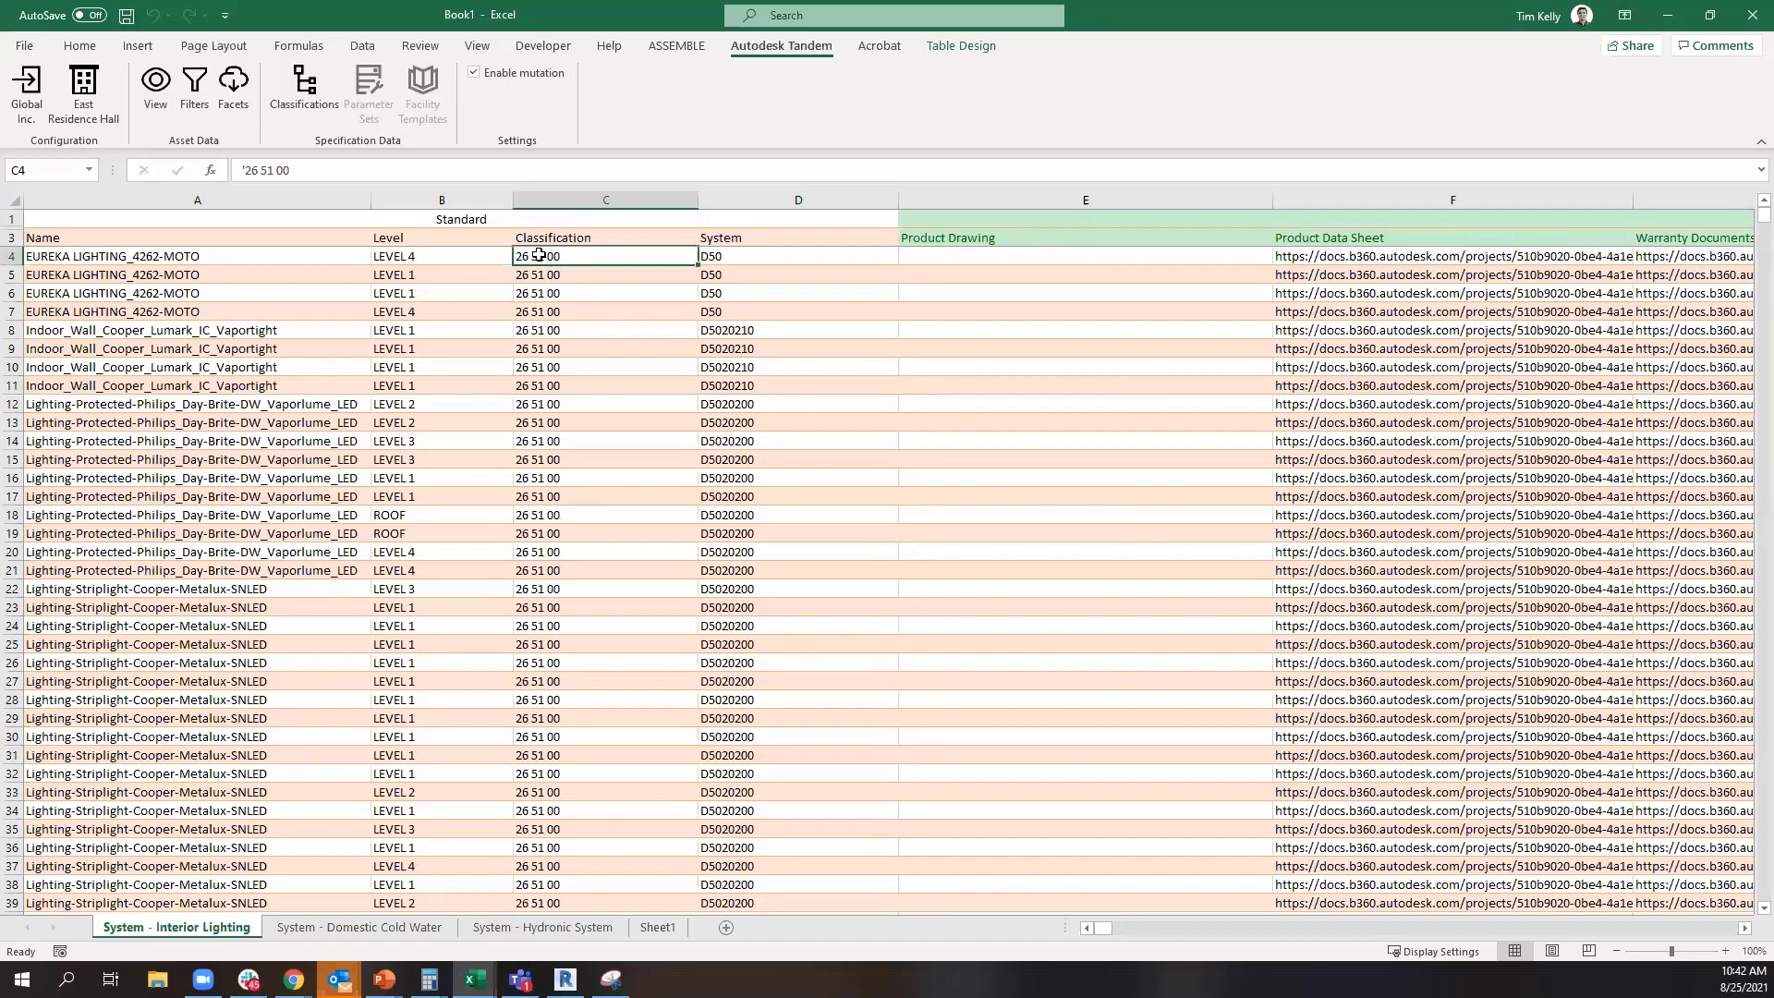
double_click(539, 255)
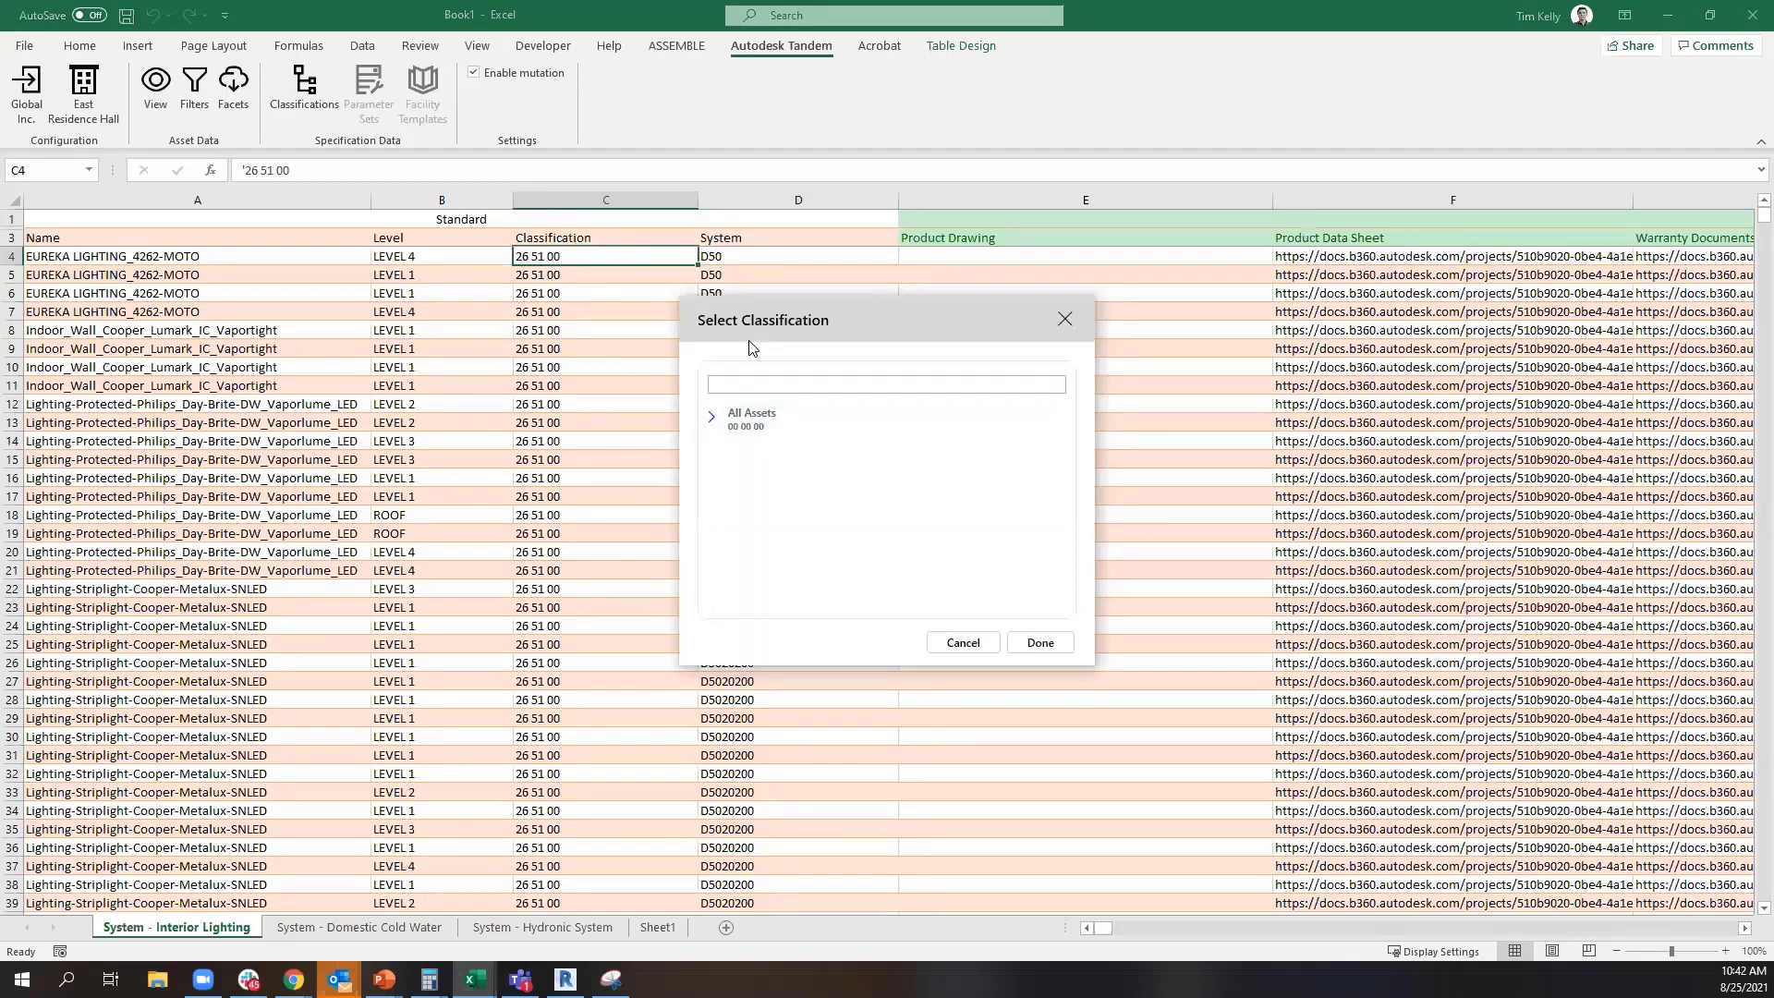
drag(739, 318, 662, 316)
click(633, 413)
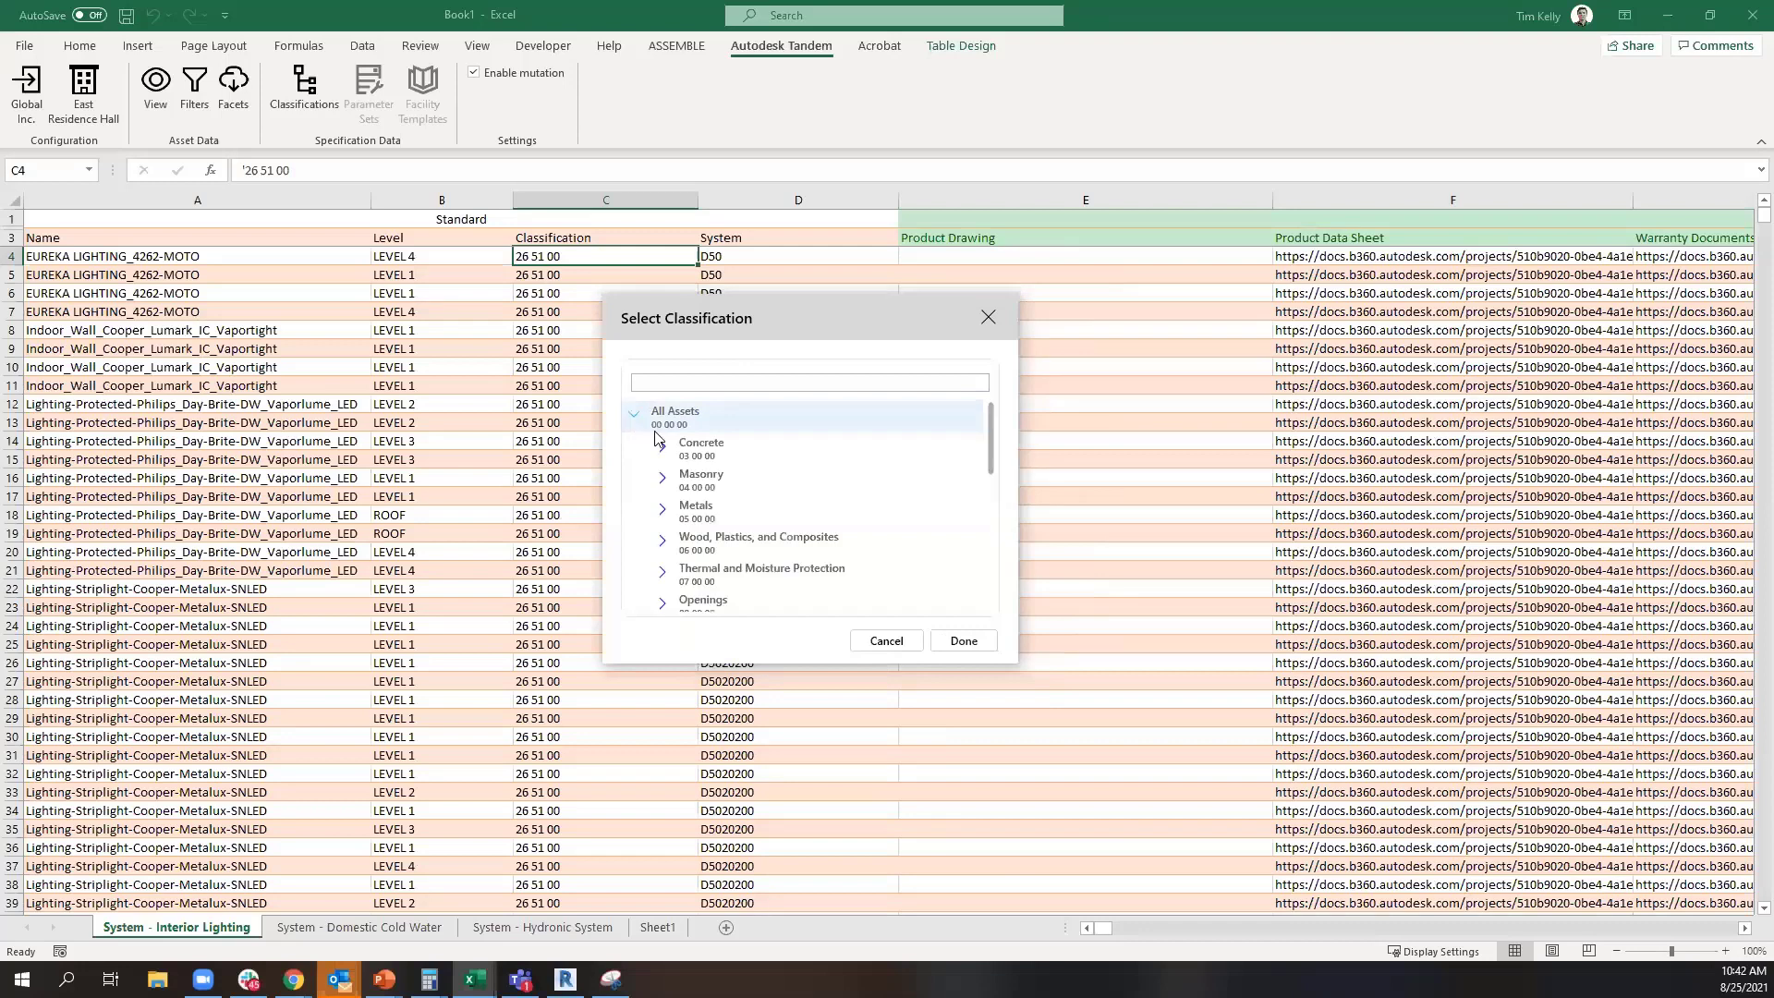
click(661, 448)
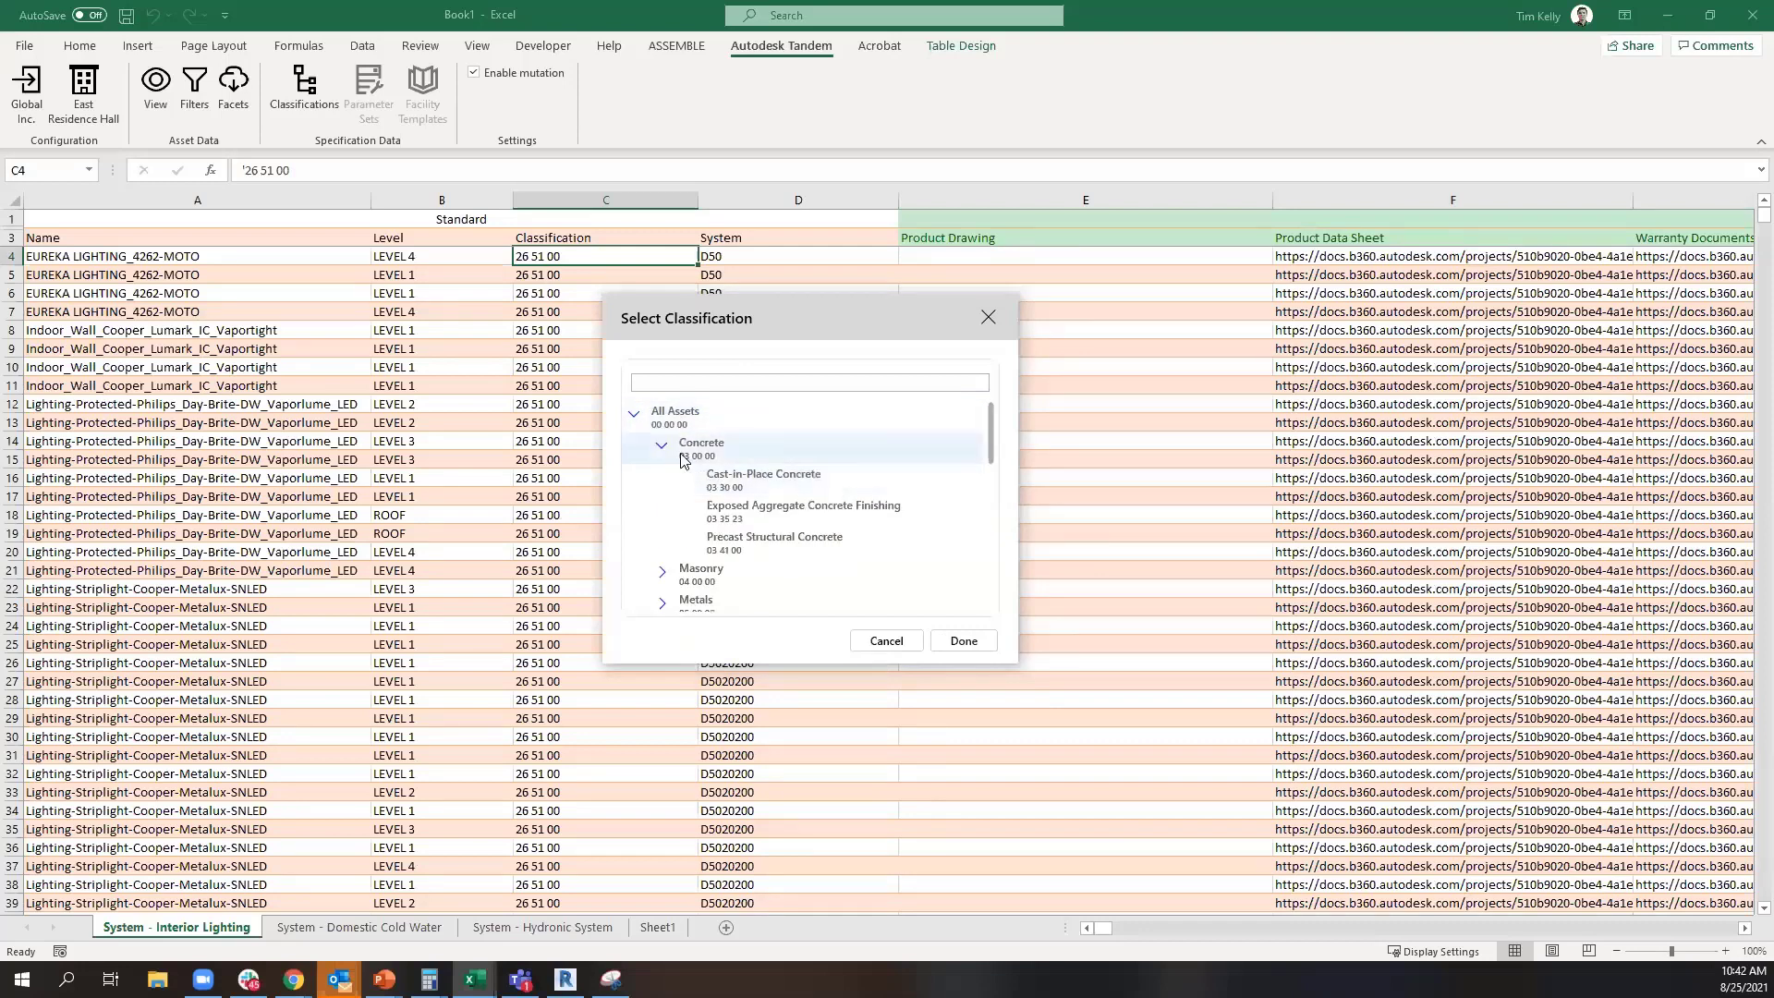
click(659, 448)
scroll(673, 495, down, 5)
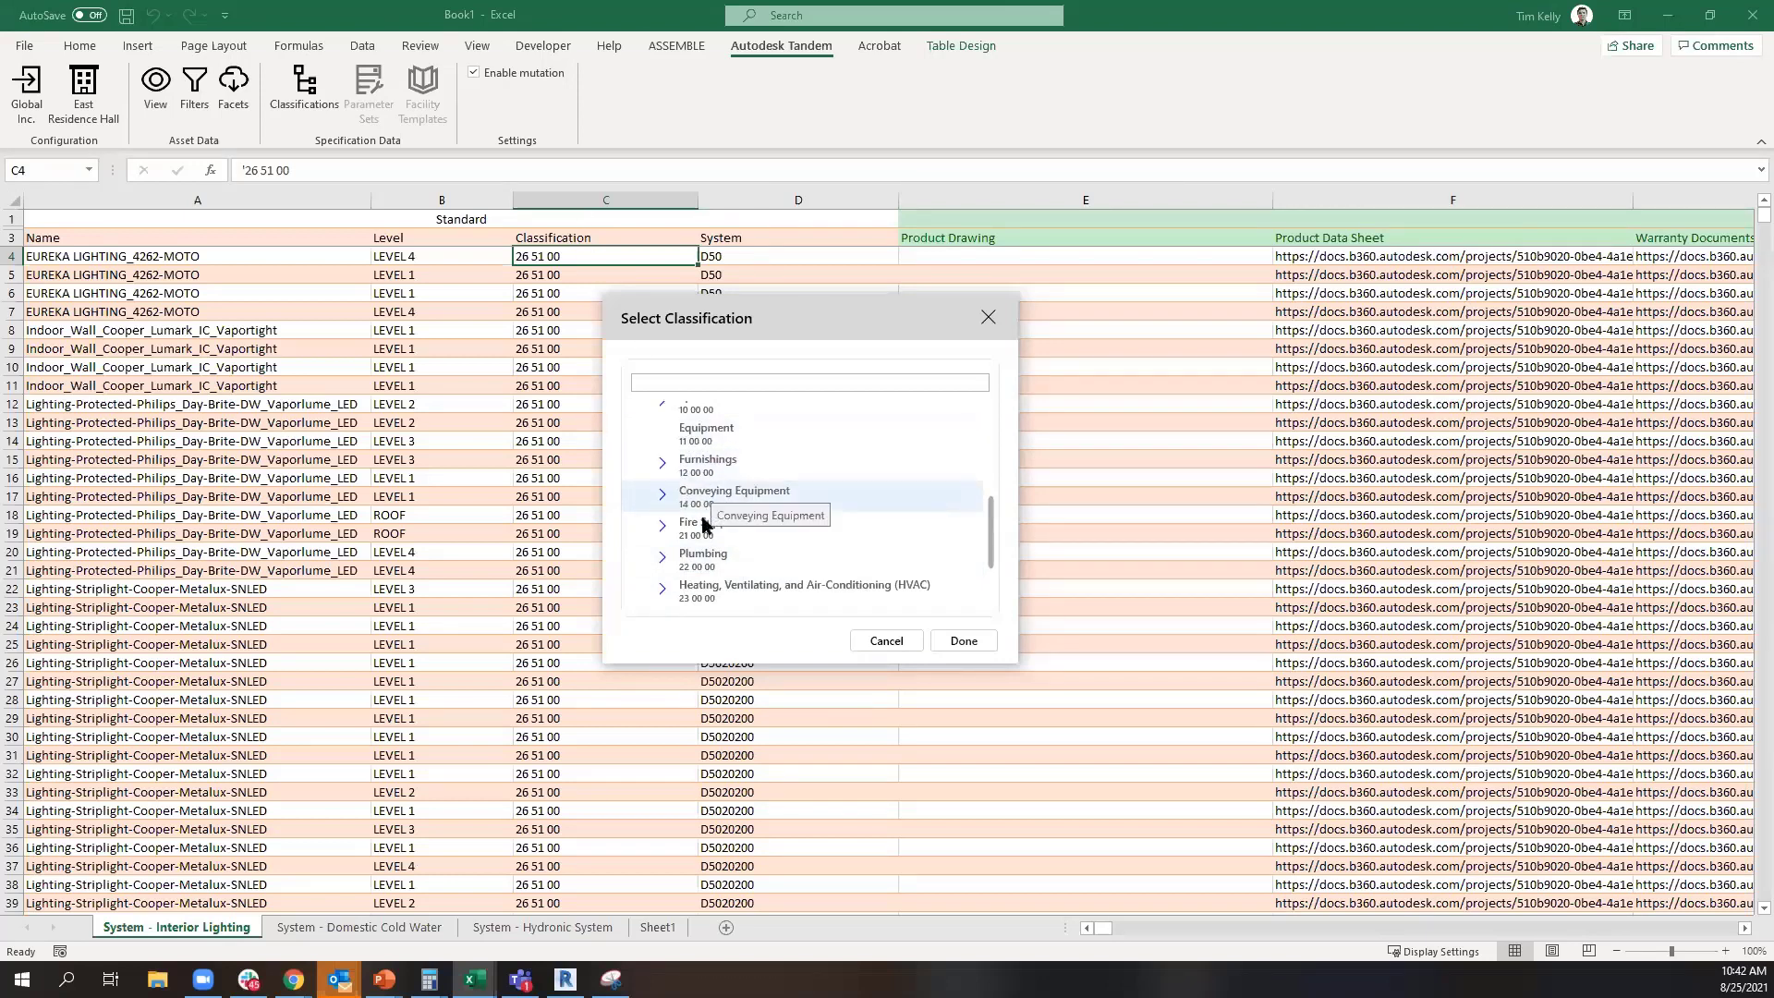
scroll(695, 591, down, 3)
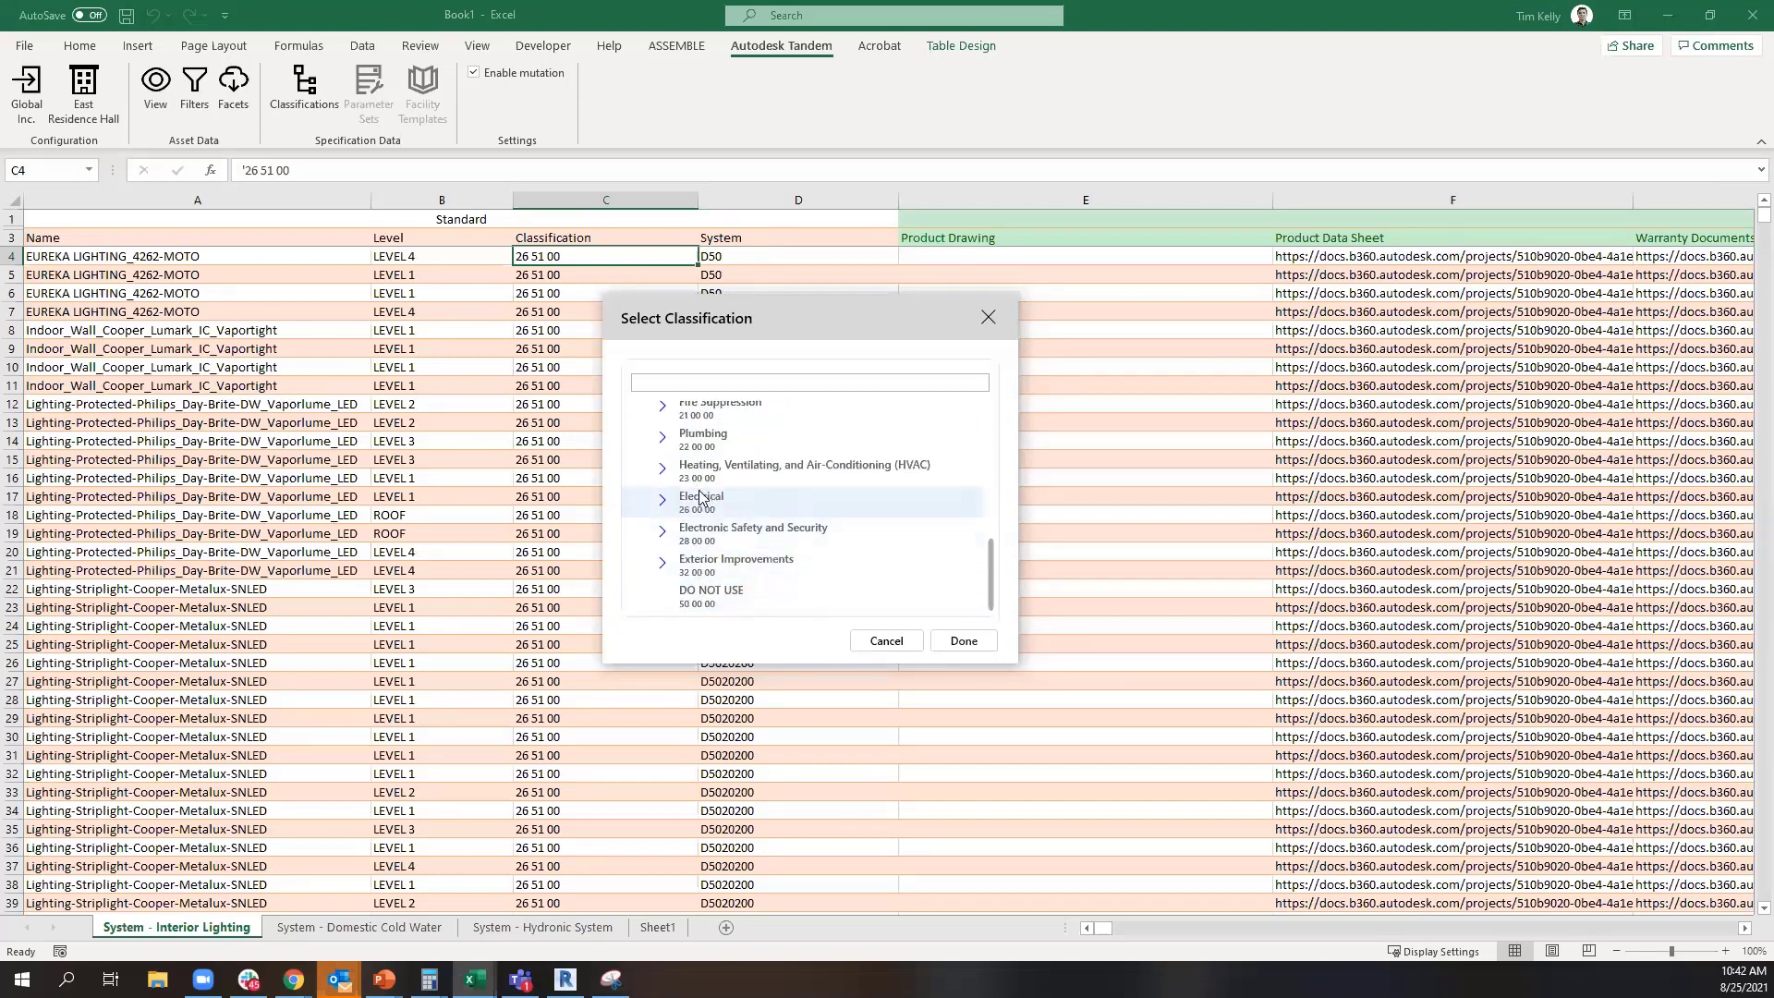
click(665, 503)
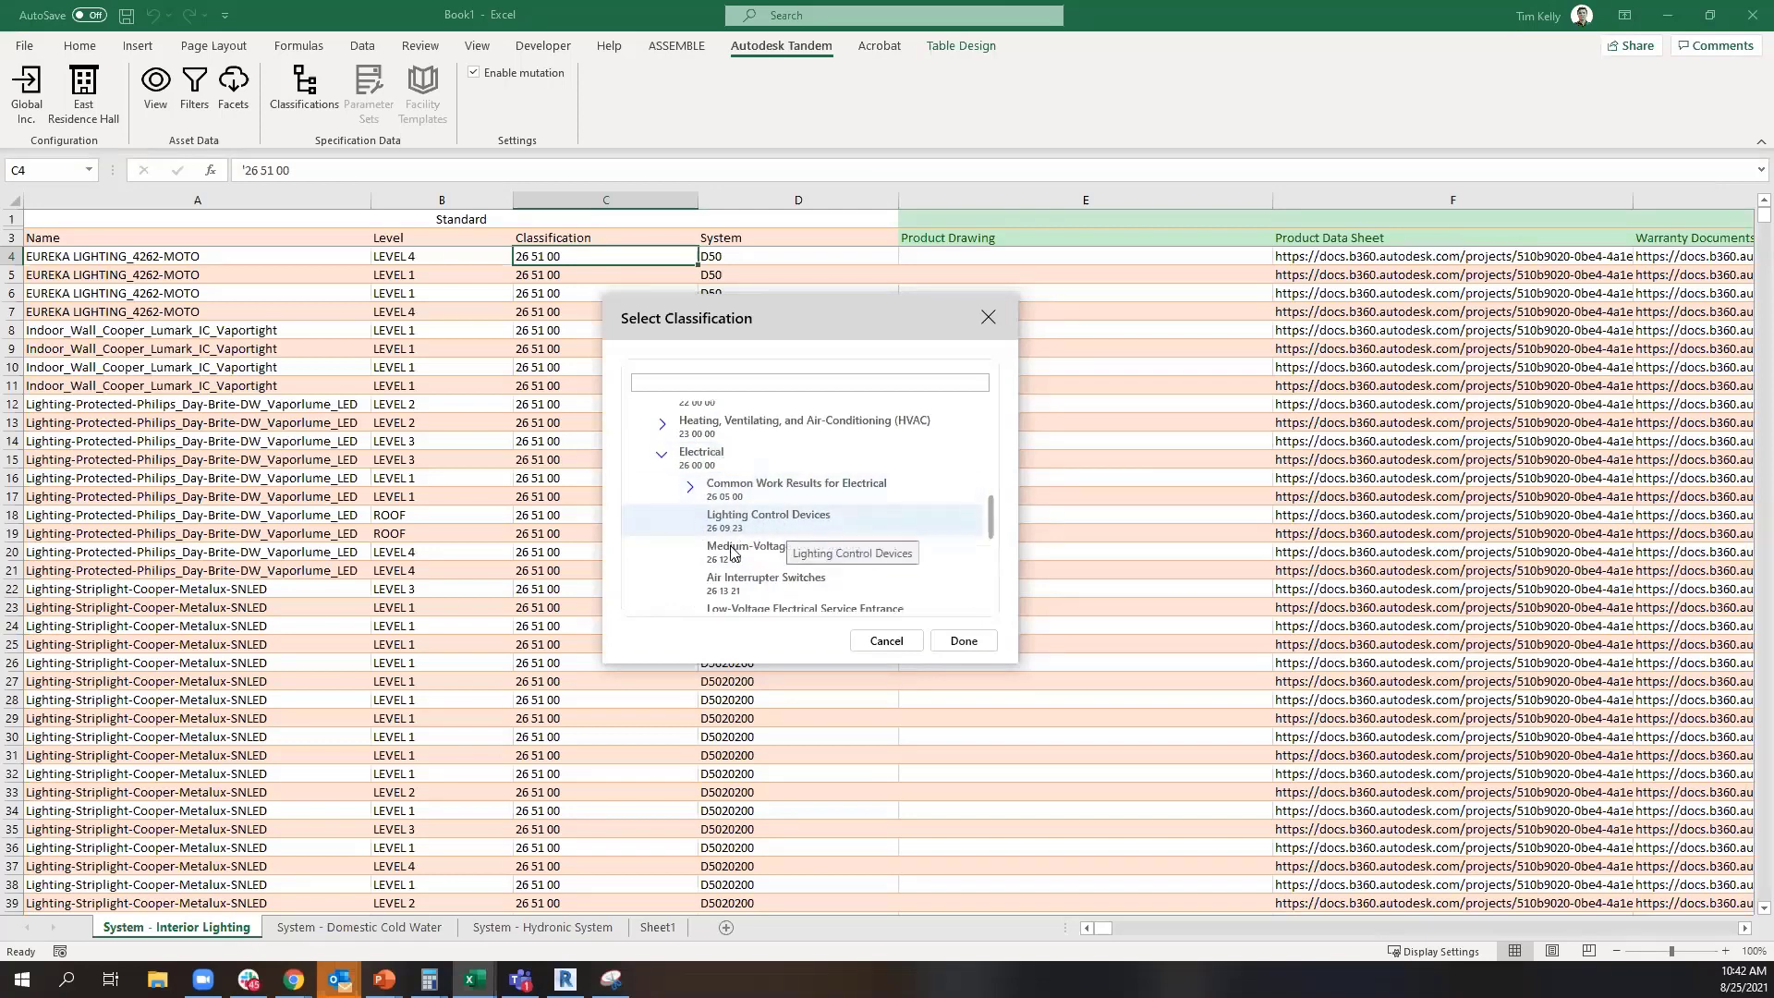
click(736, 527)
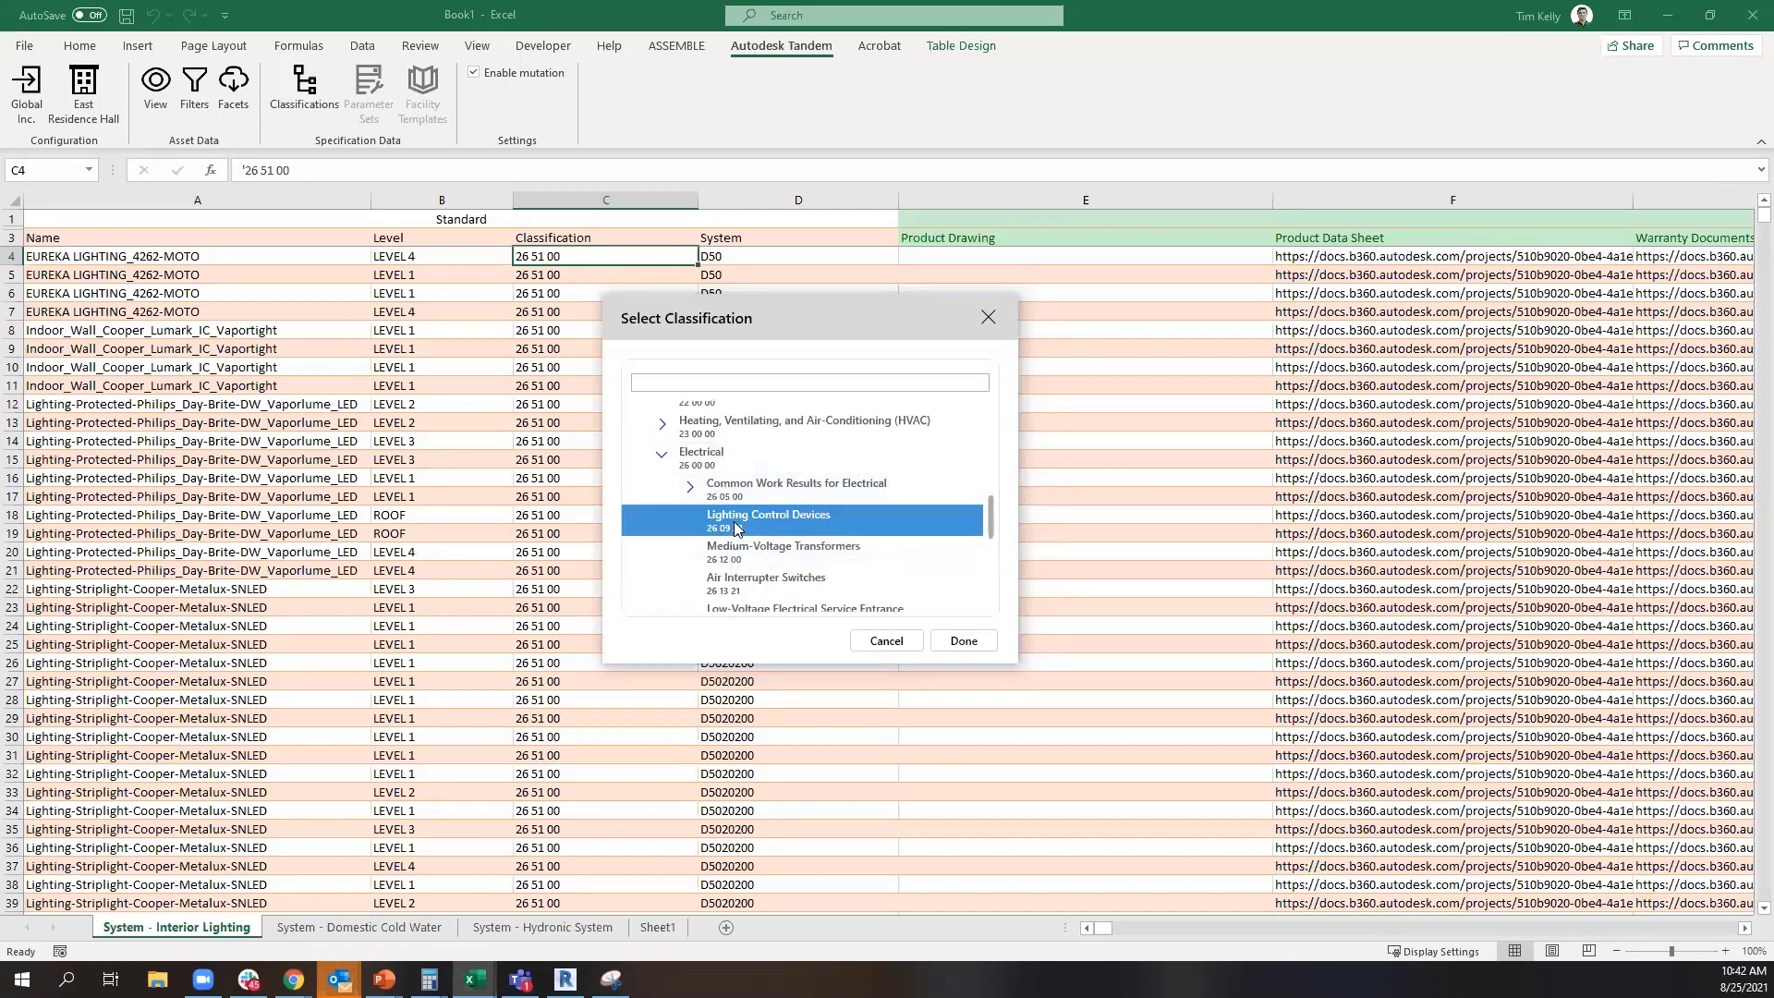
click(964, 641)
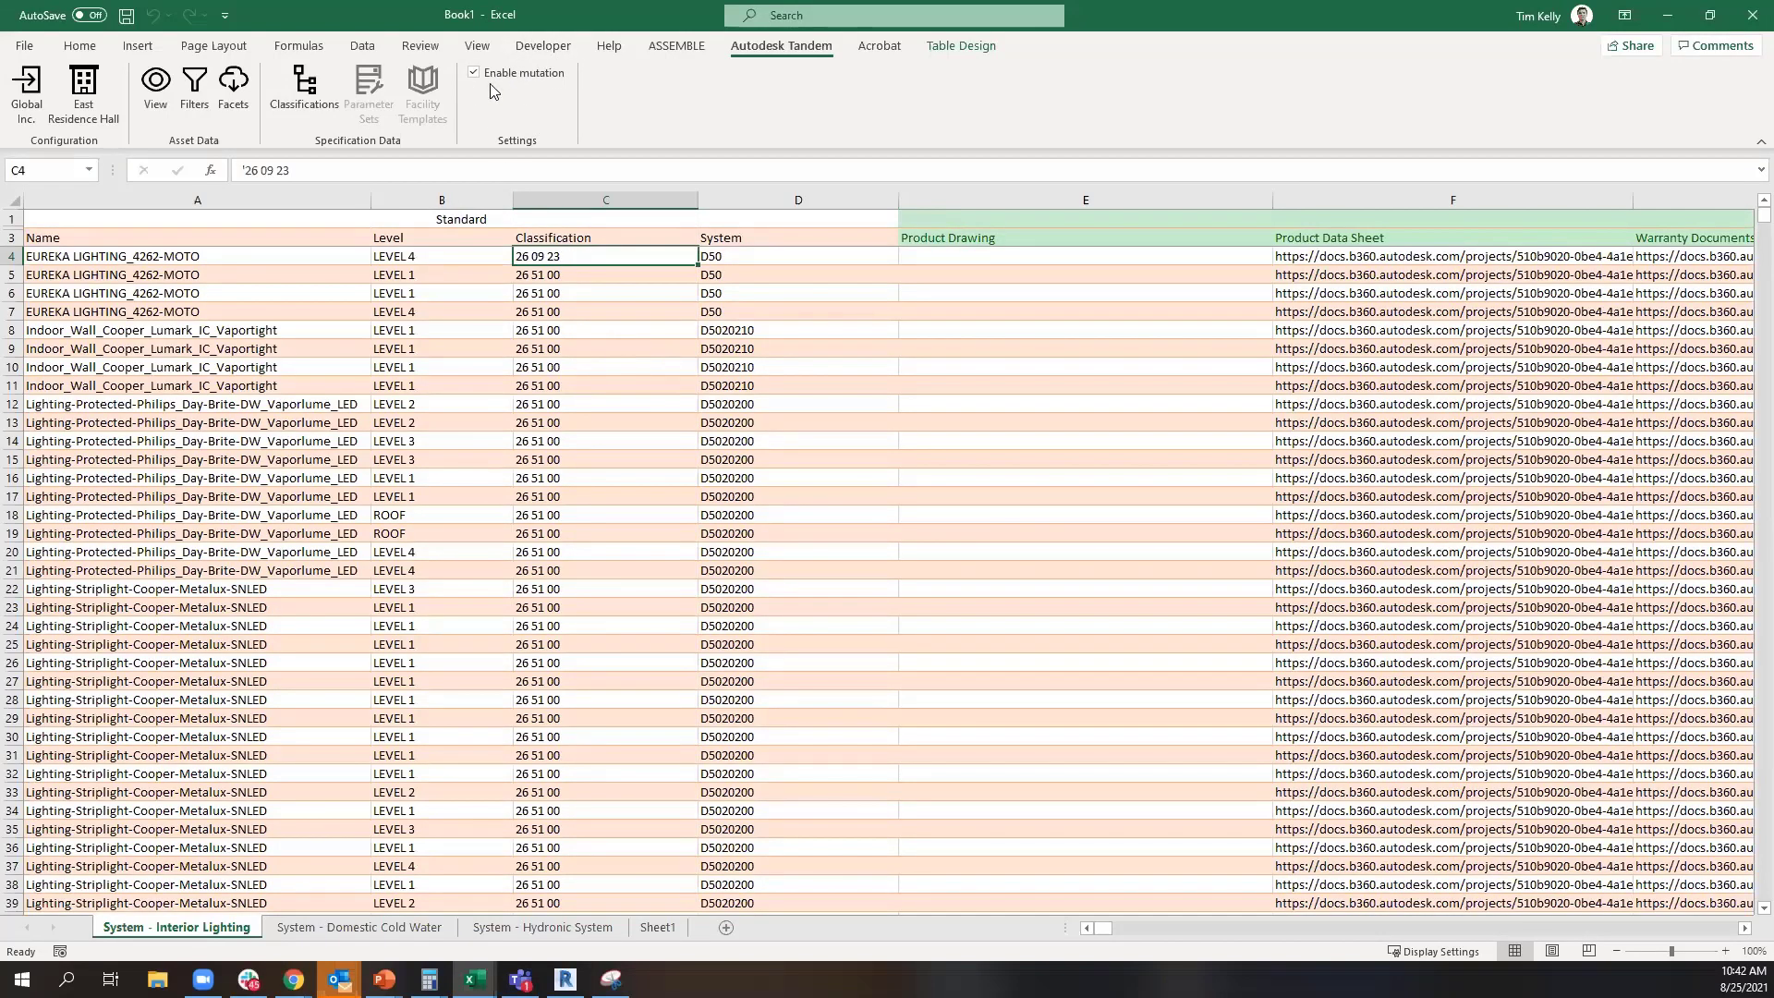
Copy the classification 26 09 23 from cell C4 into the cells below it, down through C10
click(594, 289)
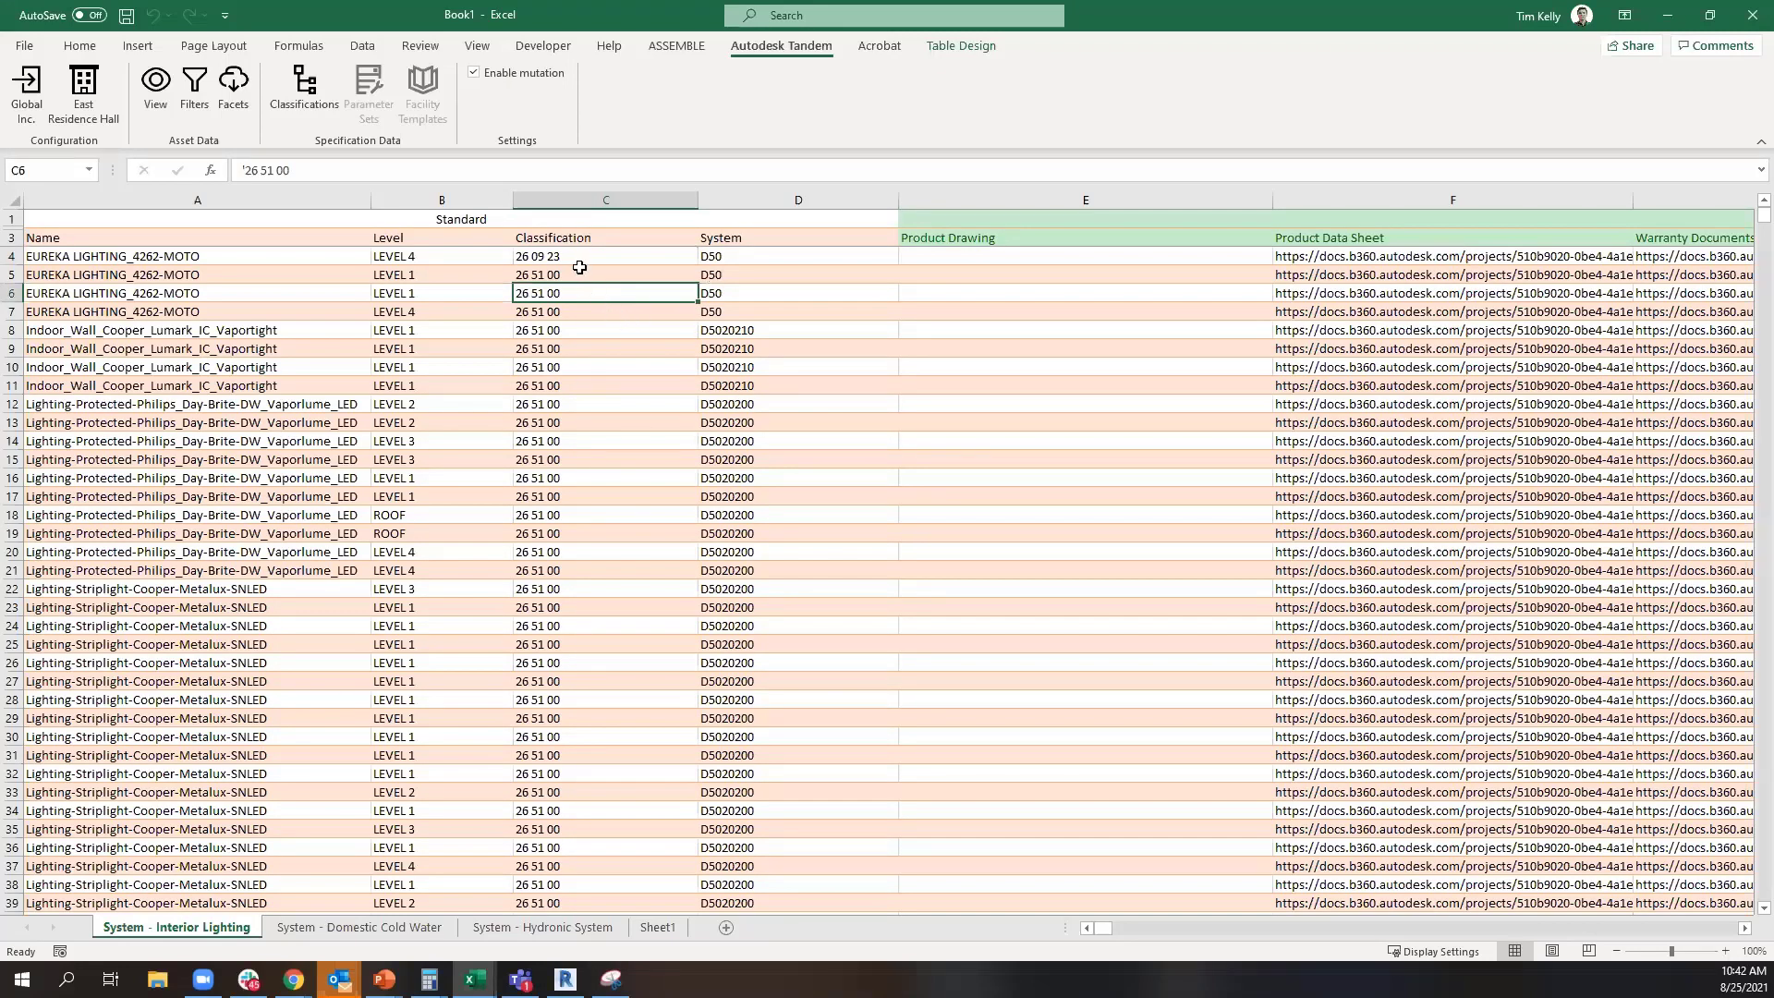
click(575, 258)
key(ctrl+c)
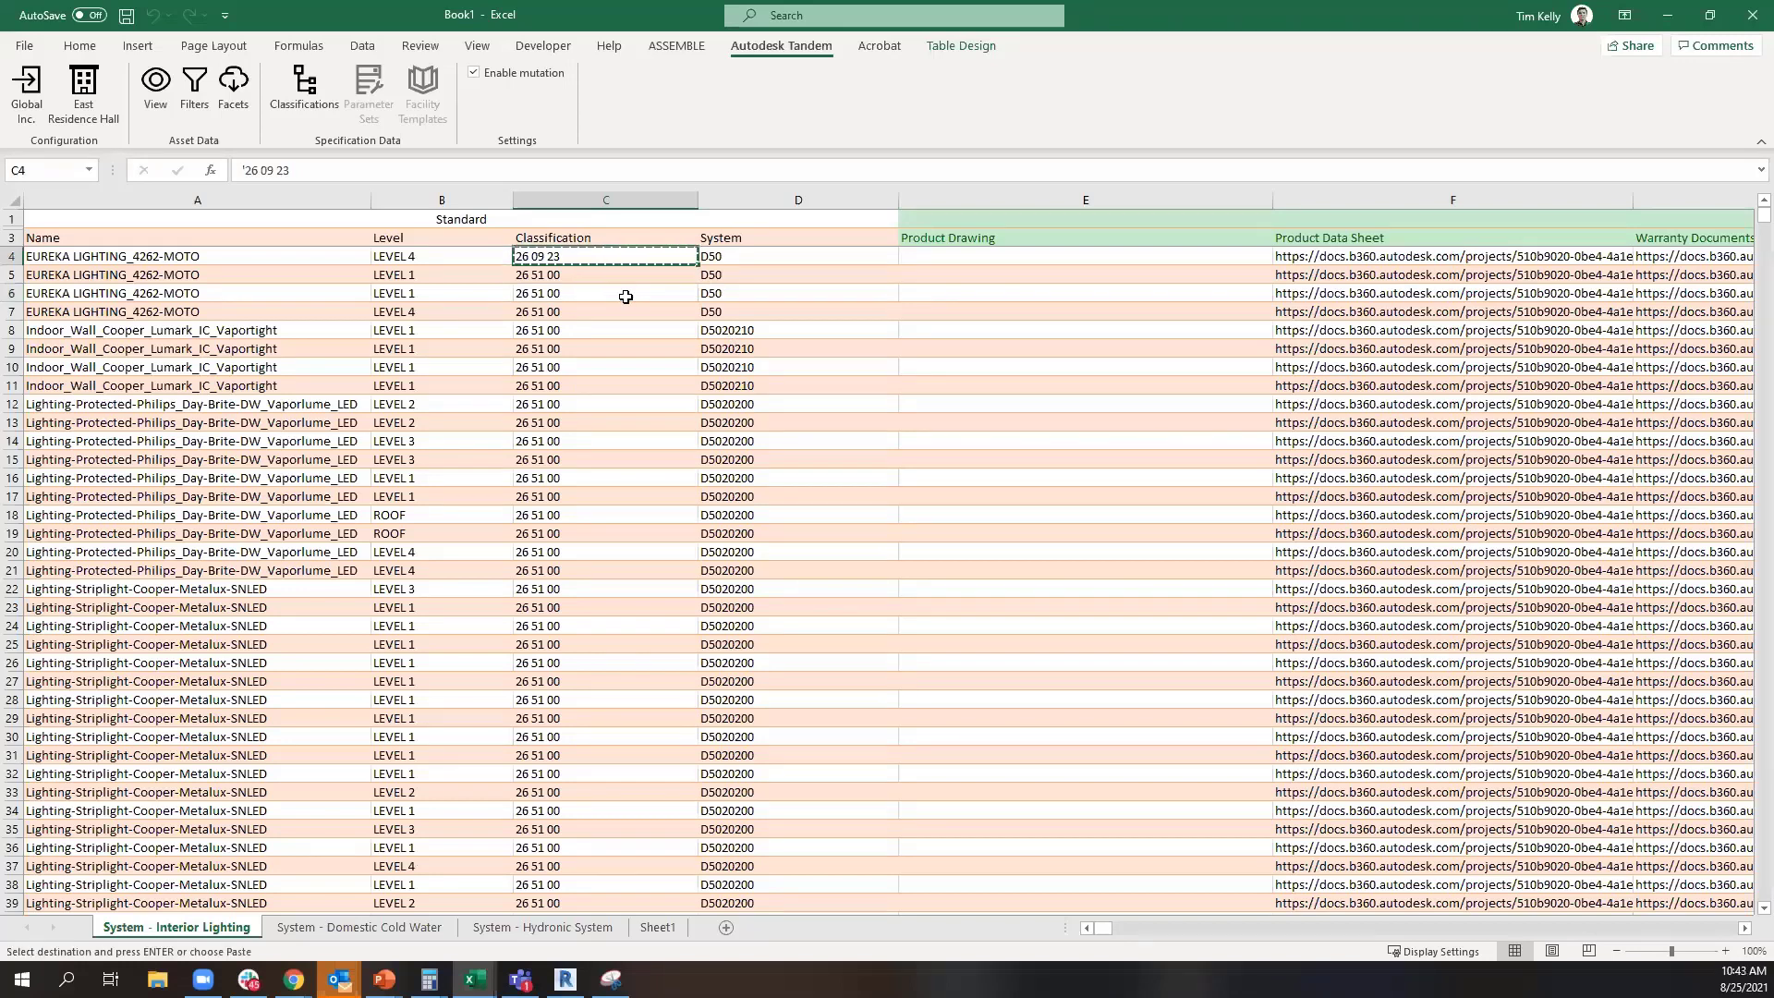
key(shift+Down)
key(shift+Down)
key(shift+Down)
key(shift+Down)
key(shift+Down)
key(shift+Down)
key(ctrl+v)
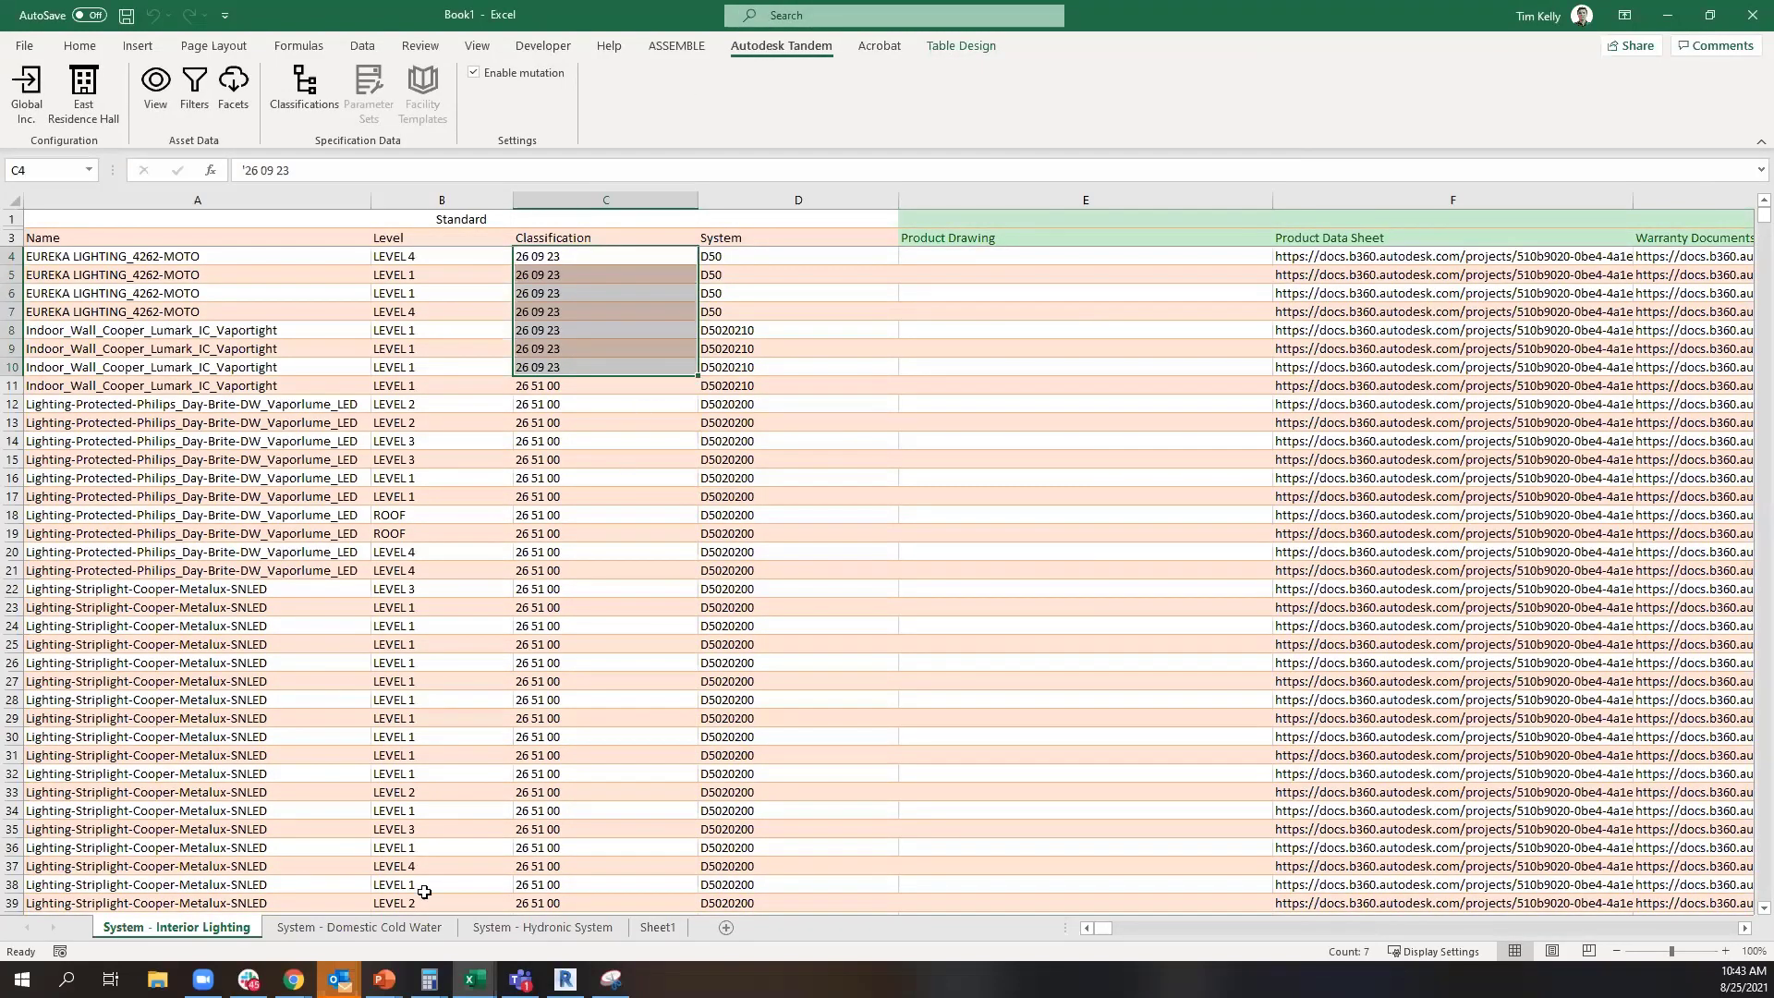
Open the Tandem asset data filters for the empty worksheet Sheet1
click(667, 929)
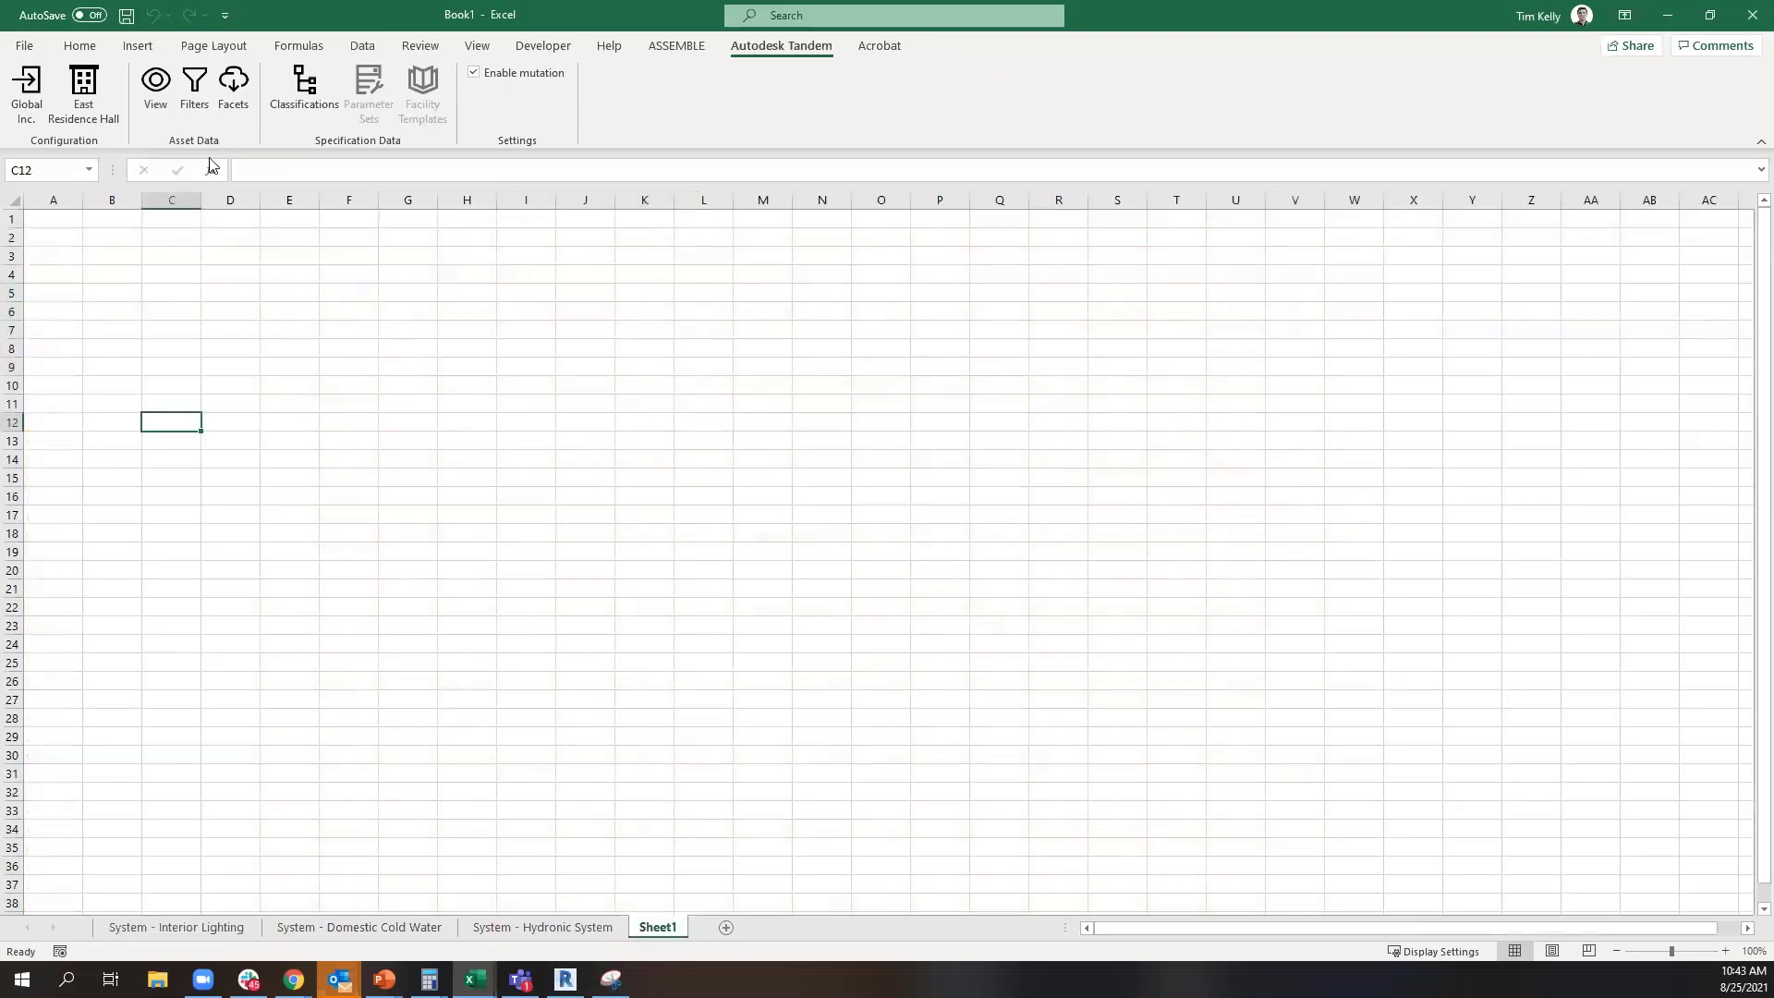
click(195, 93)
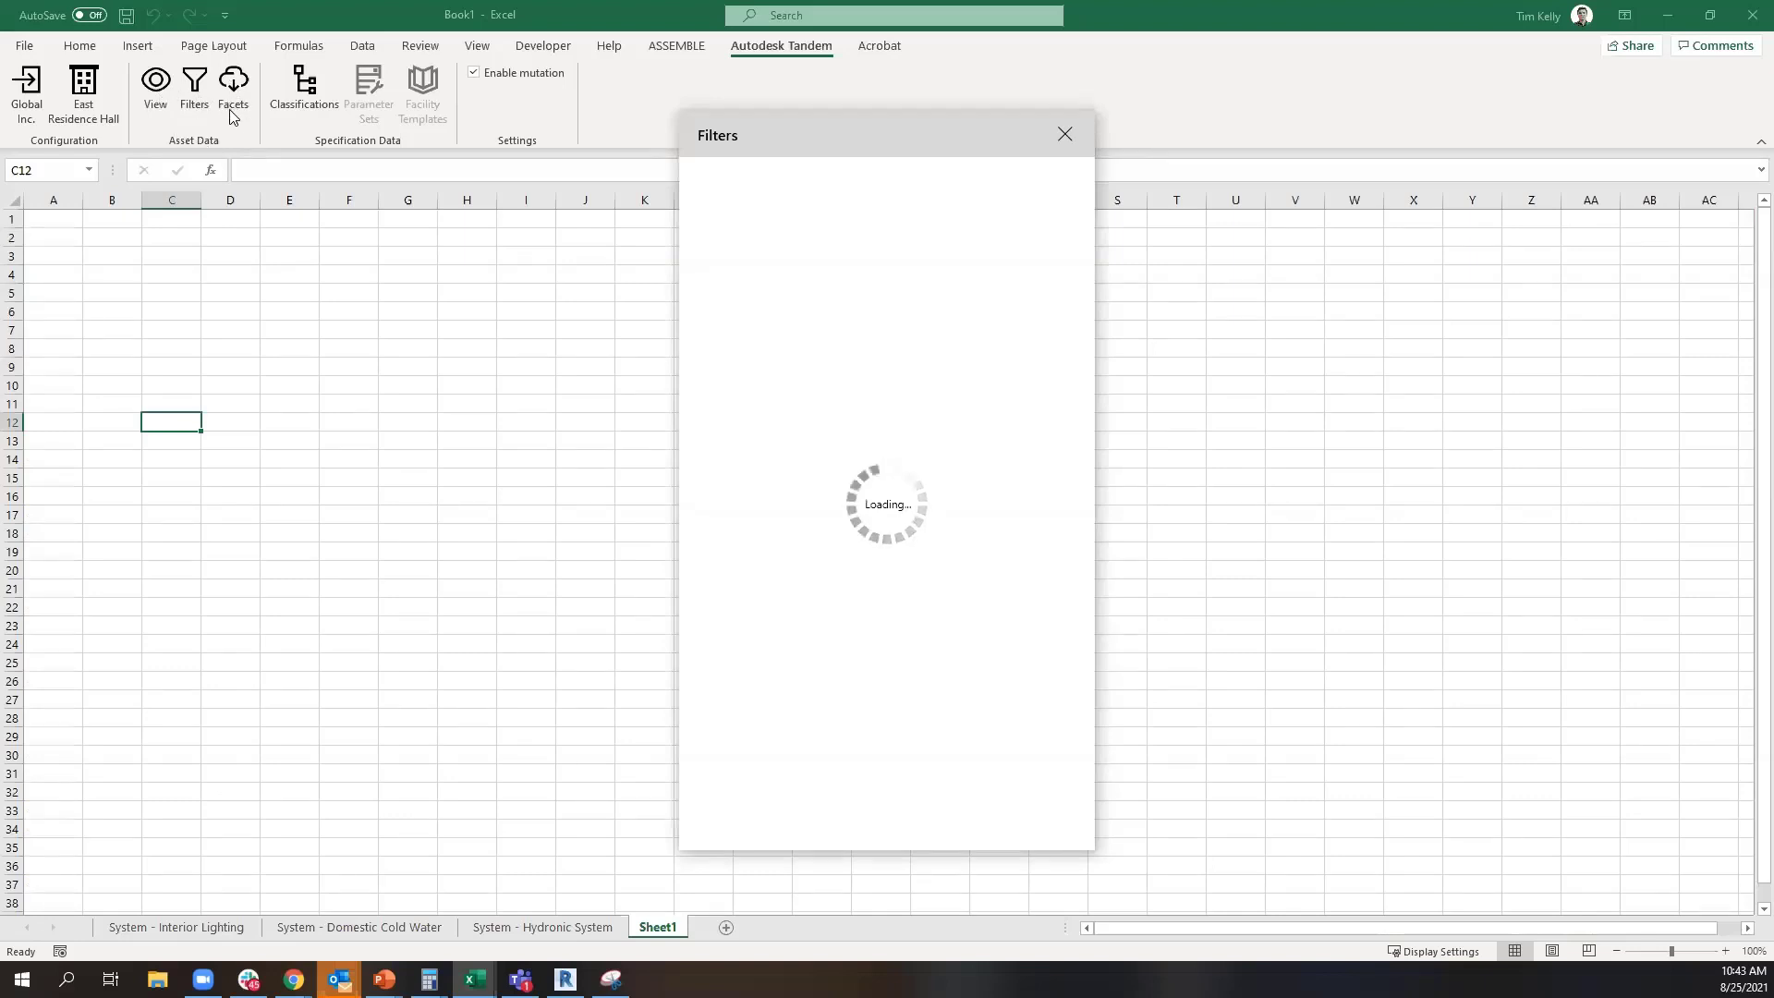
Switch to Tandem in Chrome and try adding Classifications to the filter properties, placing it above Spaces and Systems below Revit Categories
mouse_move(294, 979)
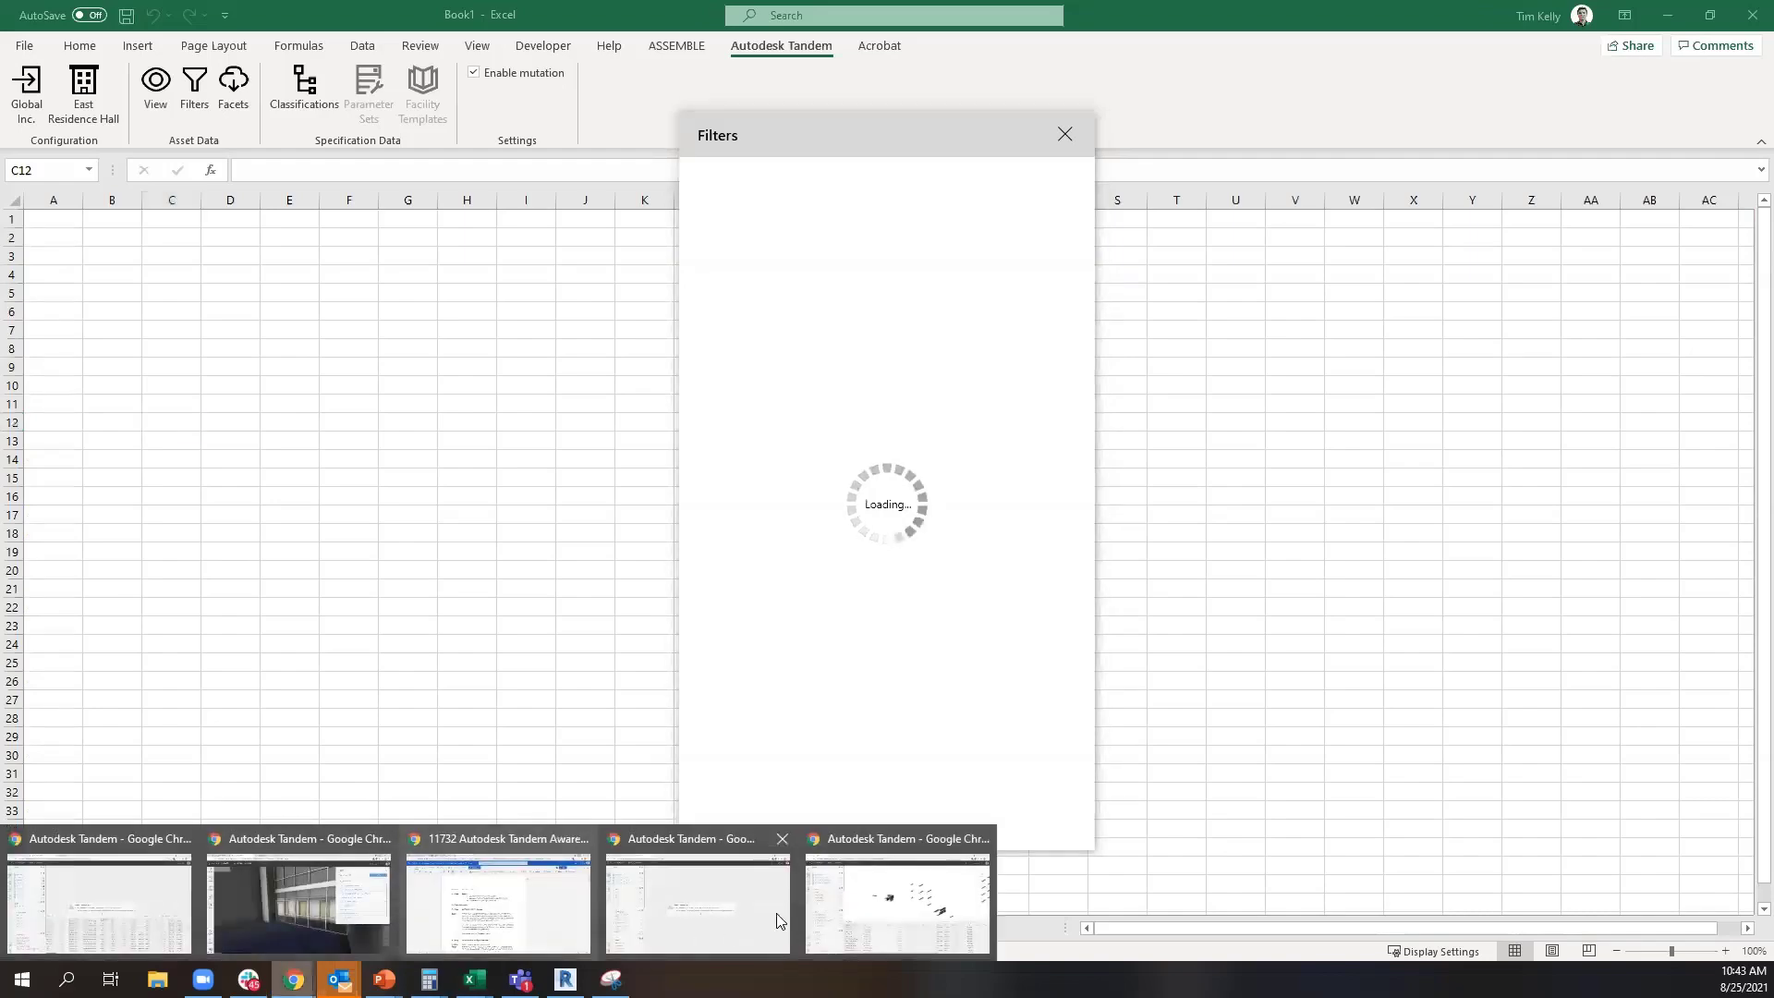
click(939, 910)
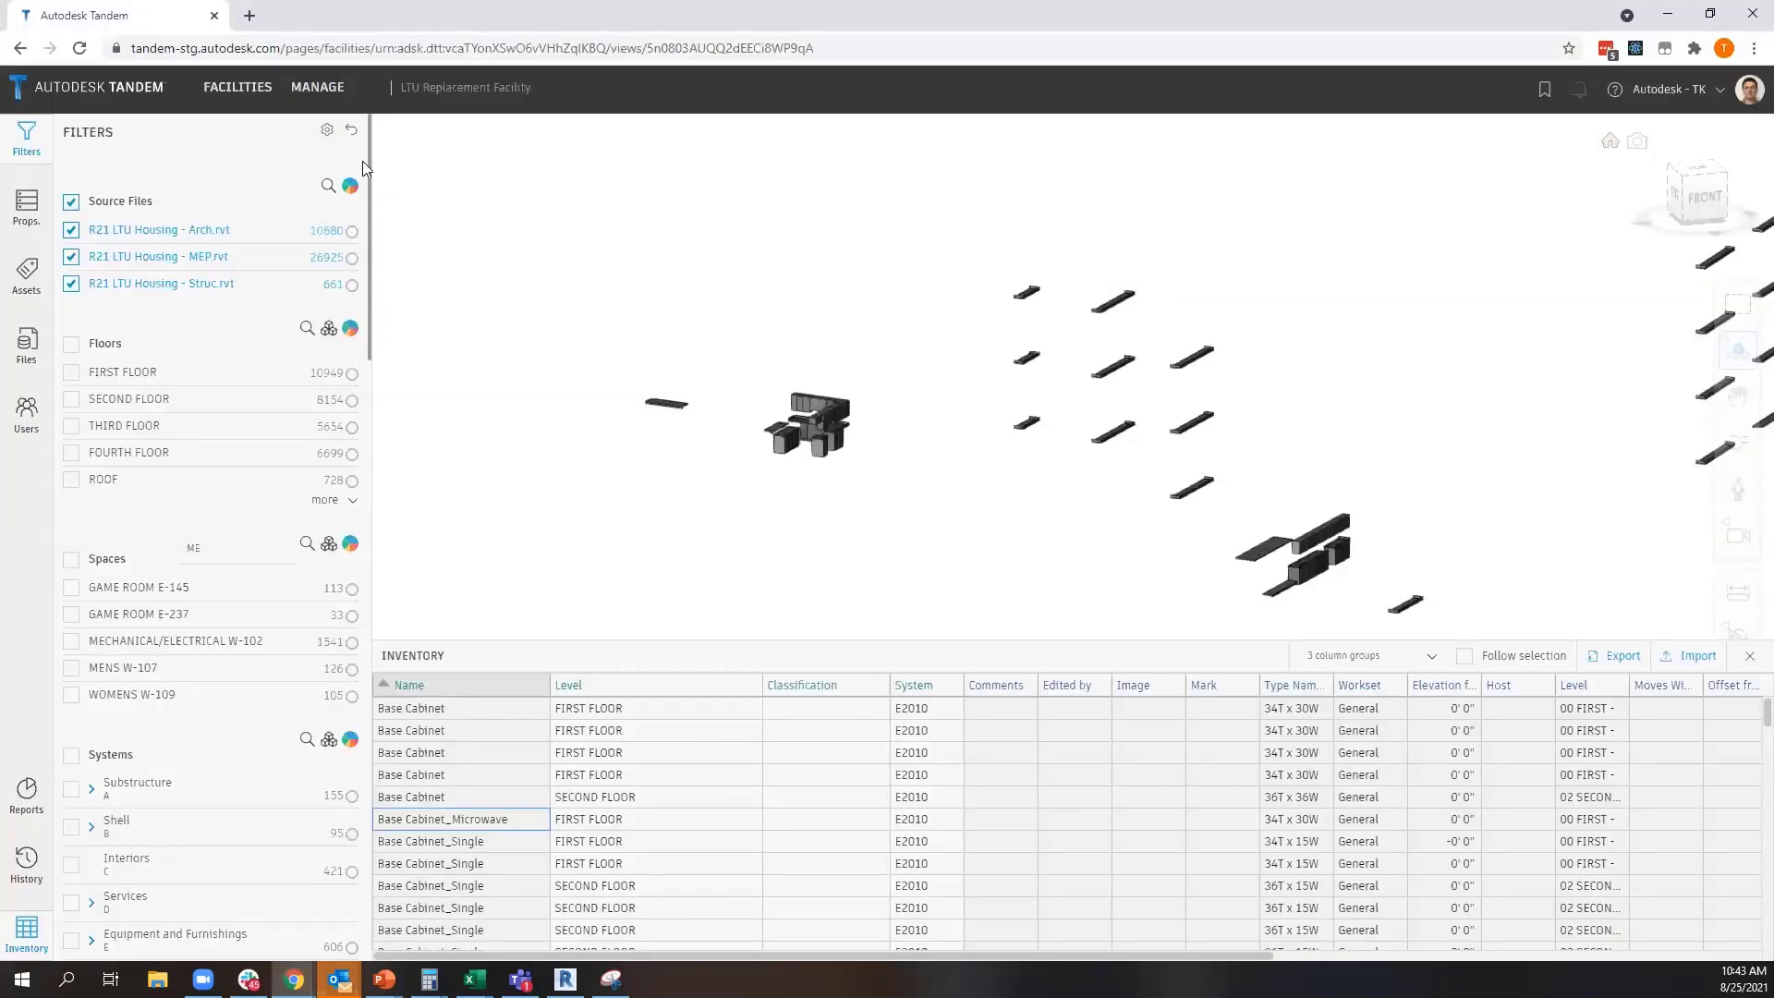
click(327, 130)
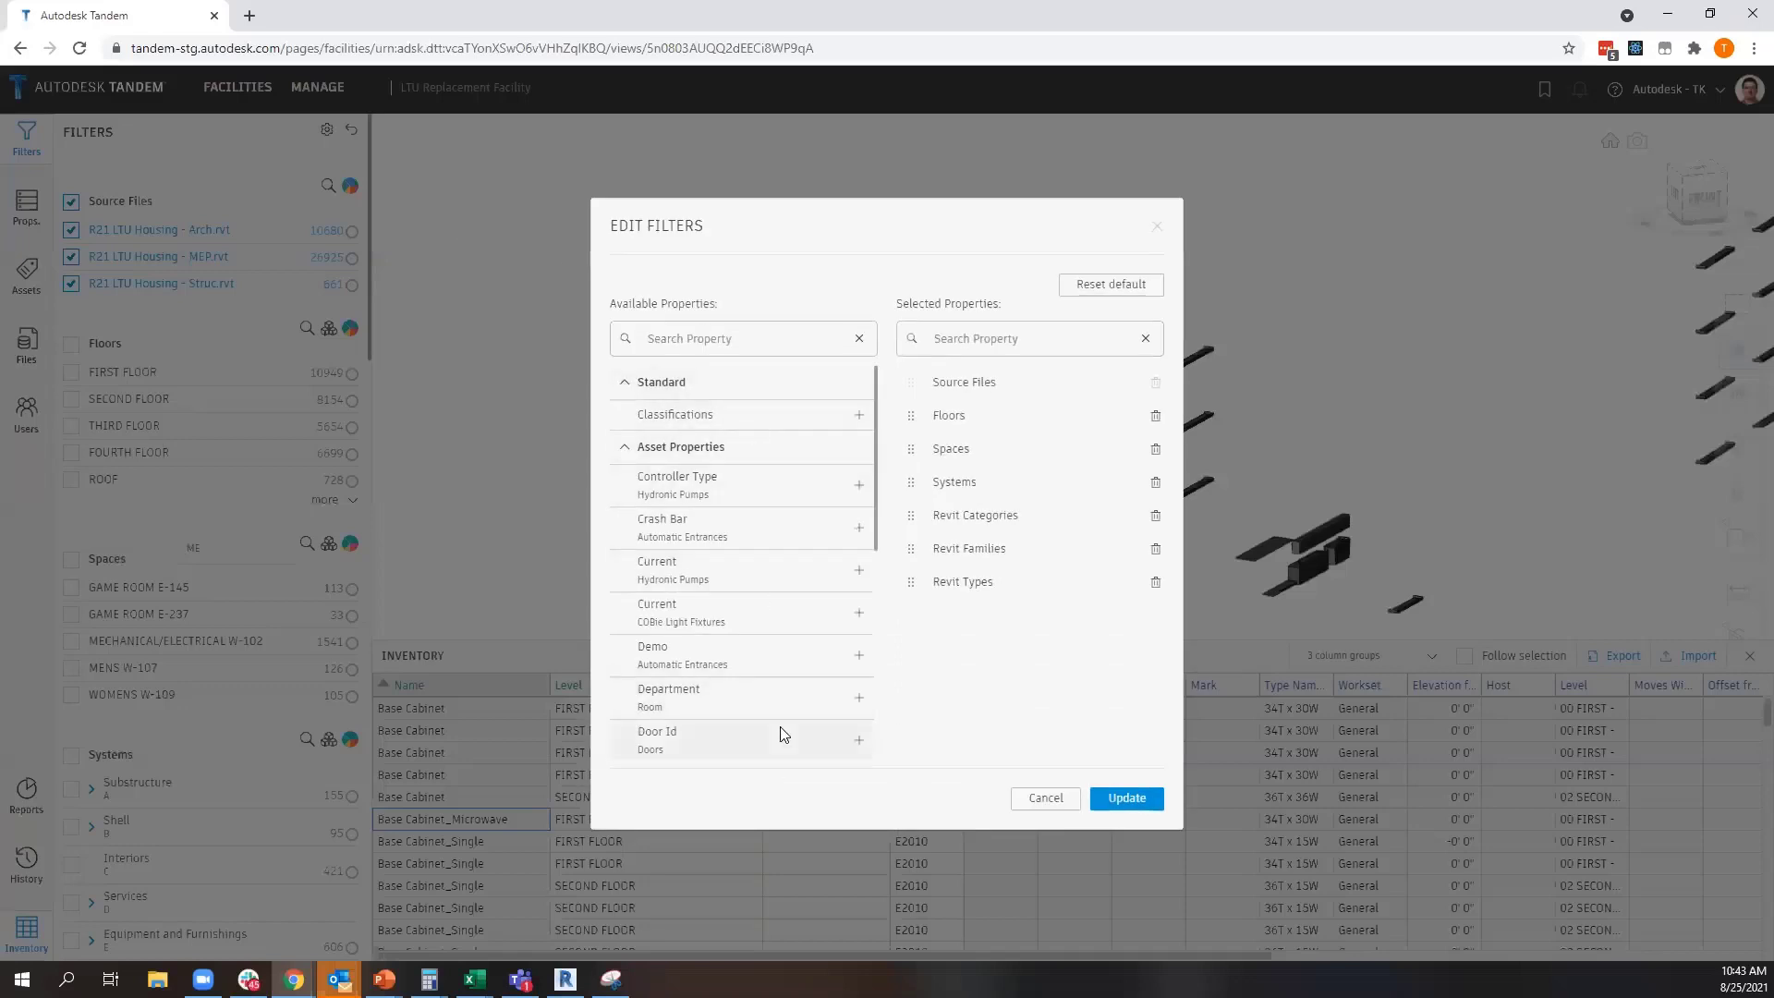
click(858, 415)
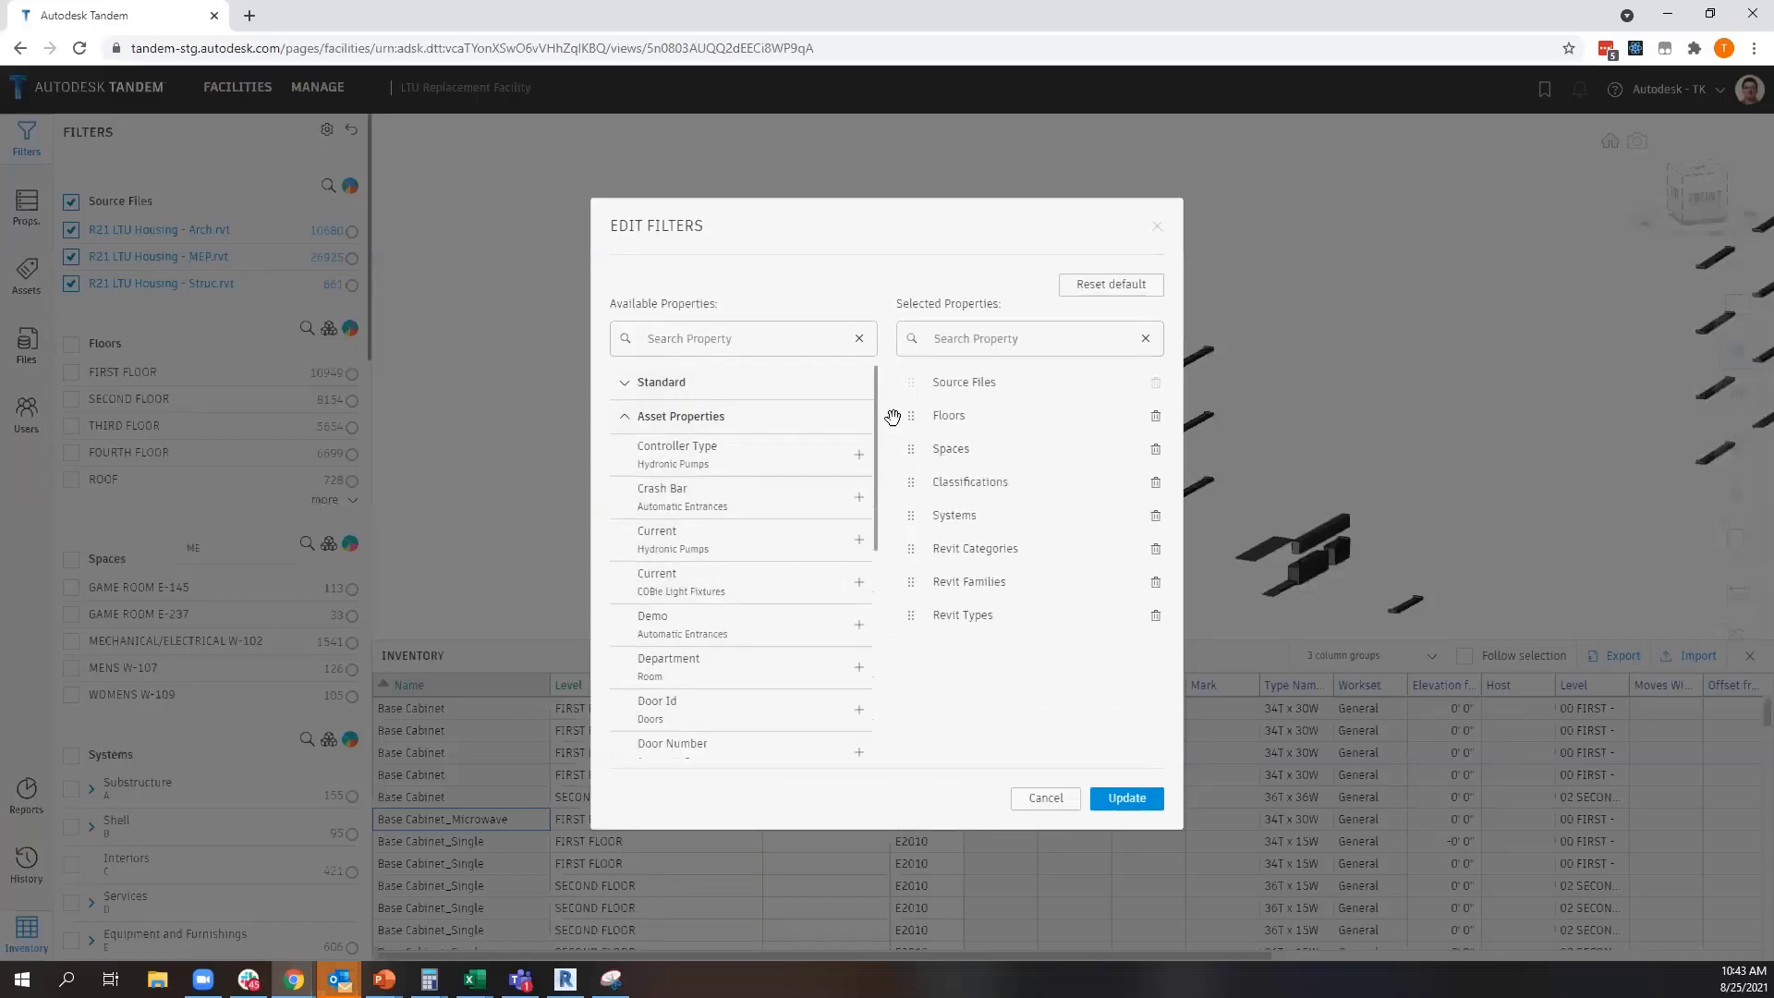
drag(910, 481, 909, 447)
drag(908, 520, 911, 552)
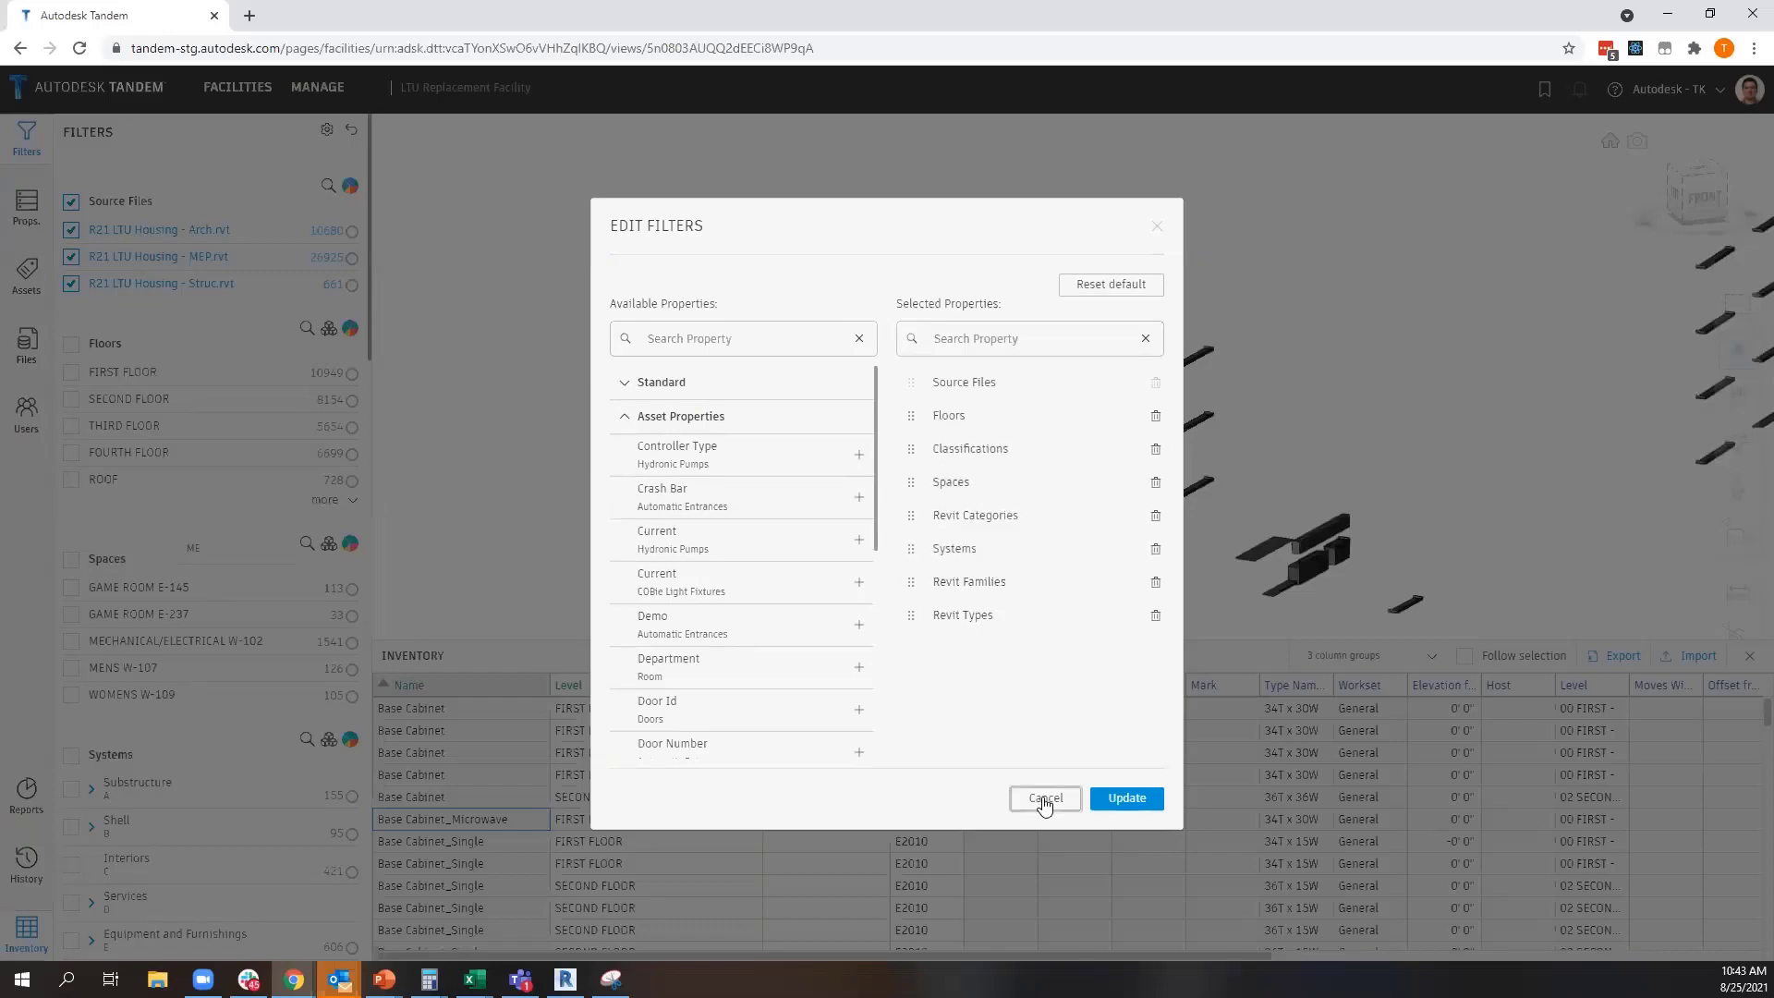
click(1044, 799)
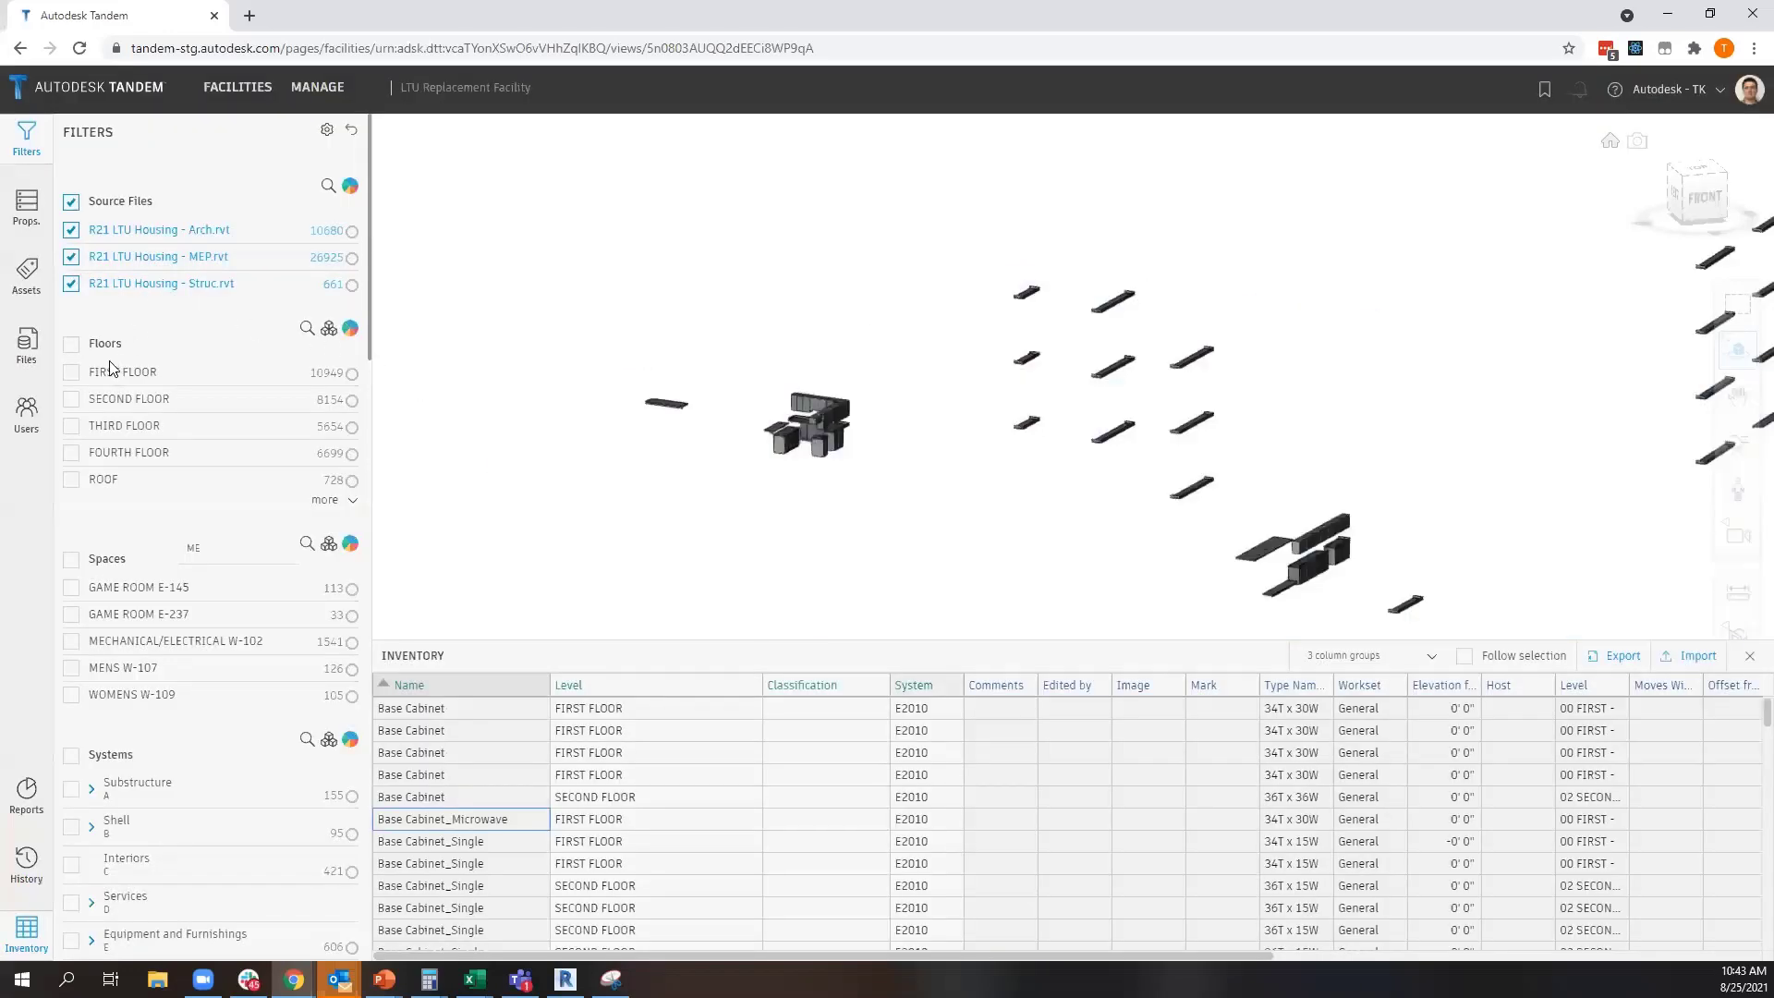
Look through Tandem's filter groups down to the Revit categories, and return to Excel
scroll(114, 457, down, 7)
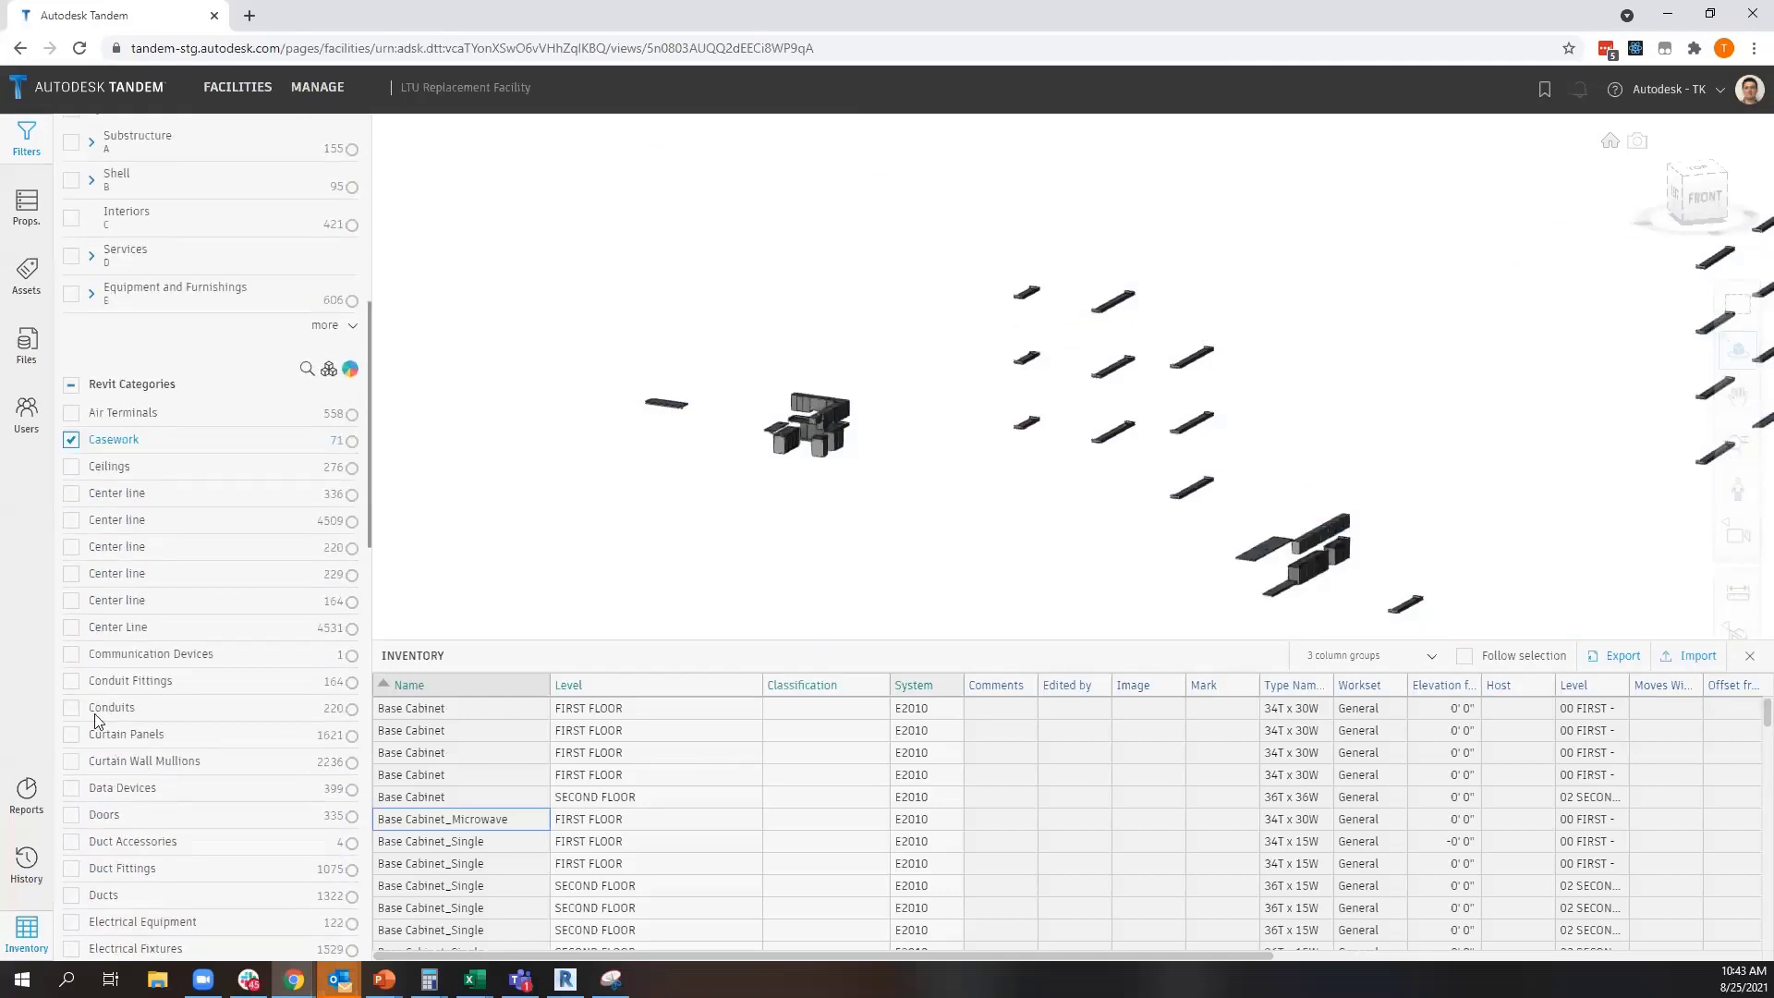
scroll(90, 559, down, 3)
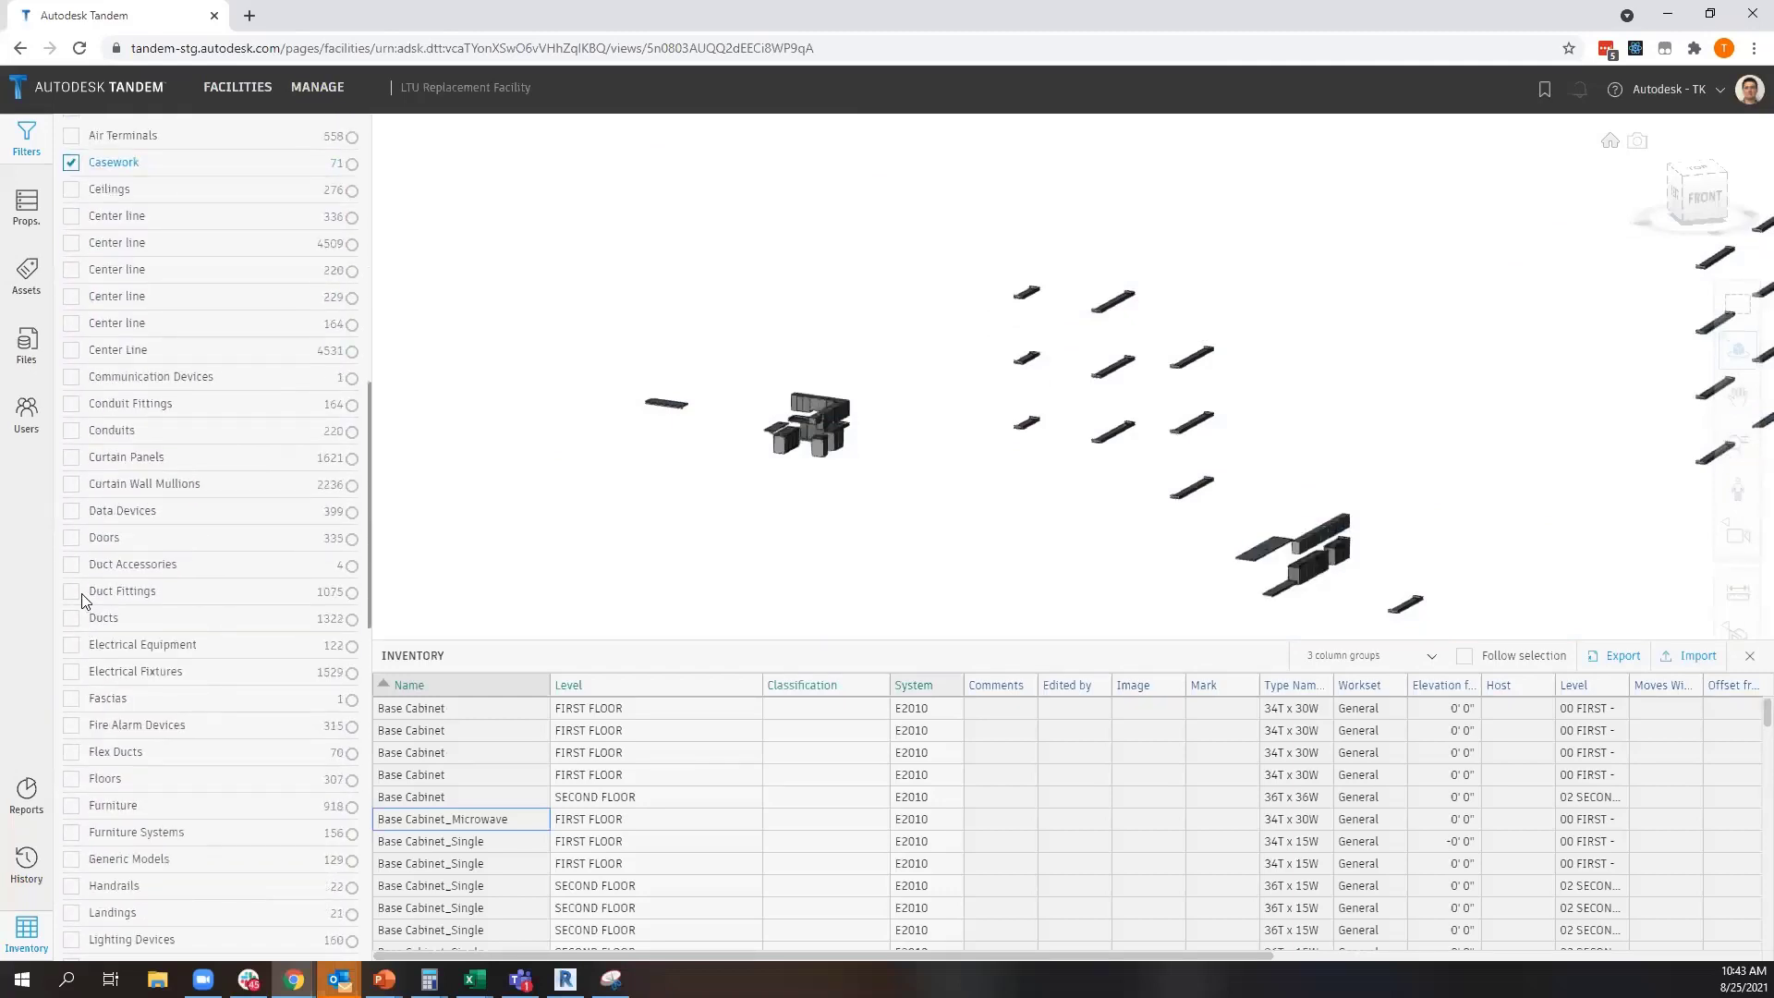
click(1668, 14)
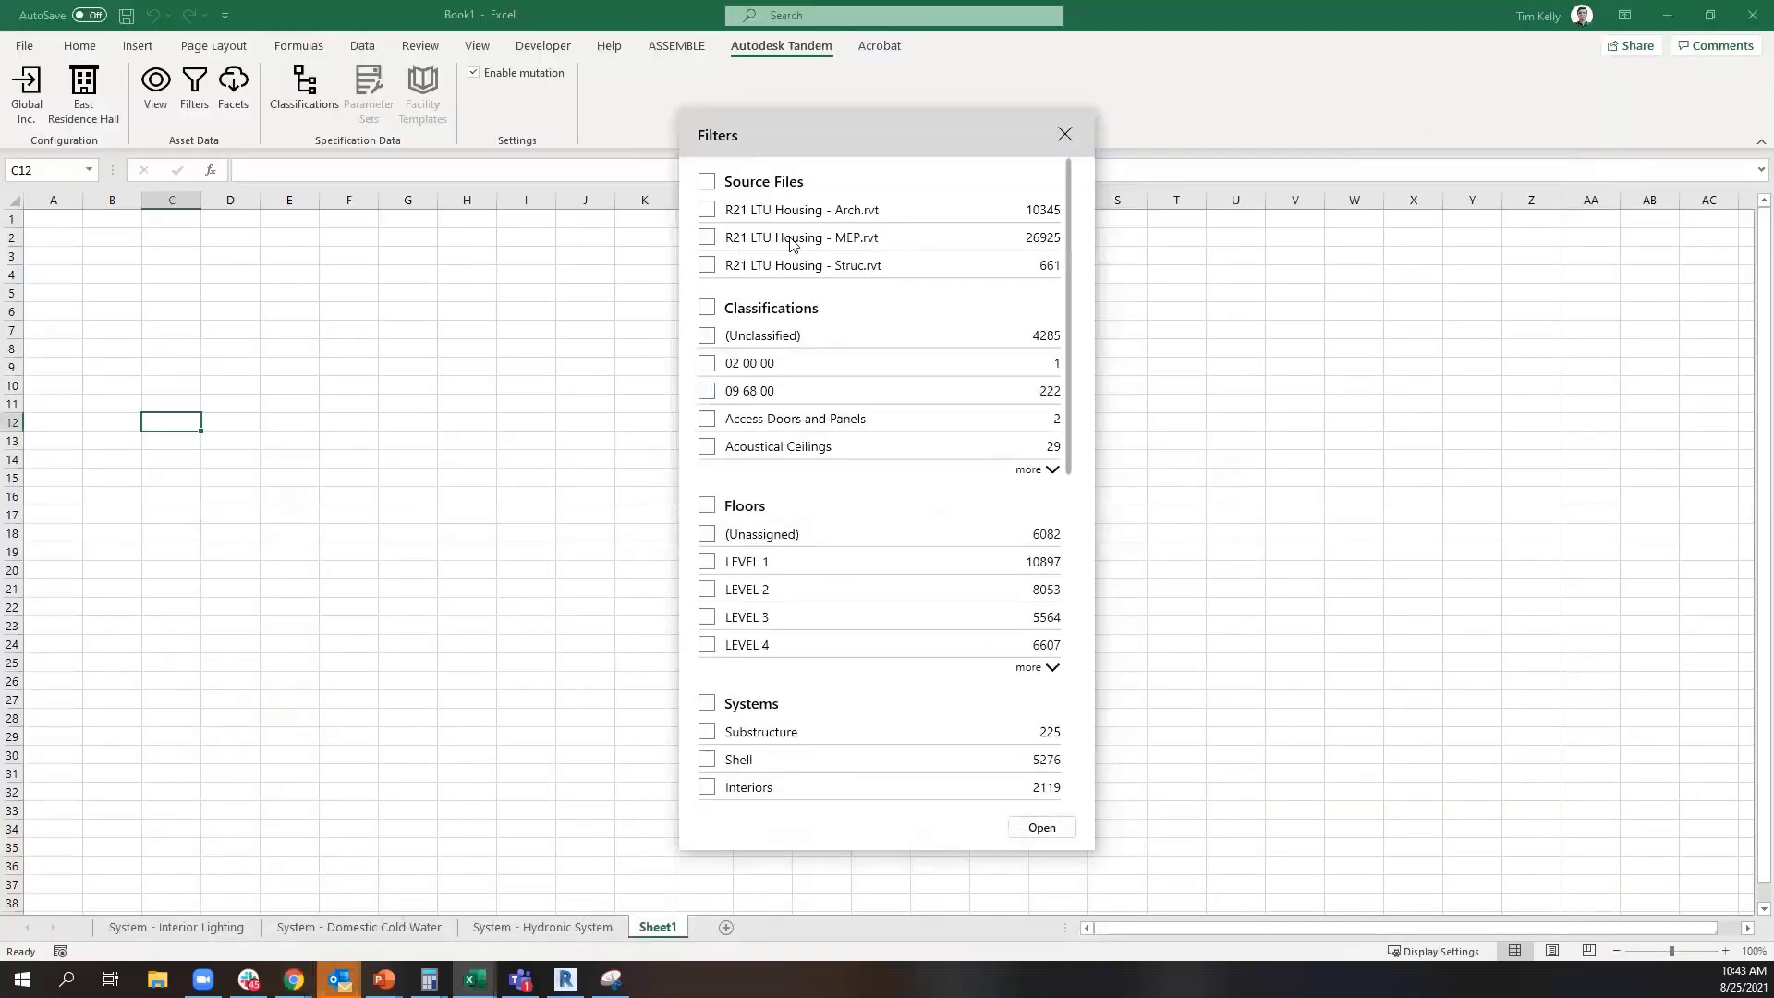
Filter the assets by floor LEVEL 1, system Interiors and Revit category Doors, and load them into the workbook
scroll(784, 355, down, 3)
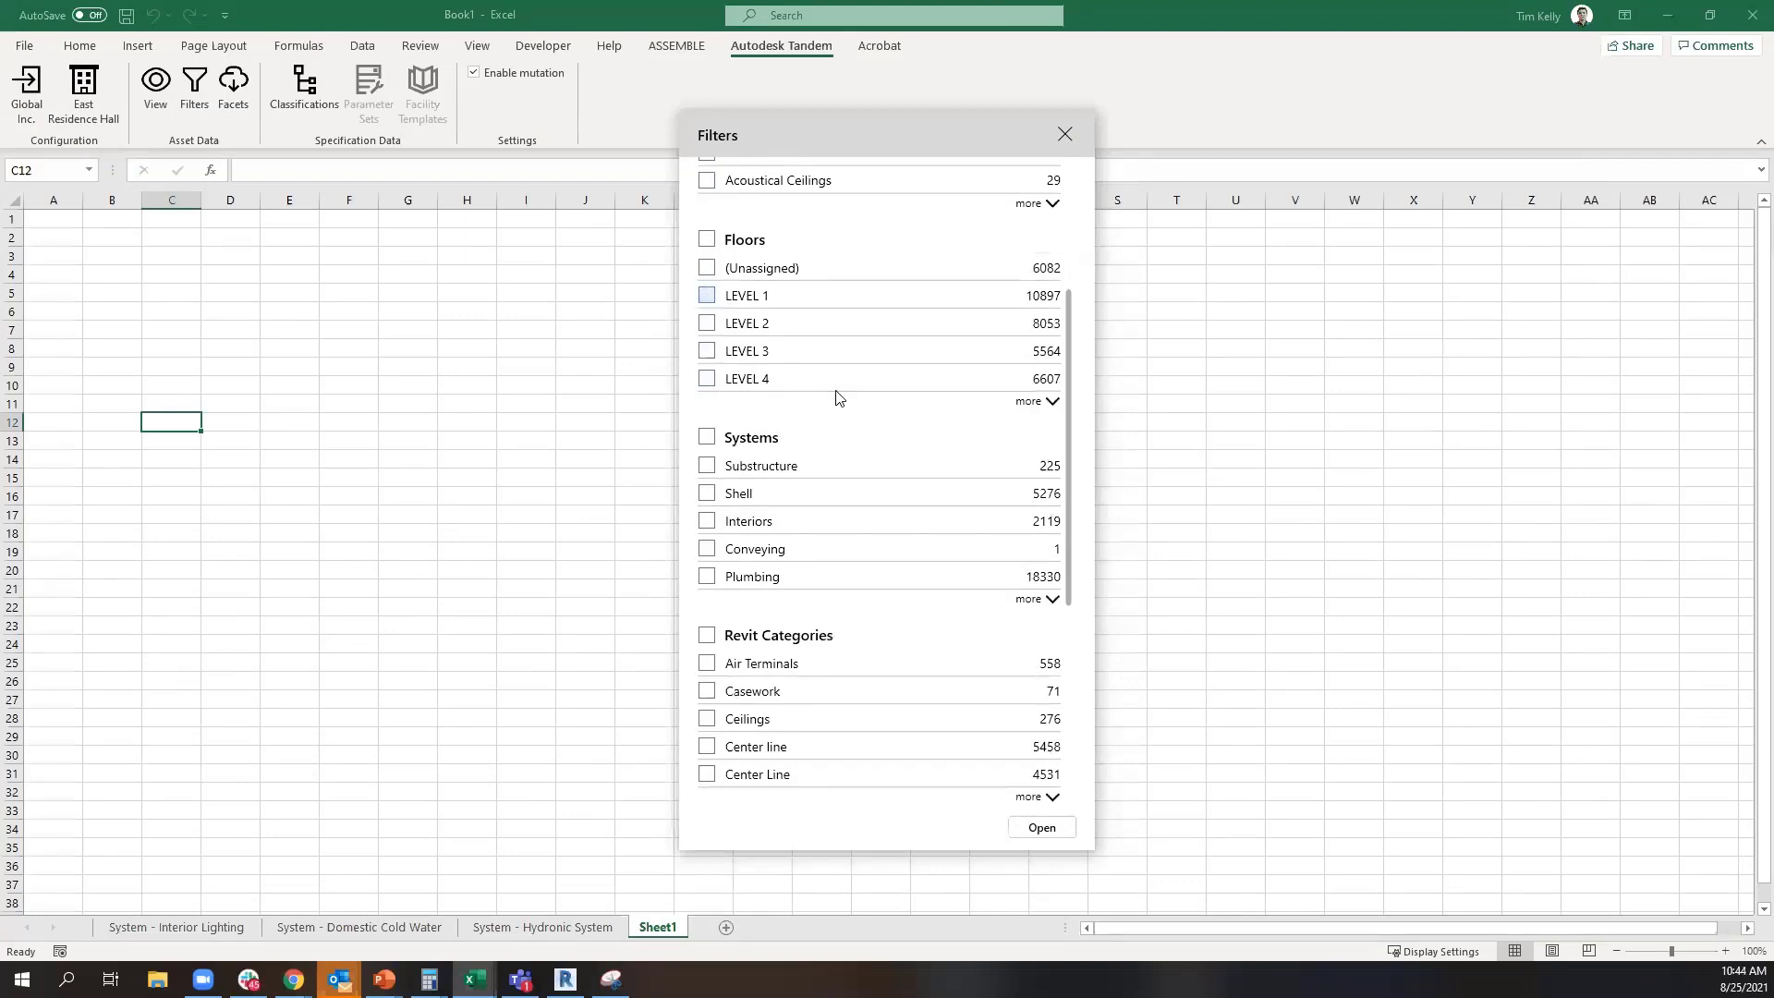
scroll(767, 458, down, 1)
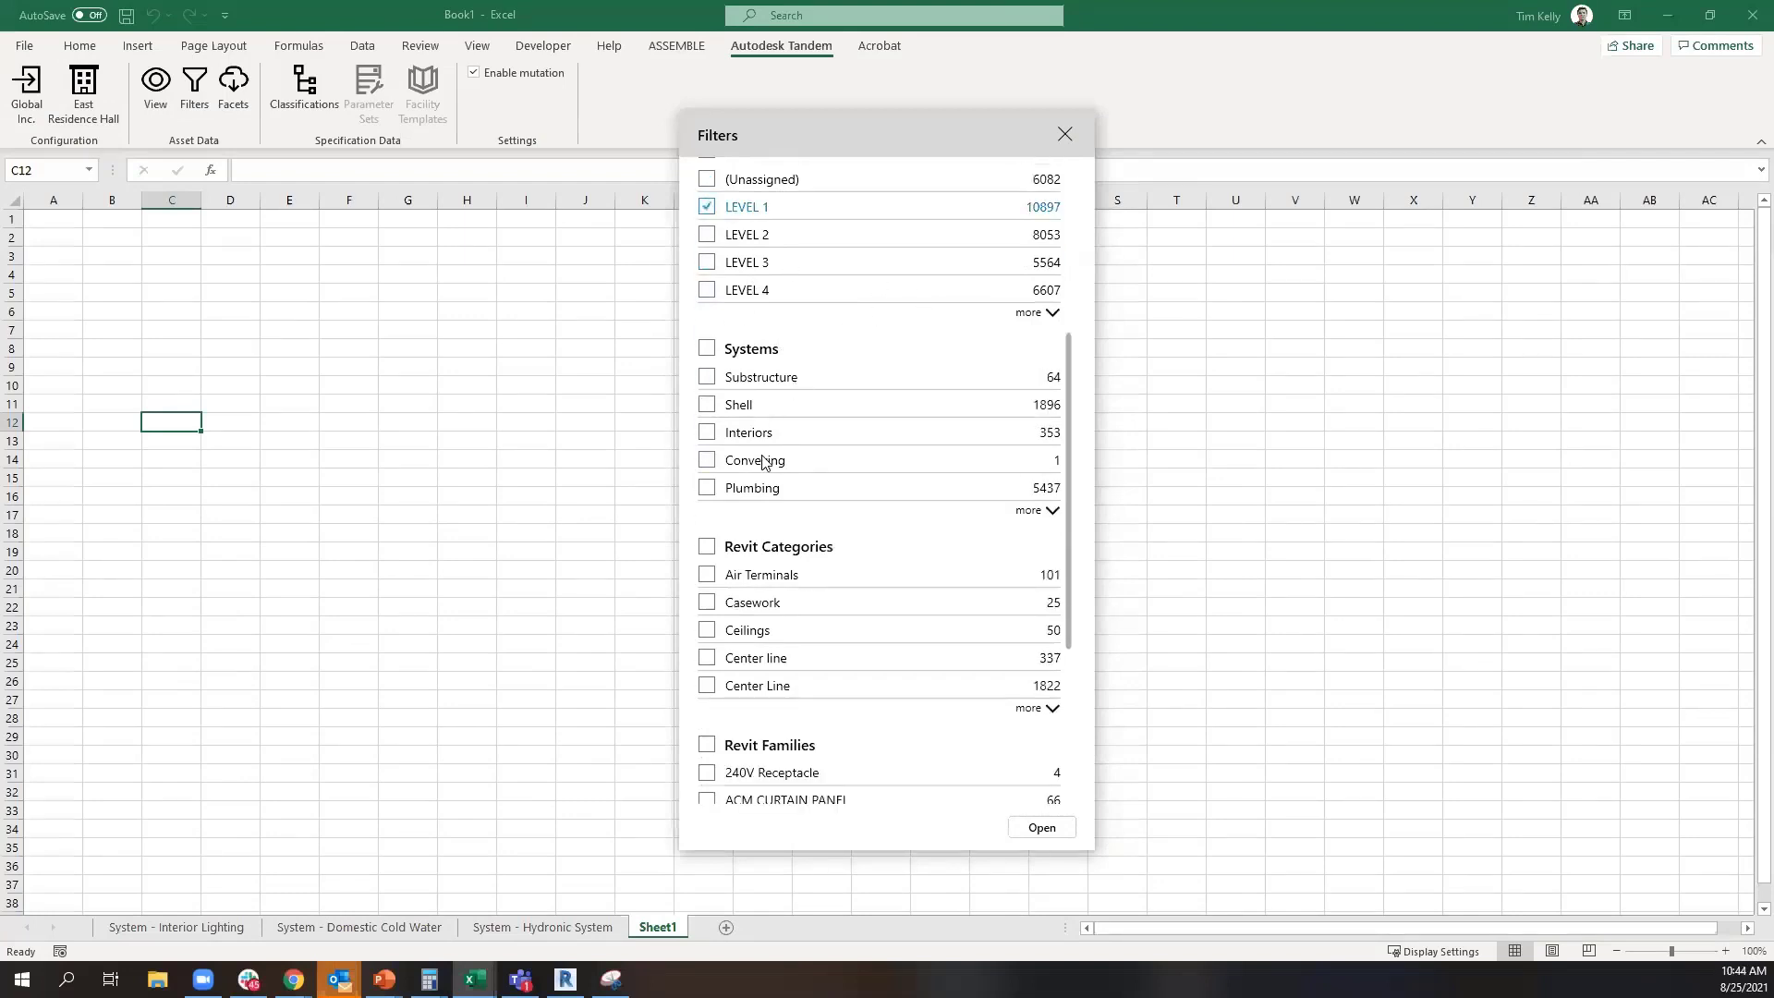
click(708, 432)
scroll(937, 635, down, 3)
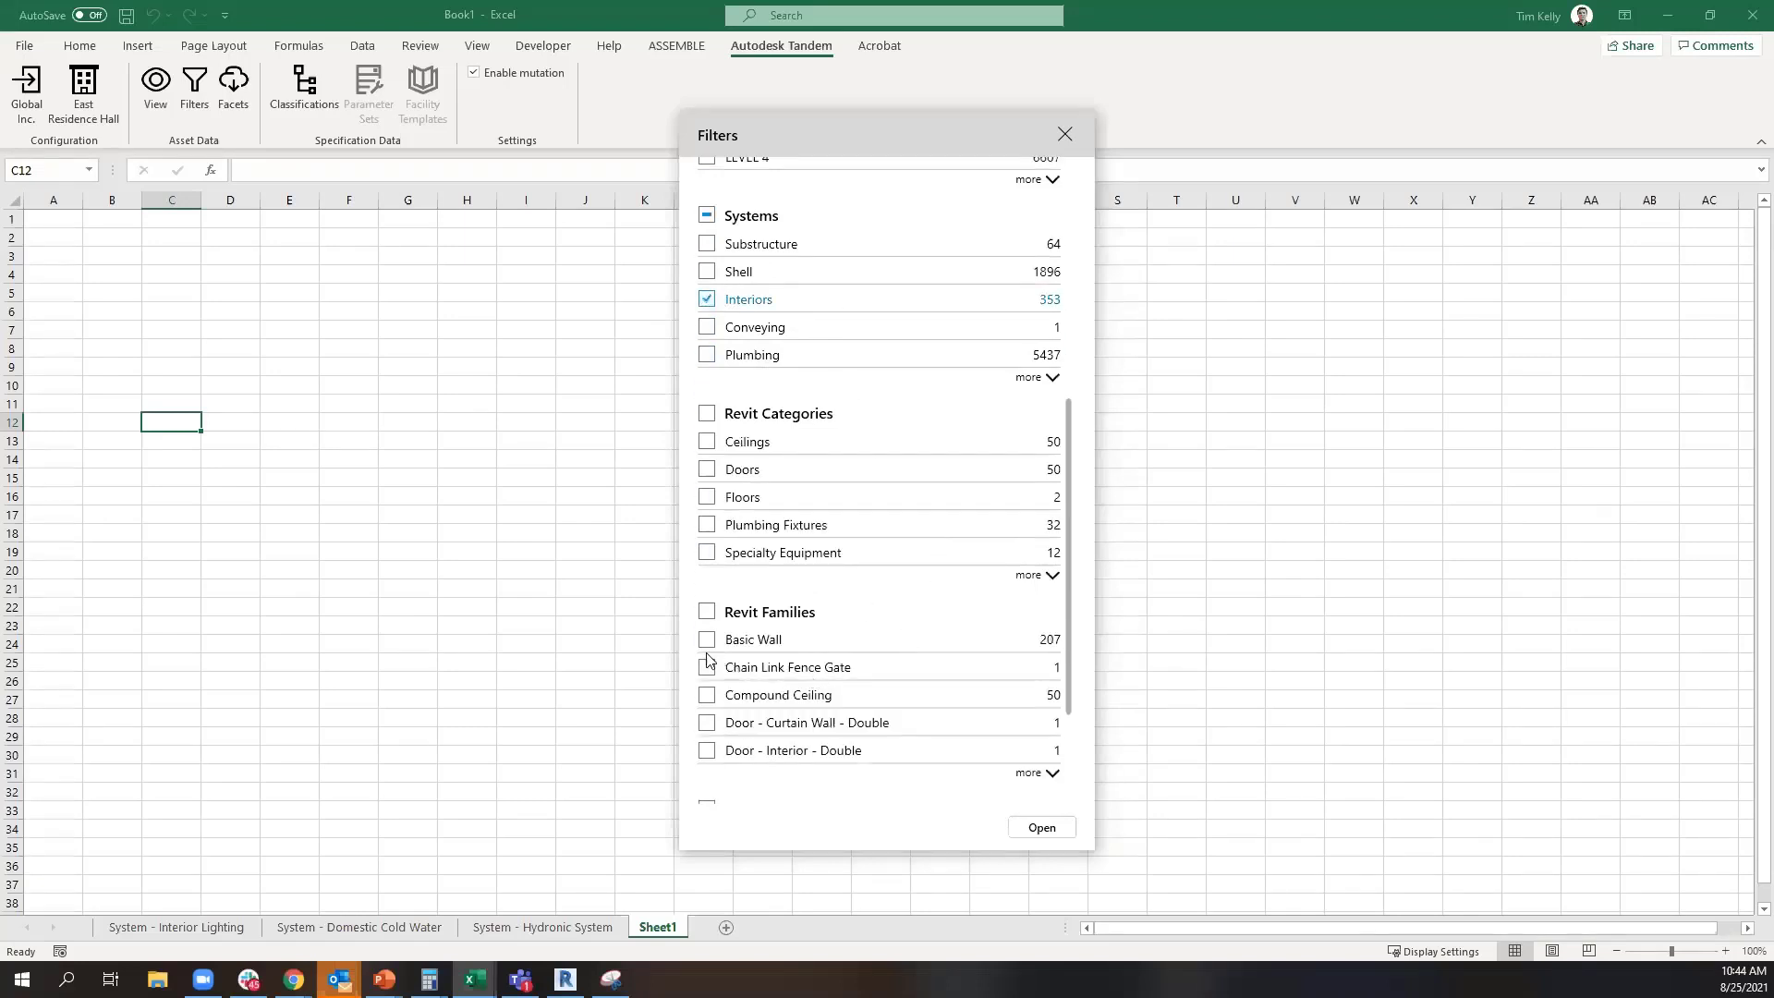
click(707, 471)
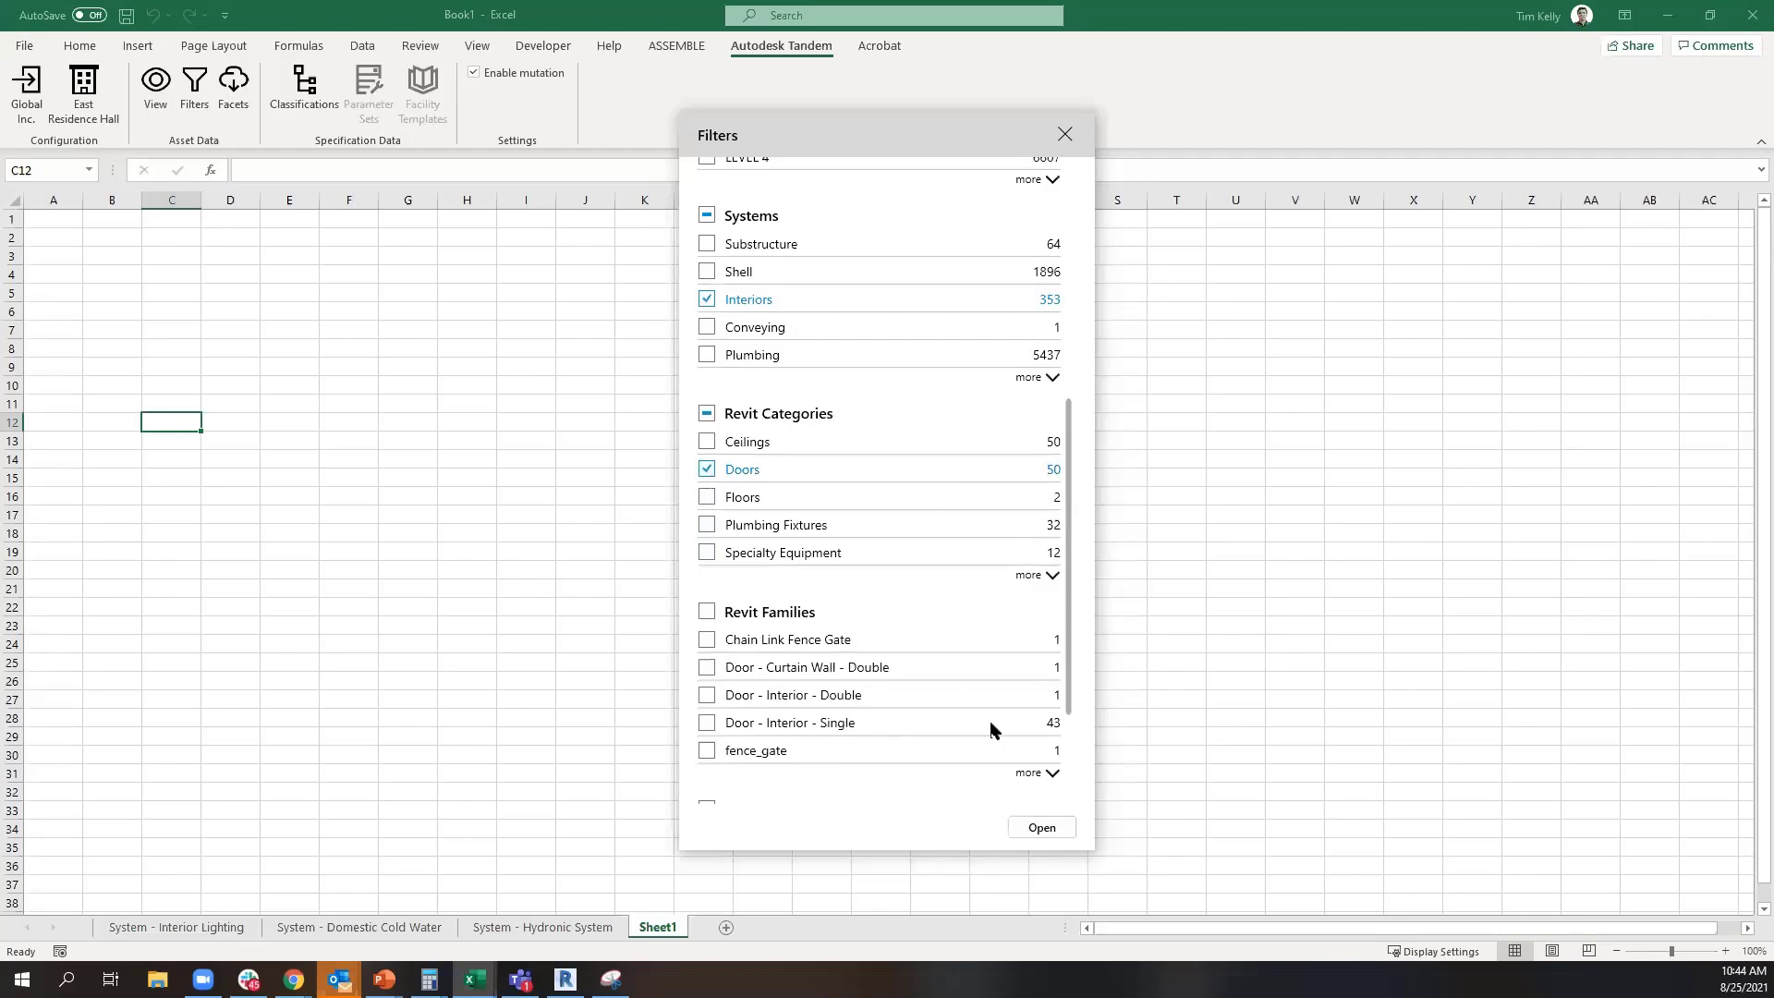
click(1044, 828)
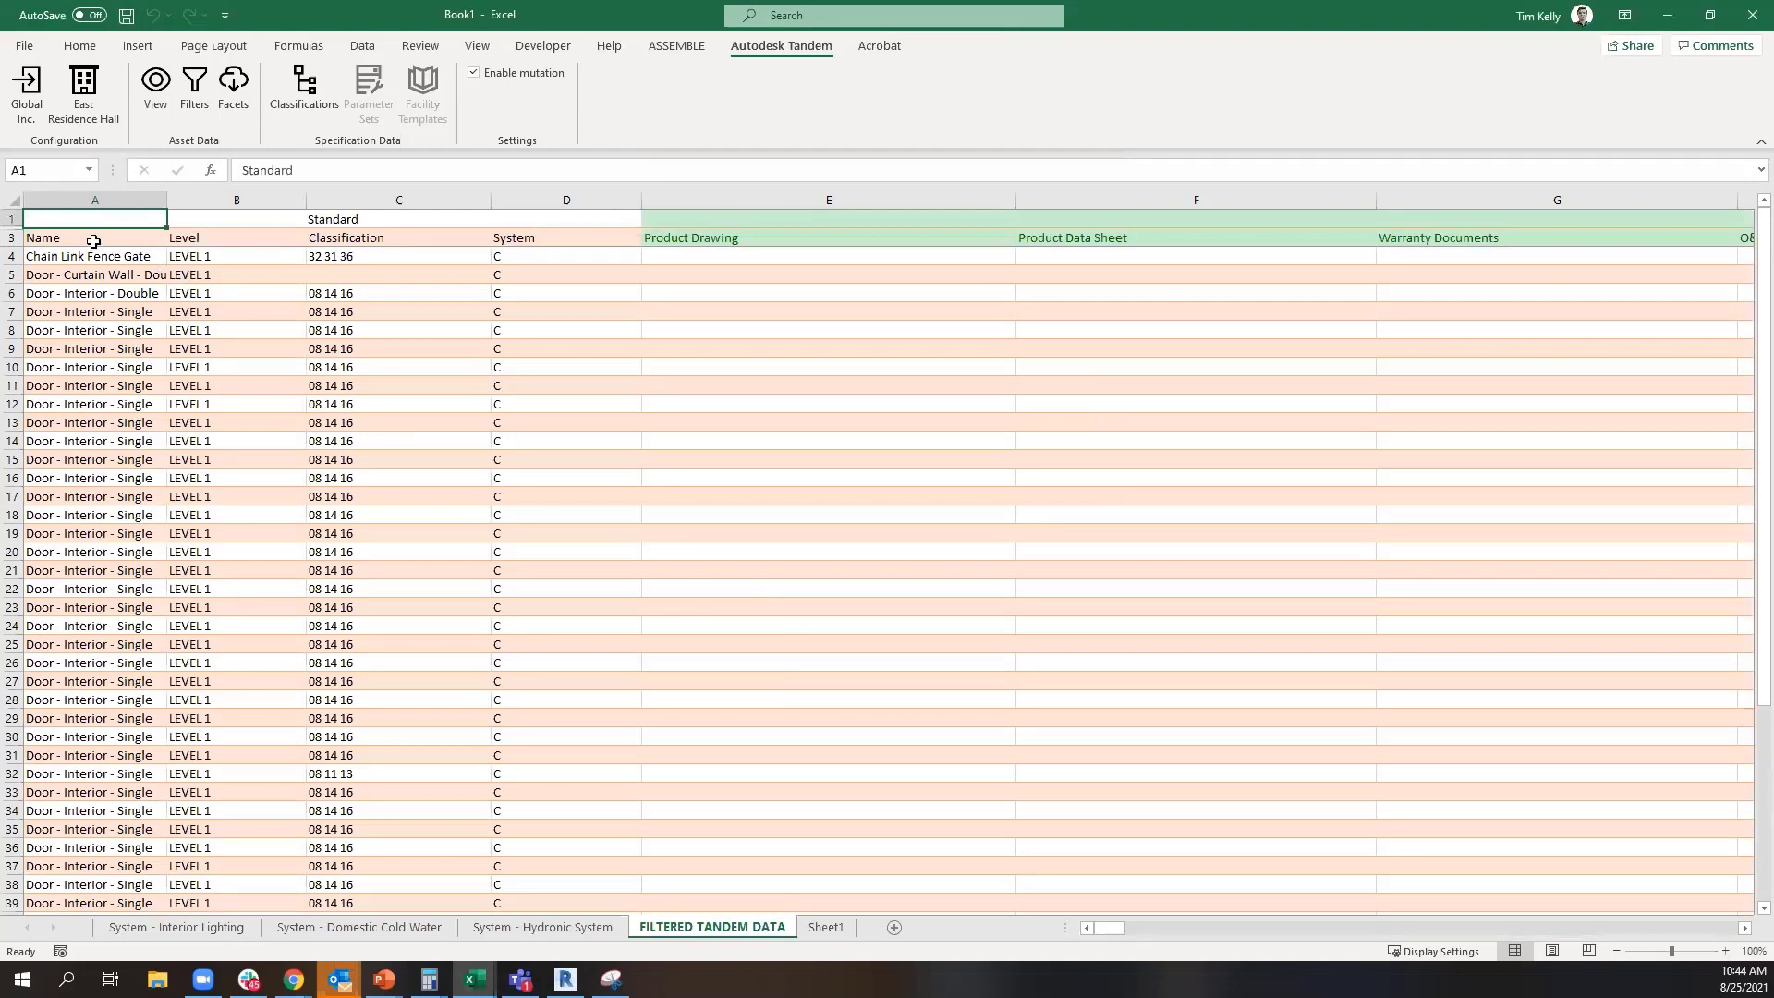
Examine the filtered door data across its standard and document columns, from Name to O&M Manual
drag(157, 273, 591, 293)
click(772, 298)
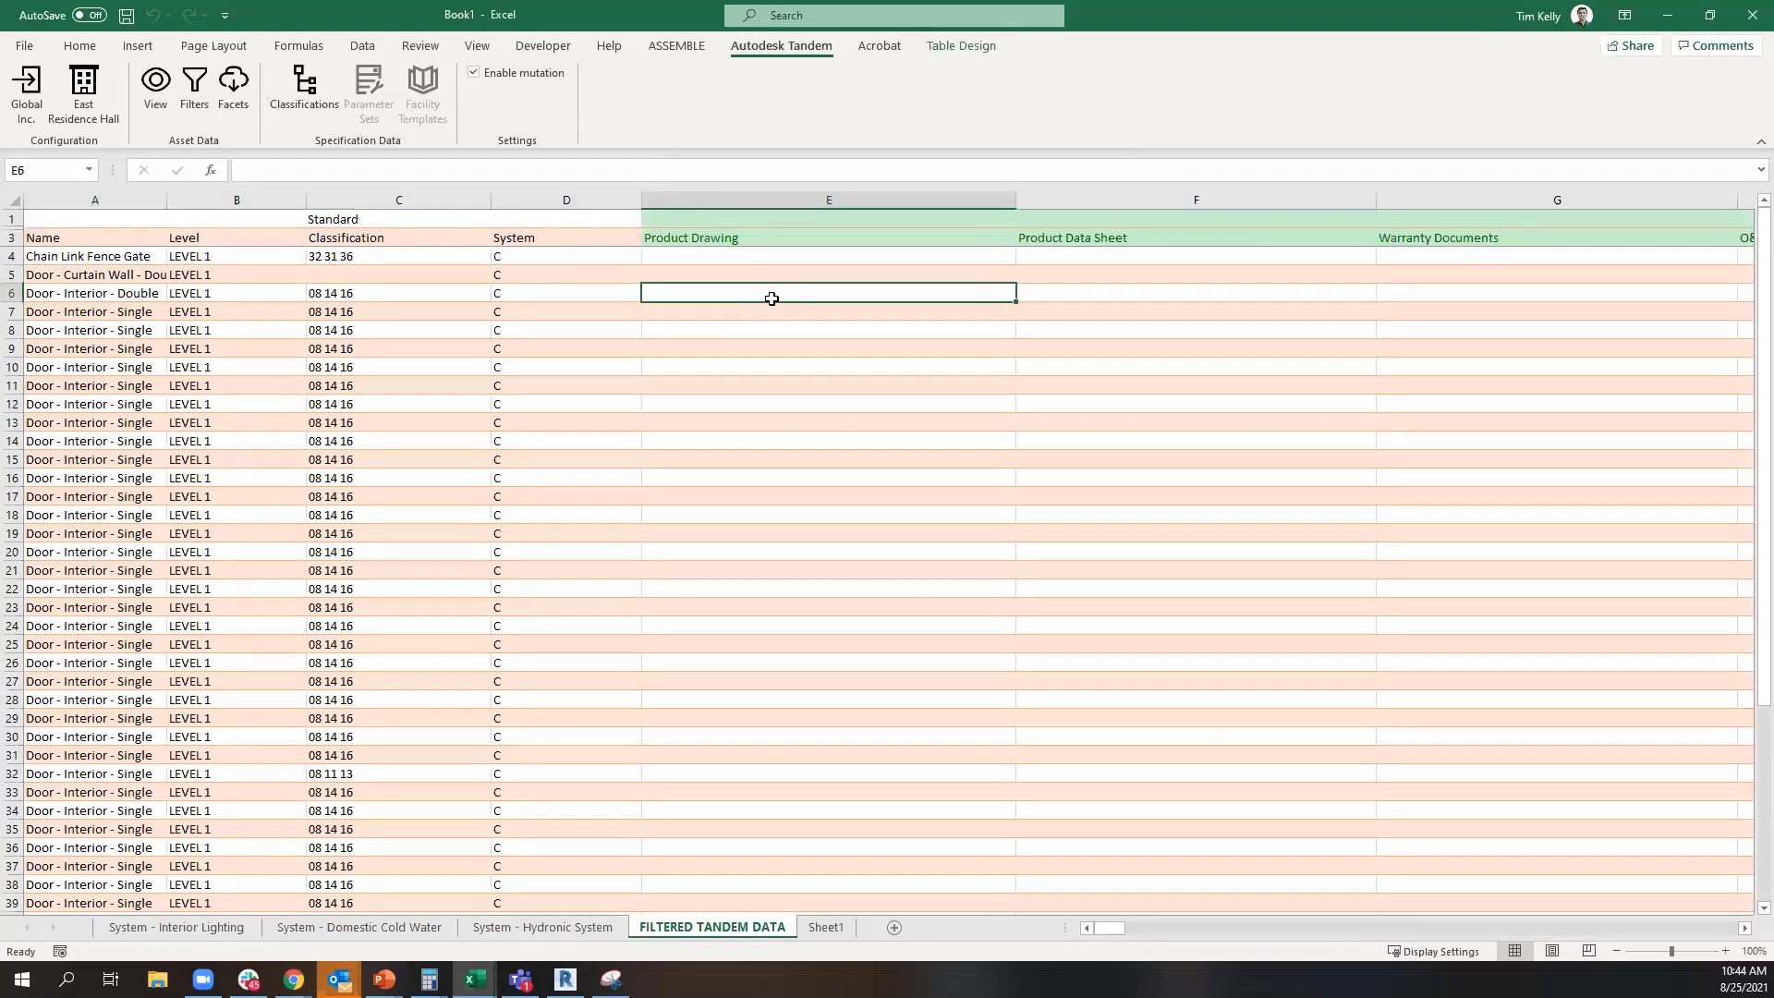
key(Right)
key(Right)
key(Right)
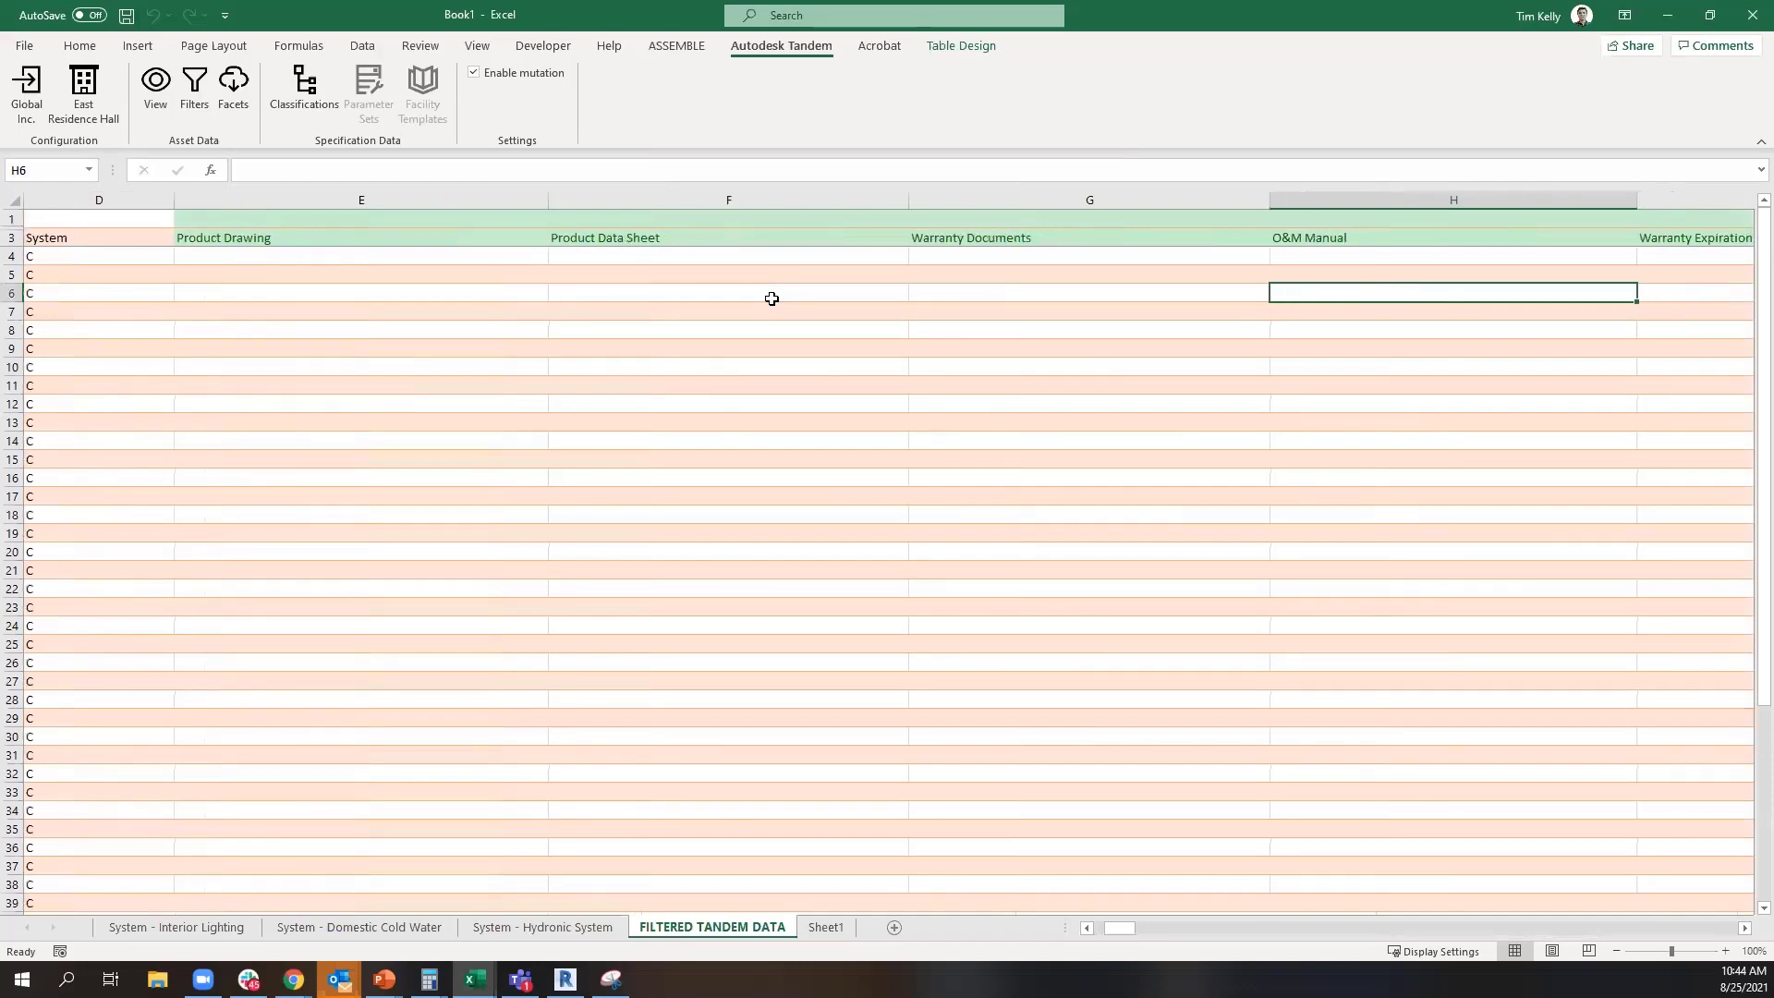
key(Left)
key(Left)
key(Left)
key(Left)
key(Left)
key(Left)
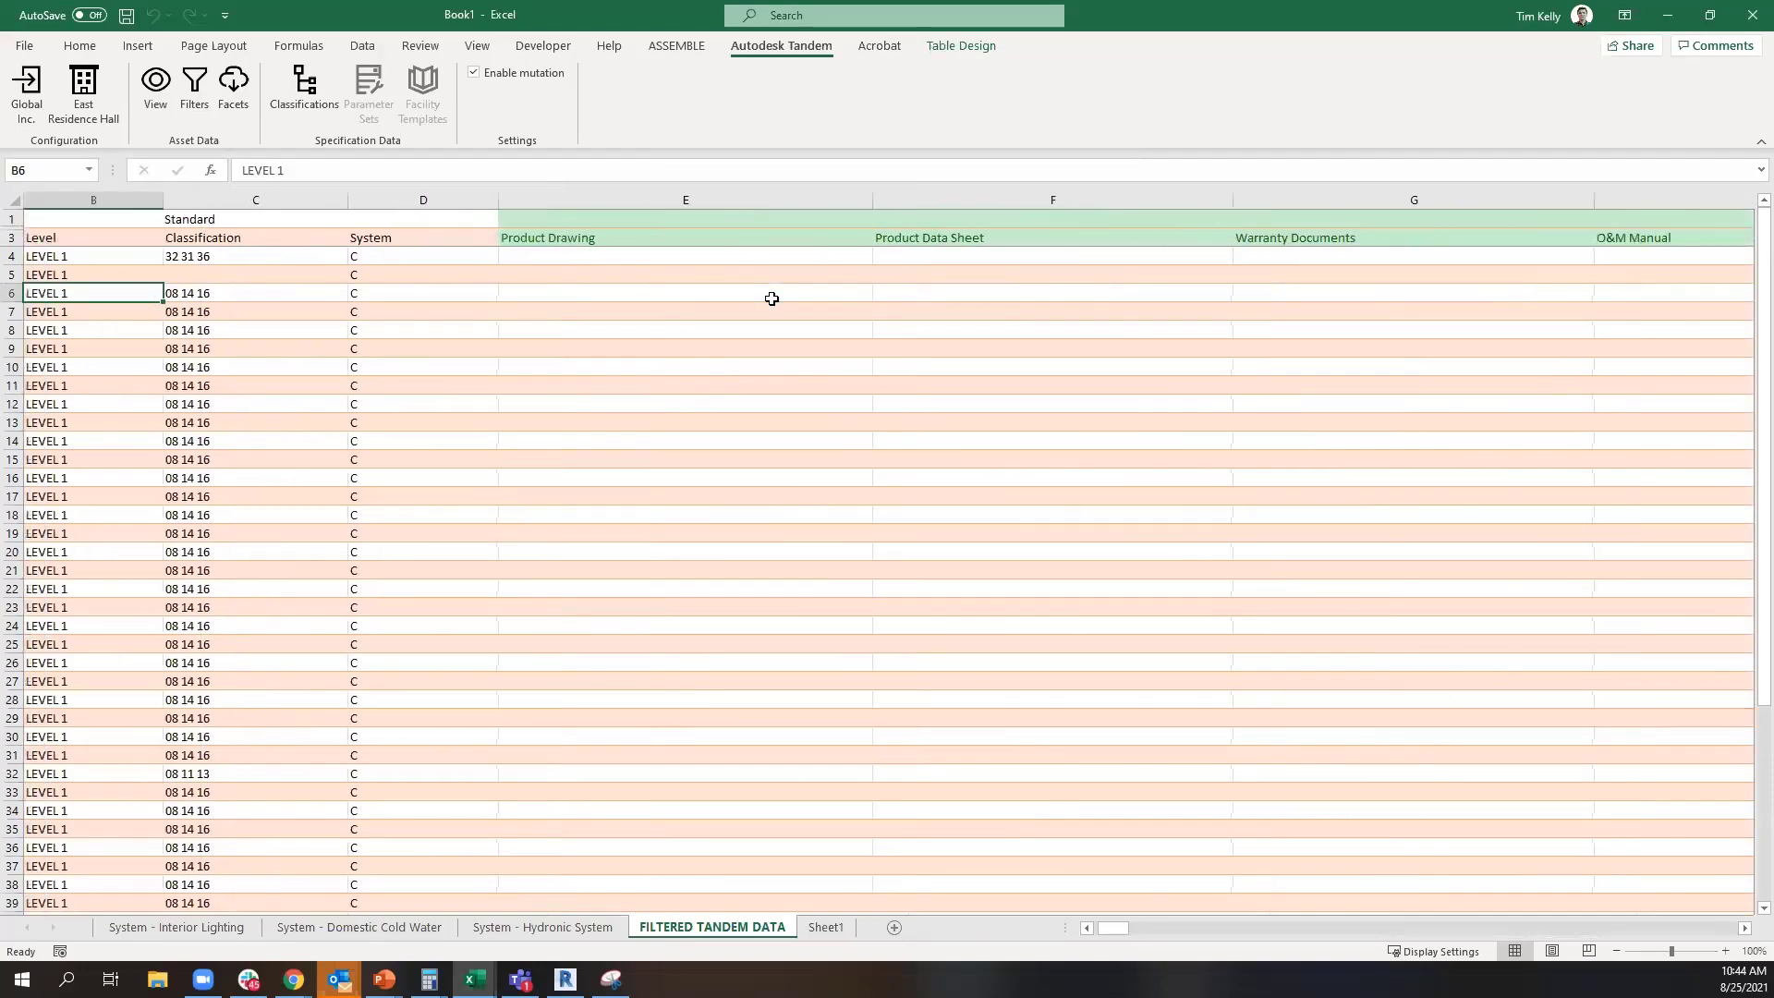
Load the Simple Group Sample classification into the workbook, starting from the empty Sheet1
click(826, 926)
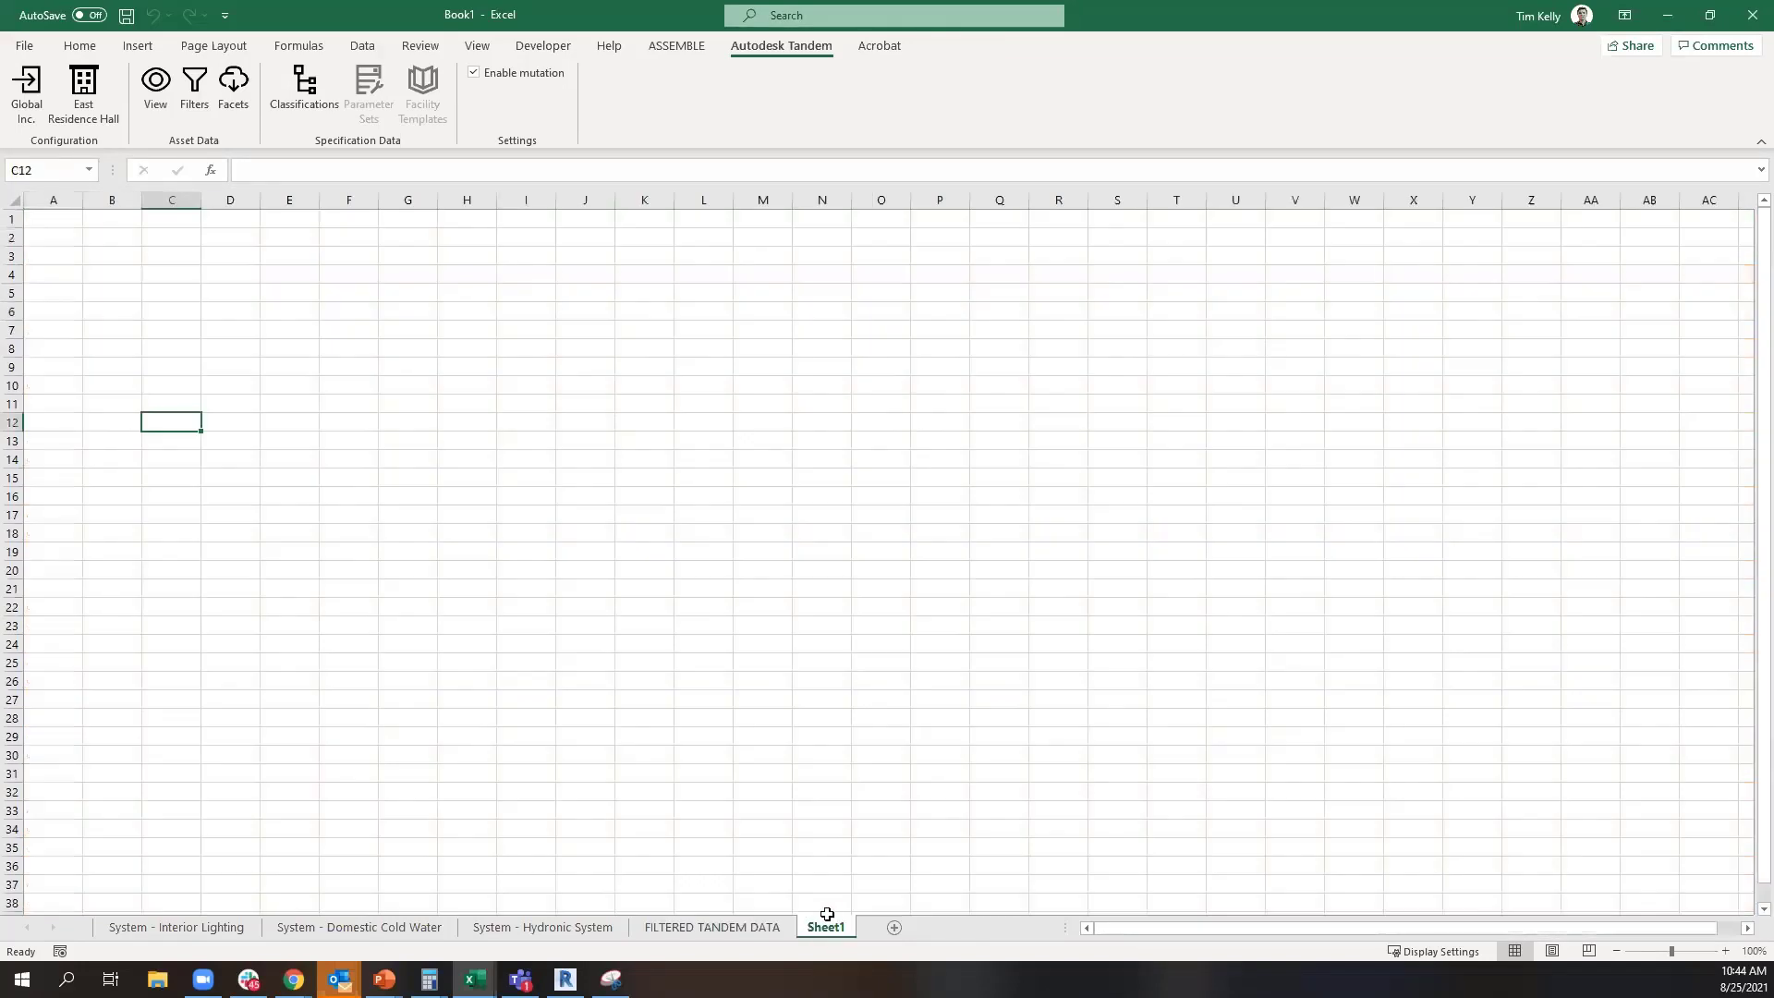
click(304, 93)
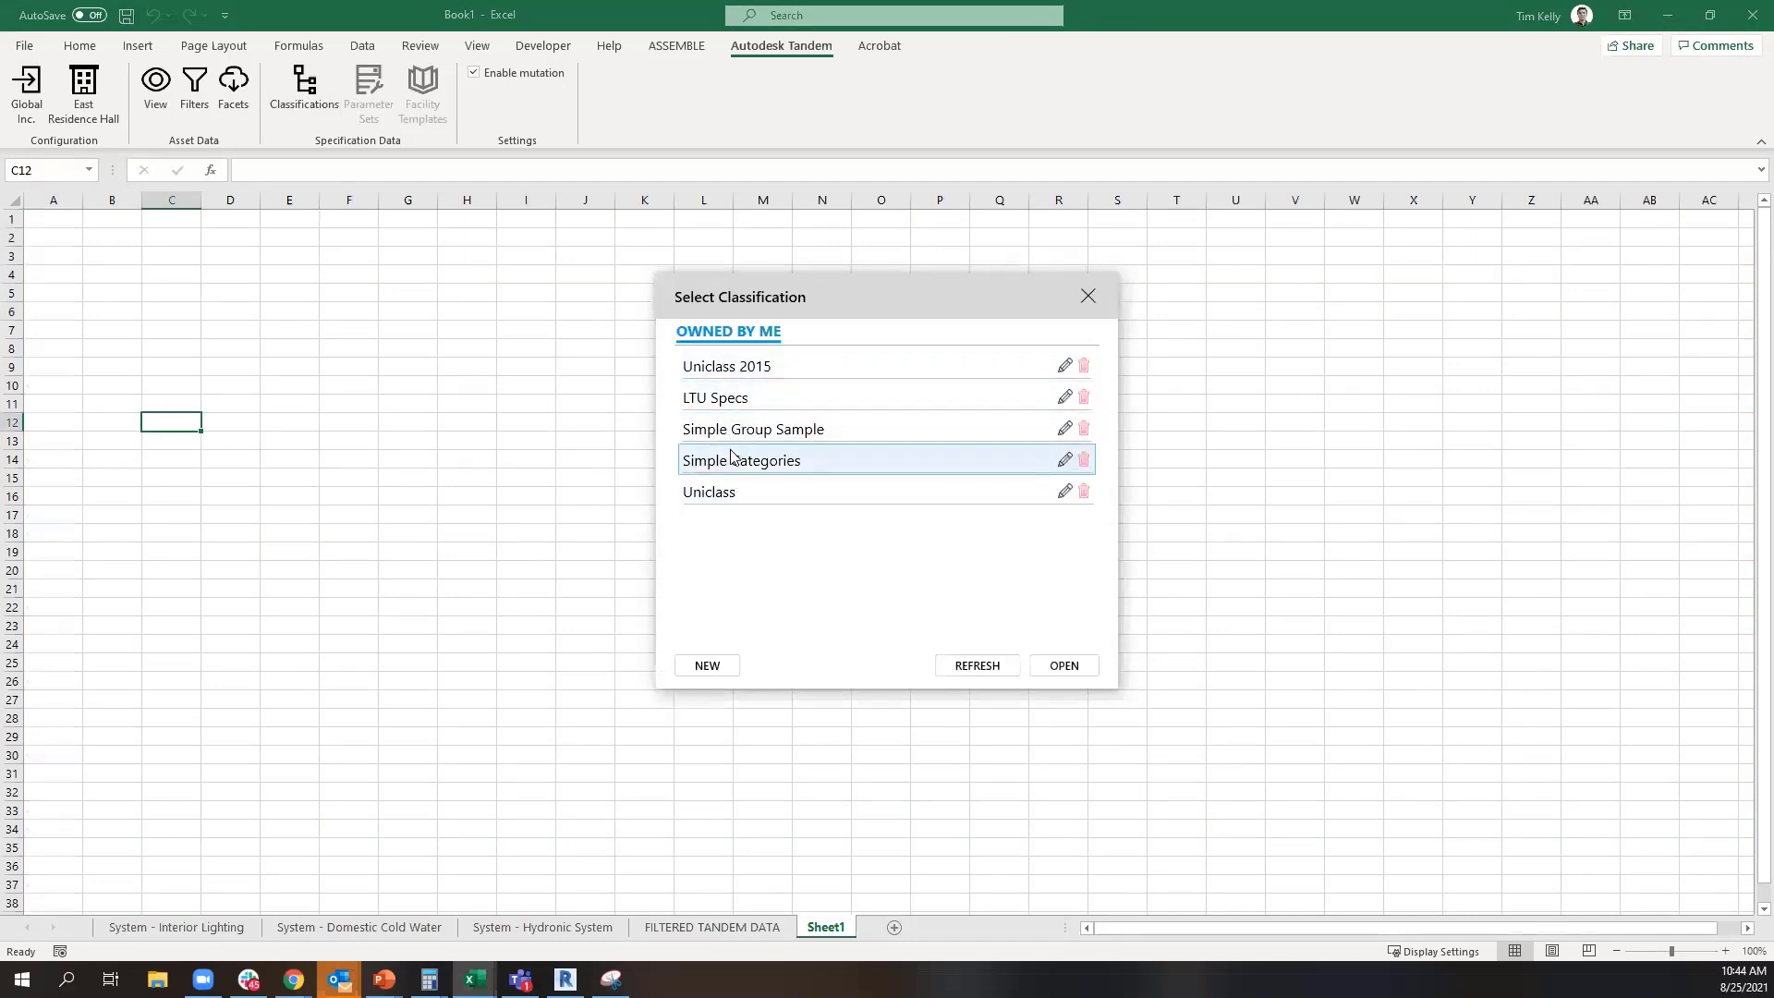
click(732, 431)
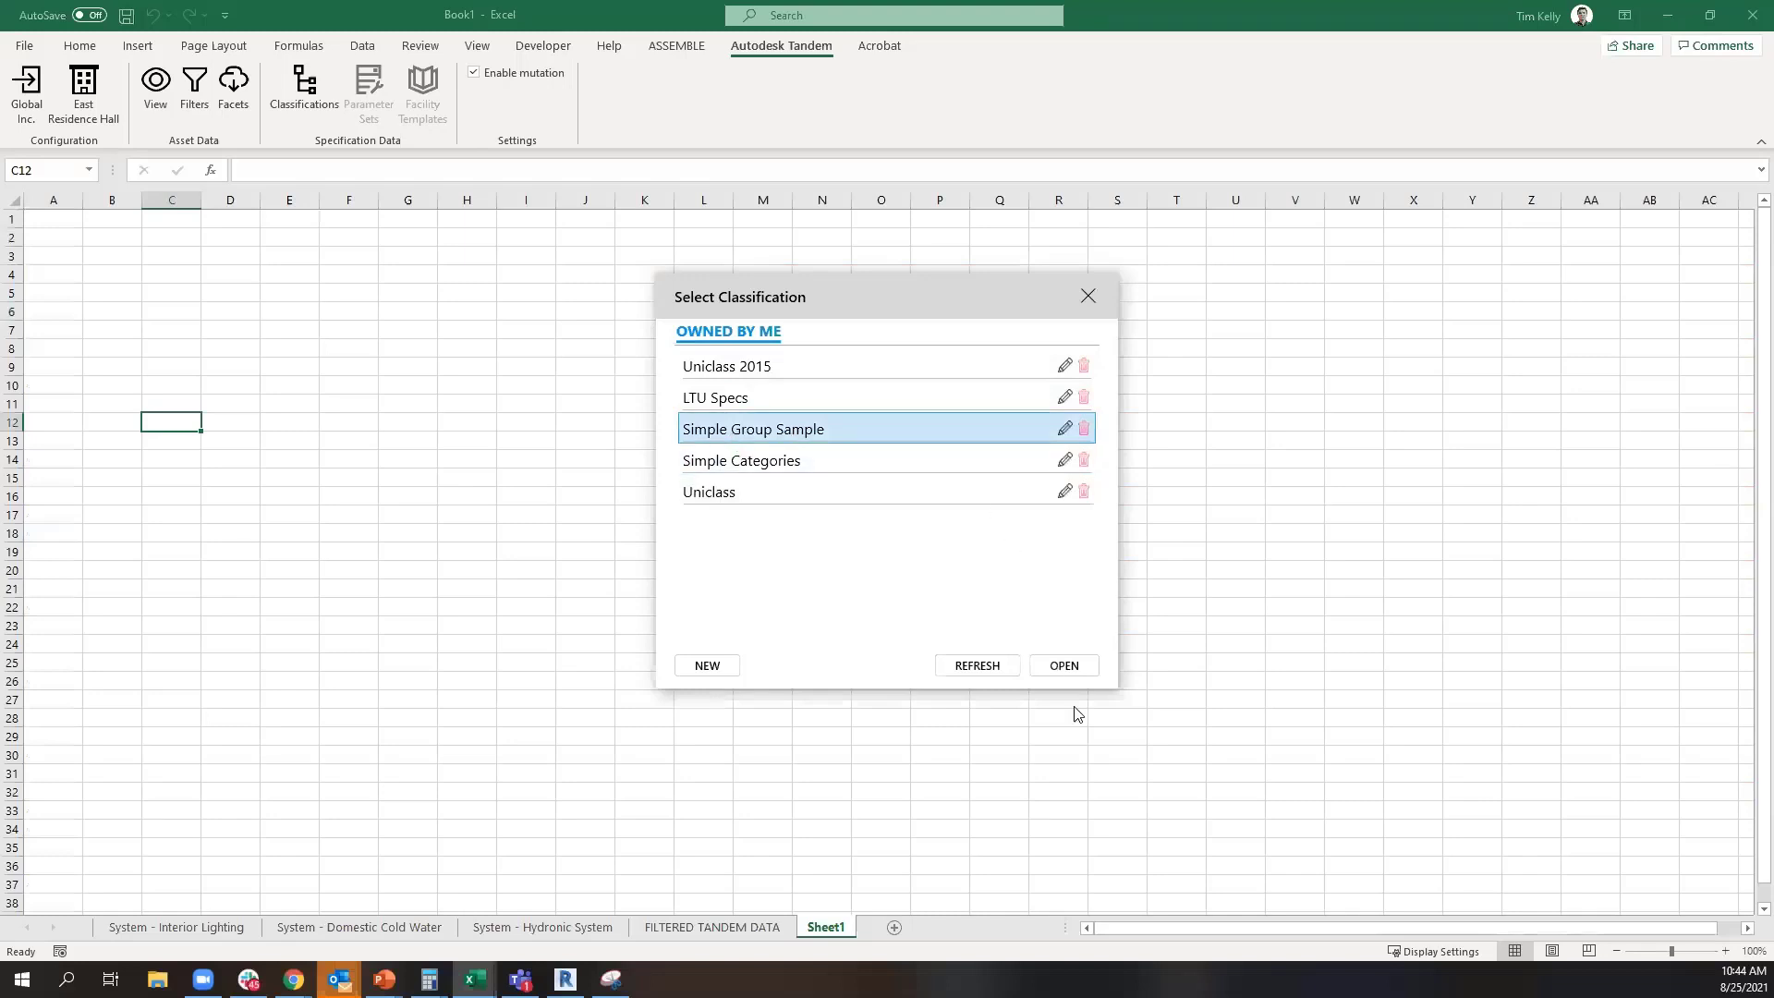
click(1067, 667)
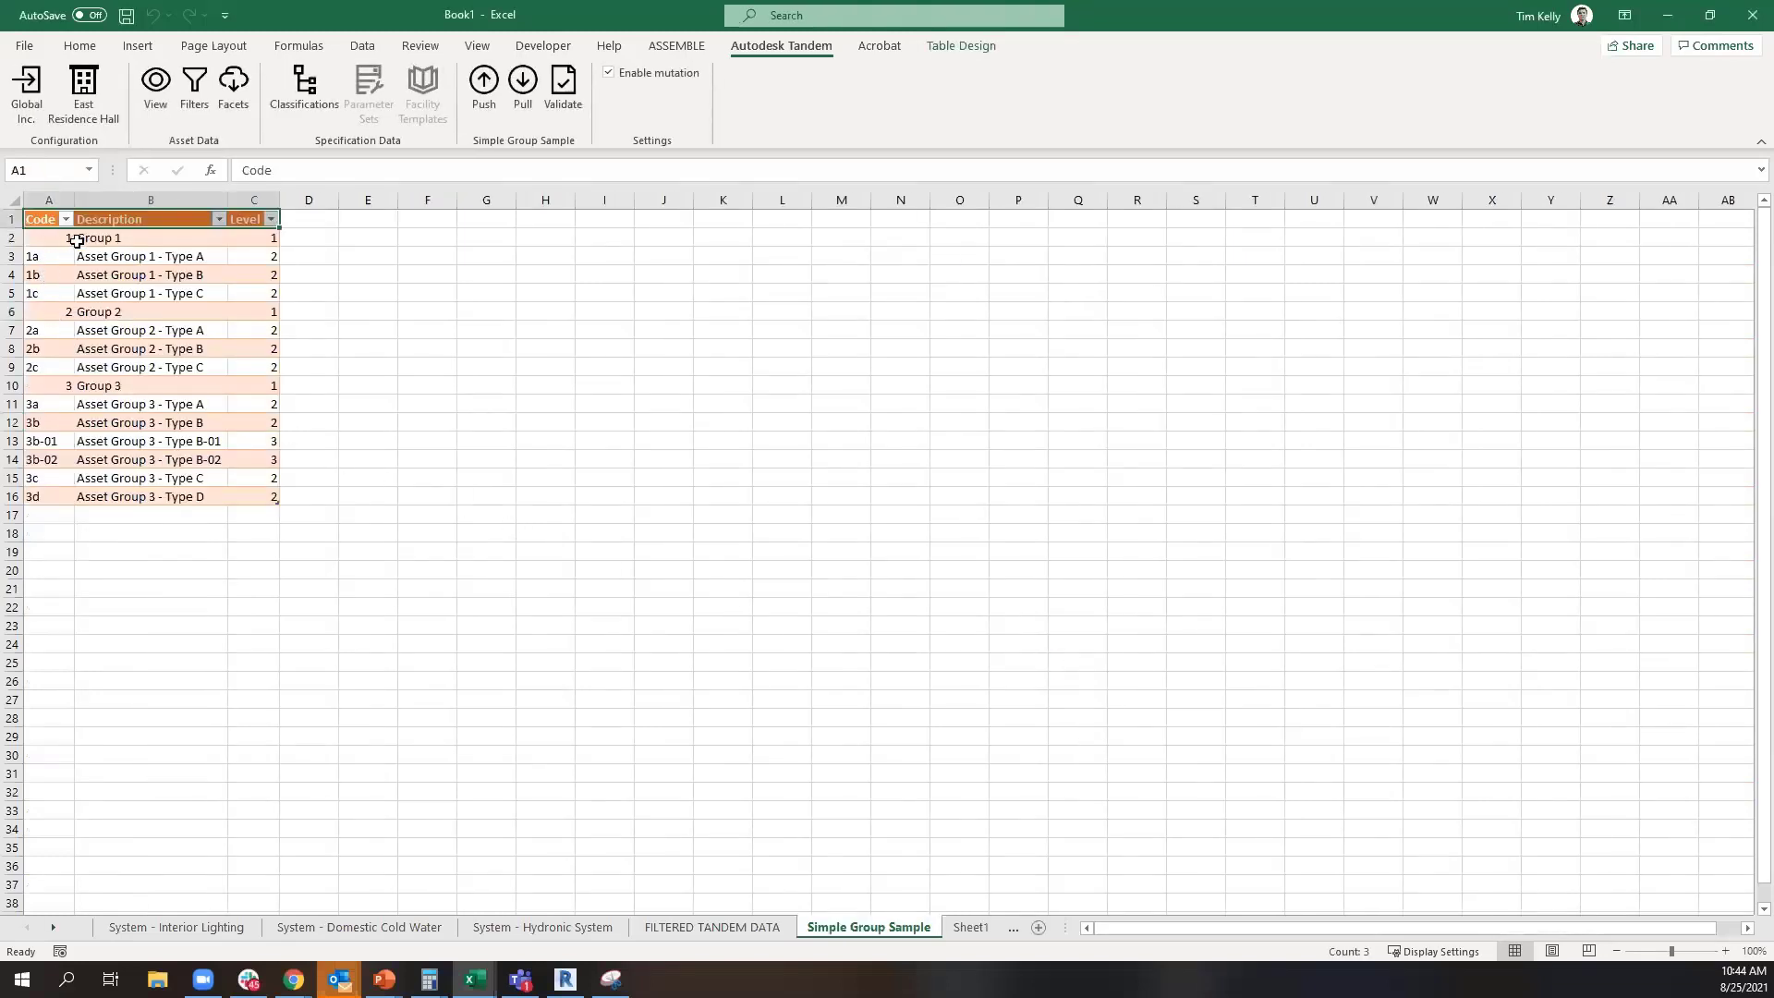
Change the Group 1 description in cell B2 to Doors
click(119, 240)
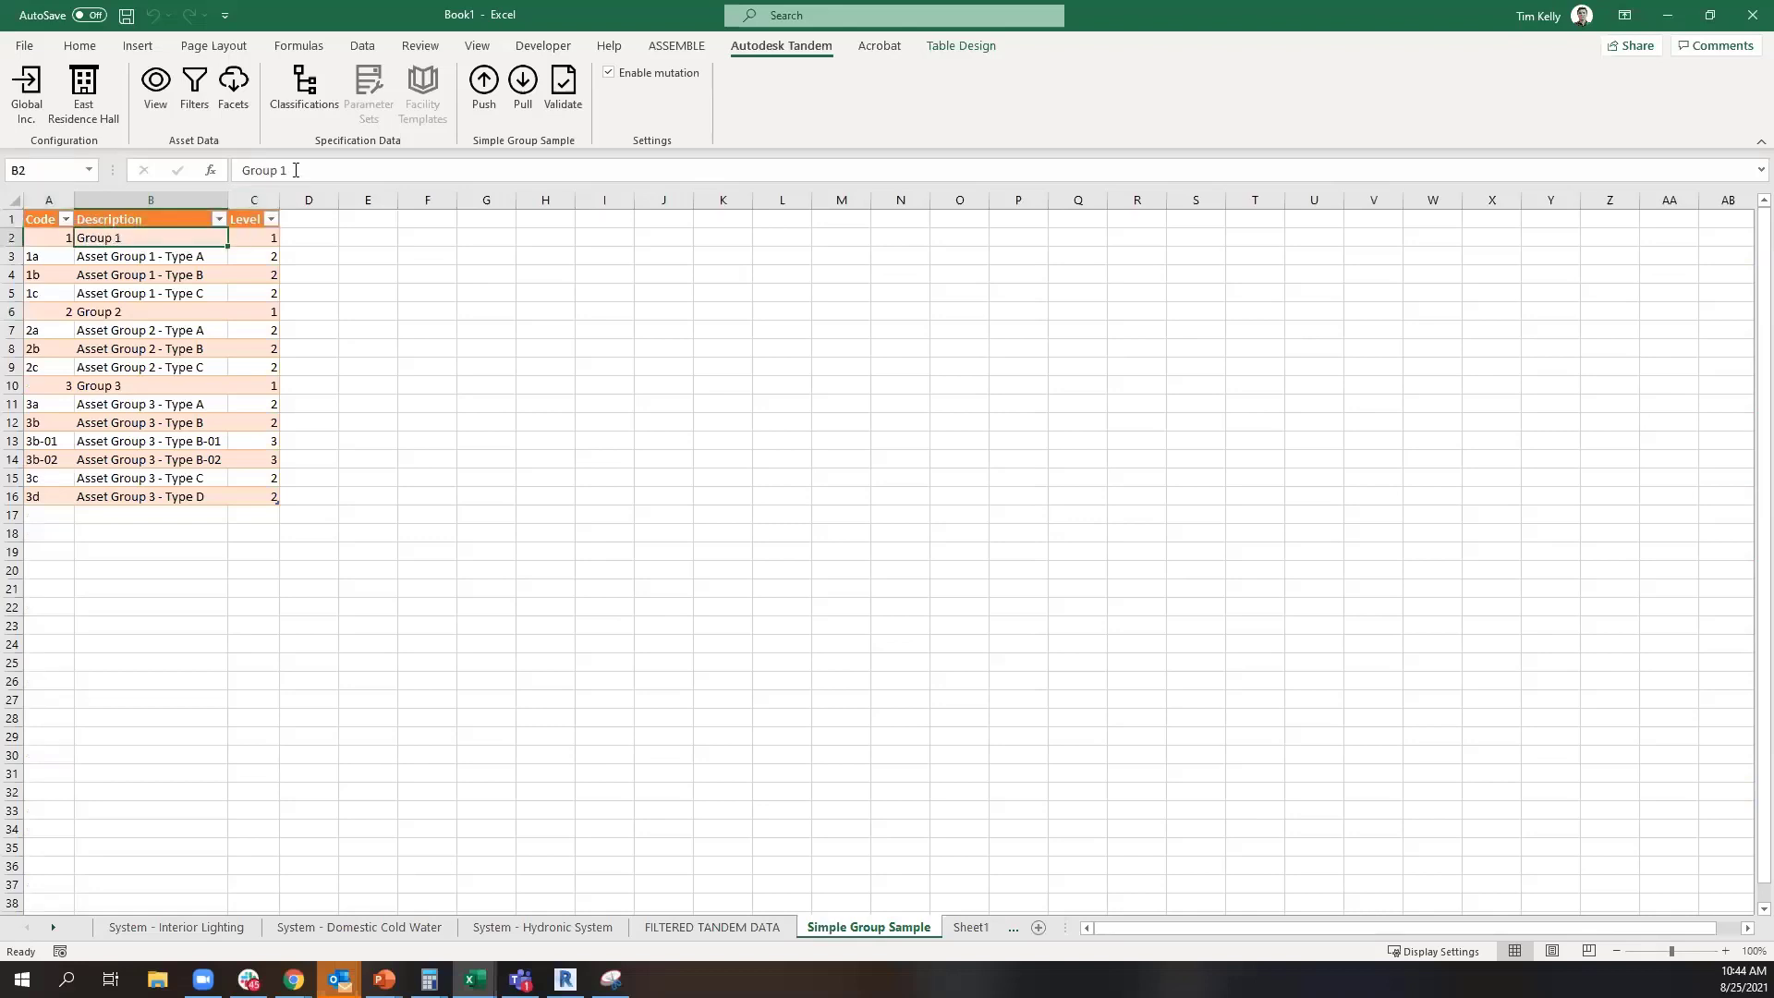
drag(296, 170, 176, 166)
text(d)
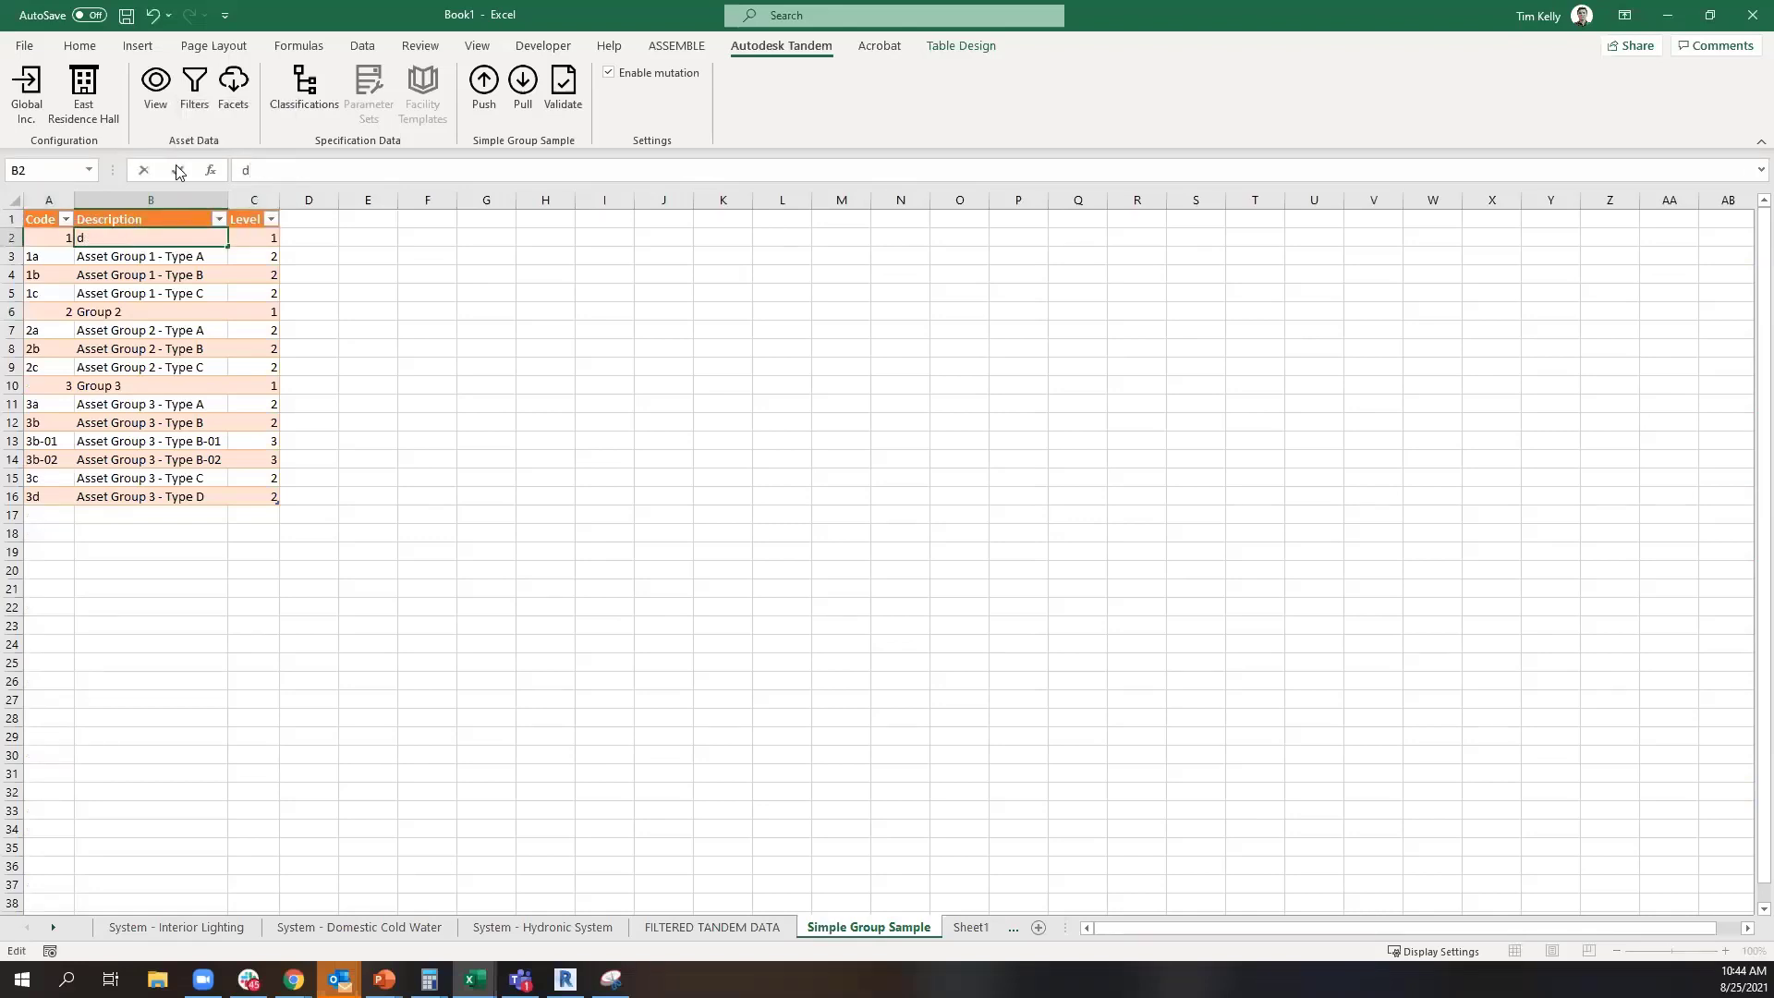
key(BackSpace)
text(Doors)
key(Return)
Change the Group 2 description in cell B6 to Windows and the Group 3 description in B10 to Mechanical
key(Down)
key(Down)
key(Down)
text(W)
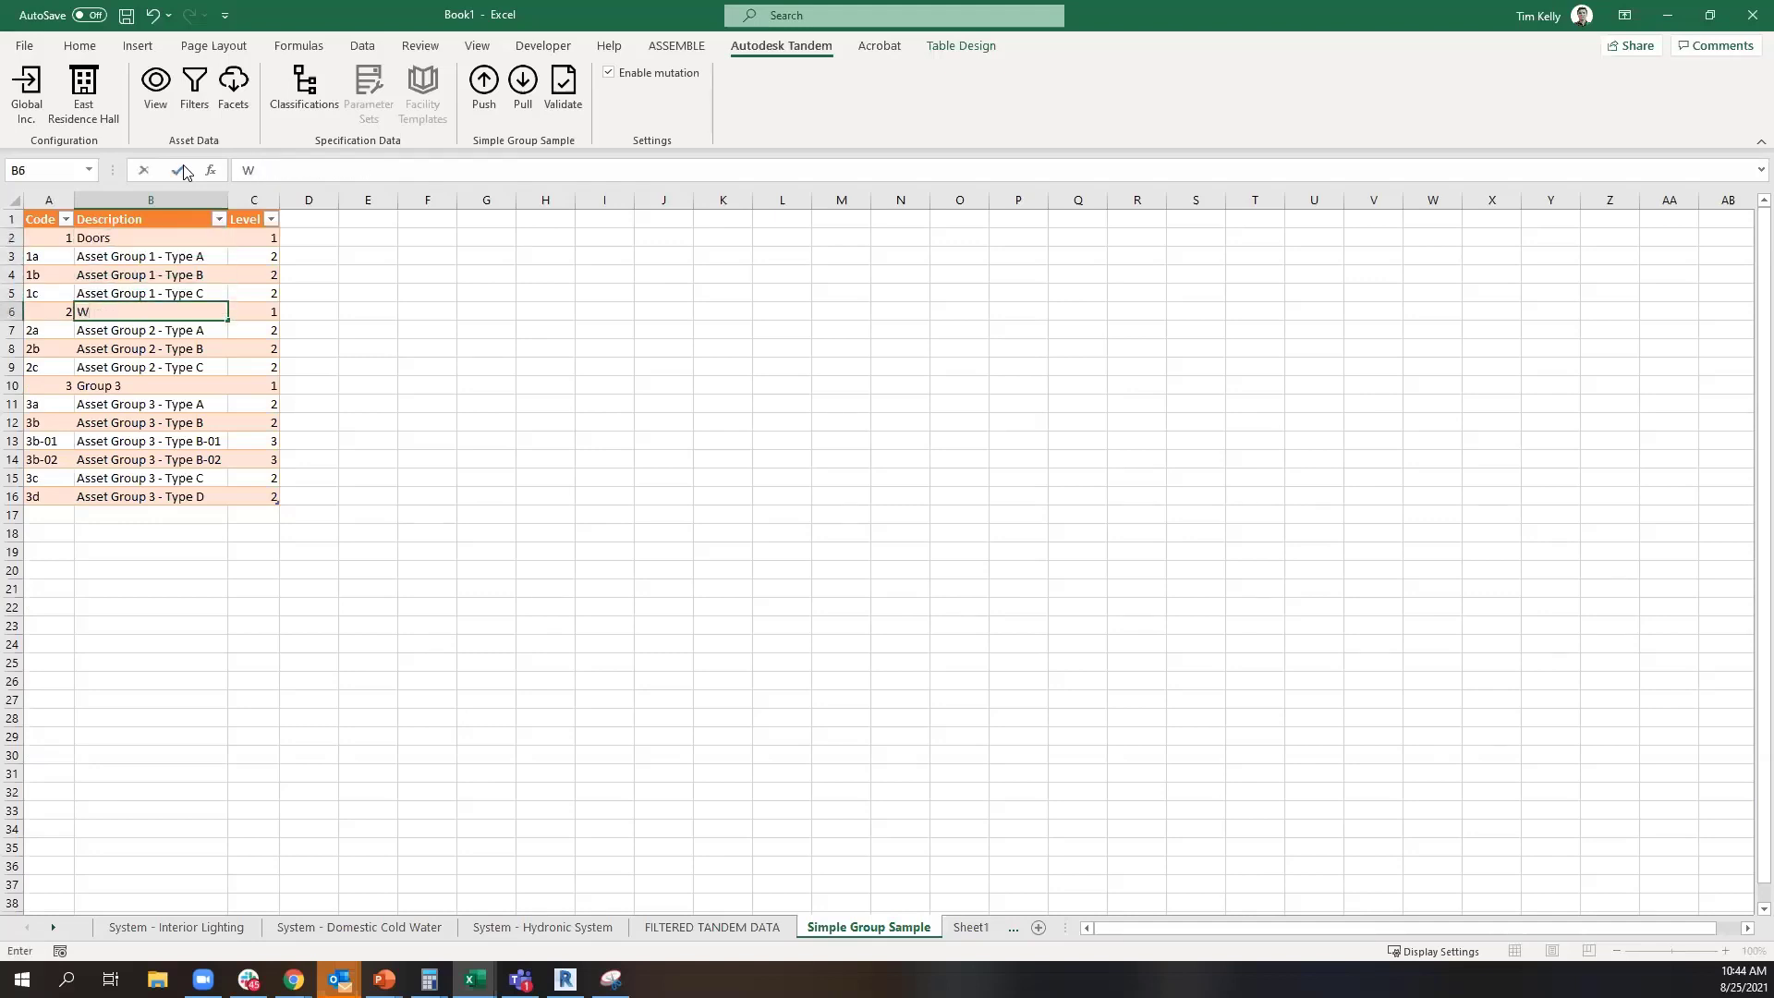
key(Return)
key(Down)
key(Down)
key(Down)
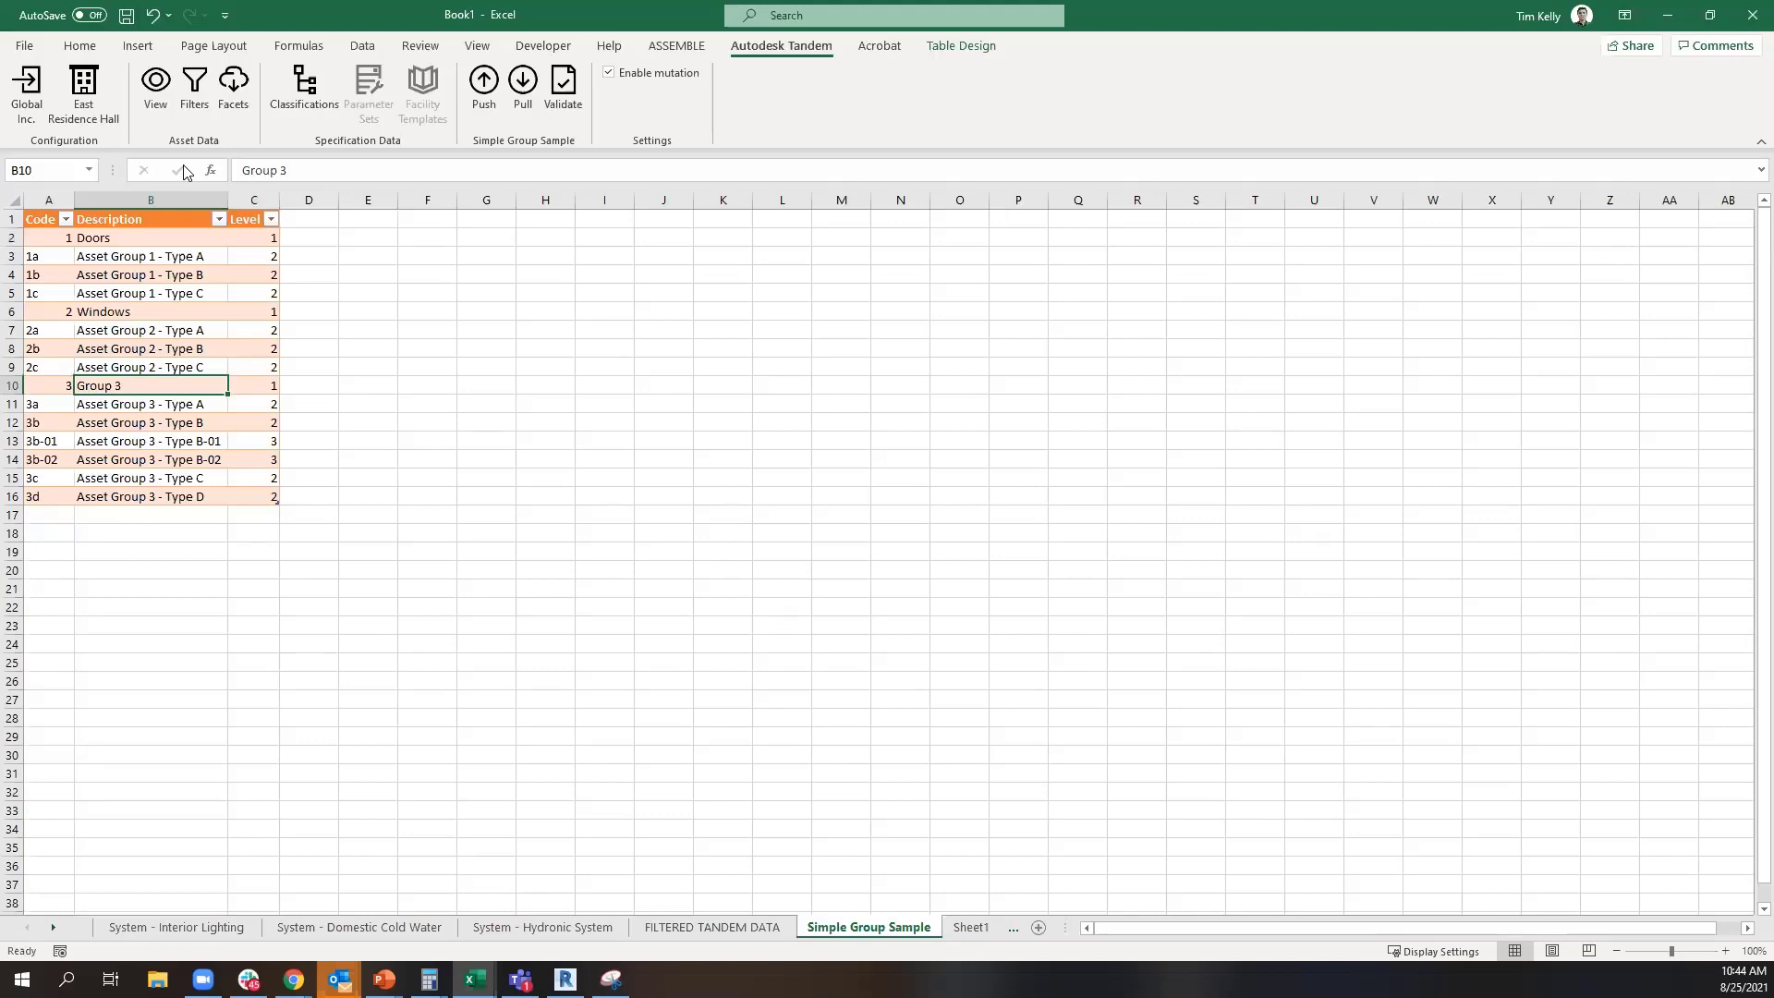
text(Mechanical)
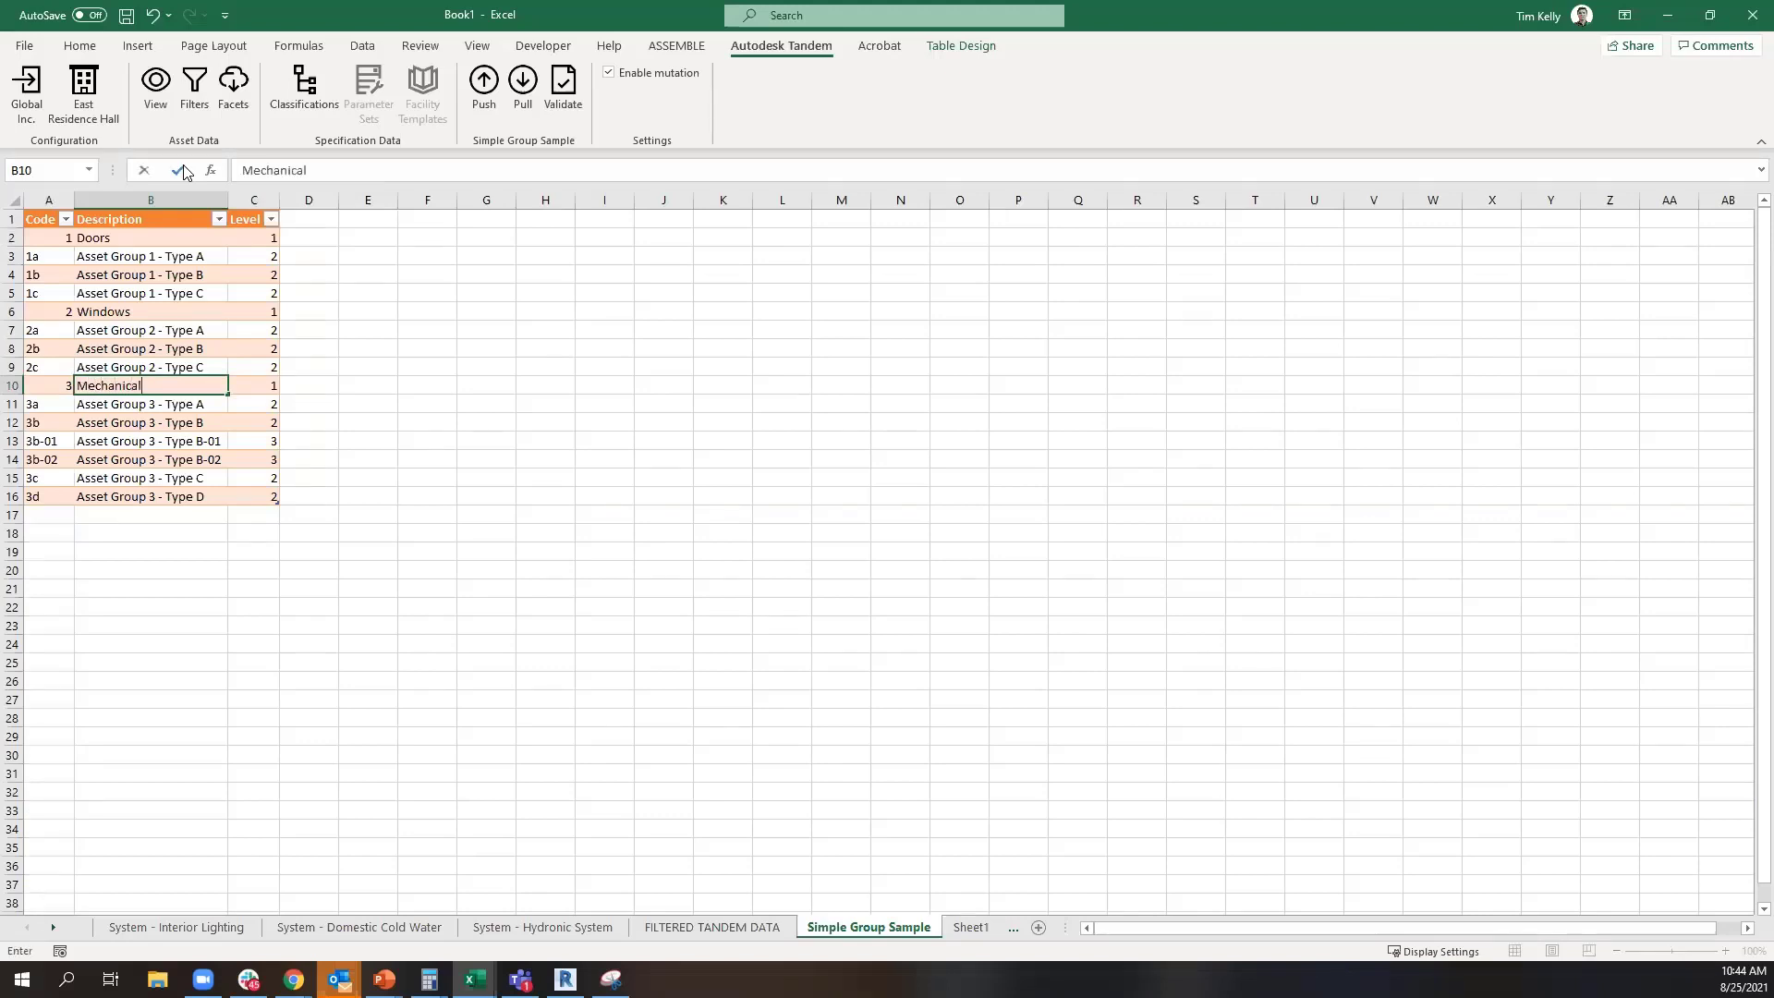
key(Return)
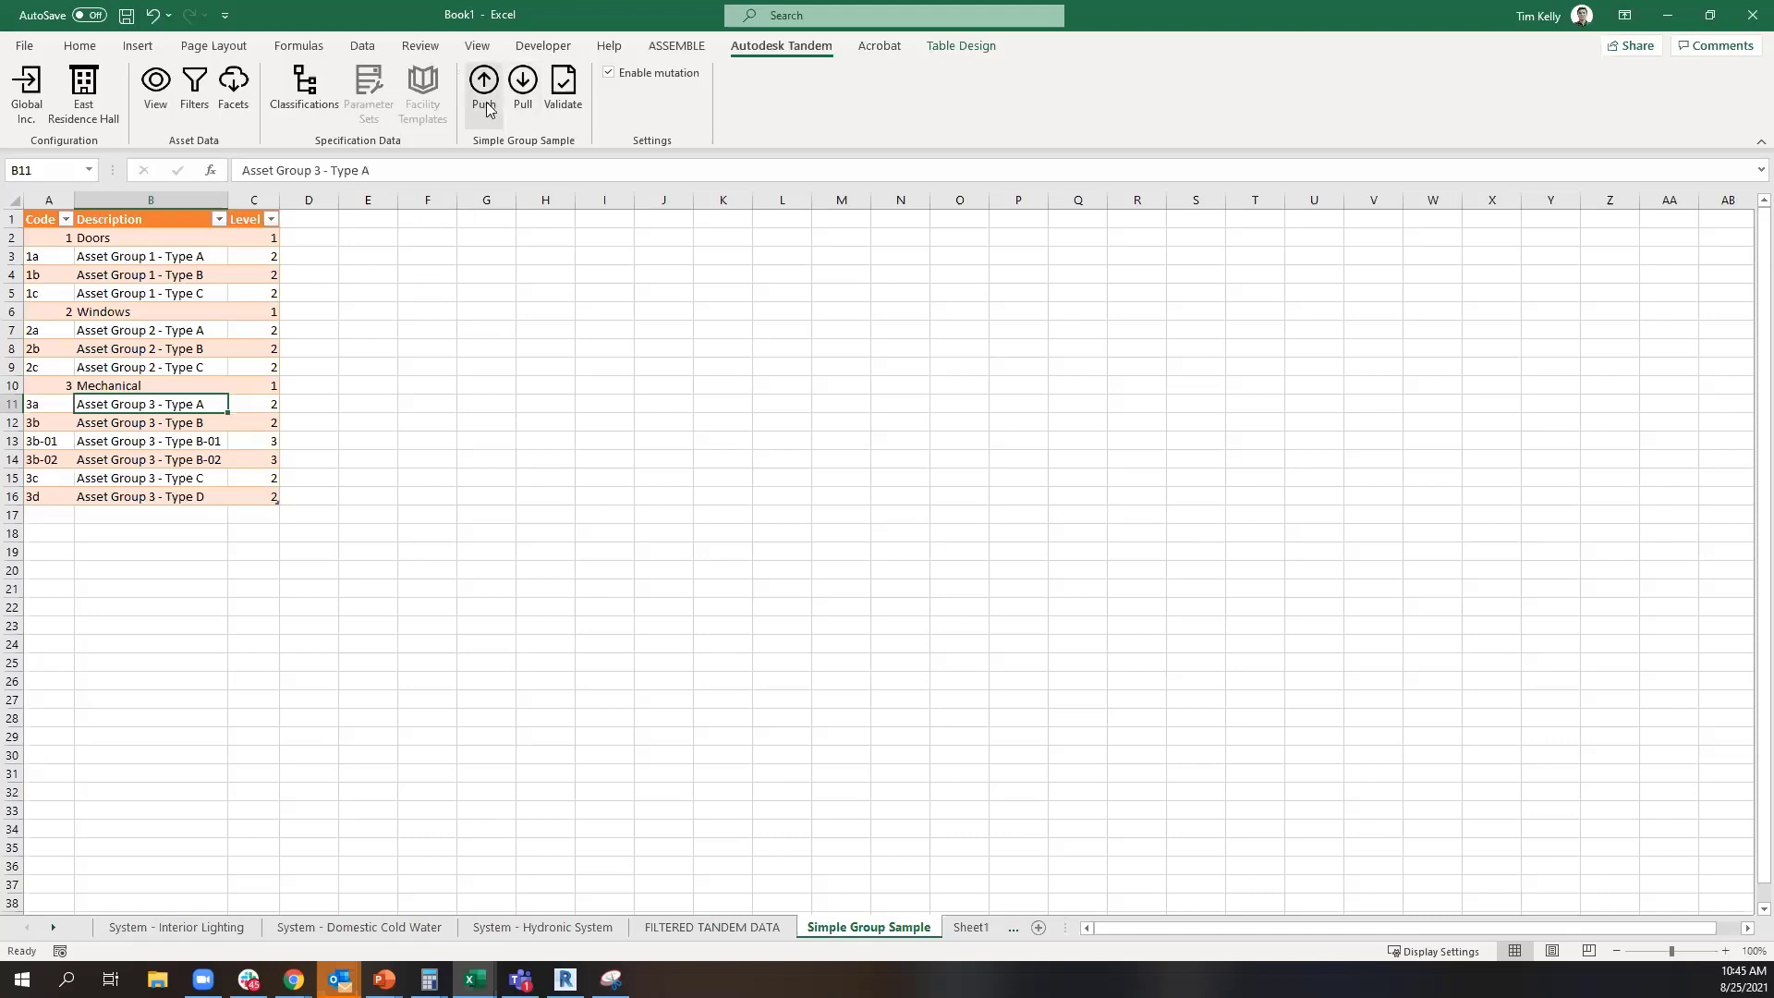
Validate the Simple Group Sample classification and check the entry rules for its Code and Level columns
click(572, 93)
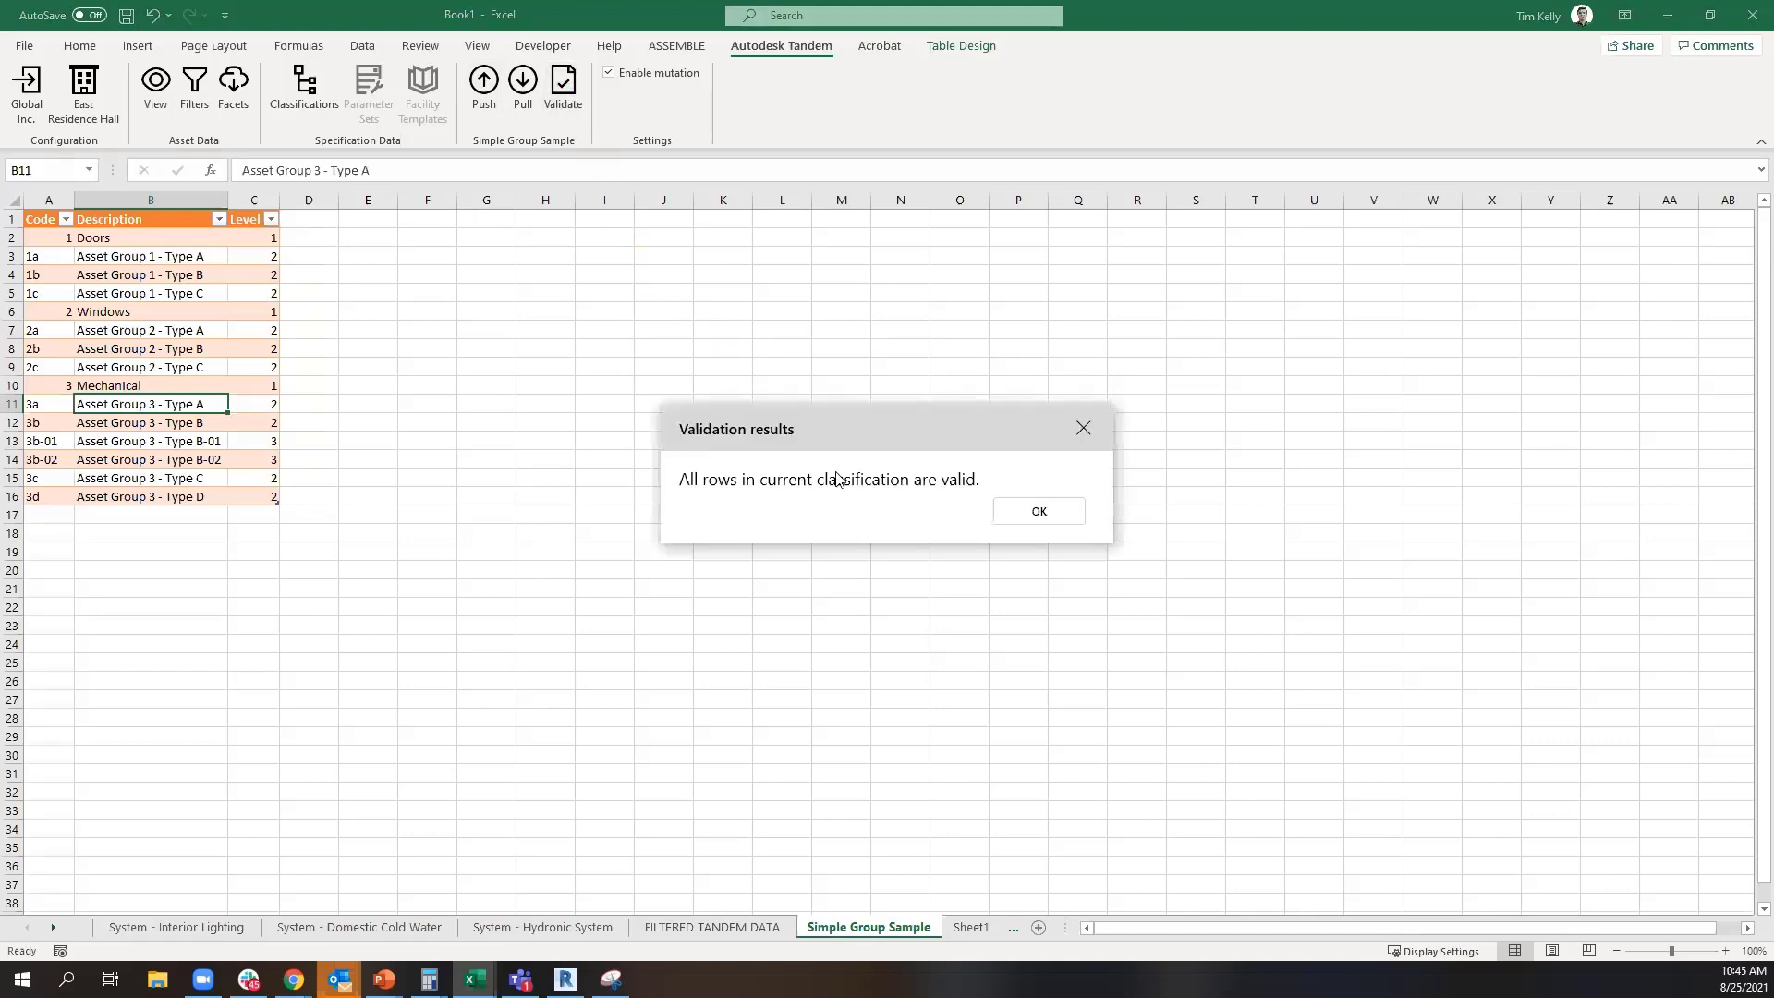
click(1039, 513)
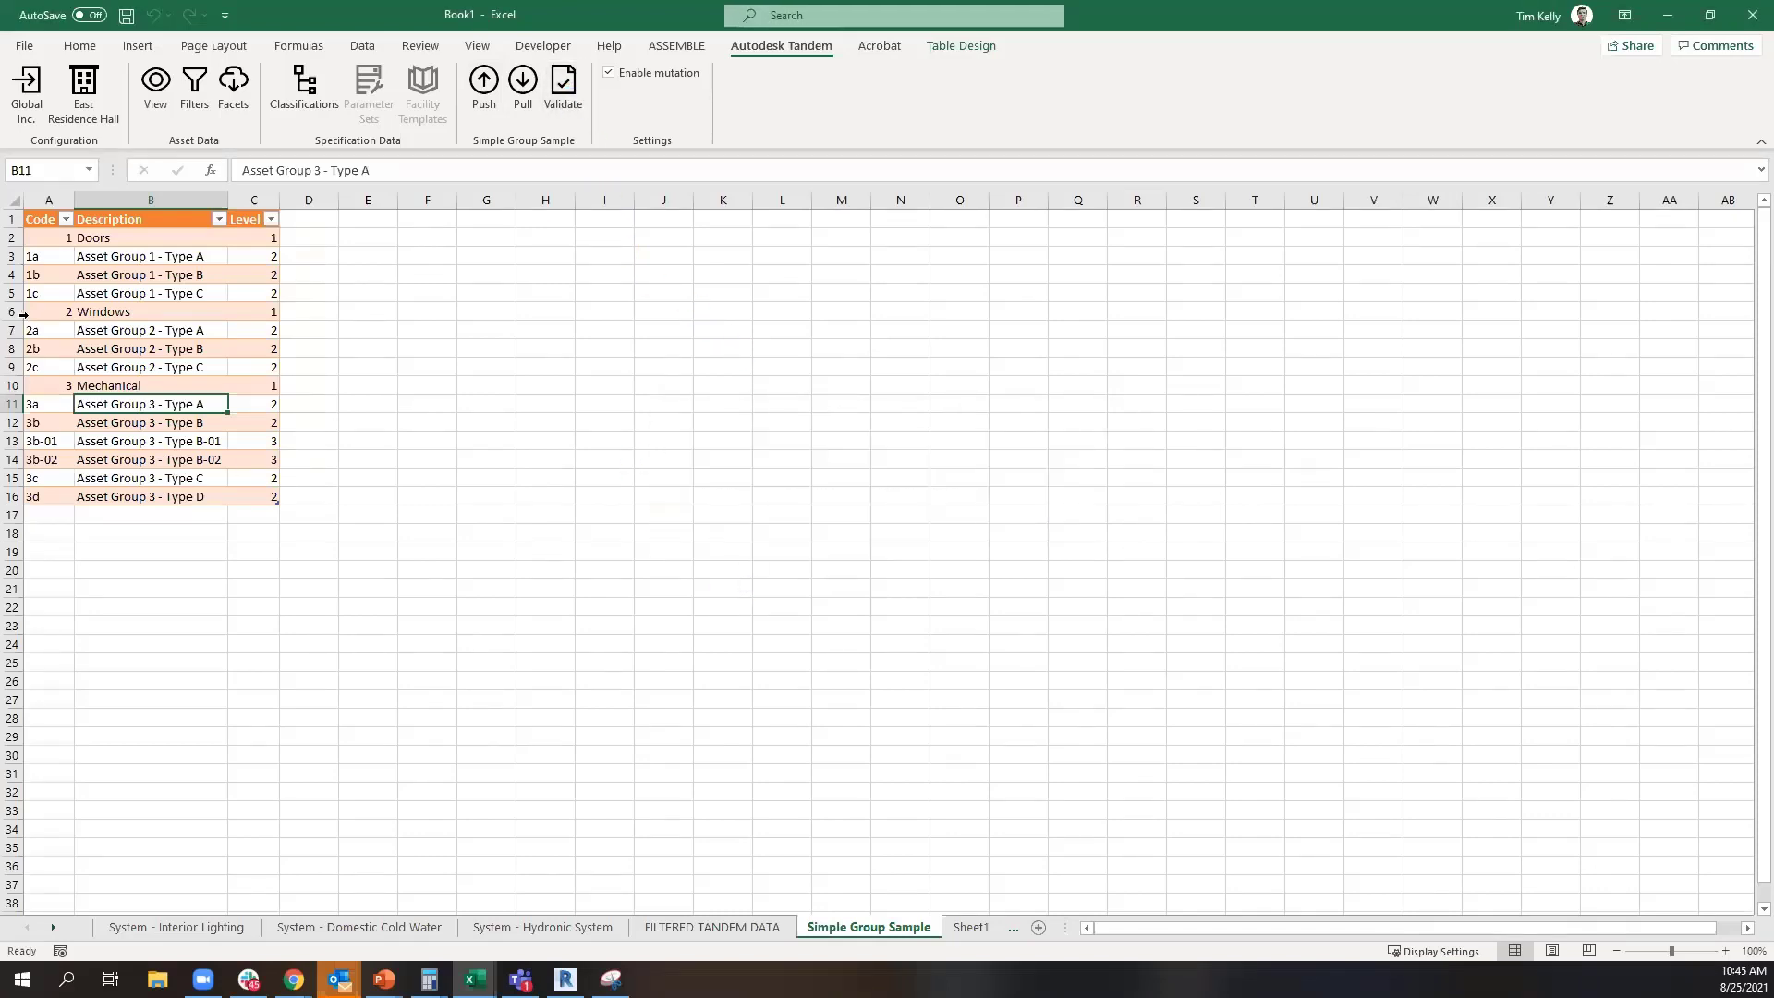
click(55, 258)
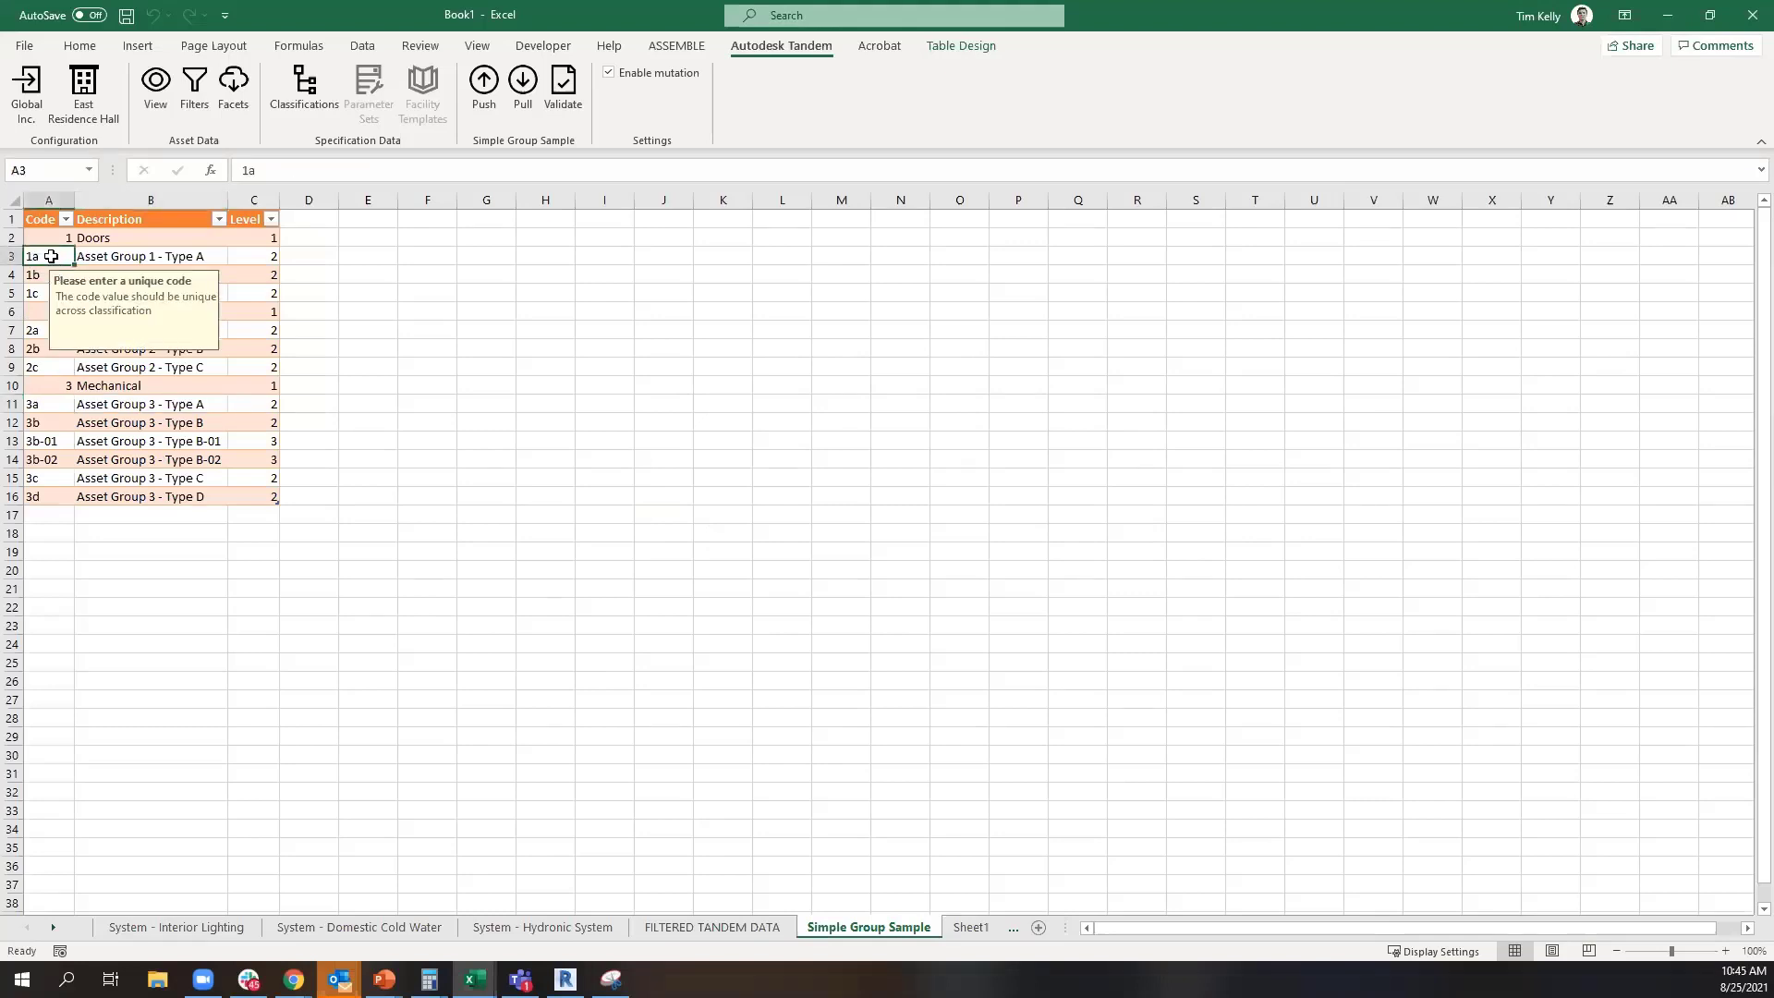
drag(249, 238, 259, 347)
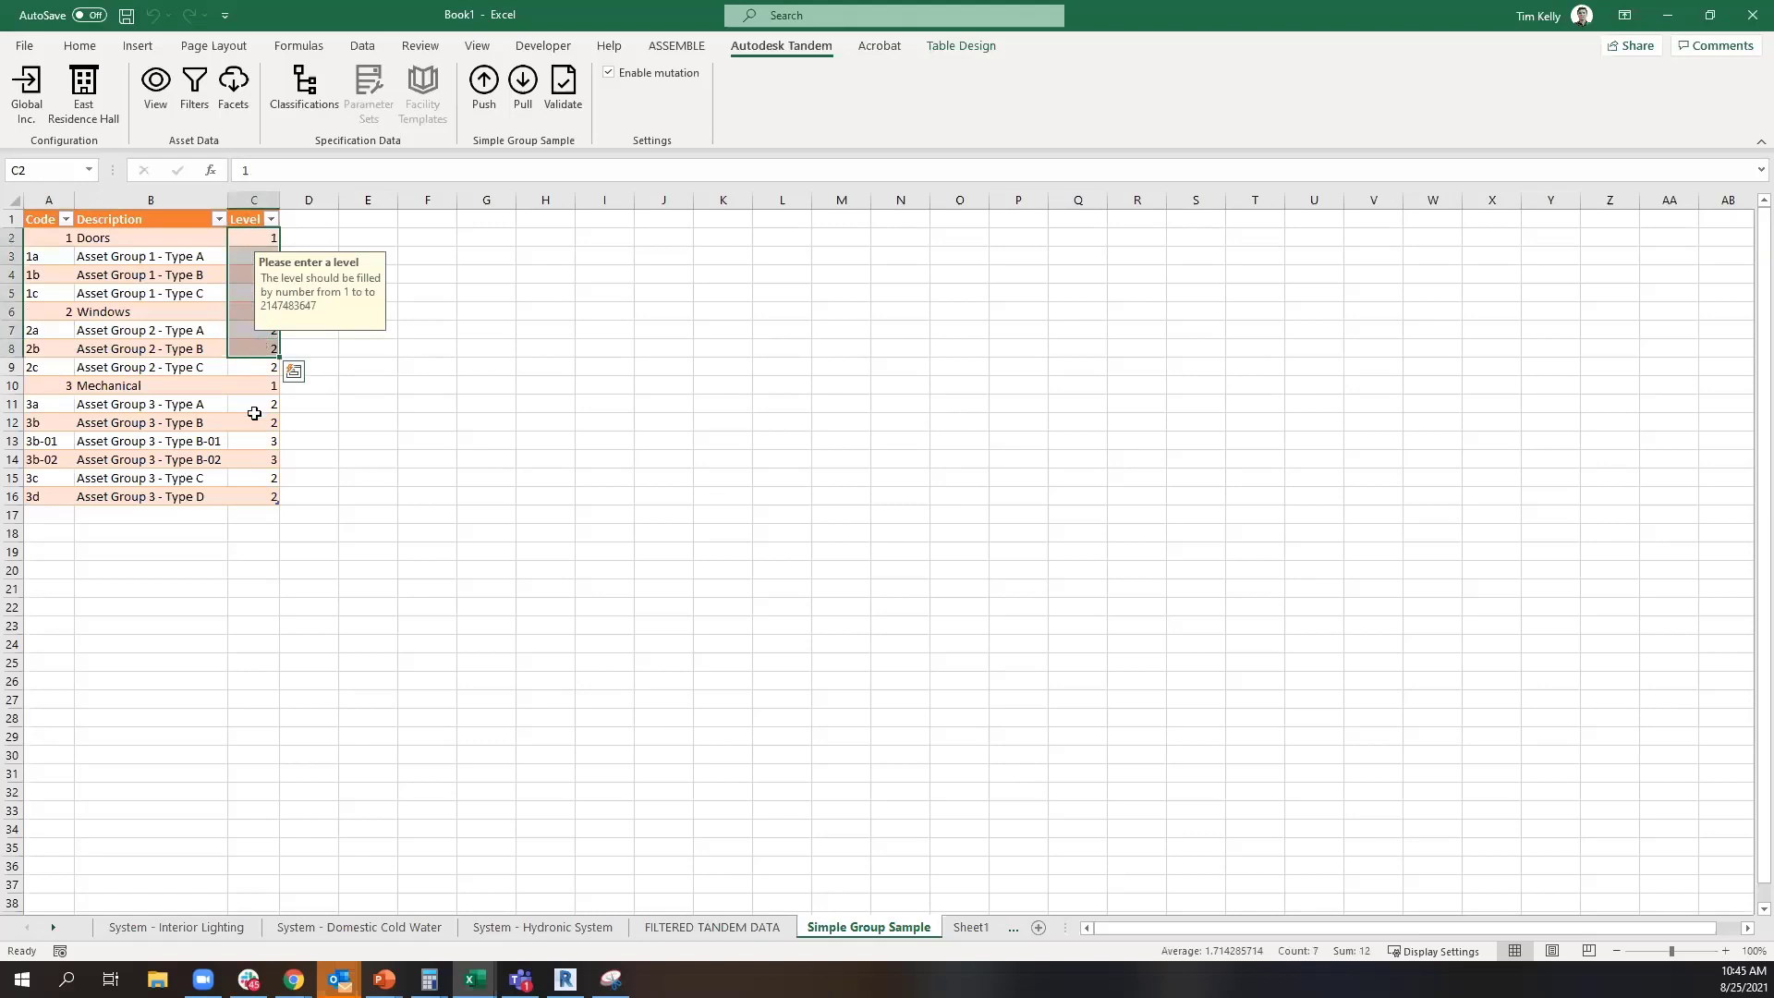
Try to change the code in cell A7 to the duplicate value 2, and discard the entry
click(49, 330)
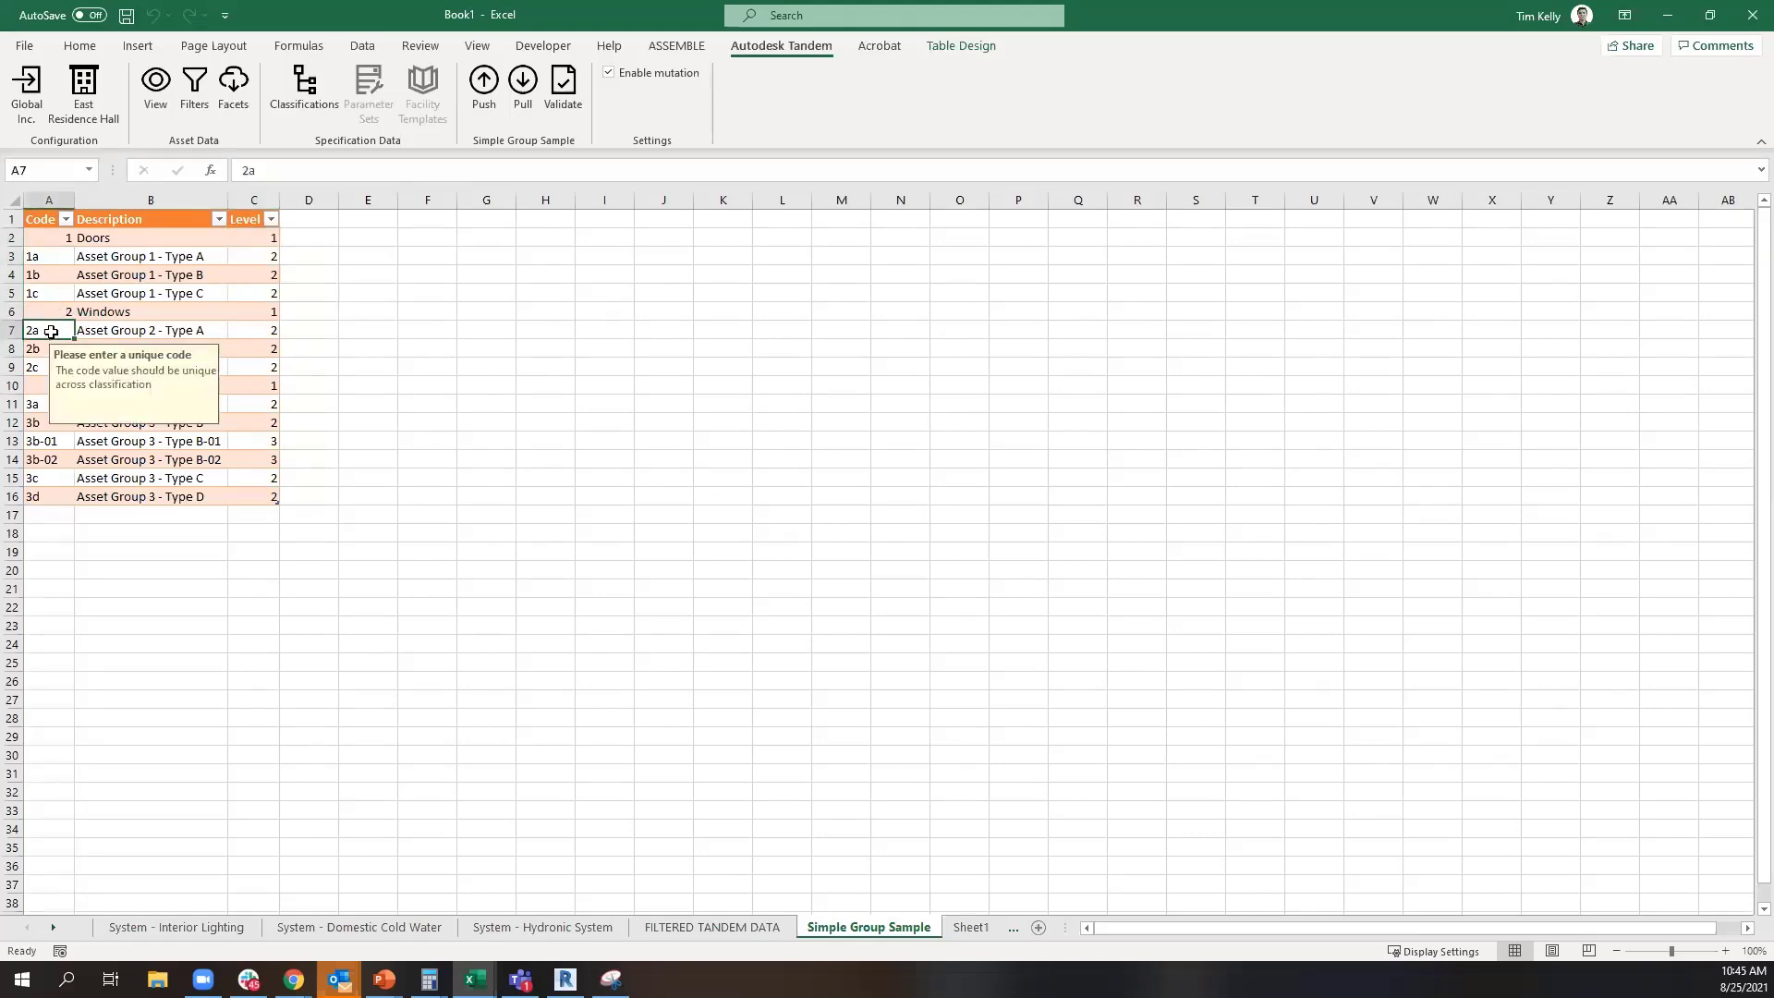
text(2)
key(Return)
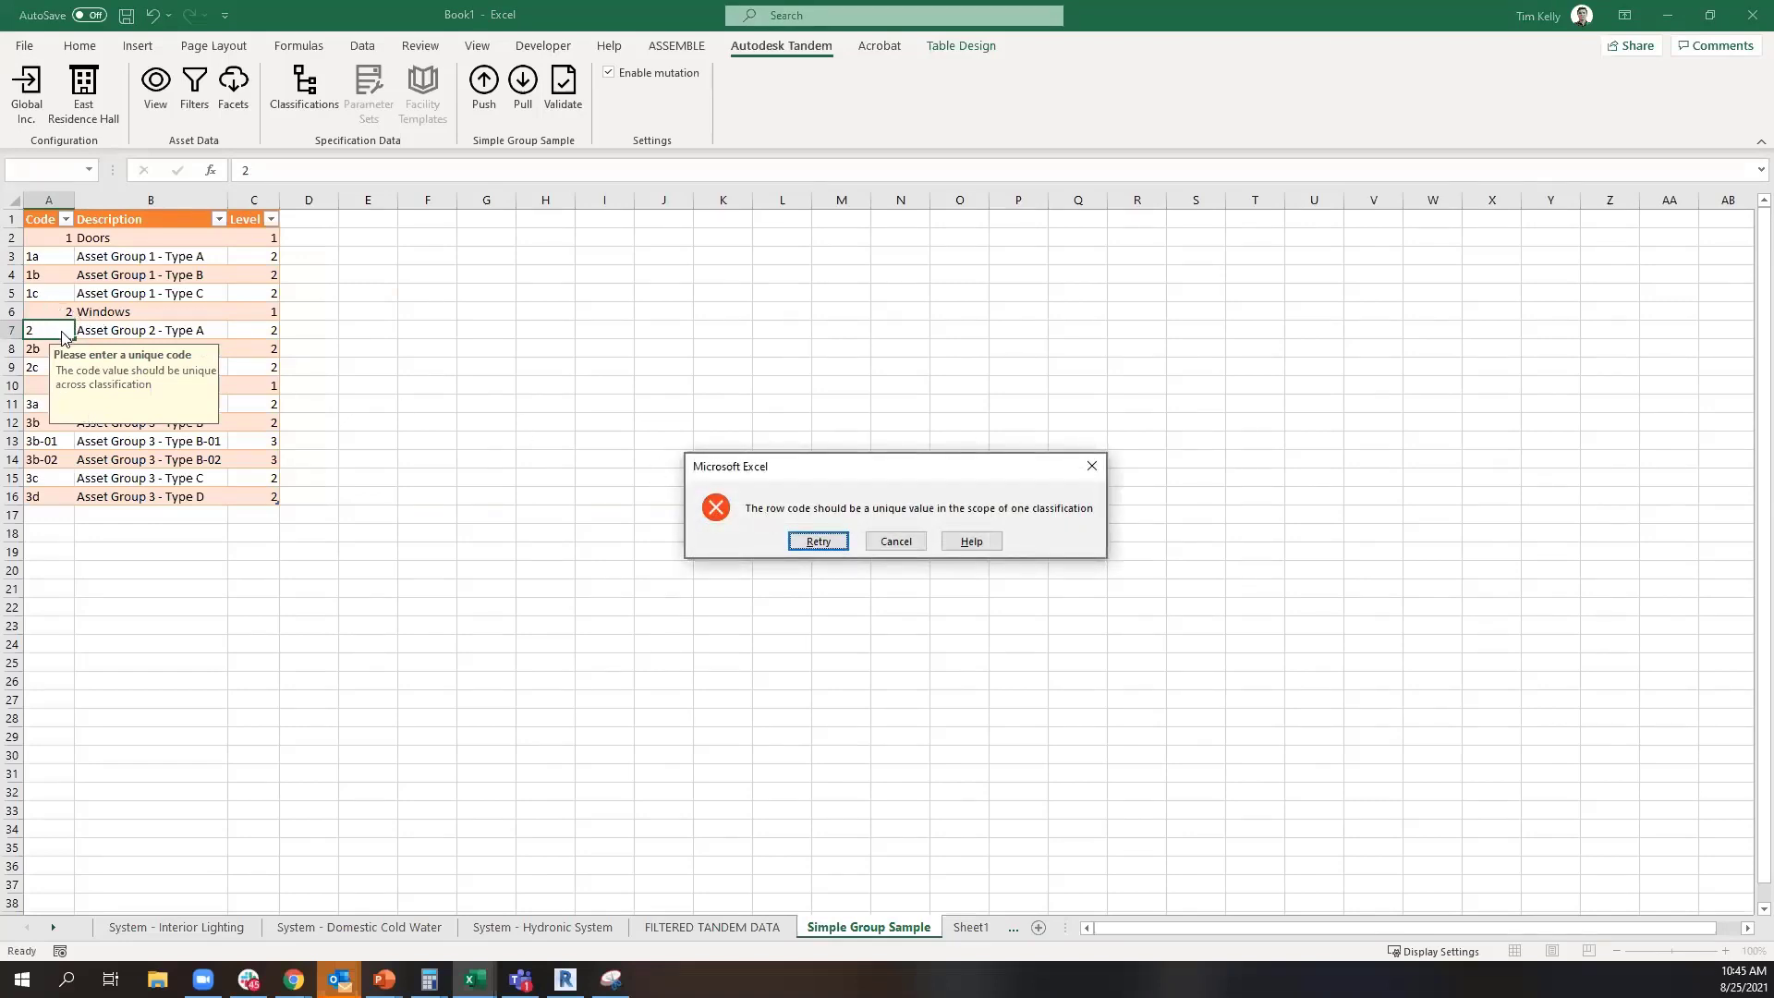
click(895, 542)
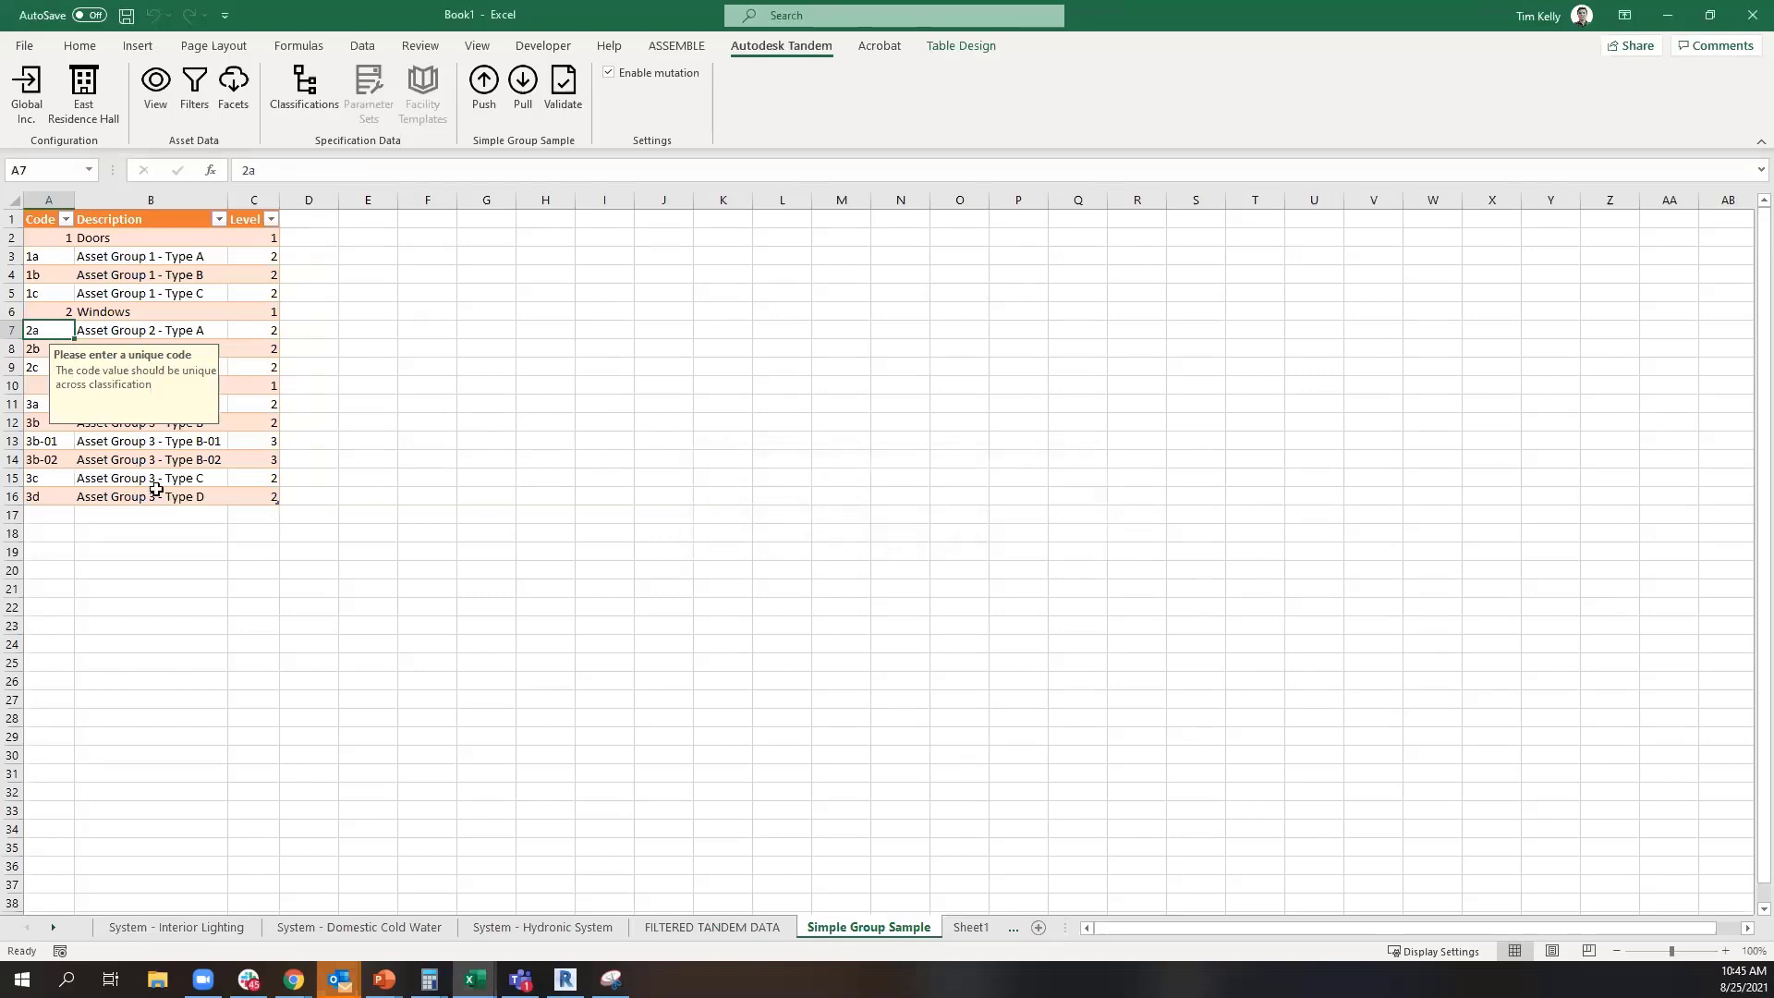
Validate the whole Simple Group Sample classification table and push it to Tandem
key(ctrl+a)
key(ctrl+a)
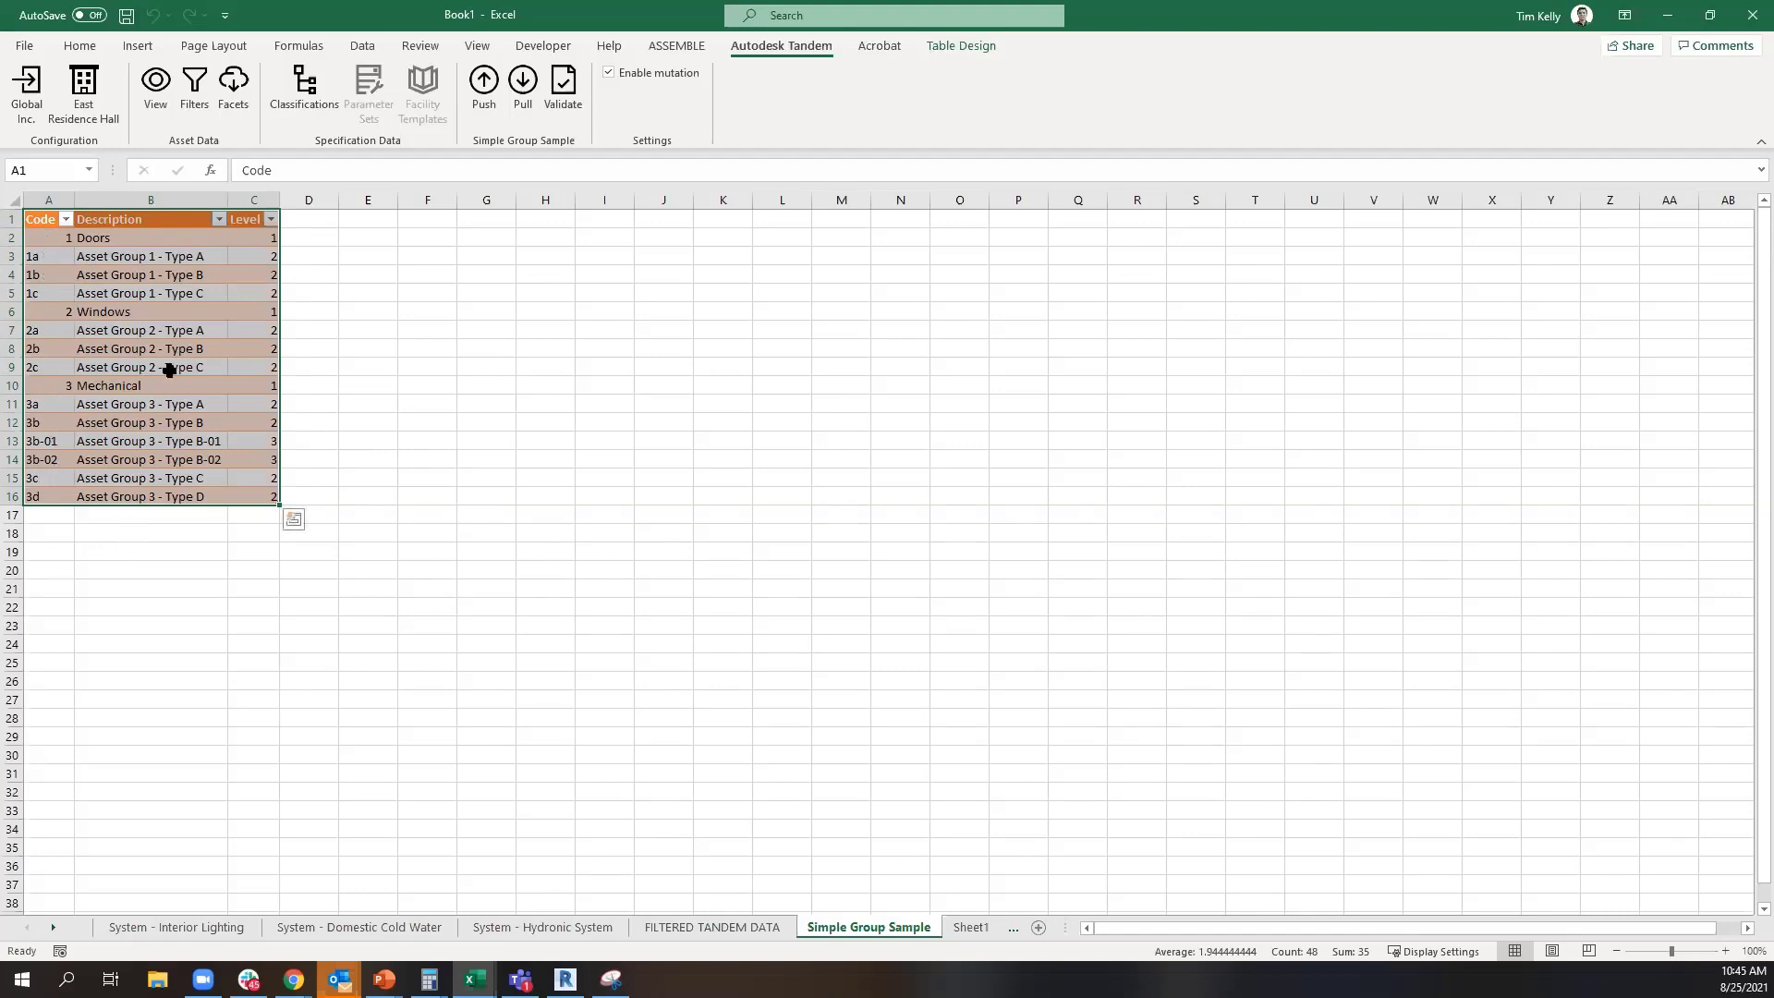
click(559, 101)
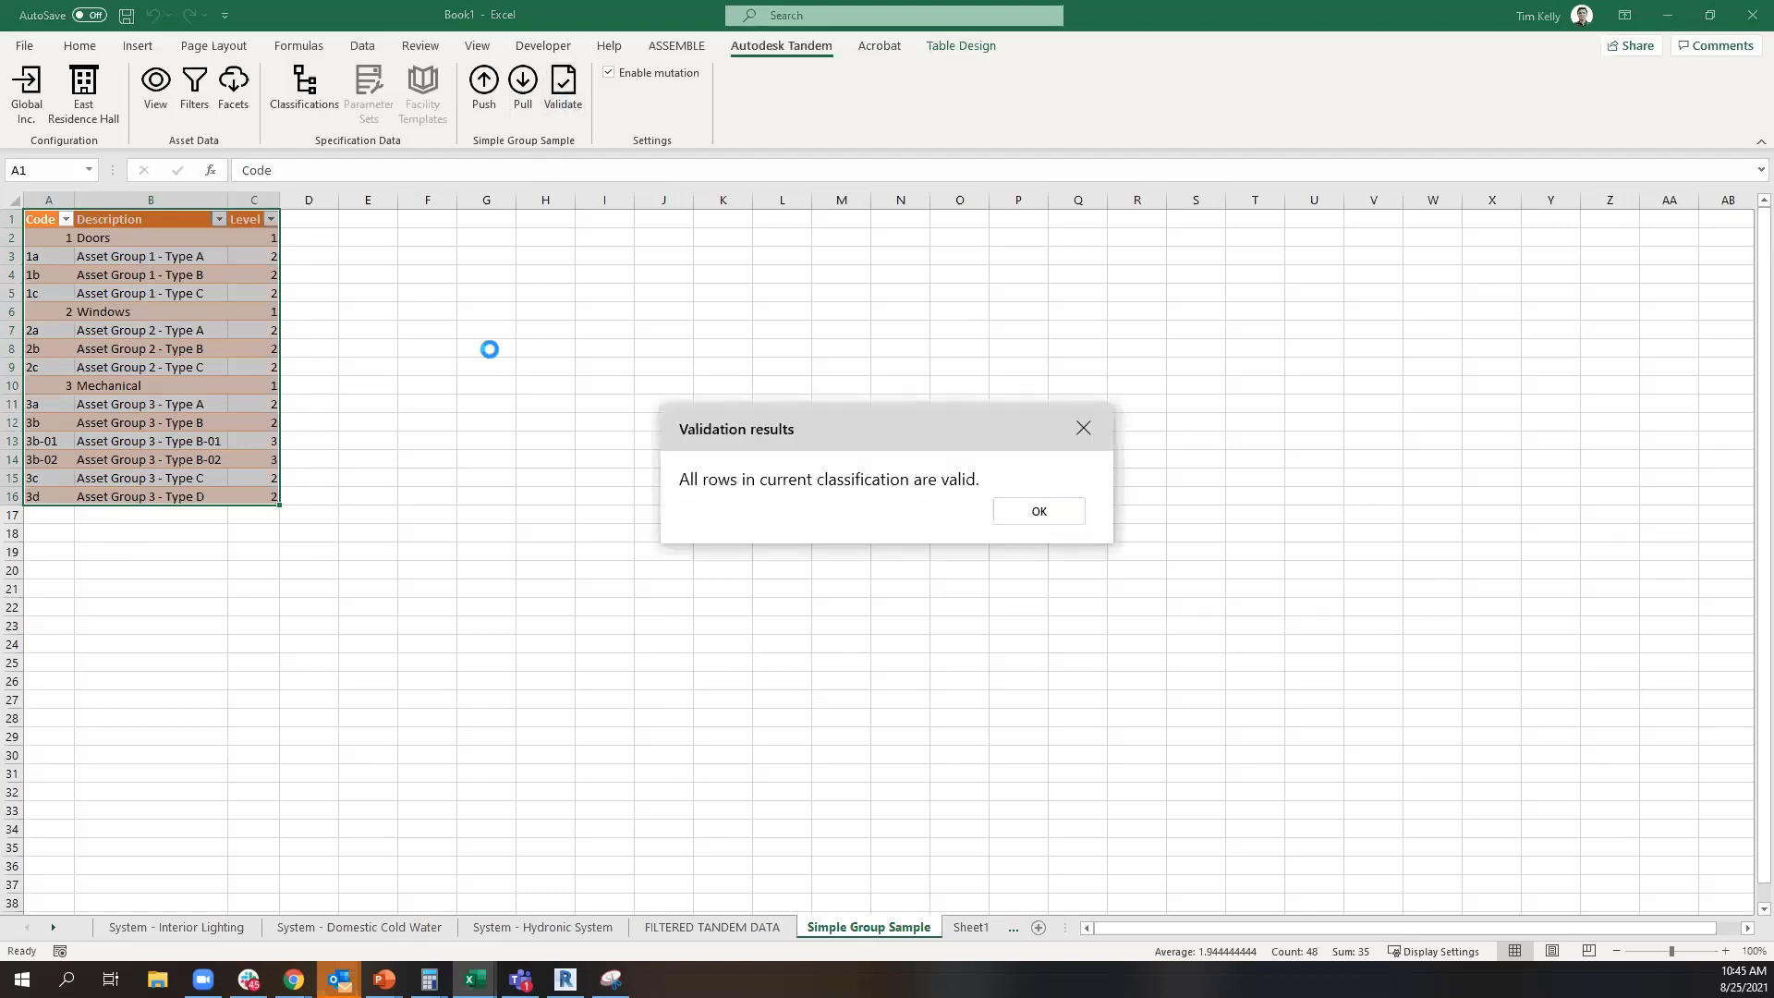
click(1047, 525)
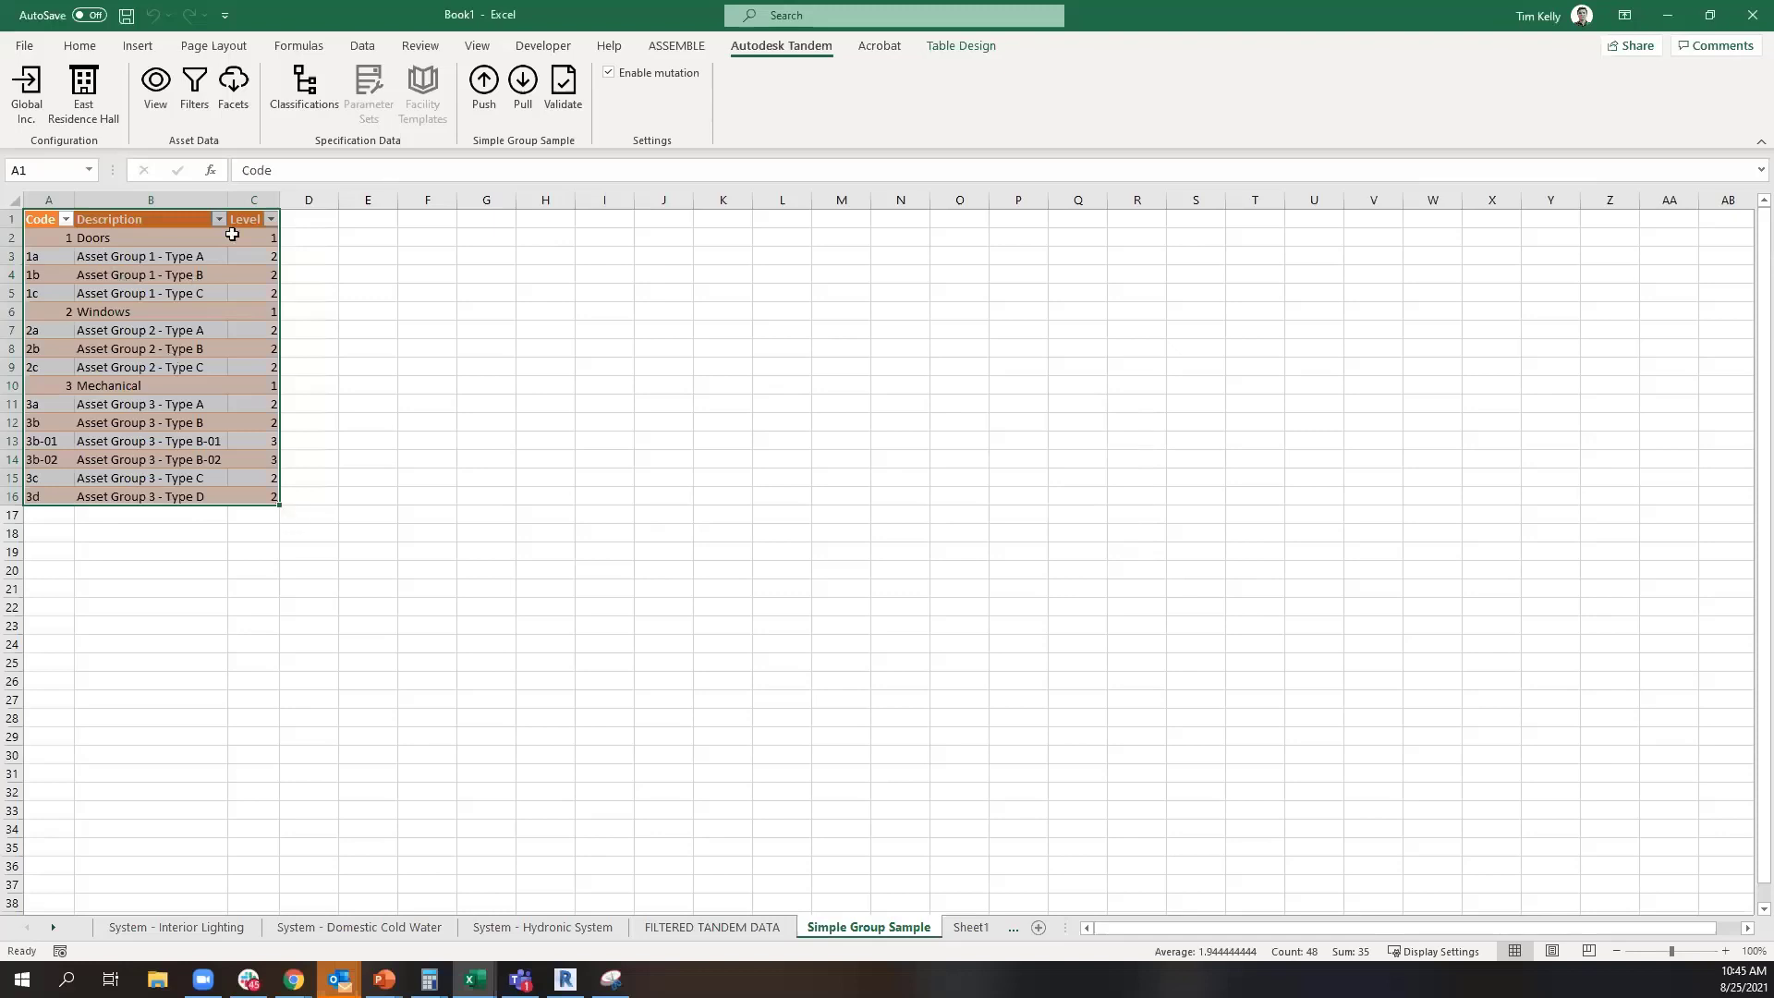
click(487, 99)
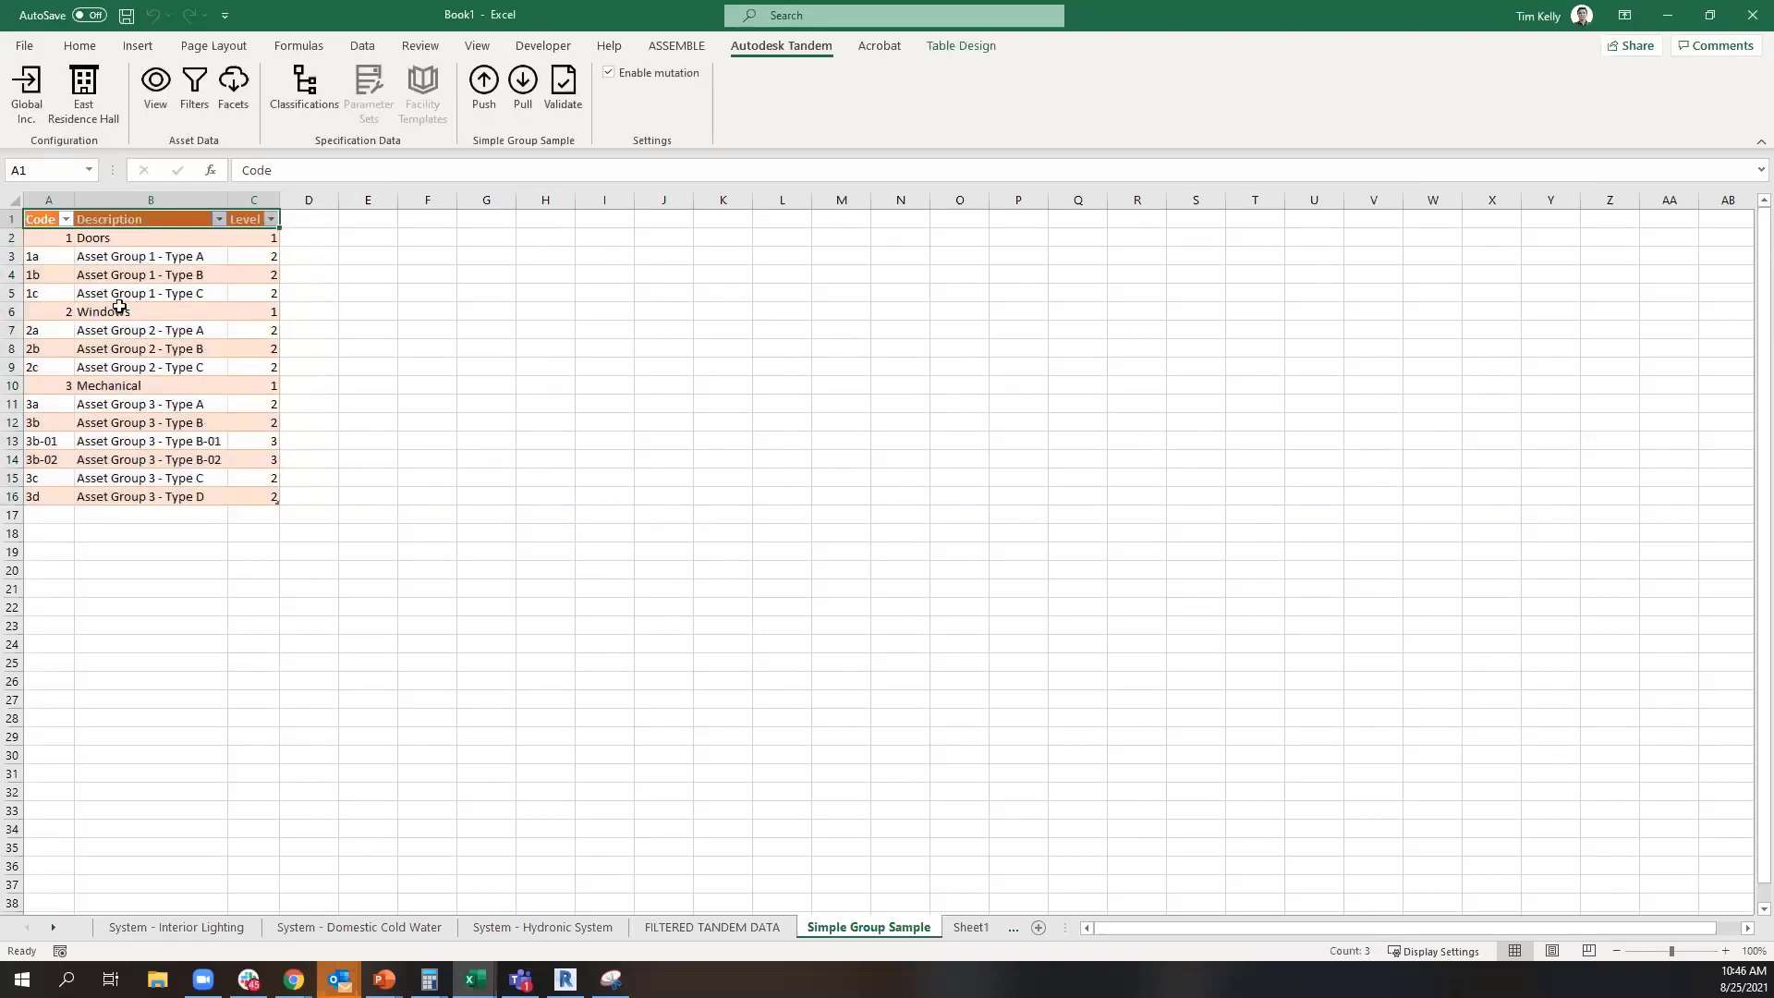
Switch to Tandem in the browser and display the Simple Group Sample classification in the classification management
click(1668, 17)
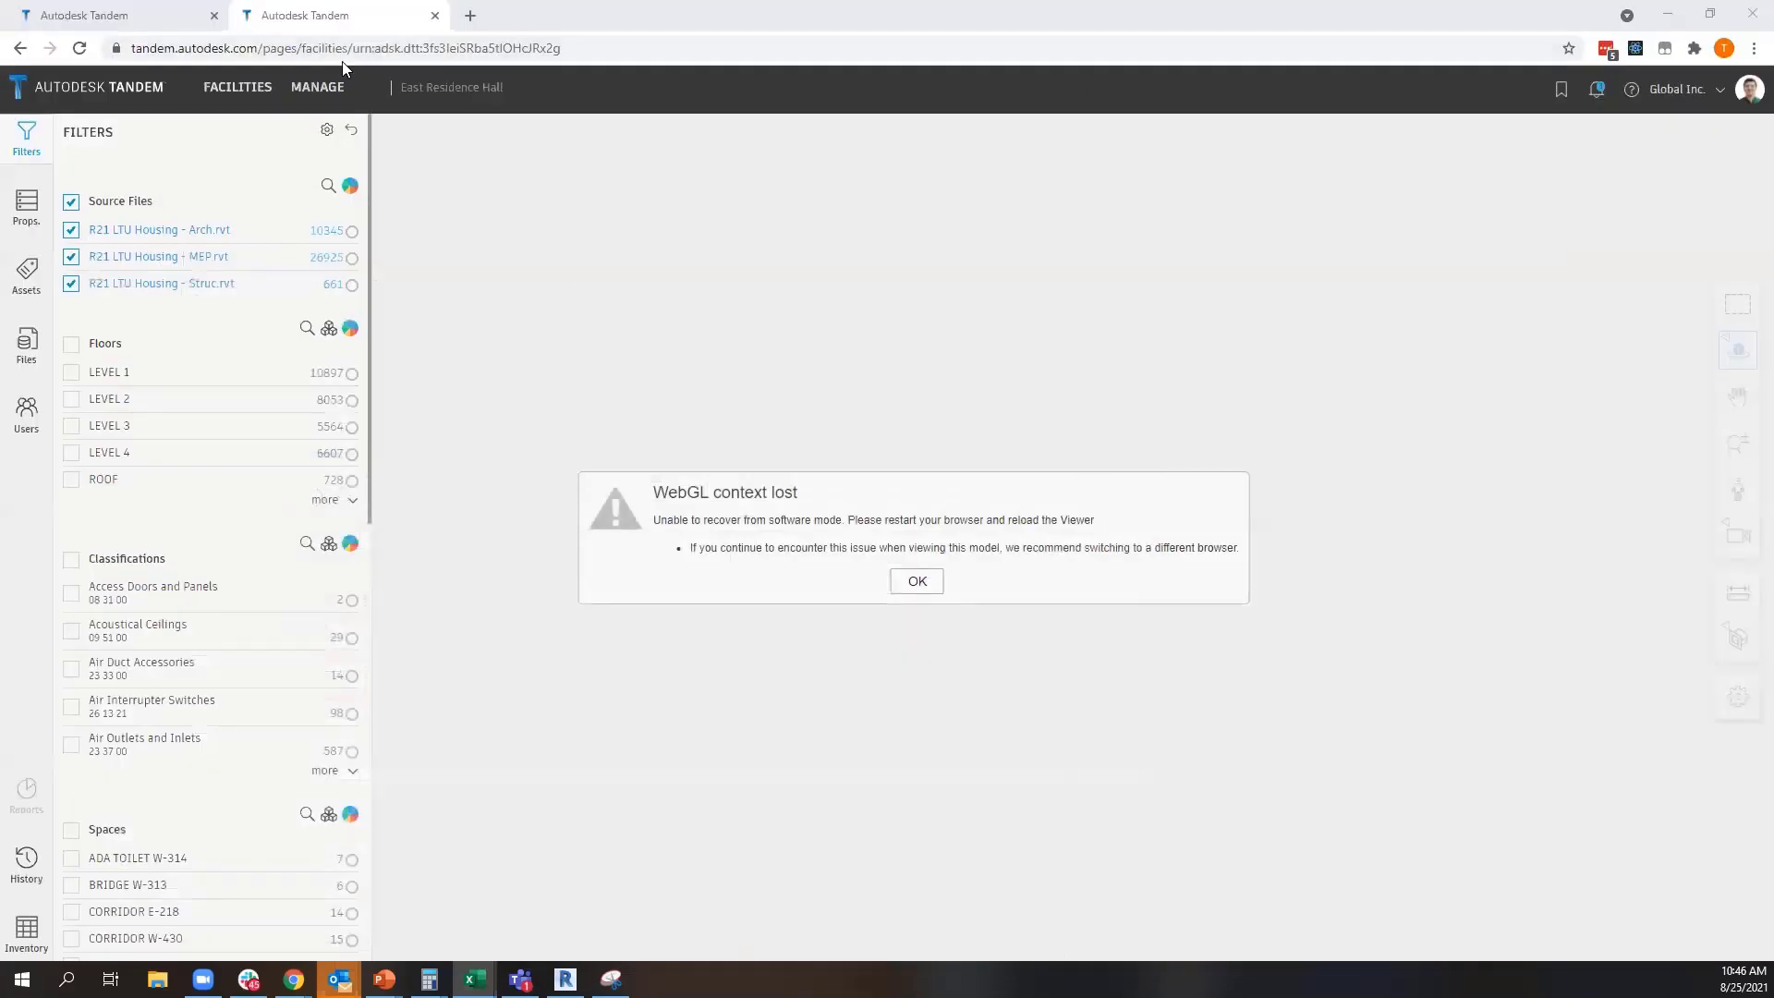
click(313, 93)
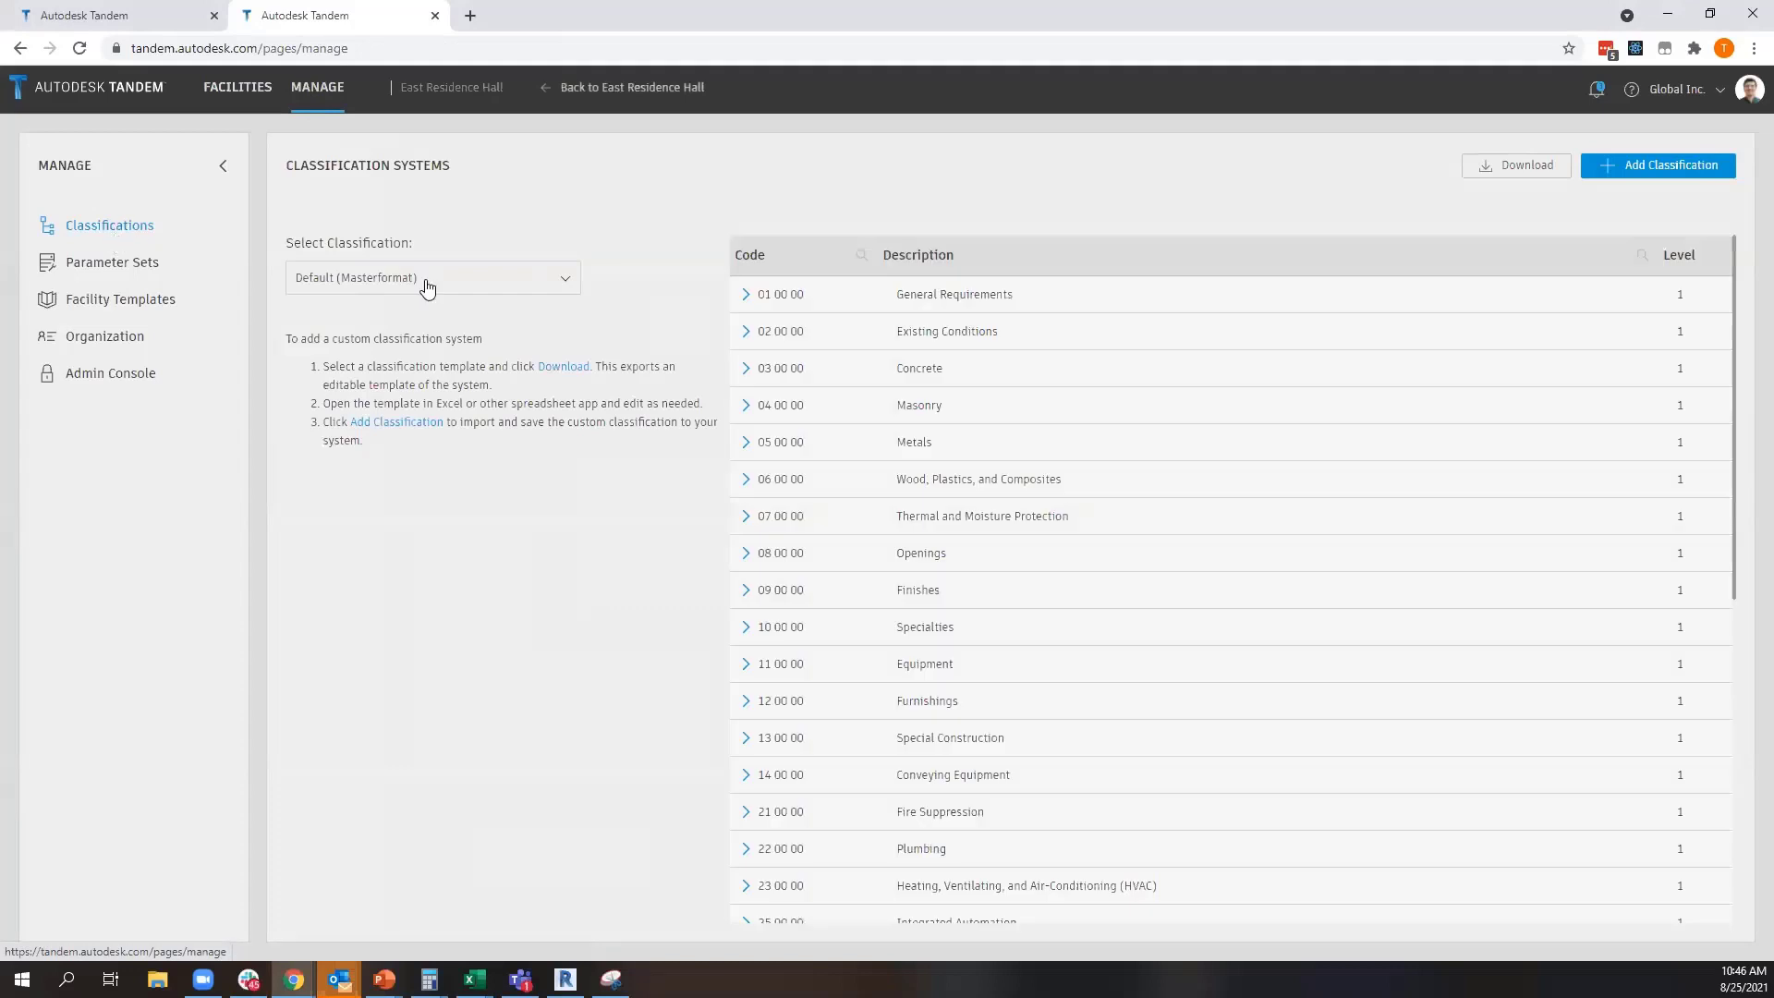
click(425, 282)
click(395, 499)
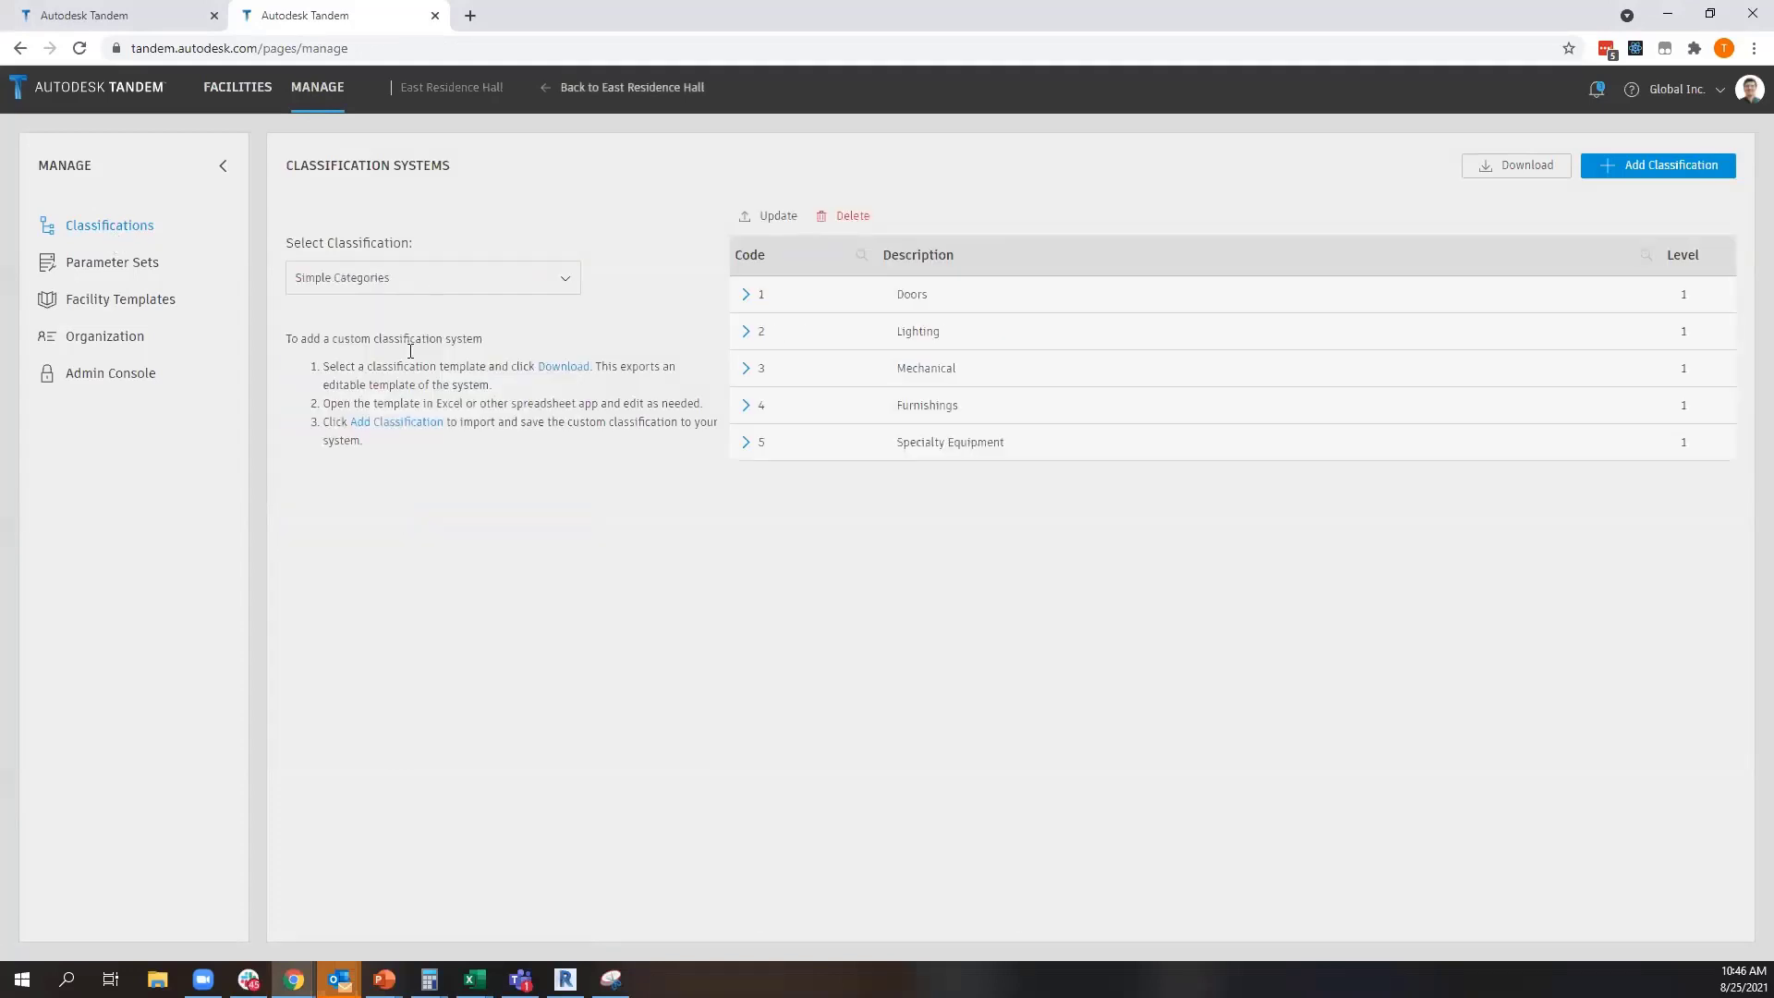
click(405, 282)
click(383, 485)
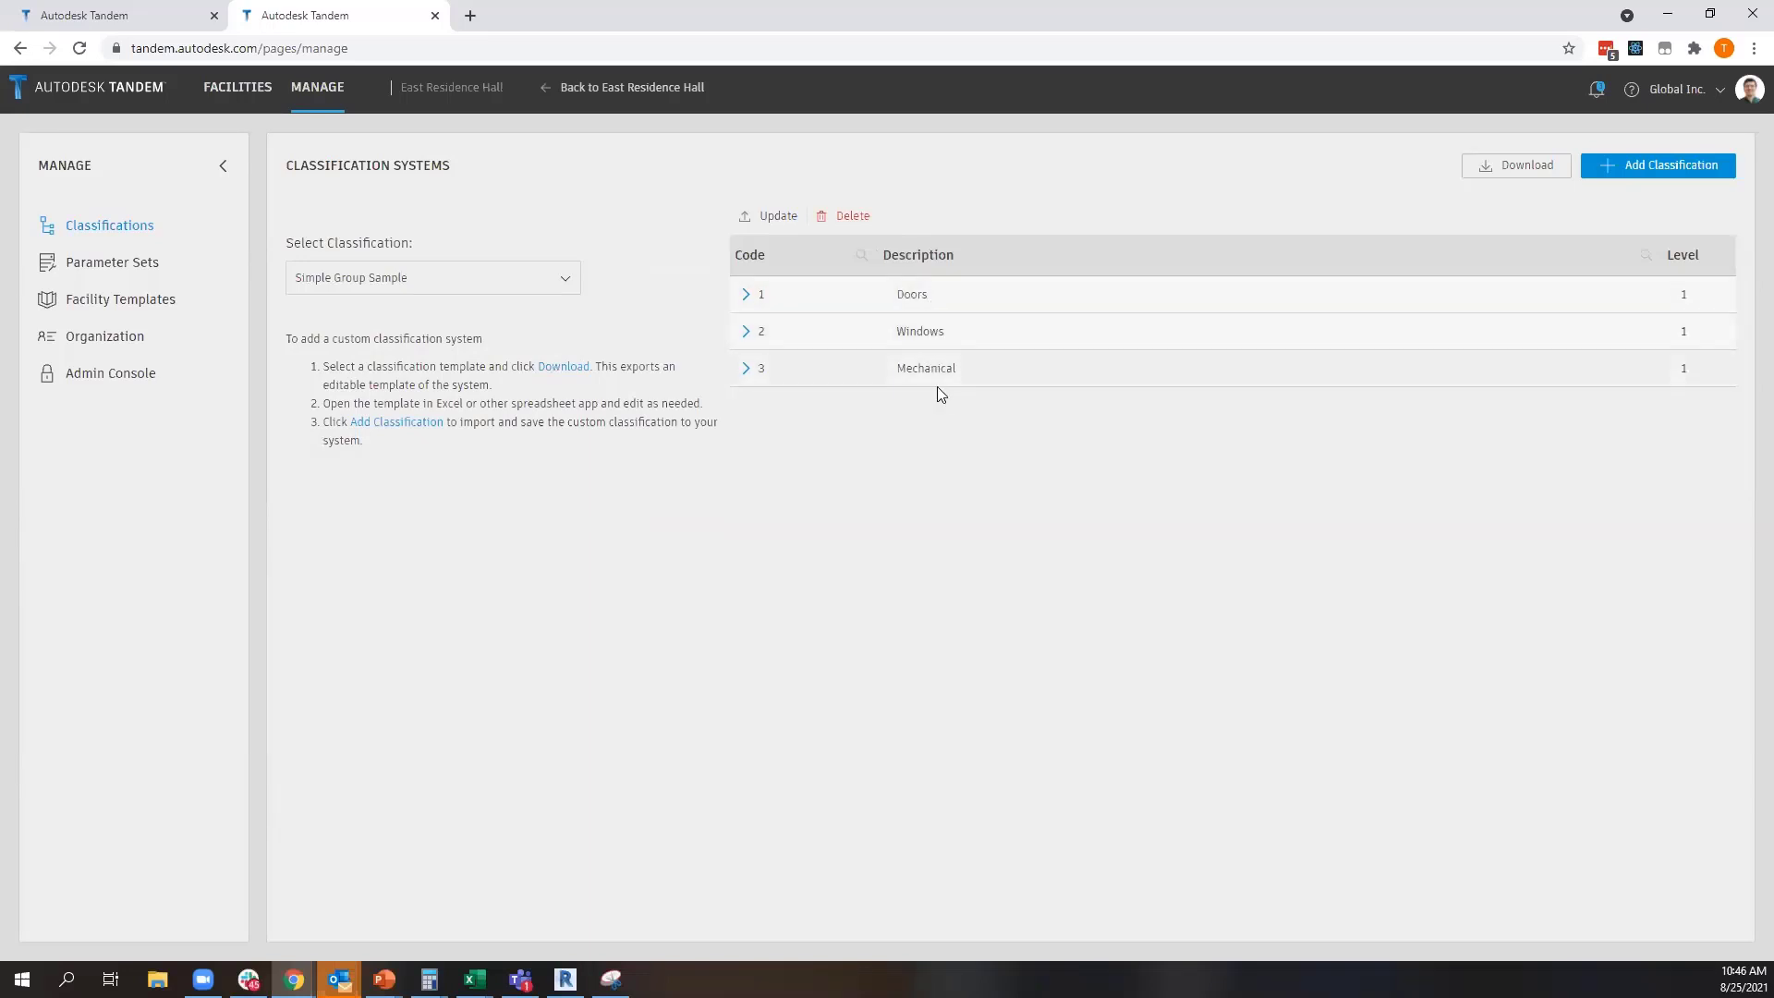
Check the entries under the Doors group of the classification and collapse the group again
click(746, 295)
click(746, 442)
click(745, 443)
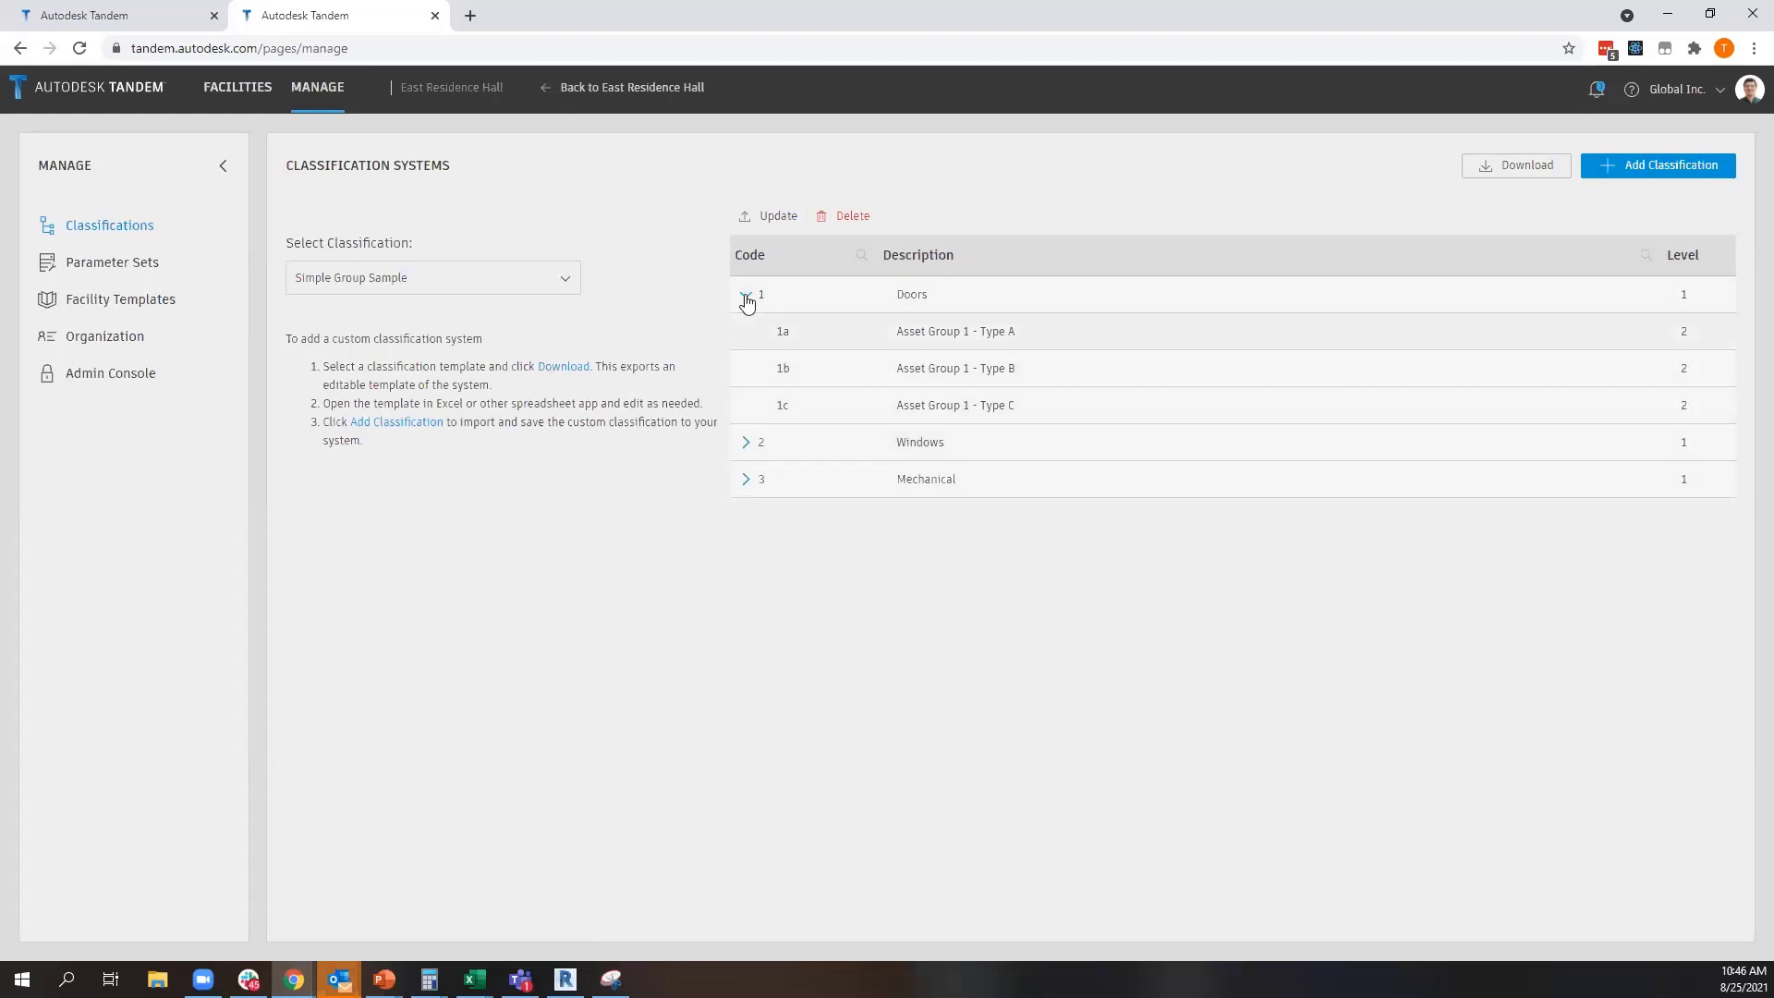
click(746, 295)
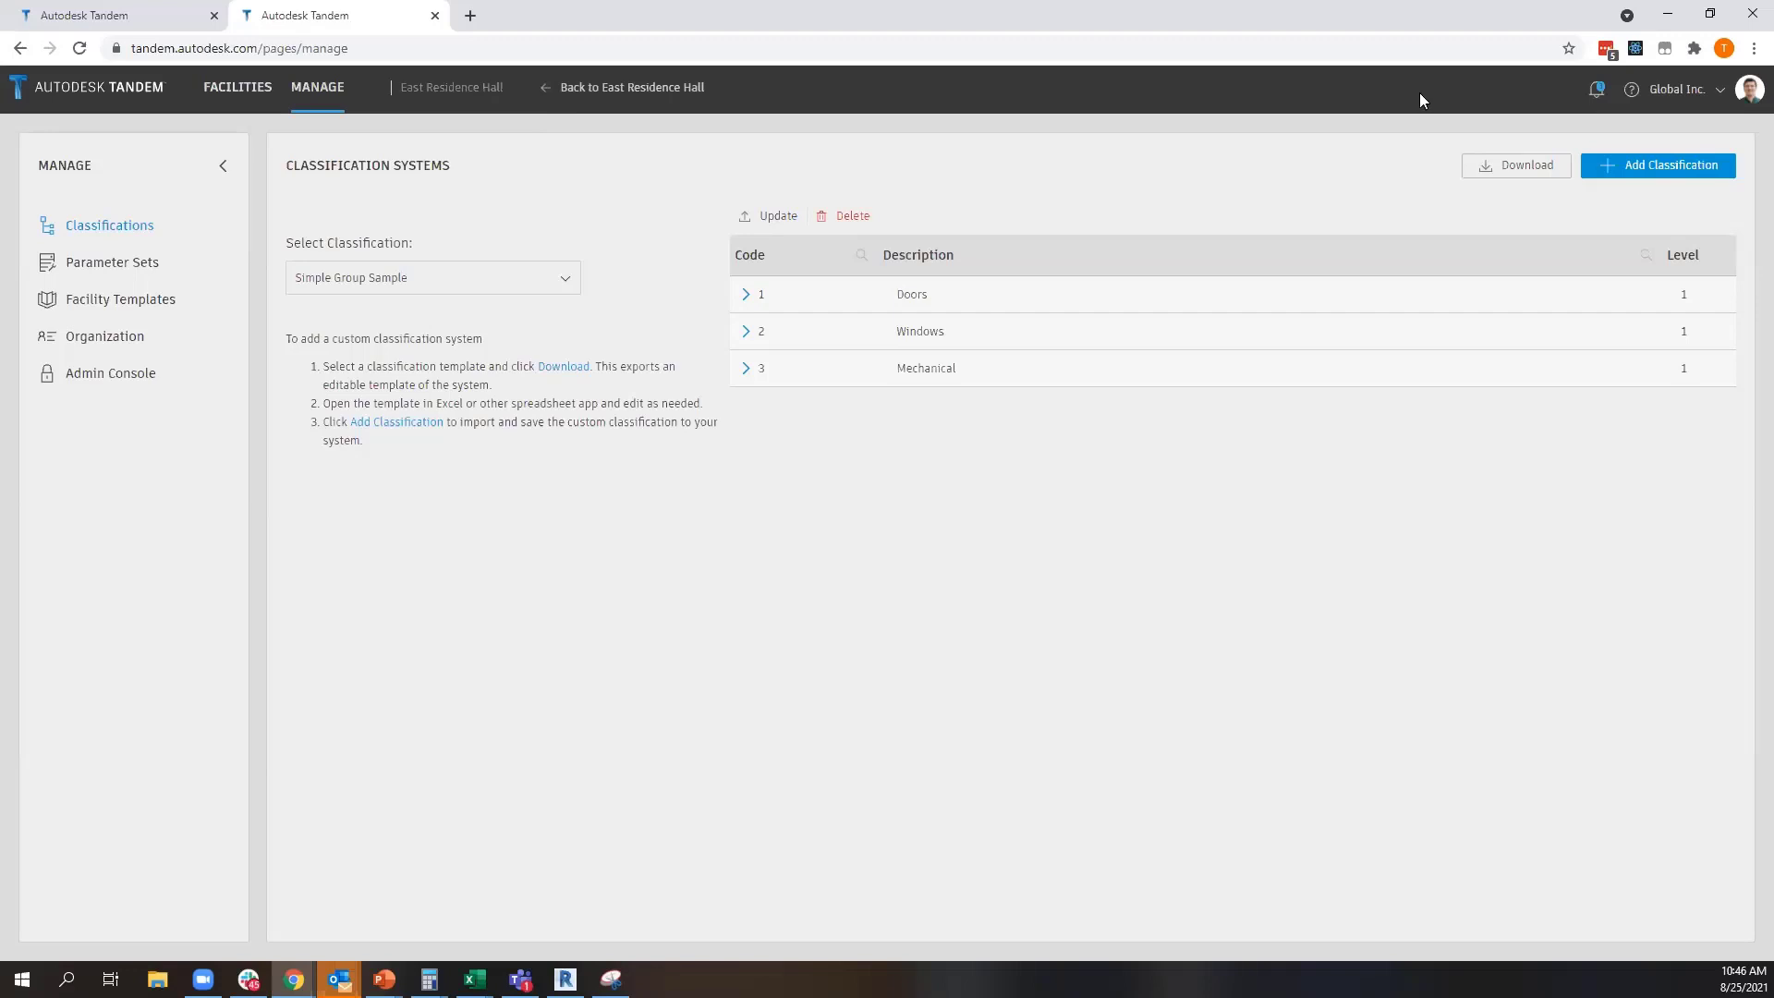
Open the East Residence Hall change history from the latest data edit notification and expand the MEP file's Level 1 edit
click(1596, 90)
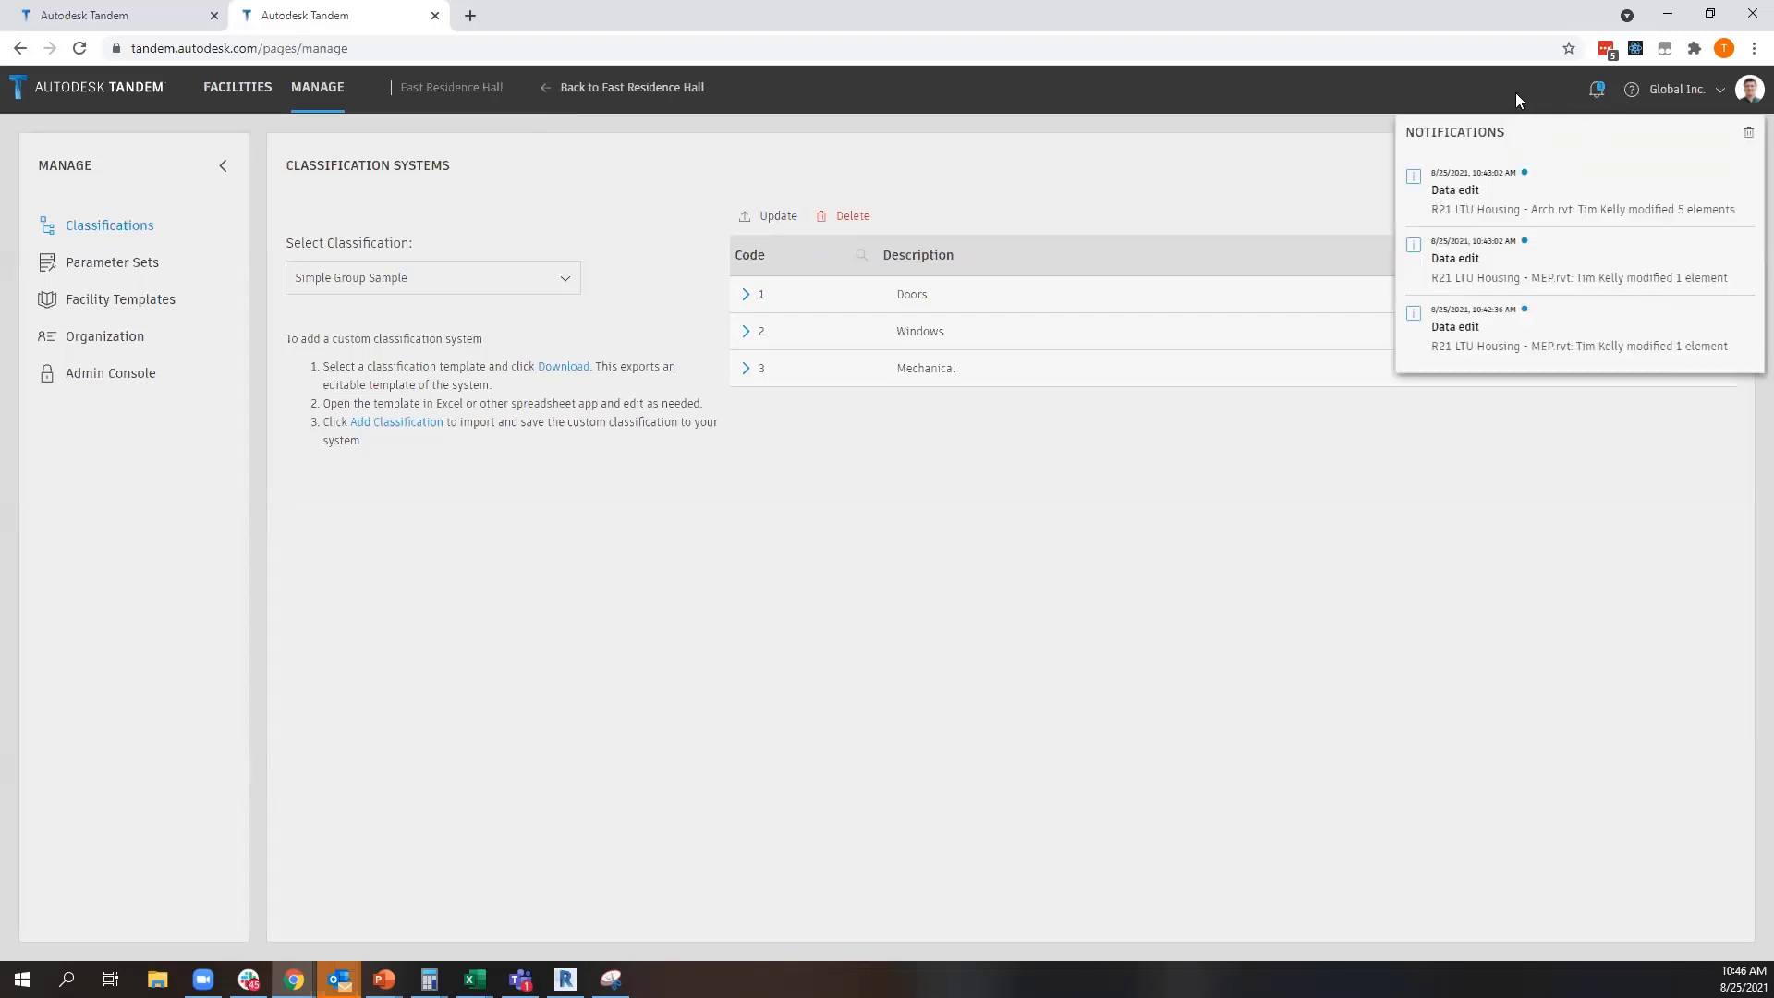
click(1454, 207)
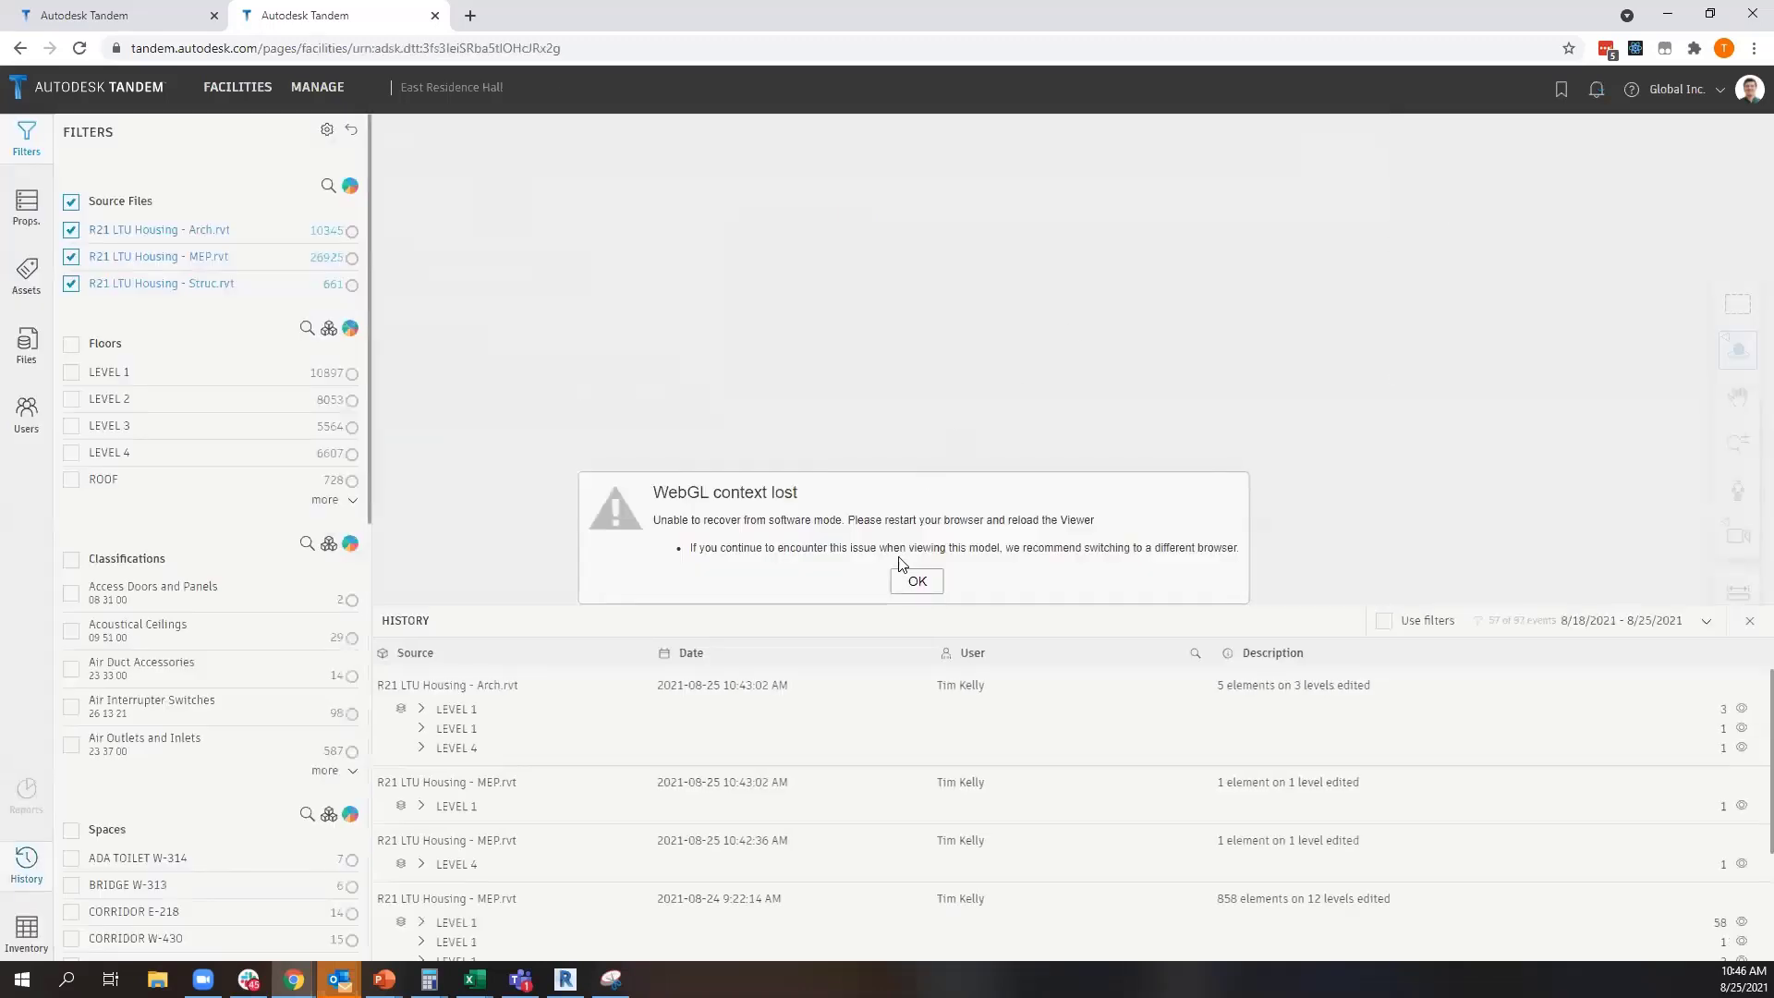
click(917, 578)
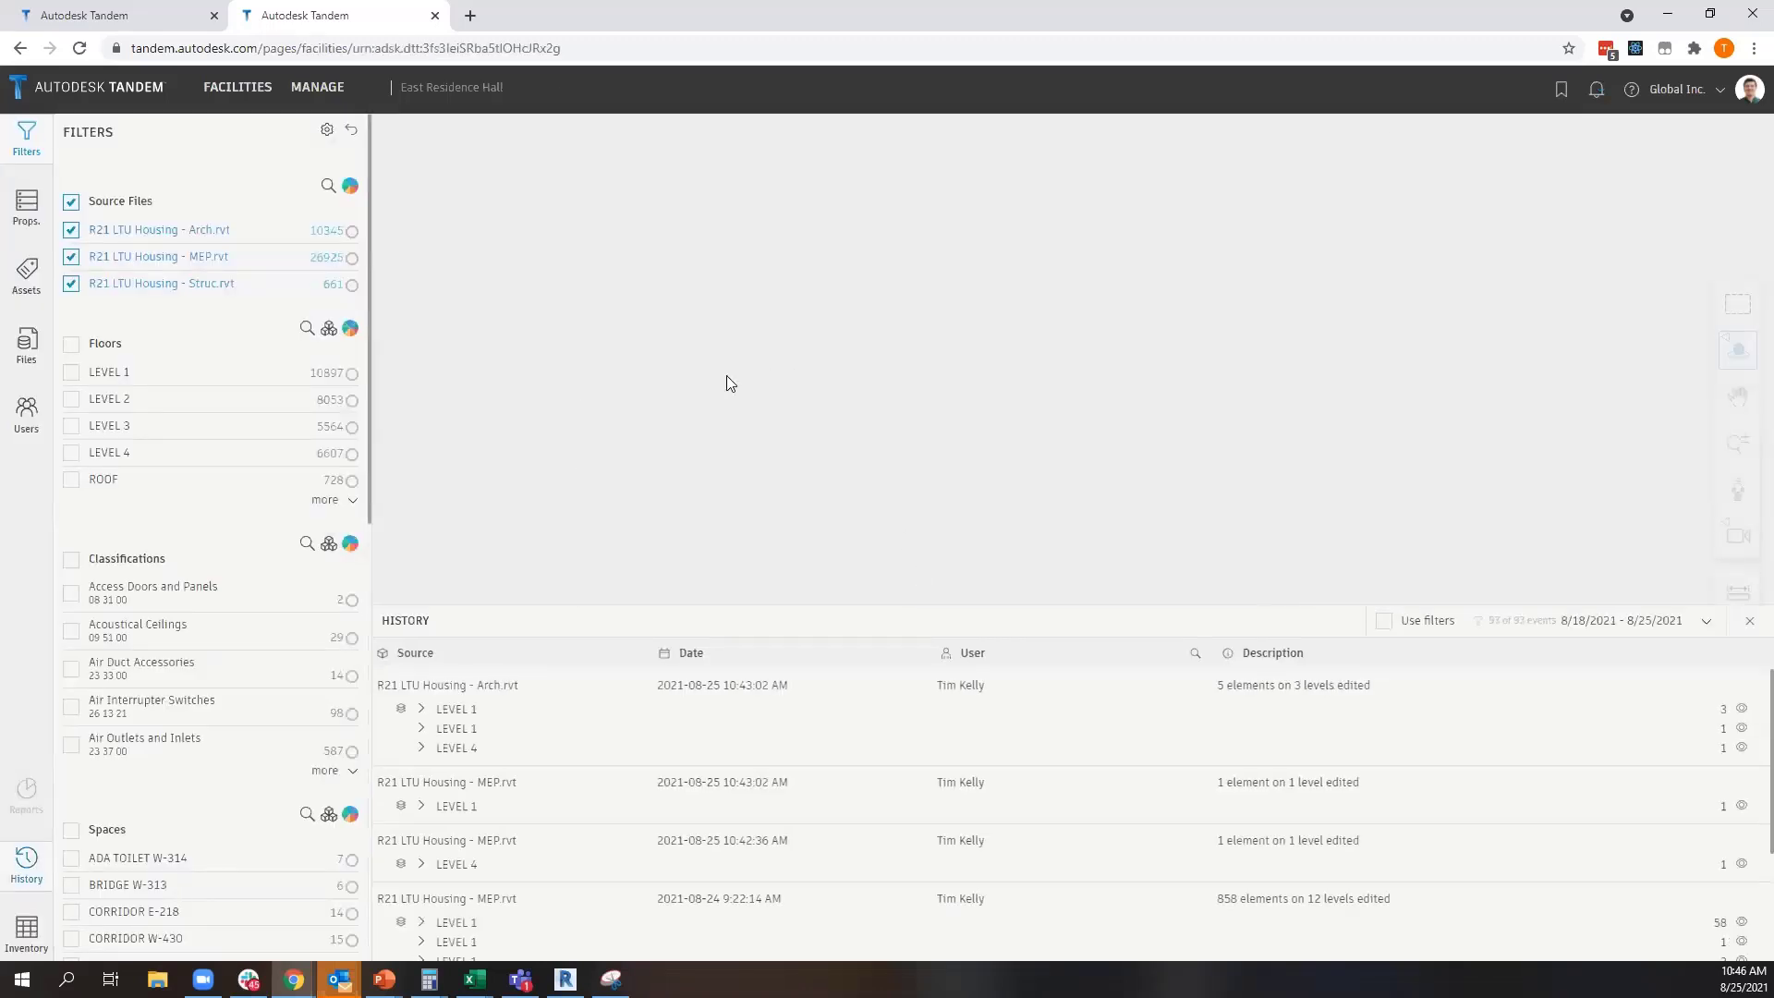
click(423, 711)
click(422, 711)
click(422, 807)
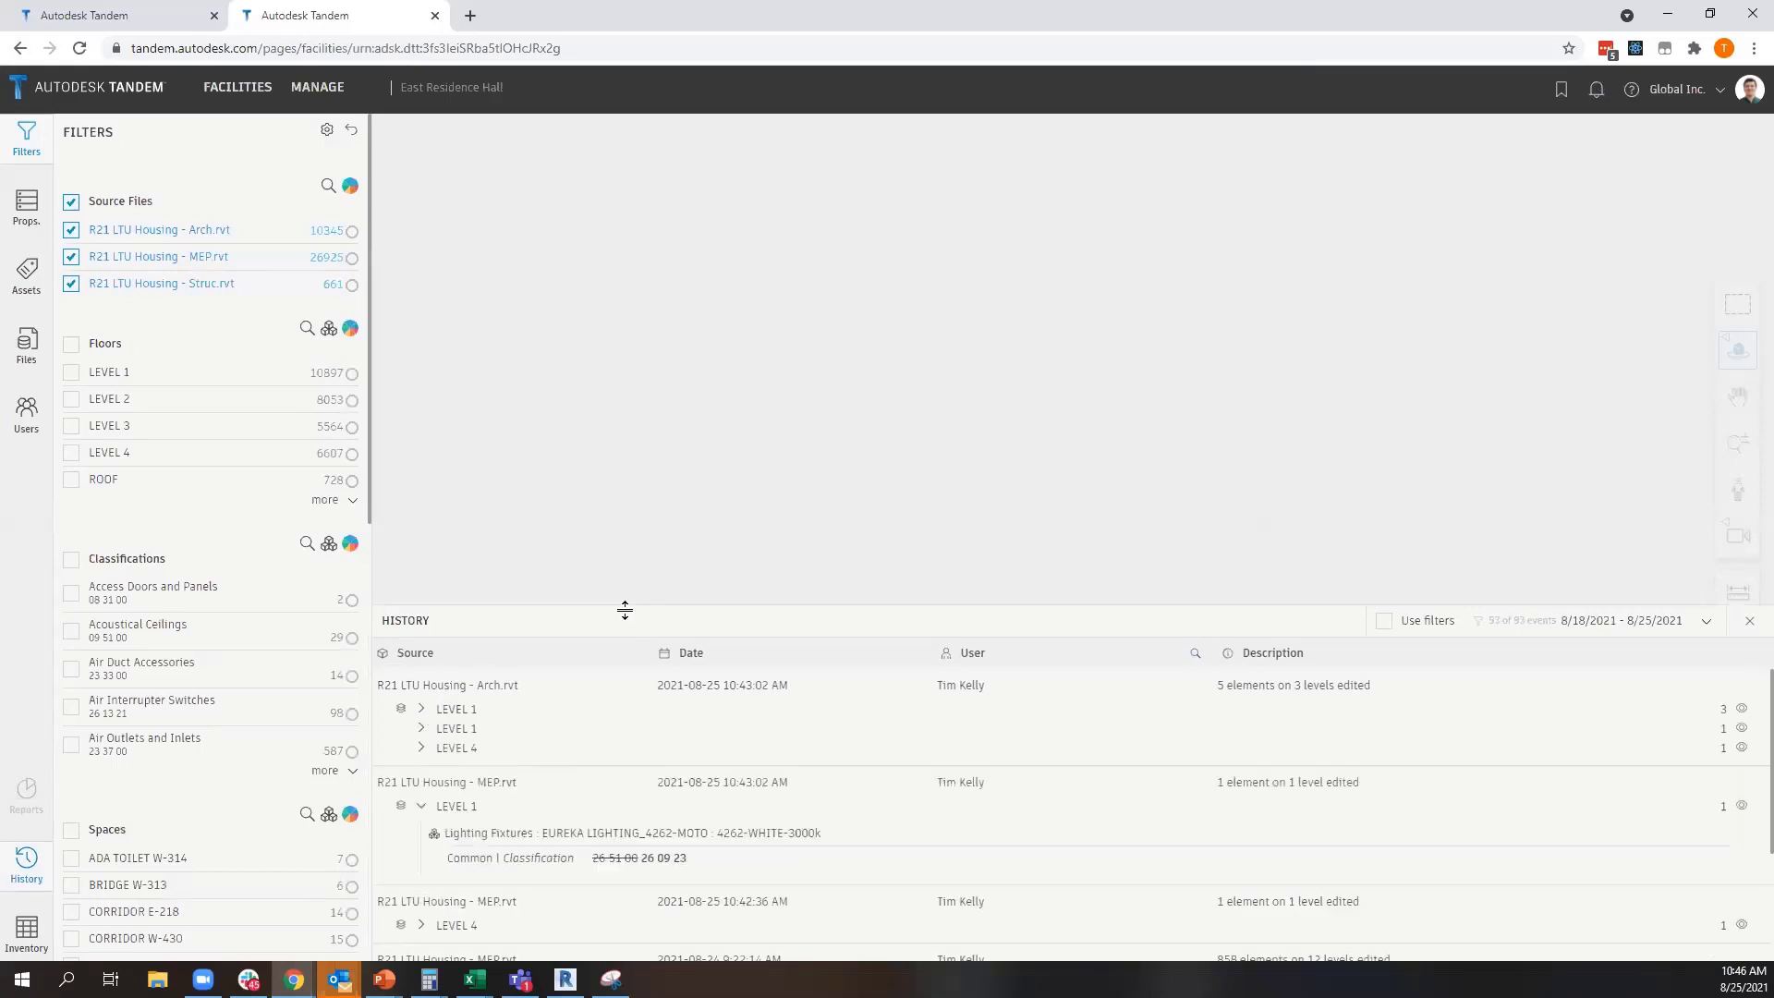
Isolate the edited Level 1 lighting fixture of the MEP file and expand the Arch file's first Level 1 edits in the history
drag(622, 606, 653, 403)
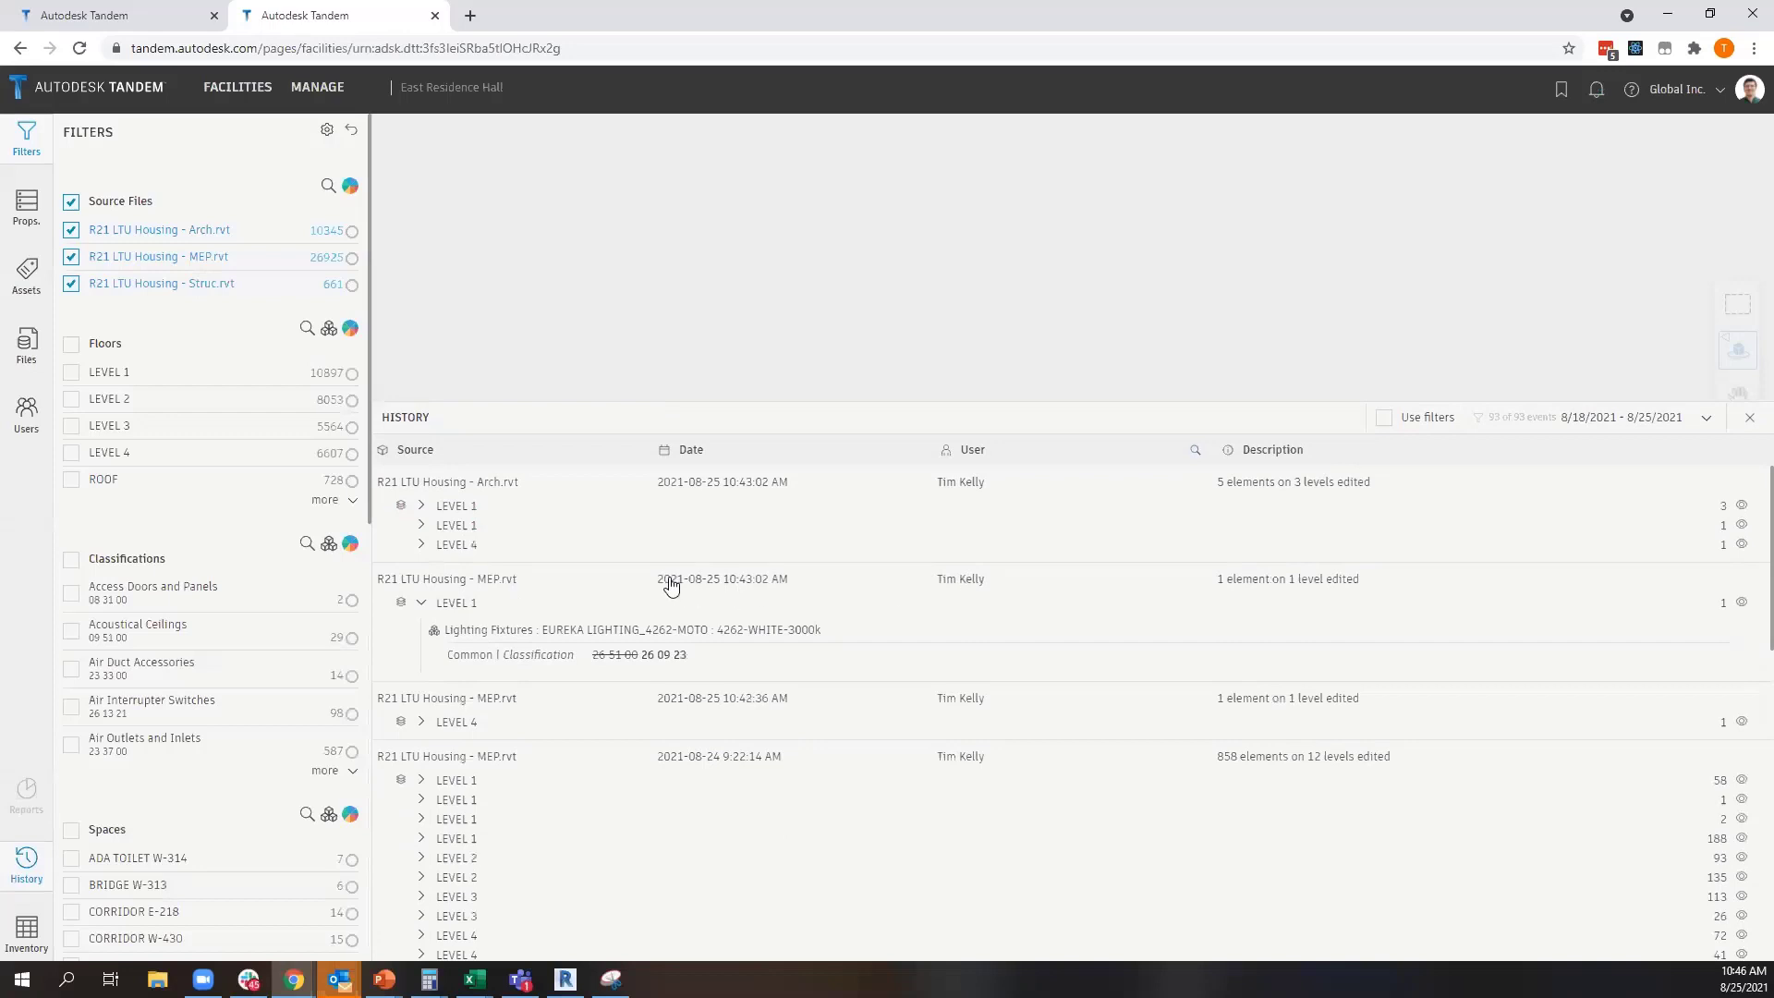
drag(599, 658, 647, 658)
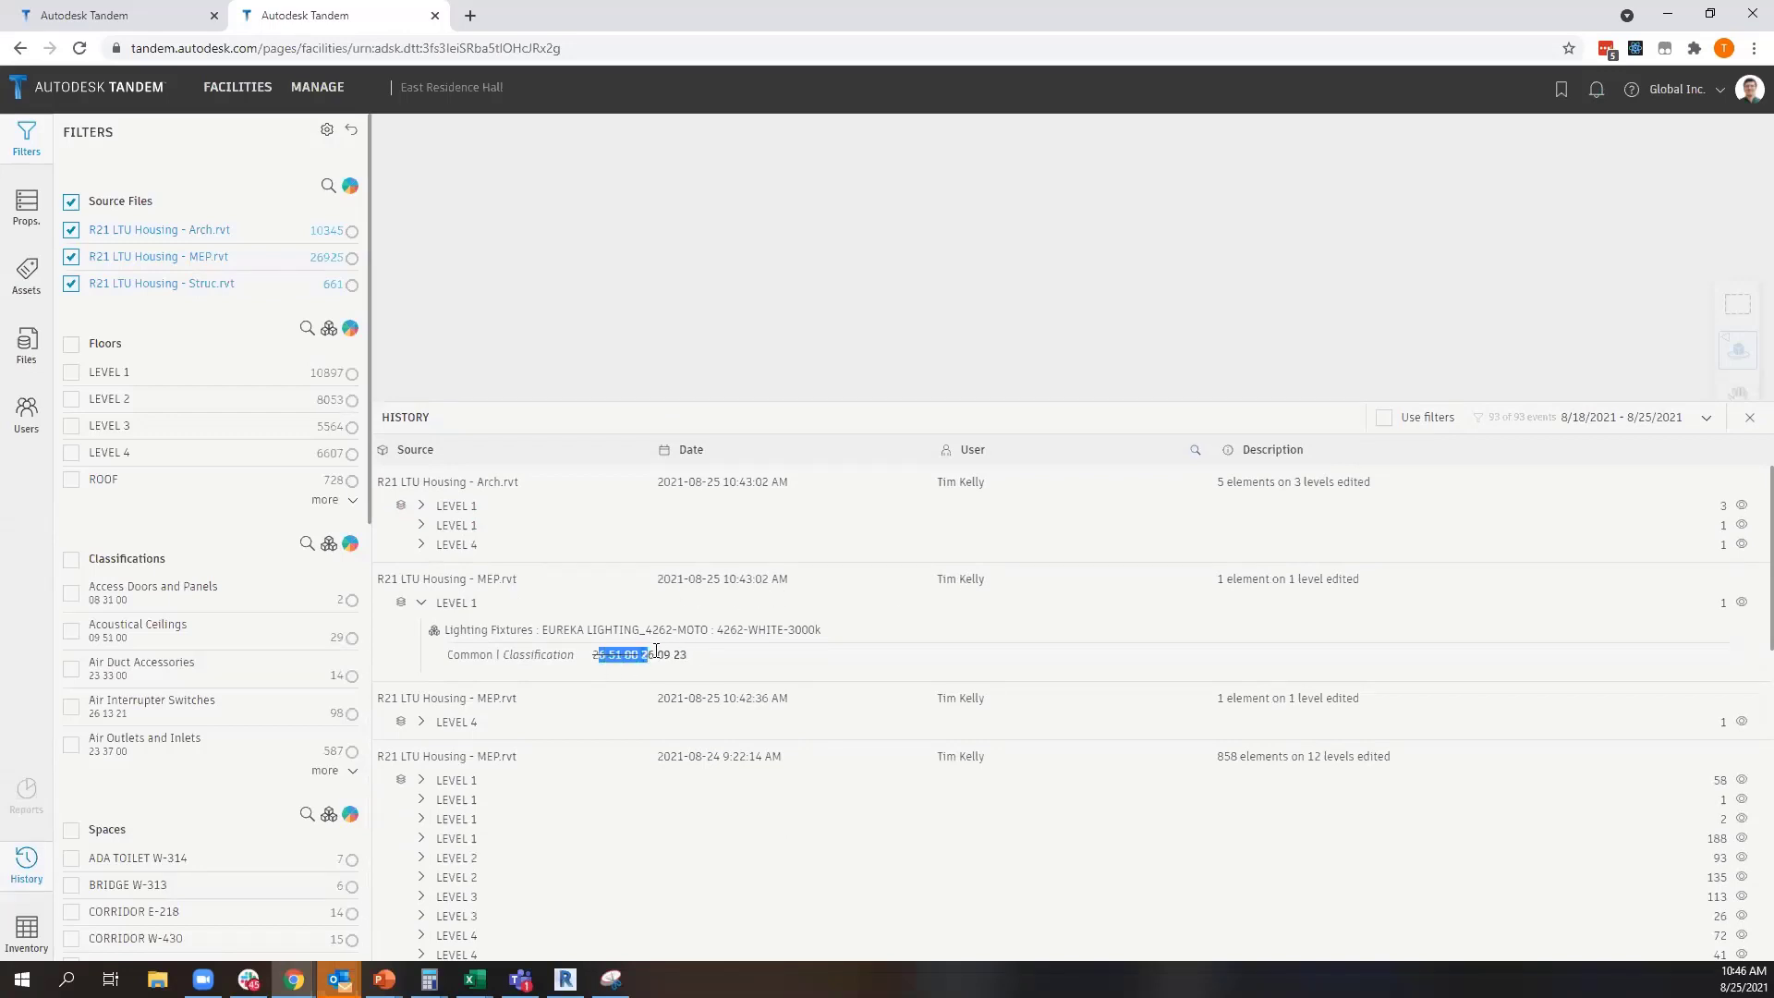
click(1742, 601)
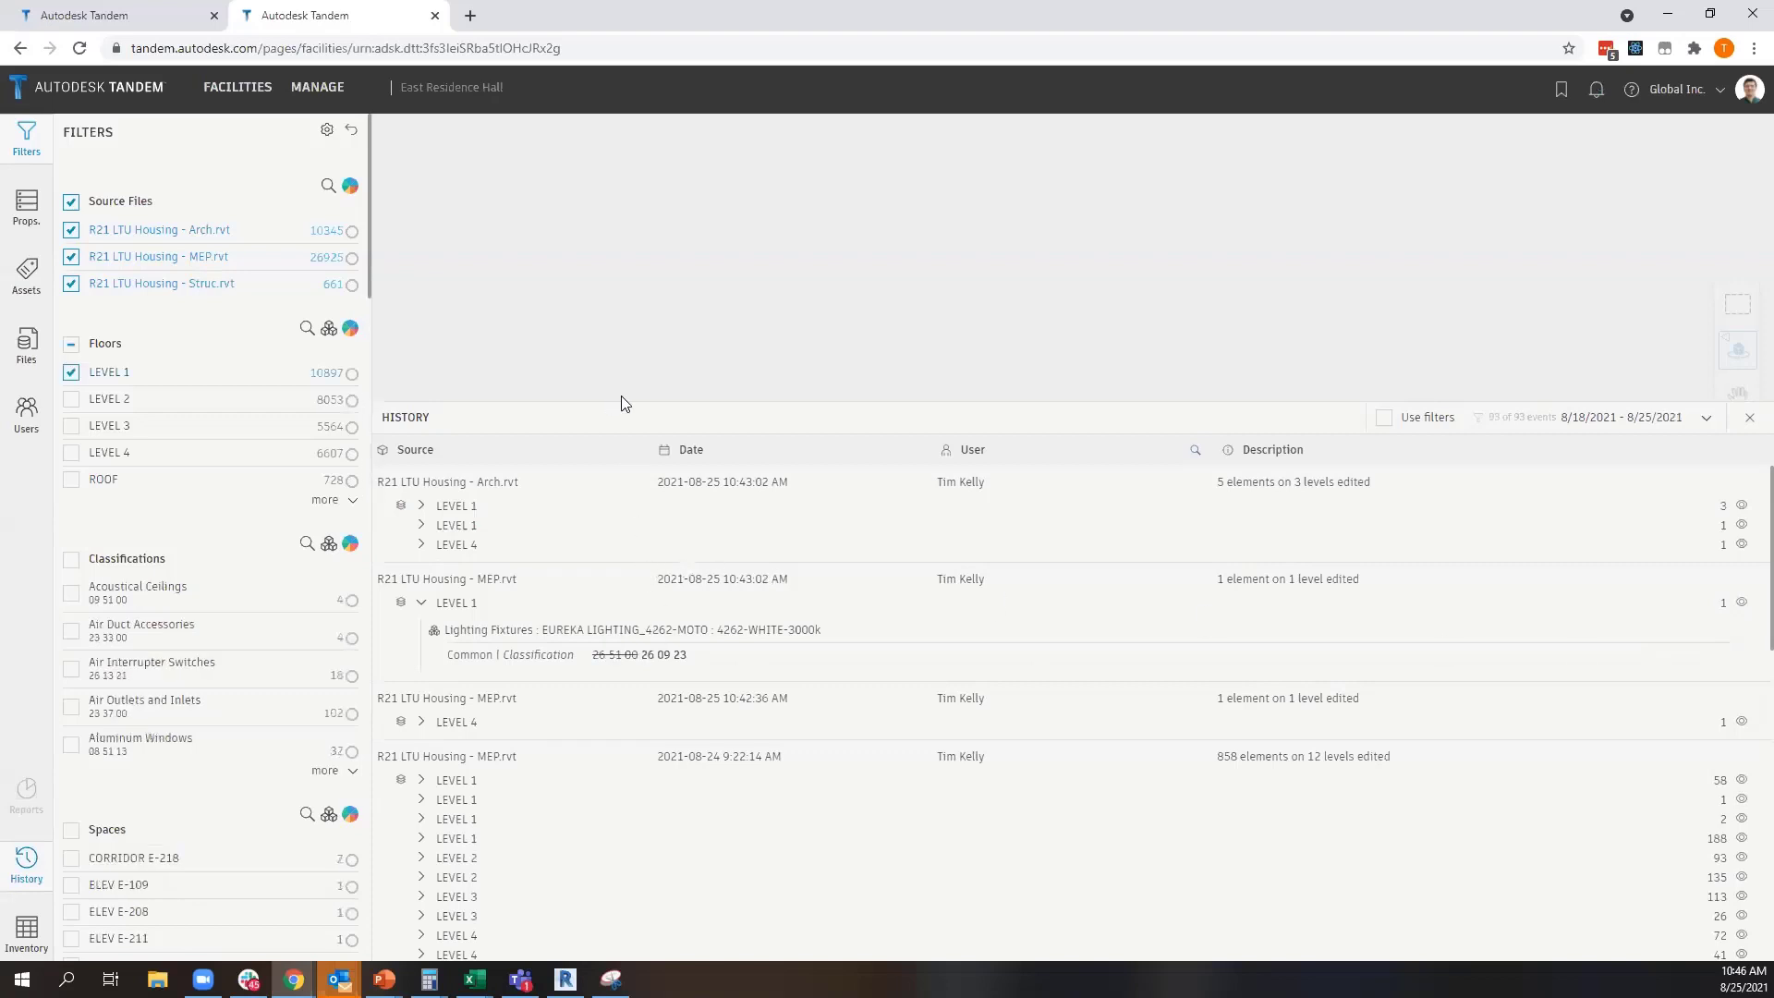
drag(626, 403, 647, 523)
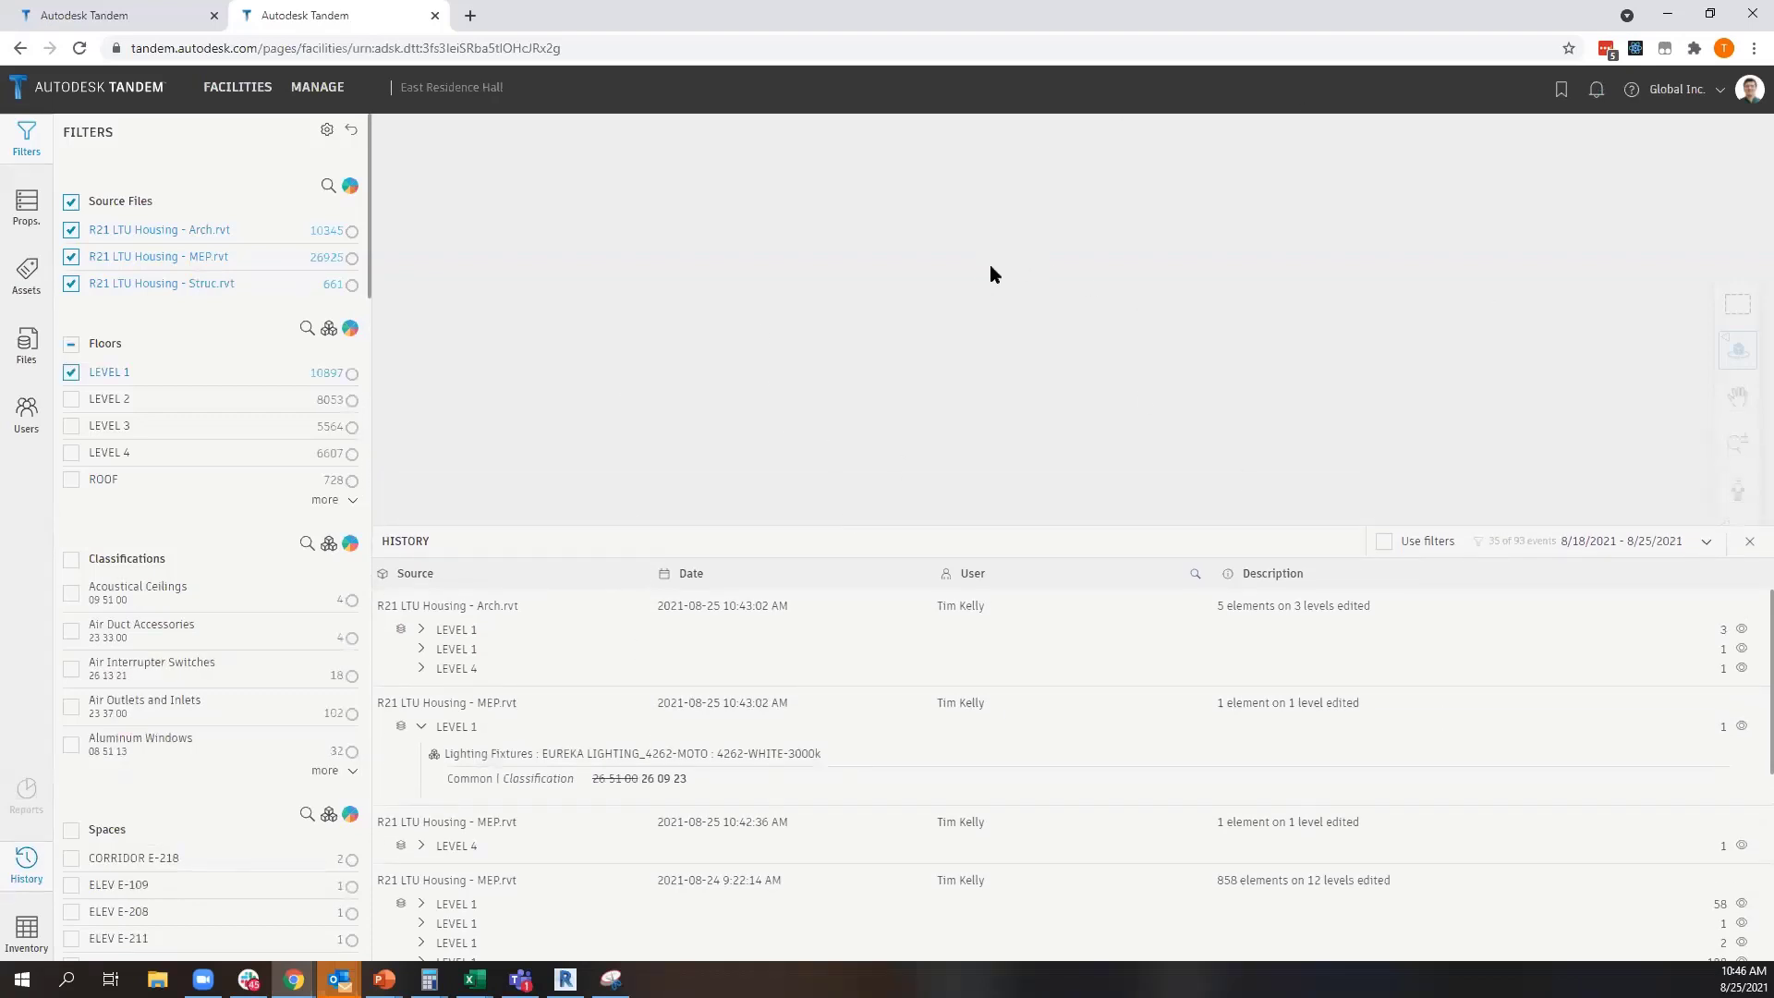
drag(696, 525, 713, 449)
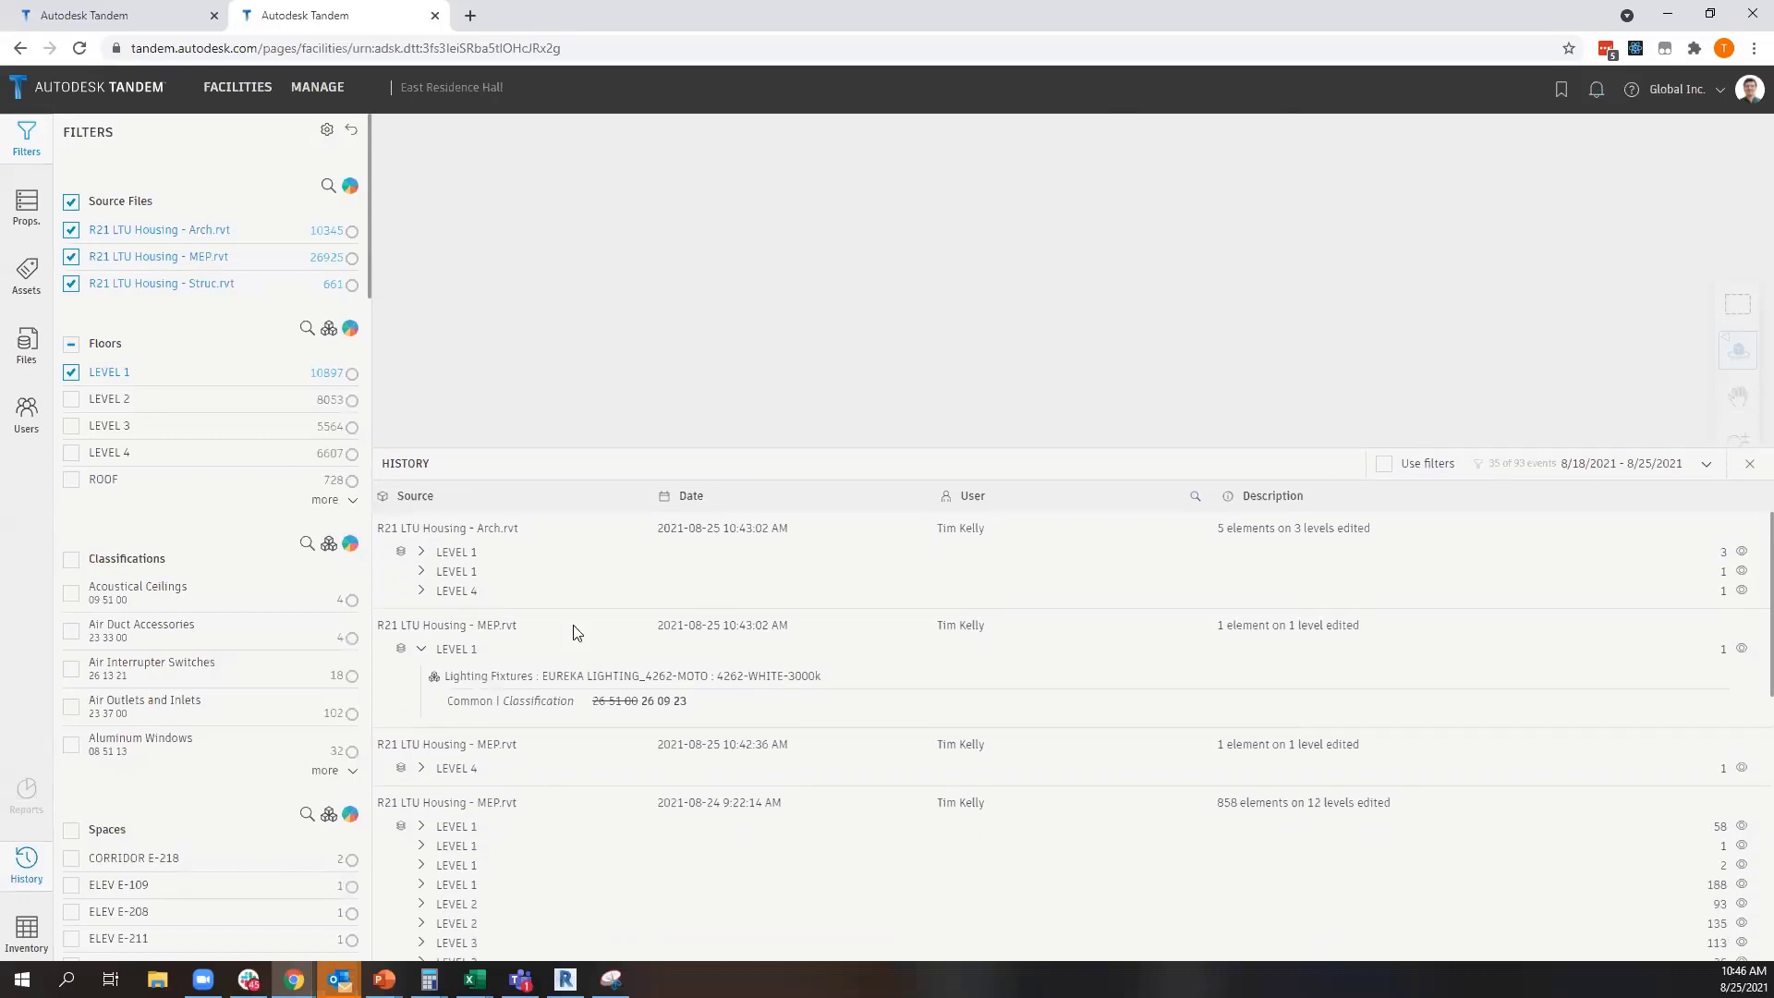
click(422, 553)
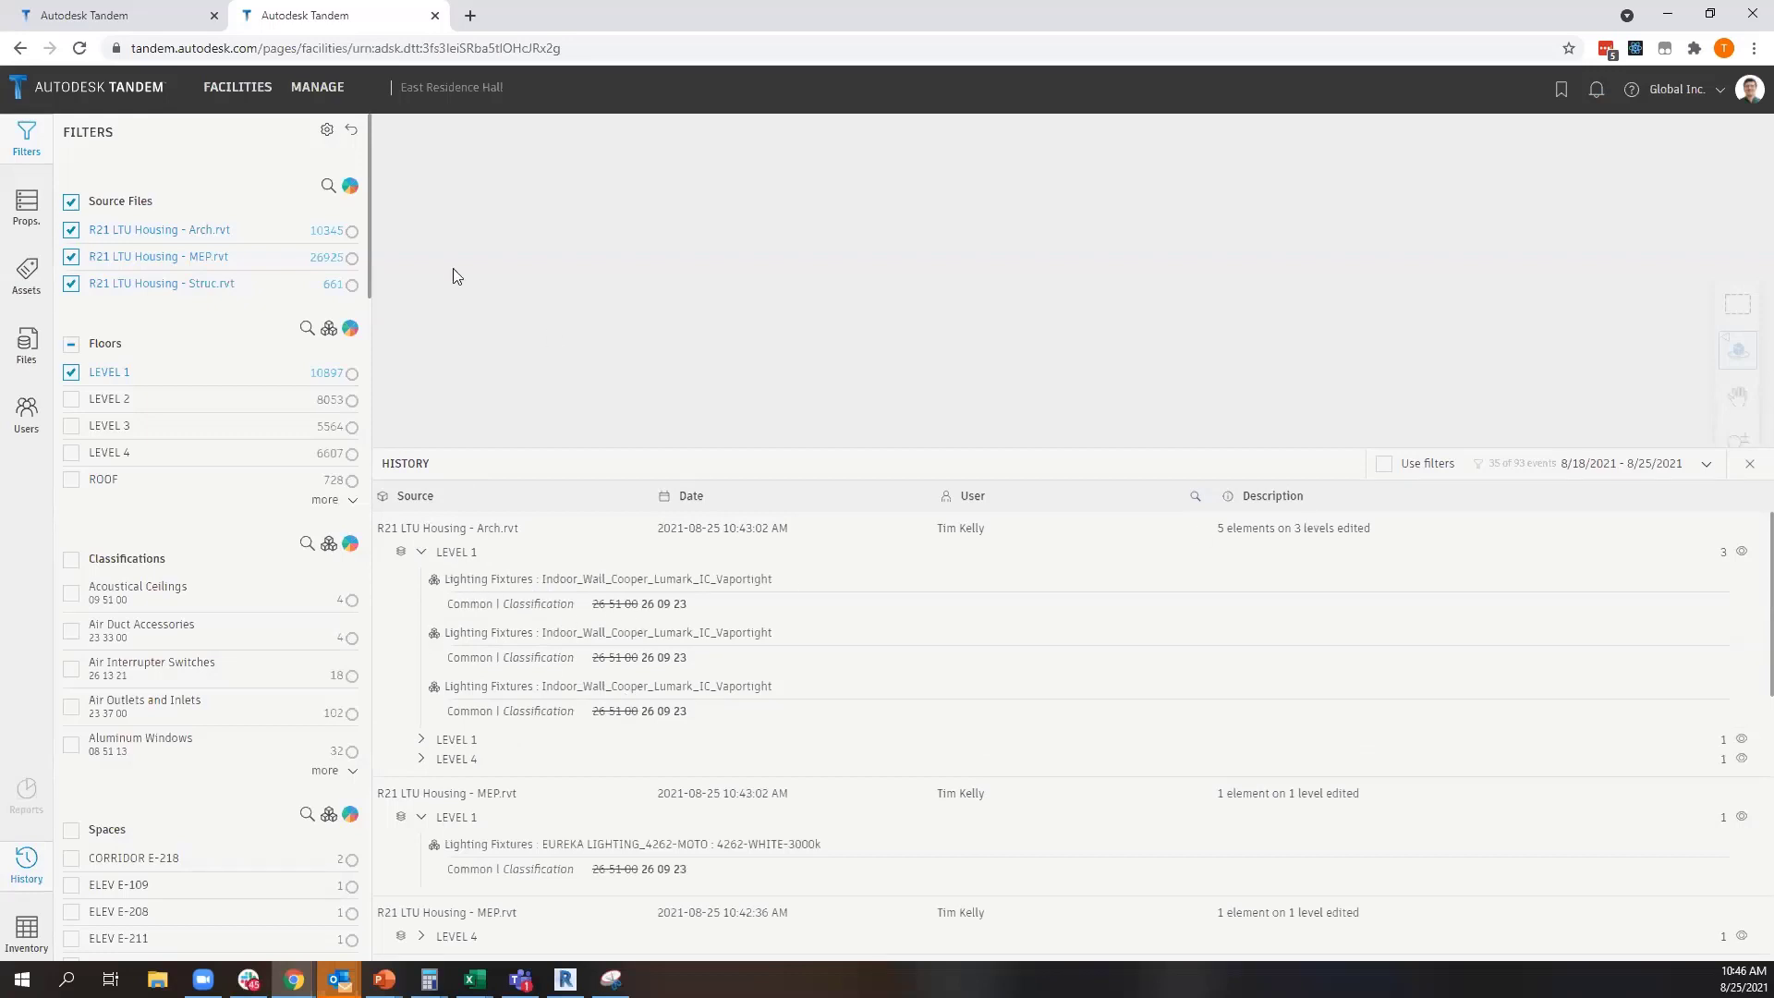
Show the properties of the selected EUREKA LIGHTING fixture with their change history and review the recorded edits
click(37, 204)
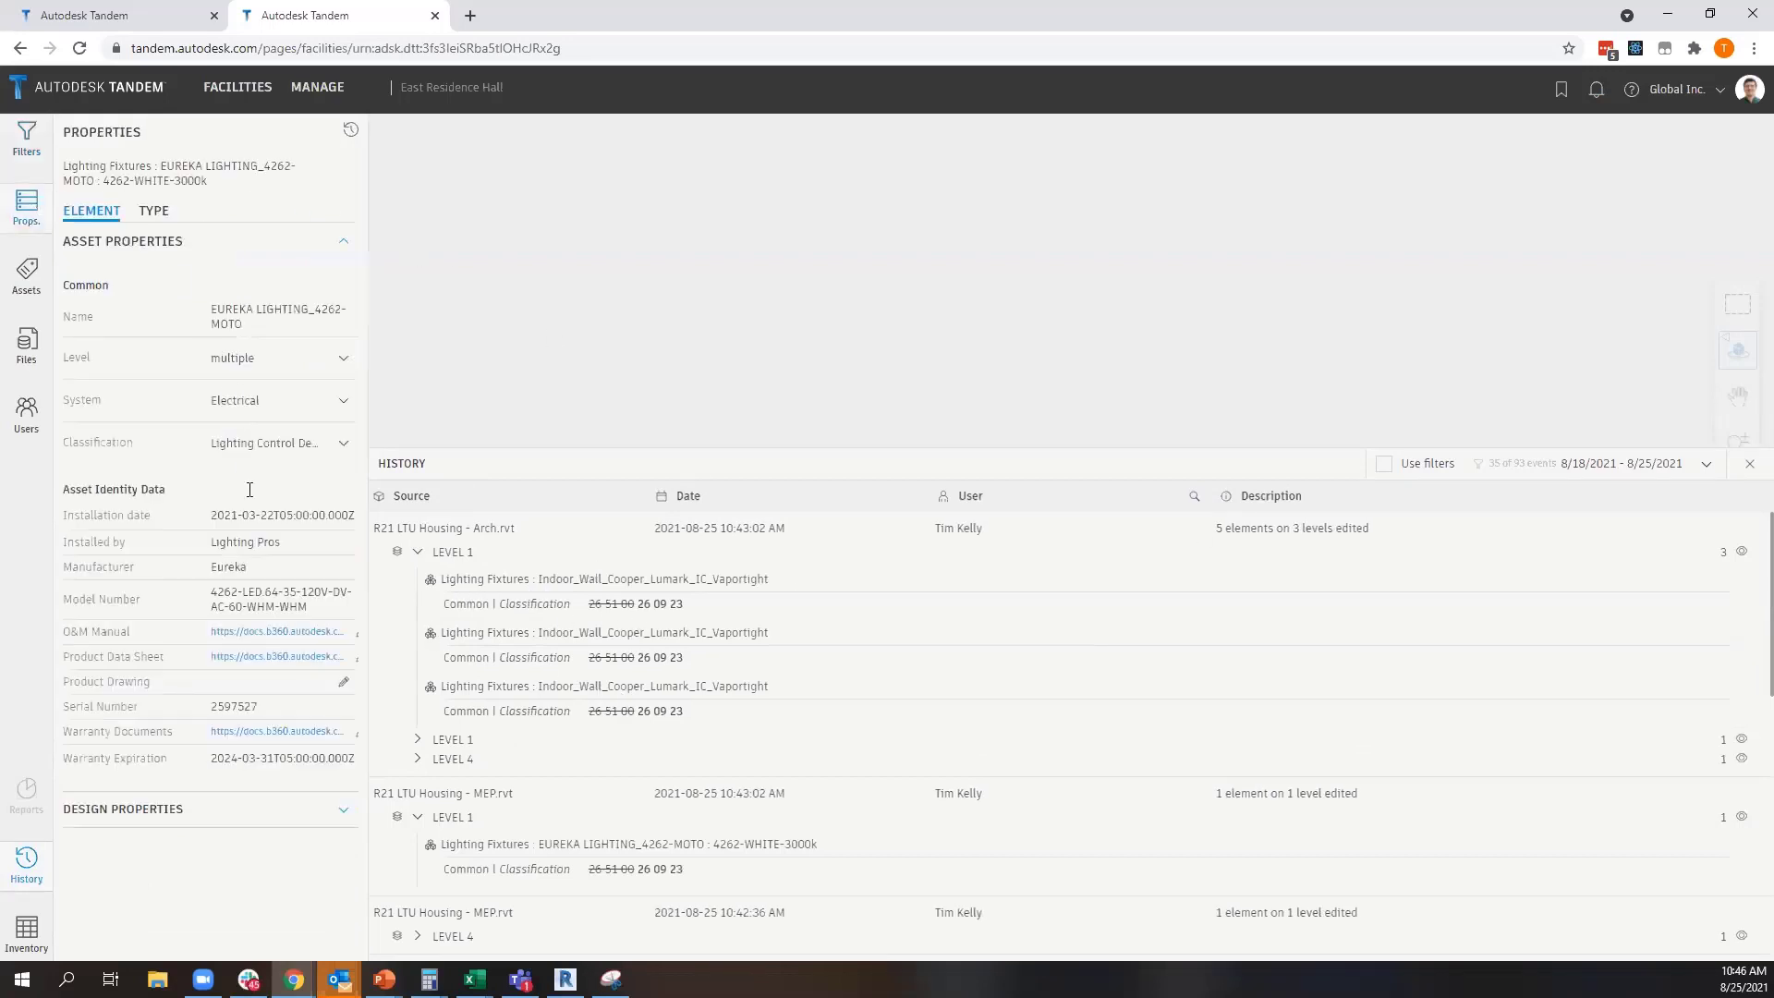
click(347, 136)
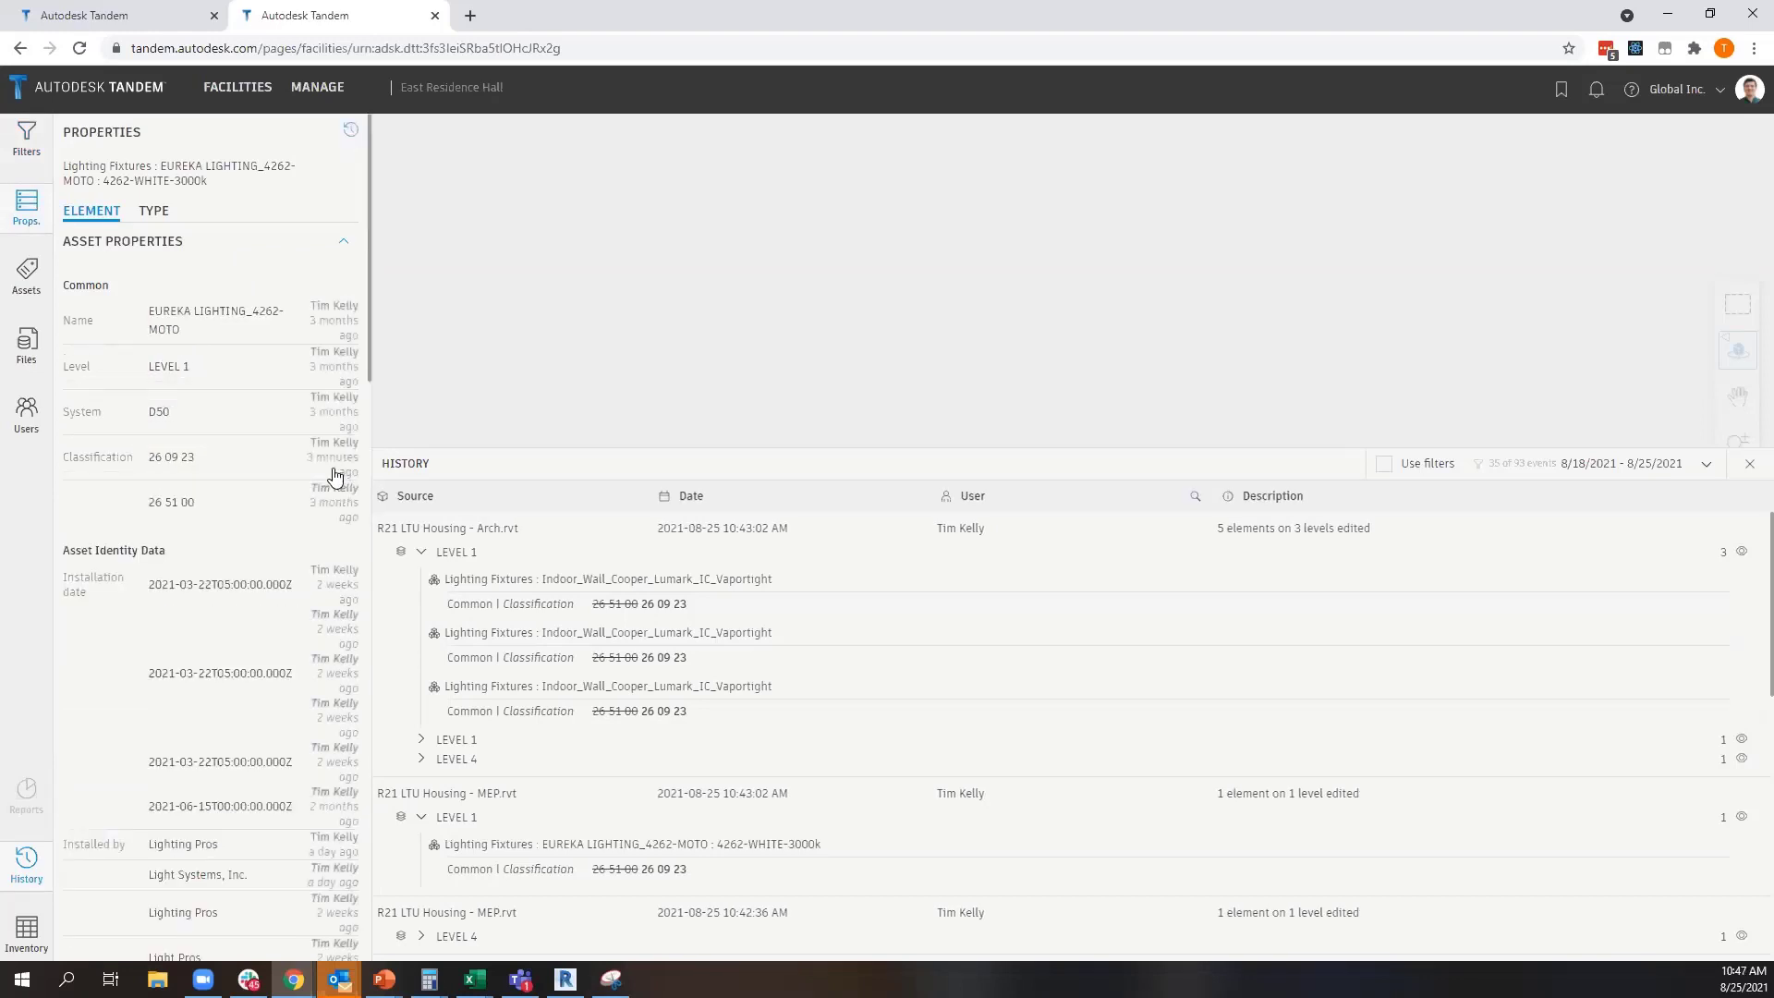
scroll(314, 471, down, 4)
scroll(293, 468, up, 5)
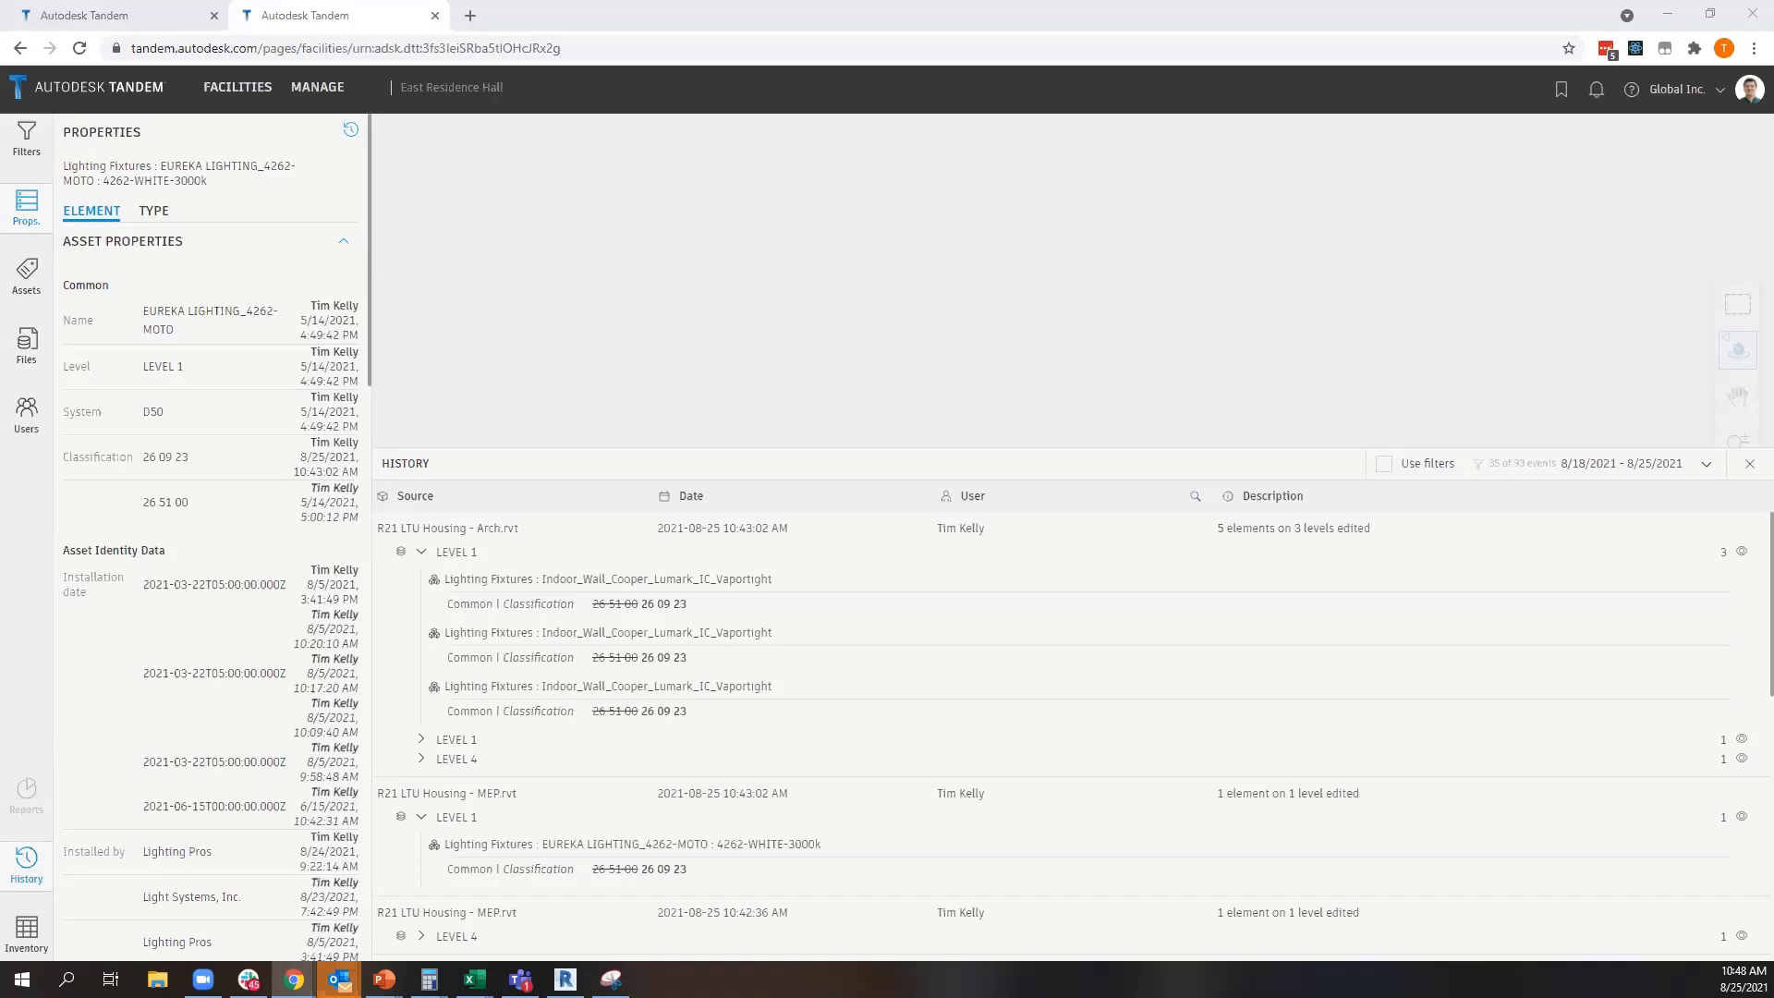
Switch to the LTU Replacement Facility in Tandem staging and display its parameter sets in the management area
click(1668, 14)
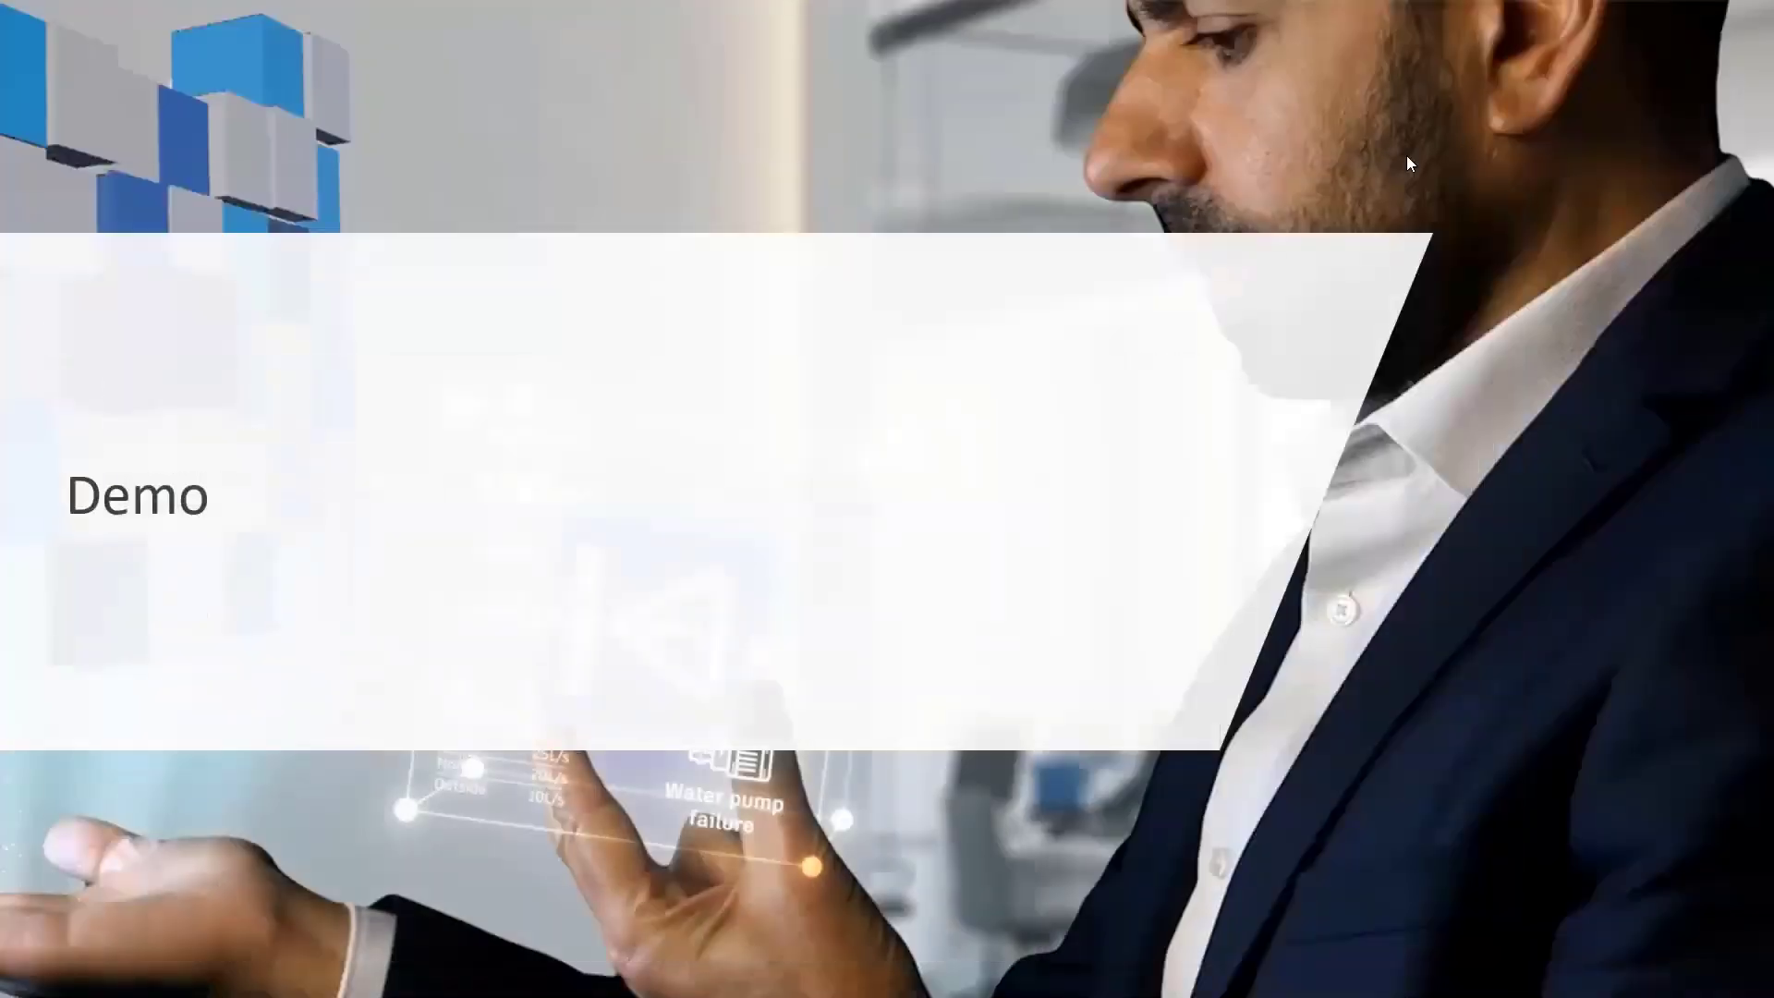
click(1300, 224)
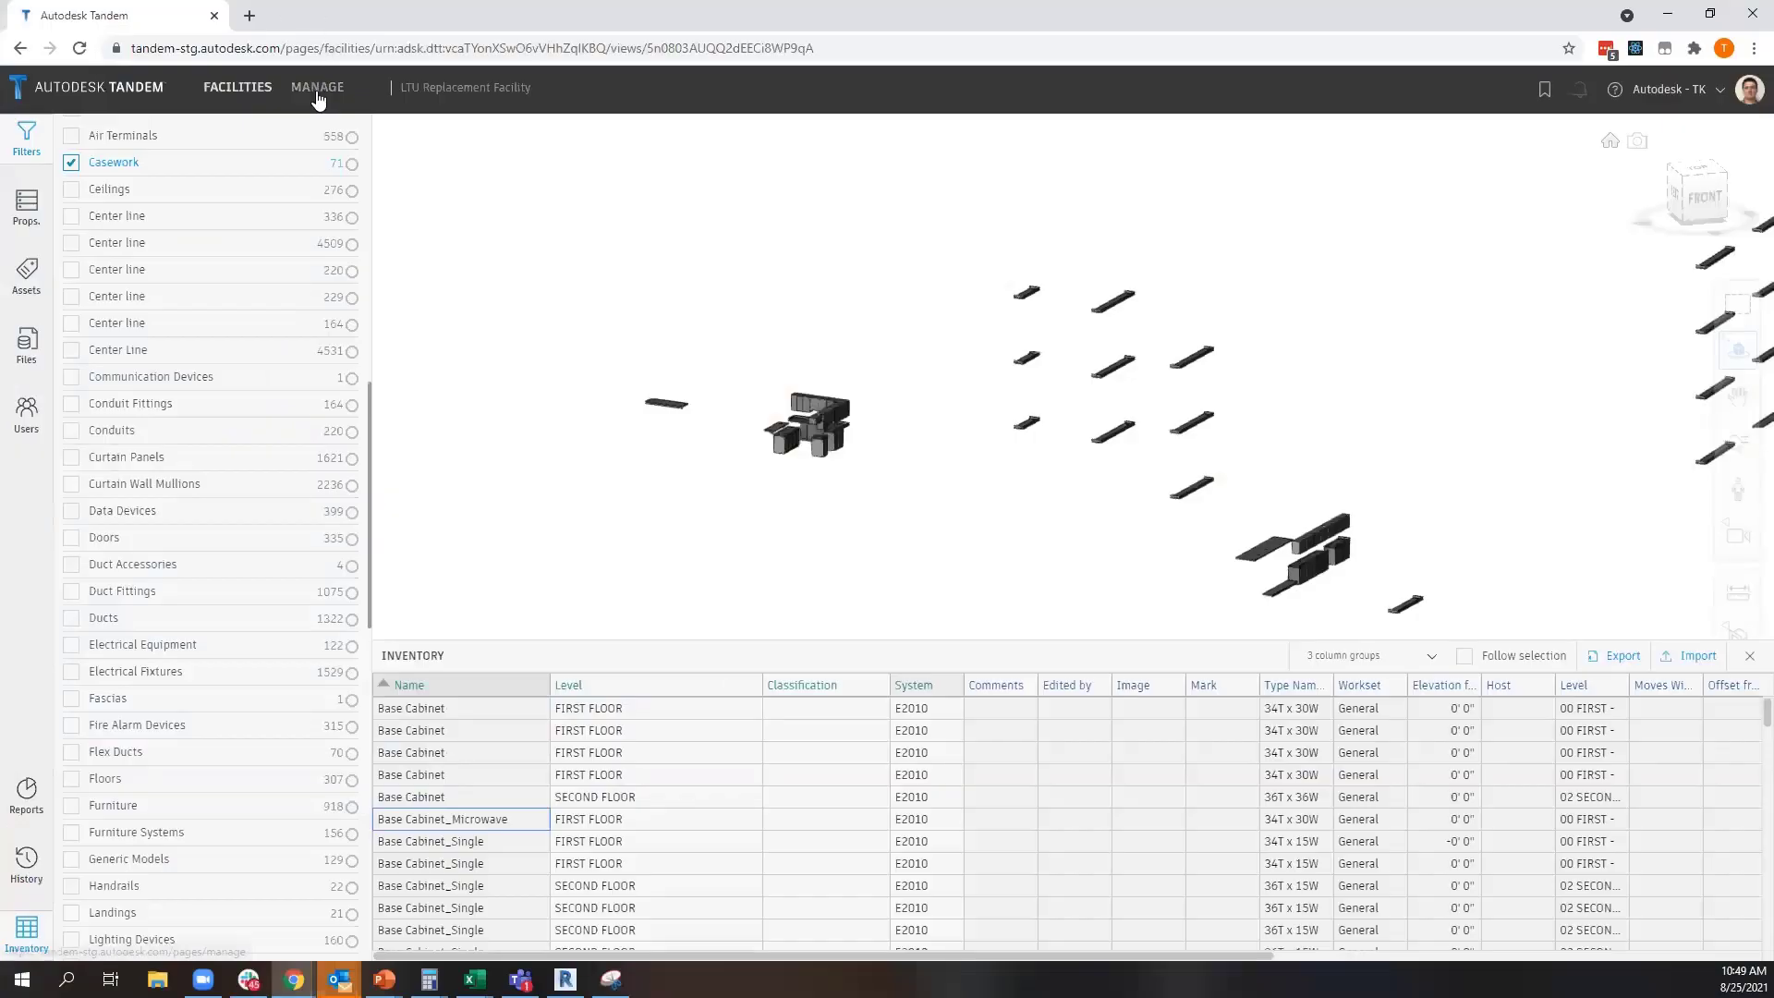
click(317, 89)
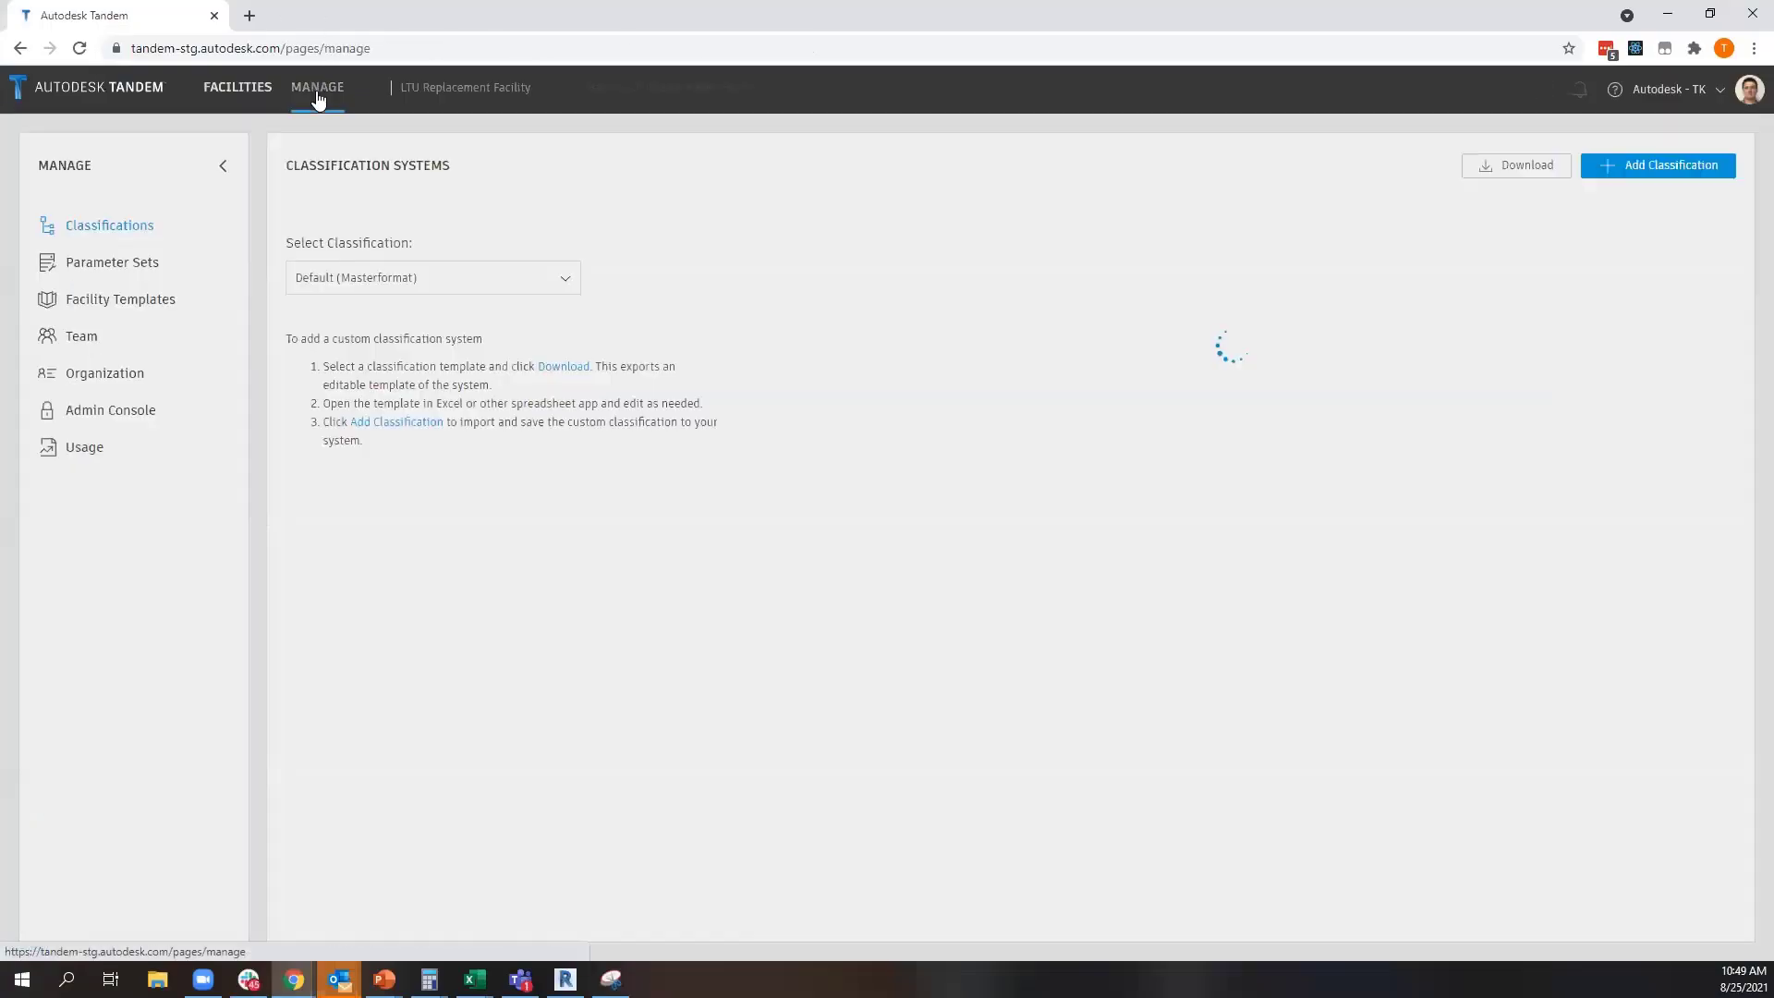
click(140, 268)
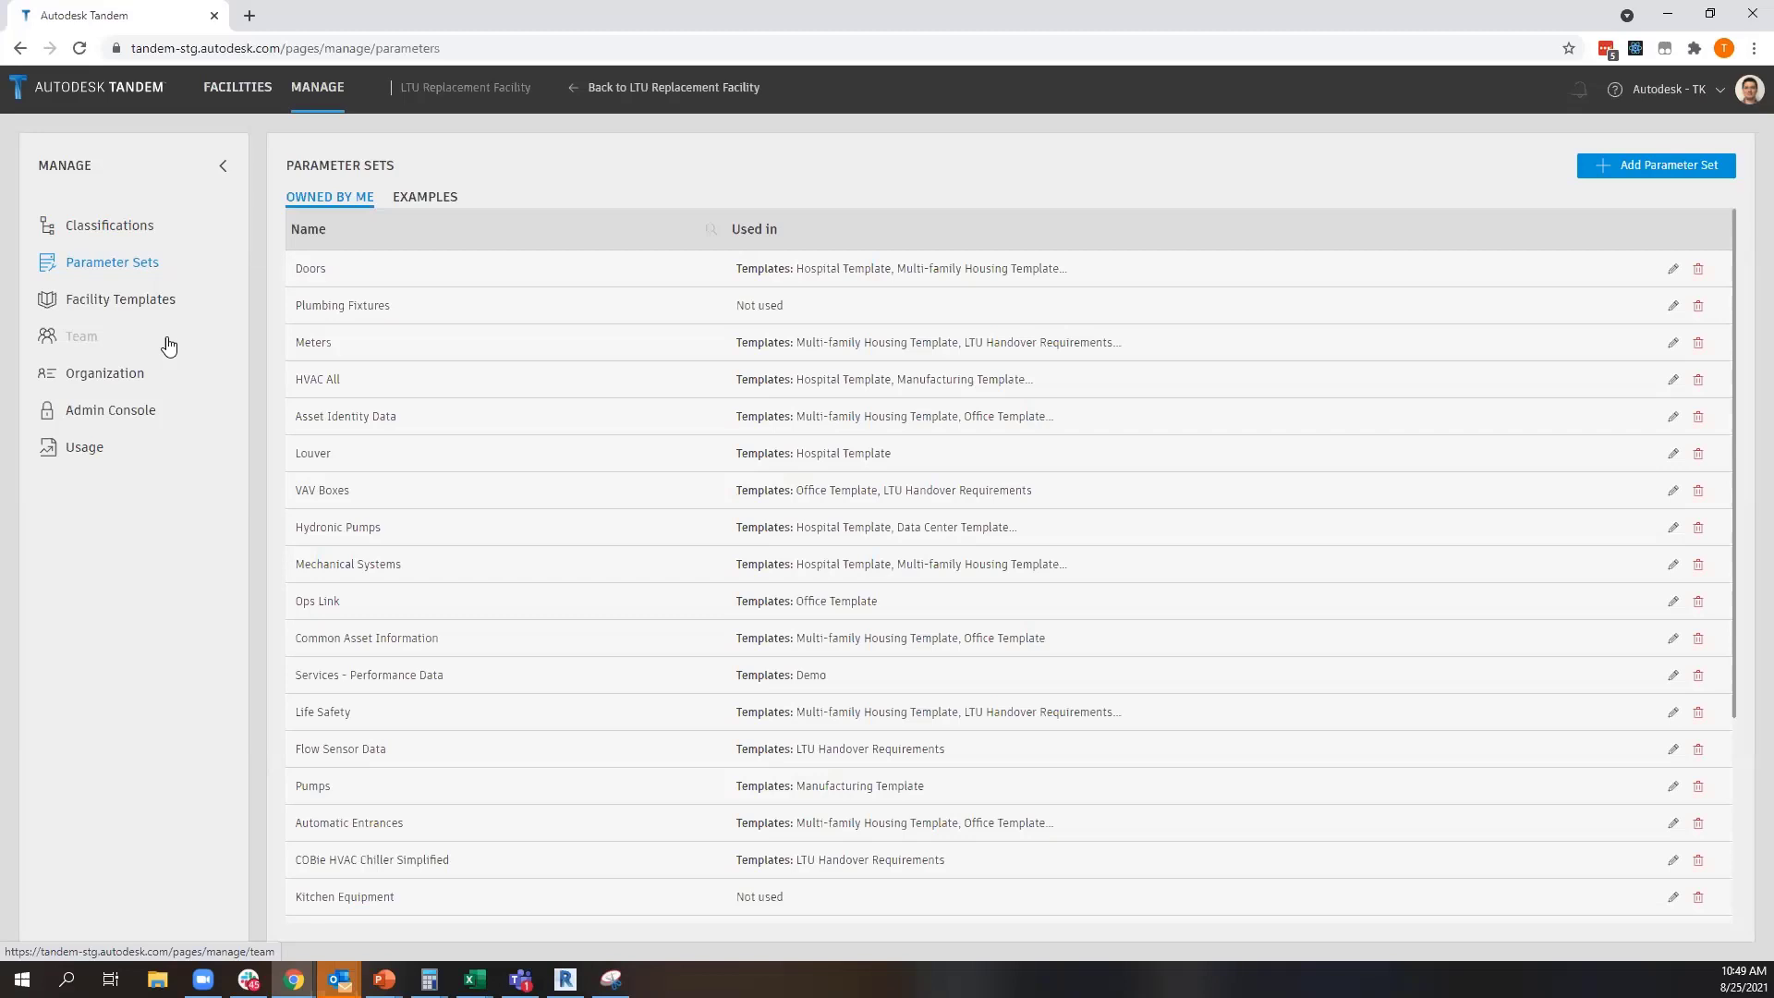
Switch to the empty Book2 workbook in Excel to view the Tandem commands, and return to the parameter sets
click(473, 979)
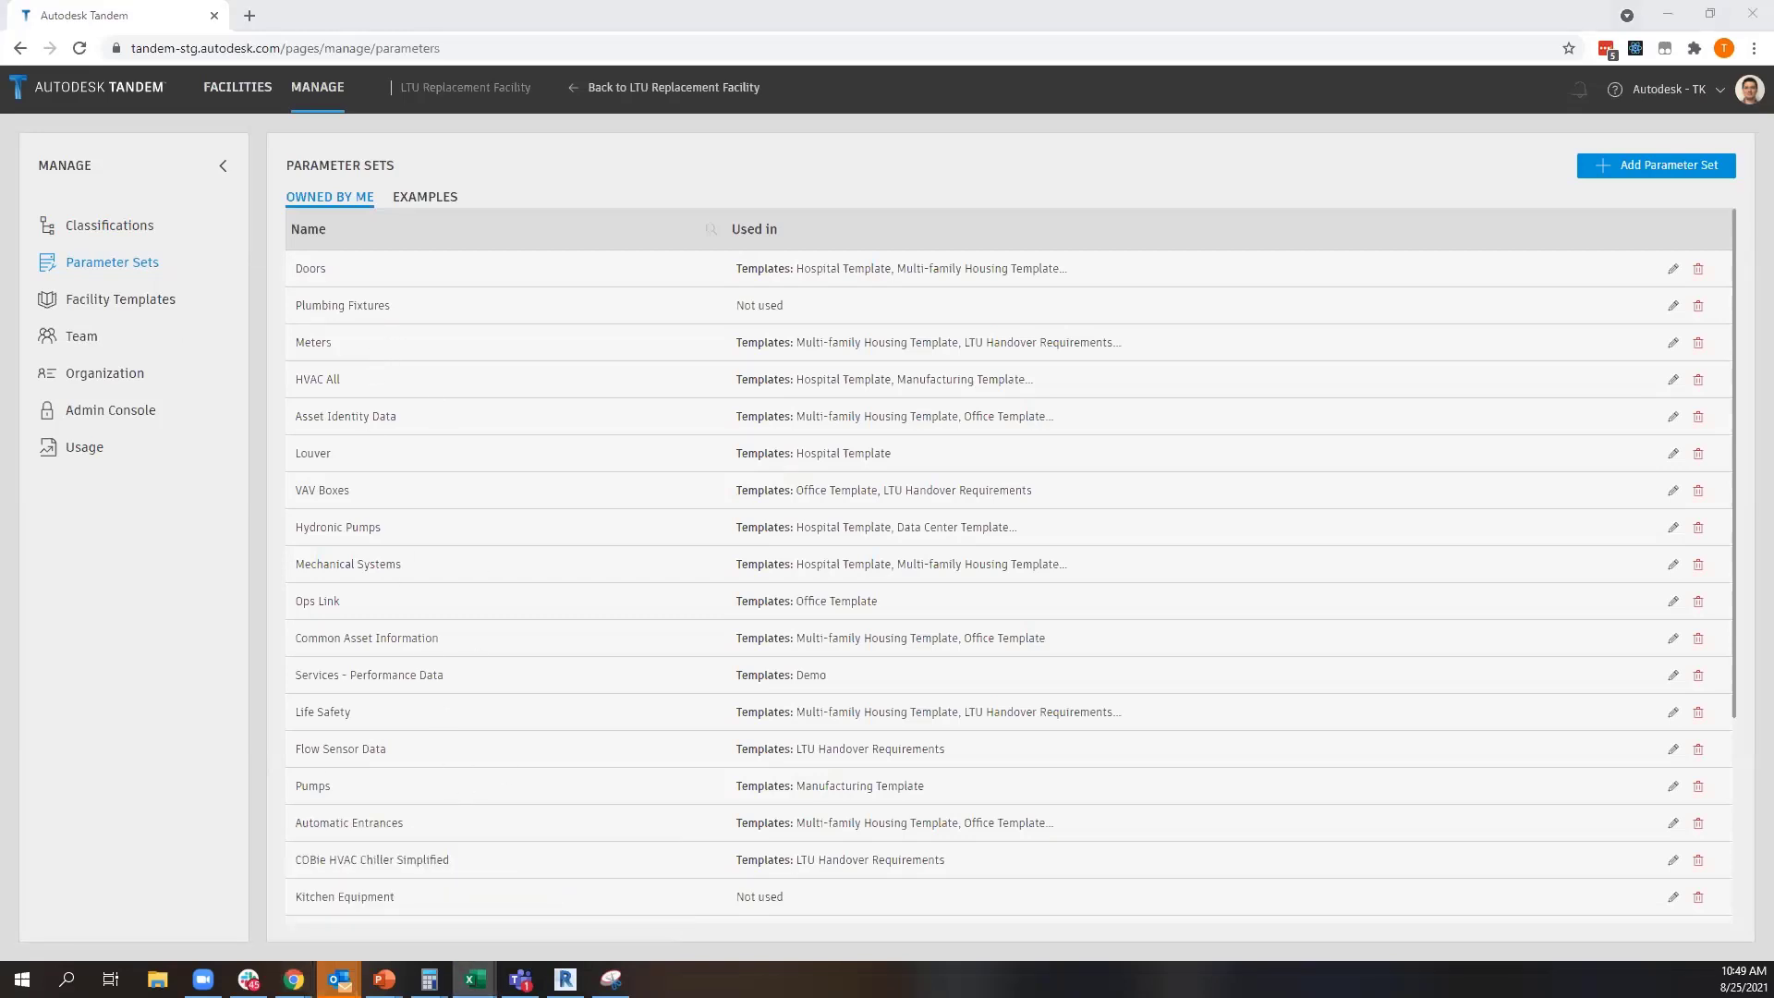
drag(897, 1, 897, 8)
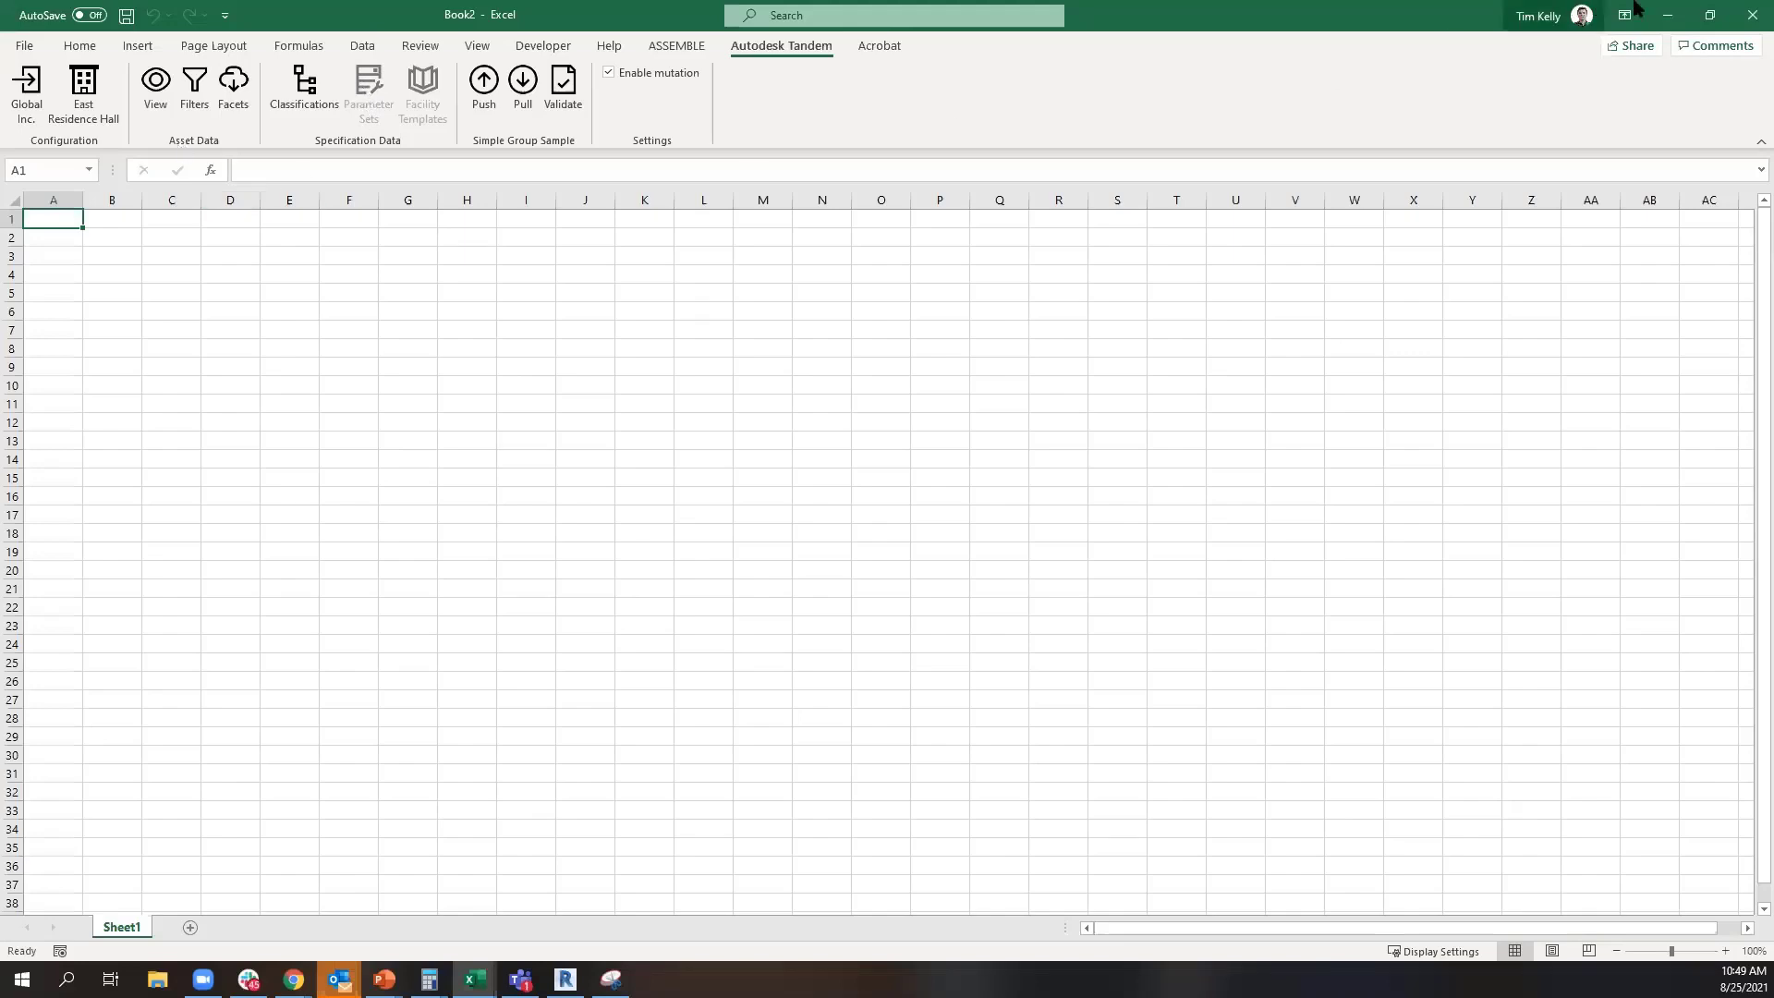
click(1668, 15)
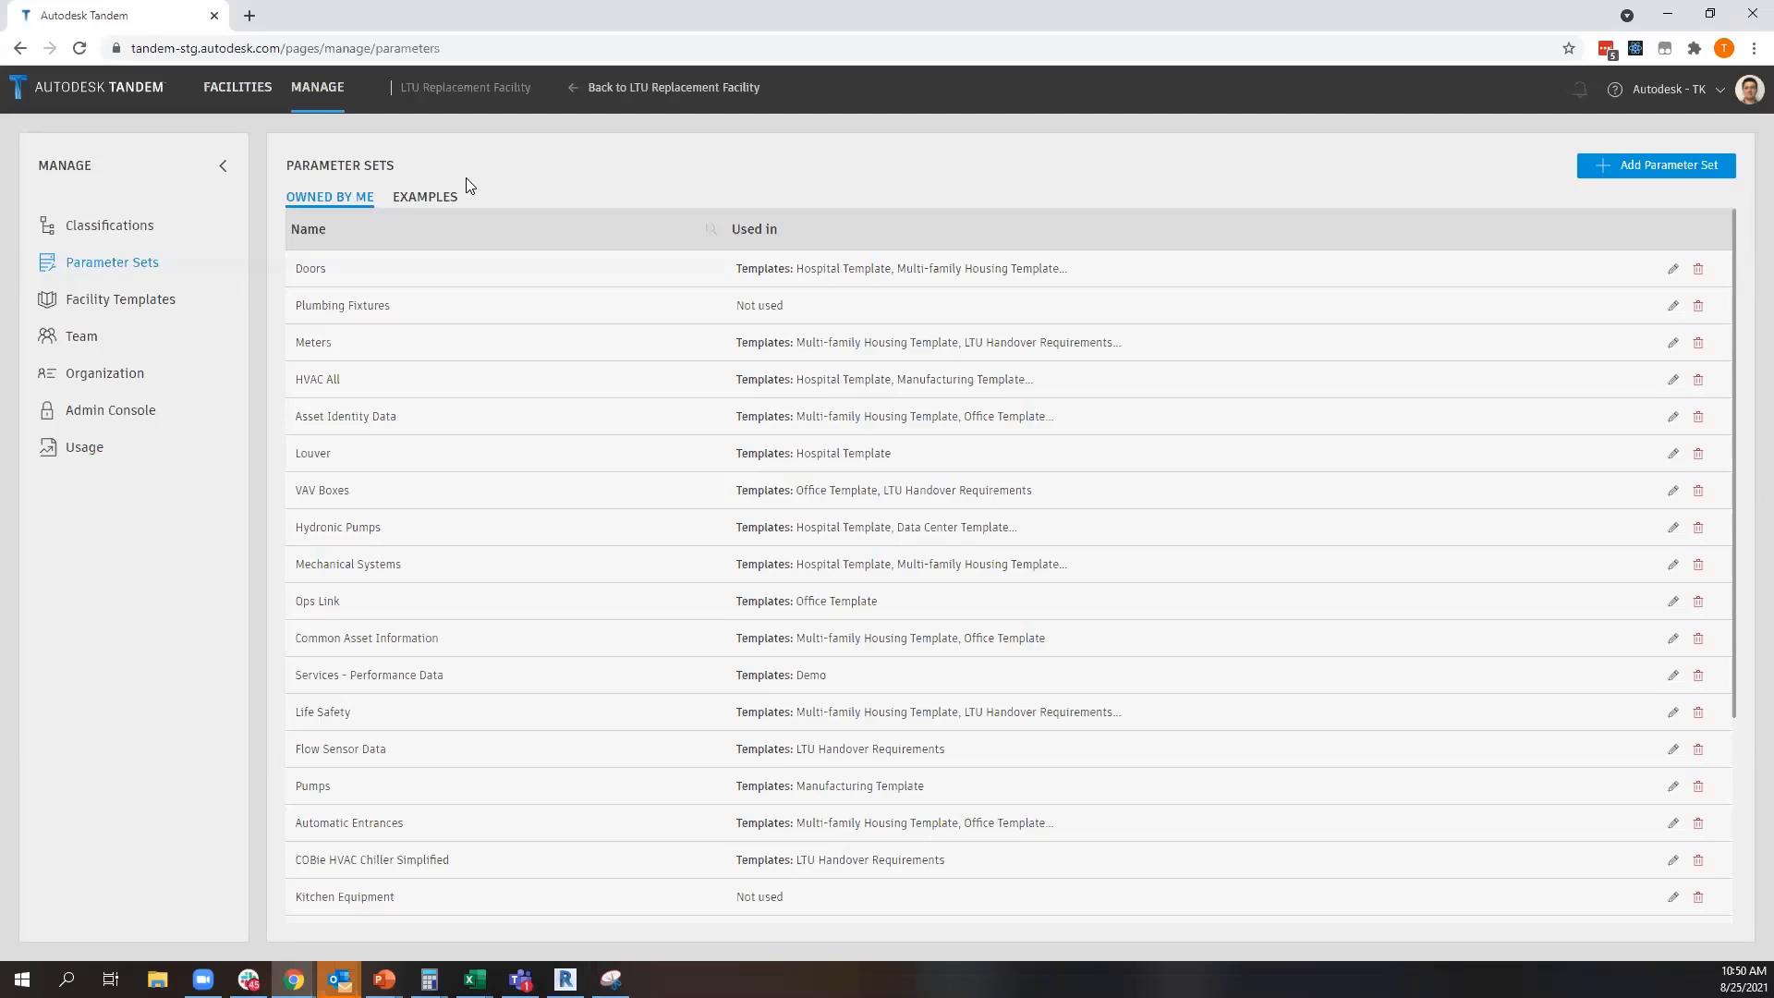
mouse_move(474, 979)
click(562, 910)
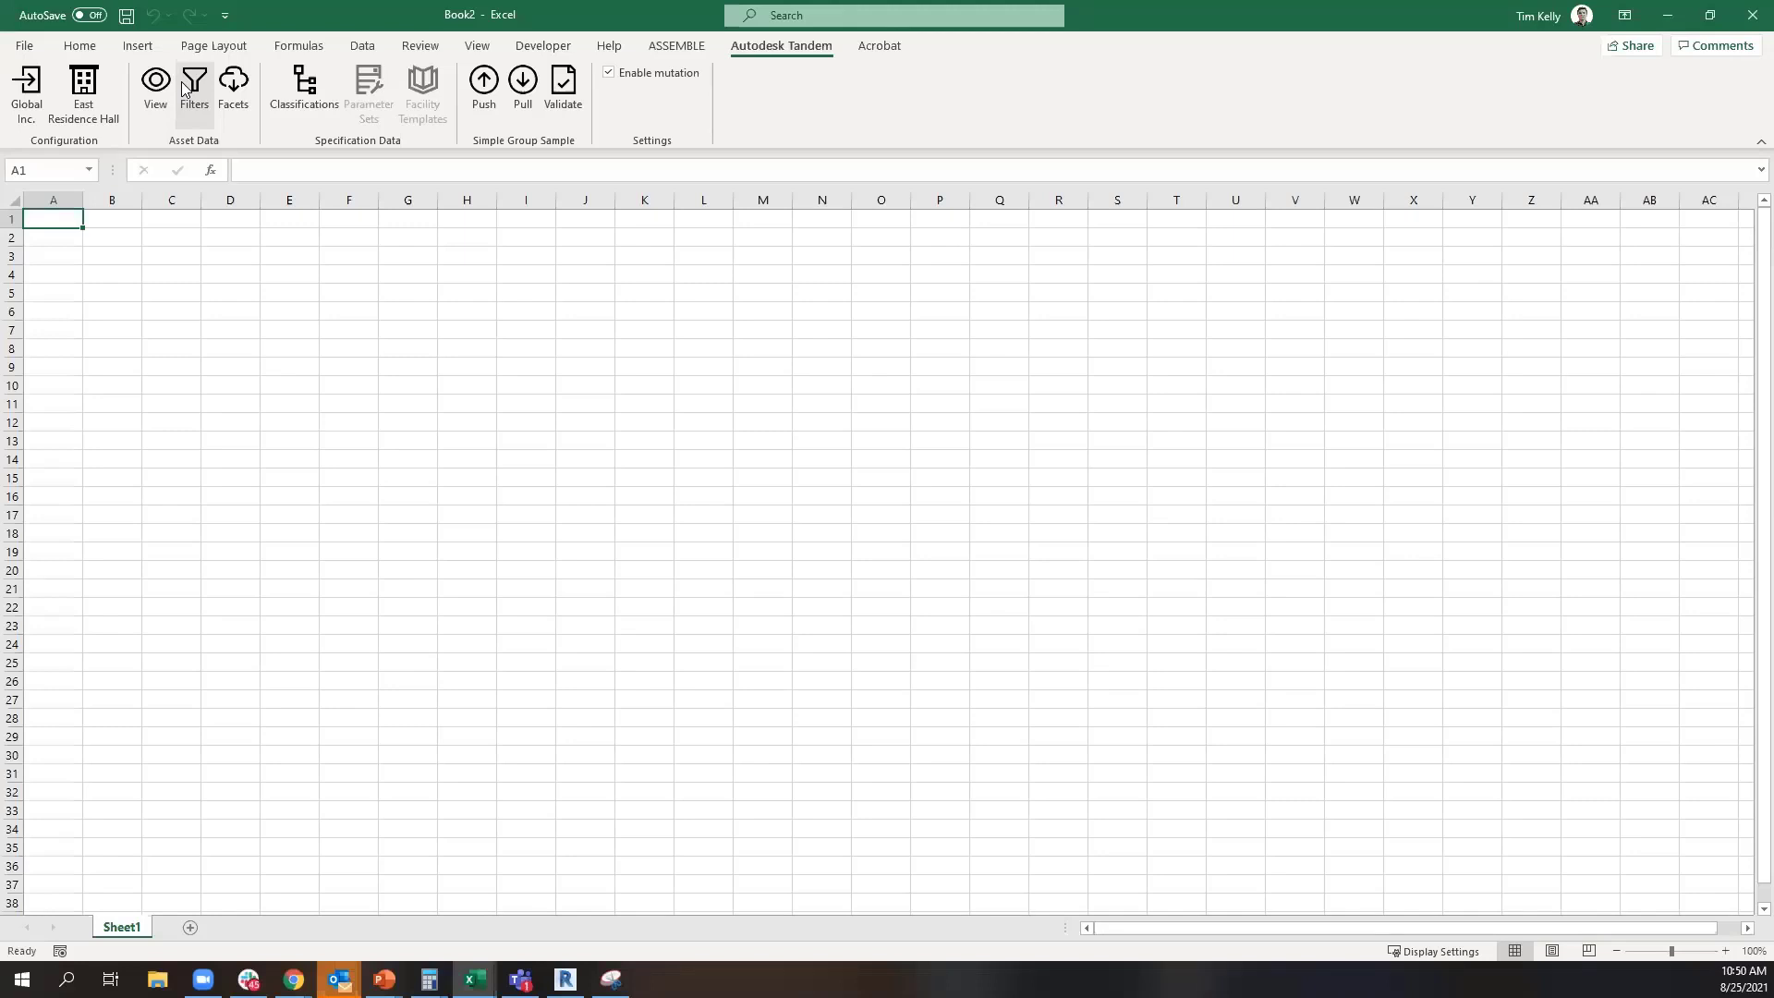
click(183, 85)
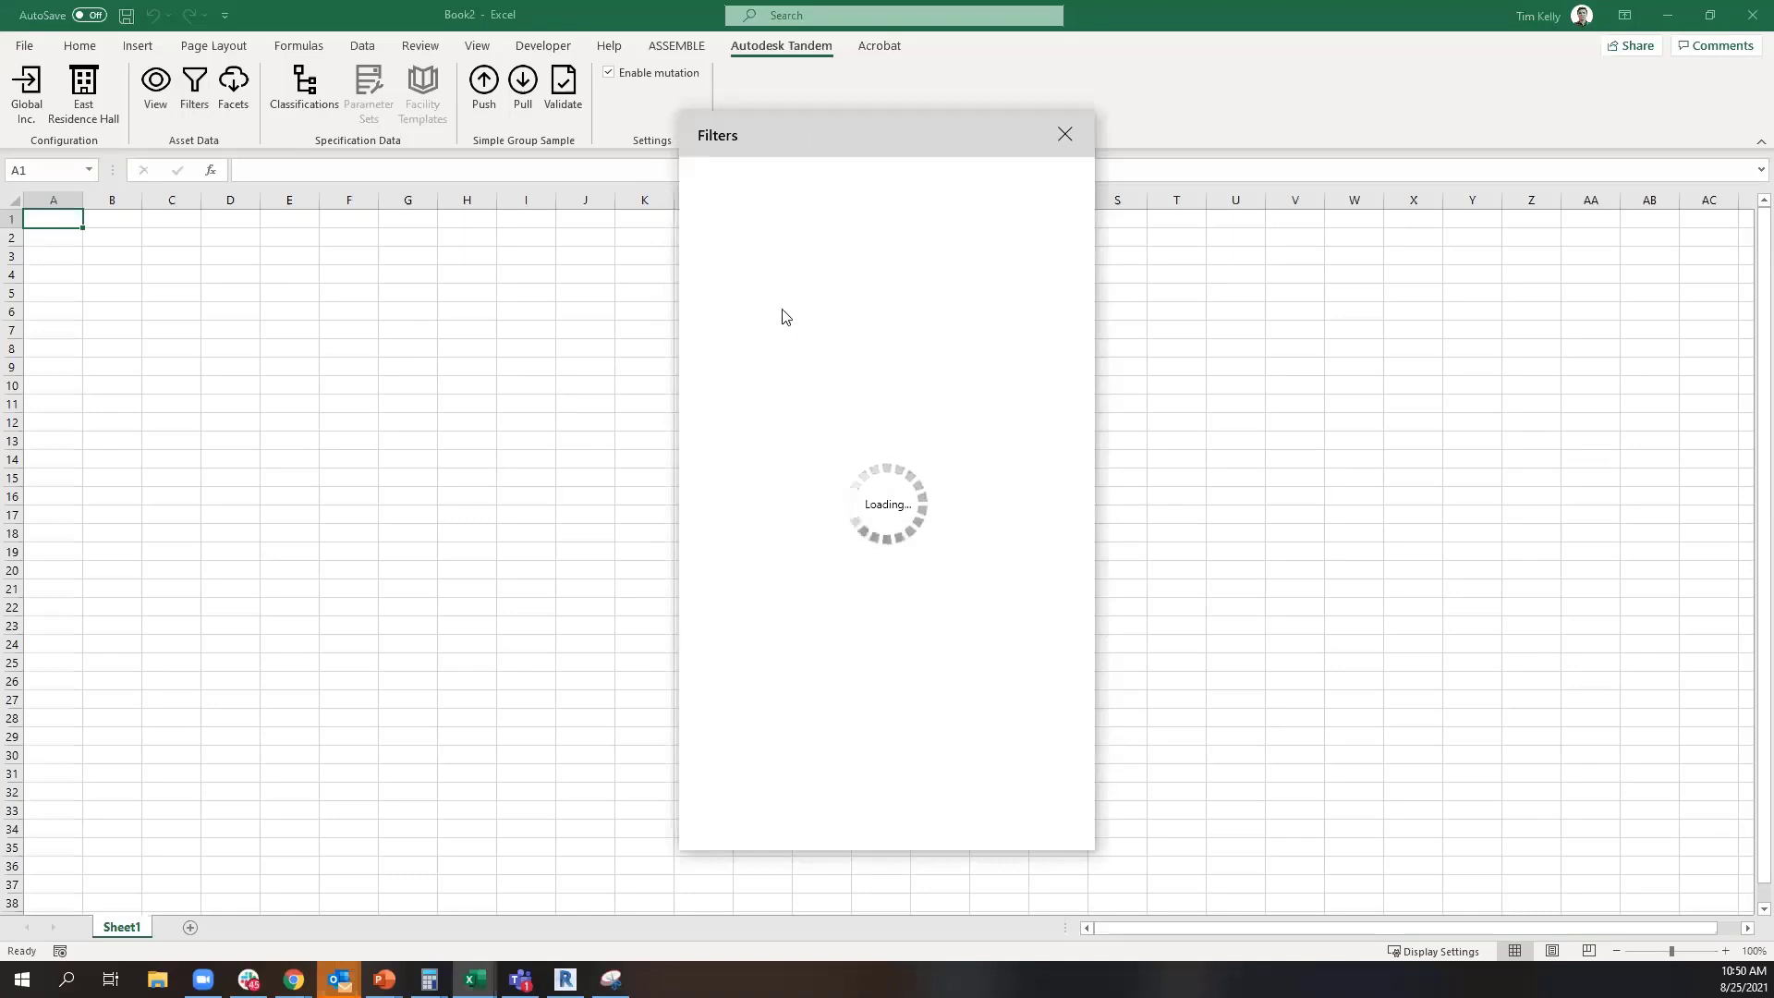
click(1062, 137)
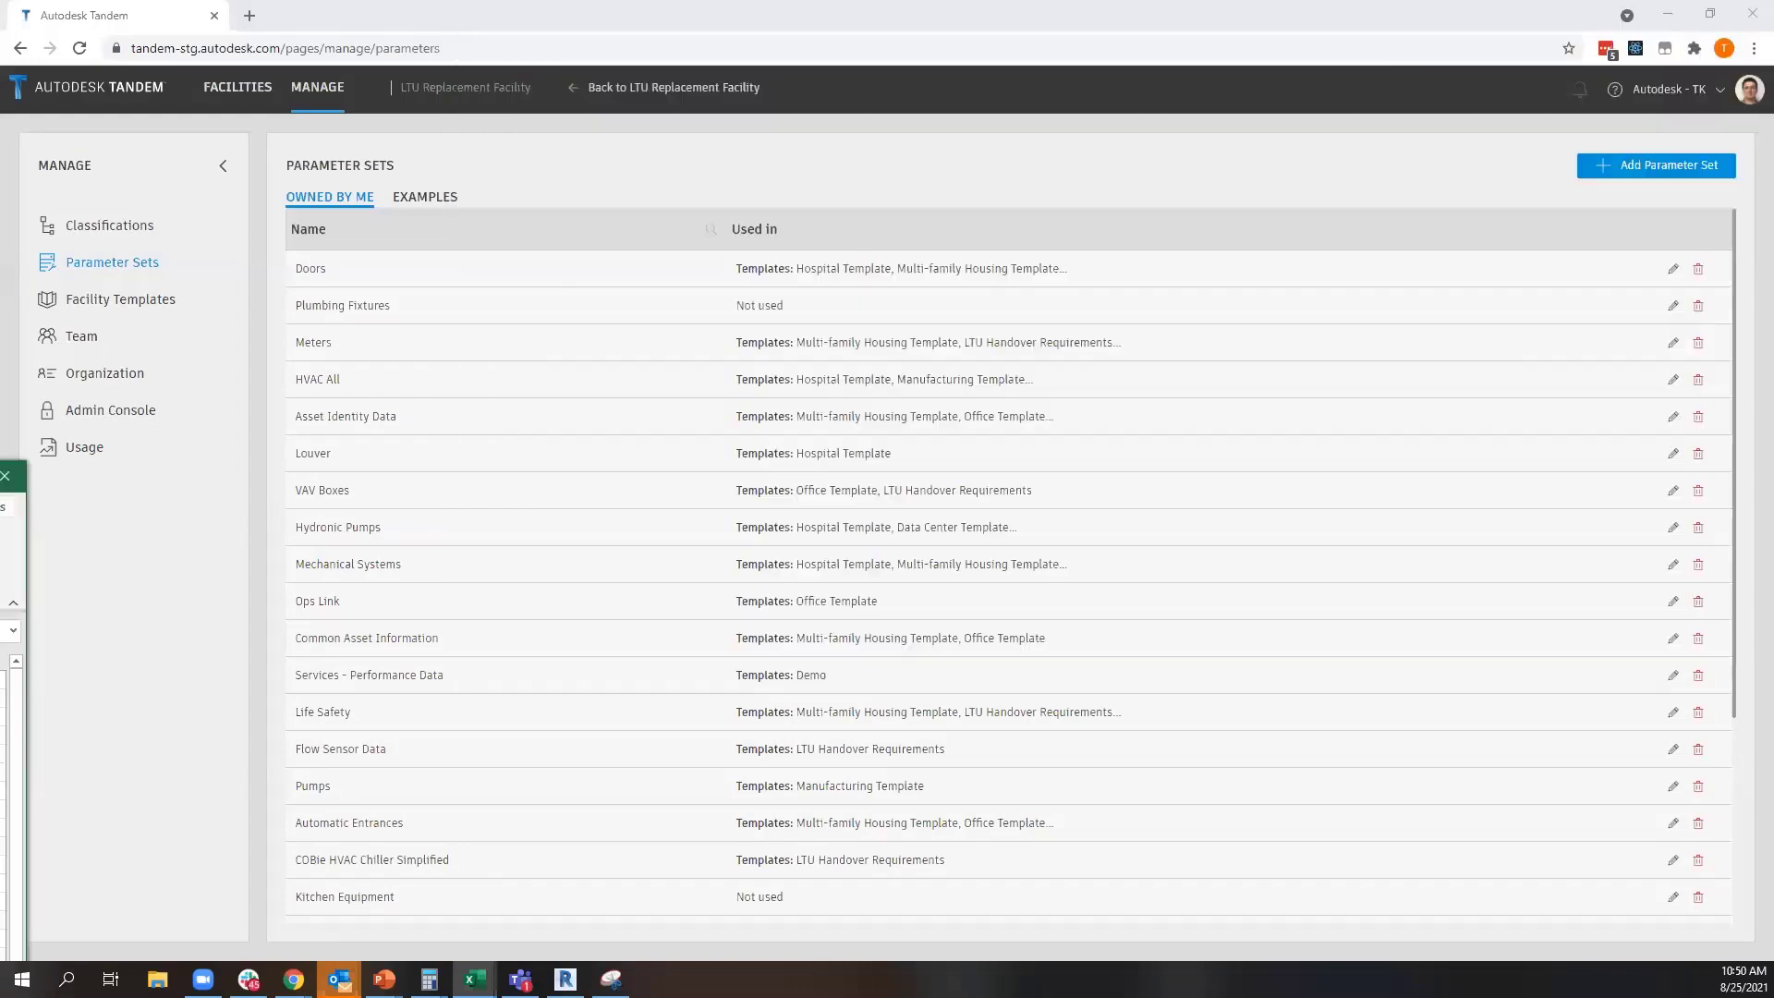
Switch to the Book1 workbook in Excel and open the Tandem asset data filters
mouse_move(474, 980)
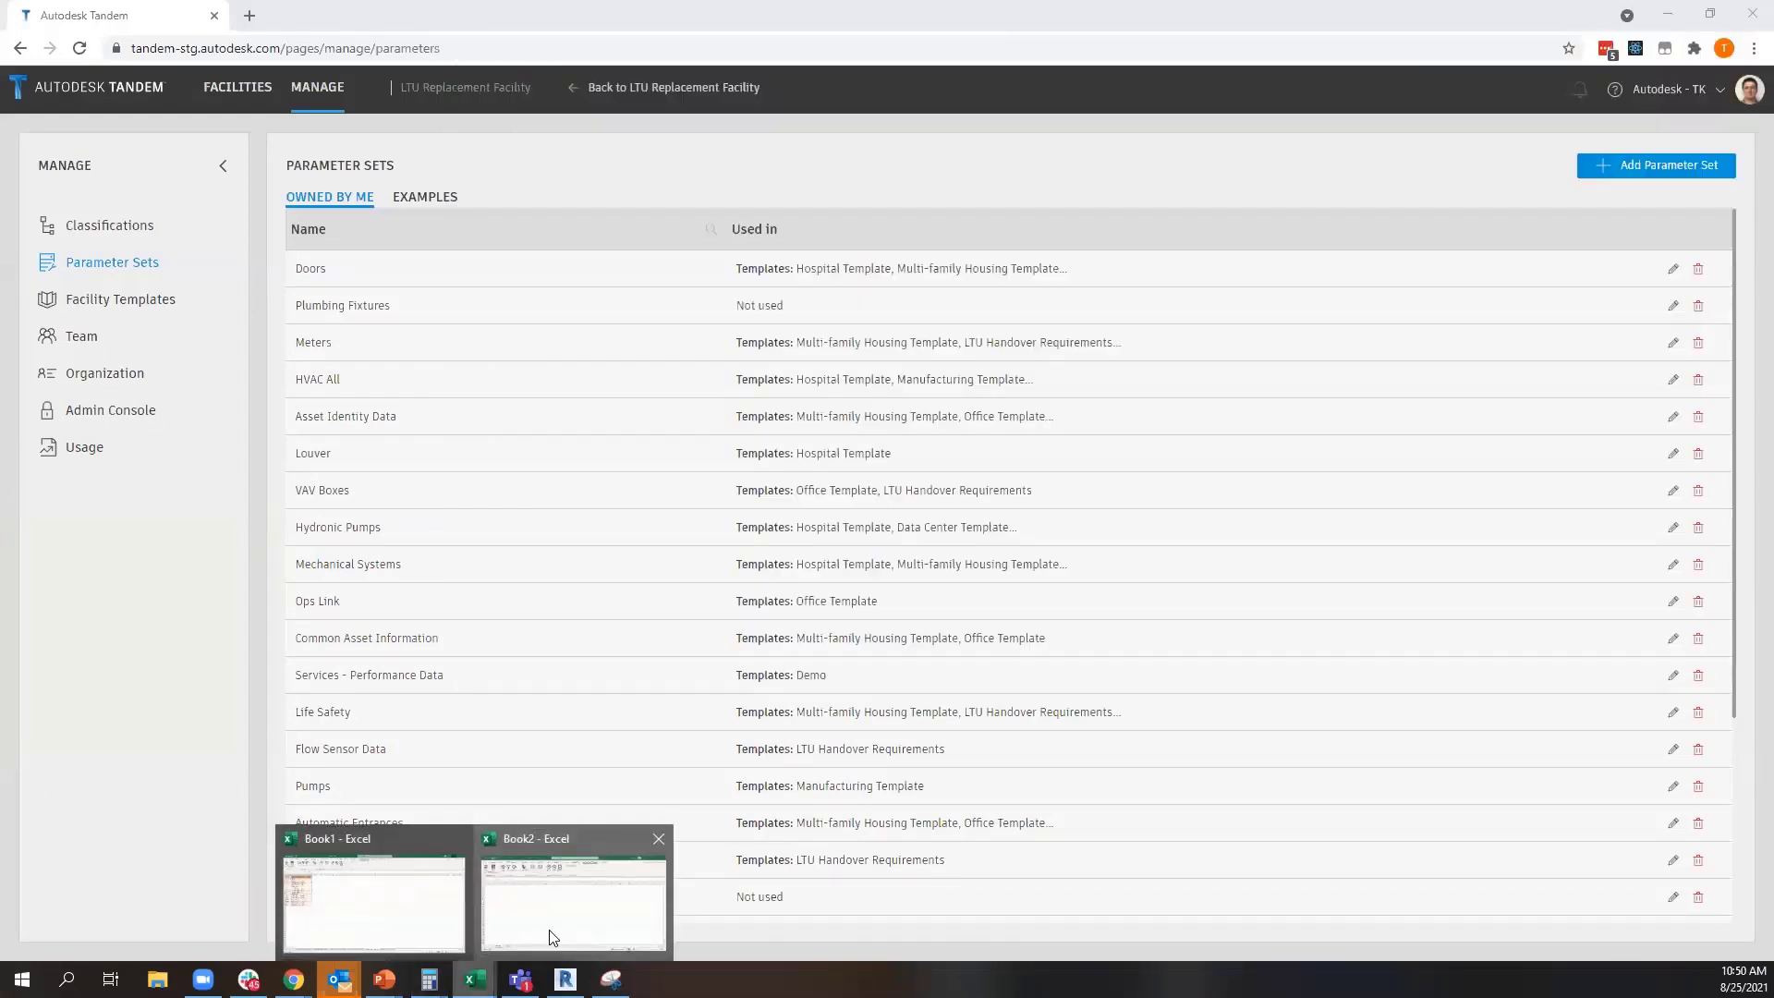
click(411, 916)
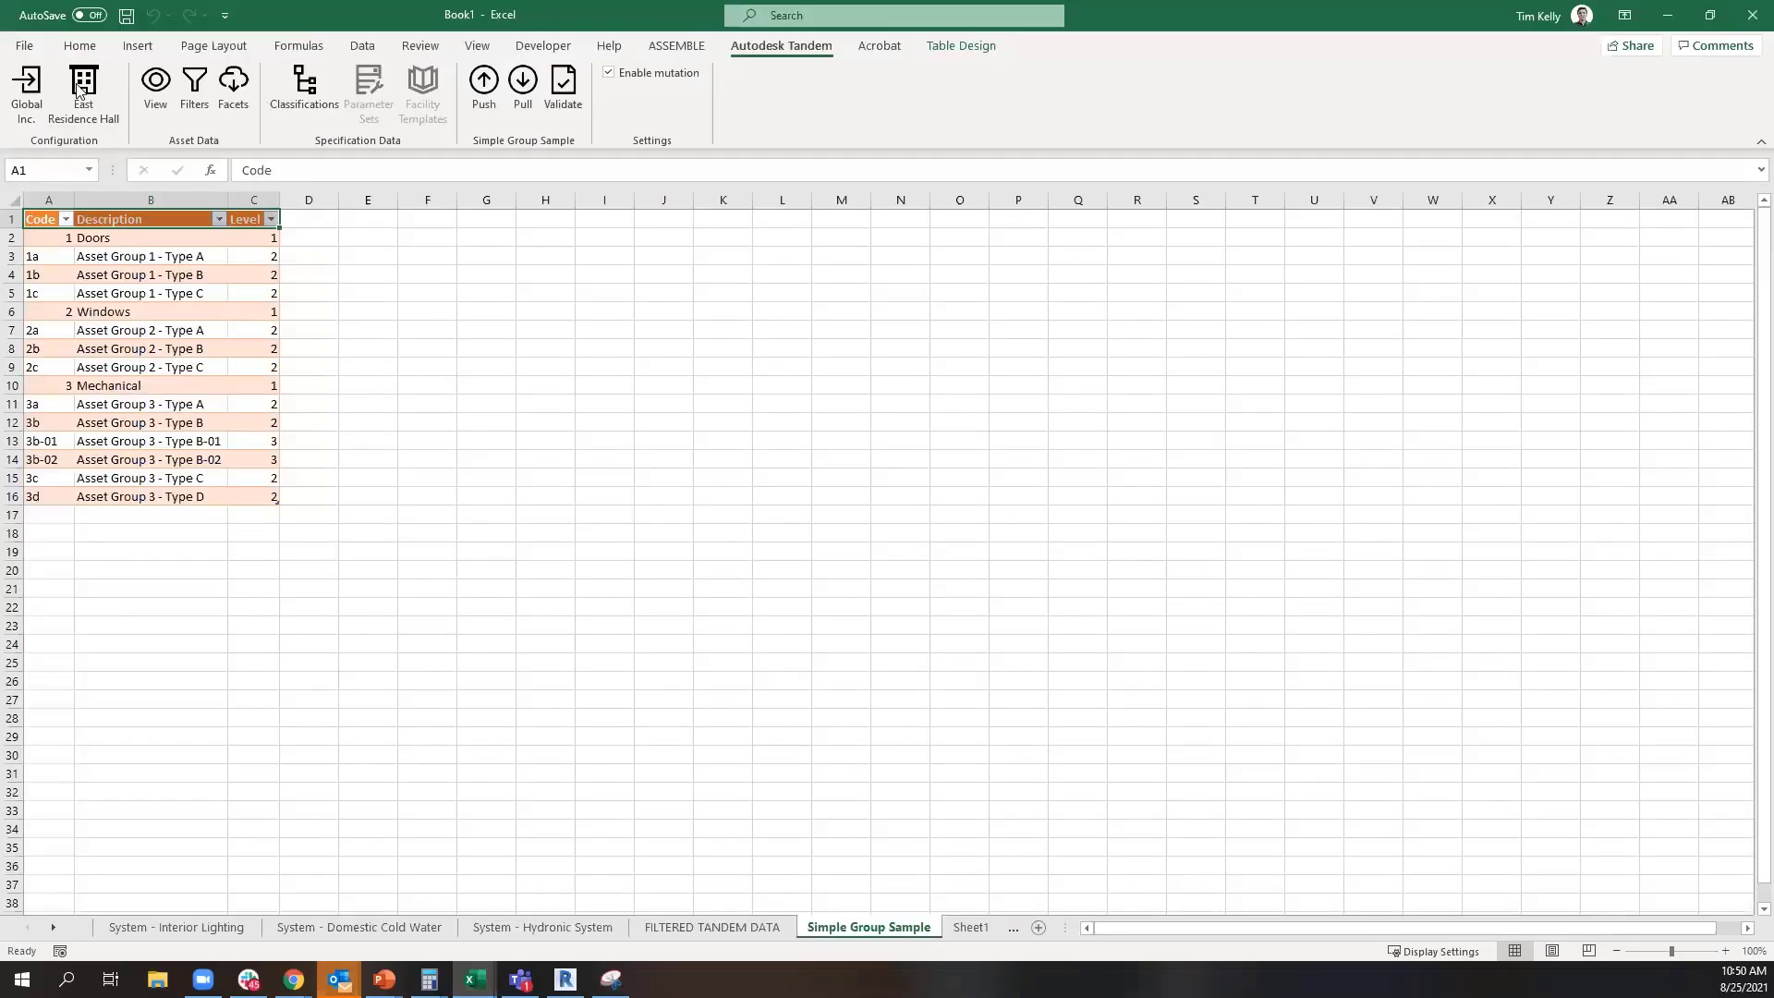
click(196, 92)
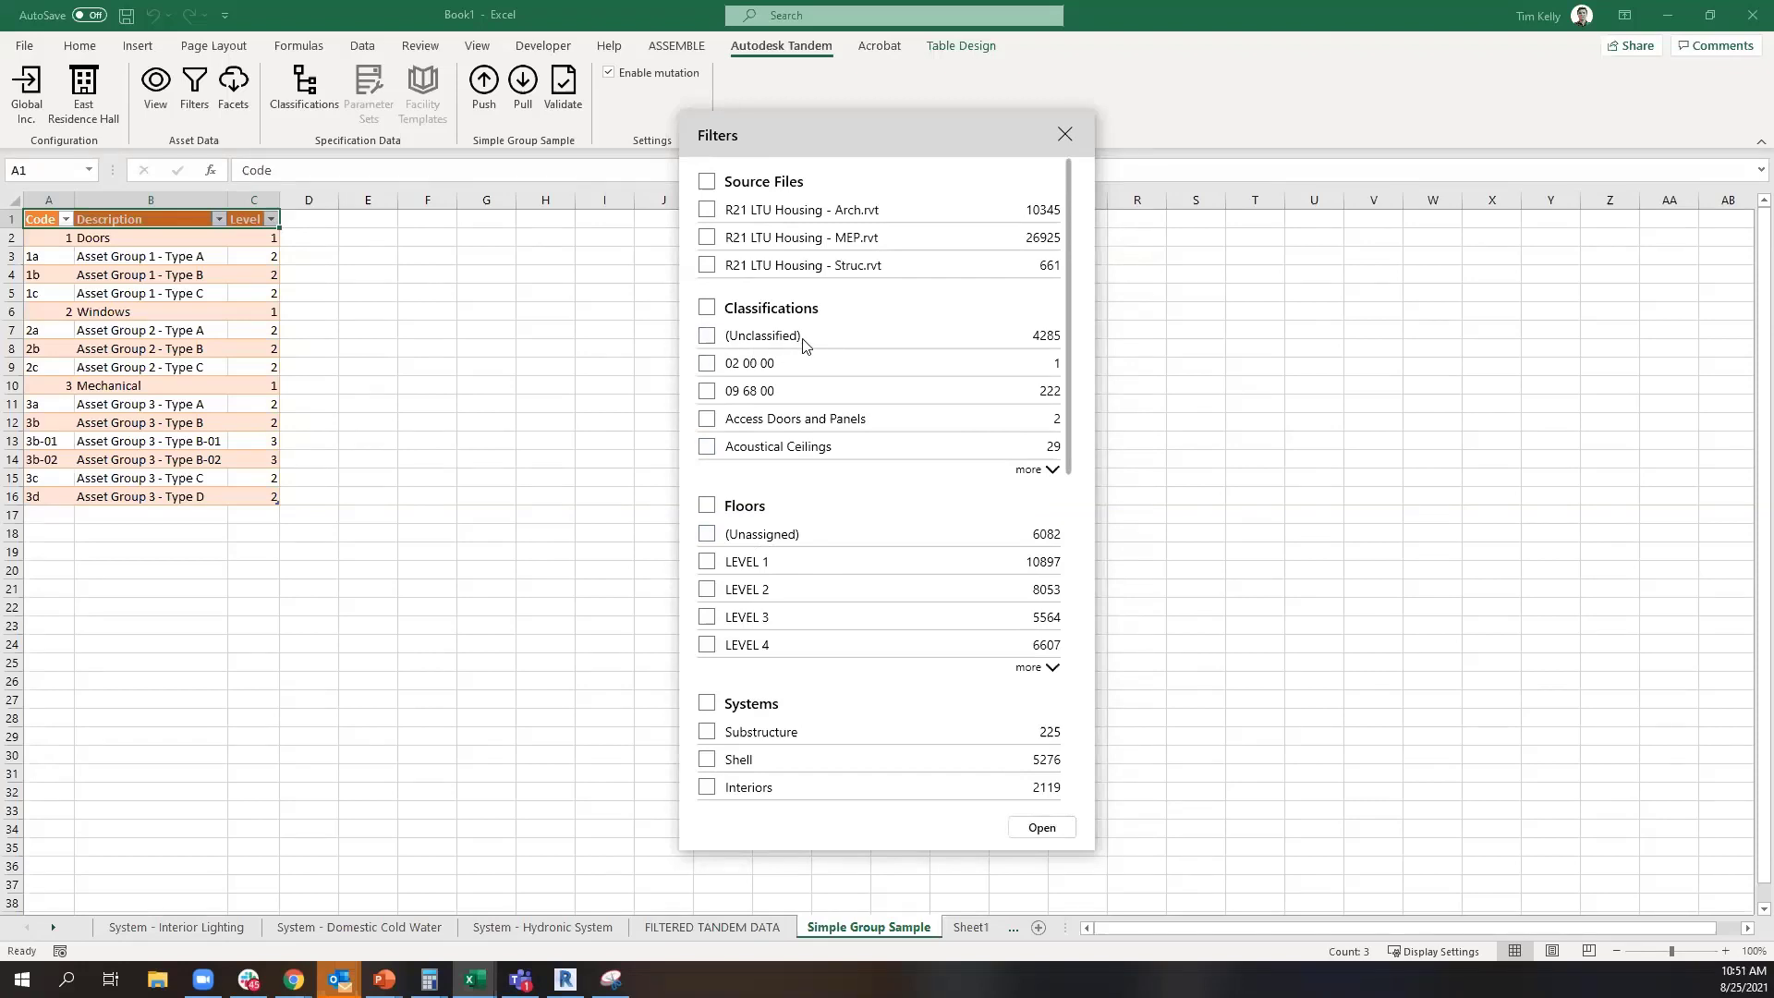
Expand the full list of classification filters and toggle the selection of Acoustical Ceilings and Air Duct Accessories
click(1023, 470)
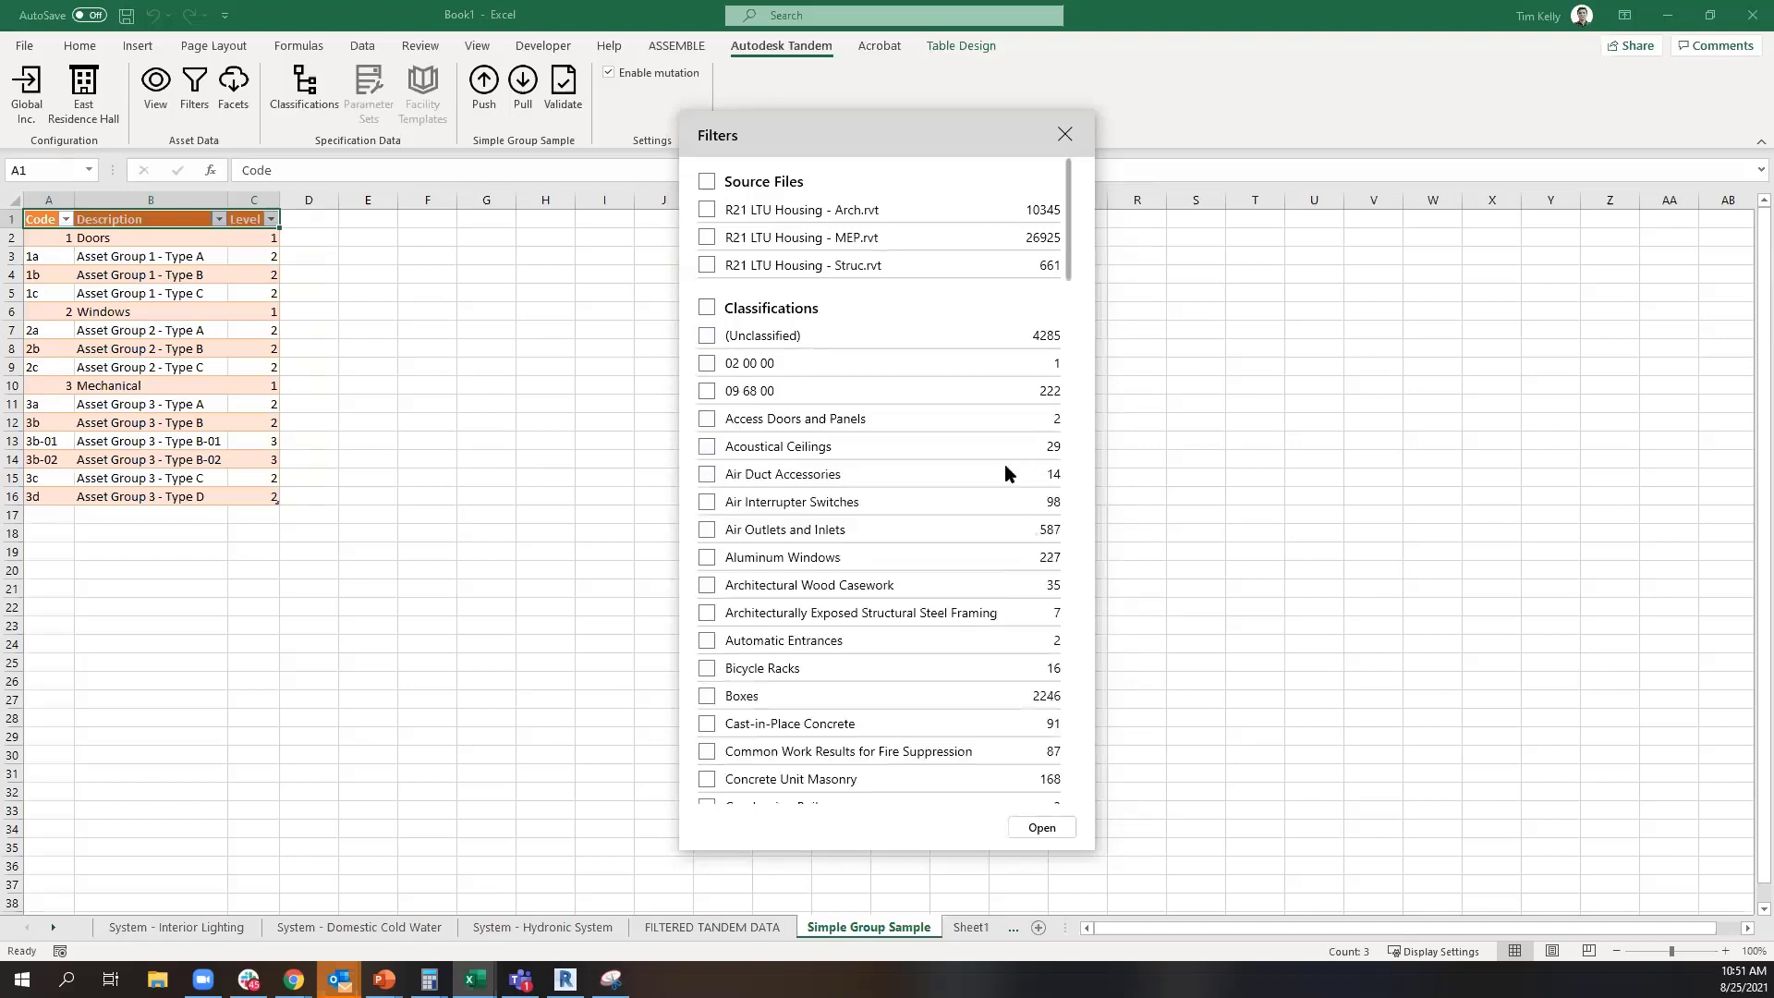
scroll(942, 466, down, 1)
click(708, 357)
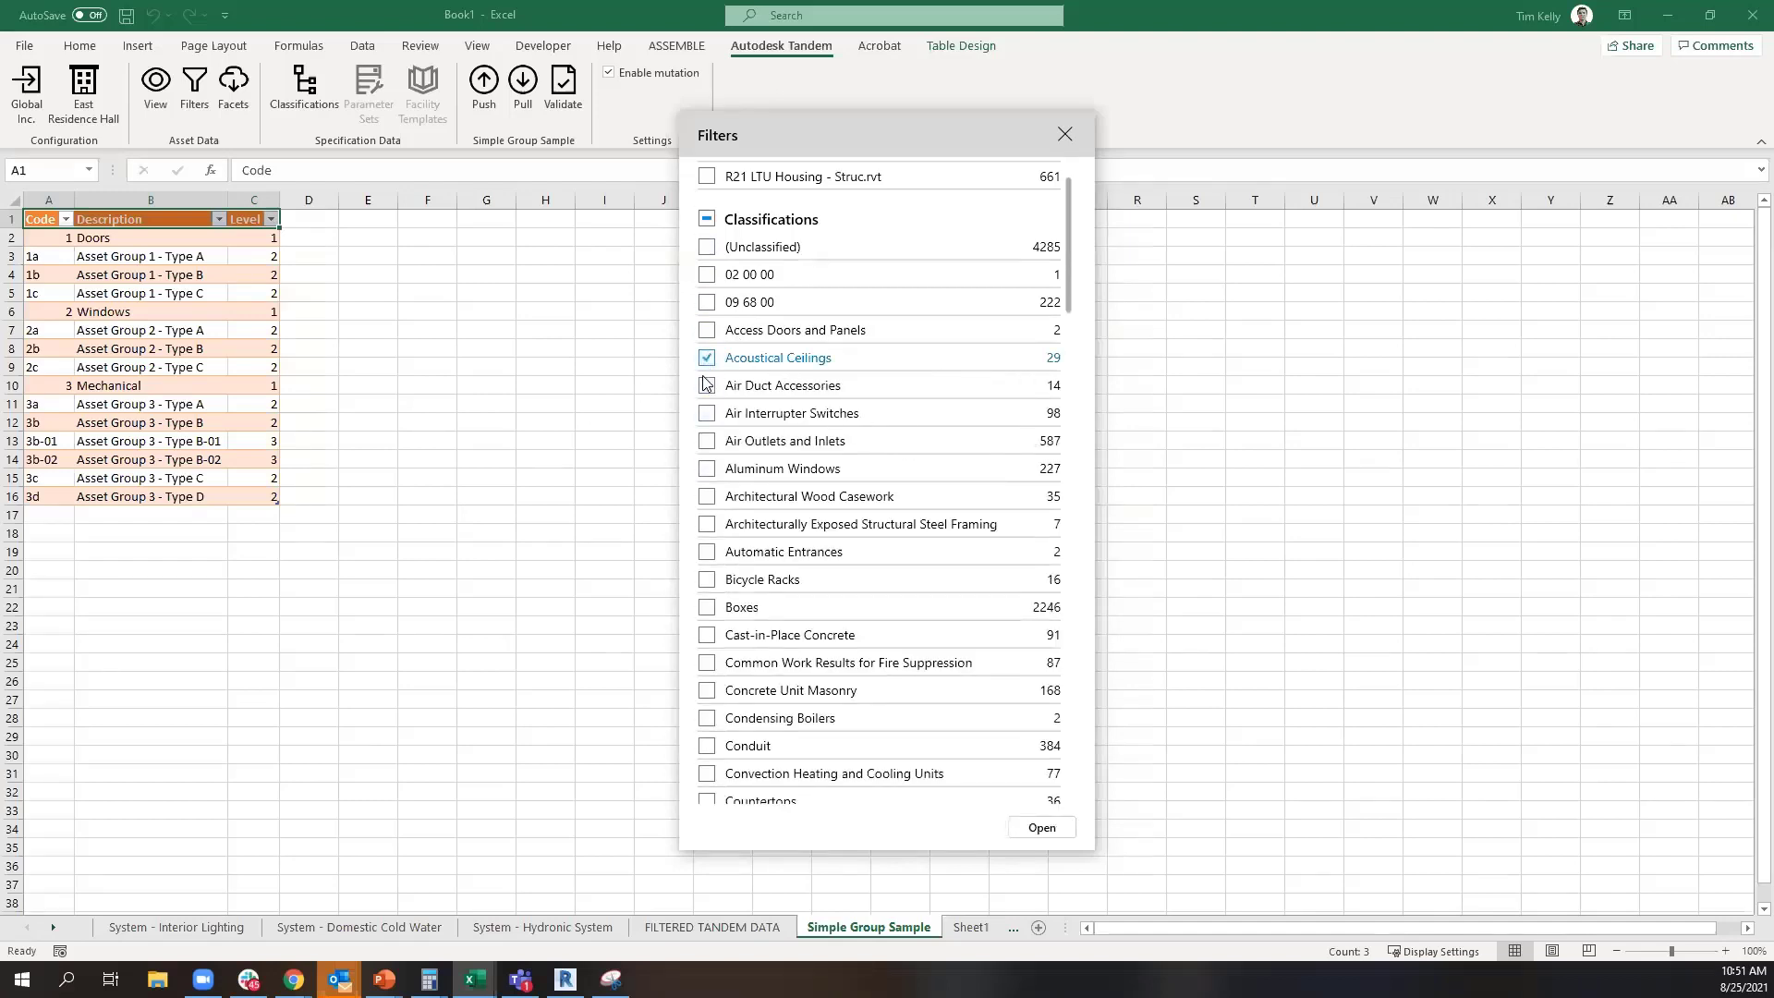
click(706, 385)
click(707, 358)
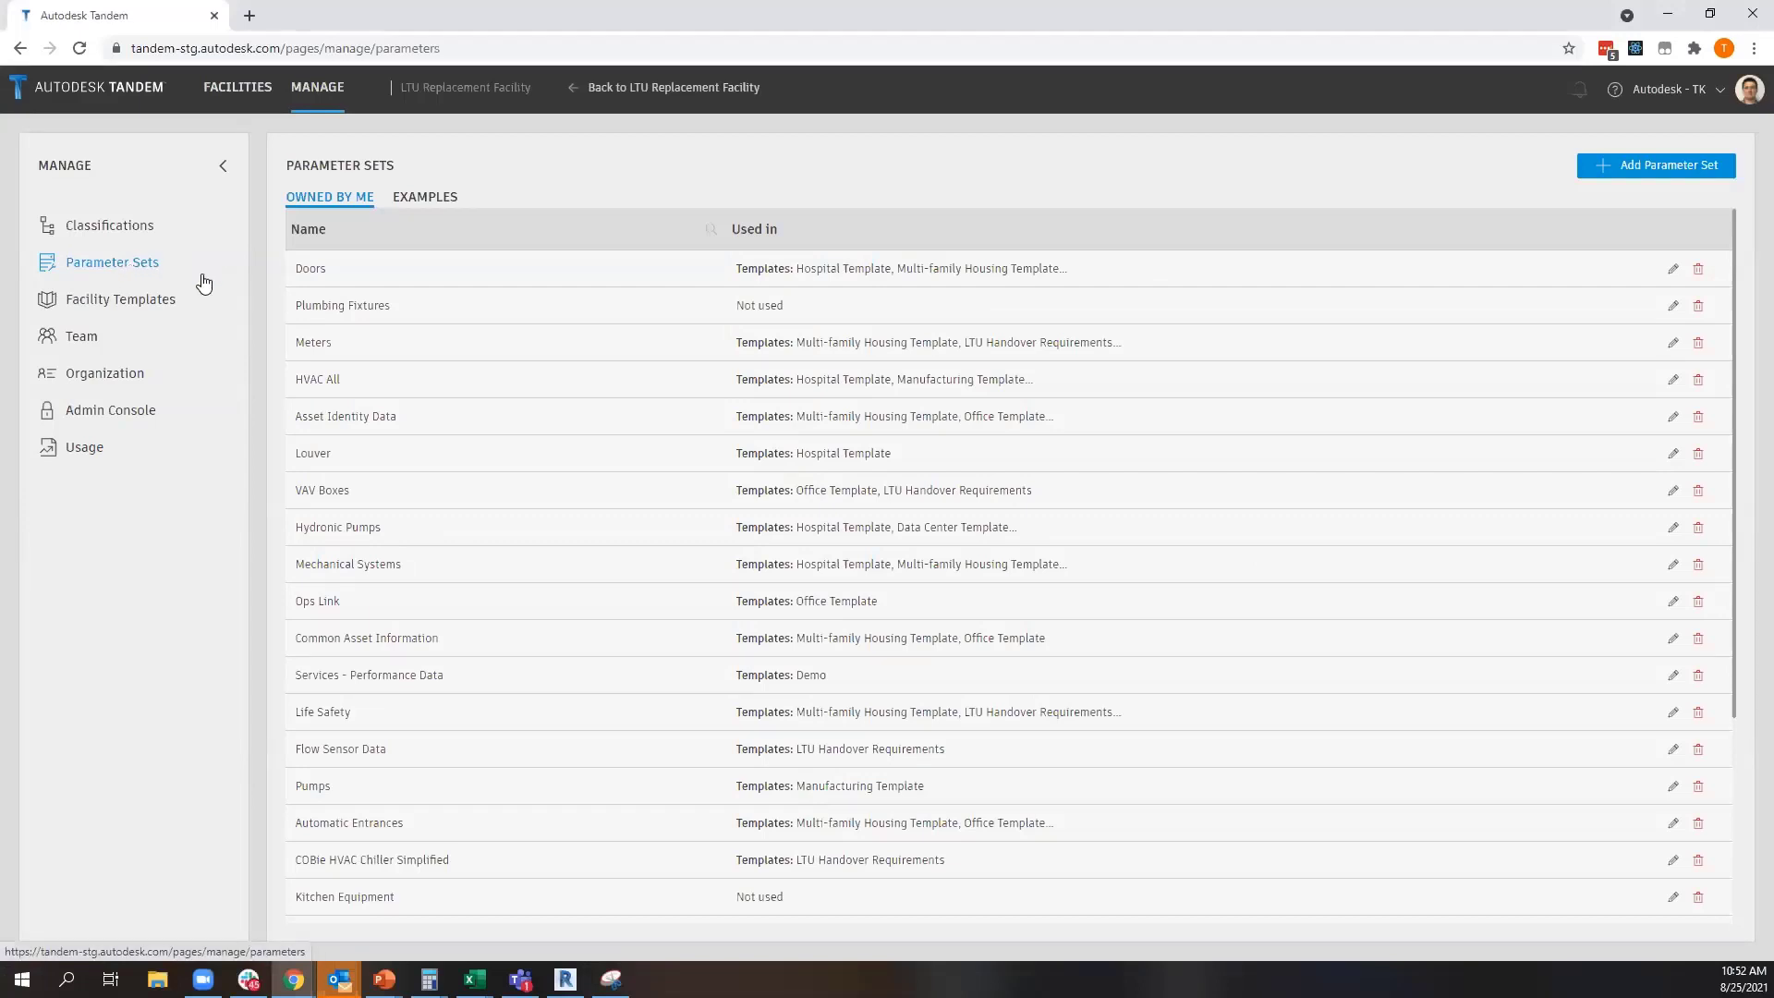
Open the classification systems in Tandem's management area and display the Uniformat and Uniclass code lists
click(125, 235)
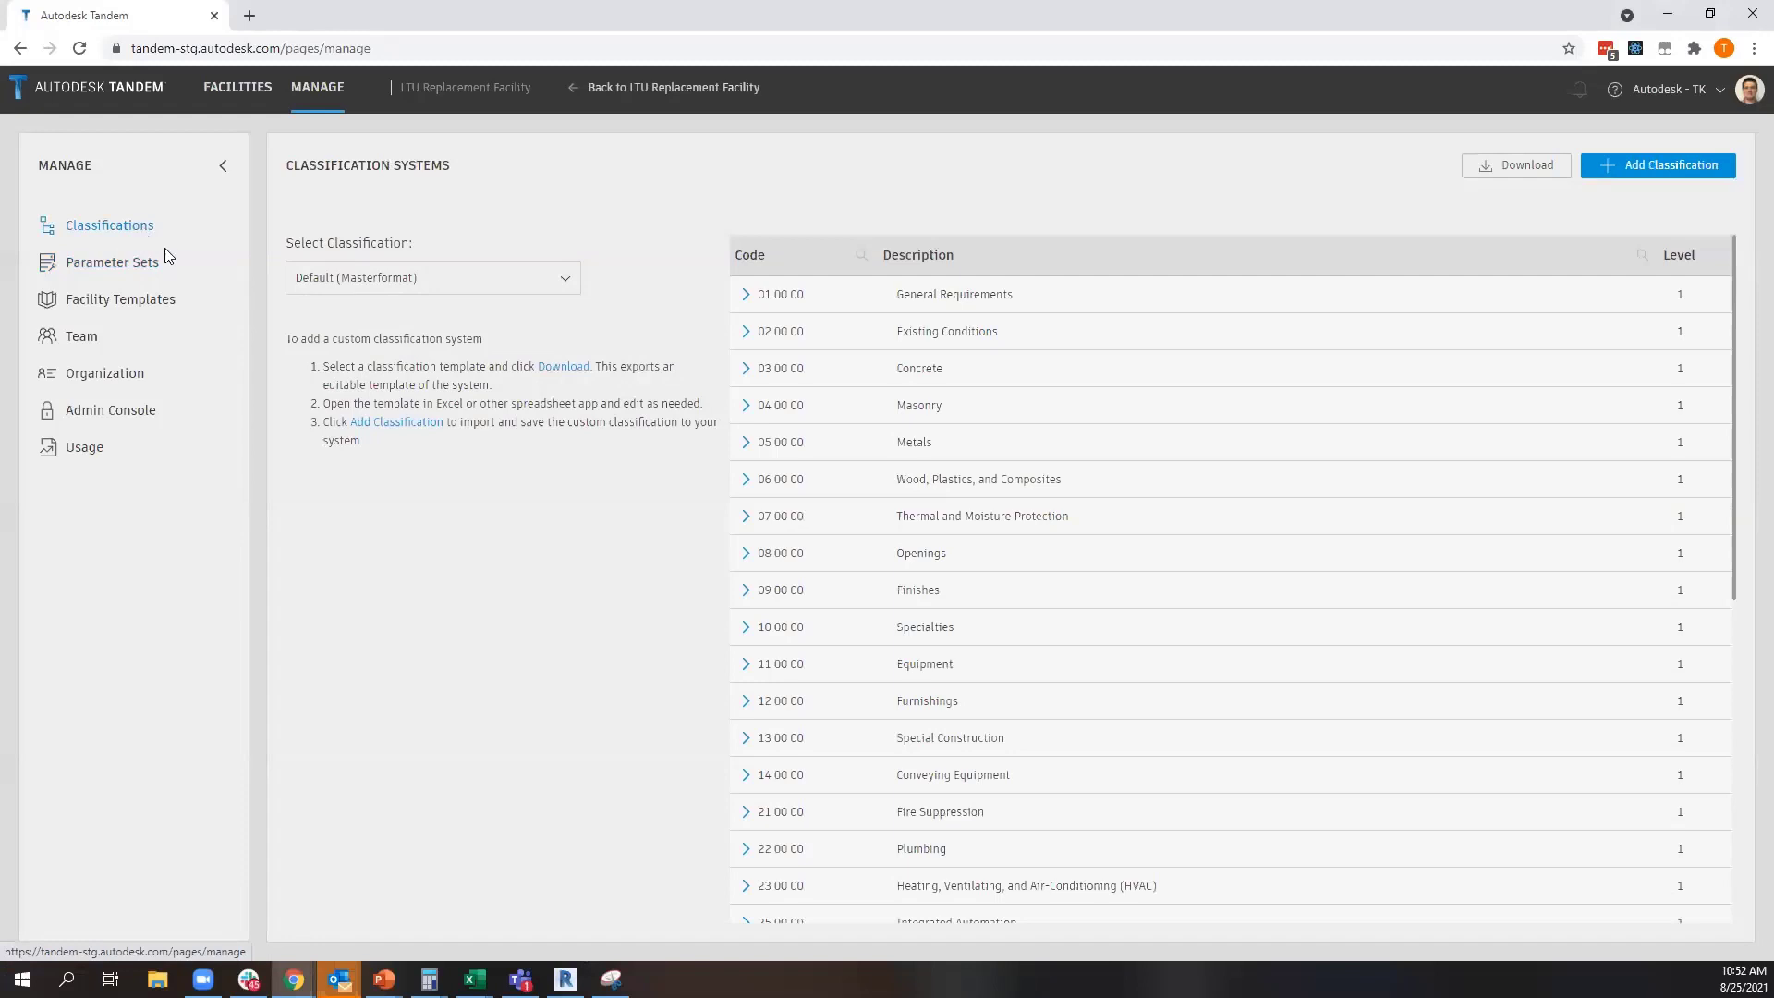
click(429, 289)
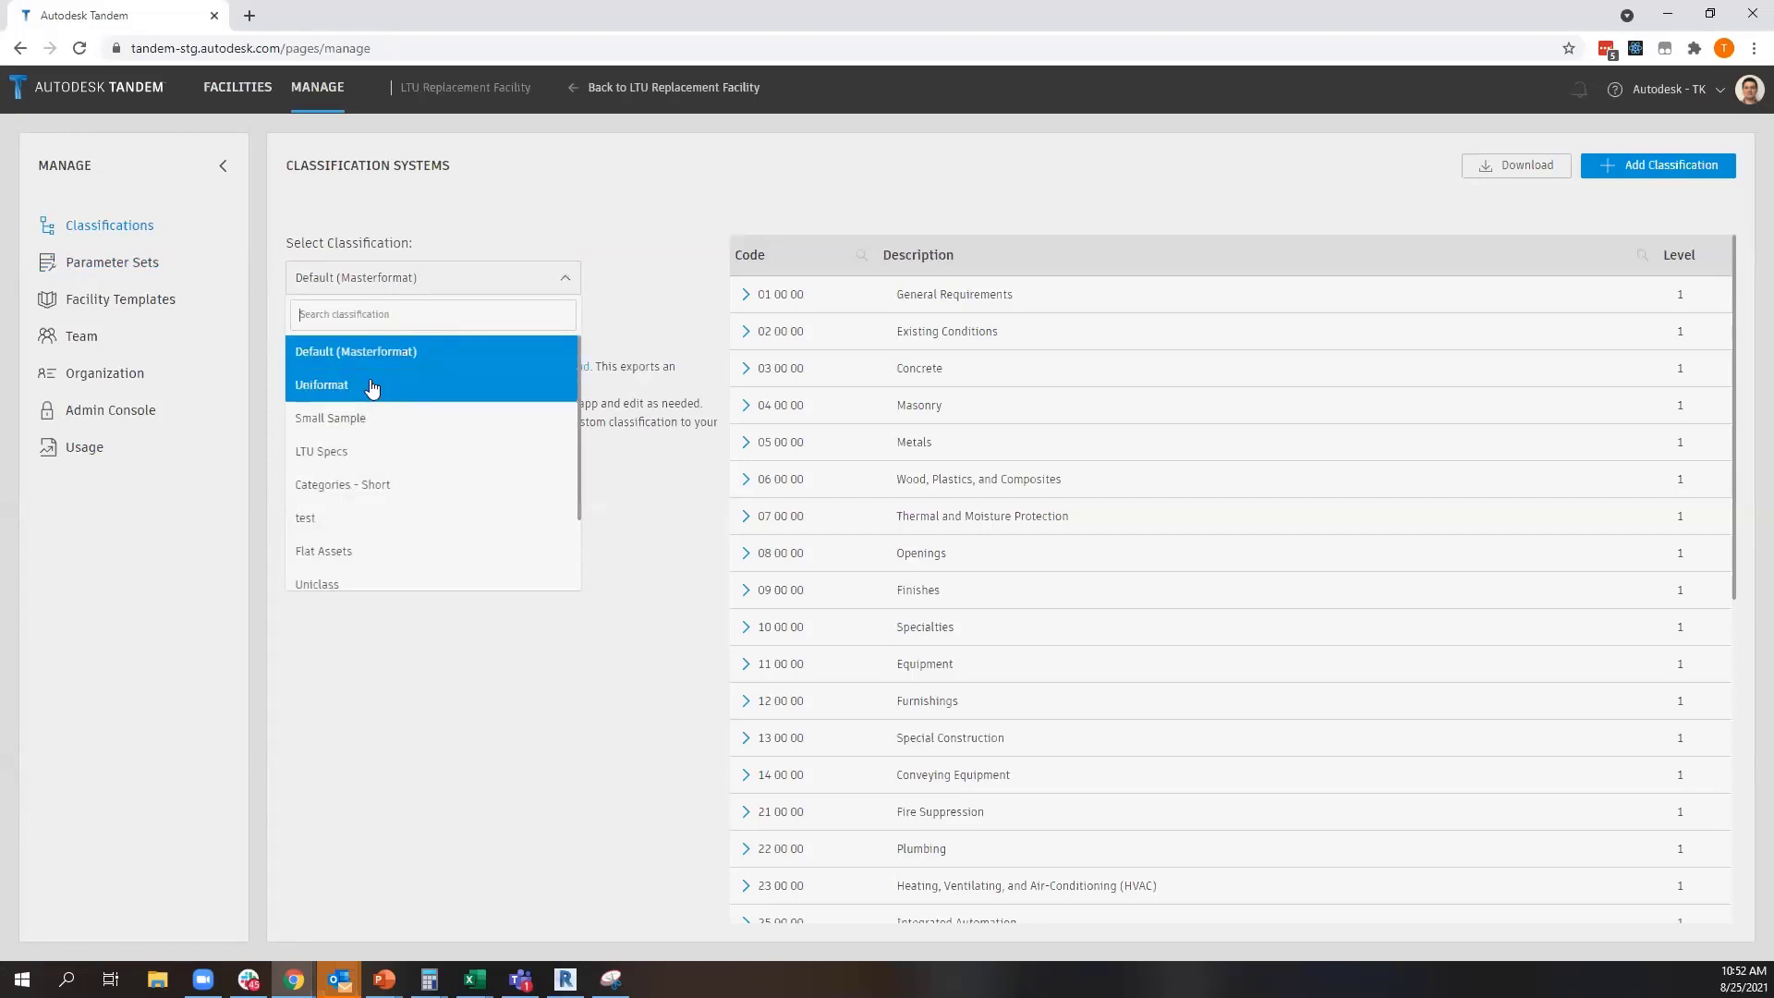
click(343, 389)
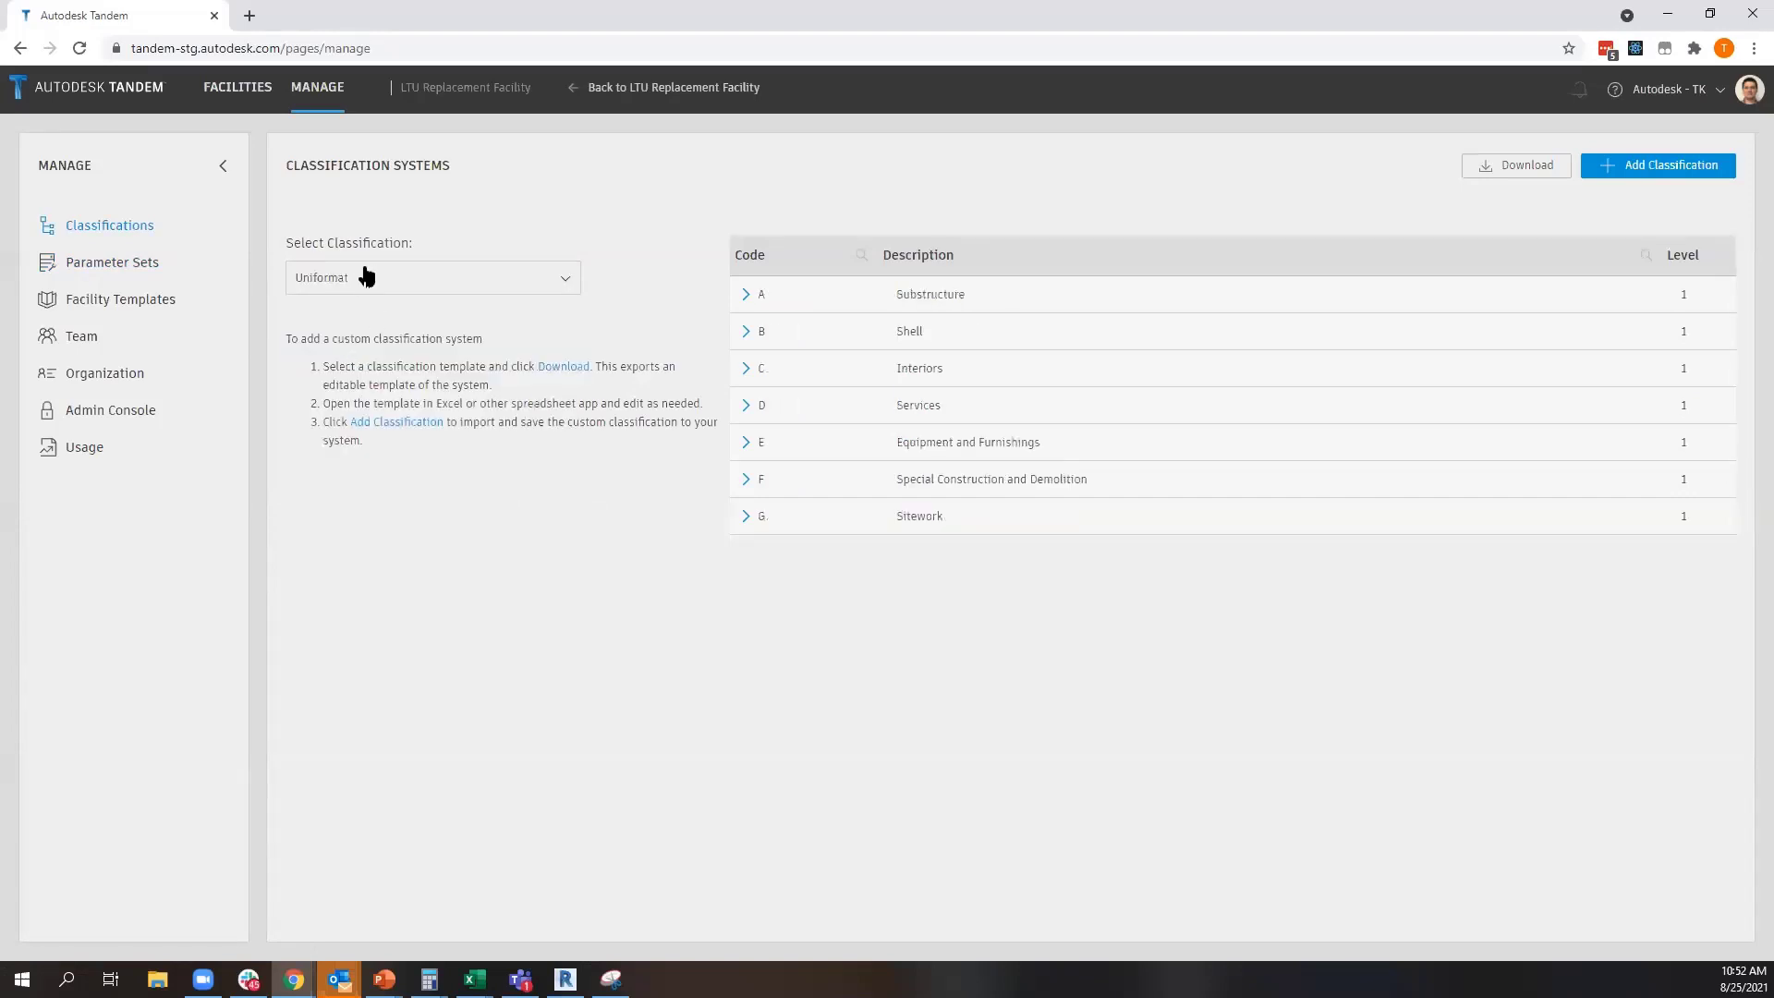
click(374, 294)
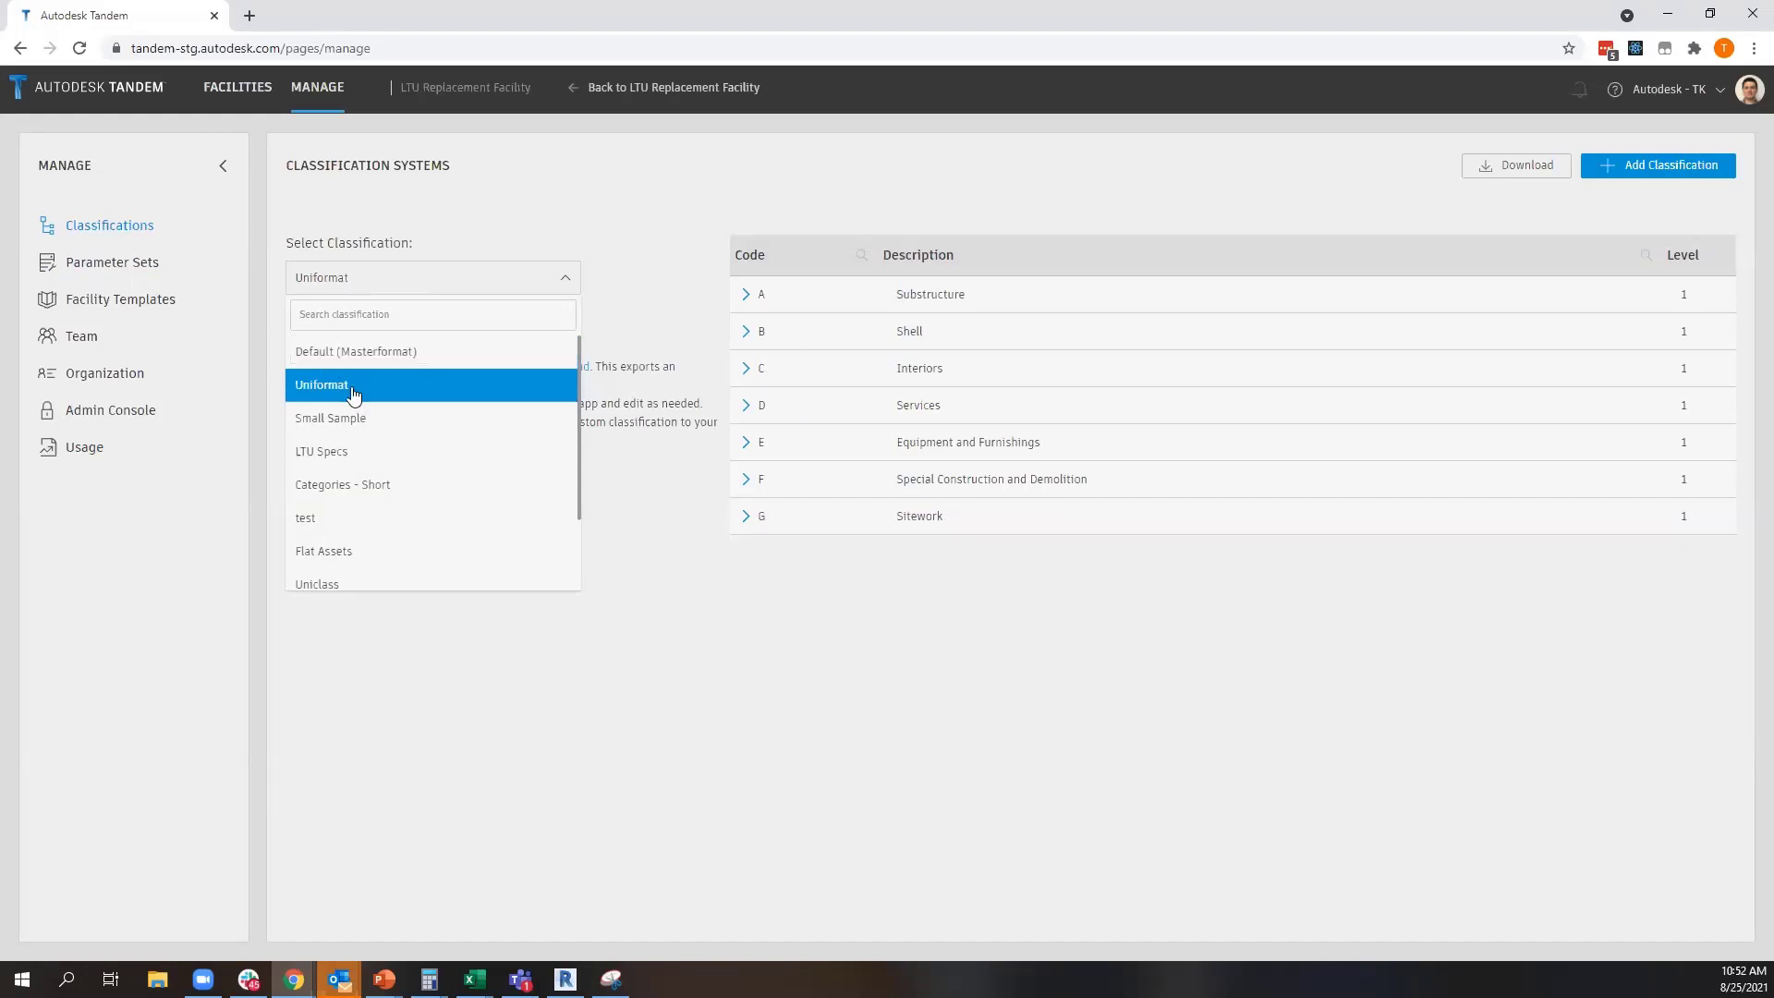
scroll(406, 553, down, 2)
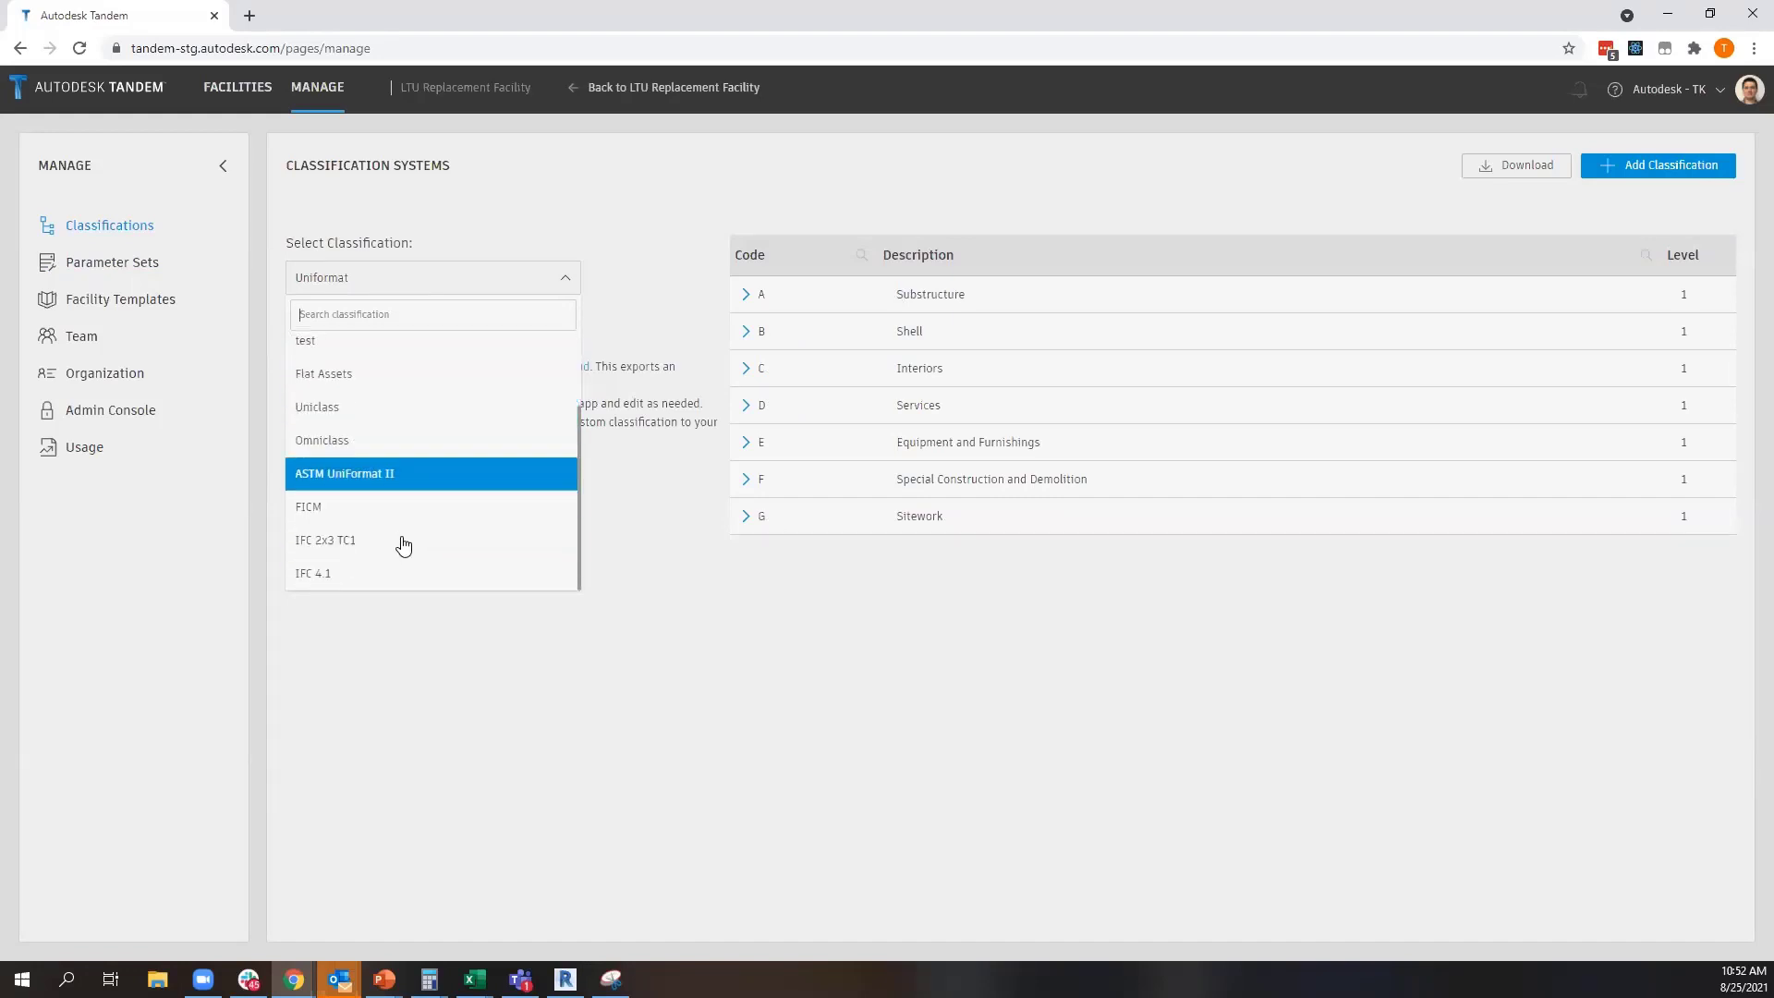
click(365, 421)
Look through the remaining classification systems and display the IFC 2x3 TC1 codes
click(411, 282)
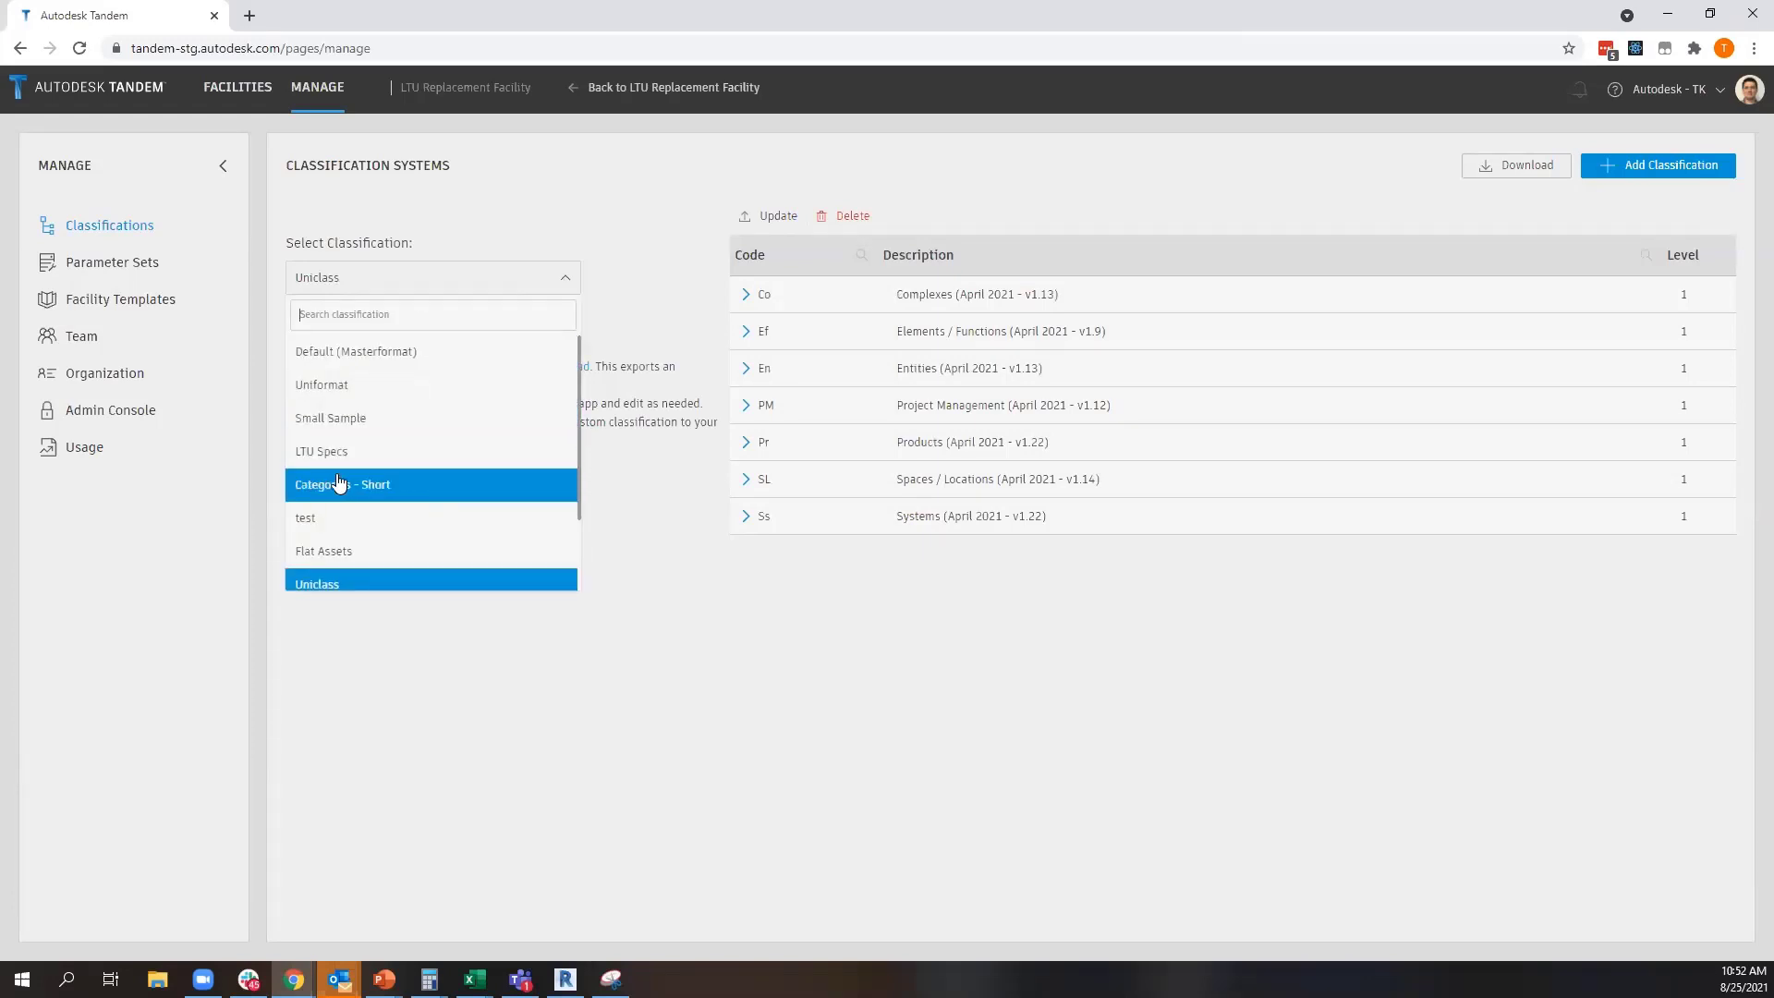
scroll(374, 515, down, 1)
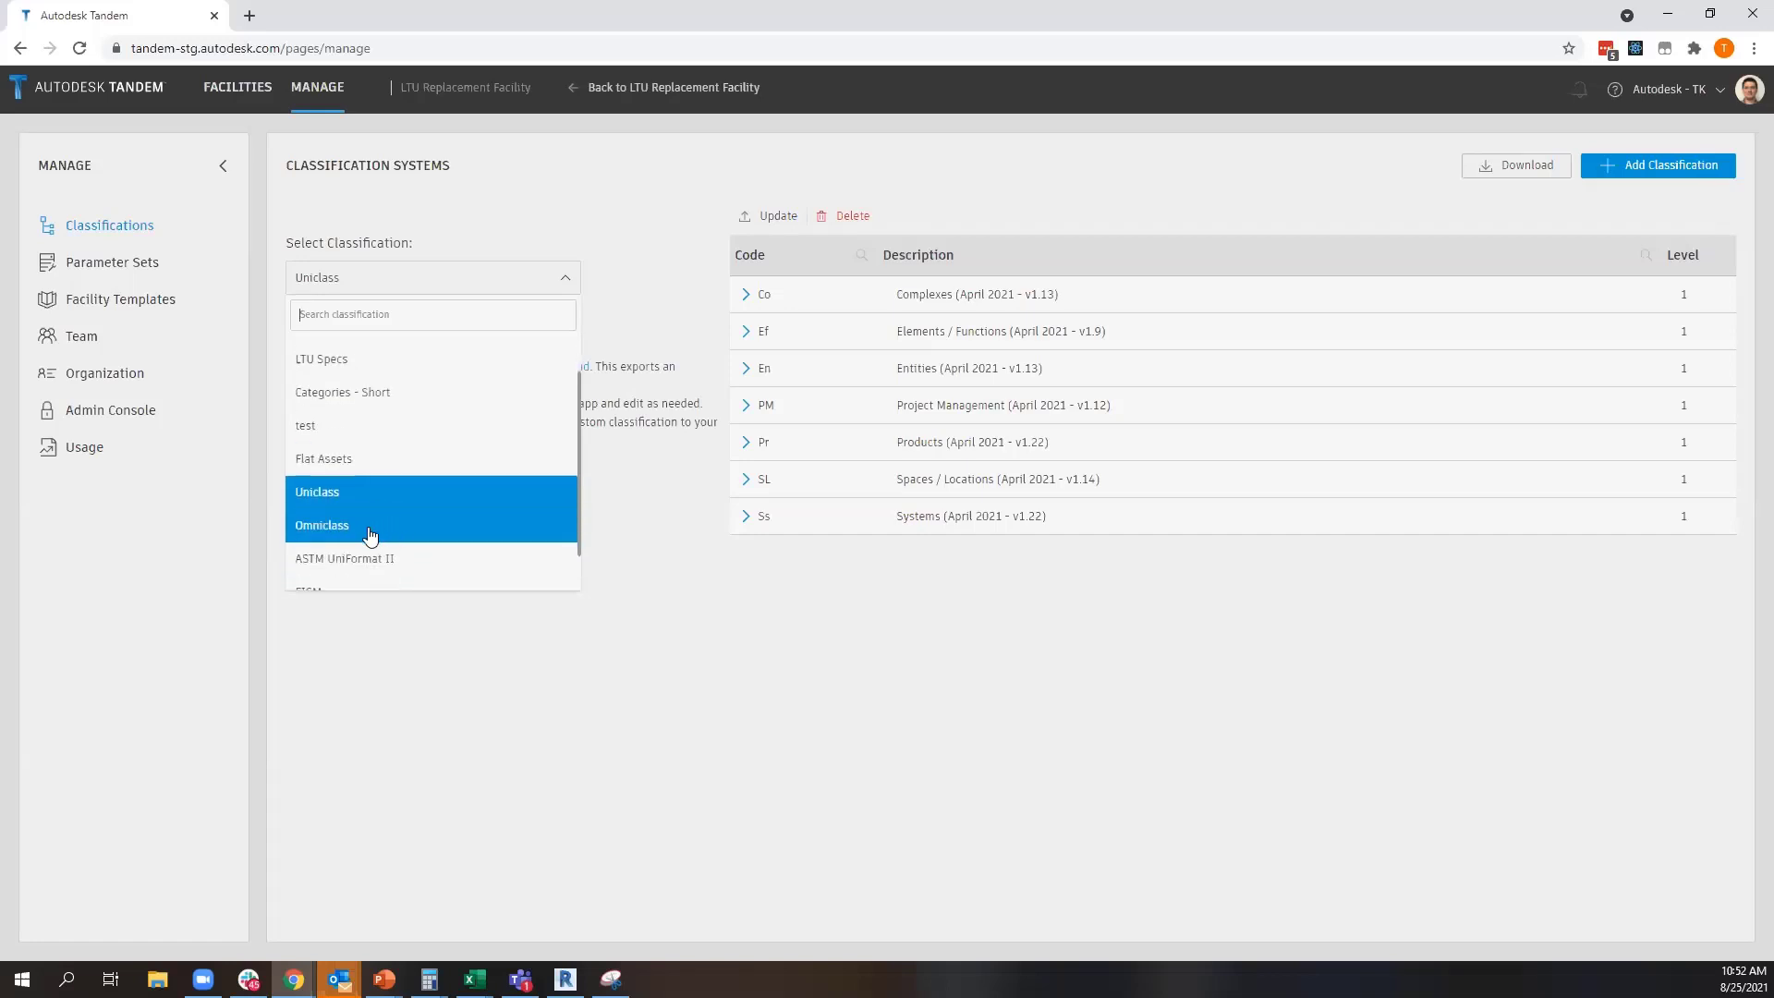
scroll(425, 542, down, 1)
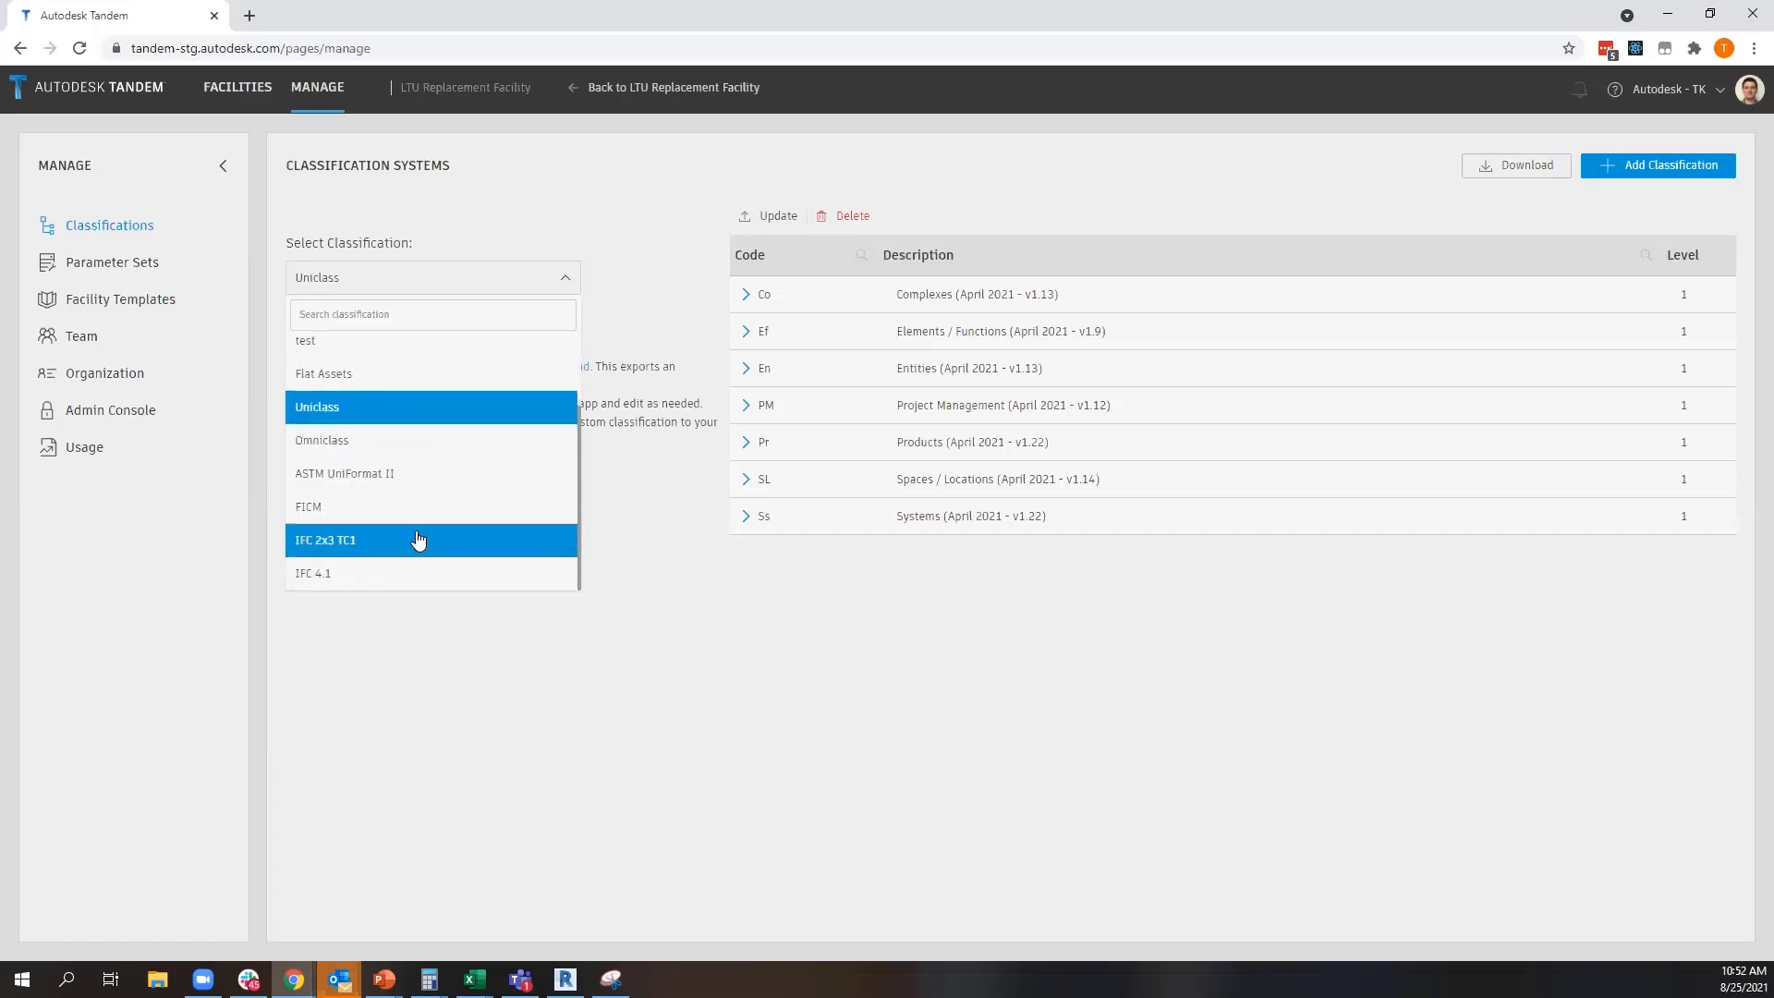
click(339, 543)
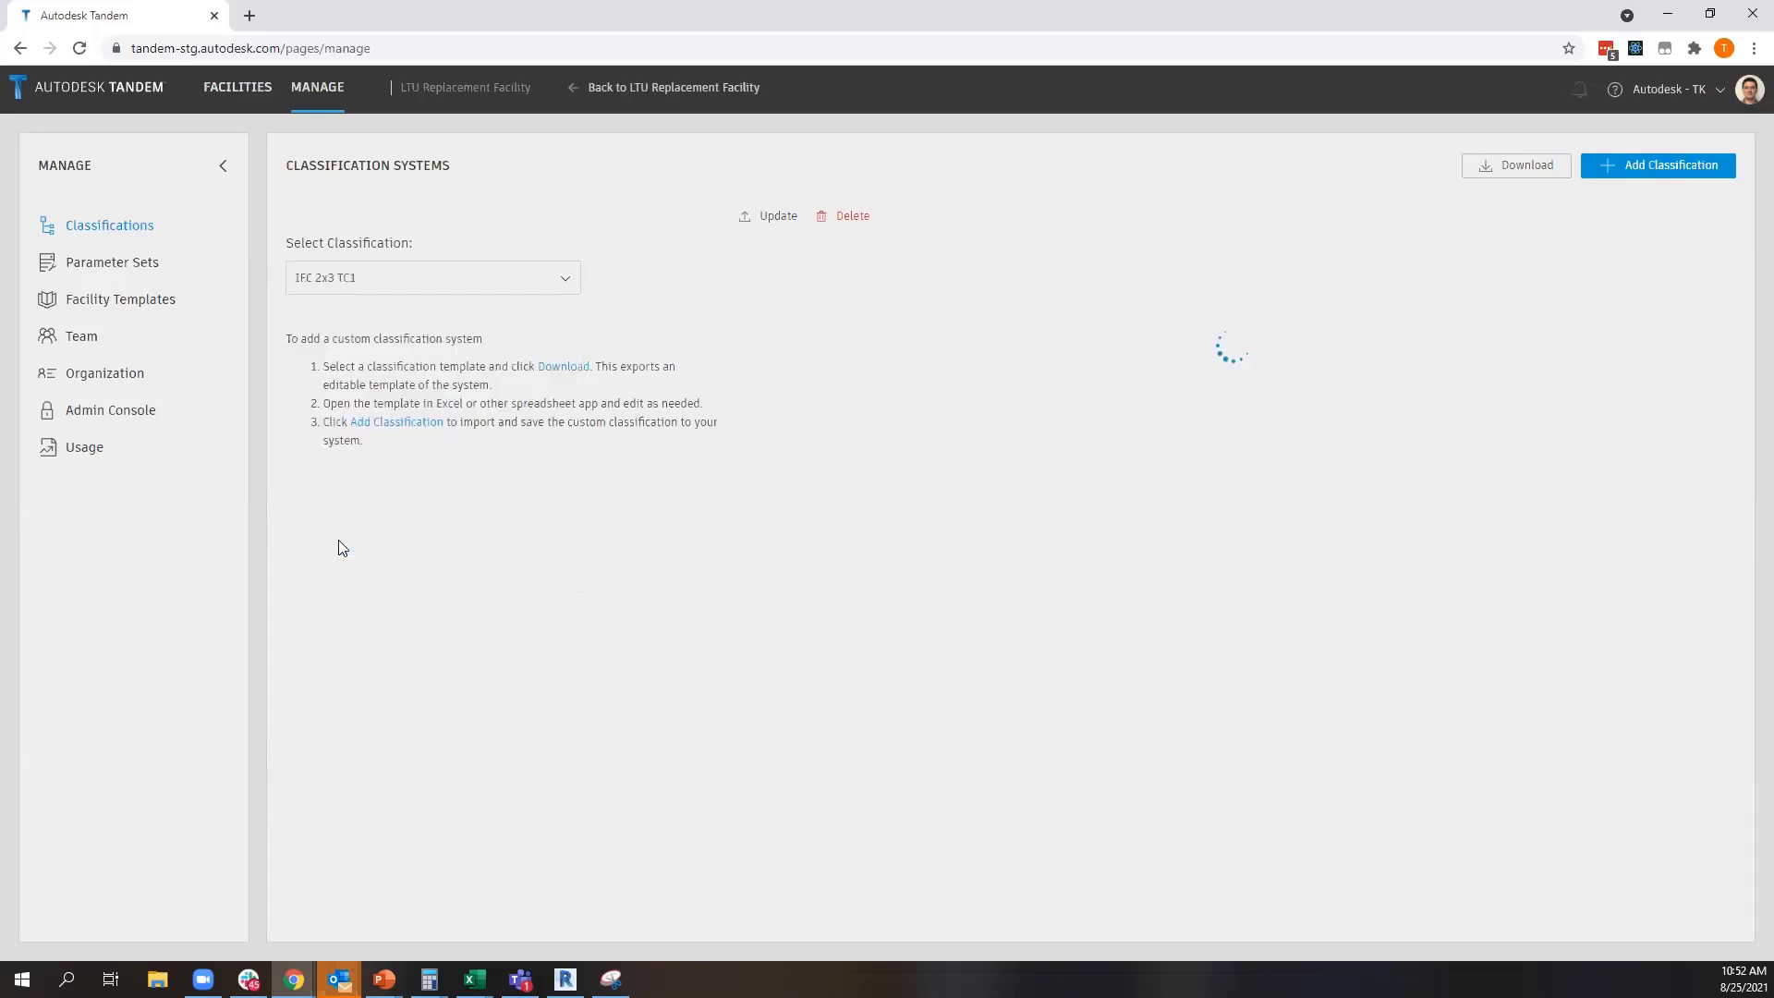
Display the Categories - Short classification, and minimize the browser to return to the Questions slide
click(325, 293)
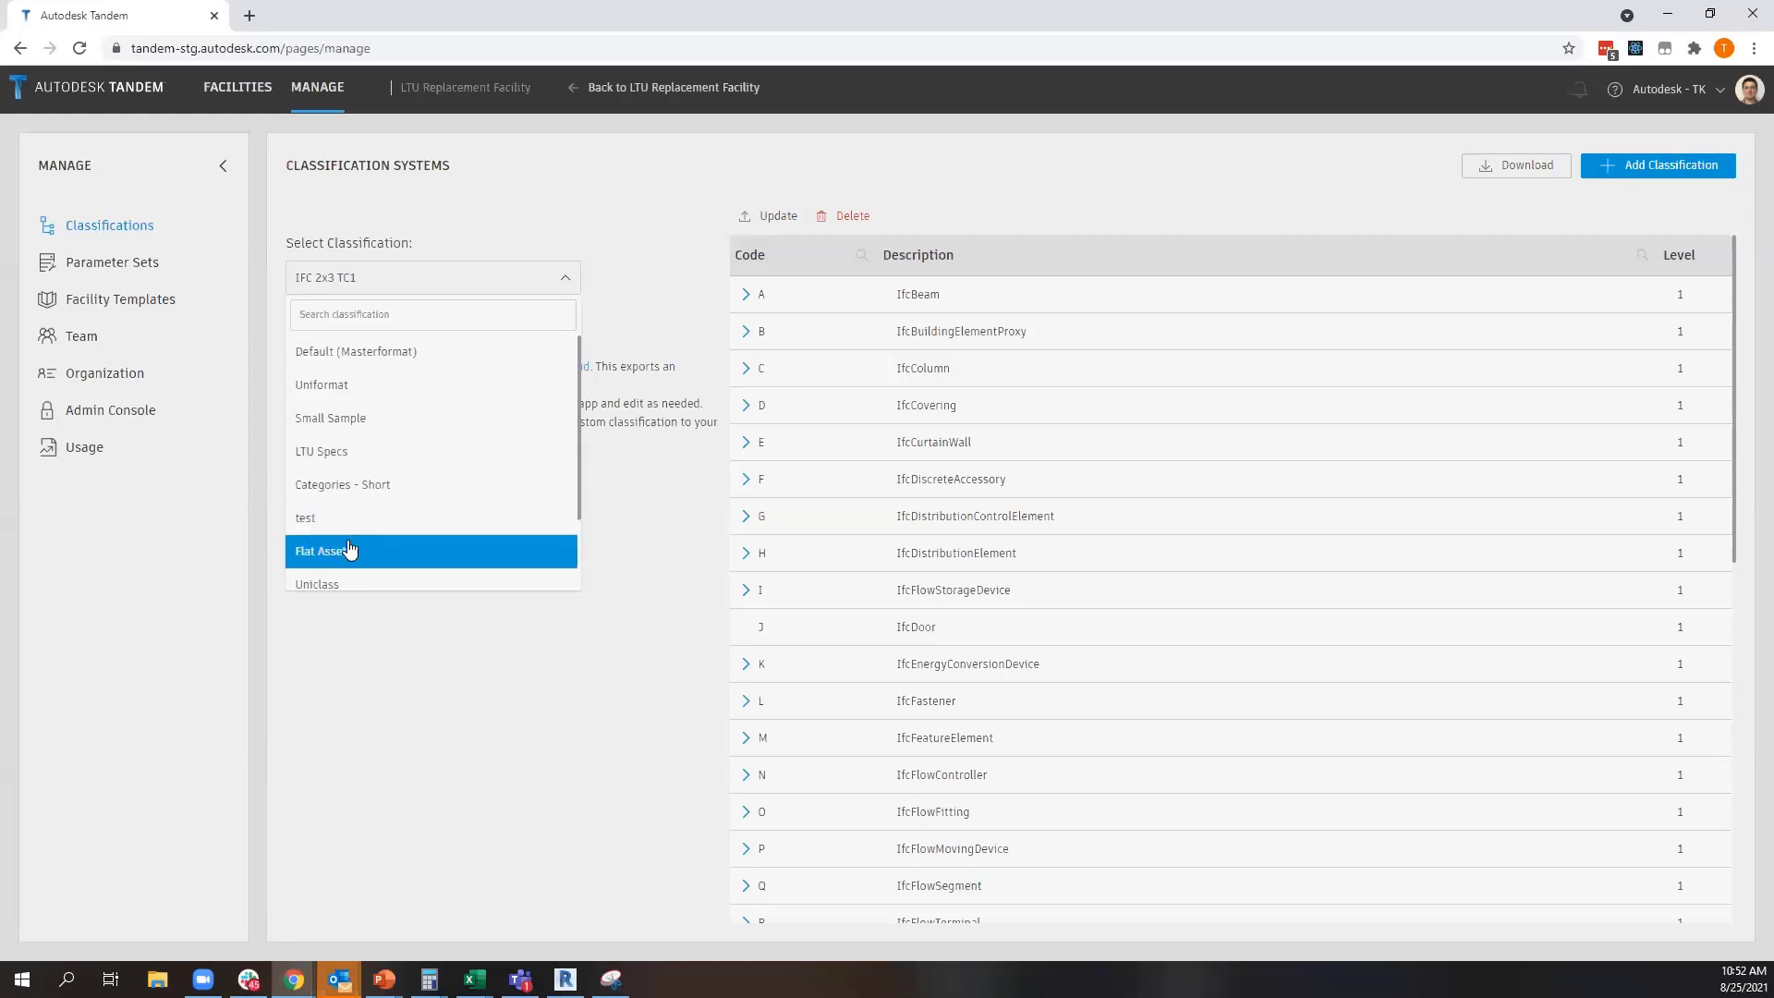
click(365, 485)
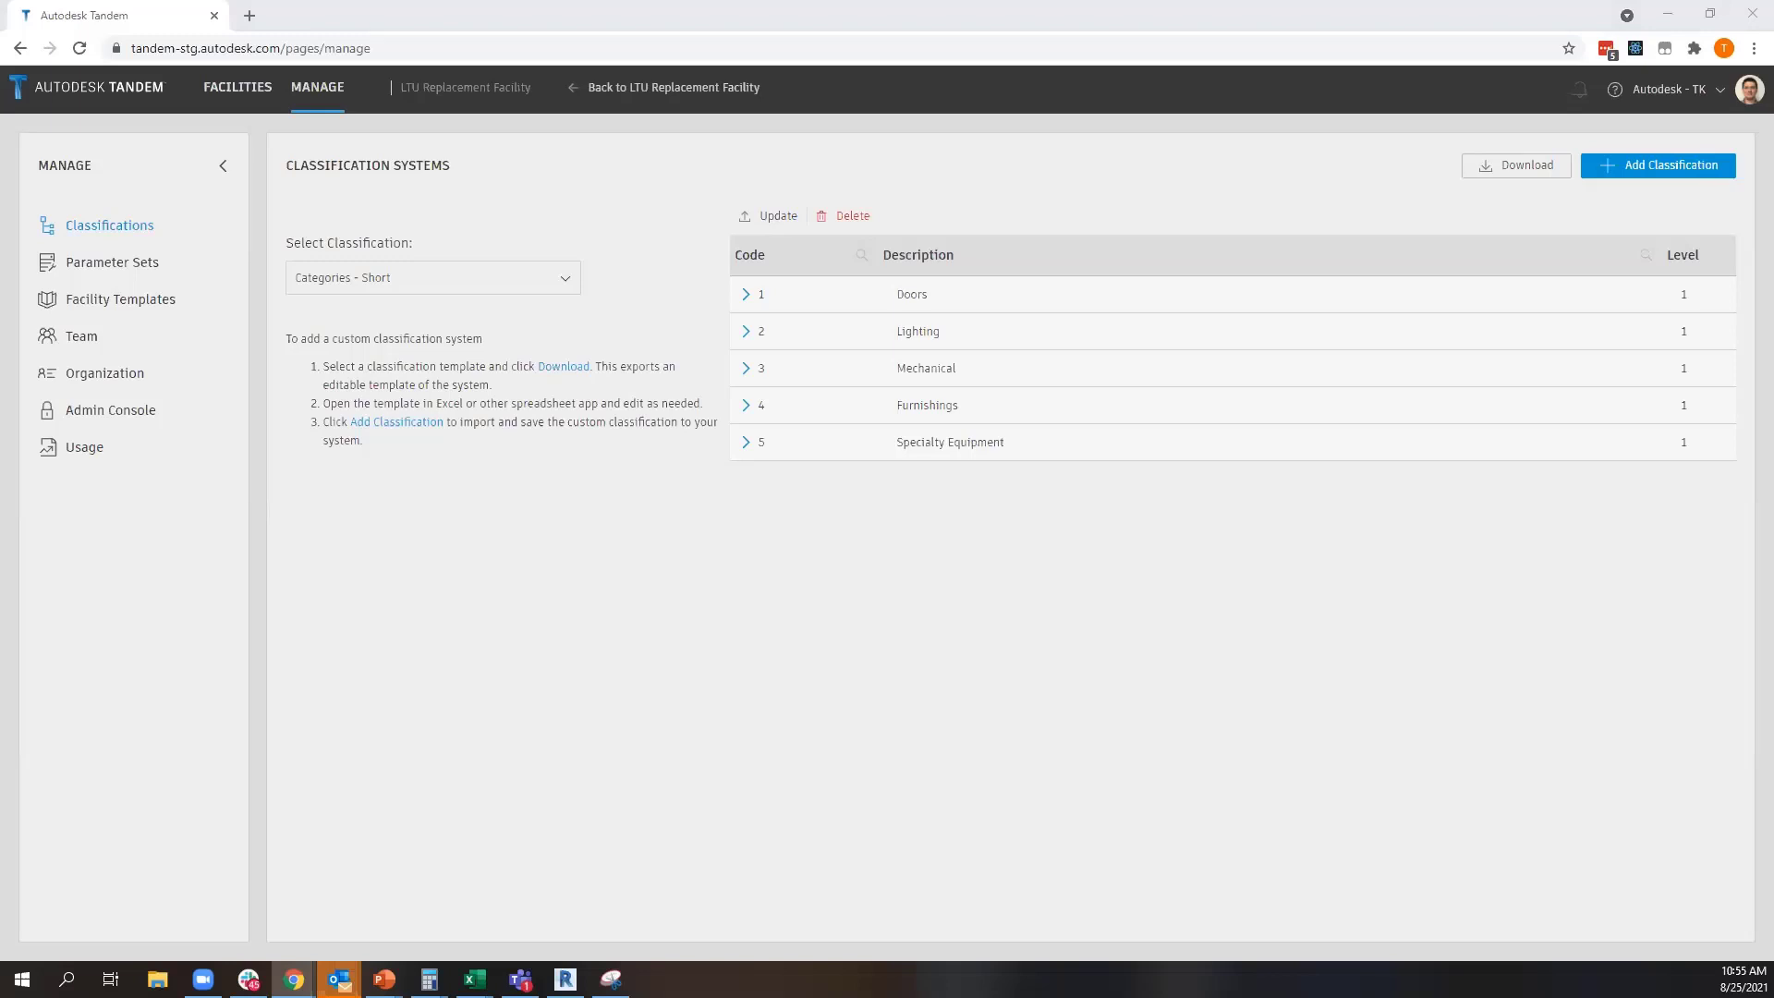
click(1668, 15)
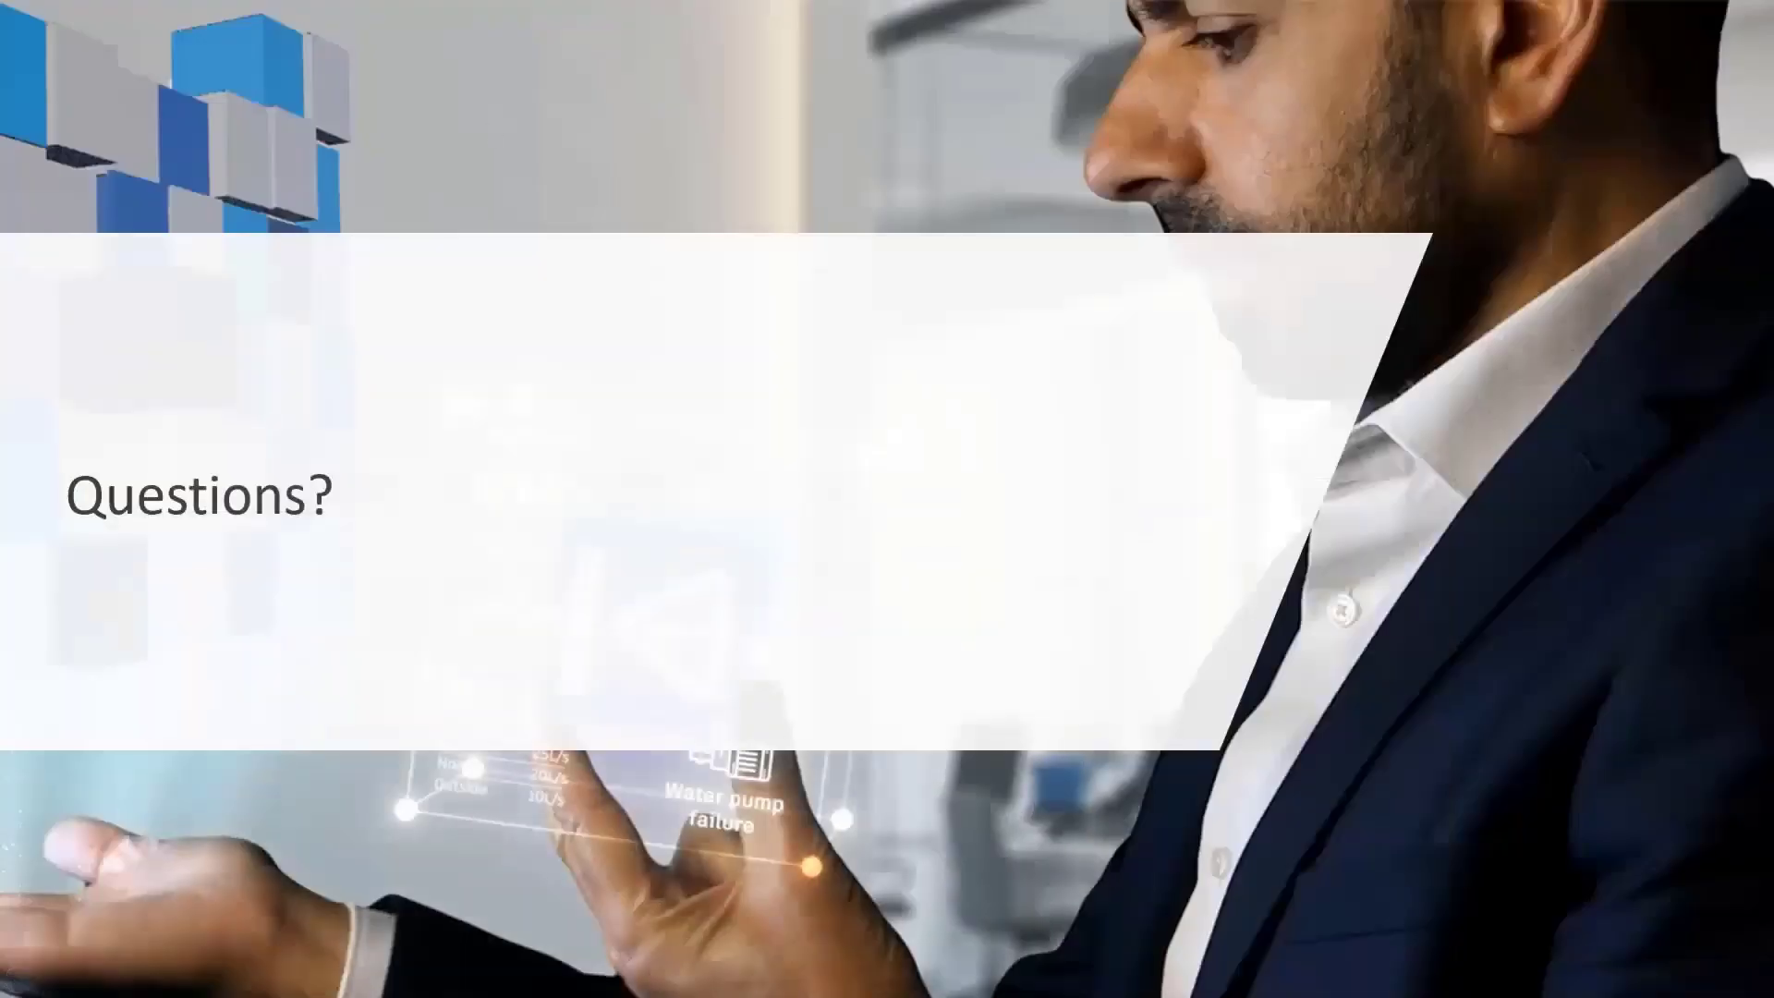